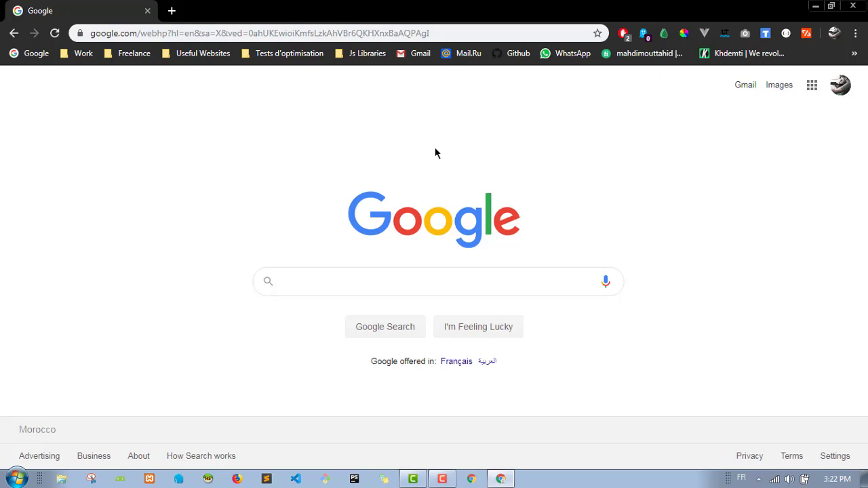
# Step: Search Google for xampp and open the apachefriends.org download page listing Windows versions 7.1.32–7.3.9
pyautogui.click(415, 274)
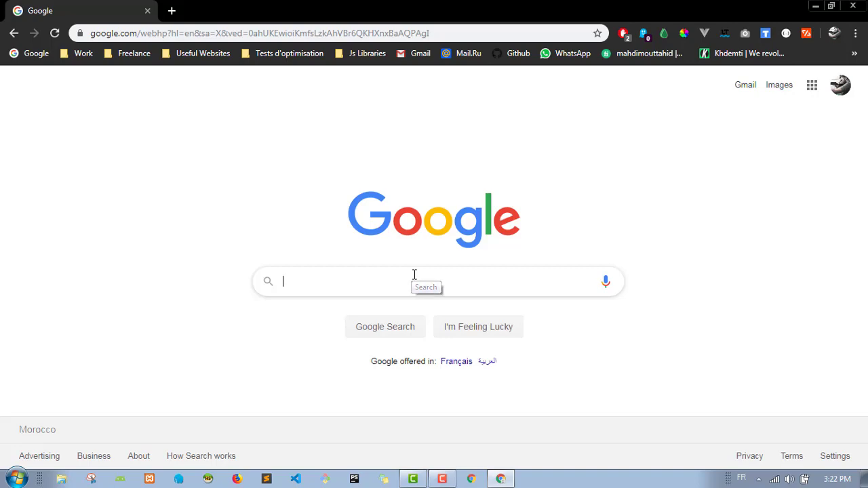
pyautogui.write('xampp')
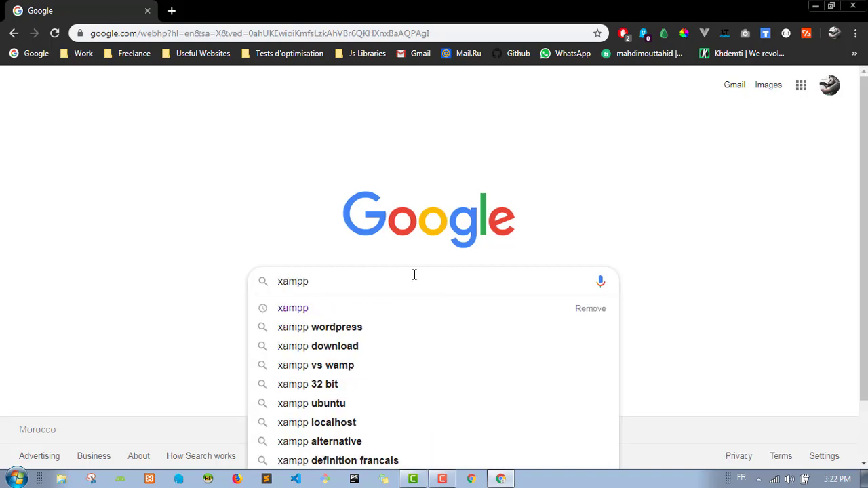
pyautogui.press('Return')
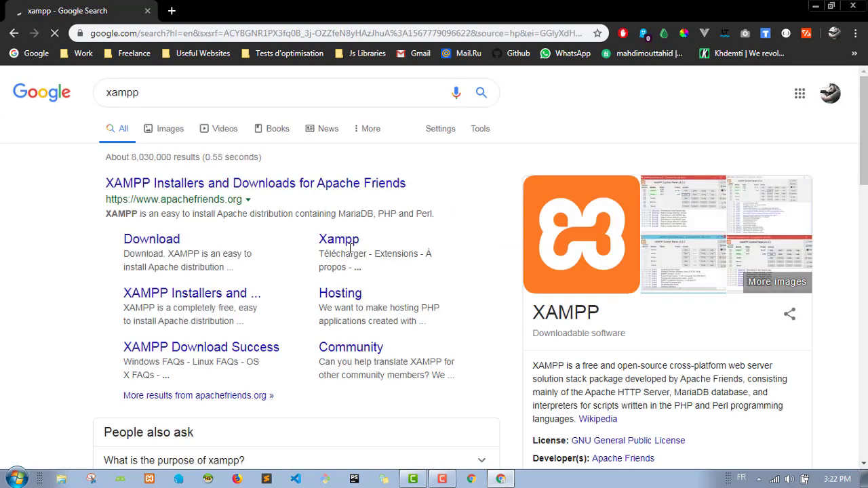
pyautogui.click(150, 238)
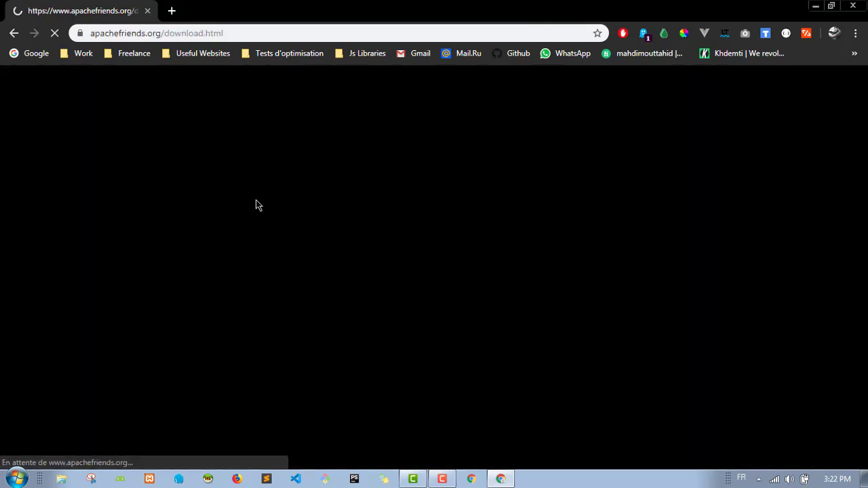
pyautogui.scroll(-1, 447, 231)
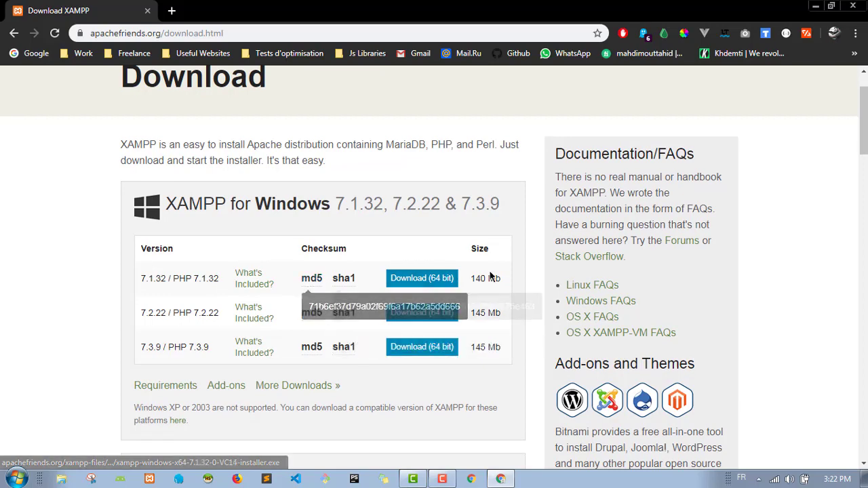
pyautogui.scroll(-2, 496, 285)
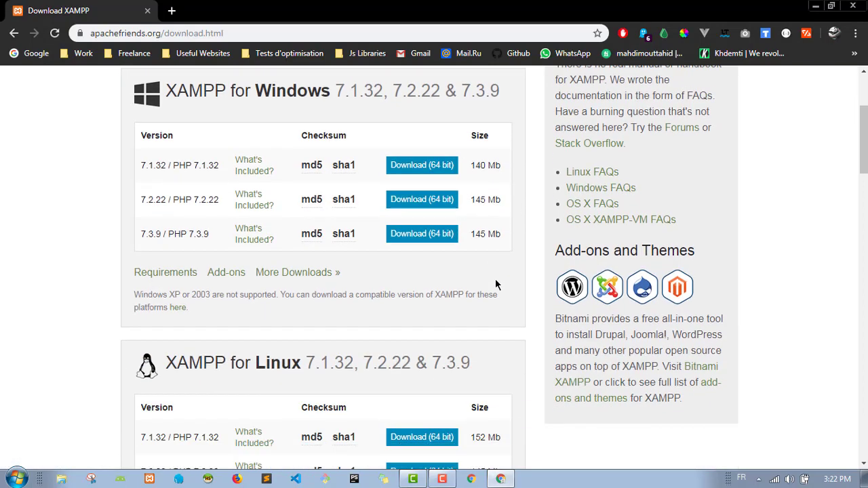
pyautogui.scroll(2, 496, 285)
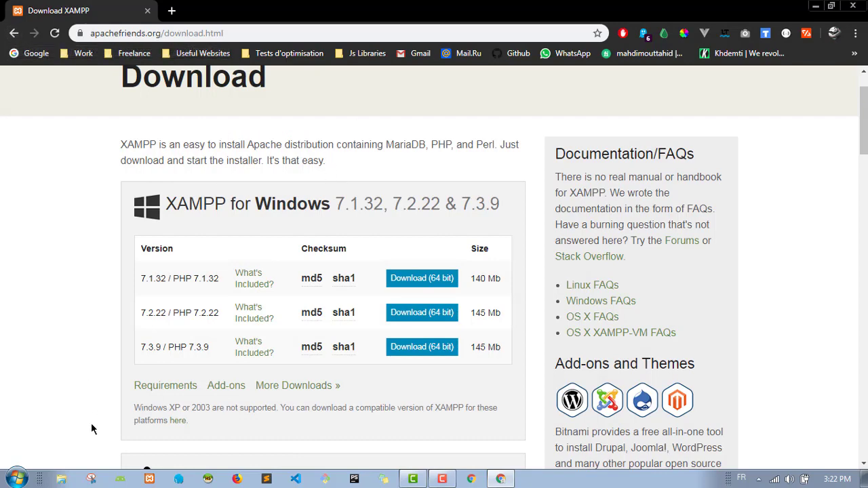
pyautogui.click(19, 478)
pyautogui.click(200, 262)
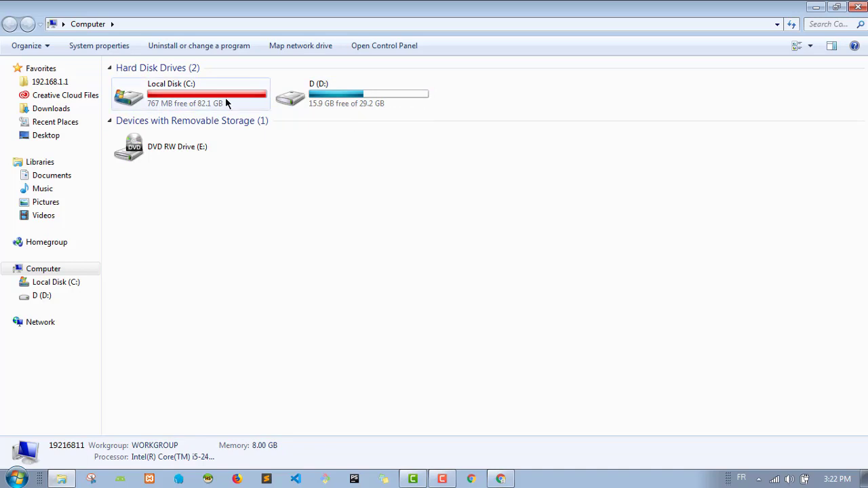
pyautogui.doubleClick(197, 101)
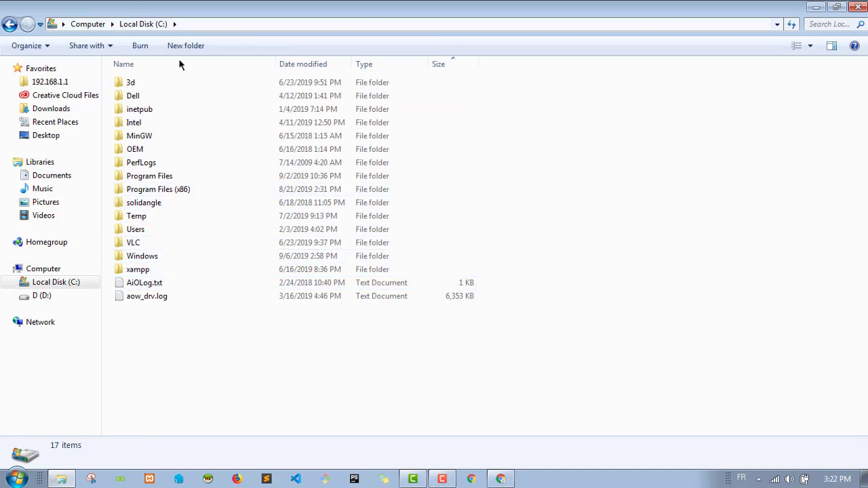
pyautogui.click(816, 13)
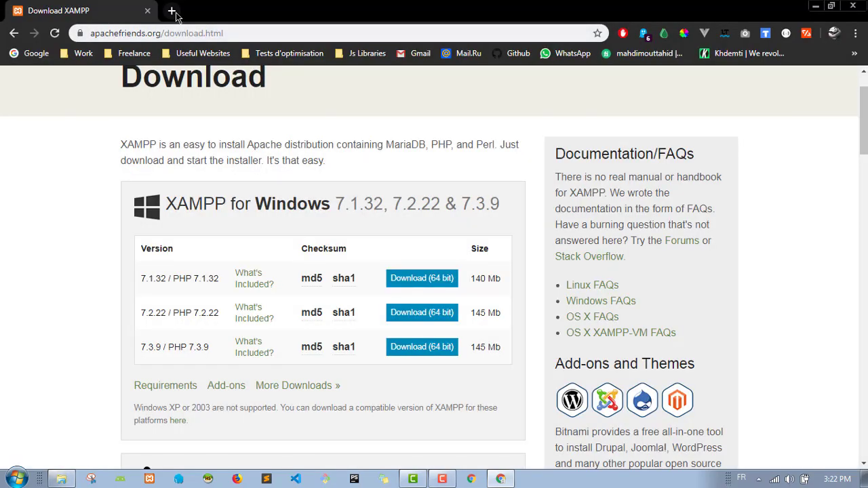
# Step: Search 'wordpress download' and download wordpress-5.2.3.zip from the WordPress.org download page
pyautogui.click(222, 34)
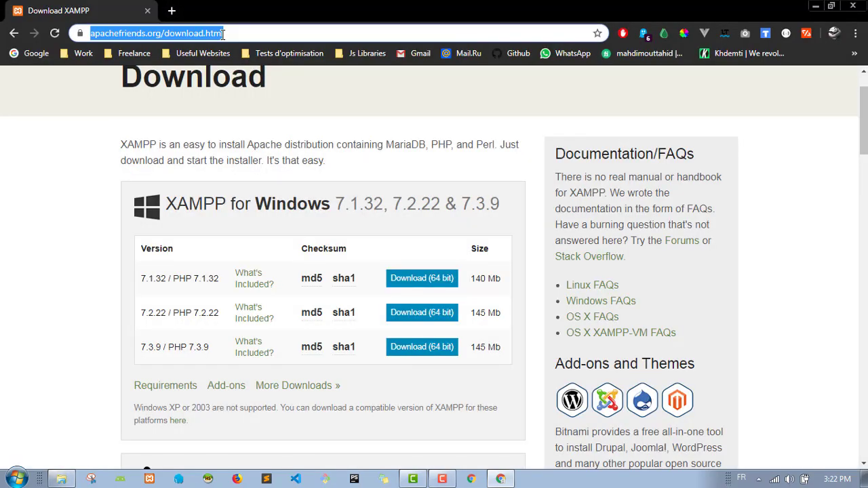
pyautogui.write('wordp')
pyautogui.press('Down')
pyautogui.press('Down')
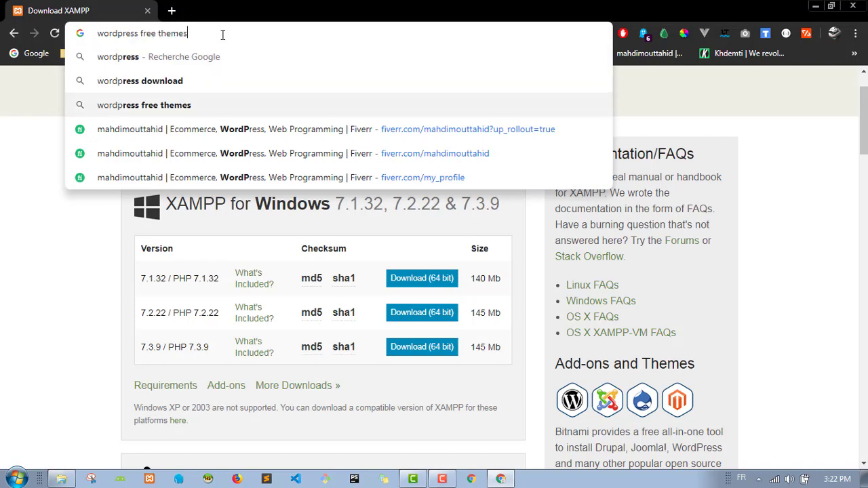
pyautogui.press('Up')
pyautogui.press('Return')
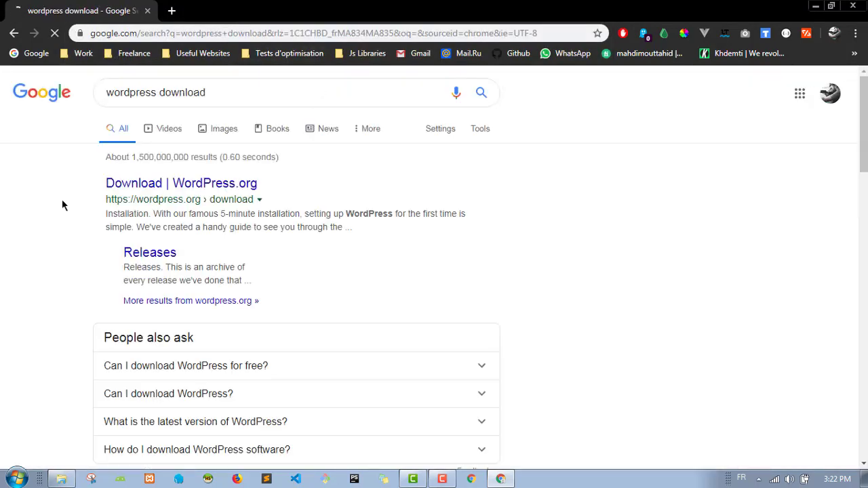
pyautogui.click(198, 182)
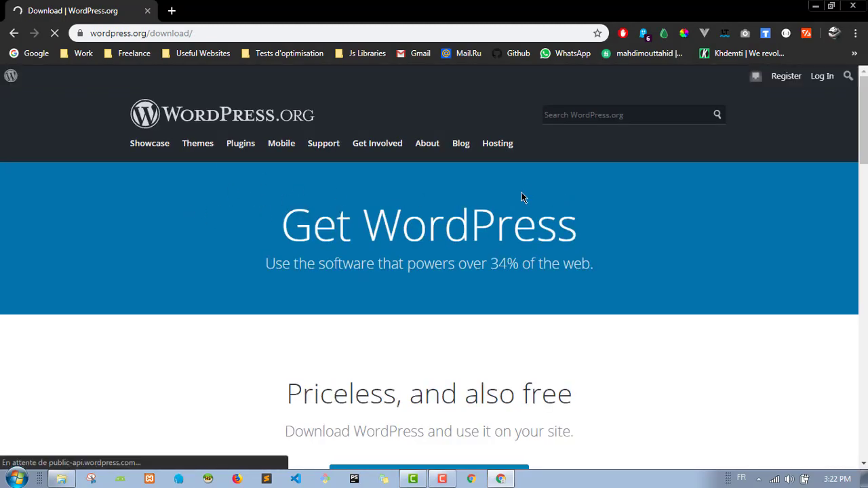
pyautogui.scroll(-4, 240, 244)
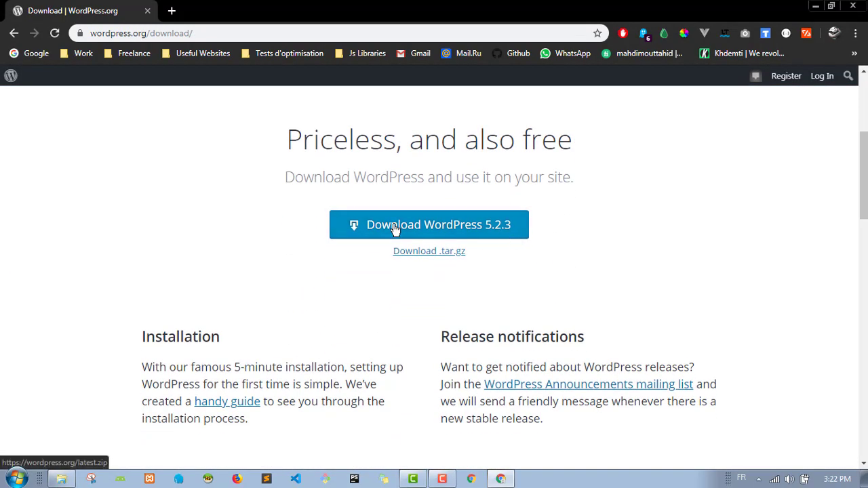
pyautogui.click(395, 230)
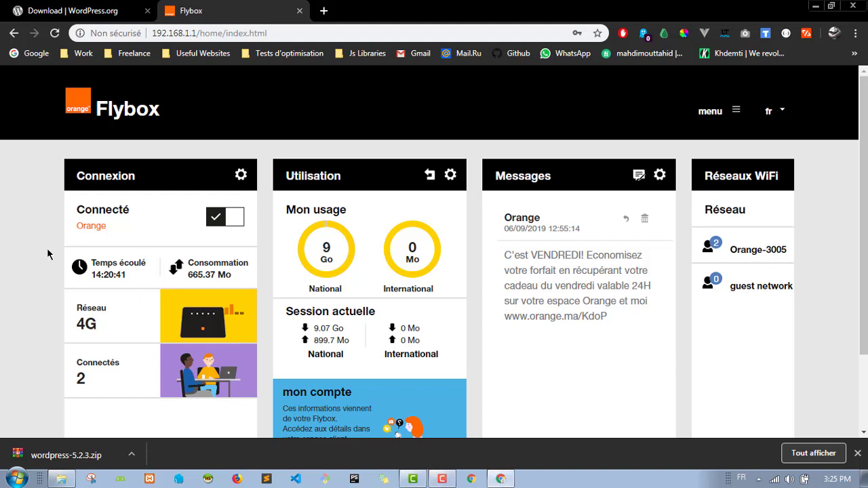
# Step: Show the downloaded wordpress-5.2.3.zip in its folder and copy it
pyautogui.click(132, 460)
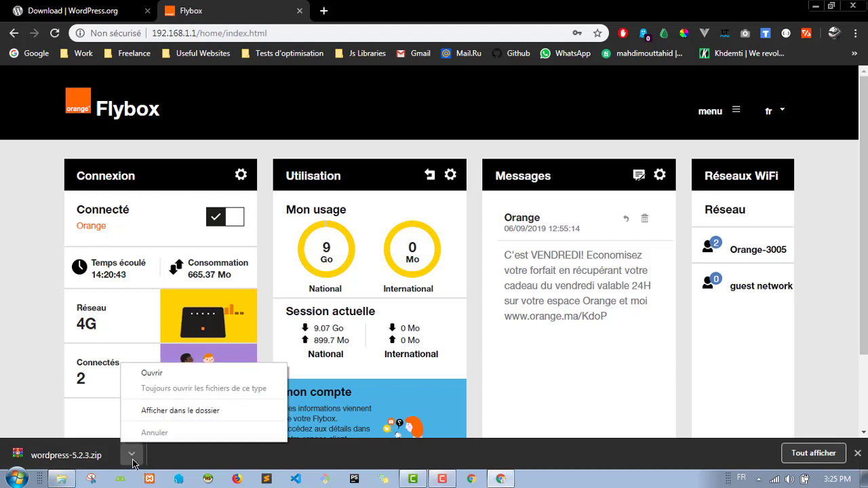
pyautogui.click(203, 415)
pyautogui.click(107, 136)
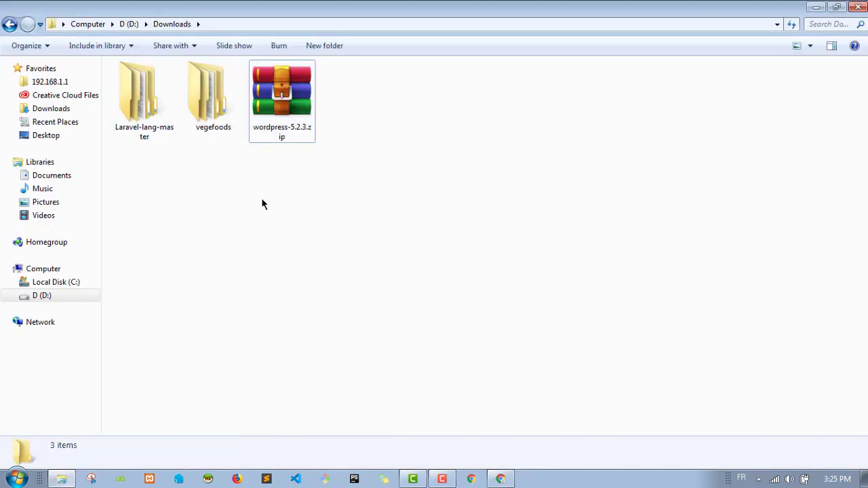
pyautogui.click(282, 109)
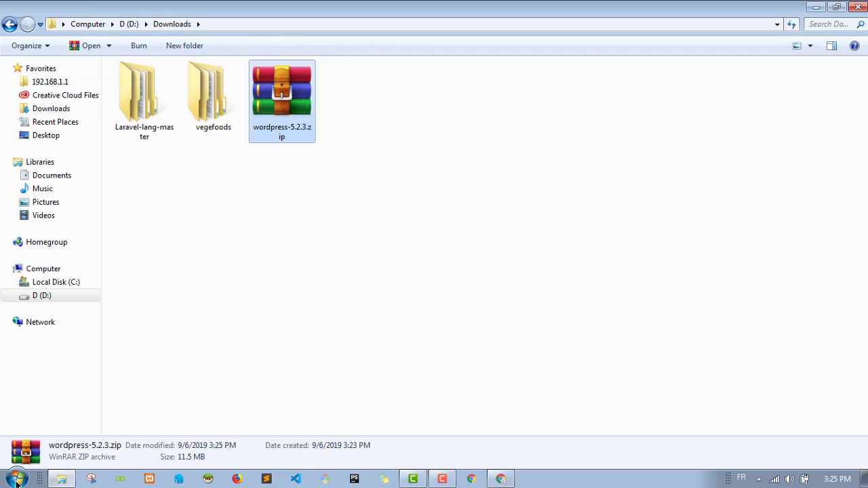
pyautogui.hotkey('alt', 'Tab')
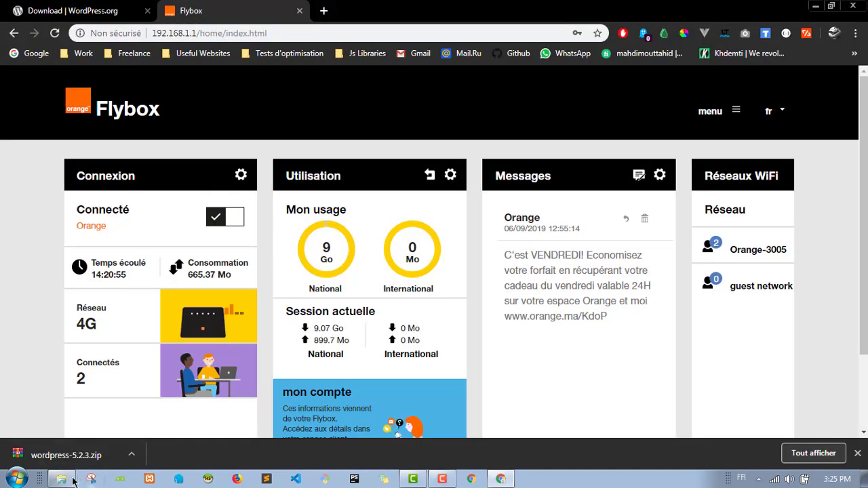
# Step: Paste wordpress-5.2.3.zip into C:\xampp\htdocs beside wordpress-5.2.zip
pyautogui.click(59, 479)
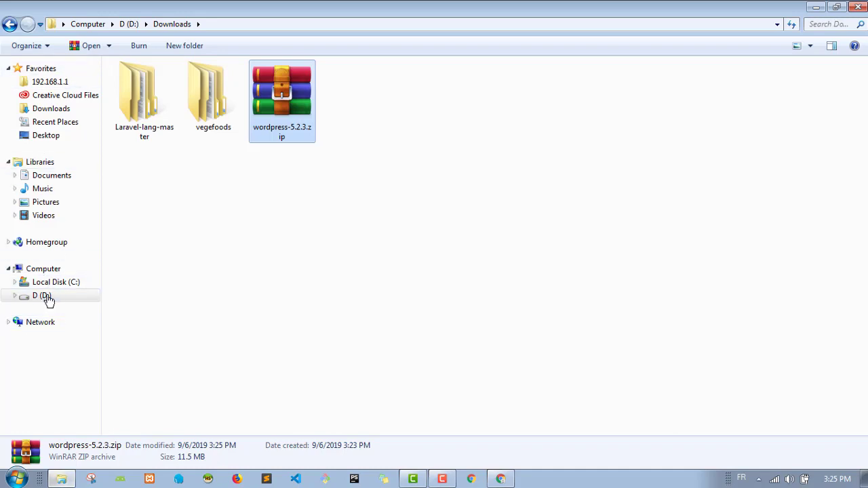
pyautogui.click(54, 282)
pyautogui.click(152, 273)
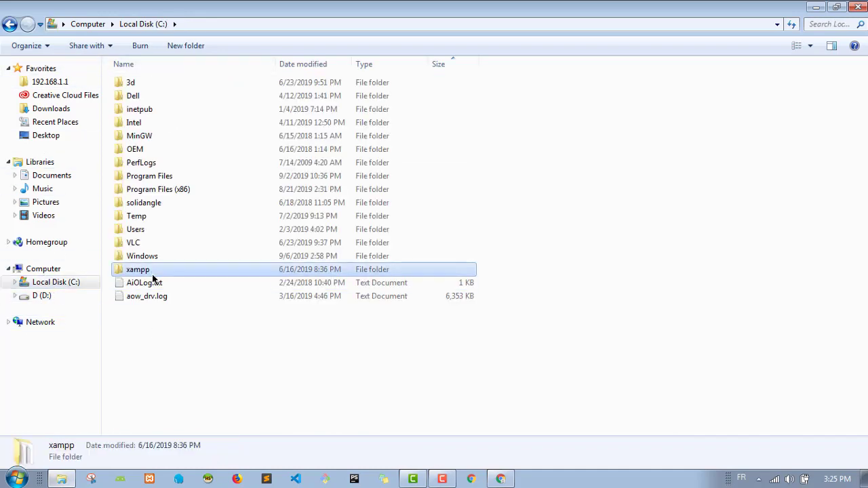
pyautogui.doubleClick(152, 275)
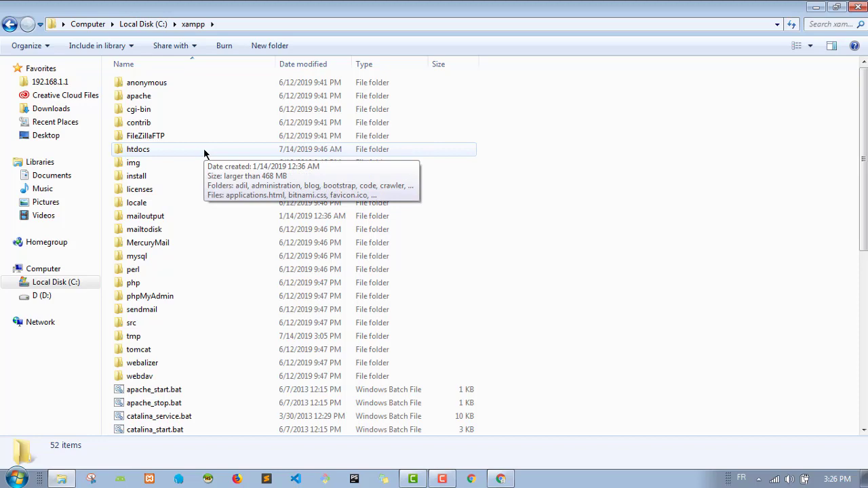
pyautogui.doubleClick(204, 151)
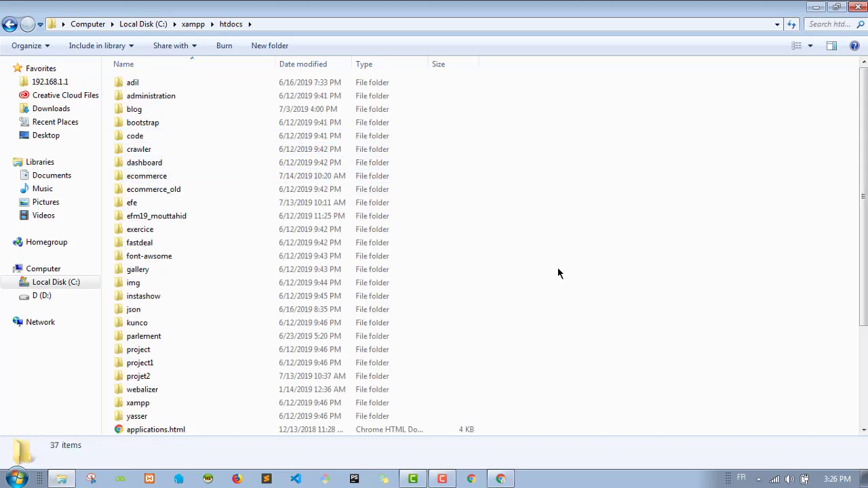
pyautogui.scroll(-4, 560, 263)
pyautogui.hotkey('ctrl', 'v')
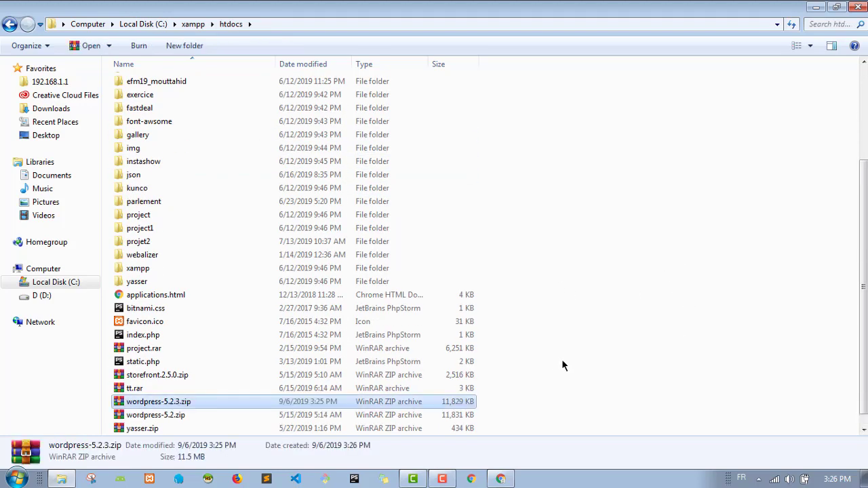
pyautogui.scroll(-1, 630, 330)
pyautogui.click(630, 330)
pyautogui.click(179, 406)
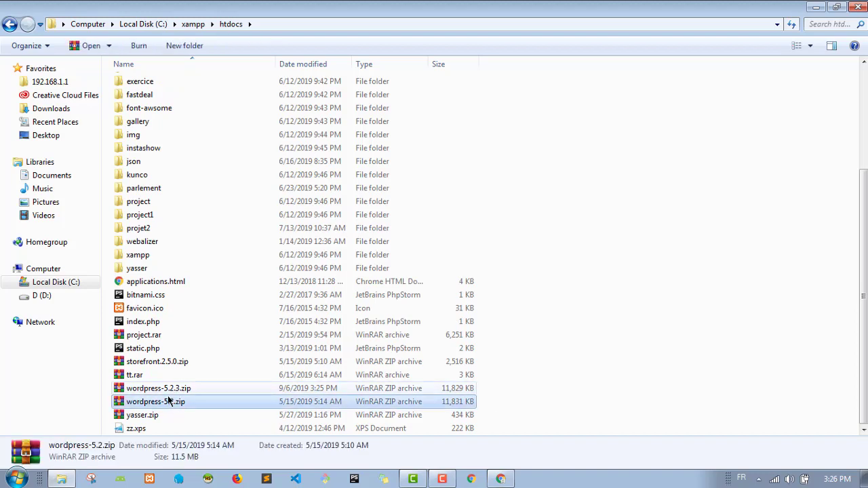
pyautogui.click(176, 390)
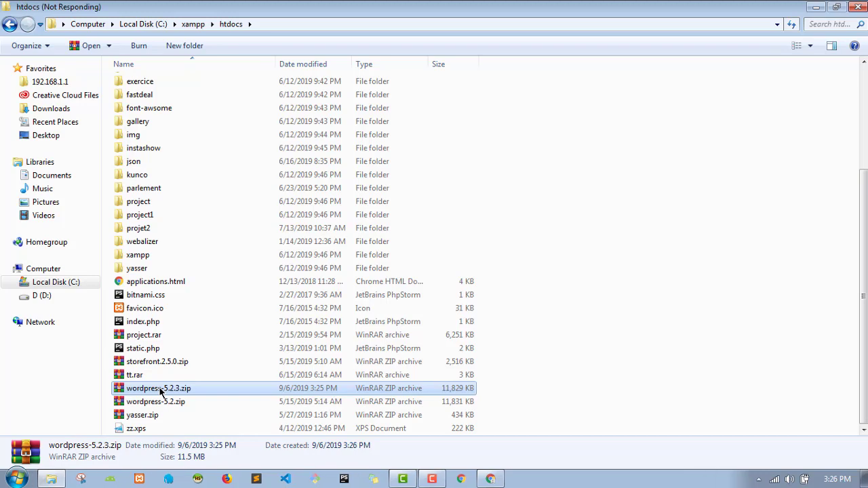
# Step: Extract wordpress-5.2.3.zip into htdocs, creating the wordpress folder
pyautogui.rightClick(160, 391)
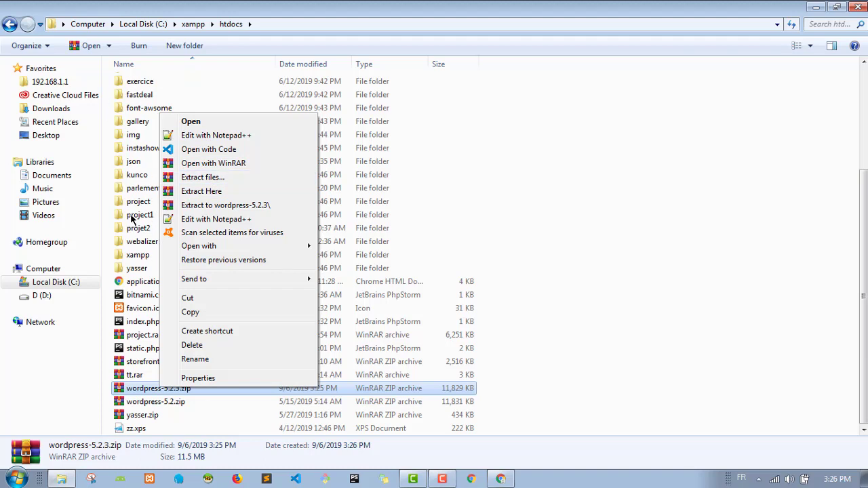
pyautogui.click(233, 193)
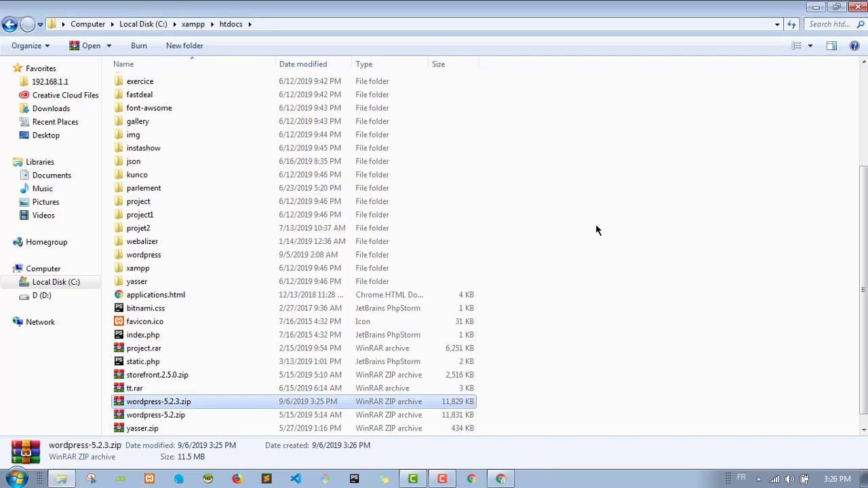
pyautogui.click(595, 231)
# Step: Open the extracted wordpress folder to check it, then return to htdocs
pyautogui.scroll(-1, 574, 245)
pyautogui.click(159, 246)
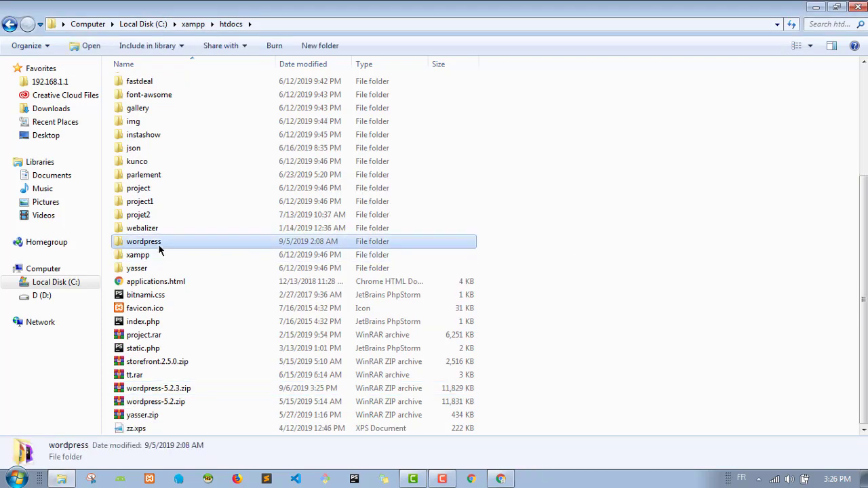
pyautogui.doubleClick(159, 246)
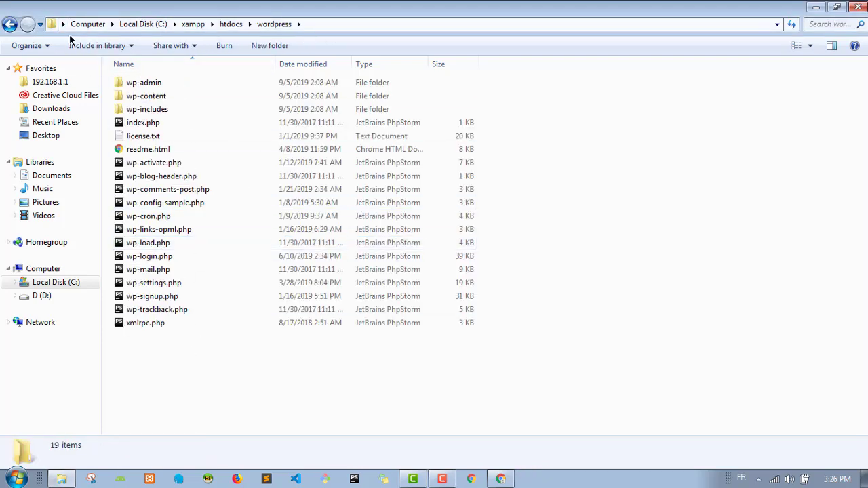
pyautogui.click(9, 24)
pyautogui.scroll(-3, 187, 292)
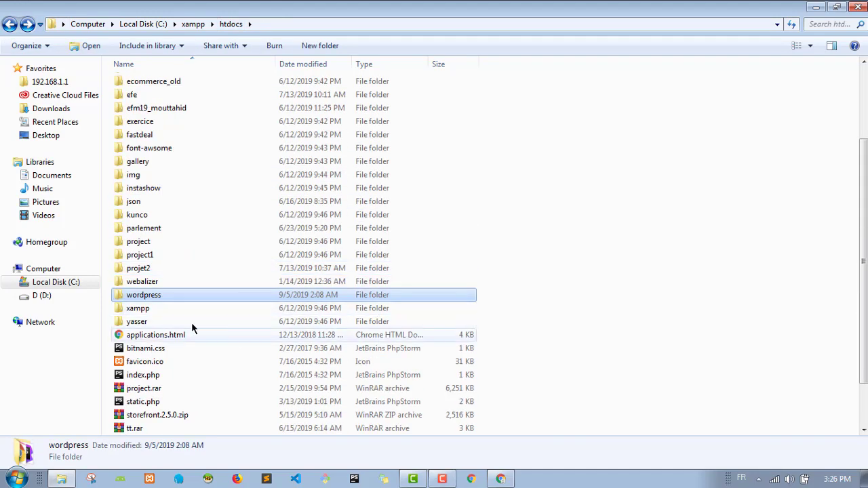
pyautogui.scroll(2, 192, 322)
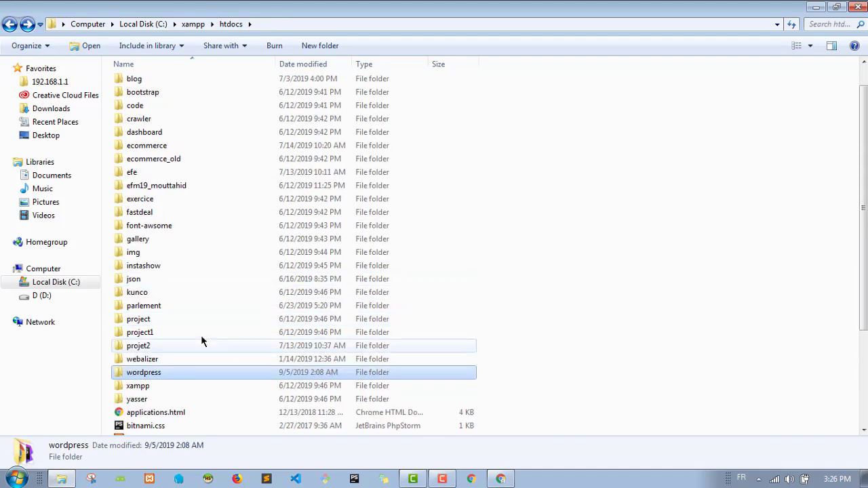
# Step: Rename the htdocs wordpress folder to tutorial and close Chrome's Flybox router tab
pyautogui.rightClick(149, 378)
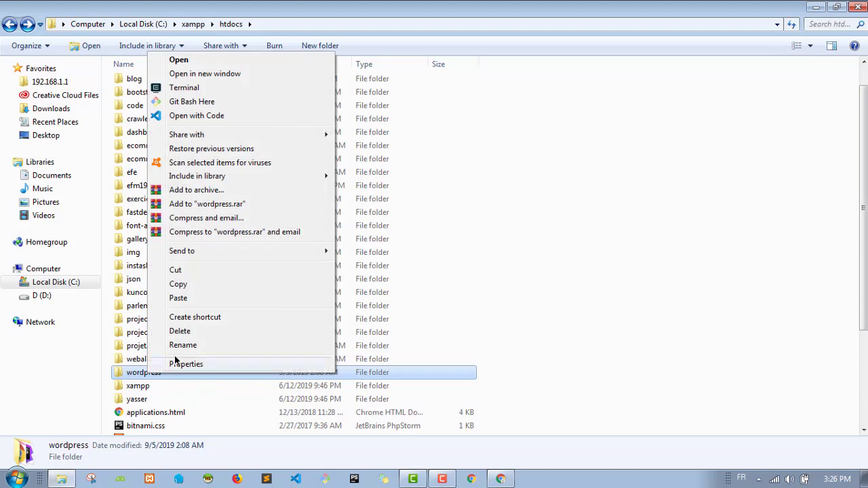
pyautogui.click(184, 346)
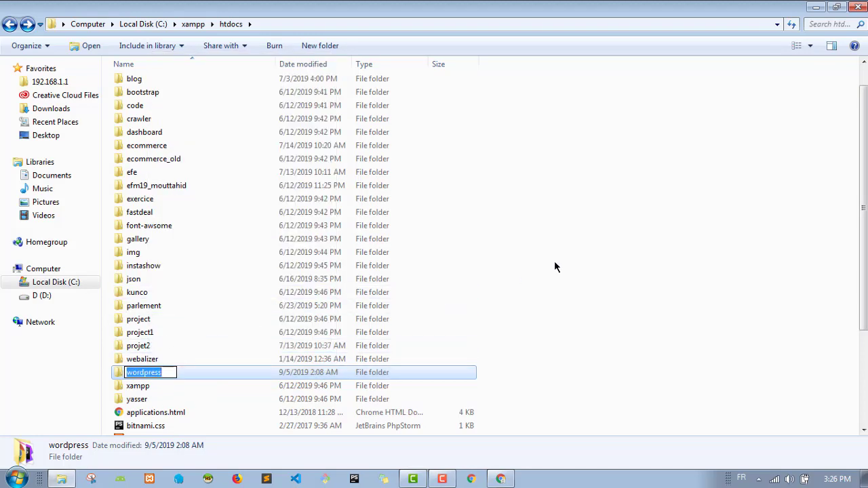
pyautogui.write('tutorial')
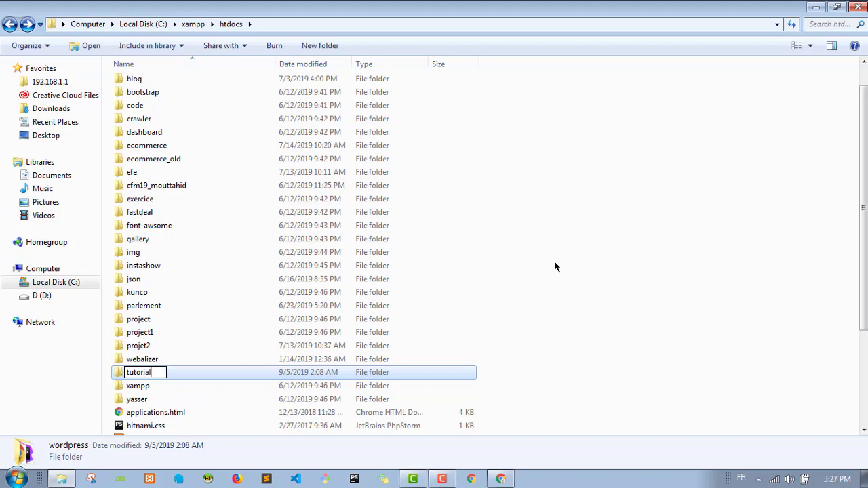
pyautogui.press('Return')
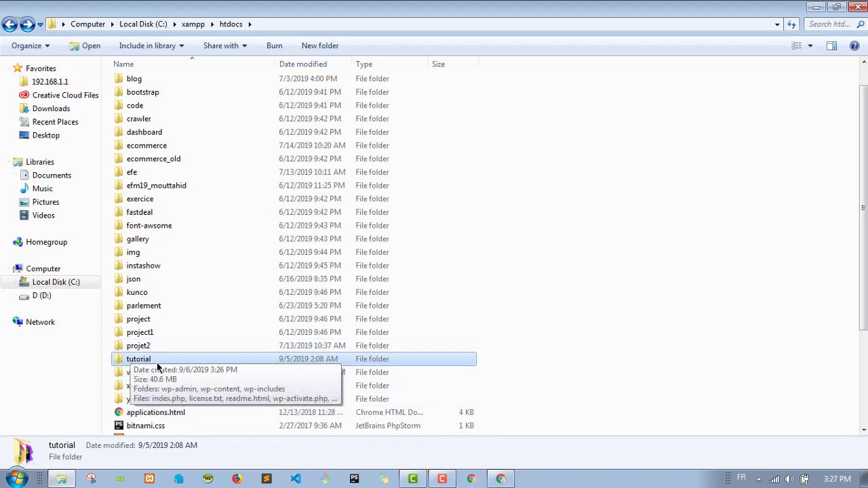
pyautogui.click(500, 481)
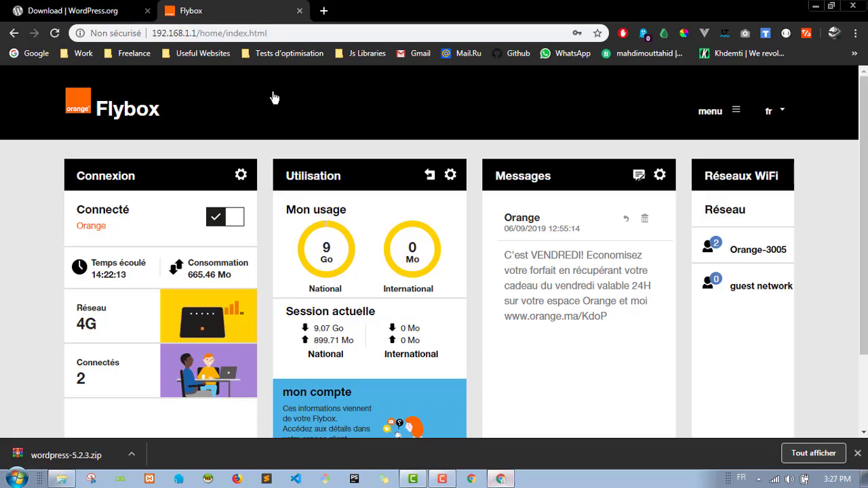
pyautogui.click(300, 10)
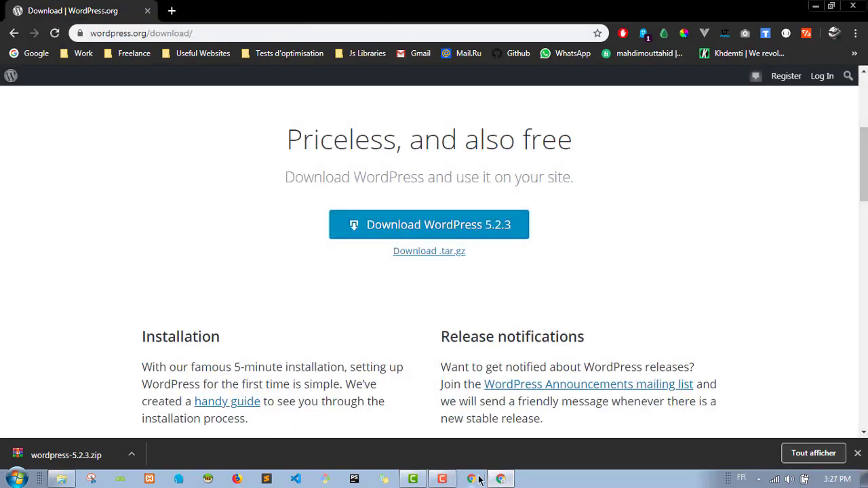
# Step: In XAMPP Control Panel, start Apache and MySQL, which runs on port 3306
pyautogui.click(155, 480)
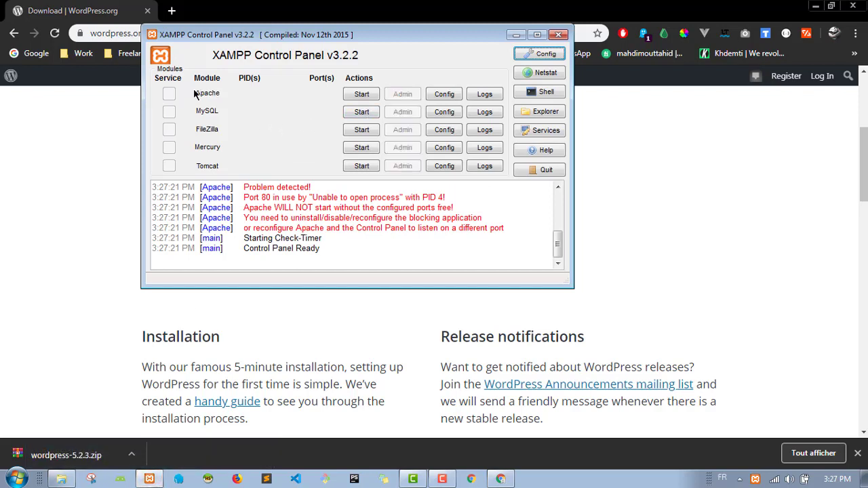
pyautogui.click(361, 95)
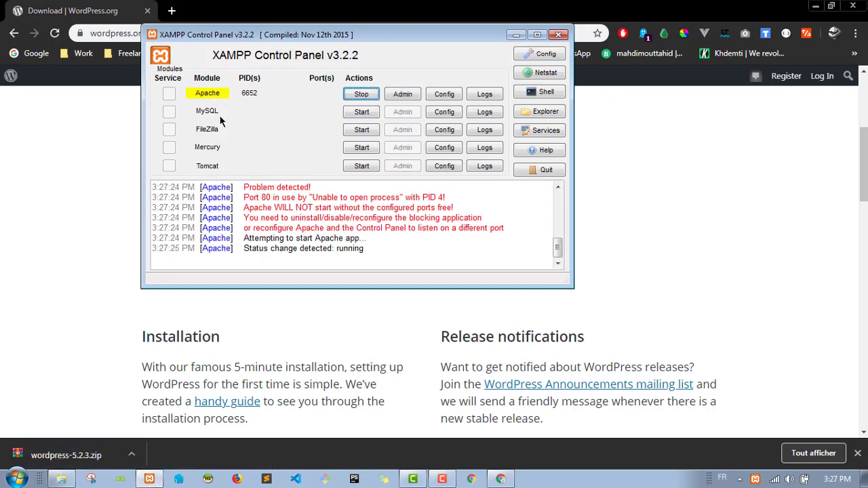
pyautogui.click(361, 113)
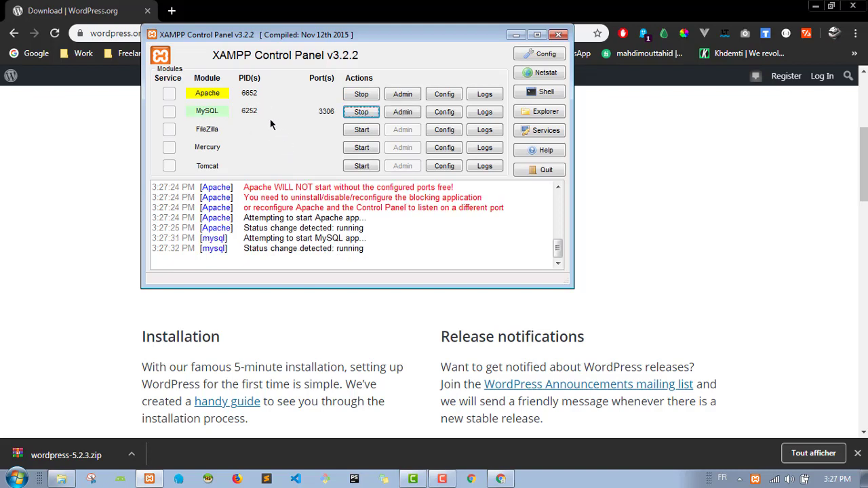
# Step: Try loading localhost:8100, plain localhost and localhost:84 in Chrome
pyautogui.click(116, 144)
pyautogui.click(226, 33)
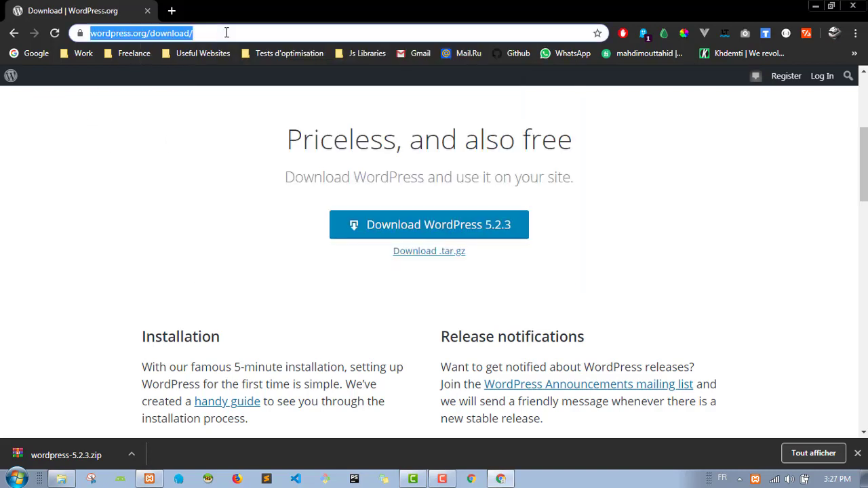
pyautogui.write('lo')
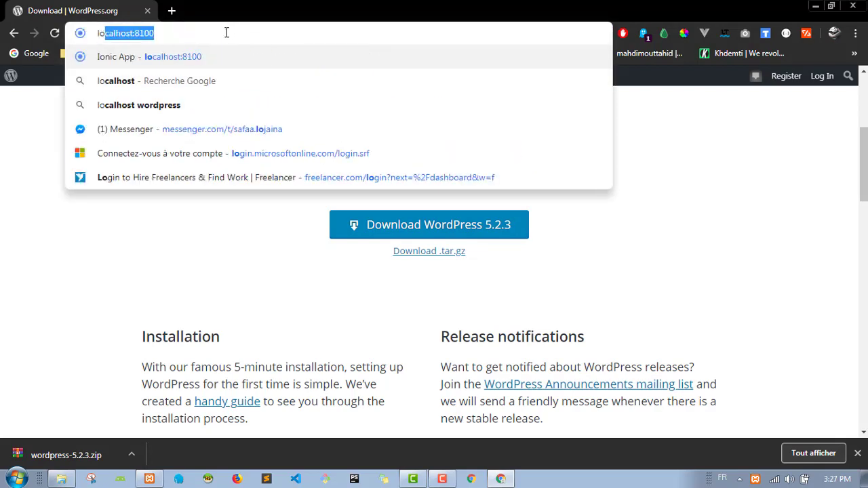
pyautogui.press('Return')
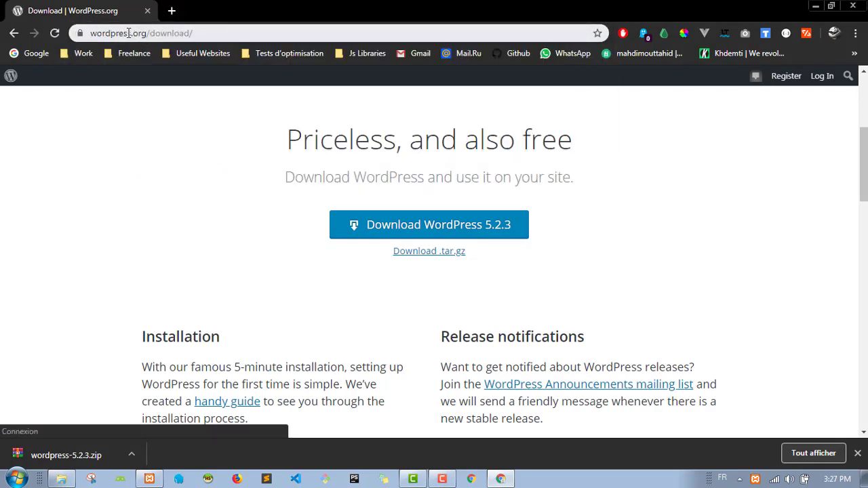
pyautogui.moveTo(131, 33); pyautogui.dragTo(188, 35)
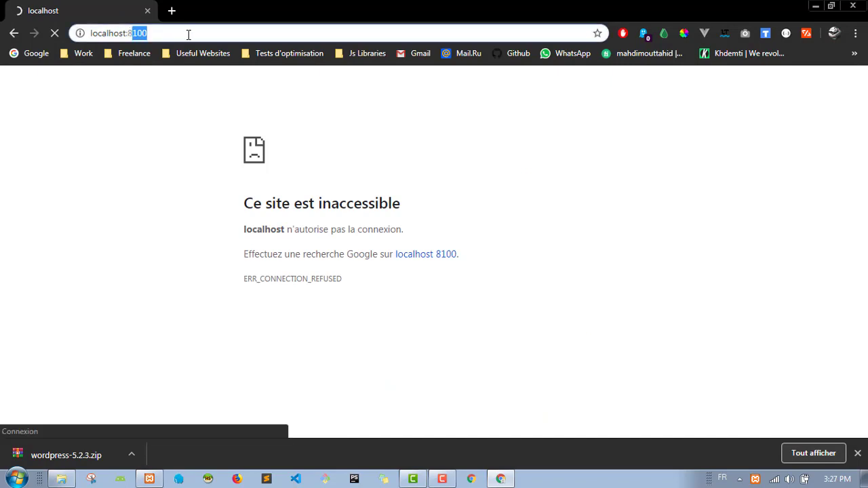
pyautogui.press('BackSpace')
pyautogui.press('BackSpace')
pyautogui.press('BackSpace')
pyautogui.press('Return')
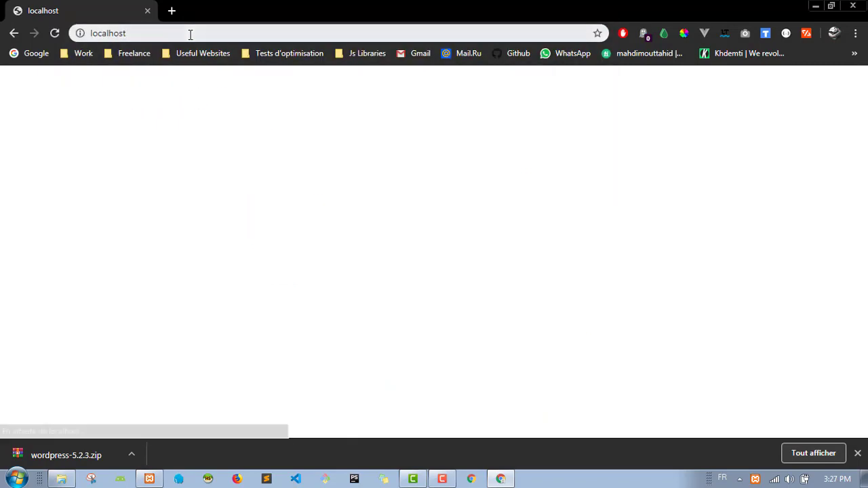
pyautogui.click(189, 35)
pyautogui.click(191, 35)
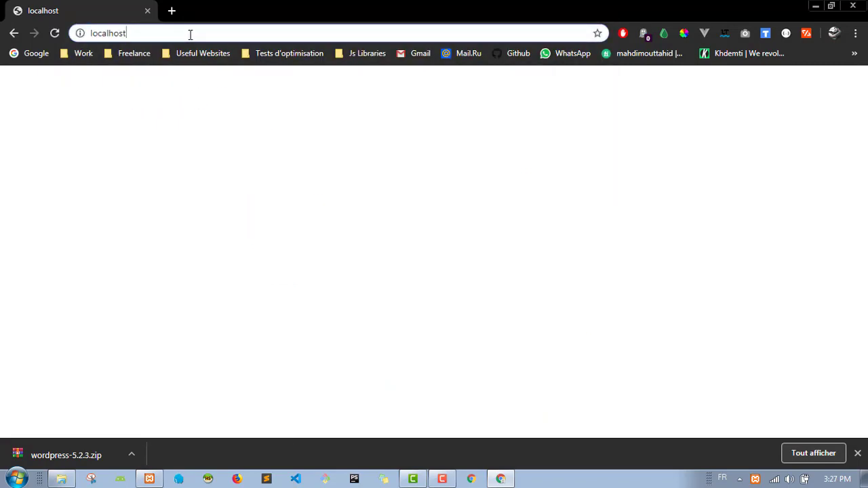
pyautogui.write(':84')
pyautogui.press('Return')
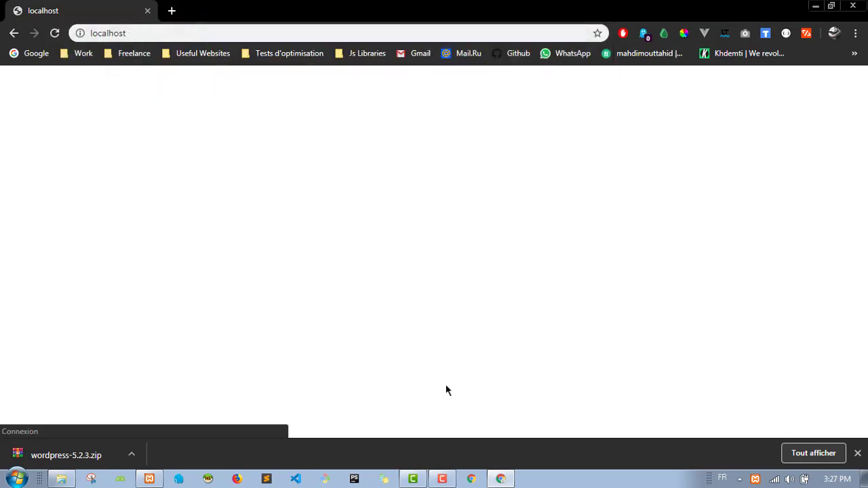
# Step: Check the XAMPP ports, then load the XAMPP dashboard at localhost:81/dashboard/
pyautogui.click(149, 479)
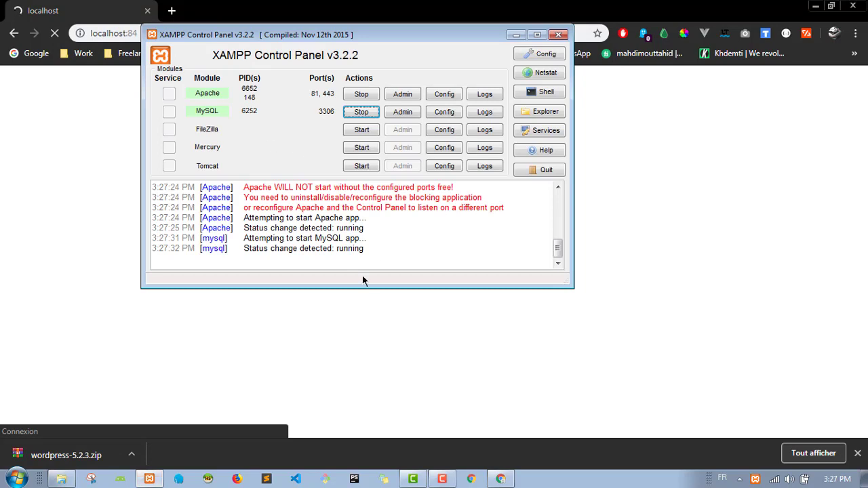
pyautogui.click(112, 160)
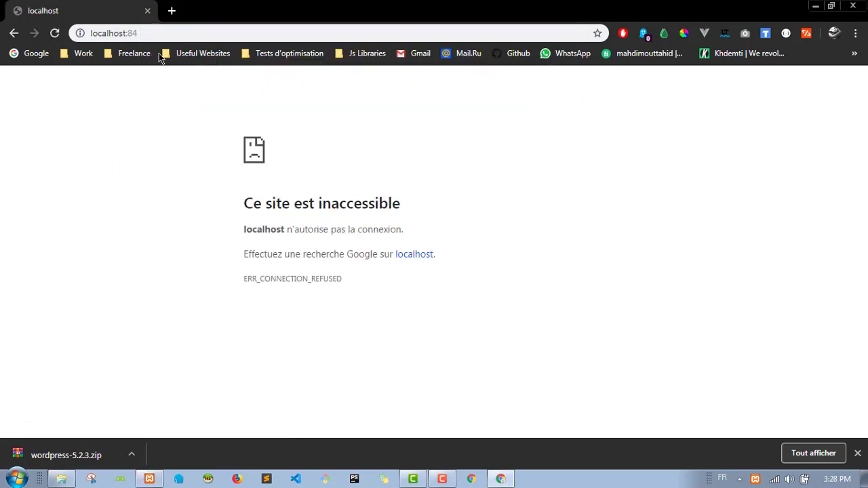
pyautogui.press('BackSpace')
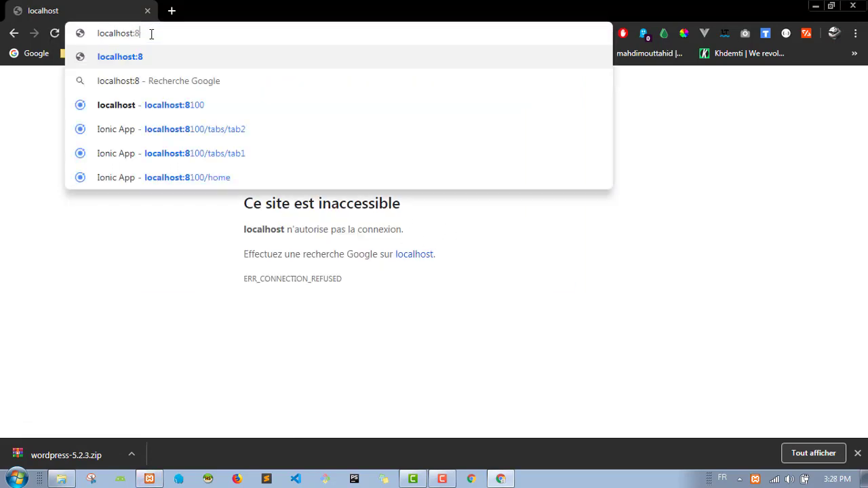
pyautogui.write('100')
pyautogui.press('Return')
pyautogui.click(163, 33)
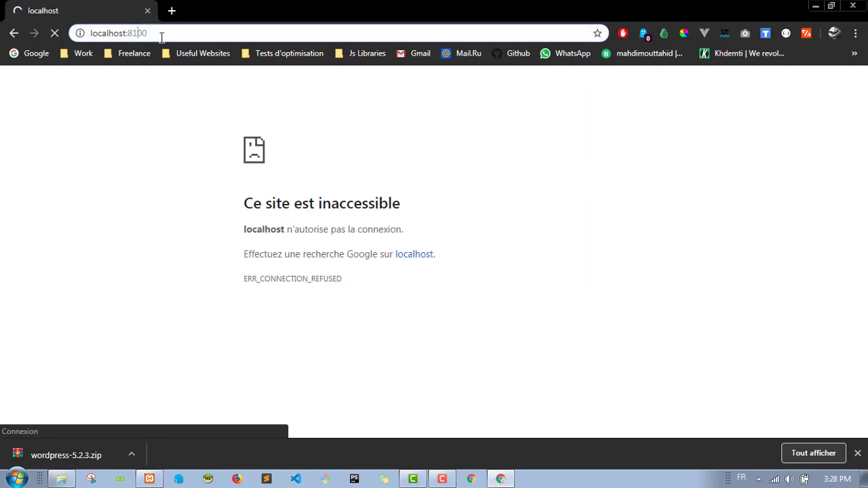
pyautogui.hotkey('shift', 'Left')
pyautogui.hotkey('shift', 'Left')
pyautogui.press('BackSpace')
pyautogui.press('Return')
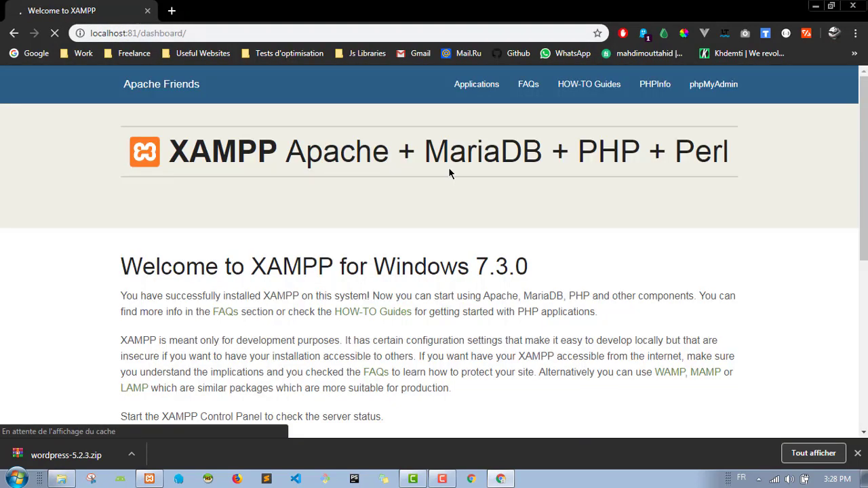
# Step: Close Chrome's download bar and open phpMyAdmin from the XAMPP dashboard's top navigation
pyautogui.click(858, 453)
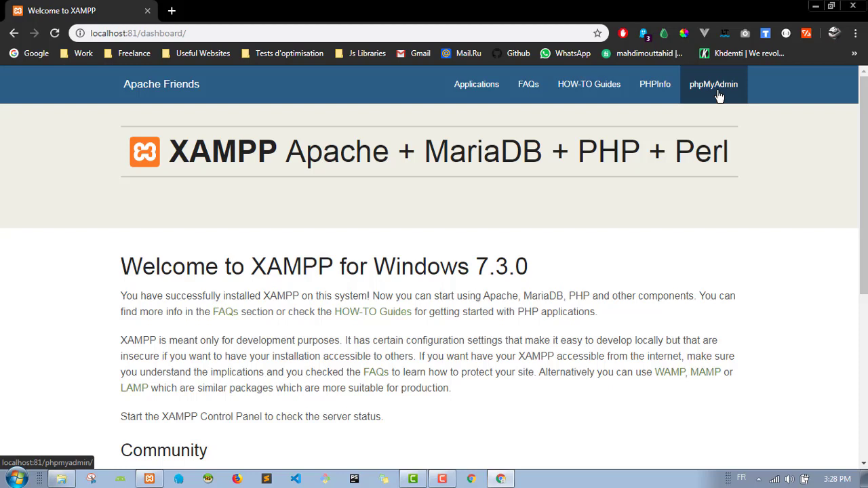
pyautogui.click(719, 96)
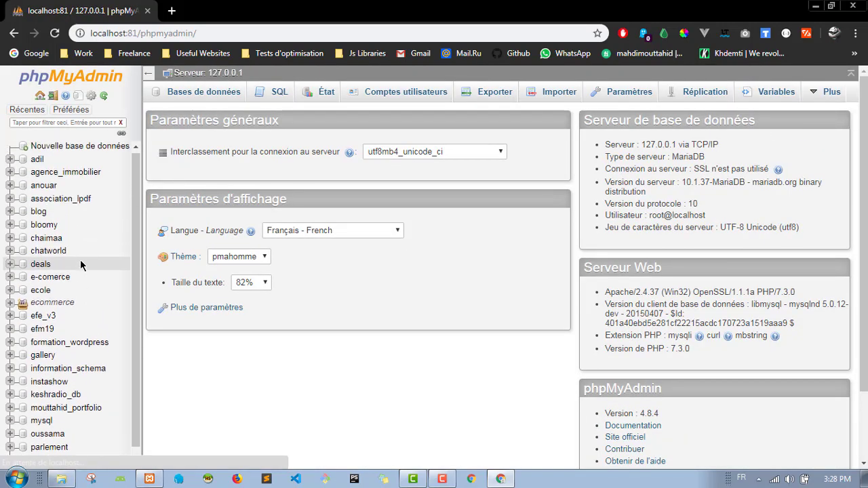
pyautogui.scroll(-2, 80, 265)
pyautogui.scroll(2, 81, 252)
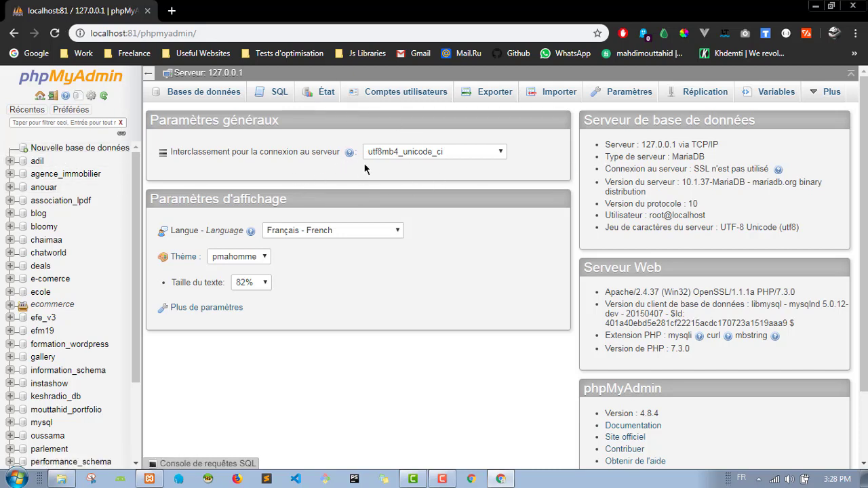
# Step: Create a new database named tutorial with latin1_swedish_ci collation
pyautogui.click(76, 150)
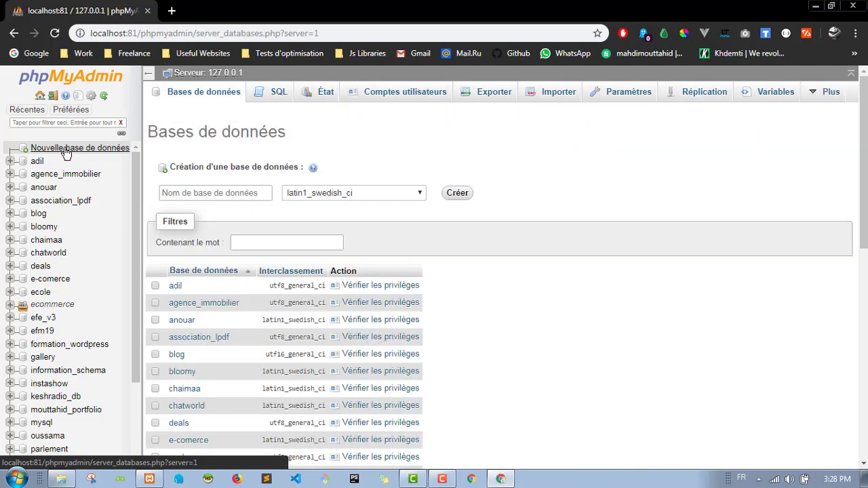
pyautogui.click(199, 192)
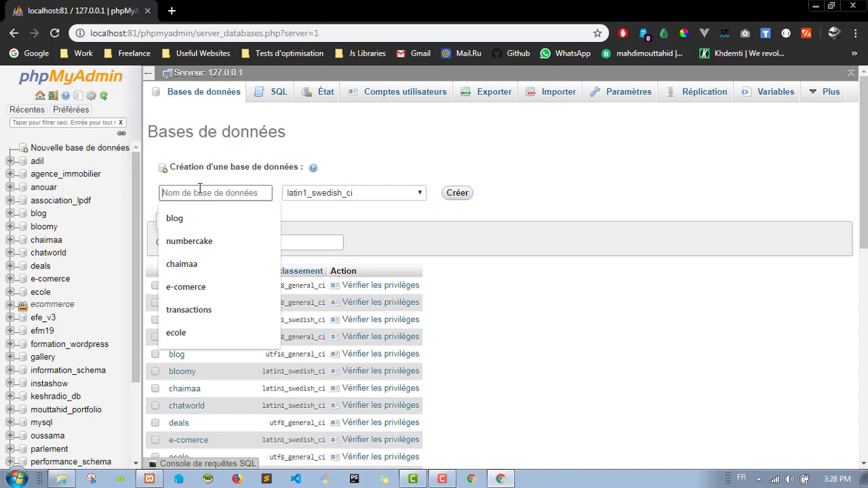
pyautogui.write('tutorial')
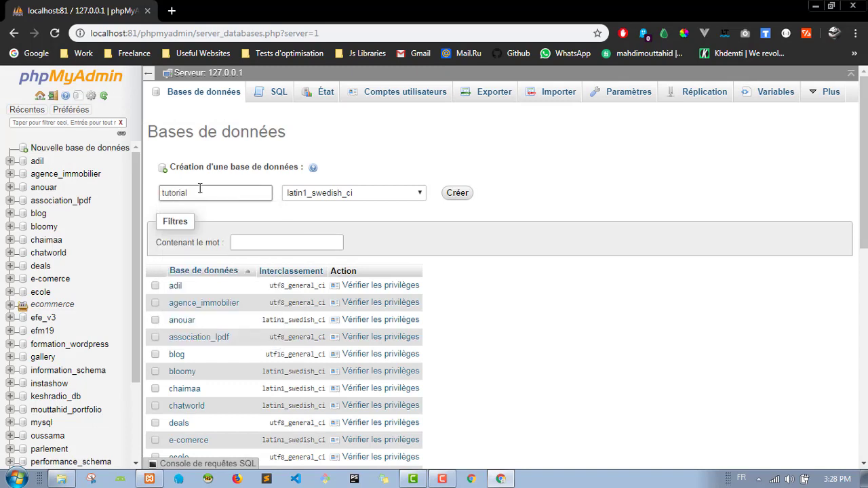
pyautogui.scroll(-3, 137, 208)
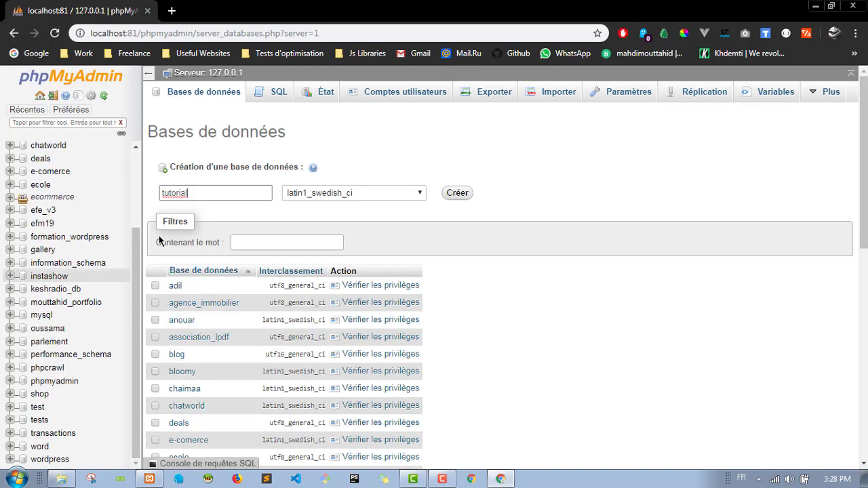
pyautogui.click(208, 197)
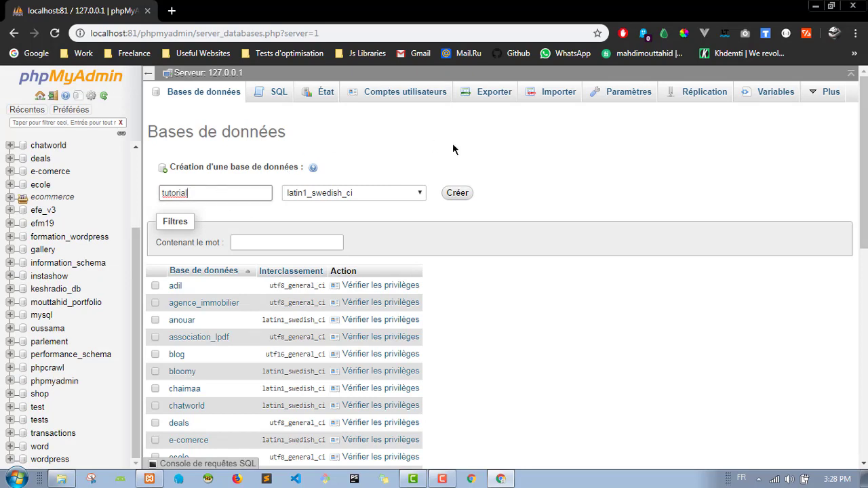
pyautogui.click(402, 190)
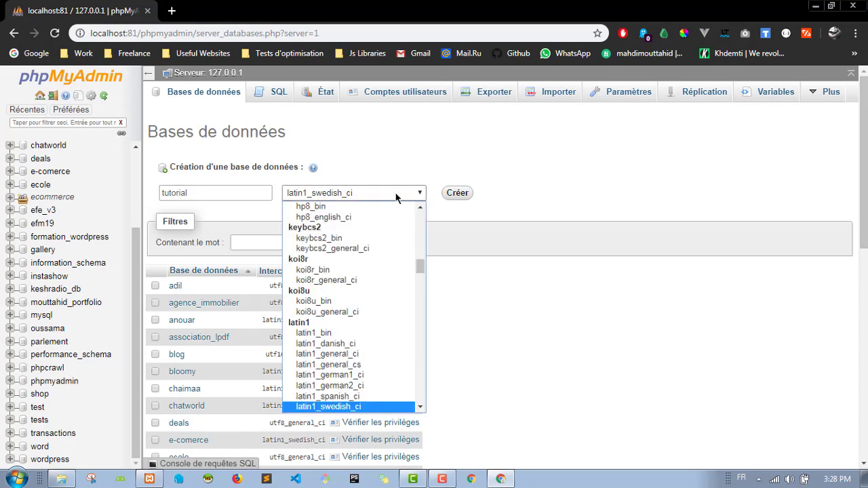
pyautogui.click(396, 195)
pyautogui.click(457, 192)
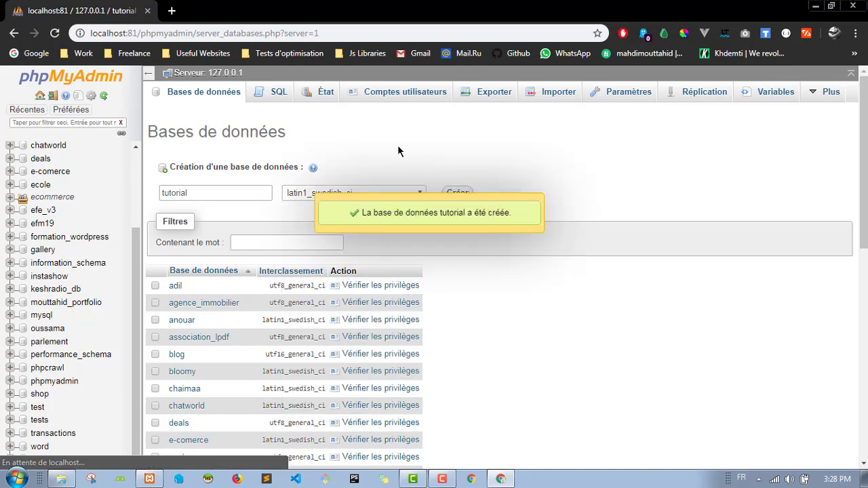
pyautogui.scroll(5, 79, 196)
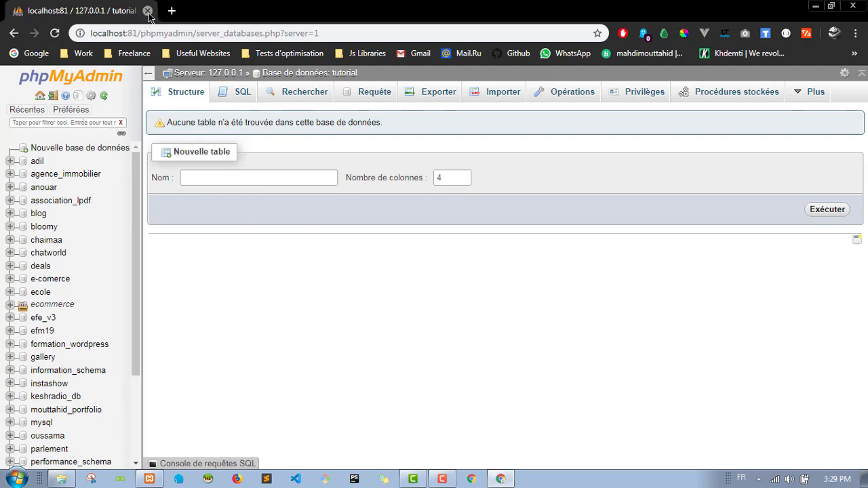
# Step: Replace the address path with /dashboard/ to return to the XAMPP dashboard
pyautogui.moveTo(138, 33); pyautogui.dragTo(356, 41)
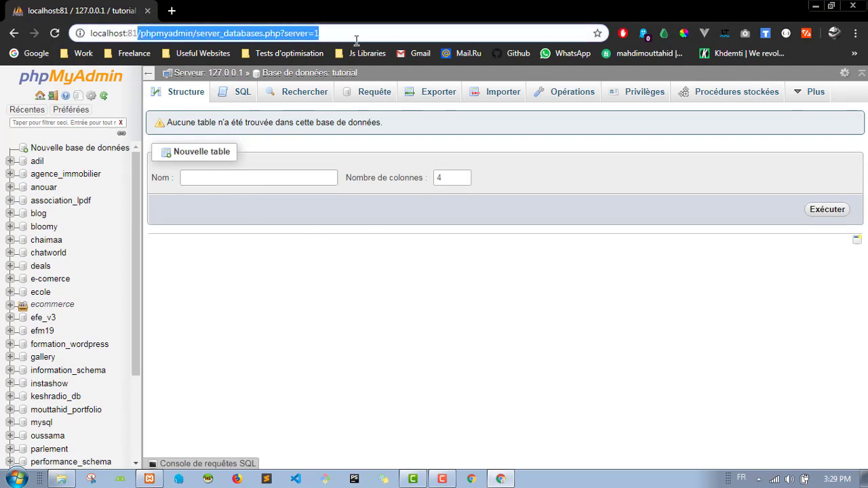
pyautogui.write('/dashboard/')
pyautogui.press('Return')
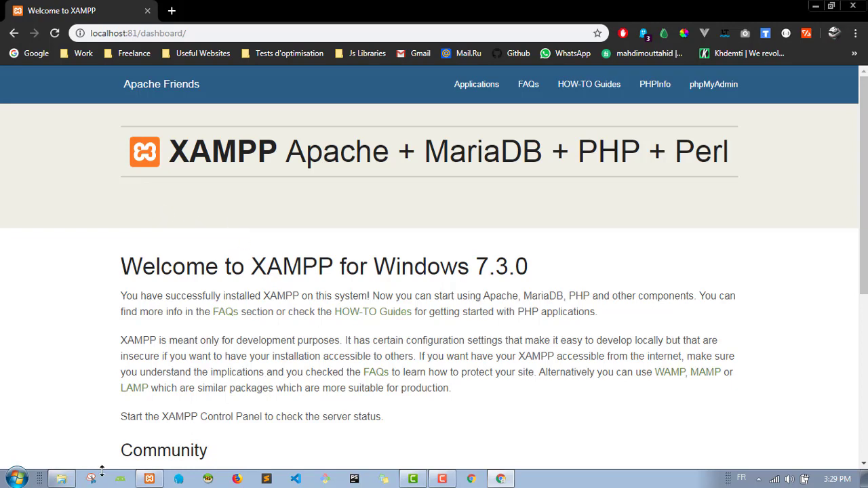
pyautogui.click(61, 478)
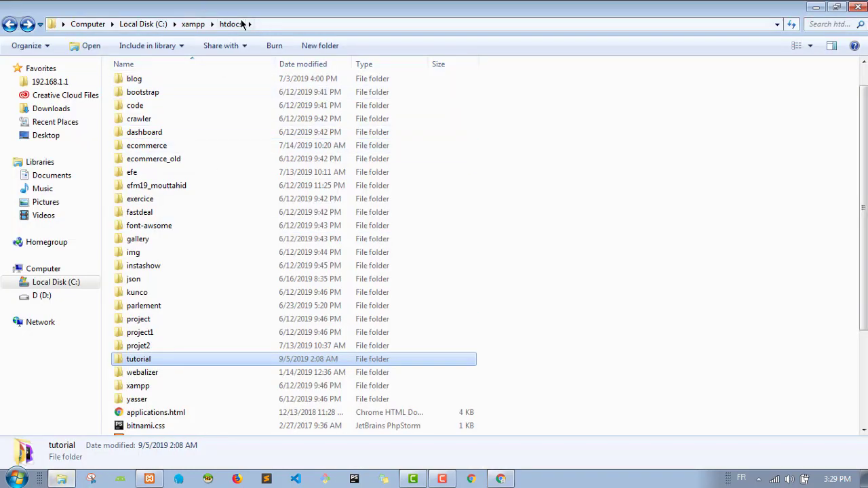
pyautogui.click(661, 228)
pyautogui.scroll(-1, 666, 246)
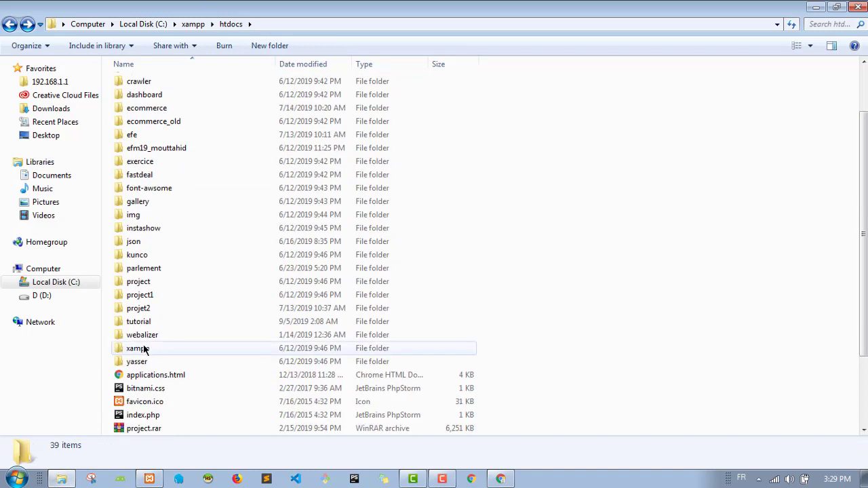
pyautogui.moveTo(153, 327)
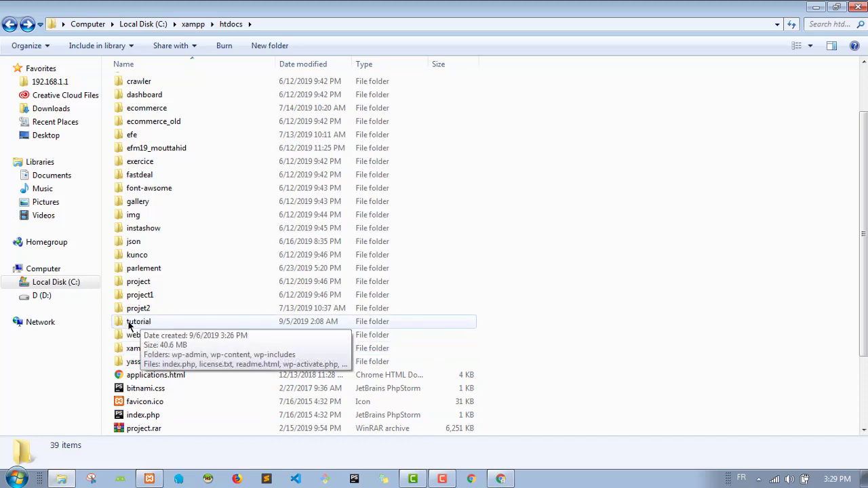
pyautogui.click(501, 479)
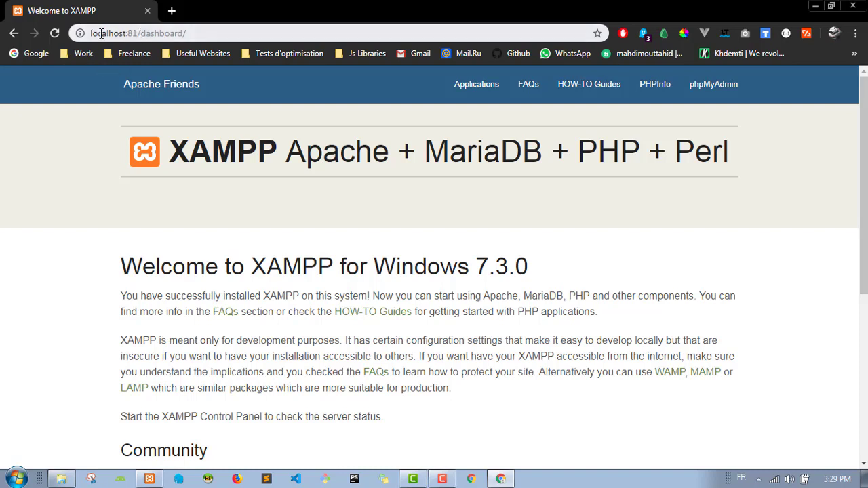
# Step: Trim the address to plain localhost, then restore it to localhost:81/
pyautogui.moveTo(140, 33); pyautogui.dragTo(243, 33)
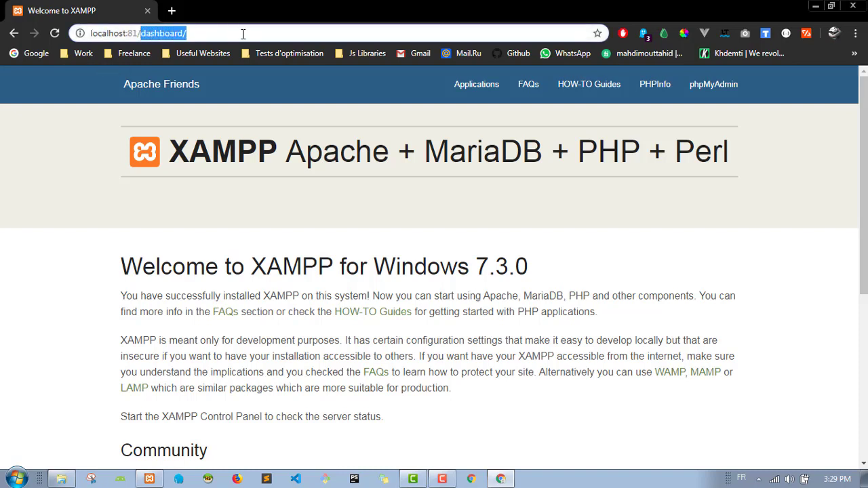
pyautogui.press('BackSpace')
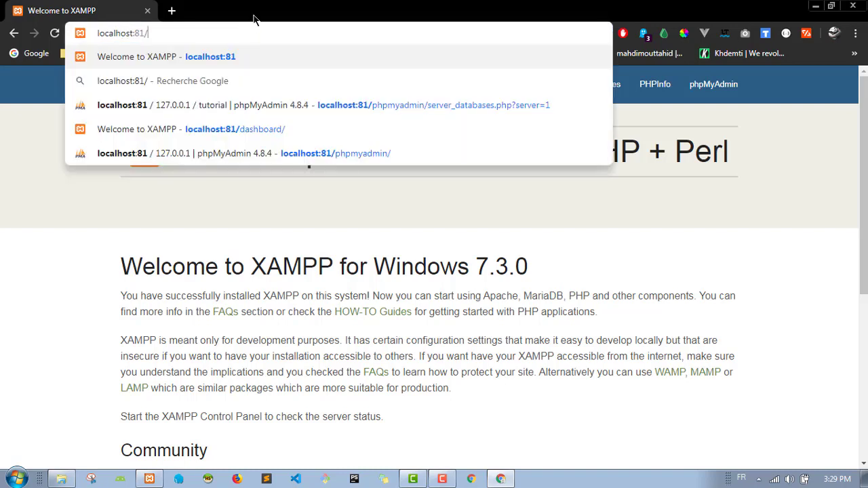
pyautogui.click(80, 188)
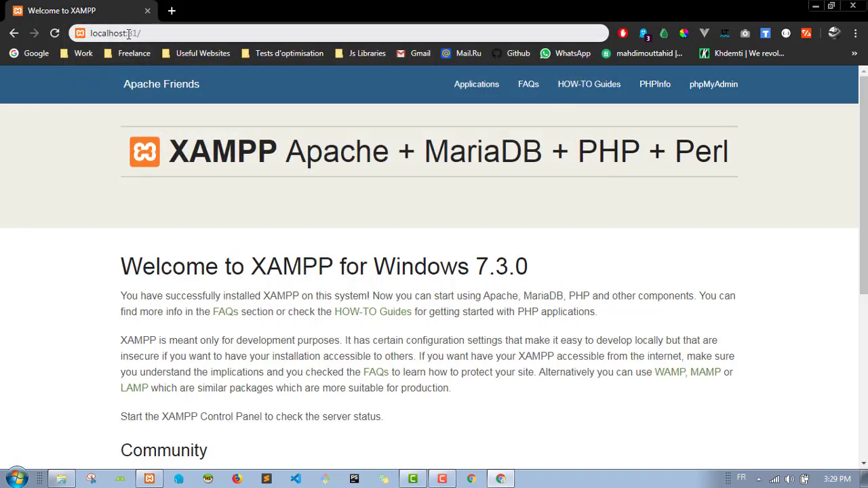
pyautogui.moveTo(125, 33); pyautogui.dragTo(136, 33)
pyautogui.press('BackSpace')
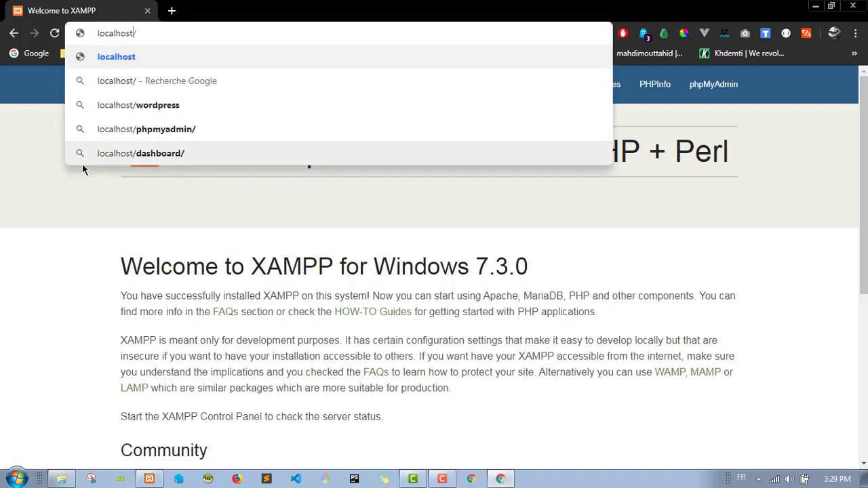
pyautogui.press('Return')
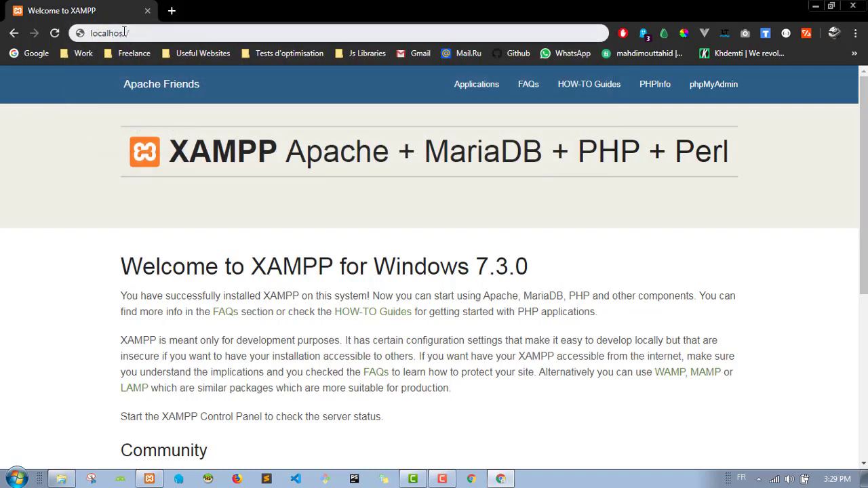
pyautogui.click(125, 35)
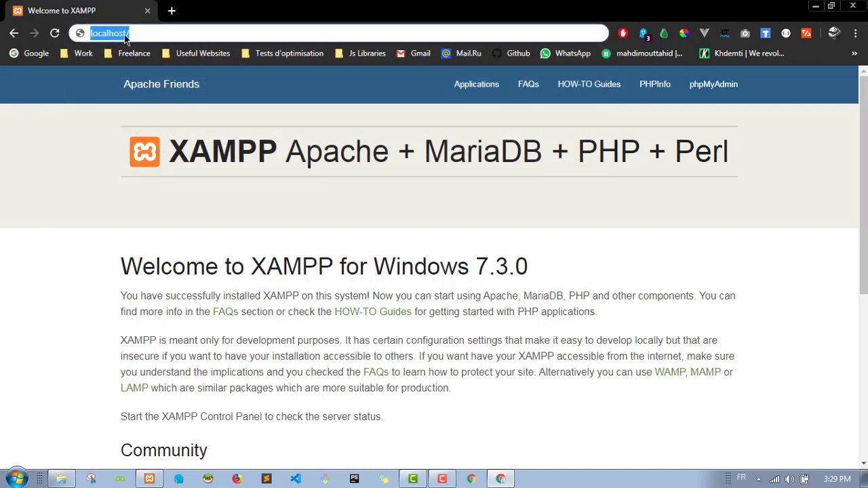
pyautogui.click(126, 35)
pyautogui.write(':81')
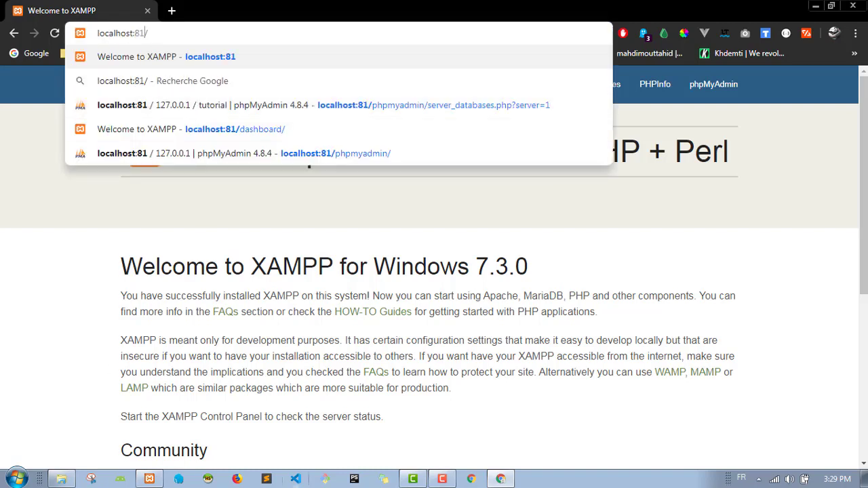
pyautogui.press('Return')
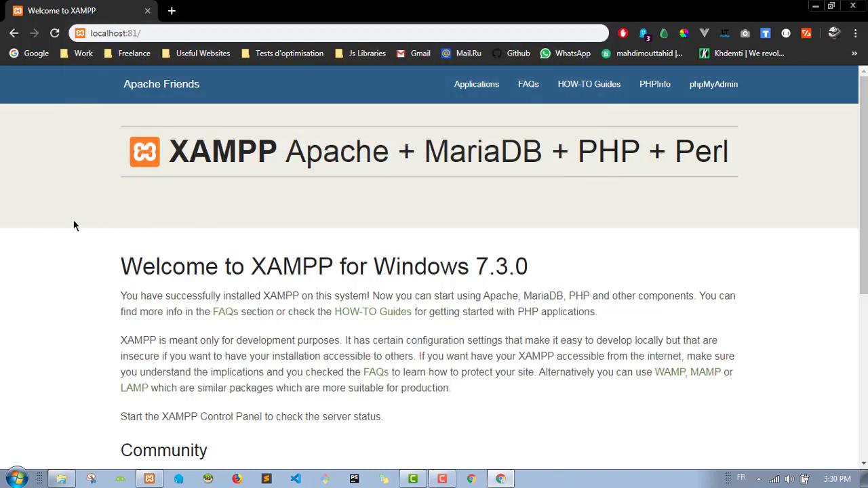
# Step: Append tutorial to the address and load localhost:81/tutorial
pyautogui.click(165, 29)
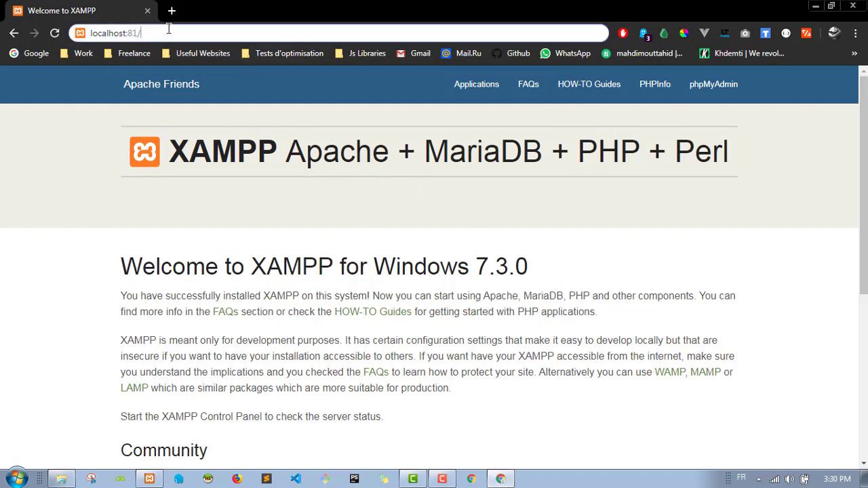
pyautogui.click(169, 31)
pyautogui.click(61, 479)
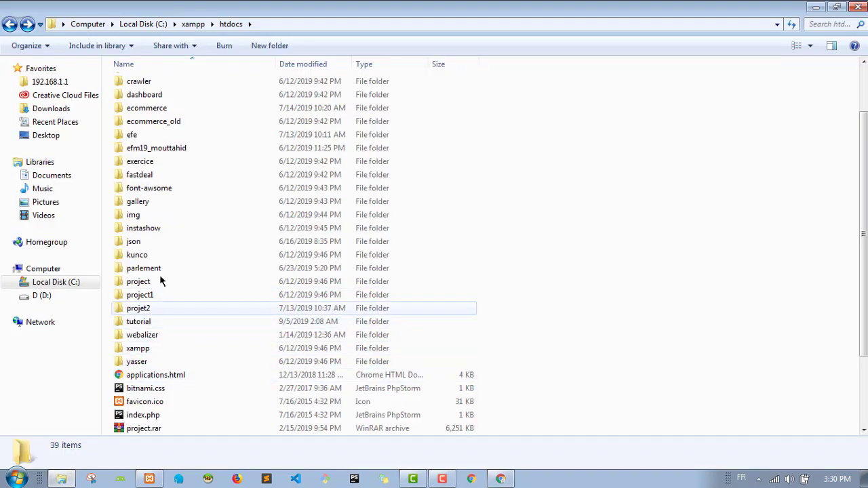
pyautogui.hotkey('alt', 'Tab')
pyautogui.hotkey('alt', 'Tab')
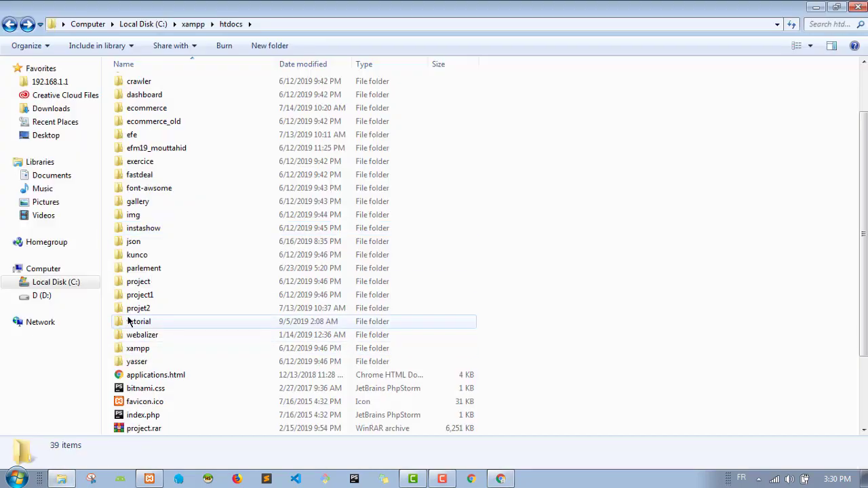
pyautogui.hotkey('alt', 'Tab')
pyautogui.hotkey('alt', 'Tab')
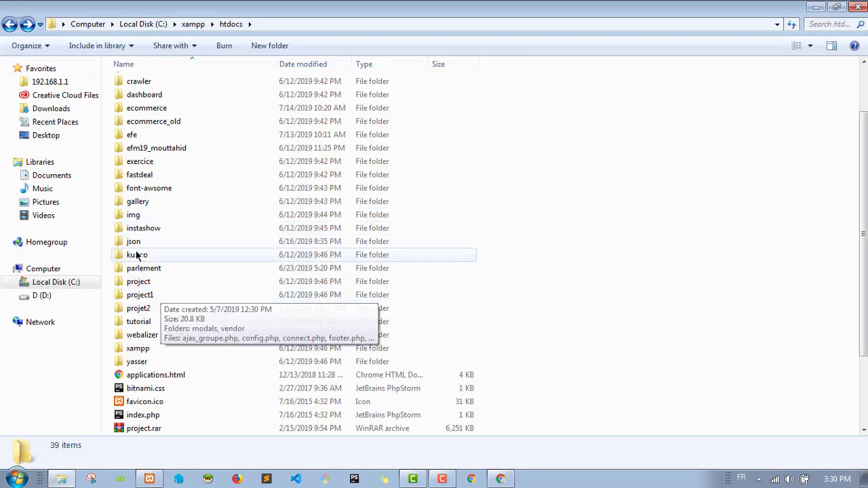
pyautogui.hotkey('alt', 'Tab')
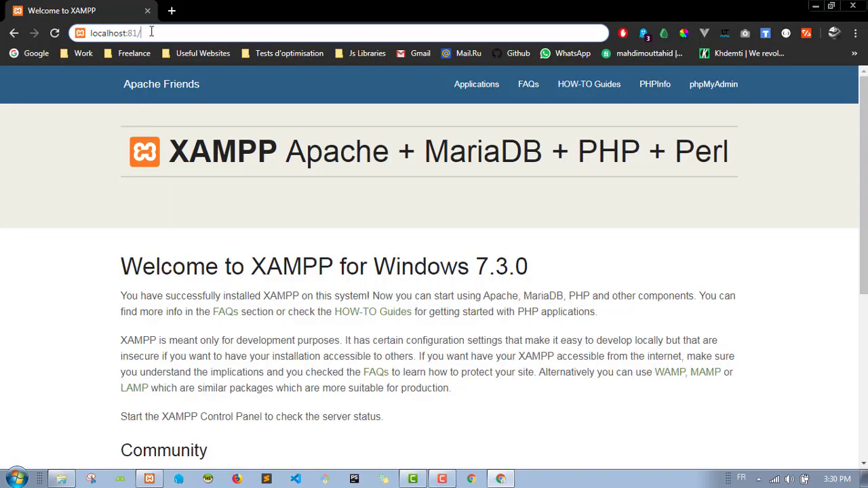
pyautogui.write('tutorial')
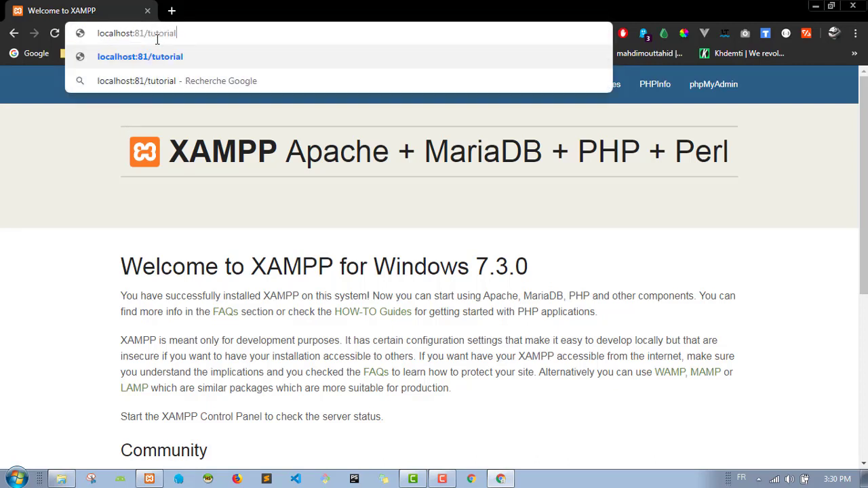
pyautogui.press('Return')
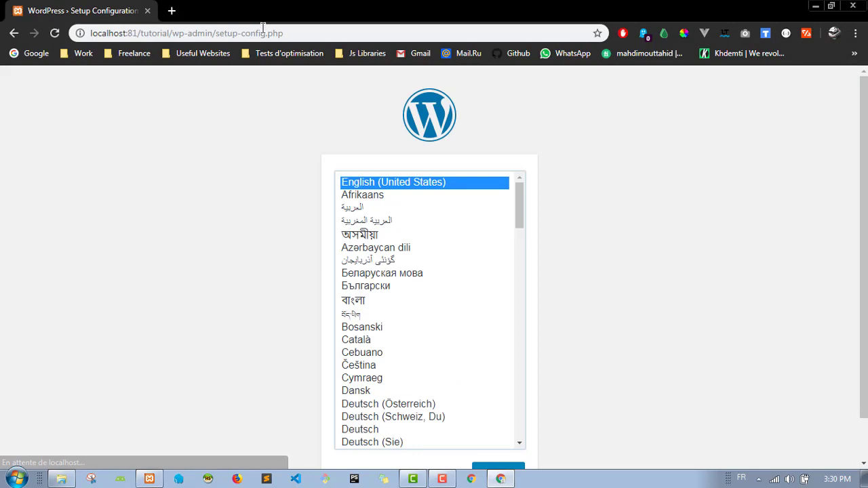
# Step: Choose Français from the language list and continue the setup in French
pyautogui.click(284, 184)
pyautogui.scroll(-1, 283, 189)
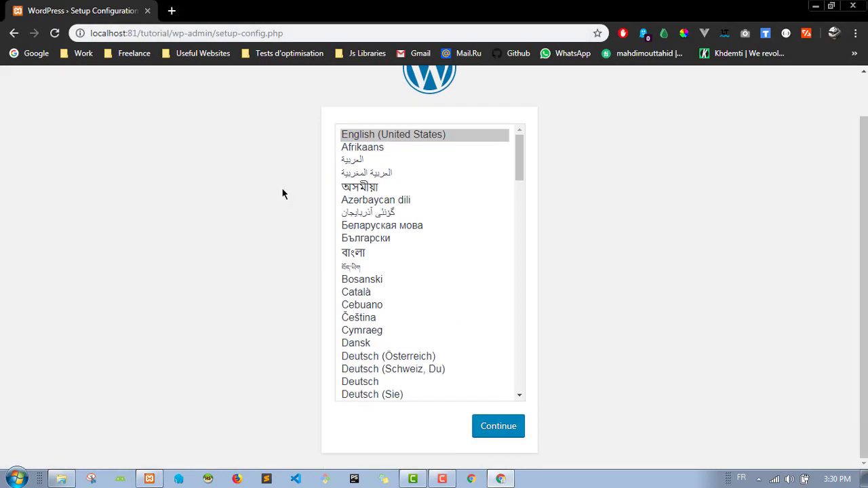
pyautogui.click(516, 152)
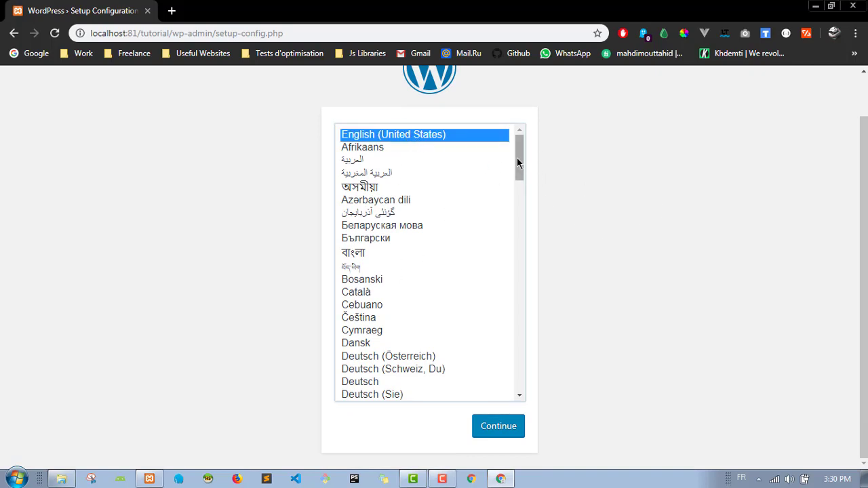
pyautogui.moveTo(517, 162); pyautogui.dragTo(534, 232)
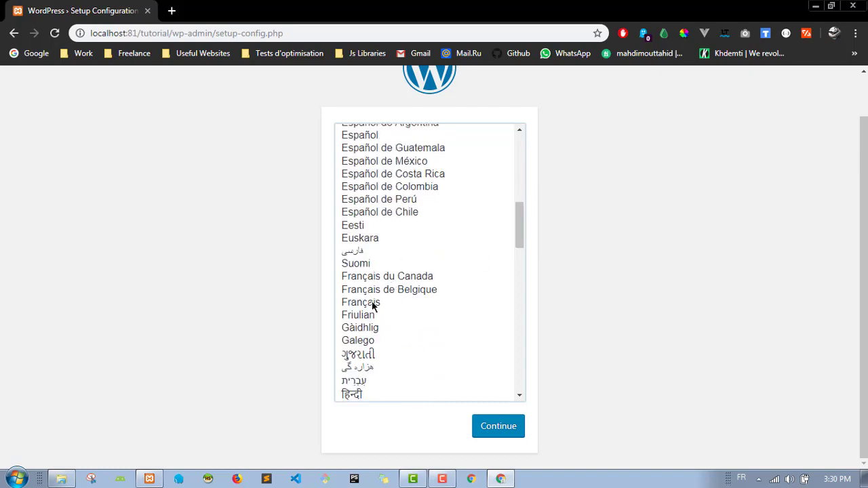
pyautogui.click(371, 305)
pyautogui.click(508, 424)
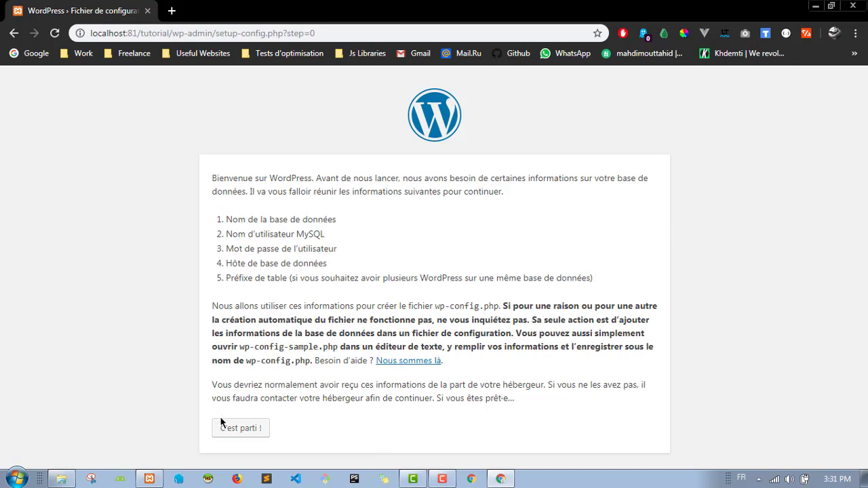
# Step: Begin the database configuration step and look at the default database name
pyautogui.click(249, 436)
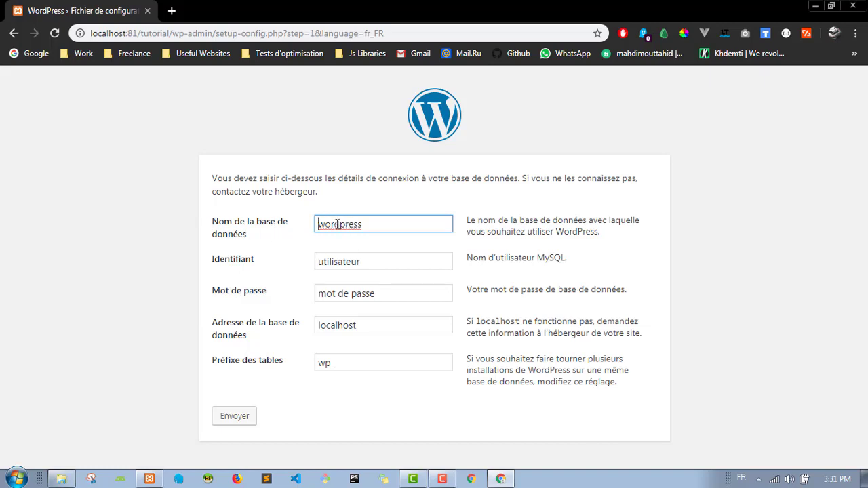
pyautogui.moveTo(320, 224); pyautogui.dragTo(367, 245)
pyautogui.click(372, 249)
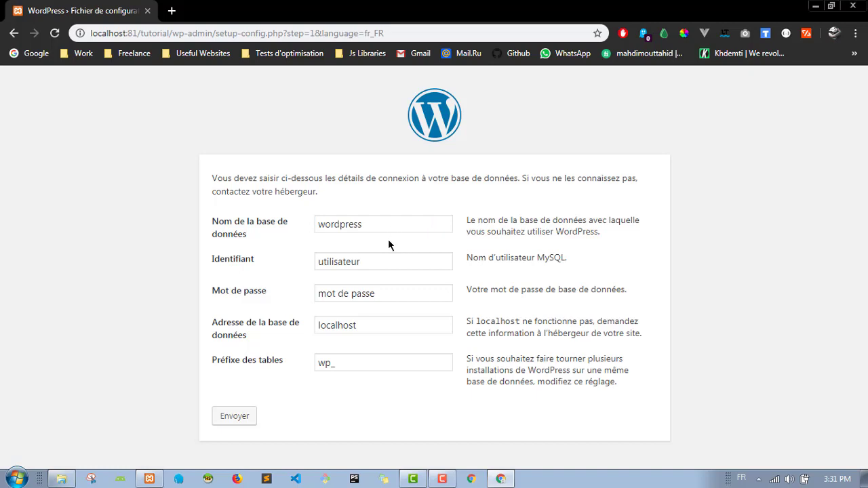
# Step: Load localhost:81 in a new tab and open phpMyAdmin to find the tutorial database
pyautogui.click(173, 11)
pyautogui.click(133, 12)
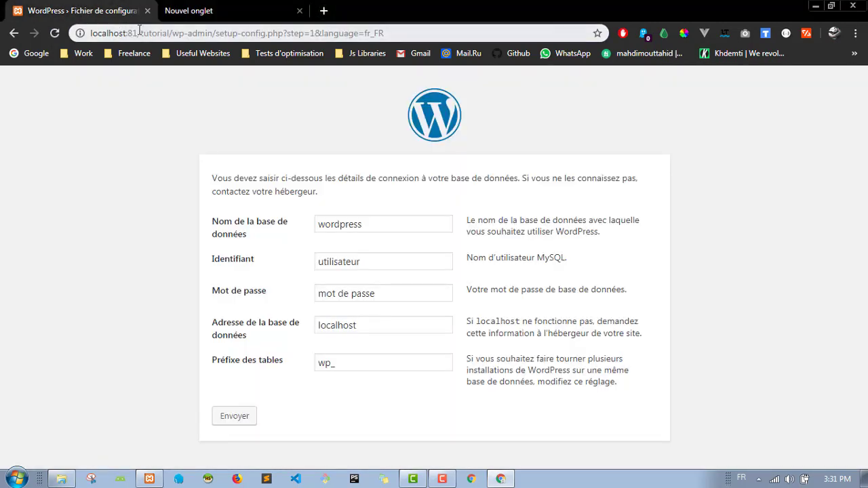
pyautogui.moveTo(139, 33); pyautogui.dragTo(90, 32)
pyautogui.click(188, 11)
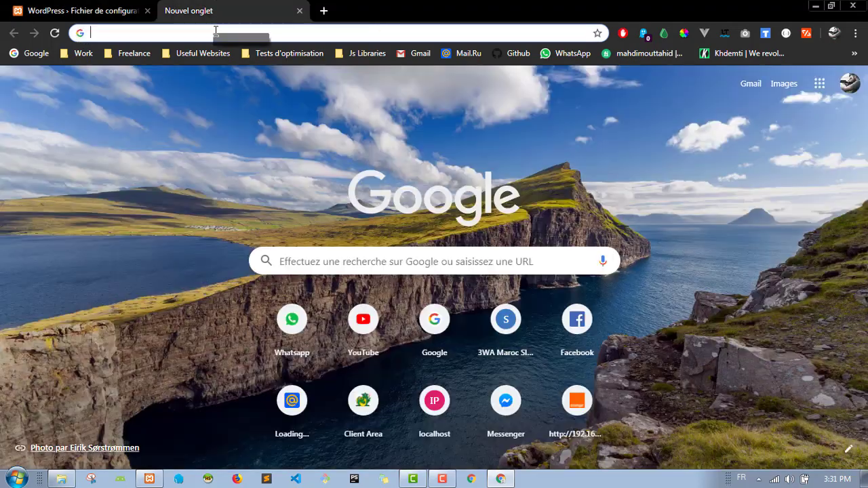
pyautogui.moveTo(215, 31); pyautogui.dragTo(216, 32)
pyautogui.press('Return')
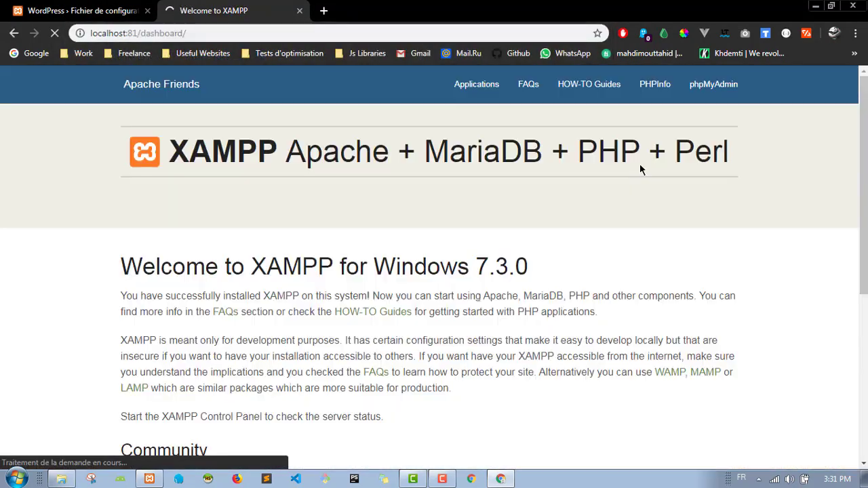
pyautogui.click(706, 99)
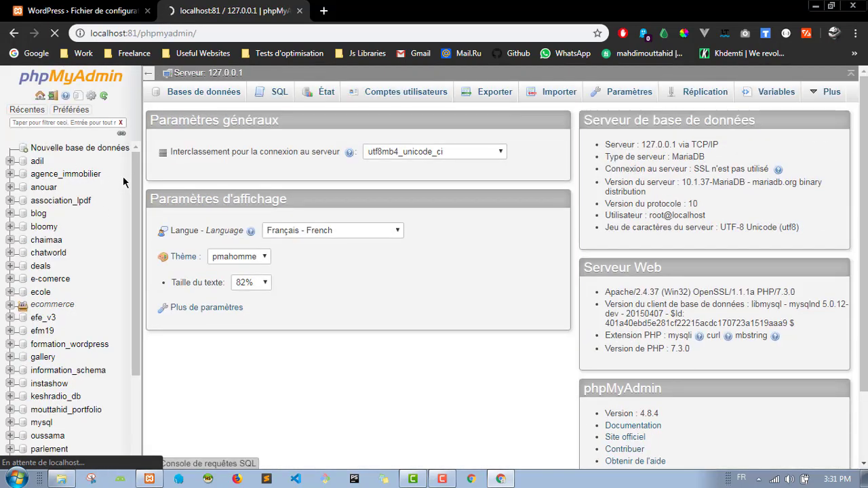
pyautogui.scroll(-5, 61, 285)
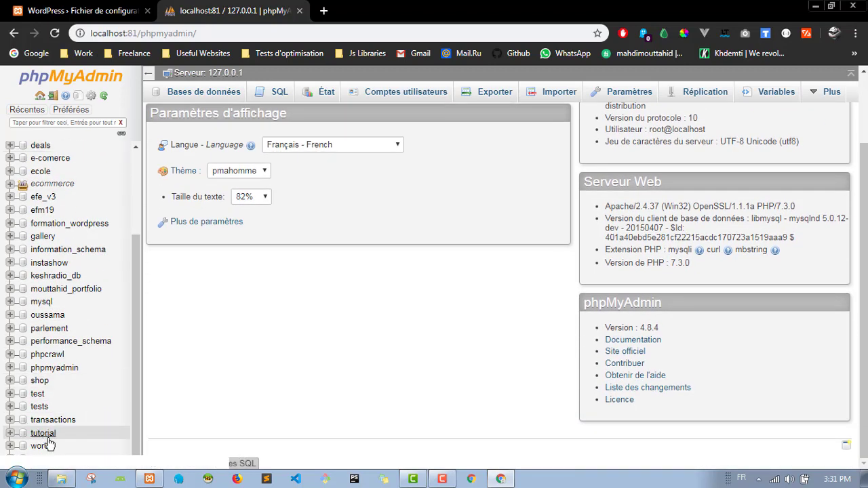
# Step: Replace the database name with 'tutorial', cross-checking it against phpMyAdmin
pyautogui.click(81, 10)
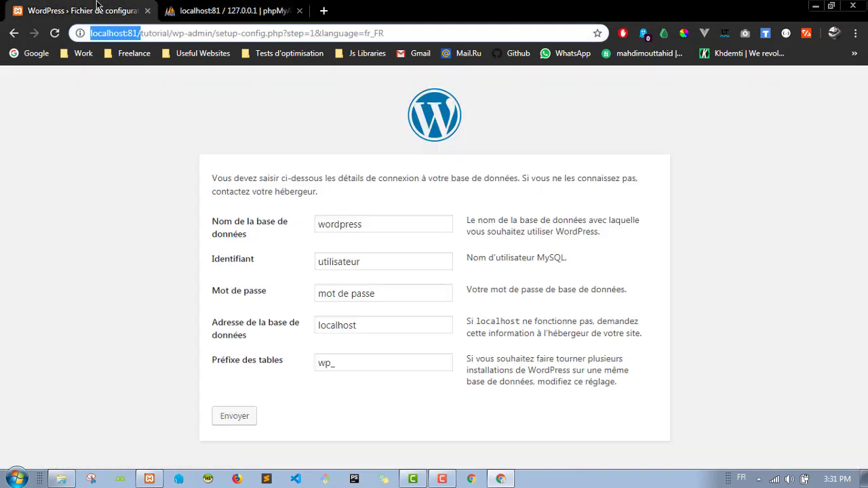
pyautogui.doubleClick(351, 224)
pyautogui.write('tutorial')
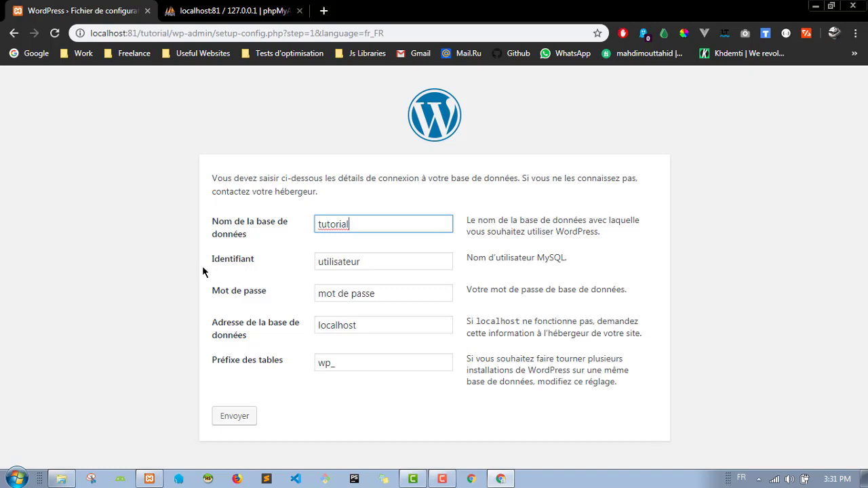
pyautogui.moveTo(208, 260); pyautogui.dragTo(176, 272)
pyautogui.click(273, 265)
pyautogui.click(176, 271)
pyautogui.click(214, 8)
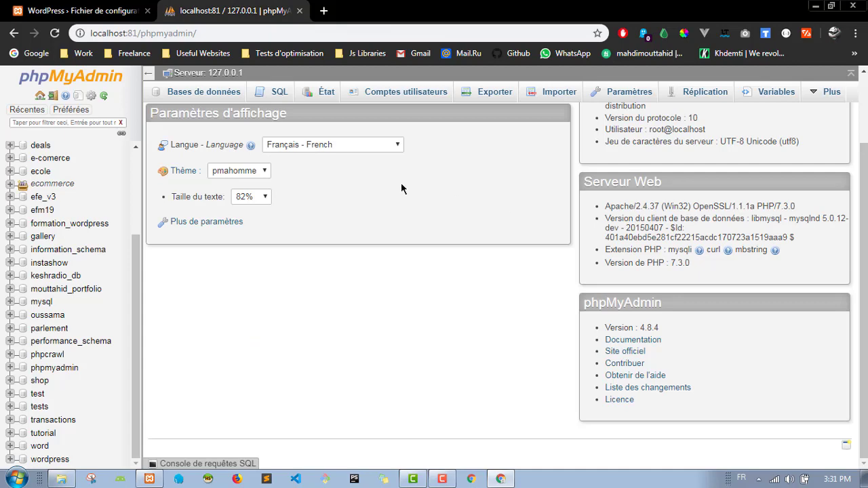
pyautogui.click(82, 11)
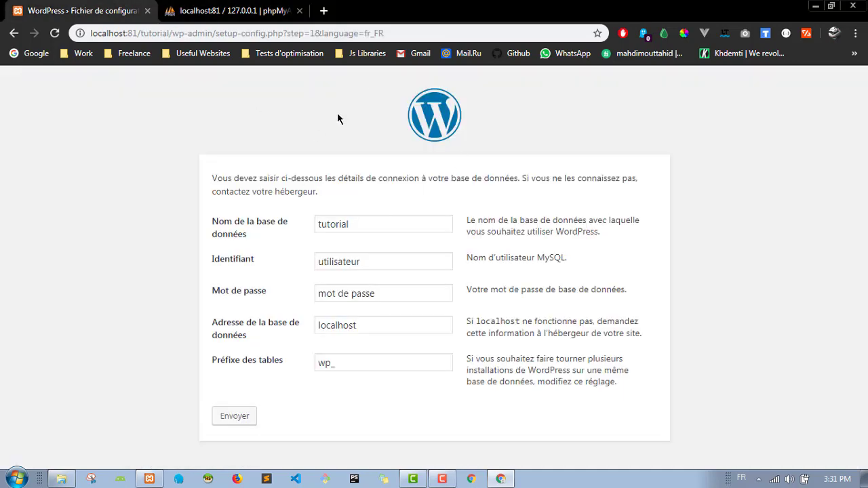
pyautogui.click(223, 10)
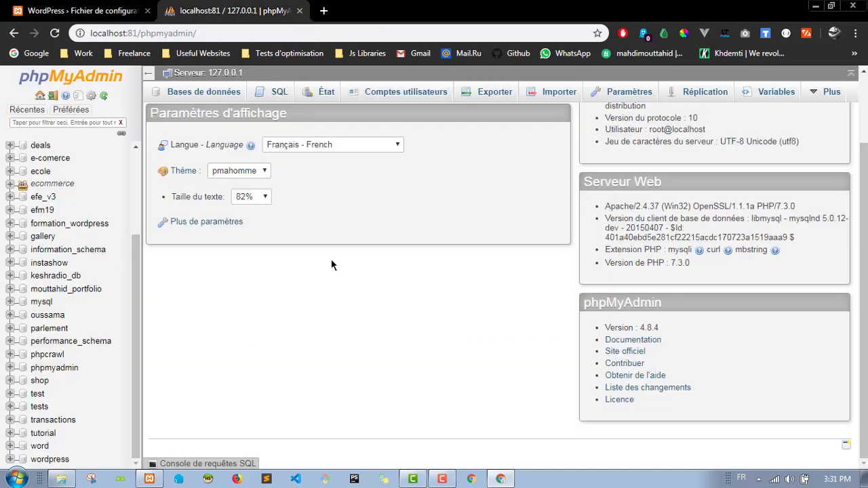
pyautogui.click(91, 10)
pyautogui.click(234, 8)
pyautogui.click(112, 10)
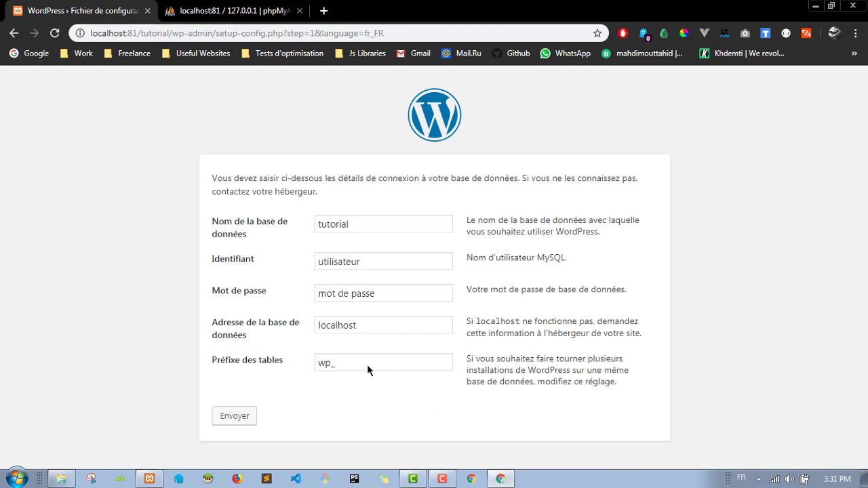
# Step: Set the username to 'root' and leave the password empty
pyautogui.doubleClick(342, 262)
pyautogui.write('root')
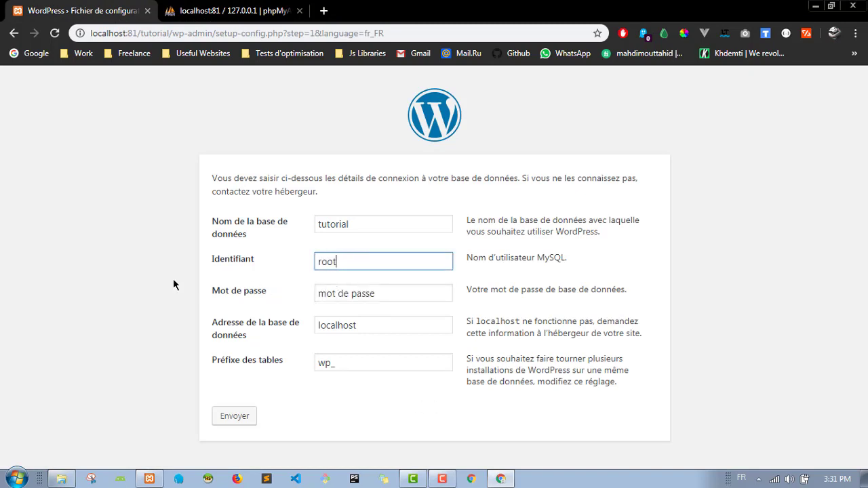
pyautogui.click(157, 280)
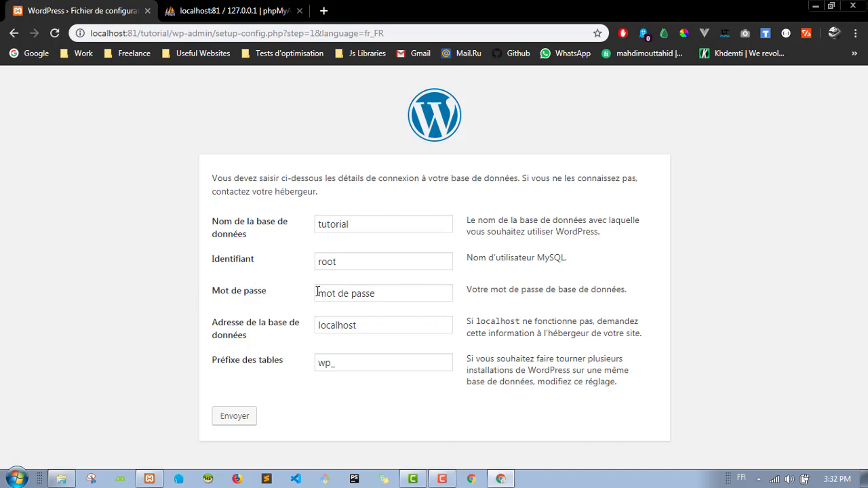
pyautogui.moveTo(317, 292); pyautogui.dragTo(464, 292)
pyautogui.press('BackSpace')
pyautogui.click(134, 317)
# Step: Verify the credentials in phpMyAdmin, submit the connection details and launch the installation
pyautogui.click(345, 295)
pyautogui.click(231, 10)
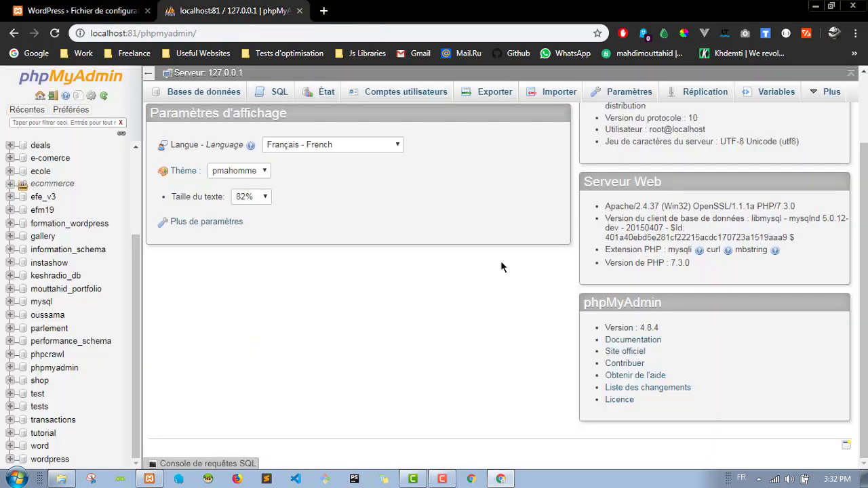
pyautogui.click(81, 10)
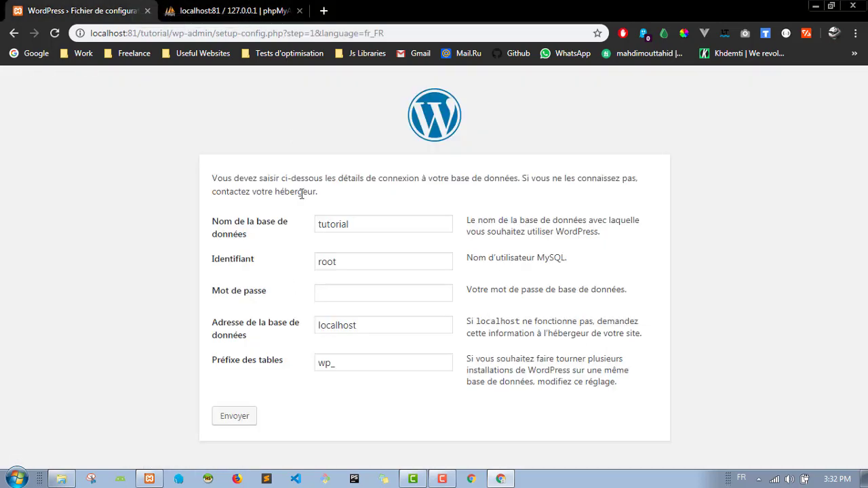
pyautogui.click(265, 7)
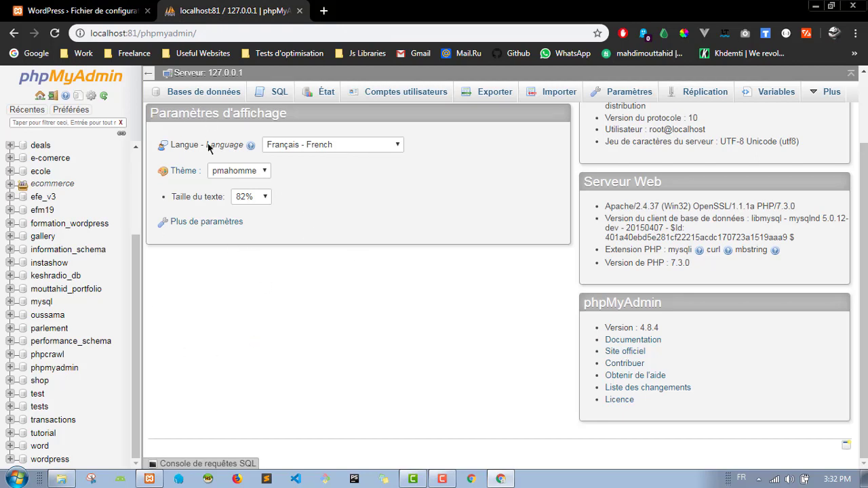
pyautogui.click(107, 8)
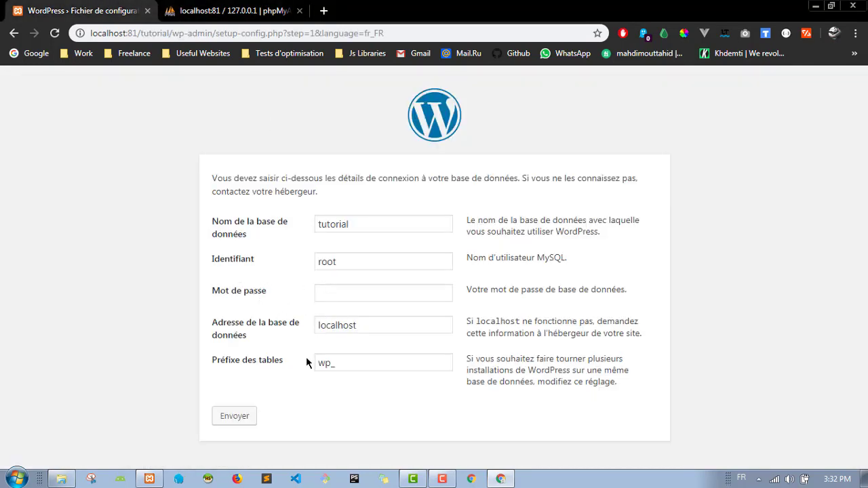
pyautogui.click(234, 417)
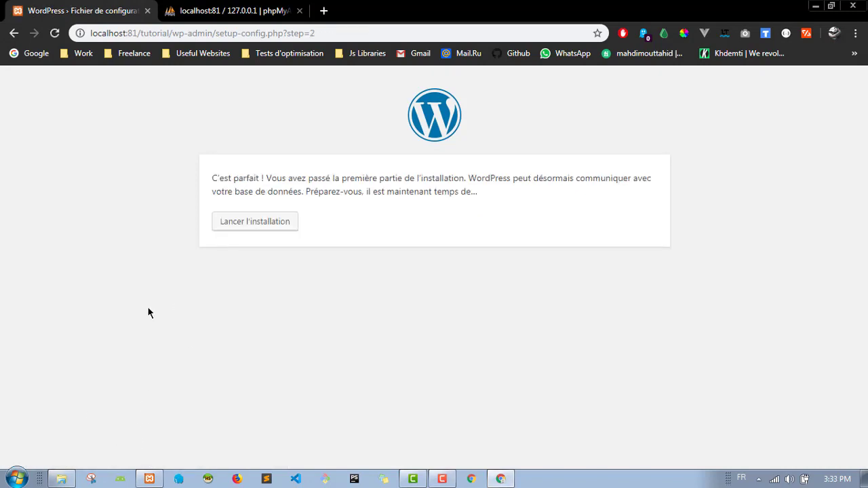
pyautogui.click(253, 227)
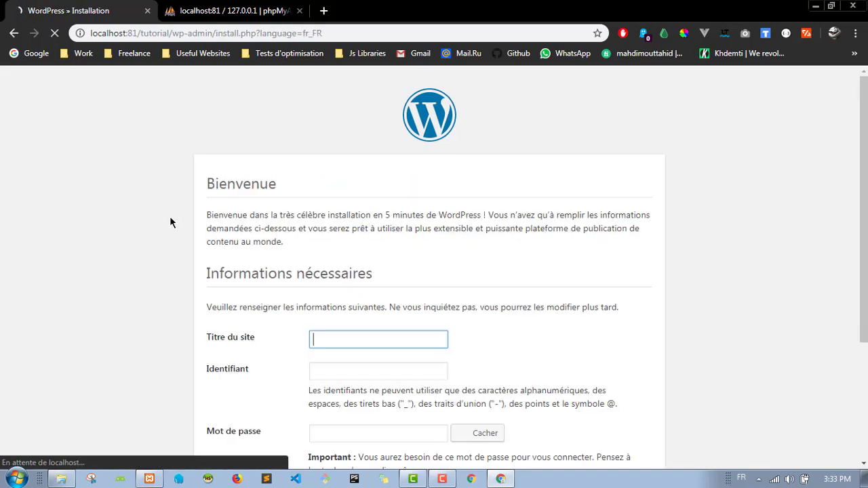
# Step: Enter 'Tutorial Wordpress' as the site title and open Google in a background tab
pyautogui.click(119, 269)
pyautogui.scroll(-3, 99, 261)
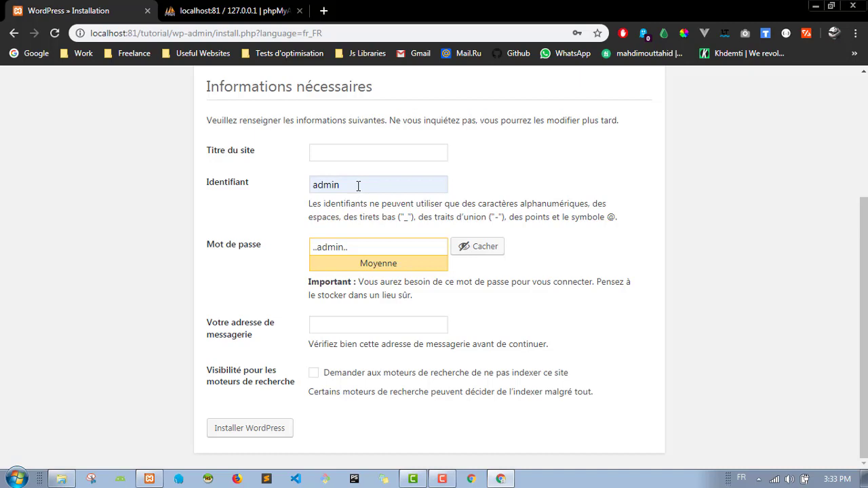
pyautogui.click(340, 156)
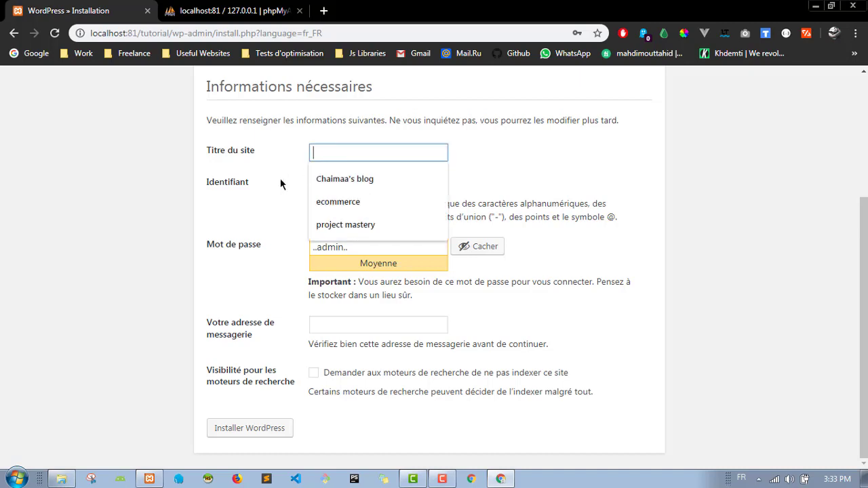
pyautogui.write('Tu')
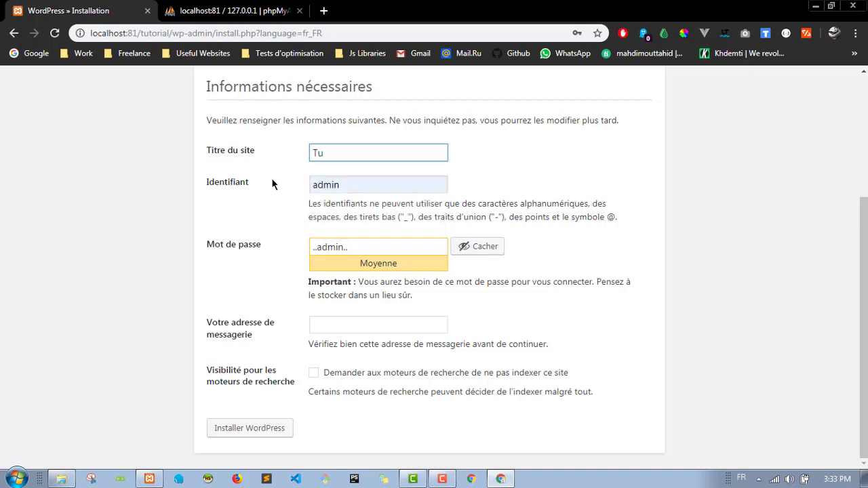
pyautogui.write('torial Wordpress')
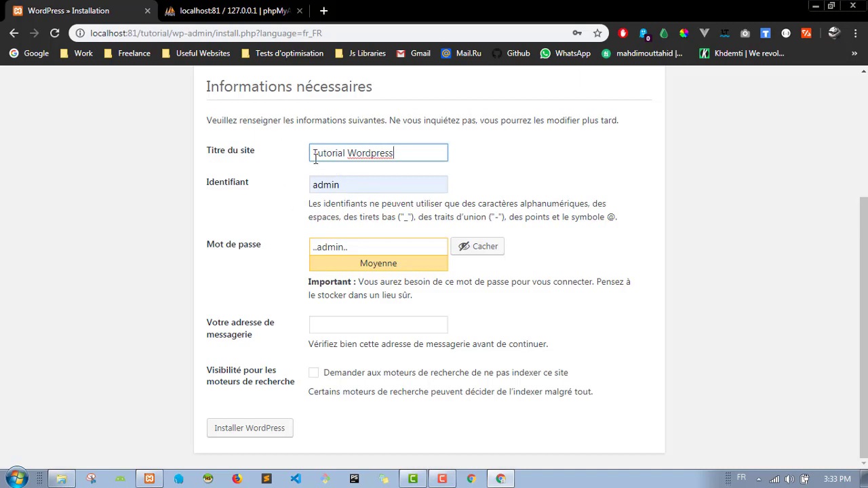
pyautogui.moveTo(314, 156); pyautogui.dragTo(417, 147)
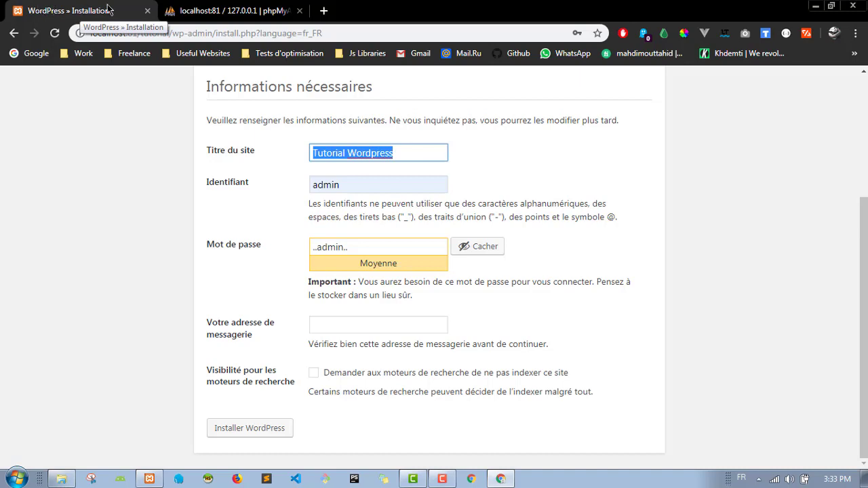
pyautogui.middleClick(30, 53)
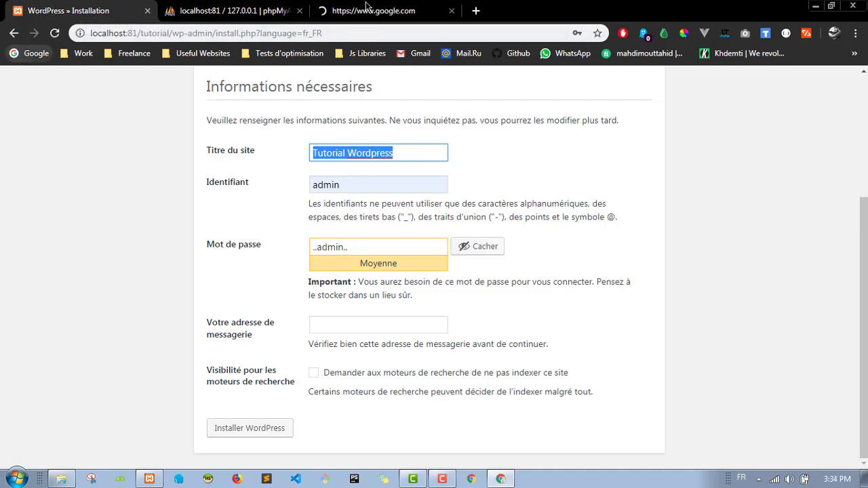
# Step: Glance at the Google tab, then return to the site title on the install form
pyautogui.click(366, 8)
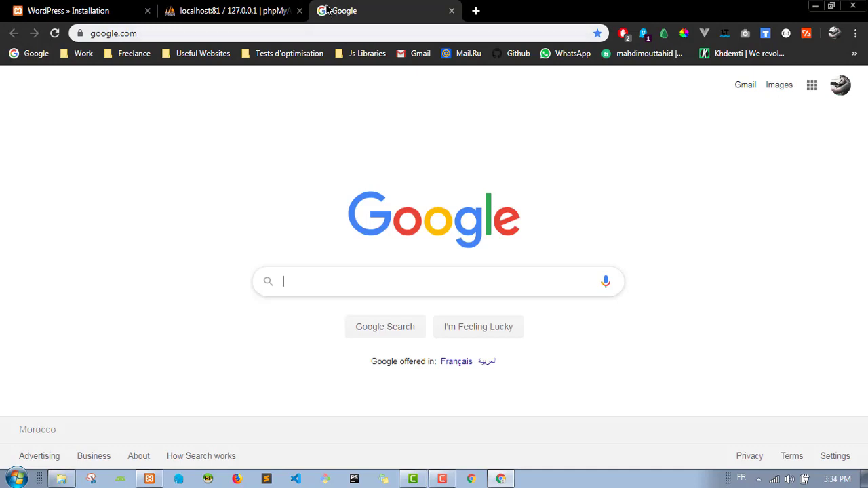
pyautogui.click(105, 10)
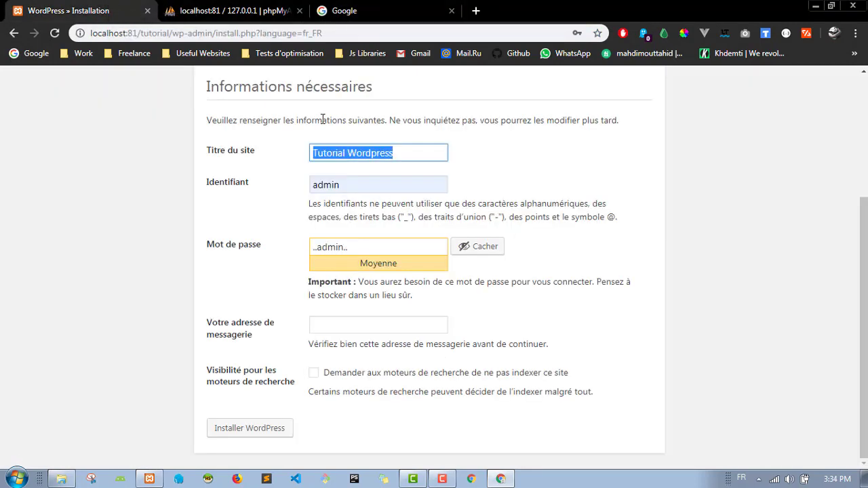
pyautogui.click(280, 174)
pyautogui.moveTo(203, 151); pyautogui.dragTo(358, 152)
pyautogui.click(355, 153)
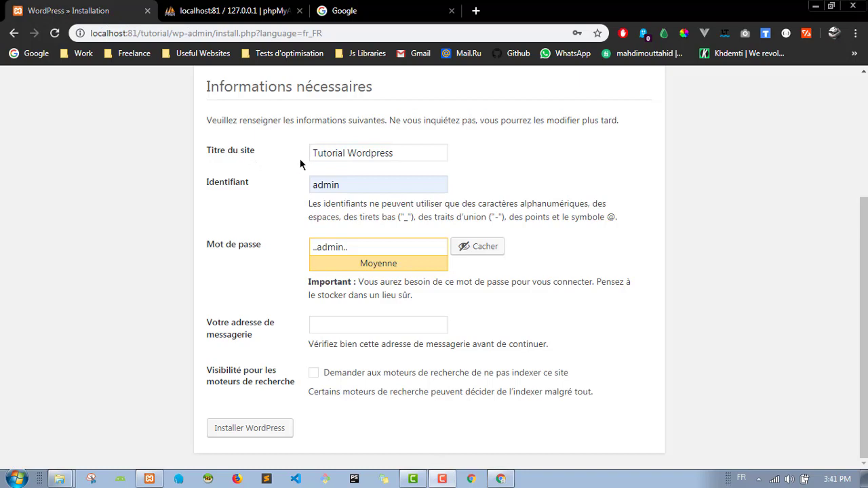
# Step: Keep the prefilled username admin, dismissing the browser's saved-login suggestions
pyautogui.click(385, 186)
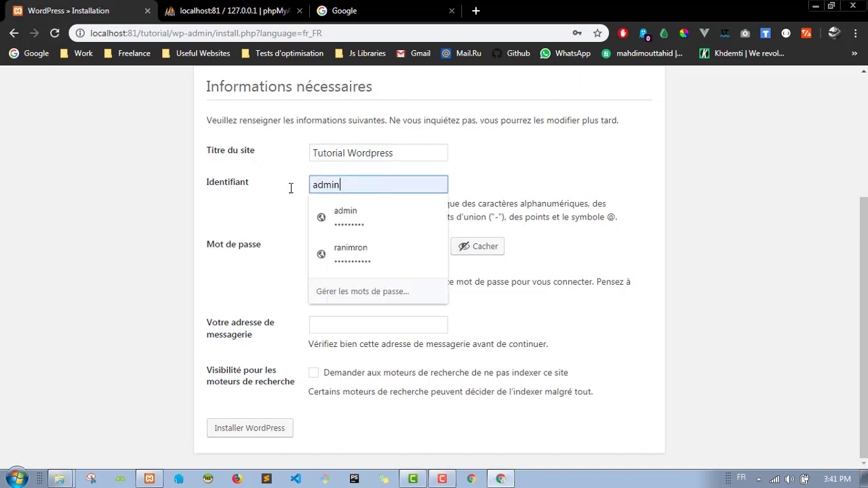
pyautogui.press('Down')
pyautogui.press('Return')
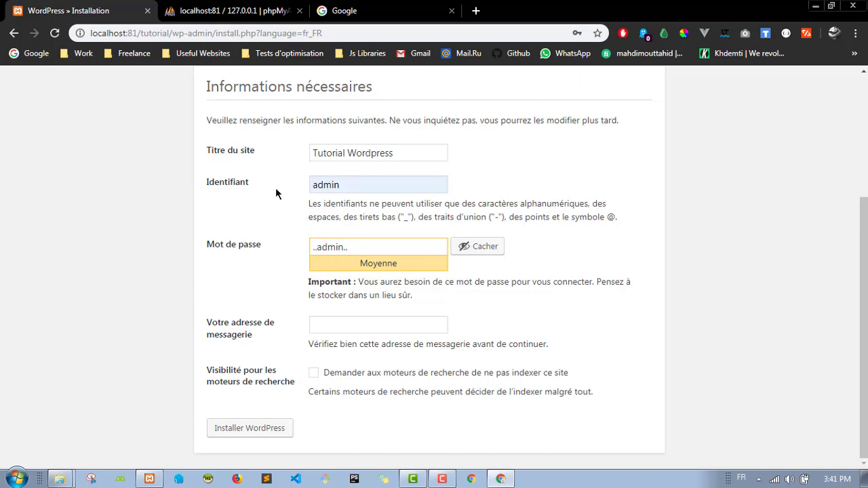
pyautogui.doubleClick(358, 187)
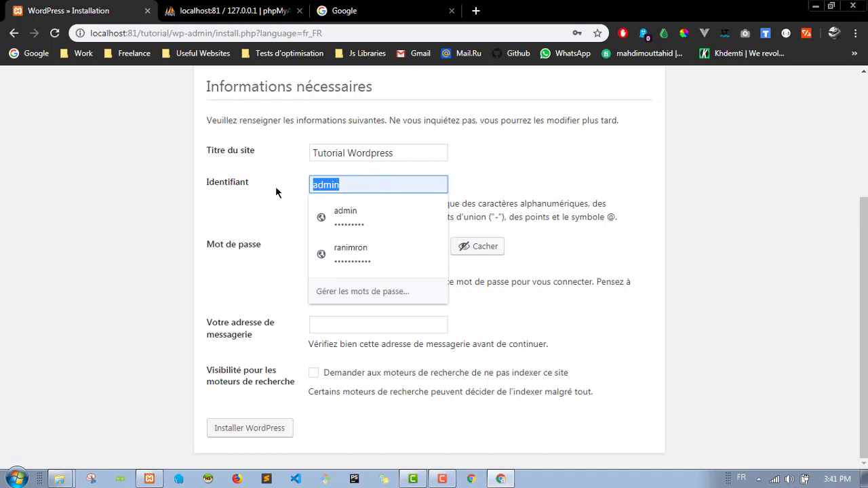
pyautogui.press('Down')
pyautogui.press('Return')
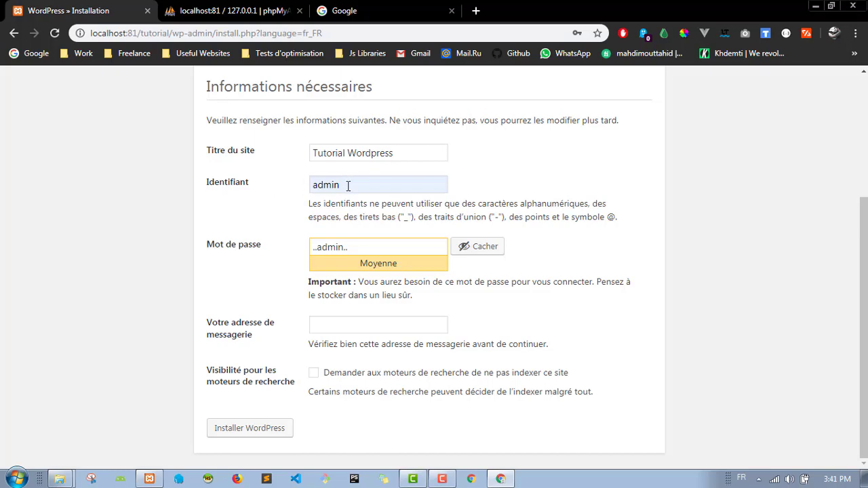
pyautogui.moveTo(348, 186); pyautogui.dragTo(302, 189)
pyautogui.click(303, 188)
# Step: Check the password, fill in the administrator's e-mail and run Installer WordPress
pyautogui.click(375, 248)
pyautogui.tripleClick(310, 245)
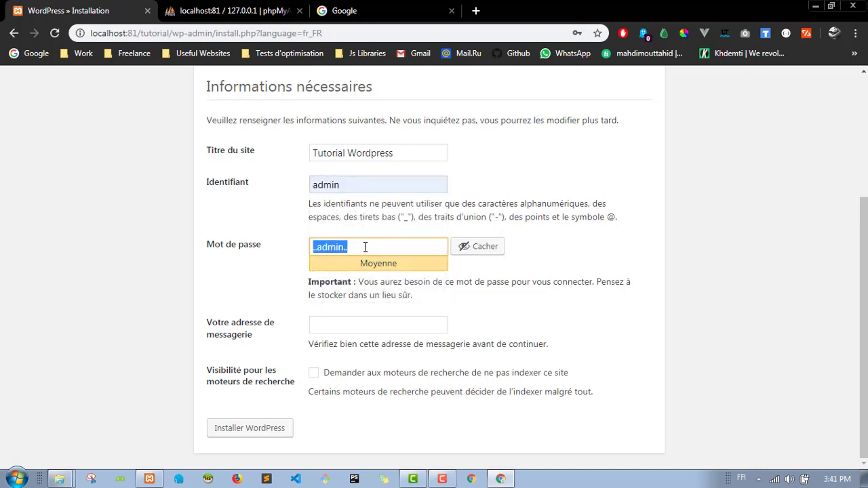
pyautogui.click(283, 263)
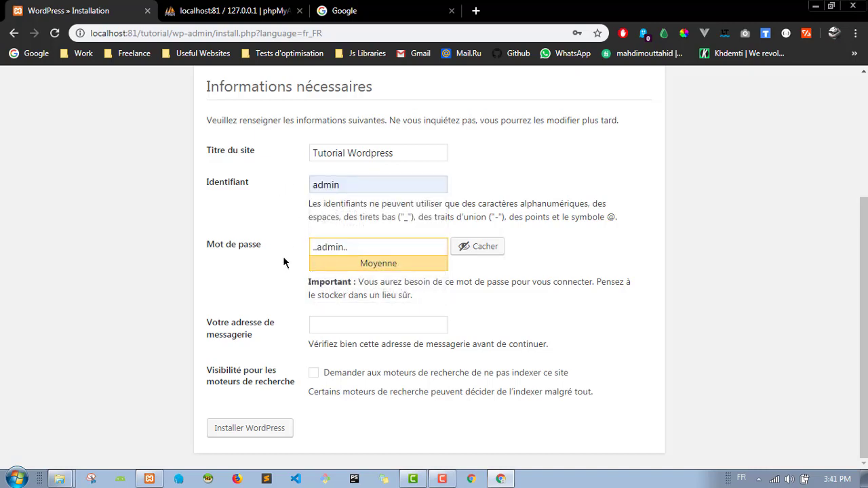
pyautogui.click(403, 329)
pyautogui.click(349, 350)
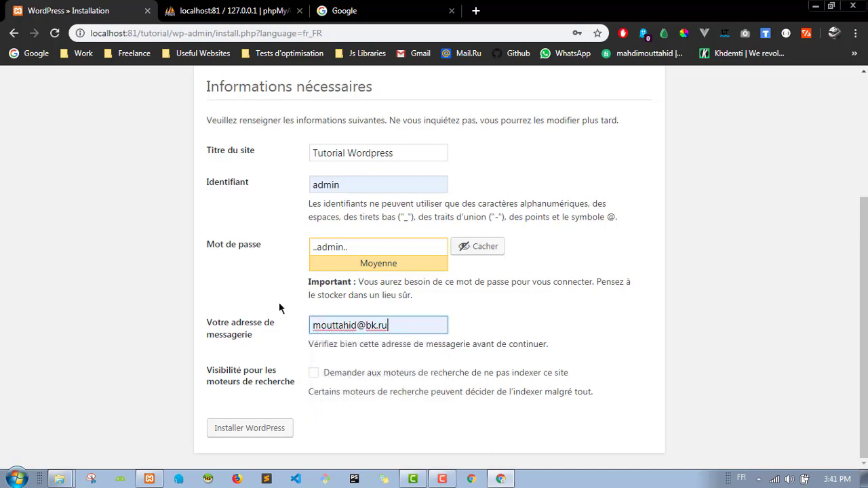
pyautogui.click(267, 291)
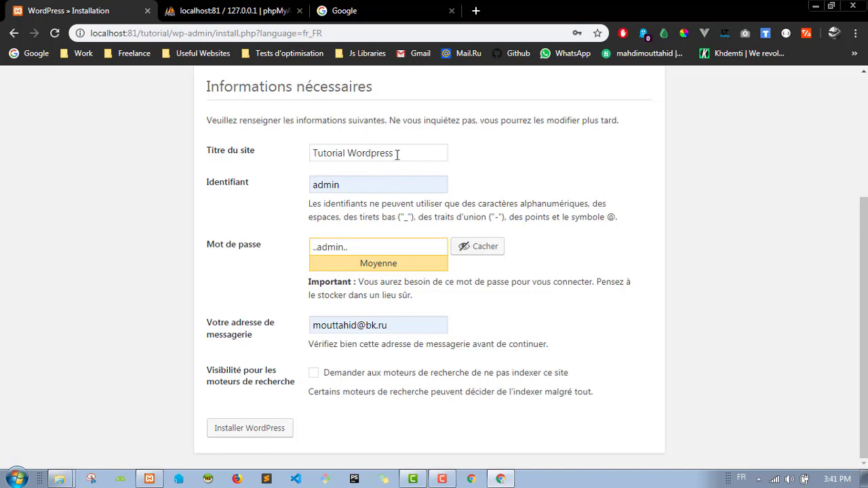
pyautogui.click(264, 434)
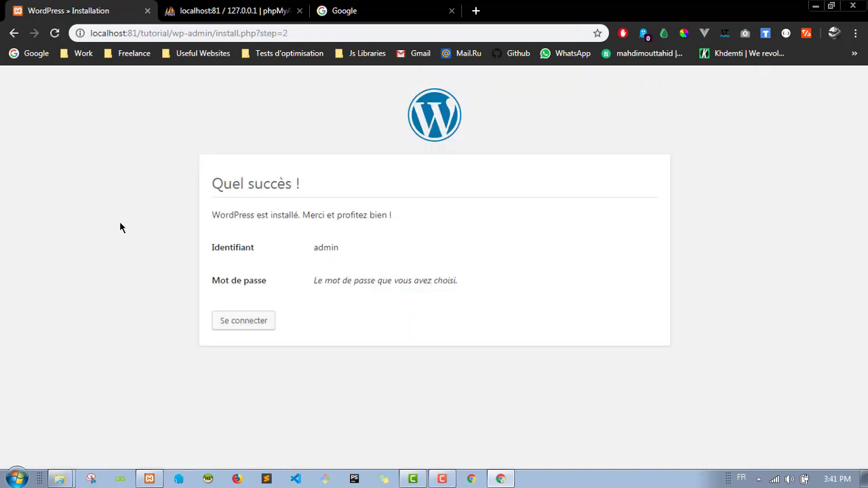
# Step: Go to the login page and autofill the saved administrator credentials
pyautogui.click(252, 322)
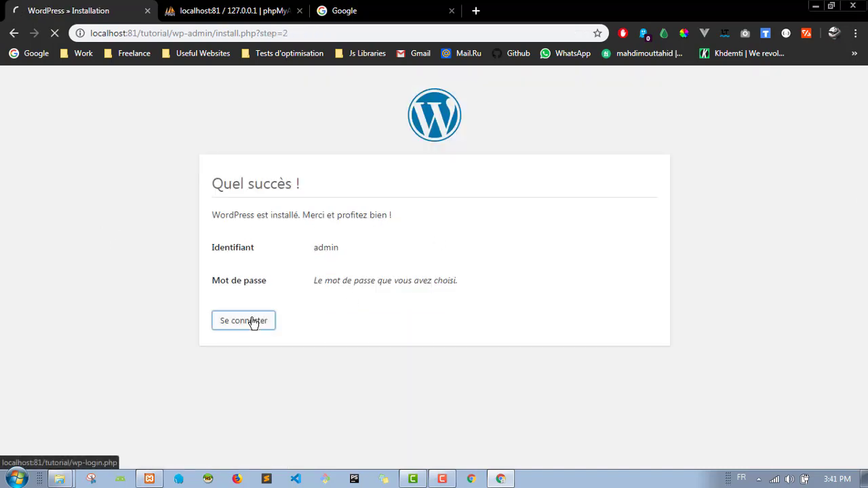
pyautogui.click(434, 253)
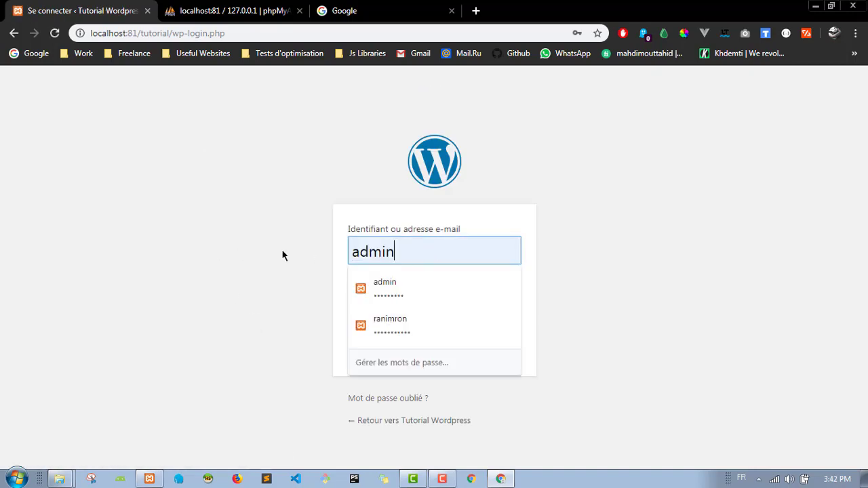
pyautogui.click(394, 288)
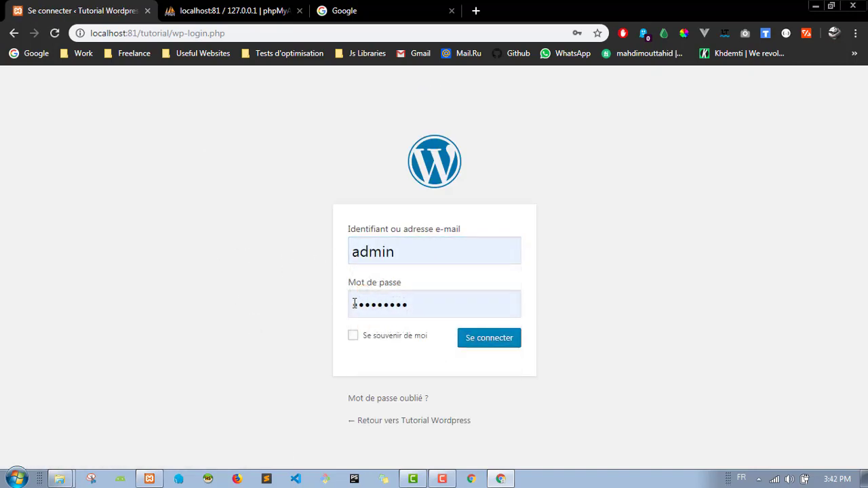
# Step: Reveal the password by changing the input's type to 'text' in Inspect
pyautogui.rightClick(406, 305)
pyautogui.click(445, 298)
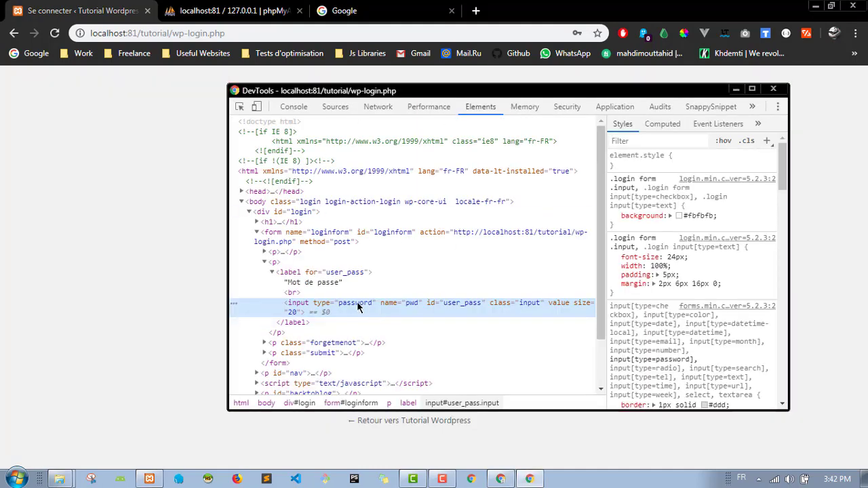
pyautogui.doubleClick(358, 303)
pyautogui.write('text')
pyautogui.press('Return')
# Step: Log in as administrator and bring up the browser window previews
pyautogui.click(129, 303)
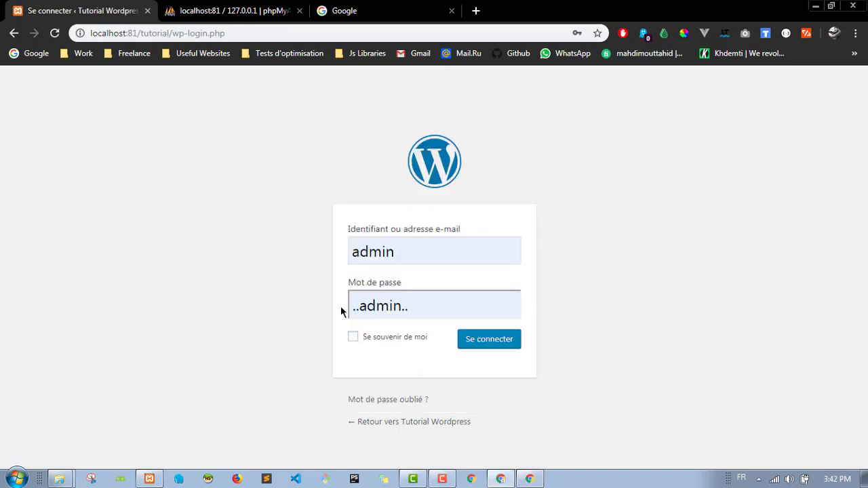
pyautogui.click(492, 347)
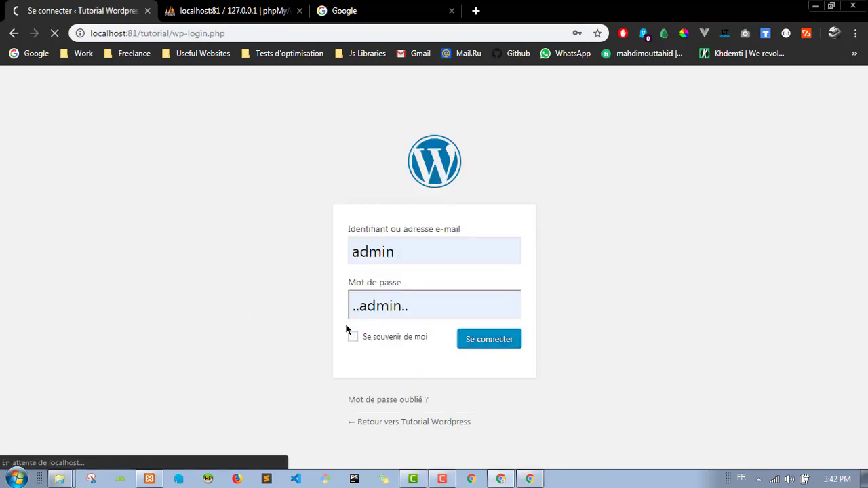
pyautogui.rightClick(530, 480)
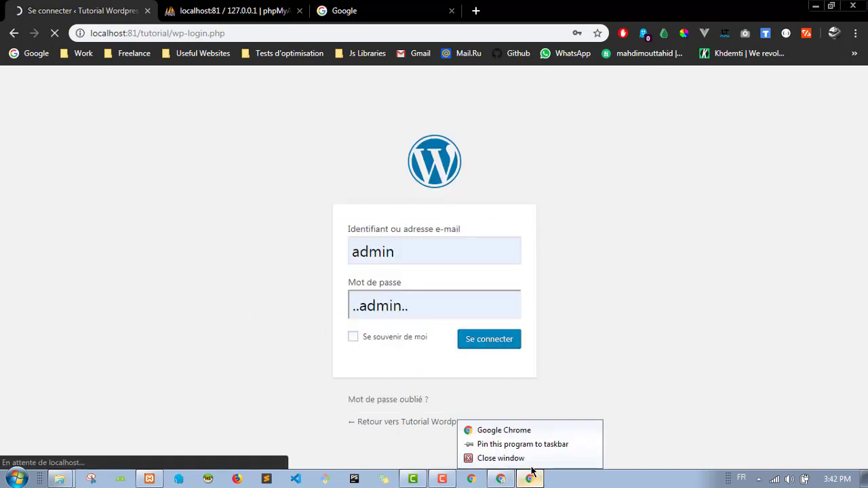
pyautogui.click(608, 350)
# Step: Close the DevTools window and open Aller sur le site in a new tab
pyautogui.moveTo(529, 479)
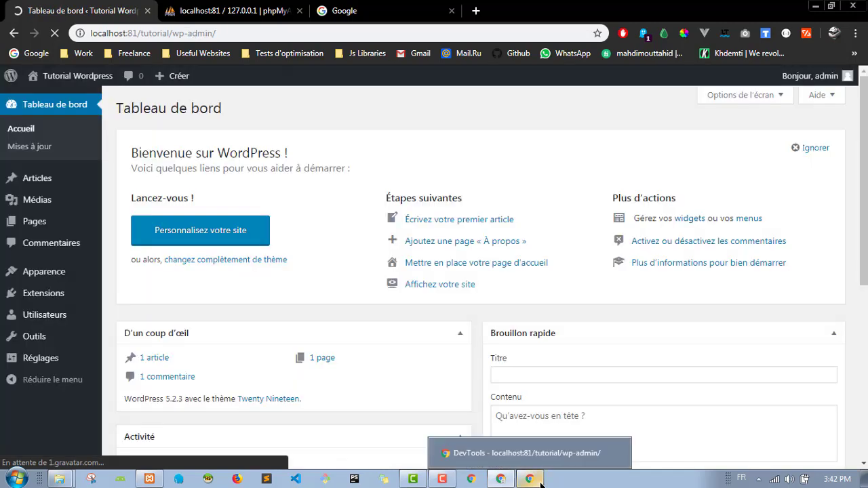
pyautogui.click(615, 454)
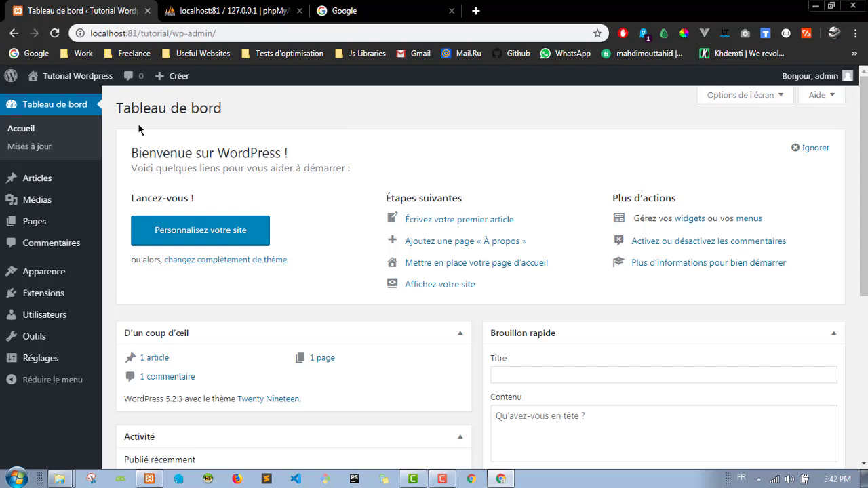
pyautogui.moveTo(65, 78)
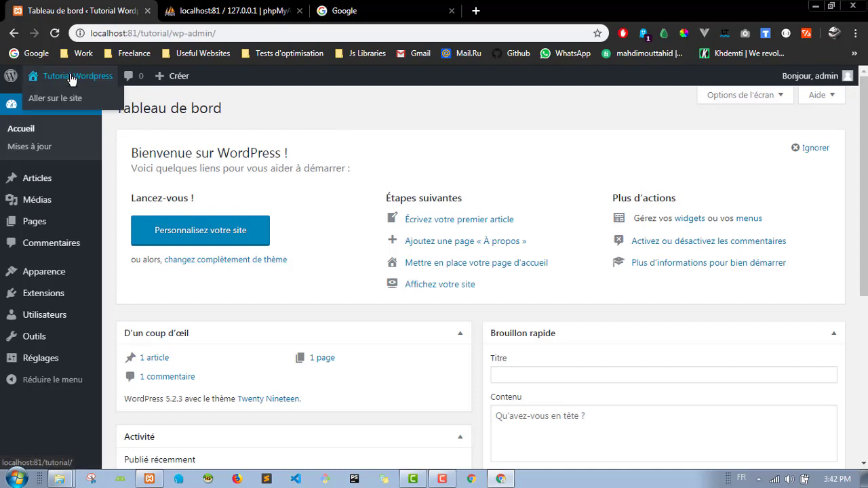
pyautogui.rightClick(47, 106)
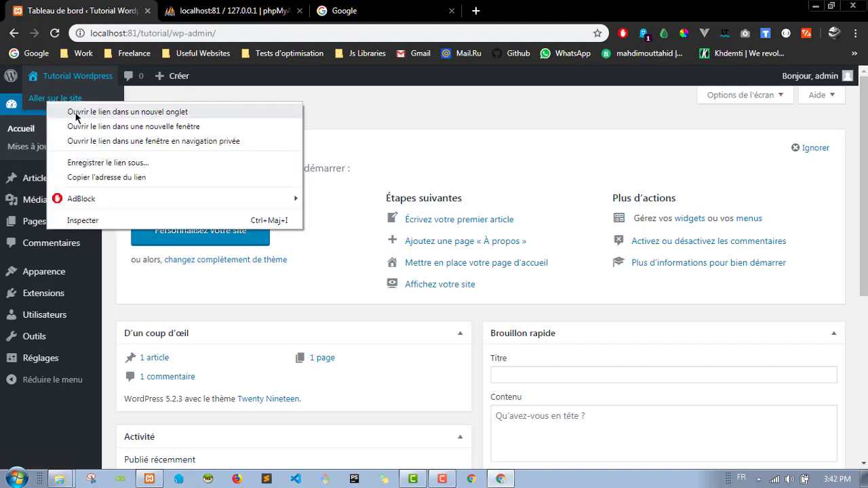
pyautogui.click(76, 111)
# Step: Switch to the front-page tab, scroll through it and select the site address
pyautogui.click(225, 8)
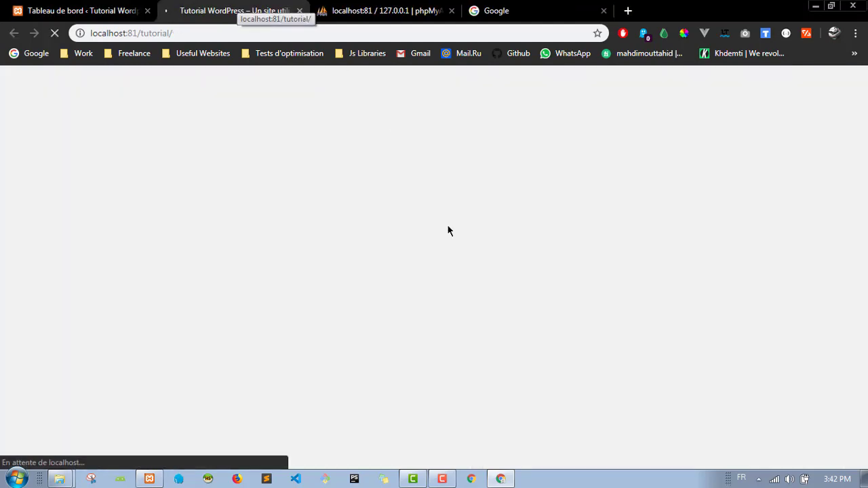
pyautogui.scroll(-10, 180, 182)
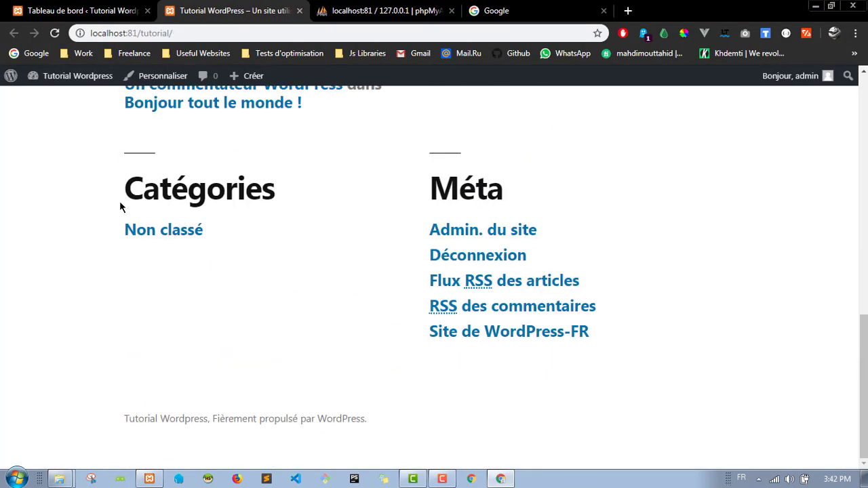
pyautogui.scroll(10, 120, 201)
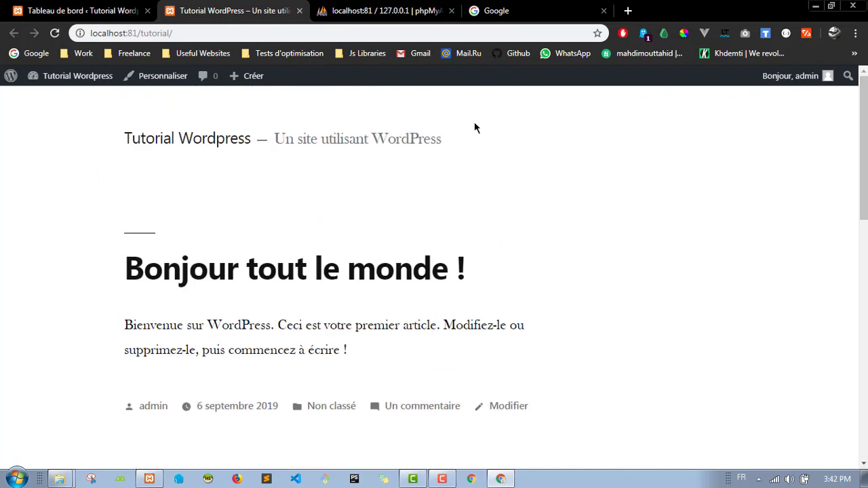
pyautogui.moveTo(828, 85)
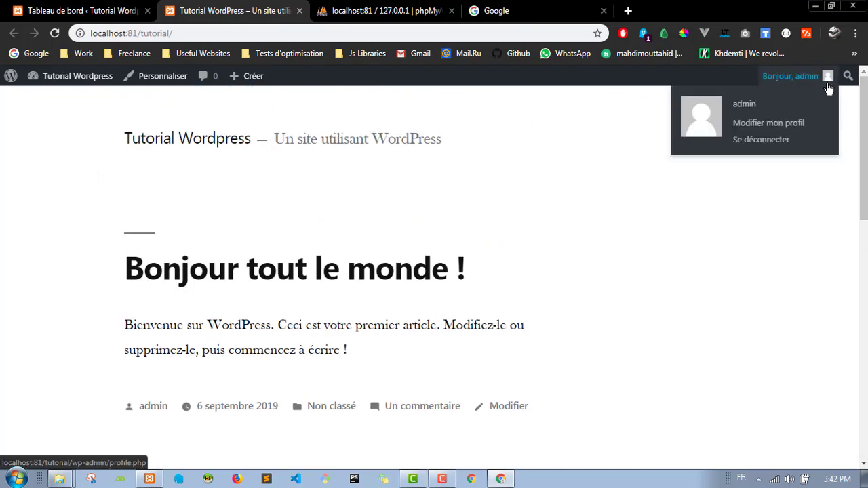
pyautogui.click(207, 32)
pyautogui.hotkey('ctrl', 'c')
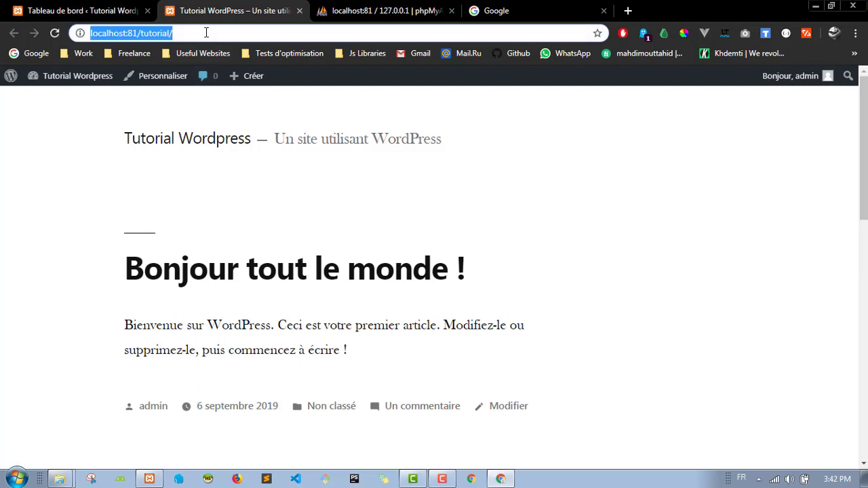
pyautogui.click(594, 134)
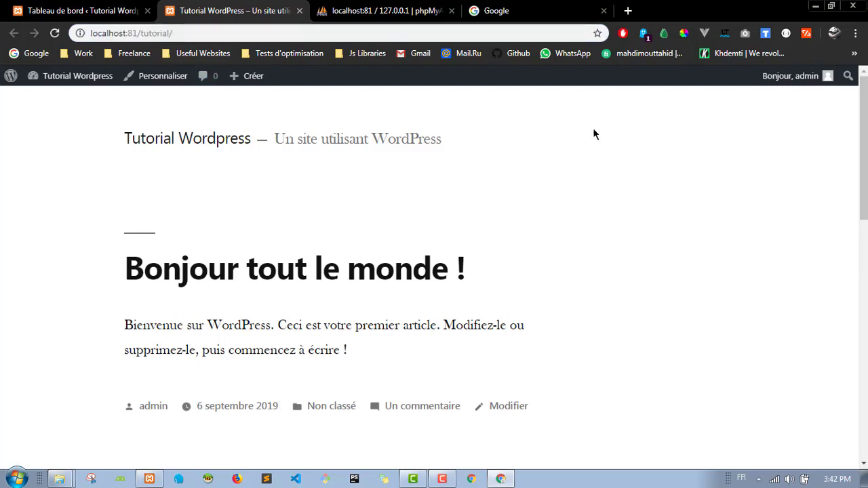
# Step: Load the site in a private window as a logged-out visitor, then close it
pyautogui.hotkey('ctrl', 'shift', 'n')
pyautogui.hotkey('ctrl', 'v')
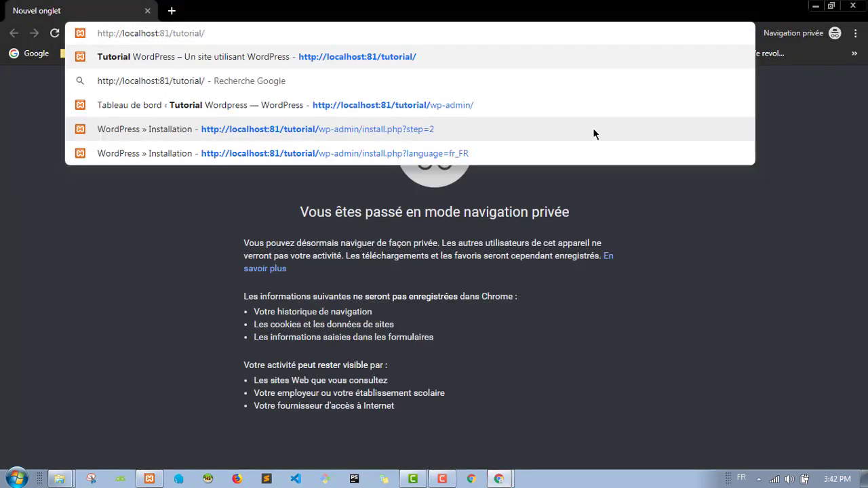
pyautogui.press('Return')
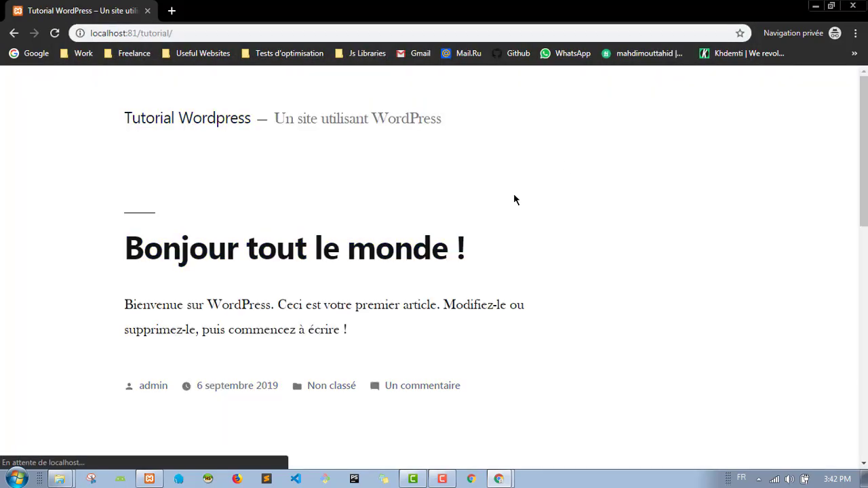
pyautogui.scroll(-8, 75, 203)
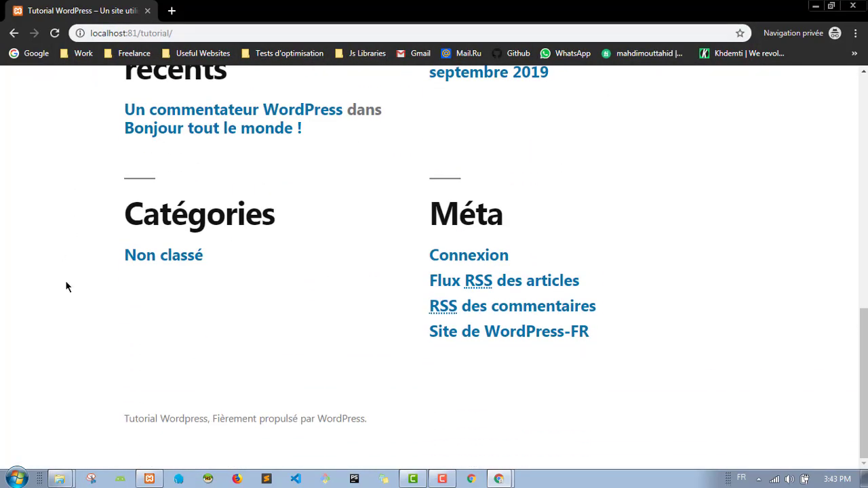
pyautogui.scroll(10, 59, 271)
pyautogui.scroll(-10, 358, 282)
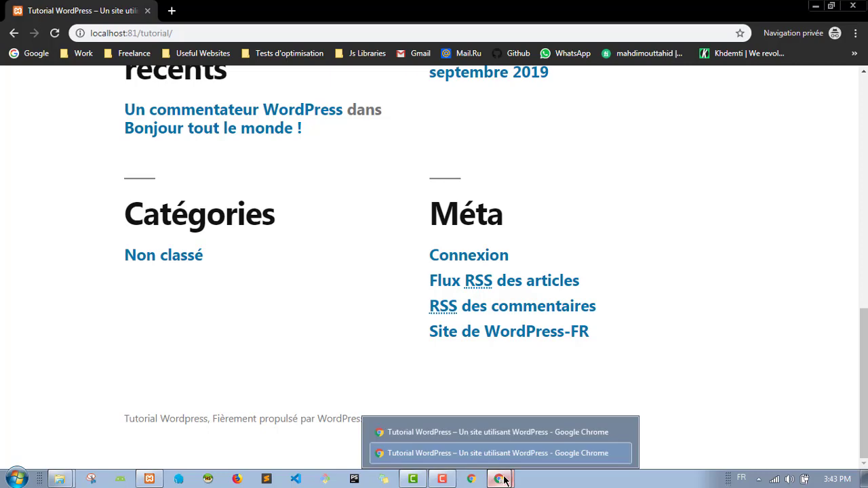
pyautogui.click(853, 6)
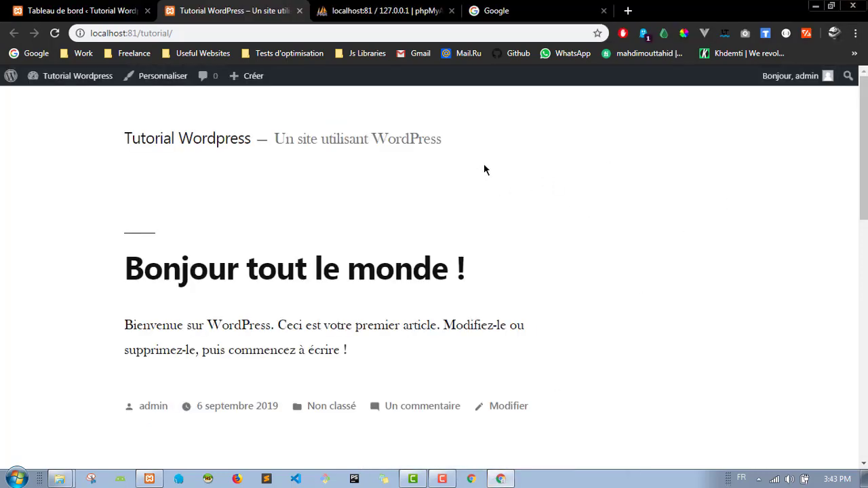
# Step: Return to the Tableau de bord tab and collapse the Activité widget
pyautogui.scroll(-1, 590, 163)
pyautogui.scroll(1, 592, 166)
pyautogui.click(86, 9)
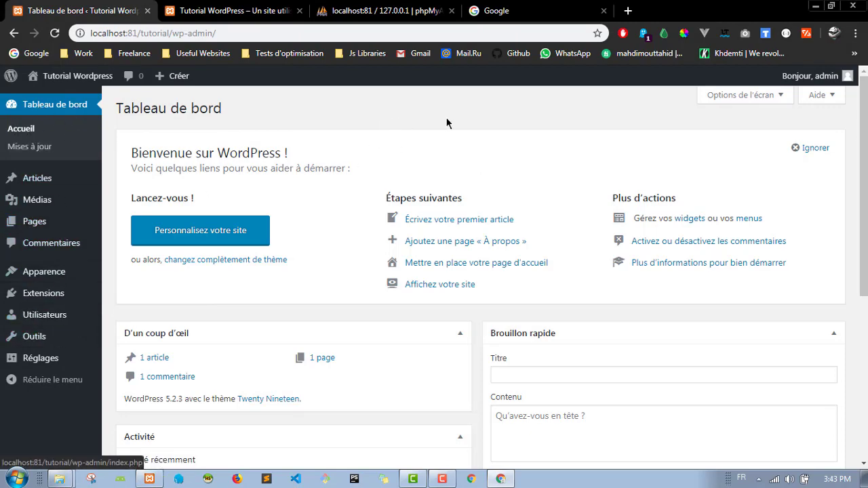
pyautogui.scroll(-4, 307, 160)
pyautogui.scroll(-1, 387, 210)
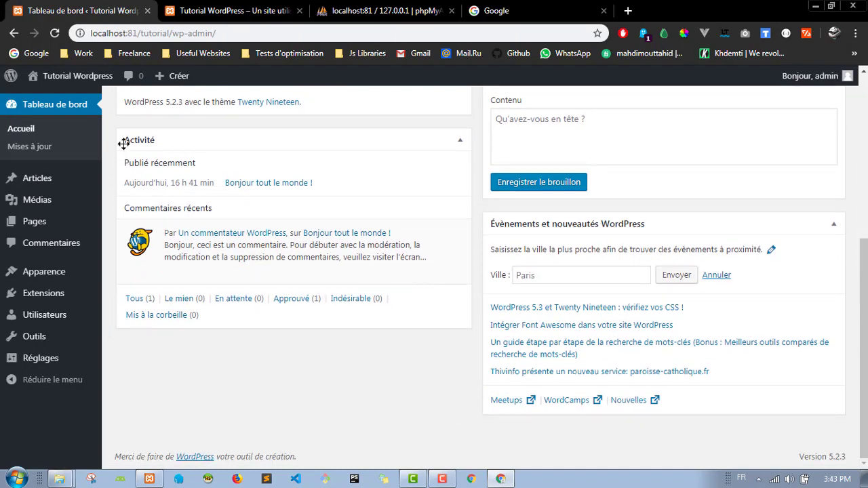
pyautogui.click(459, 141)
pyautogui.click(459, 141)
pyautogui.click(459, 141)
pyautogui.scroll(1, 457, 259)
pyautogui.scroll(-1, 481, 340)
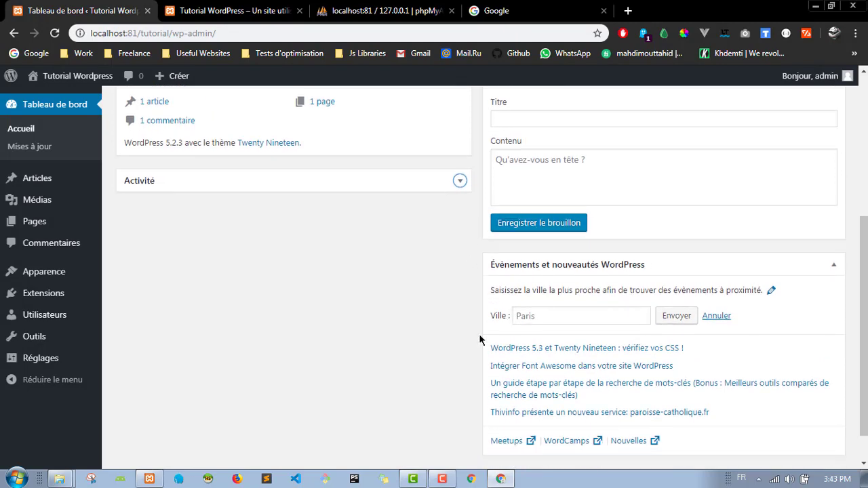
pyautogui.scroll(5, 428, 339)
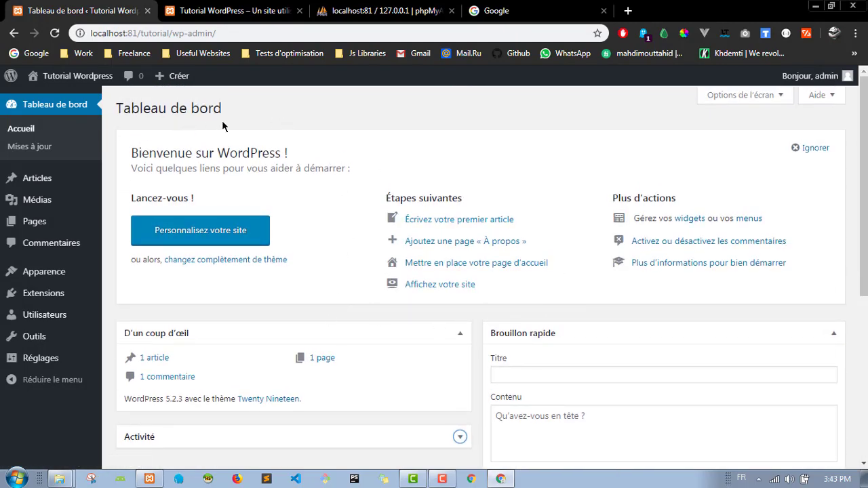
# Step: Visit the admin updates page, browse the sidebar menus, then switch to the front-page tab
pyautogui.click(29, 147)
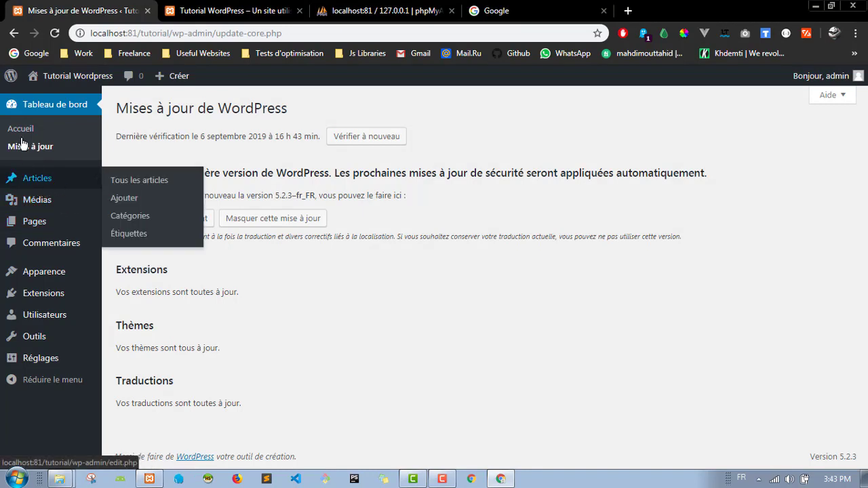
pyautogui.moveTo(10, 181)
pyautogui.moveTo(54, 203)
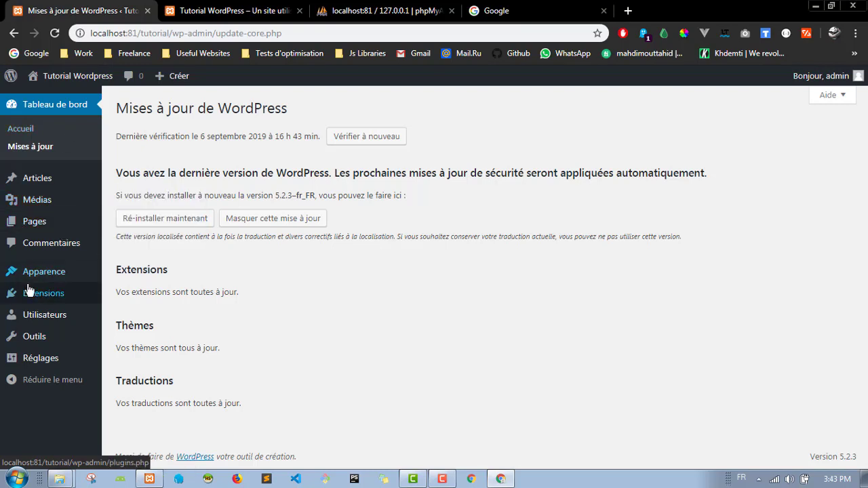
pyautogui.moveTo(71, 299)
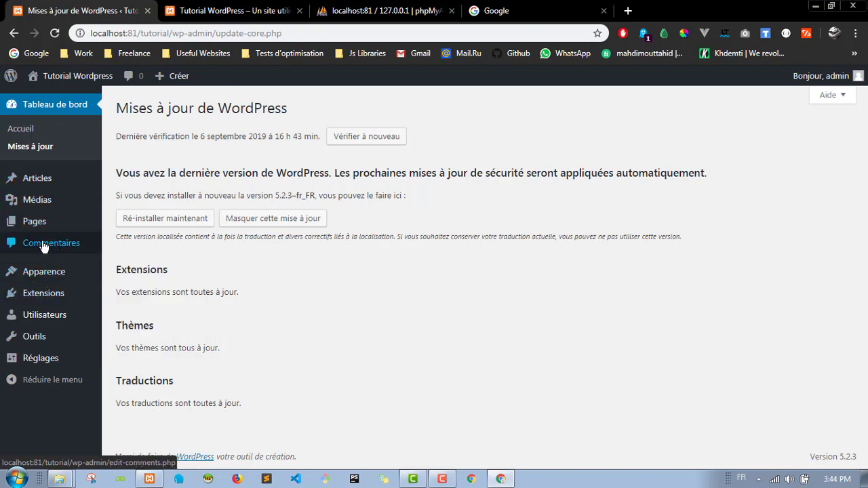
pyautogui.moveTo(61, 320)
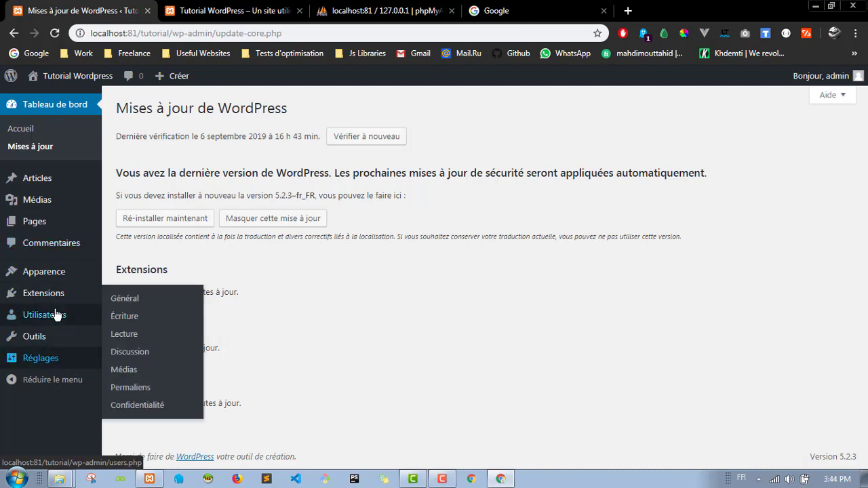
pyautogui.moveTo(69, 277)
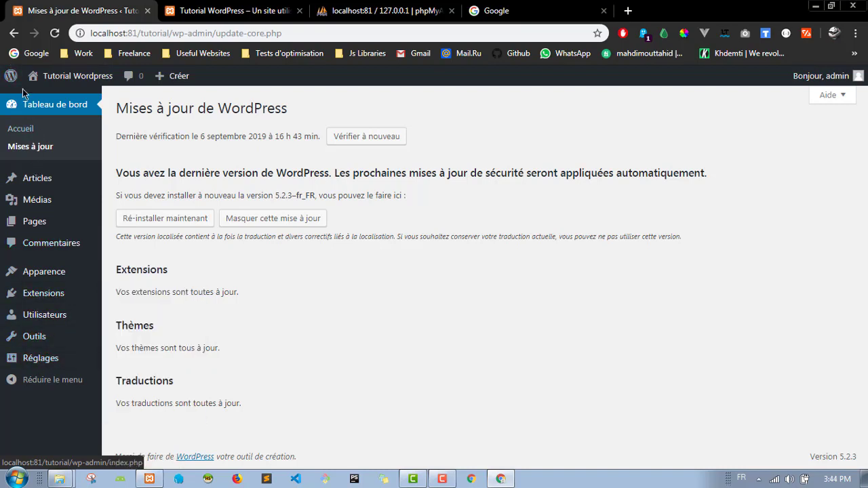
pyautogui.click(230, 10)
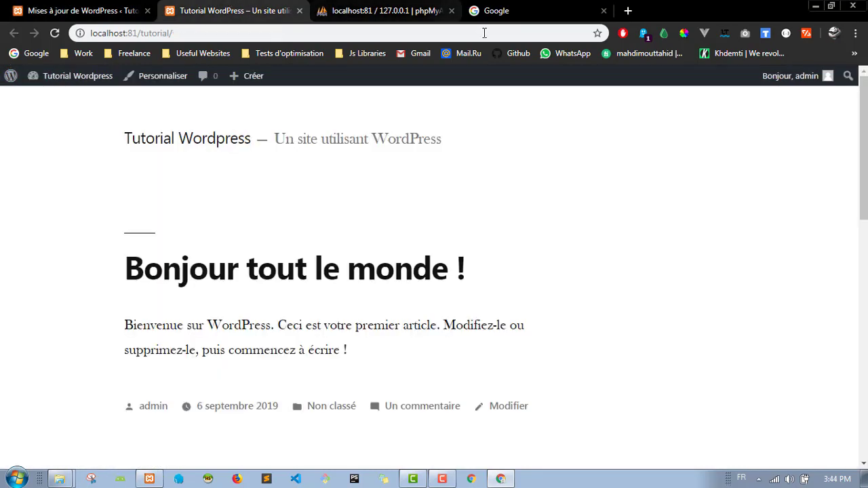
# Step: Close the phpMyAdmin tab to return to the site's front page
pyautogui.click(455, 12)
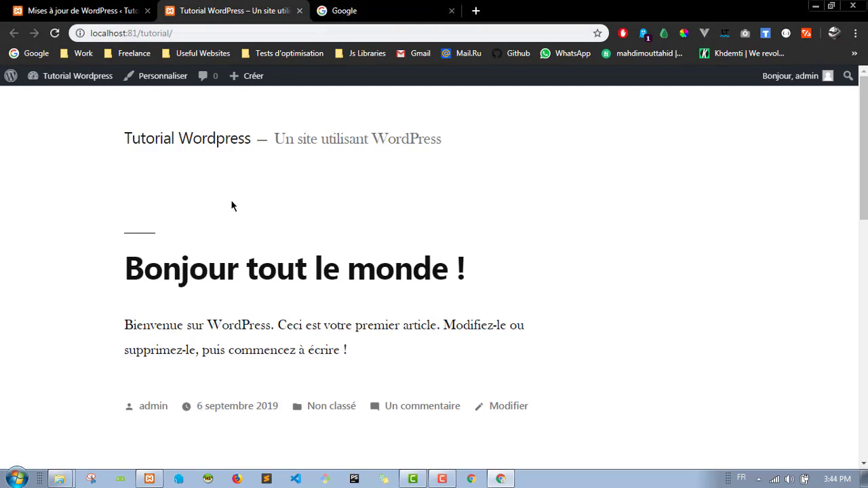
pyautogui.scroll(-1, 13, 224)
pyautogui.scroll(1, 14, 224)
# Step: Select the site title 'Tutorial Wordpress' and the tagline 'Un site utilisant WordPress', then deselect
pyautogui.moveTo(117, 144); pyautogui.dragTo(249, 141)
pyautogui.tripleClick(251, 142)
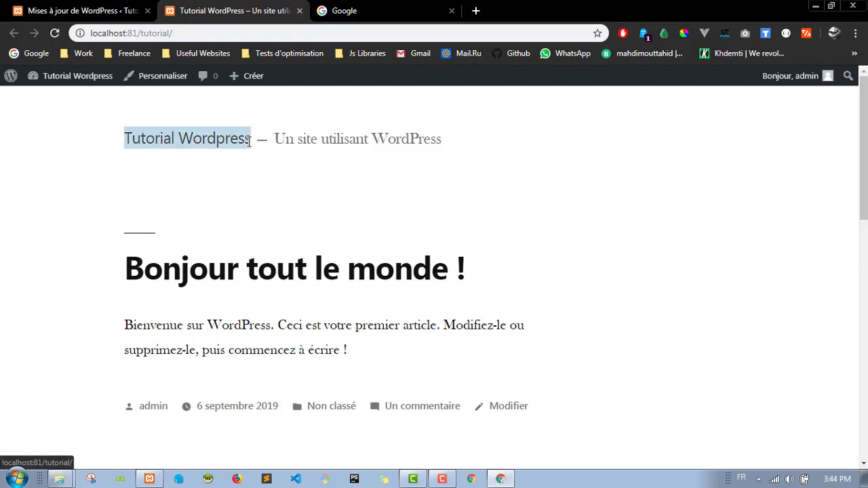
pyautogui.click(622, 190)
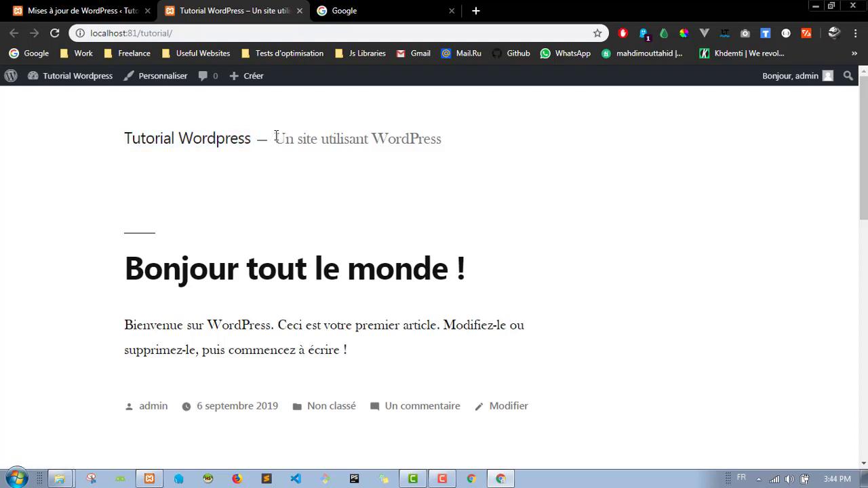
pyautogui.moveTo(274, 139); pyautogui.dragTo(470, 150)
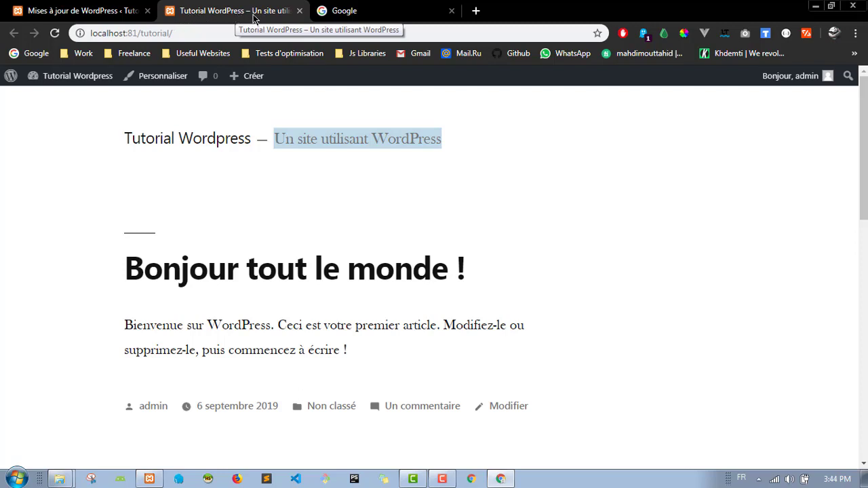
pyautogui.click(567, 208)
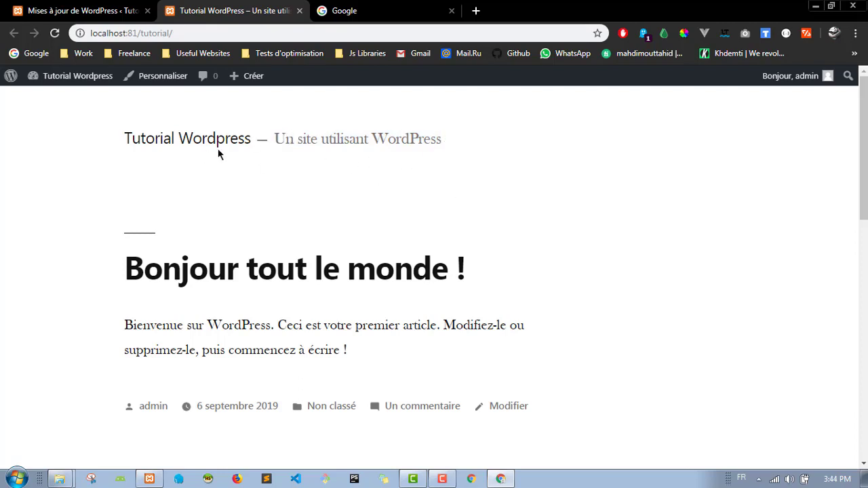
# Step: Scroll through the front page, then return to the admin Mises à jour page
pyautogui.scroll(-2, 70, 182)
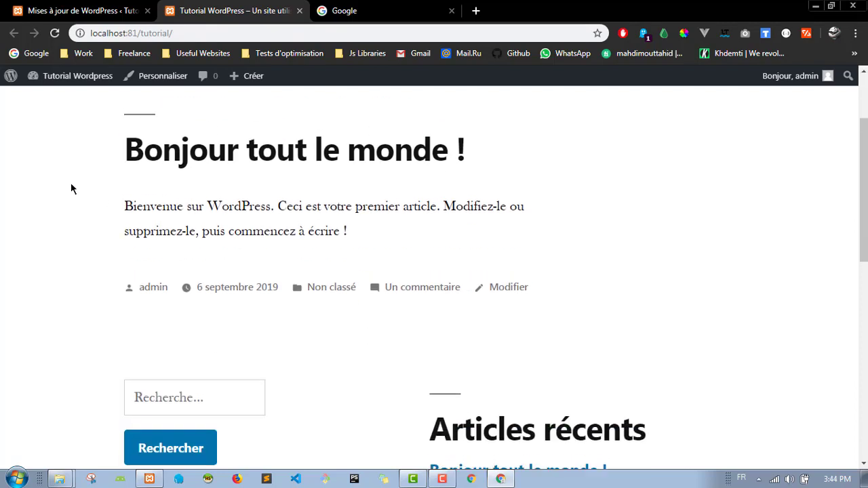
pyautogui.scroll(1, 72, 188)
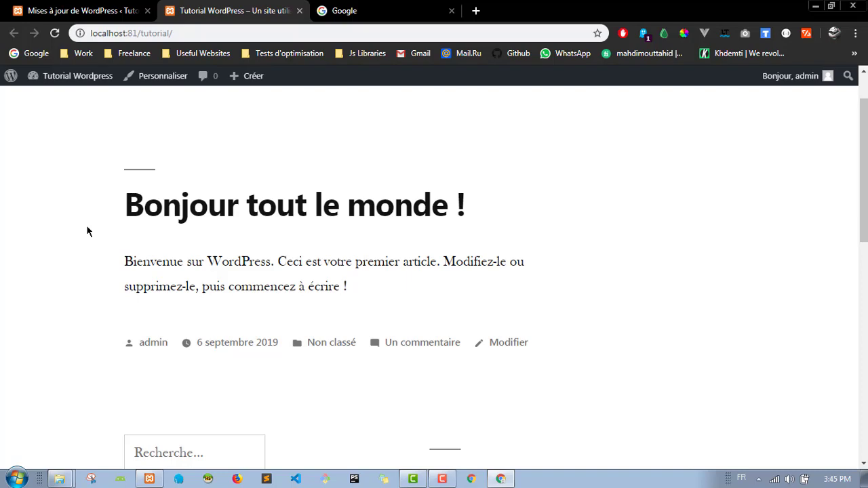
pyautogui.scroll(-2, 89, 217)
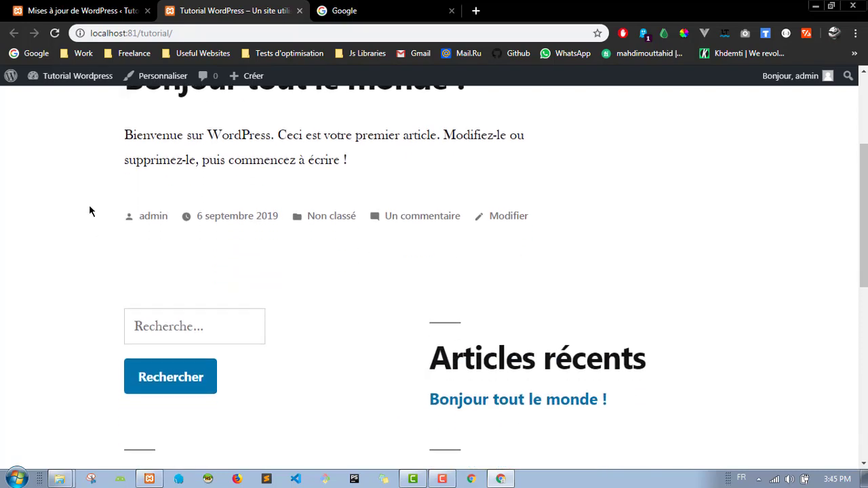
pyautogui.scroll(-3, 81, 190)
pyautogui.scroll(4, 82, 187)
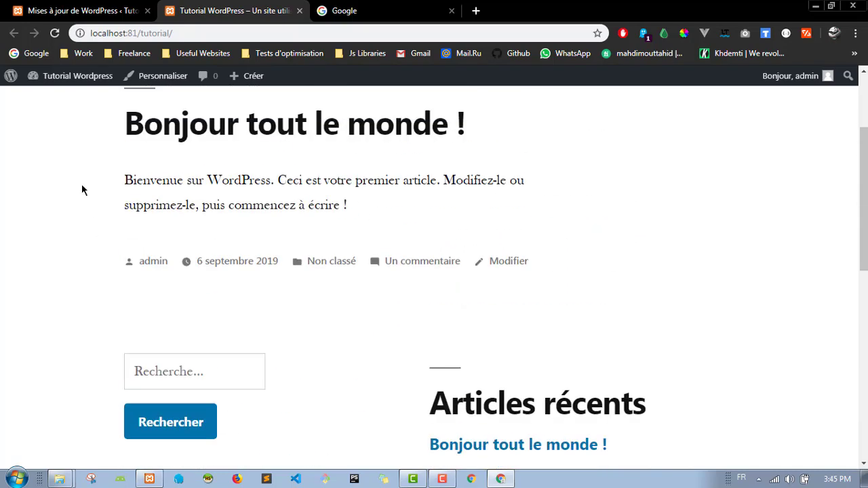
pyautogui.scroll(-3, 82, 186)
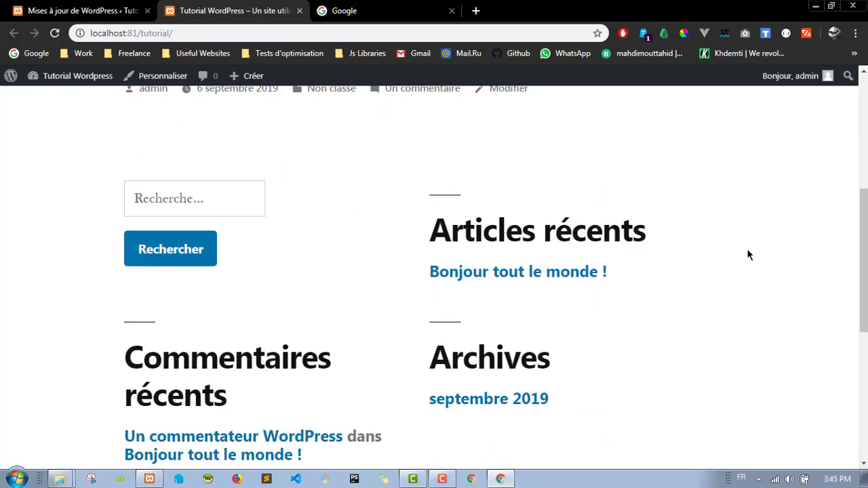
pyautogui.scroll(5, 154, 167)
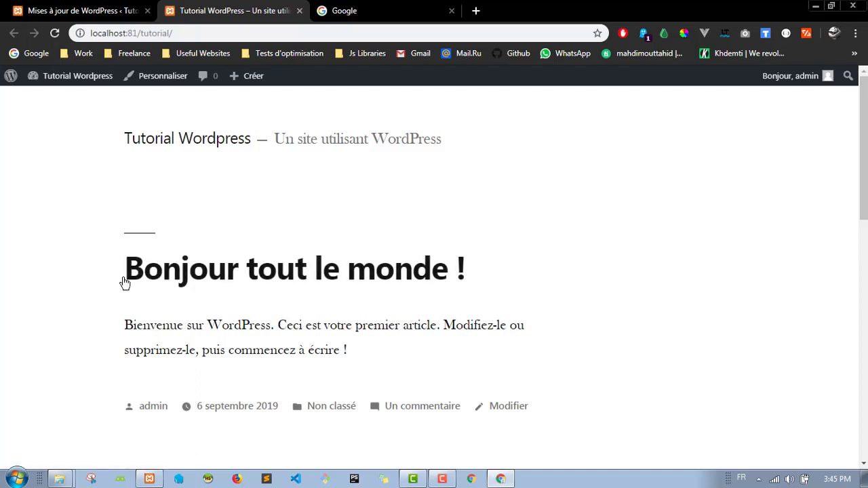
pyautogui.click(81, 11)
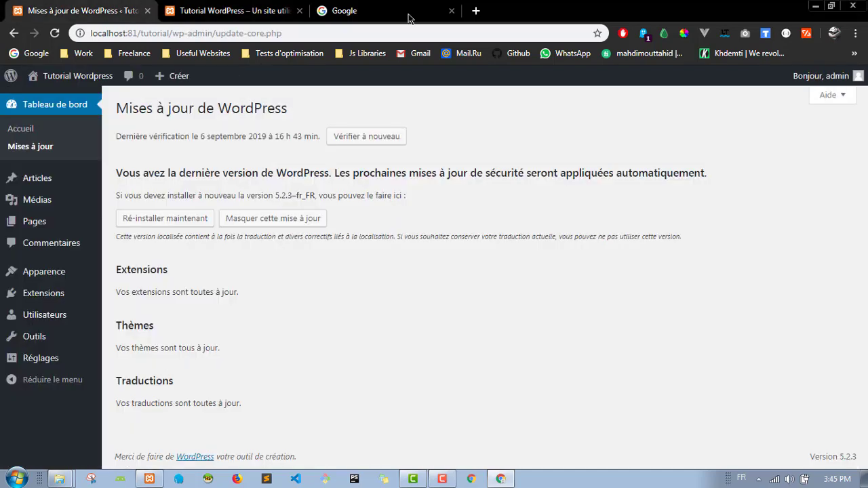
# Step: Open the admin Articles list, then open the 'Bonjour tout le monde !' post on the site
pyautogui.click(53, 185)
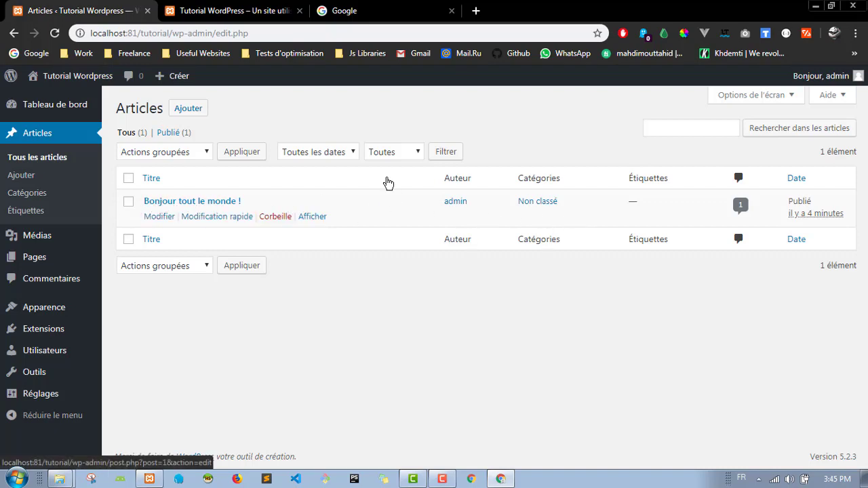
pyautogui.click(285, 11)
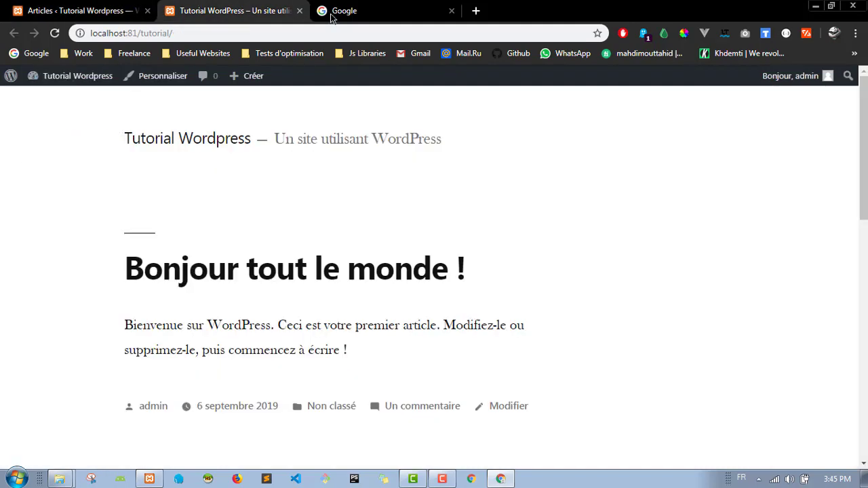
pyautogui.click(214, 274)
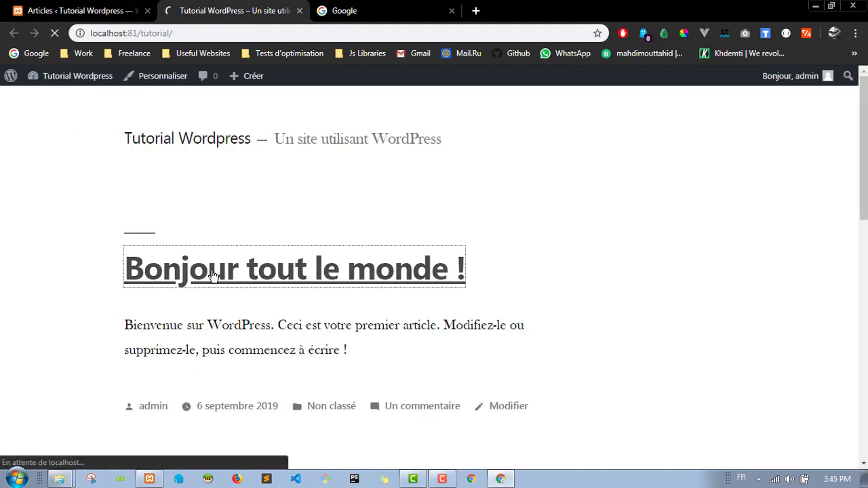
# Step: Scroll down to the post's comment box, focus it, then return to the Articles list
pyautogui.scroll(-3, 134, 187)
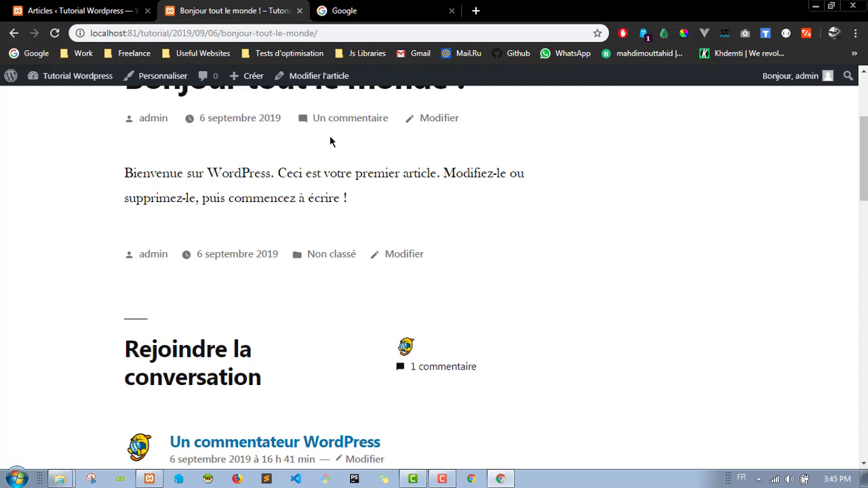
pyautogui.scroll(-9, 330, 141)
pyautogui.click(169, 244)
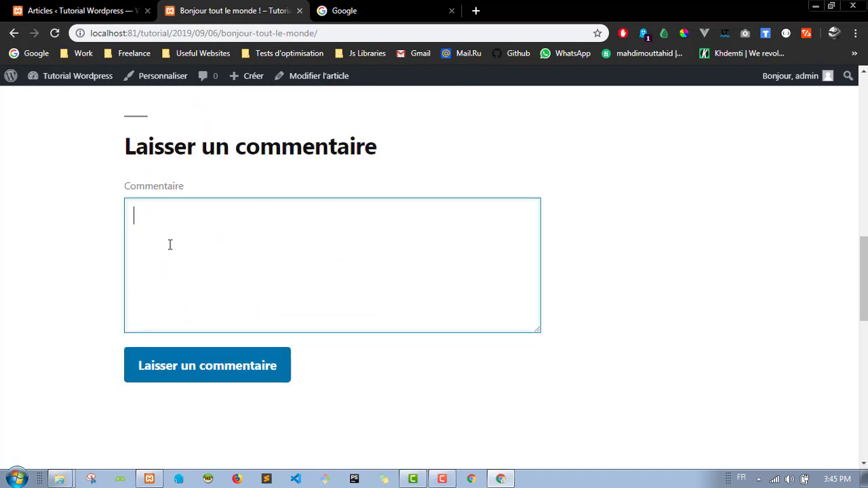
pyautogui.scroll(10, 258, 203)
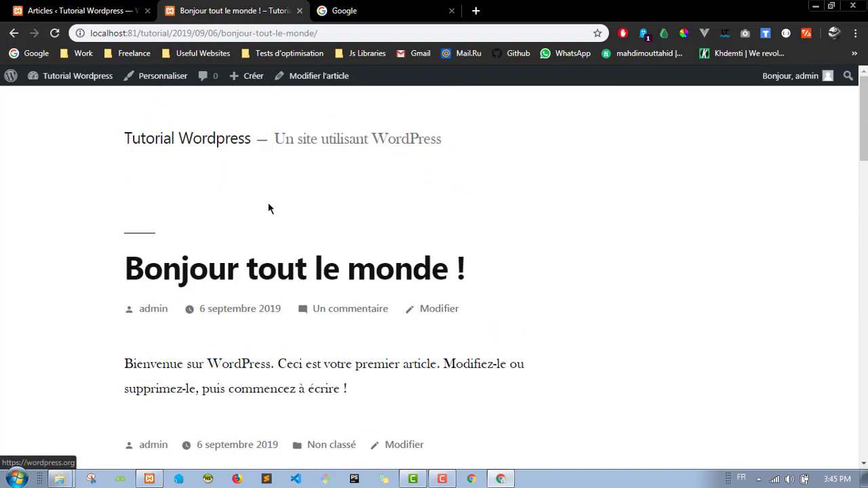
pyautogui.click(82, 11)
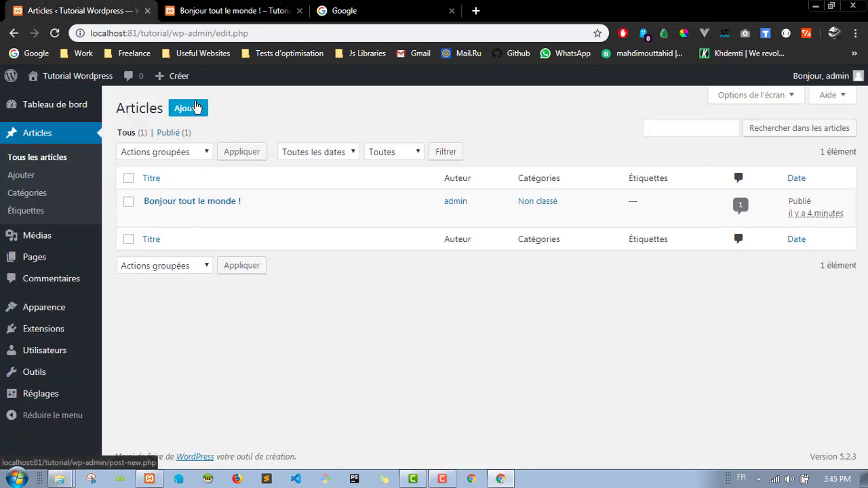
# Step: Start a new post and dismiss the editor's welcome tips
pyautogui.click(199, 108)
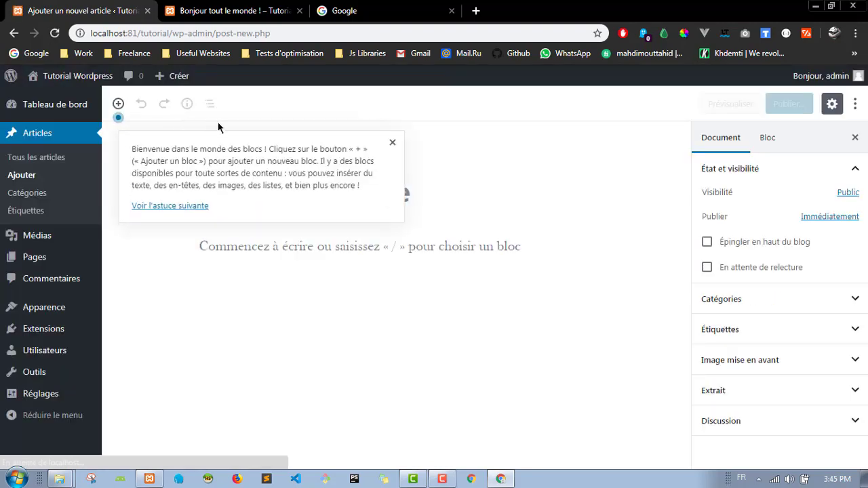
pyautogui.click(394, 142)
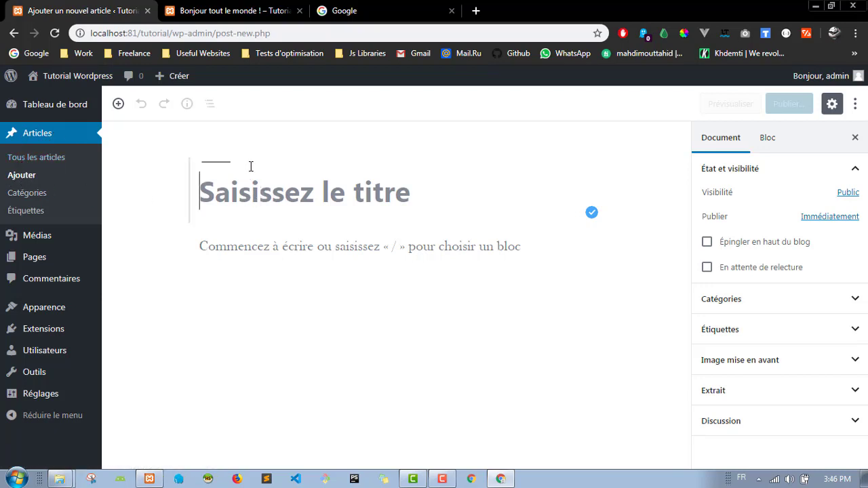
pyautogui.moveTo(177, 80)
pyautogui.click(245, 21)
pyautogui.scroll(-15, 539, 178)
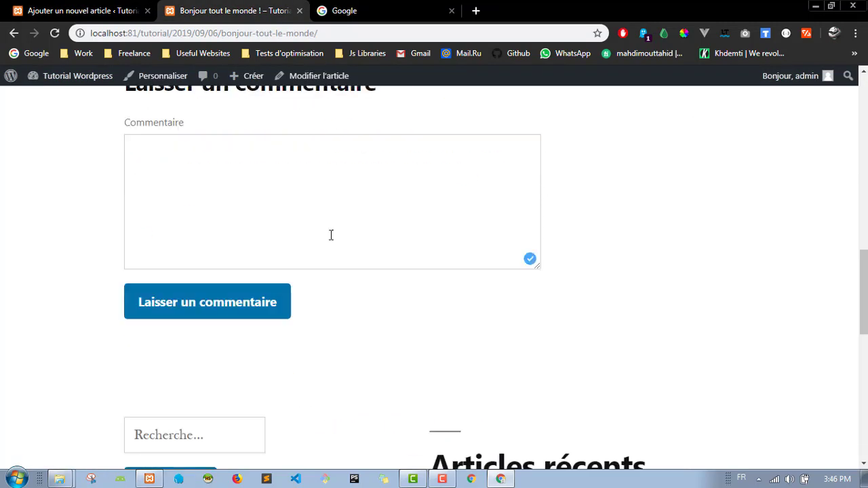
pyautogui.moveTo(258, 80)
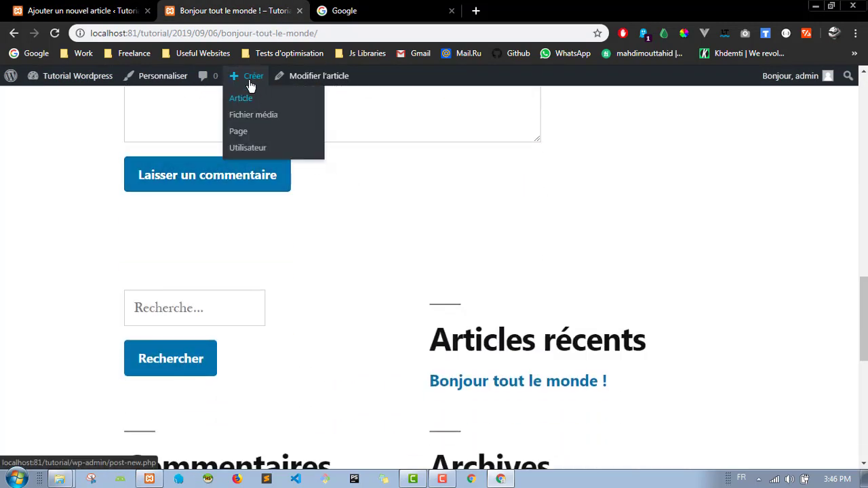
# Step: Title the new post 'Le titre' and place the cursor in the empty paragraph below
pyautogui.click(247, 100)
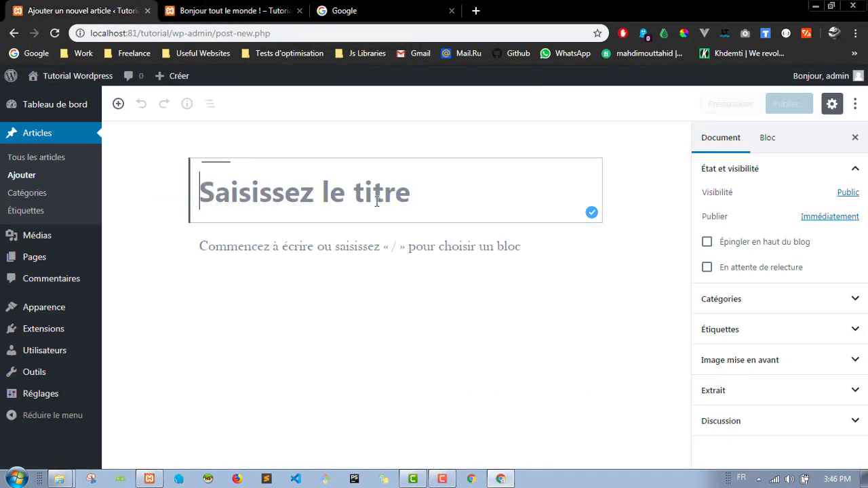
pyautogui.write('Le titre')
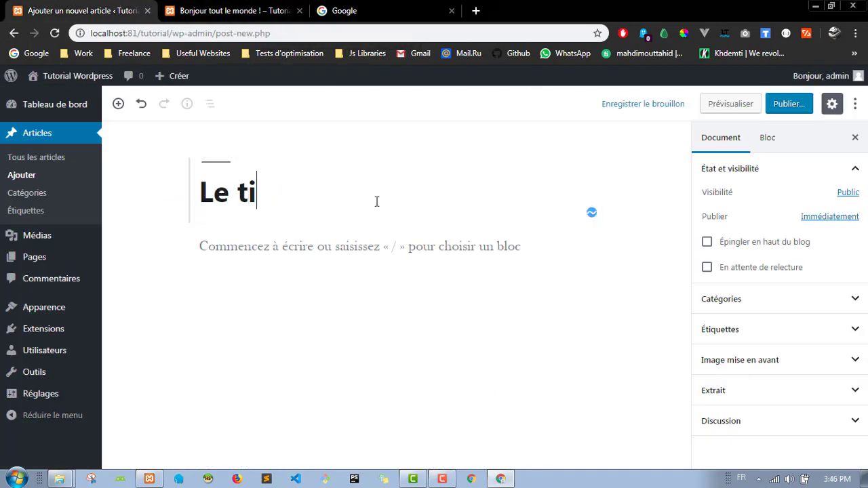
pyautogui.click(300, 247)
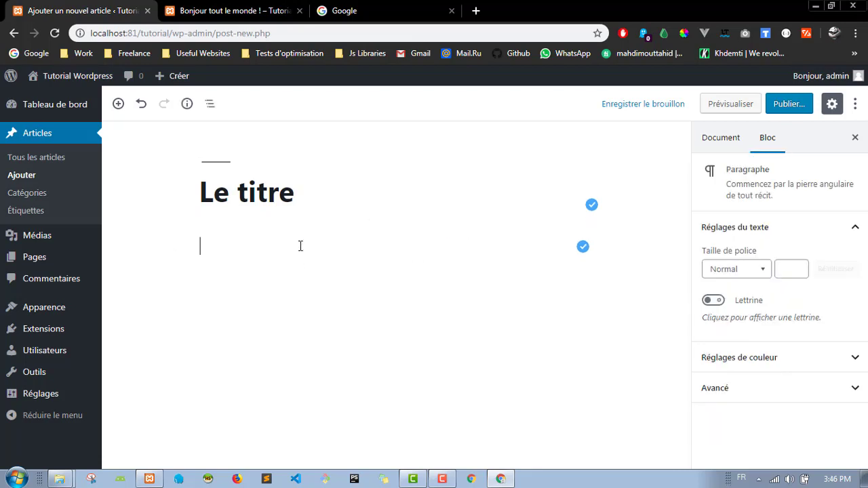
pyautogui.click(429, 12)
# Step: Search Google for 'lorem ipsum' and open the English Lorem Ipsum generator
pyautogui.write('lorem ipsum')
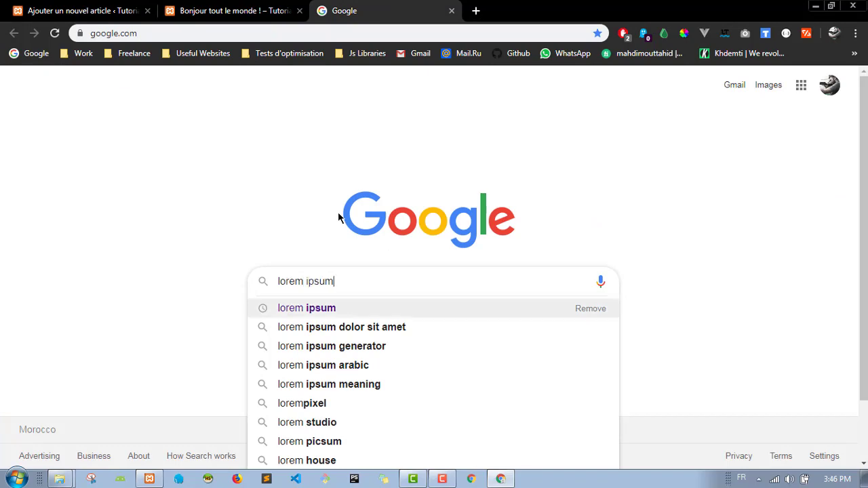
pyautogui.press('Return')
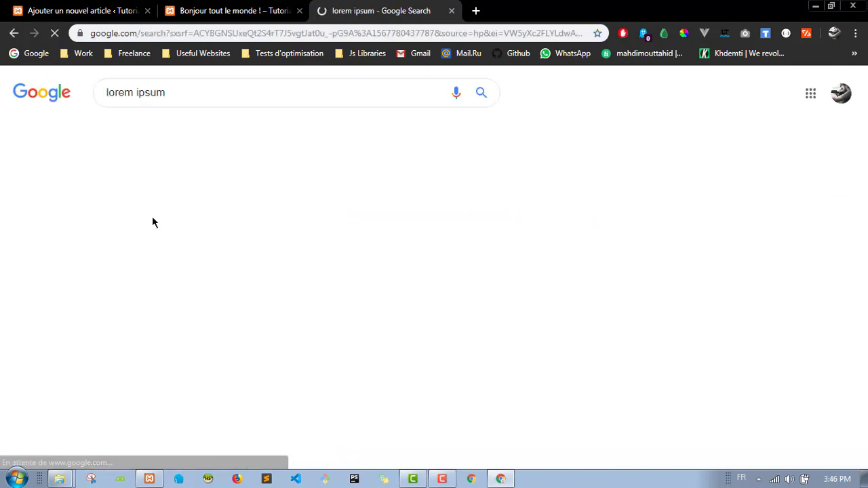
pyautogui.scroll(-4, 35, 269)
pyautogui.scroll(-1, 34, 270)
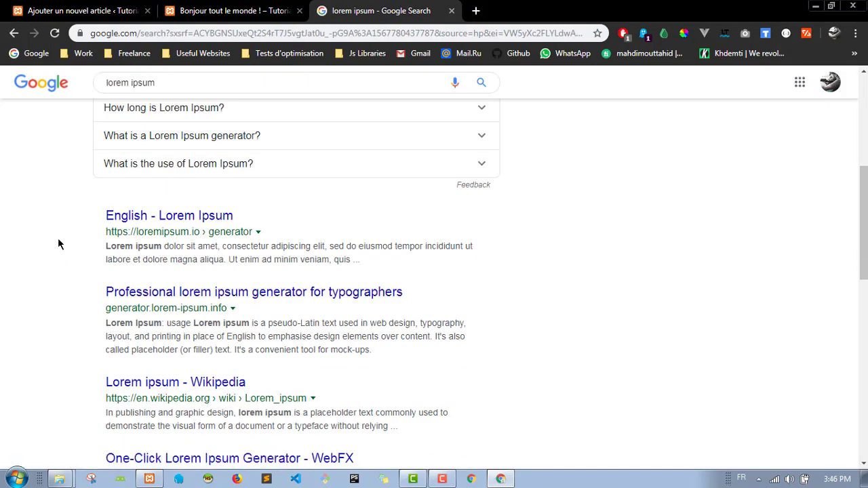
pyautogui.click(164, 217)
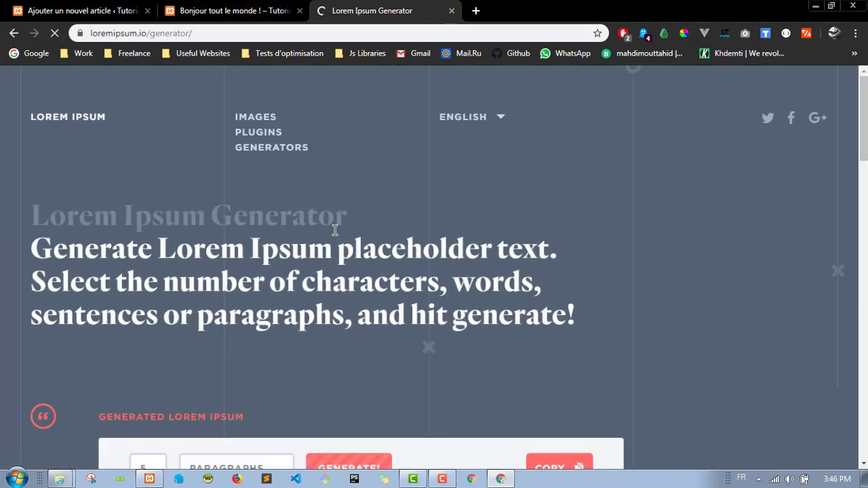
# Step: Generate Lorem Ipsum paragraphs, copy them, and paste them into the Le titre post body
pyautogui.scroll(-2, 242, 292)
pyautogui.scroll(-3, 243, 292)
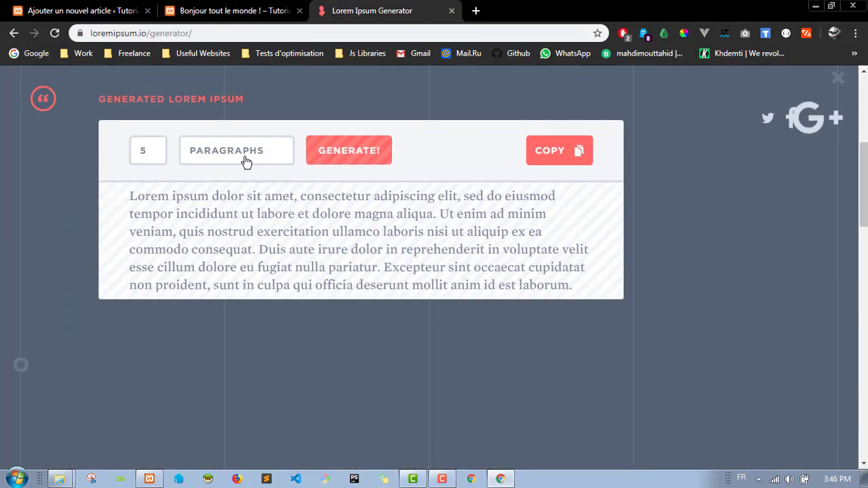
pyautogui.click(373, 155)
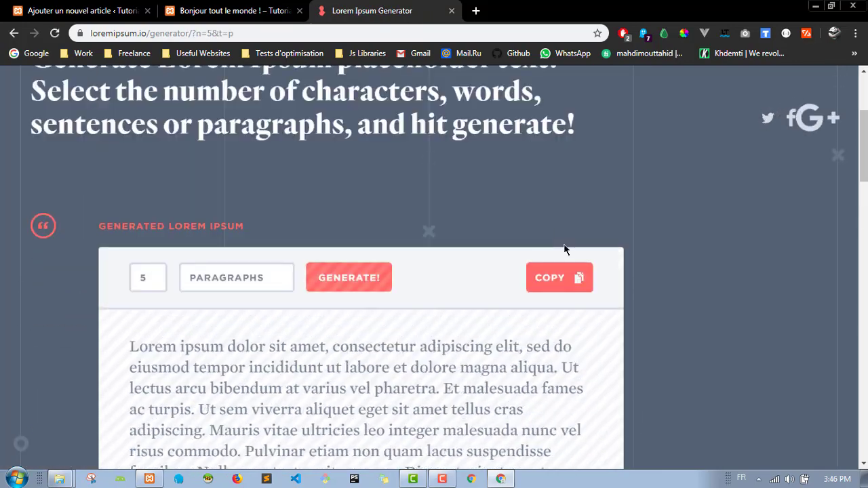
pyautogui.click(569, 279)
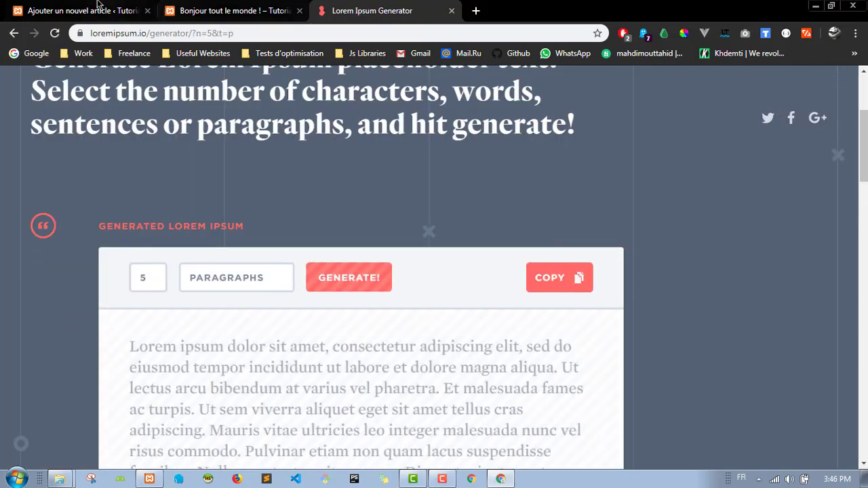
pyautogui.click(98, 7)
pyautogui.hotkey('ctrl', 'v')
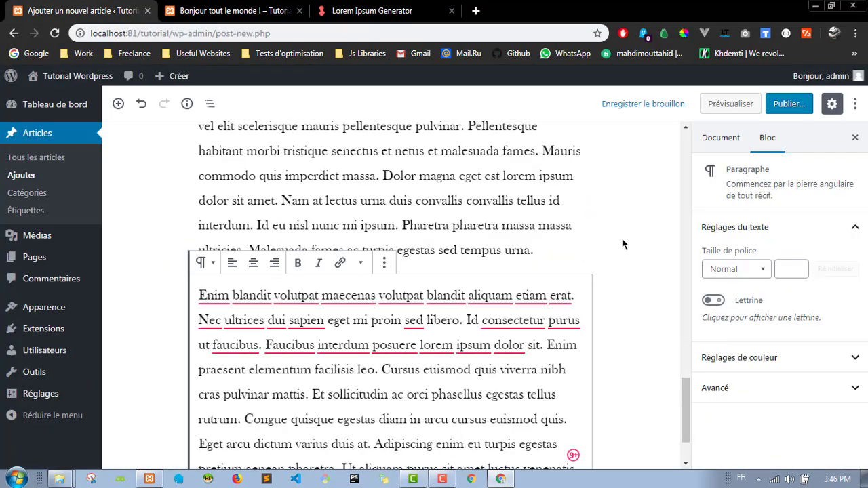
pyautogui.scroll(5, 624, 245)
pyautogui.scroll(10, 641, 234)
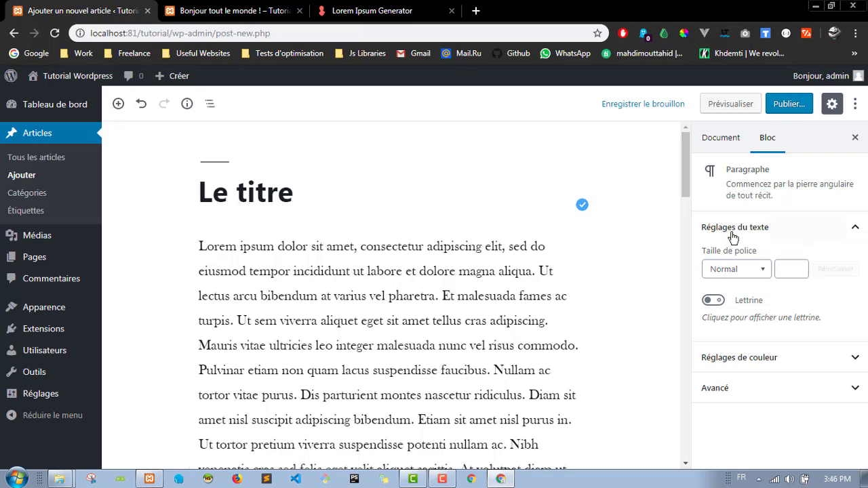
pyautogui.moveTo(688, 165); pyautogui.dragTo(688, 165)
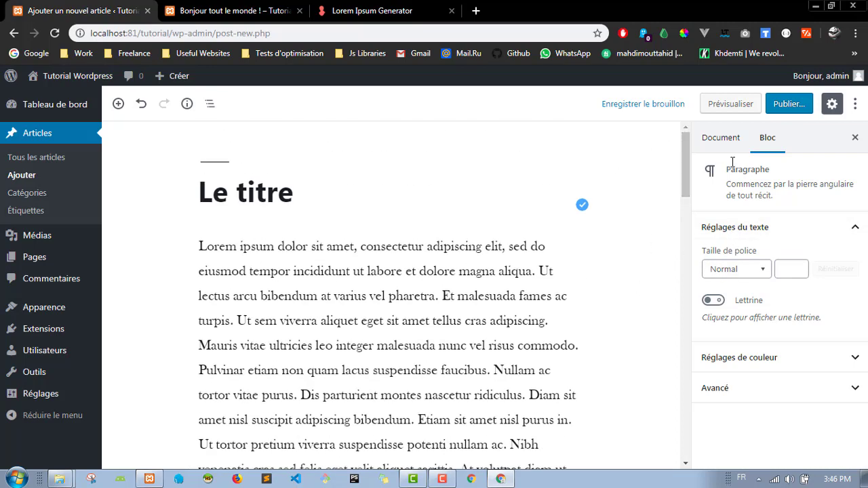
pyautogui.click(743, 273)
pyautogui.click(757, 271)
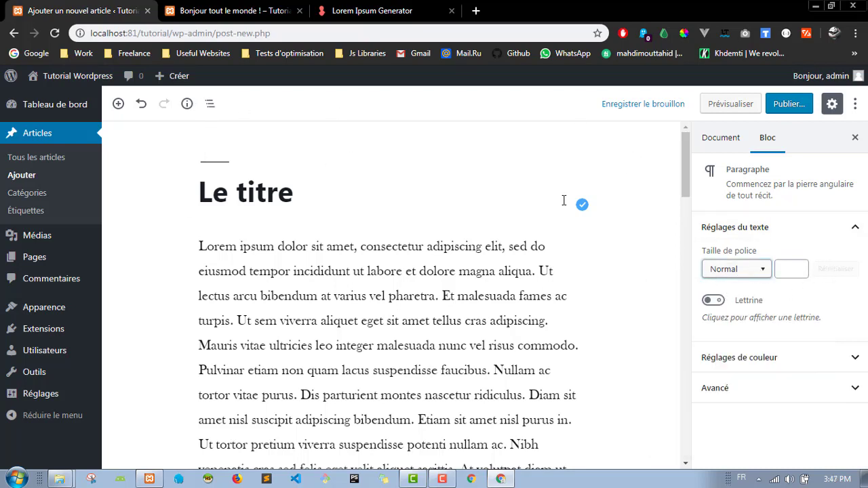
pyautogui.click(276, 194)
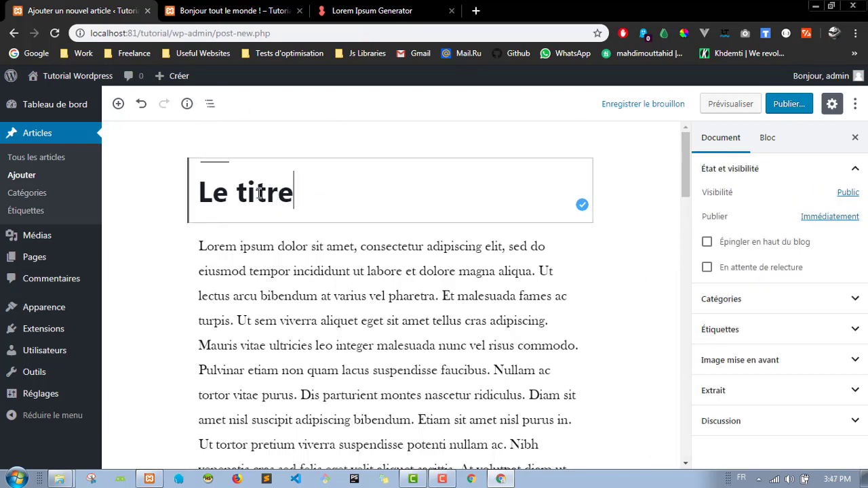
pyautogui.click(647, 199)
pyautogui.scroll(-5, 644, 204)
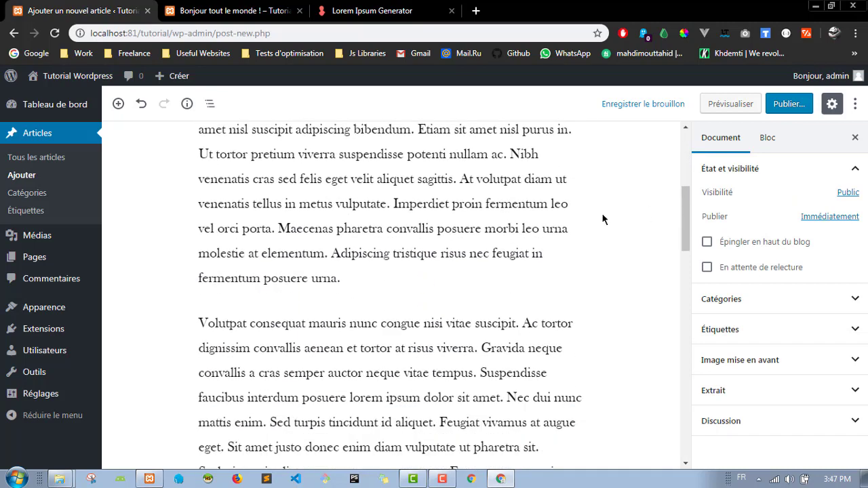
pyautogui.scroll(5, 626, 221)
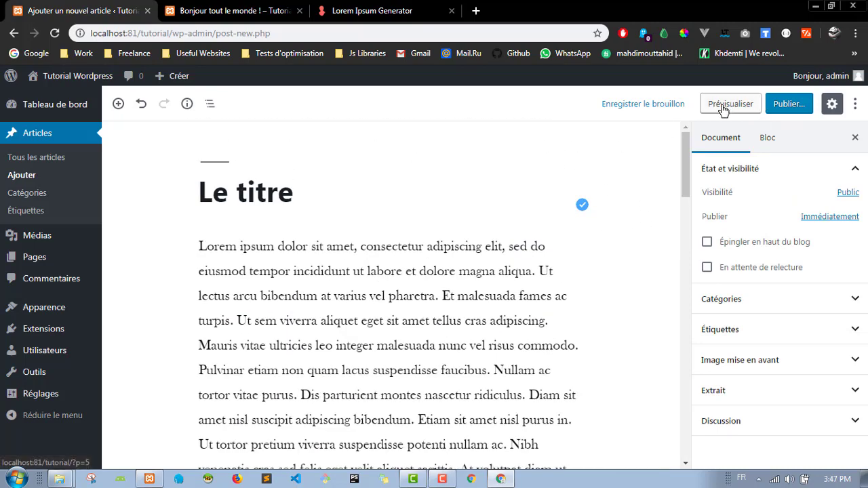
pyautogui.hotkey('ctrl', 'Tab')
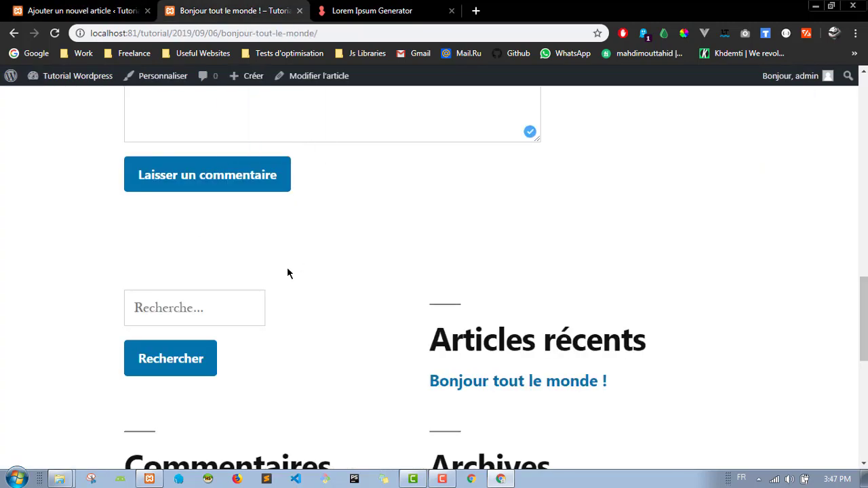
pyautogui.scroll(10, 306, 204)
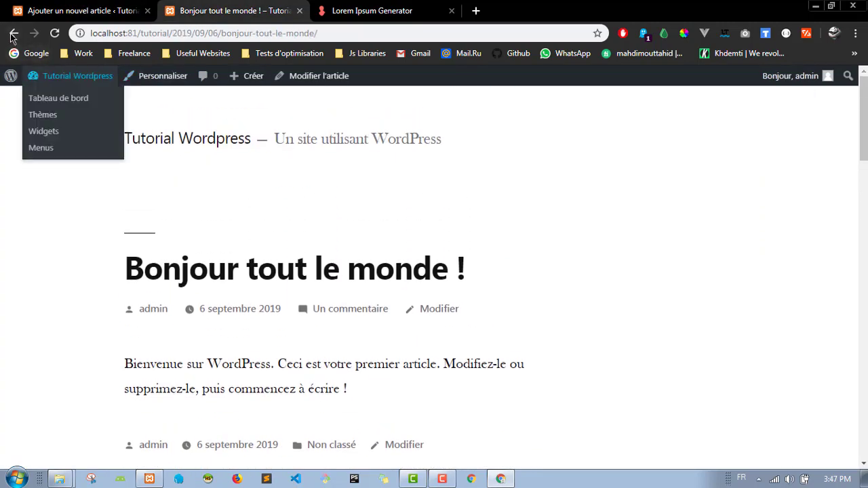
pyautogui.click(71, 75)
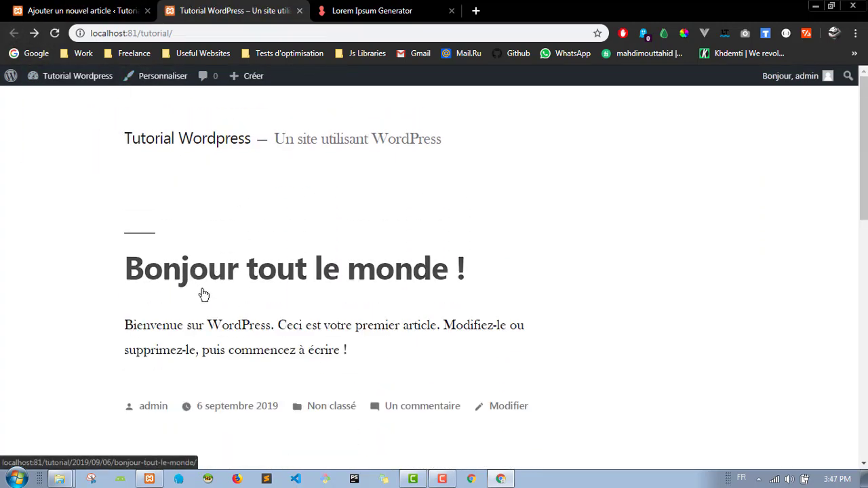
pyautogui.click(73, 9)
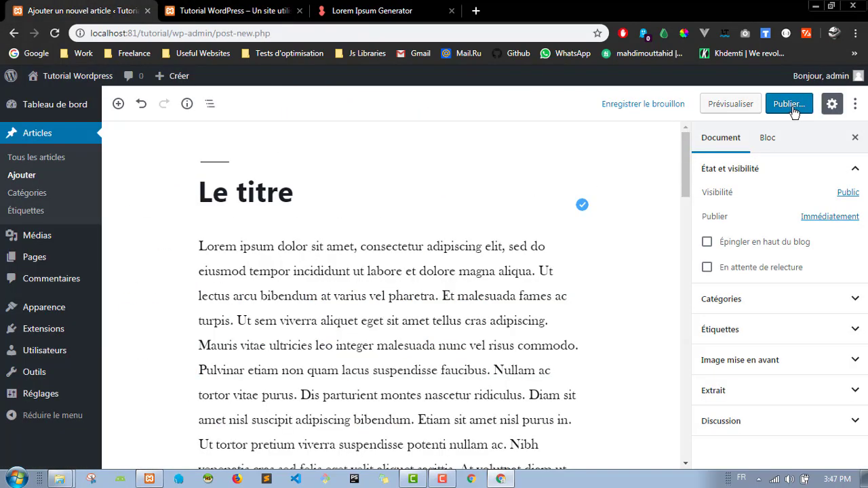
# Step: Preview the Le titre draft in a new tab, scroll through it, and go back to the editor
pyautogui.click(737, 103)
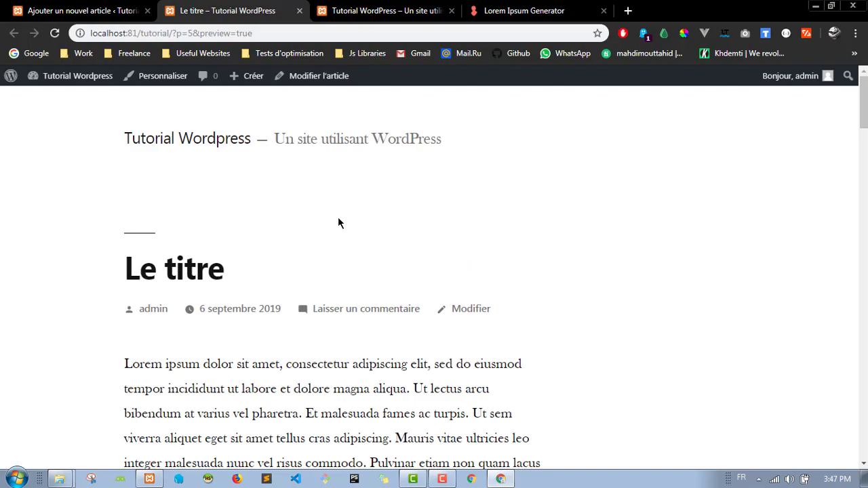
pyautogui.scroll(-15, 339, 223)
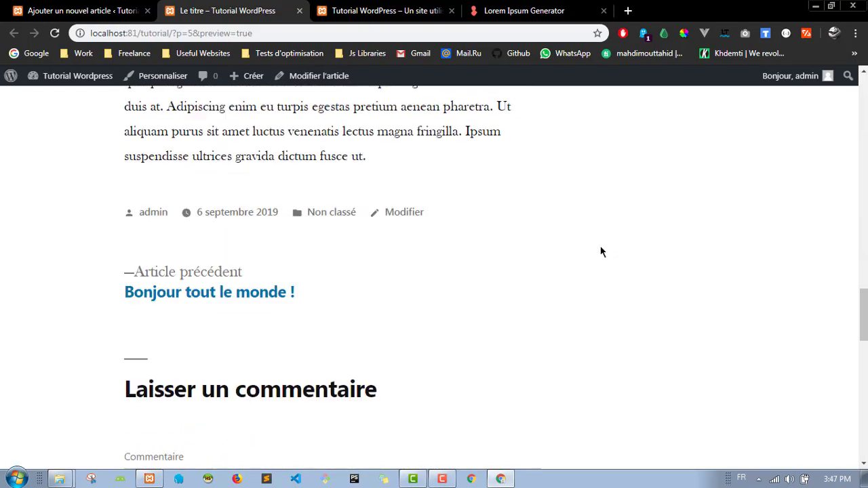
pyautogui.scroll(-5, 572, 261)
pyautogui.scroll(20, 571, 261)
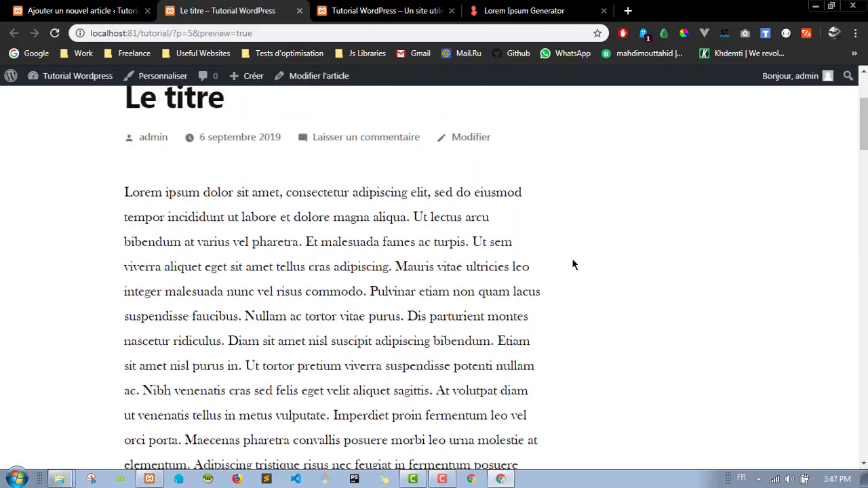
pyautogui.scroll(3, 573, 264)
pyautogui.click(84, 10)
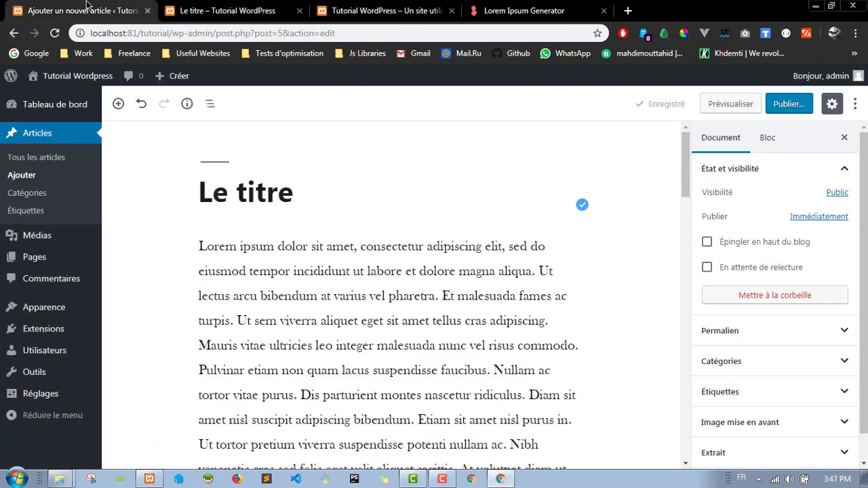
# Step: Open the pre-publish panel and review the Visibilité options
pyautogui.click(785, 104)
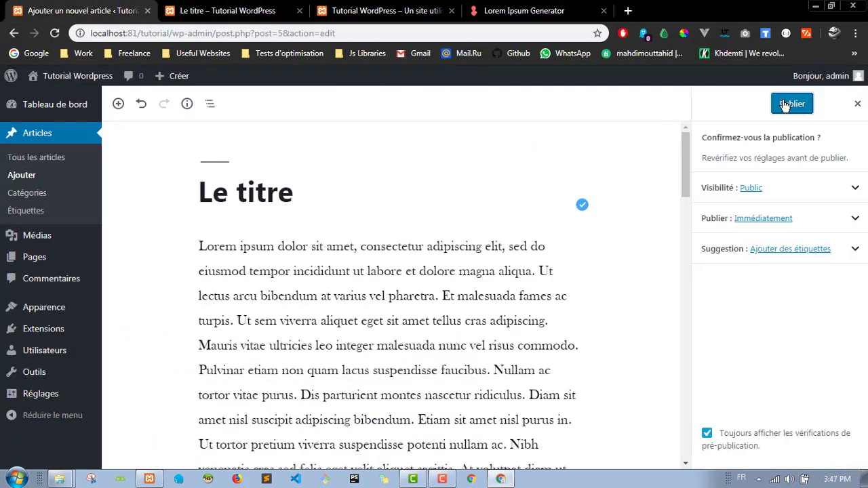
pyautogui.click(853, 188)
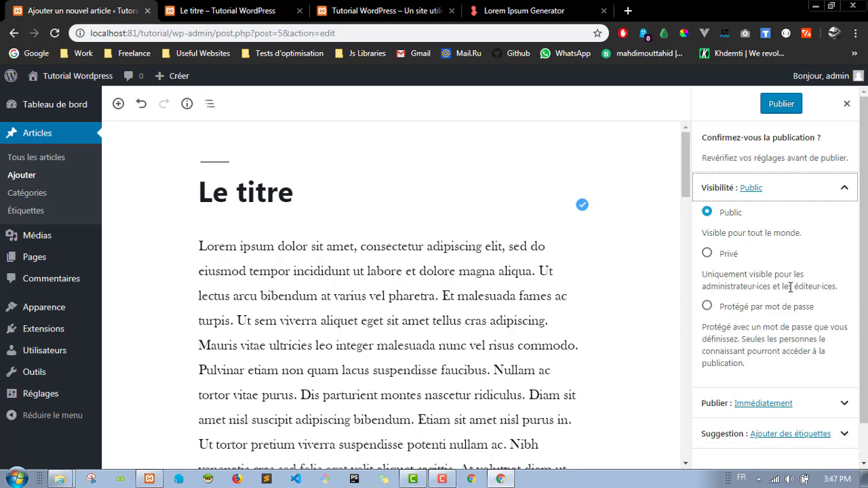
pyautogui.scroll(-1, 814, 268)
pyautogui.scroll(1, 839, 265)
pyautogui.scroll(-1, 771, 290)
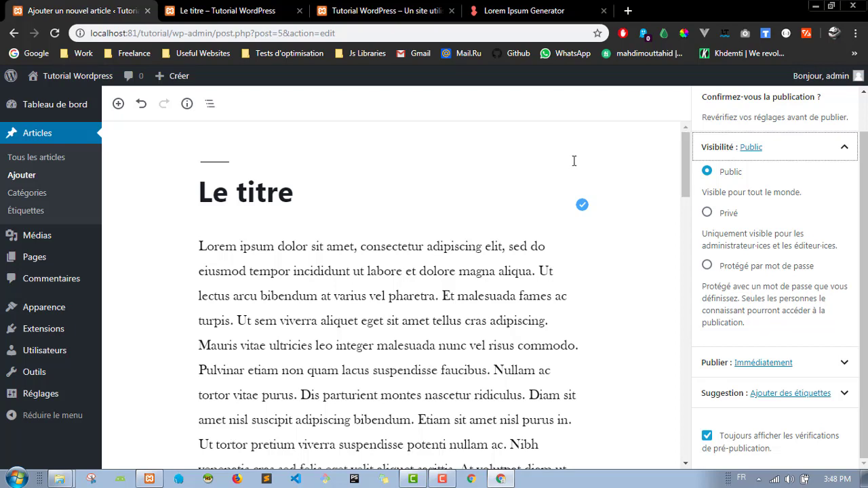
pyautogui.click(846, 154)
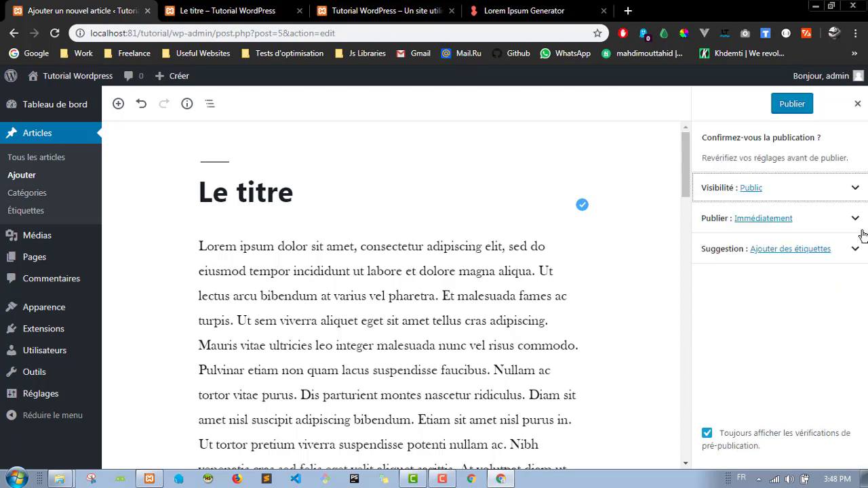
# Step: Check the Publier date and tag Suggestion sections, then publish 'Le titre'
pyautogui.click(856, 219)
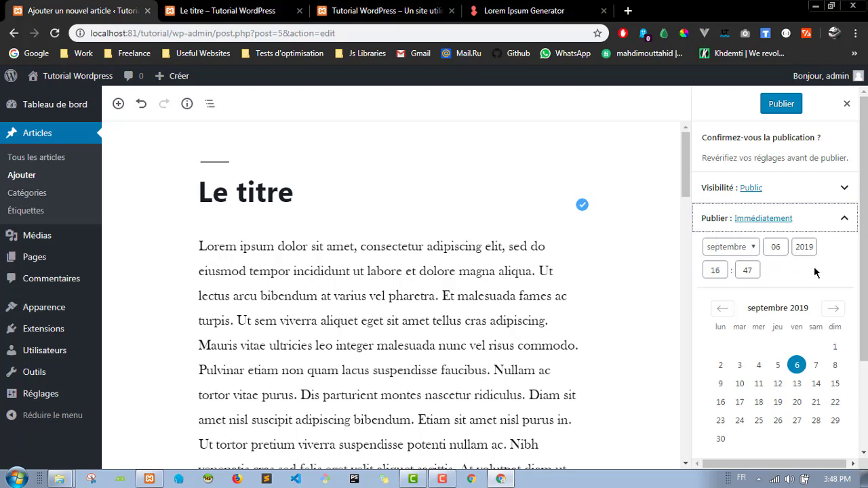
pyautogui.scroll(-2, 814, 272)
pyautogui.click(844, 102)
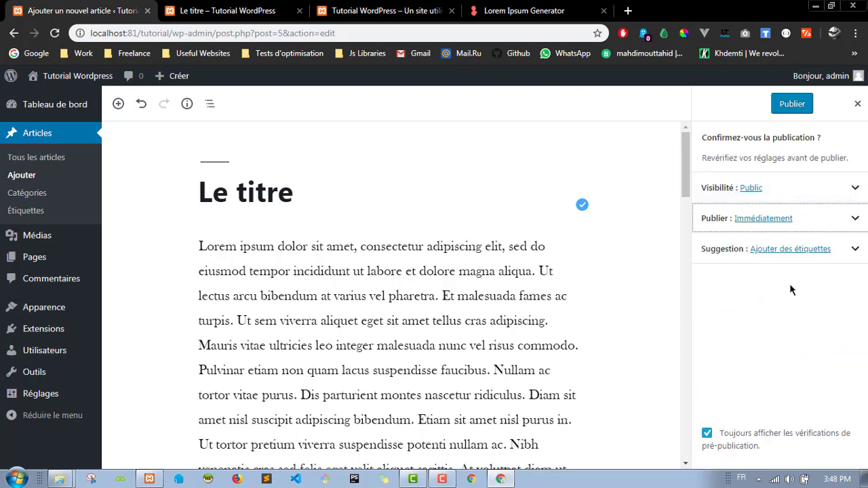
pyautogui.click(859, 252)
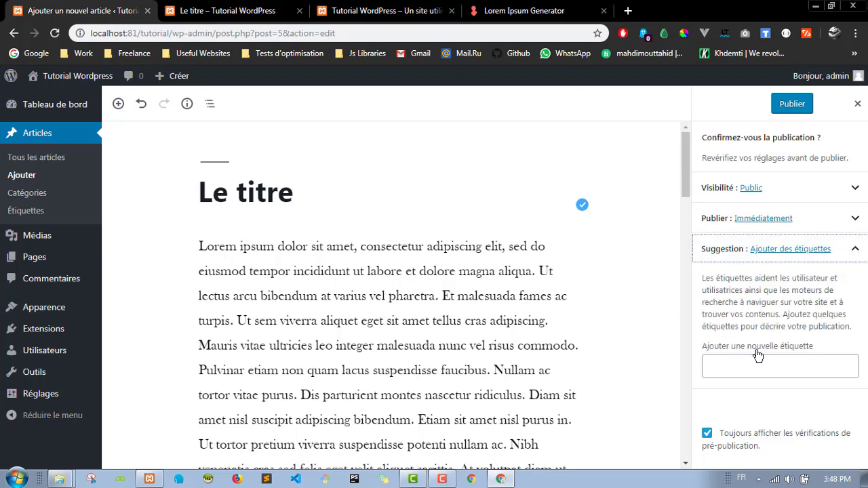
pyautogui.click(857, 252)
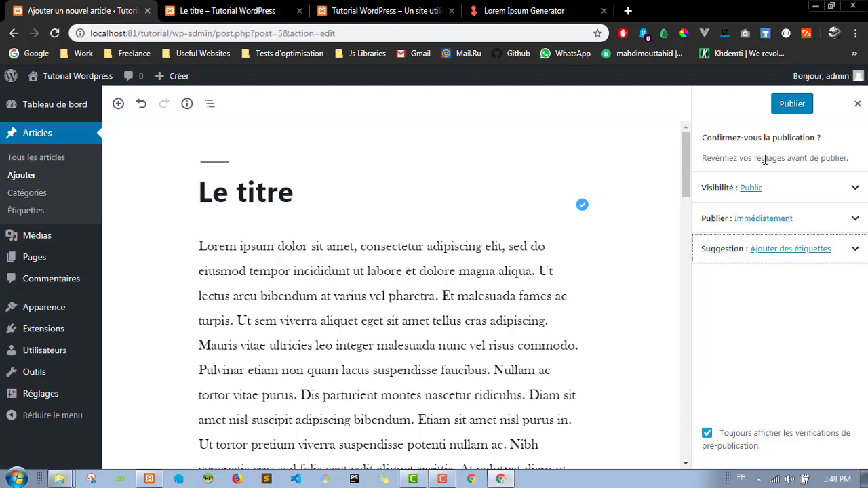
pyautogui.click(788, 105)
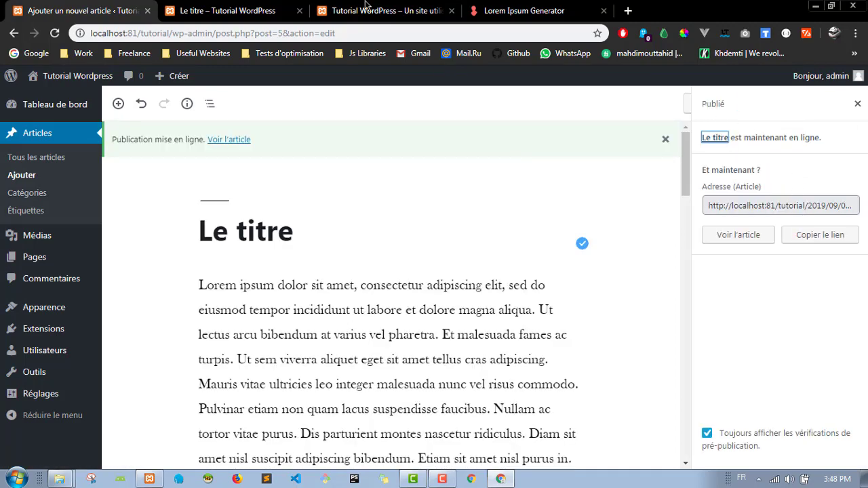
# Step: Close the post preview tab and load the site home address localhost:81/tutorial/
pyautogui.click(282, 22)
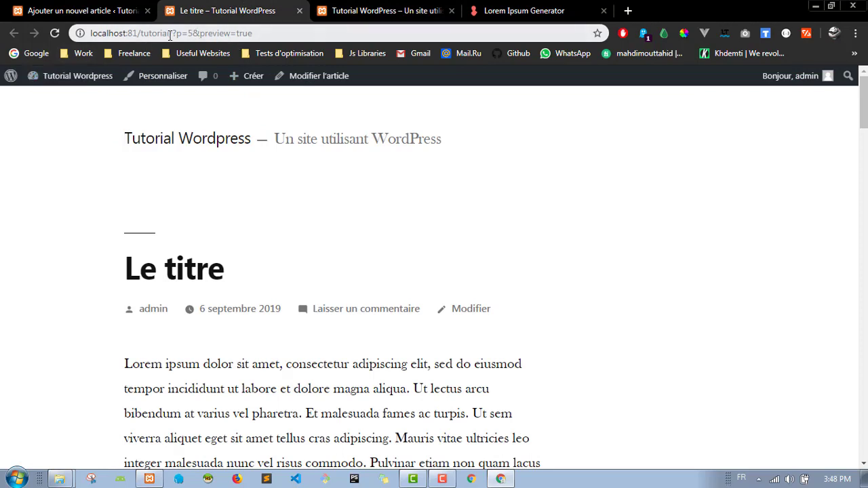
pyautogui.moveTo(169, 32); pyautogui.dragTo(302, 35)
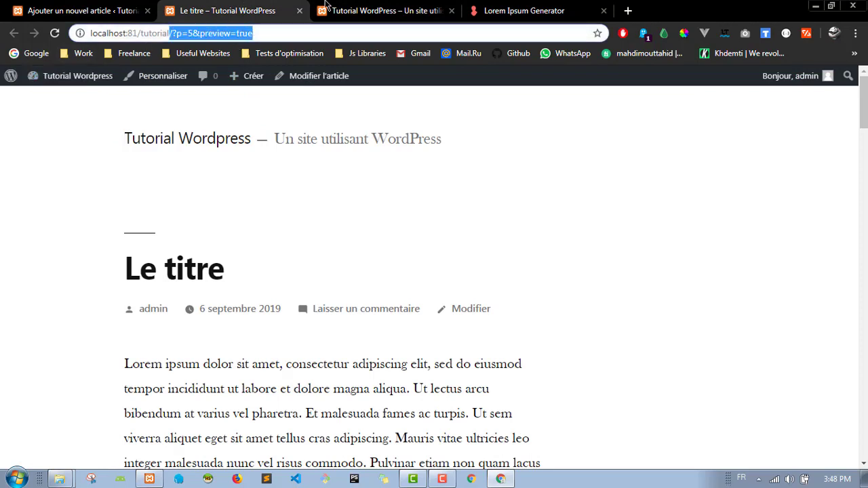
pyautogui.click(325, 6)
pyautogui.middleClick(180, 11)
pyautogui.moveTo(178, 31); pyautogui.dragTo(88, 30)
pyautogui.click(149, 33)
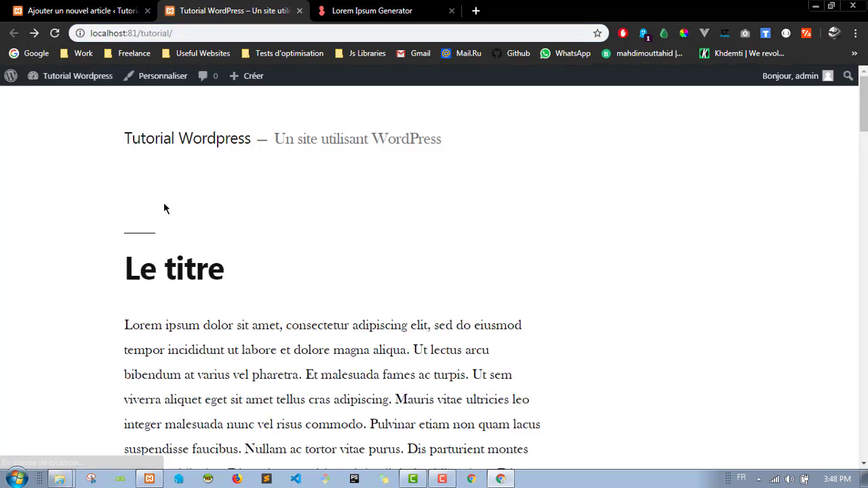
# Step: Scroll the front page showing Le titre above Bonjour tout le monde !, then return to the editor
pyautogui.scroll(-3, 58, 231)
pyautogui.scroll(-12, 58, 230)
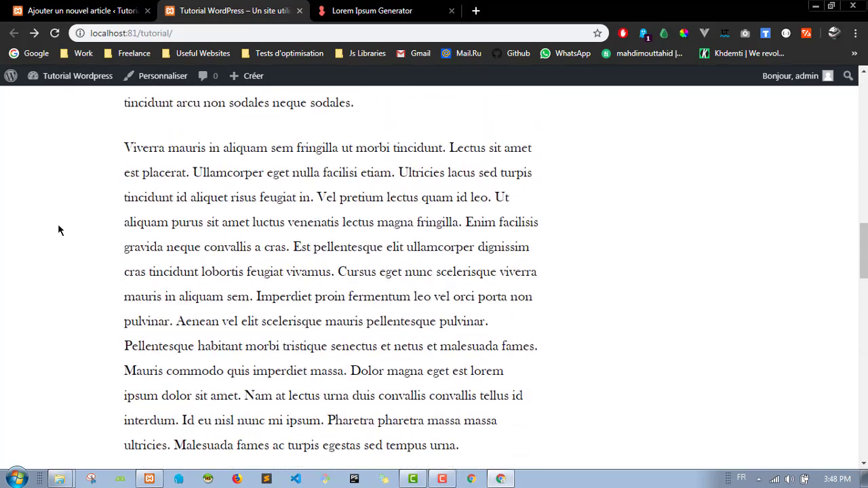
pyautogui.scroll(-10, 58, 231)
pyautogui.scroll(15, 58, 230)
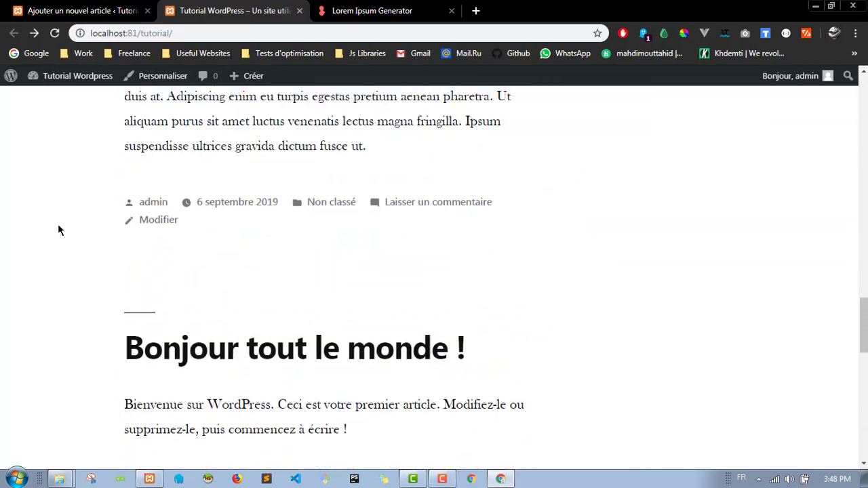
pyautogui.scroll(10, 58, 230)
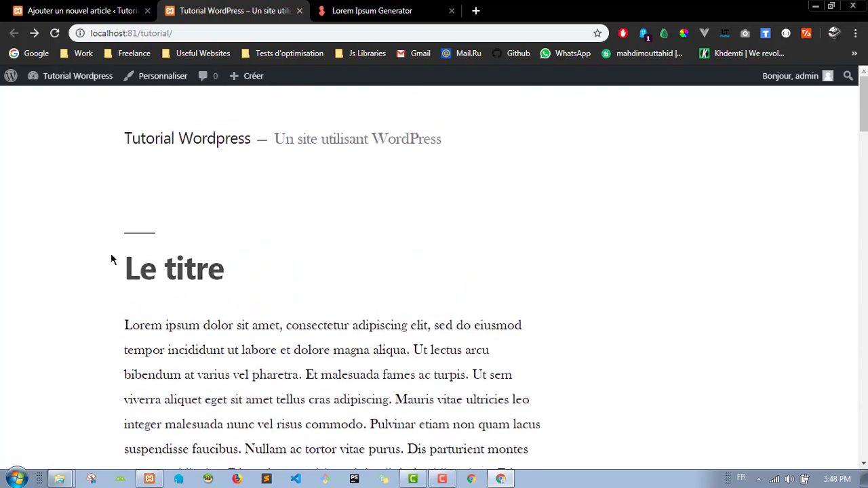
pyautogui.scroll(-8, 196, 273)
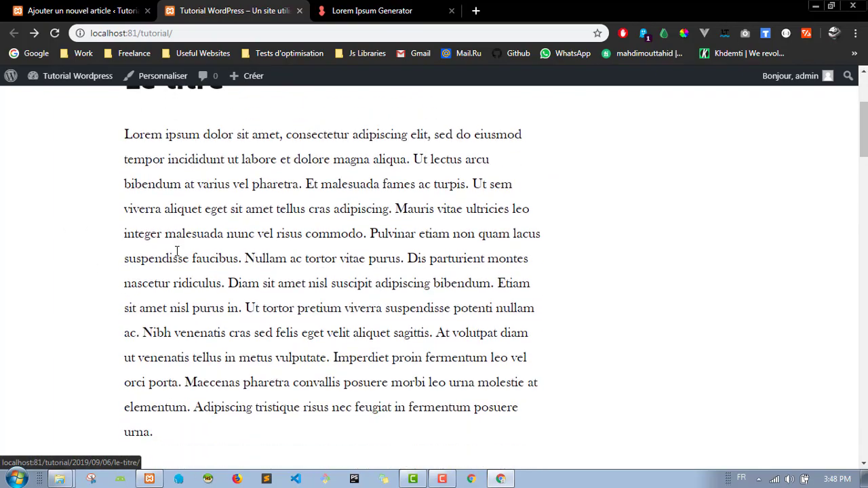
pyautogui.scroll(-12, 179, 249)
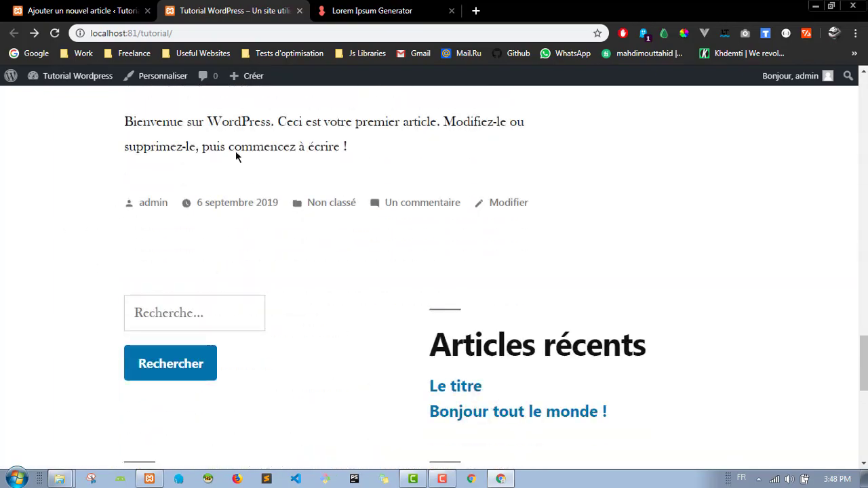
pyautogui.scroll(7, 237, 155)
pyautogui.scroll(10, 275, 135)
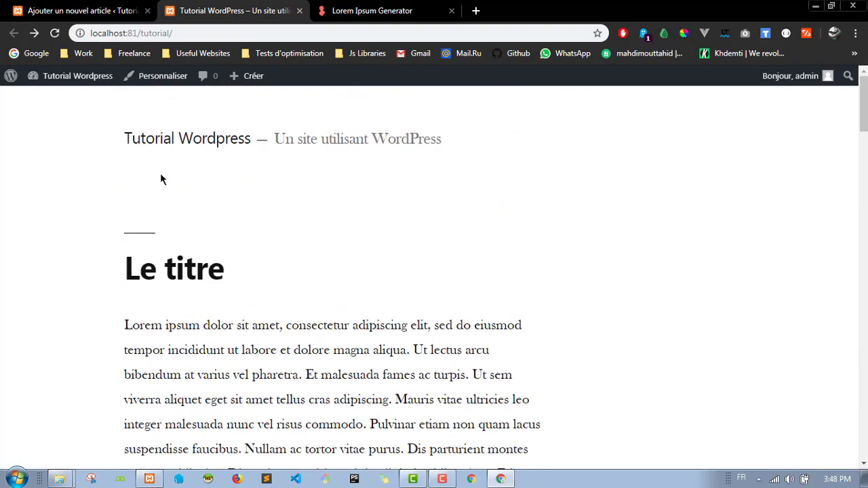
pyautogui.click(83, 10)
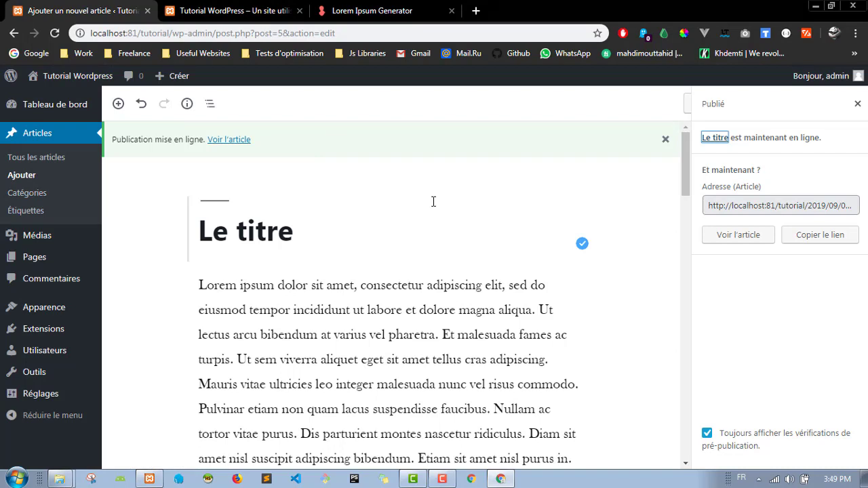
# Step: Go to the Médias library, glance at the front page, then open the Ajouter upload area
pyautogui.moveTo(51, 244)
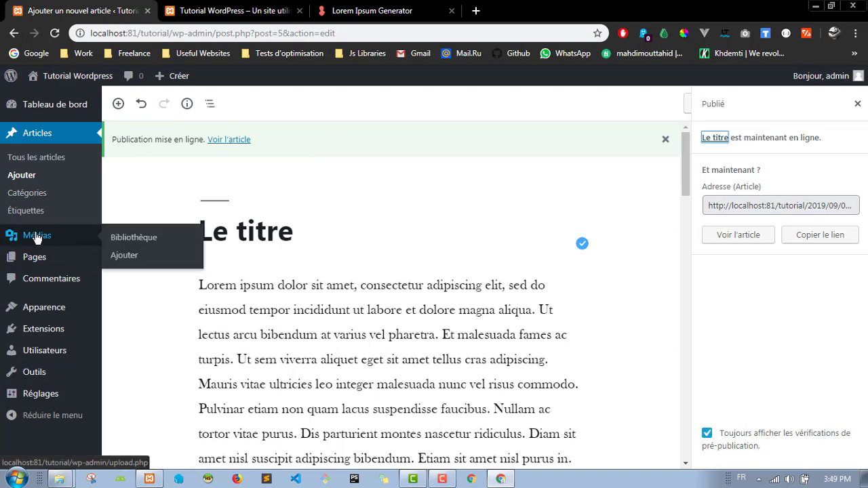
pyautogui.click(60, 248)
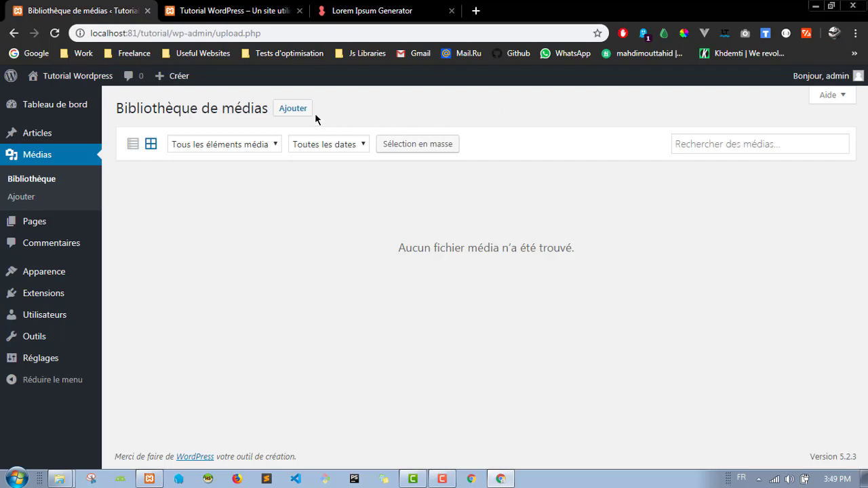
pyautogui.click(245, 8)
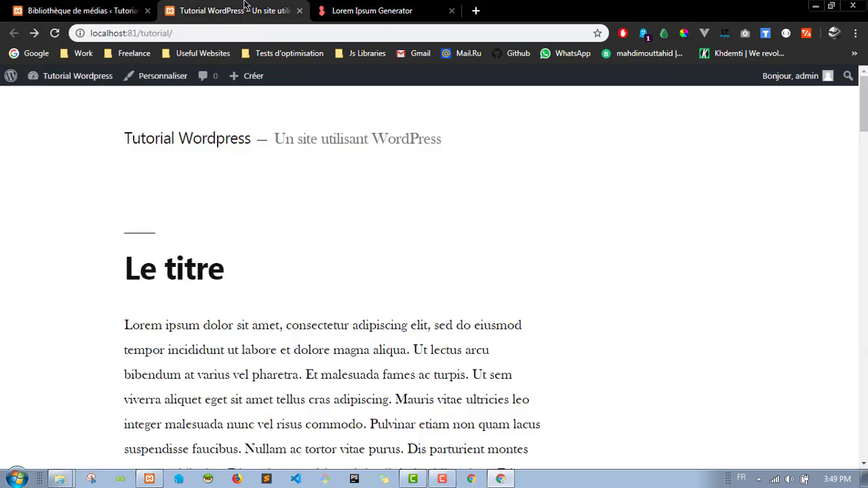
pyautogui.click(80, 10)
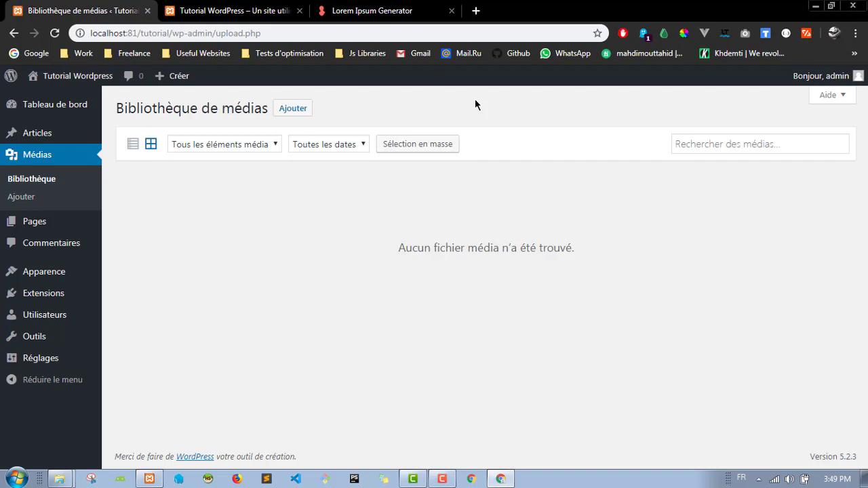
pyautogui.click(291, 108)
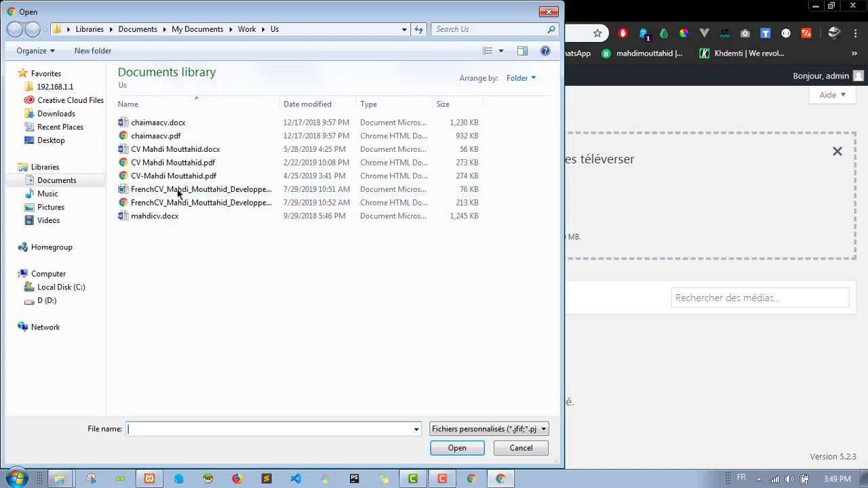
# Step: Browse to the Desktop folder in the Open dialog
pyautogui.click(38, 144)
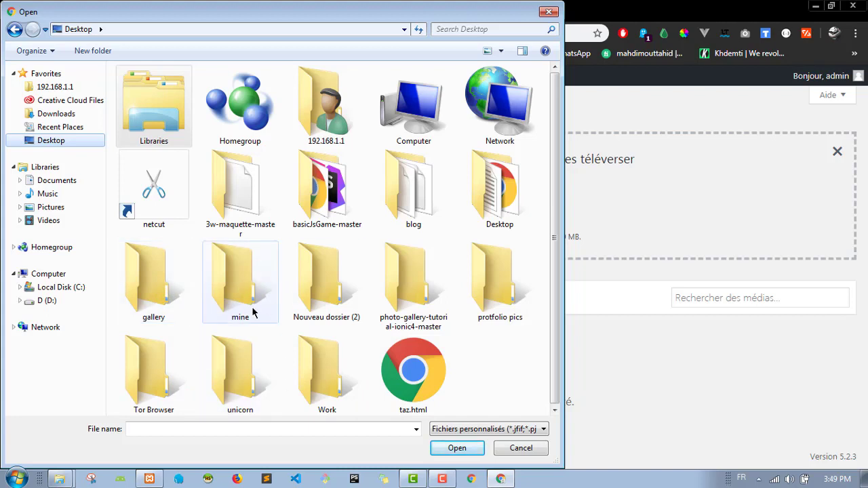
pyautogui.doubleClick(183, 285)
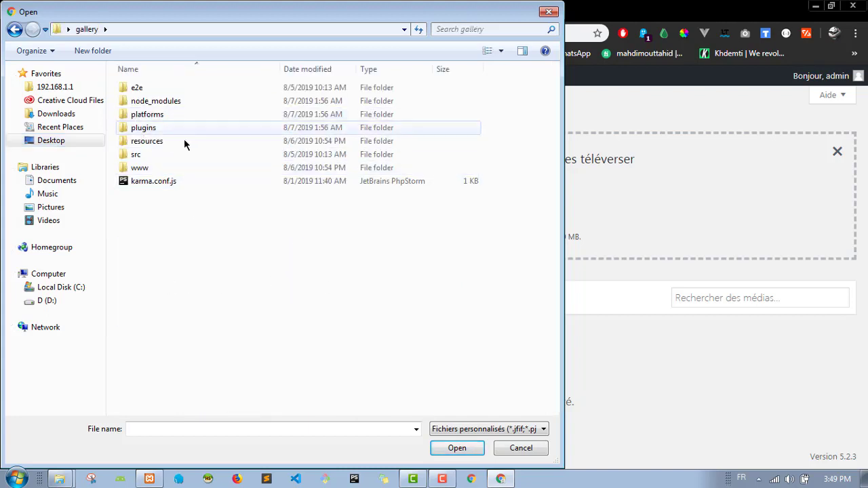
pyautogui.click(14, 29)
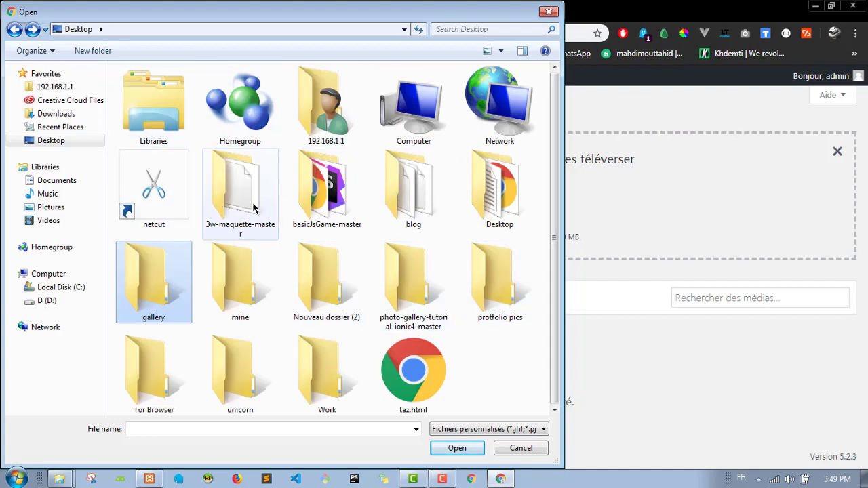
# Step: Take a Snipping Tool screenshot, save it to the Desktop as Capture.JPG, and select it
pyautogui.click(91, 479)
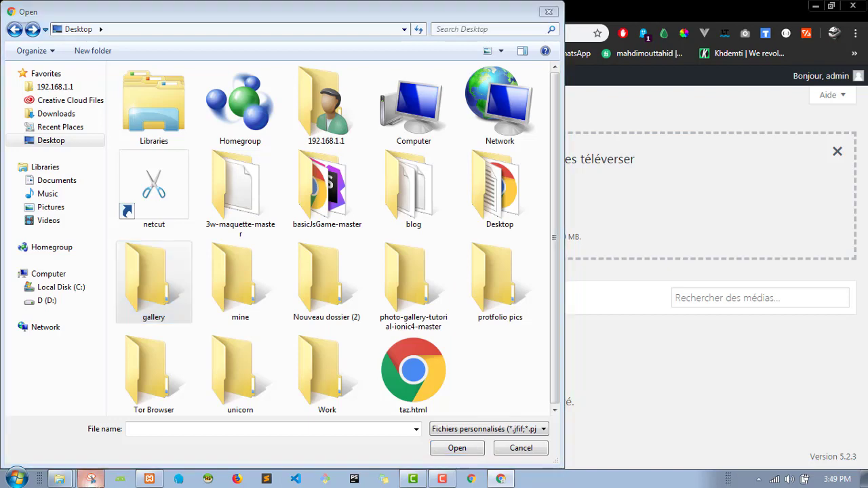
pyautogui.moveTo(192, 31); pyautogui.dragTo(780, 389)
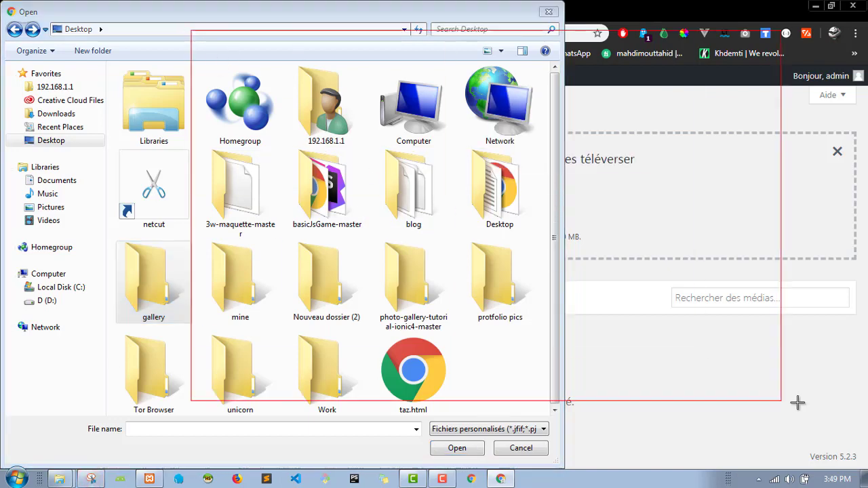
pyautogui.click(176, 44)
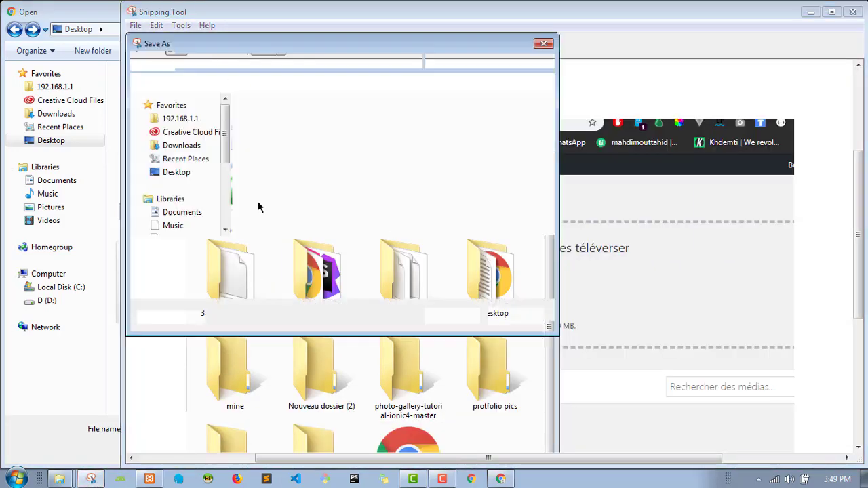
pyautogui.click(181, 175)
pyautogui.click(451, 316)
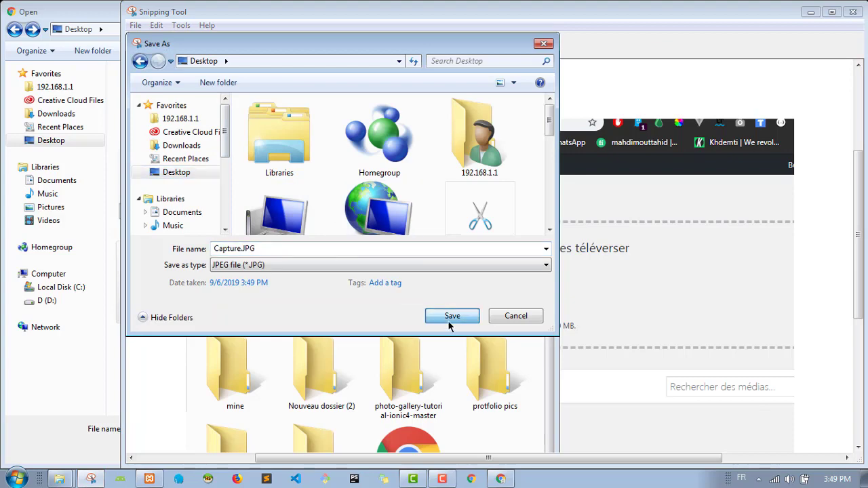
pyautogui.click(853, 14)
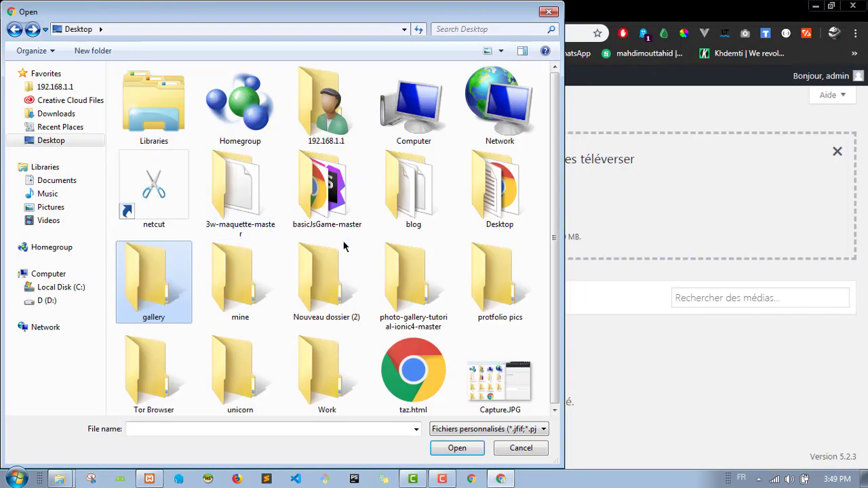
pyautogui.click(493, 388)
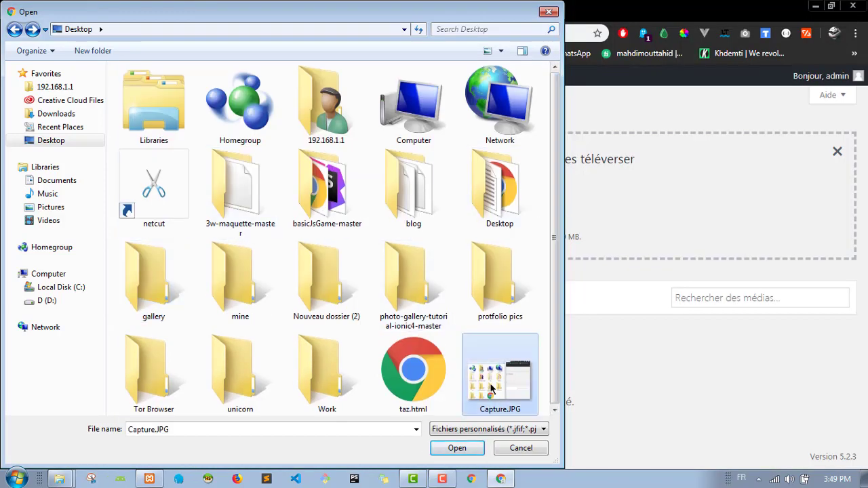
# Step: Upload Capture.JPG, reload Bibliothèque, and show the media in list view
pyautogui.click(440, 445)
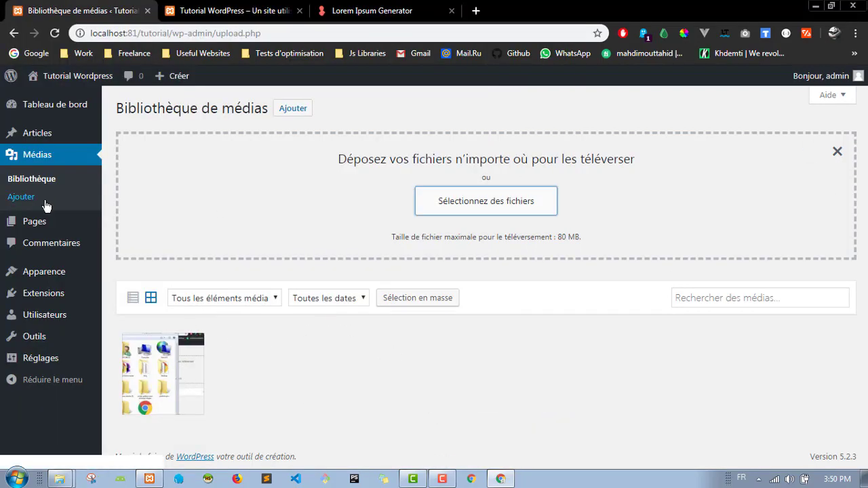
pyautogui.click(39, 179)
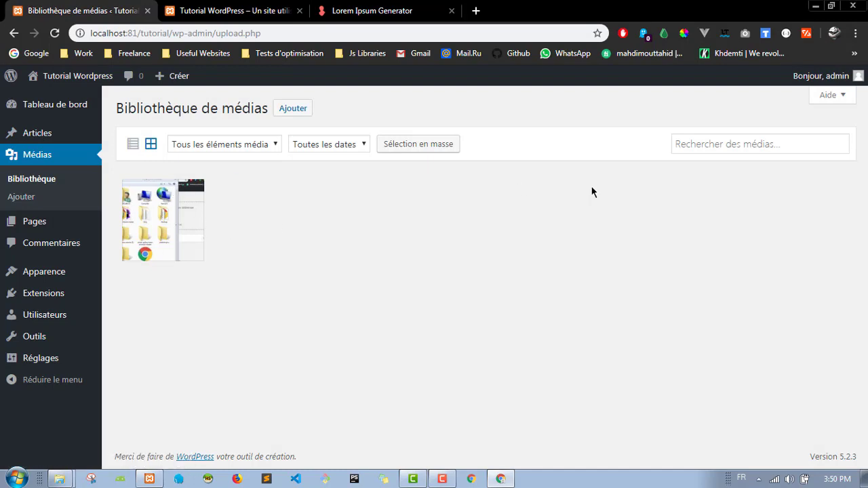
pyautogui.click(134, 146)
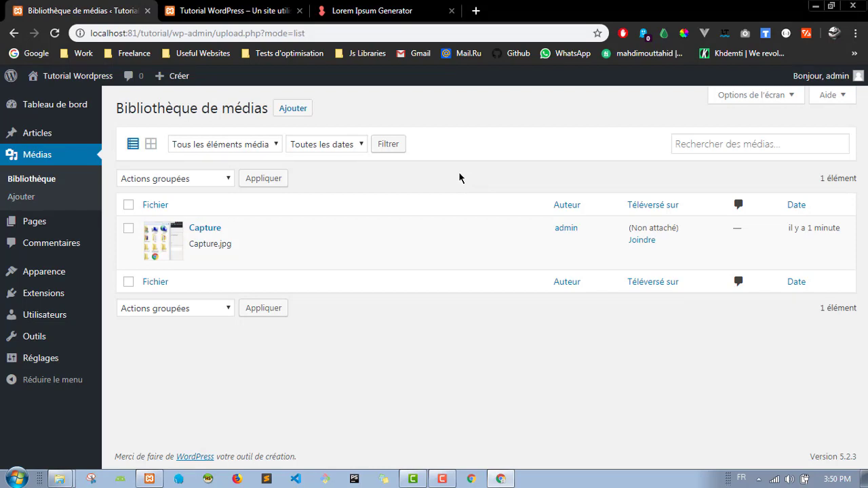
# Step: Browse the All Posts list and Media Library, ending on the Pages list
pyautogui.moveTo(55, 135)
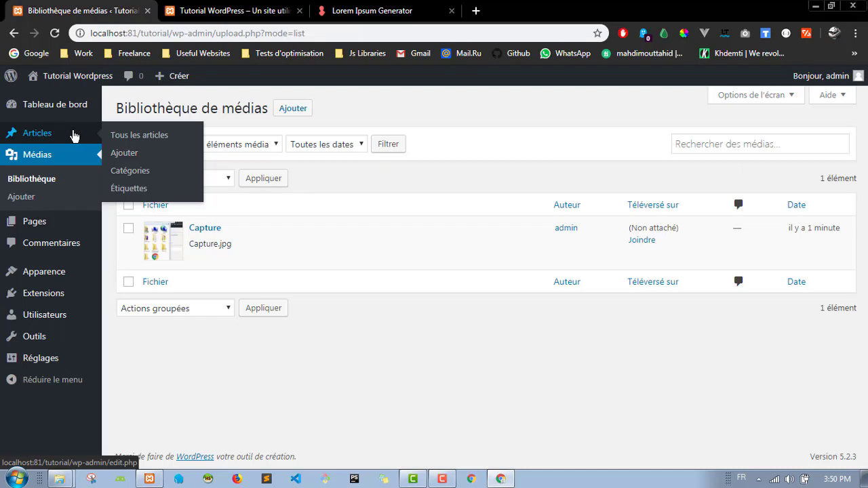
pyautogui.click(164, 136)
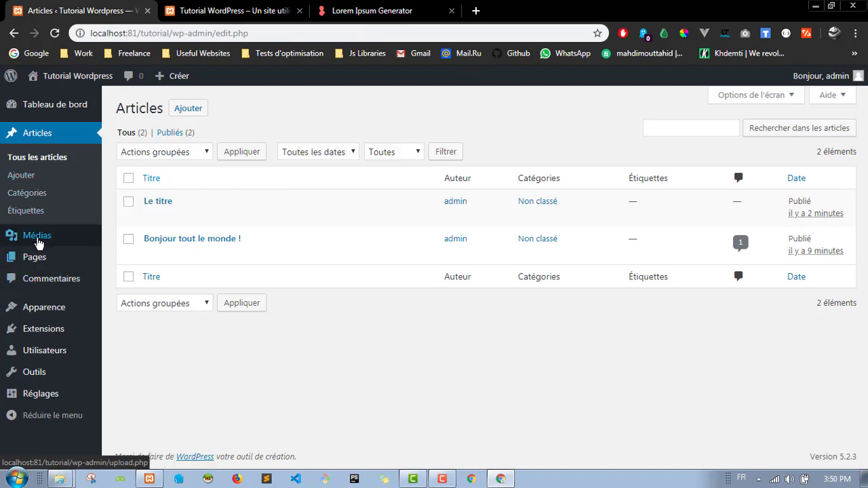
pyautogui.moveTo(45, 242)
pyautogui.click(174, 241)
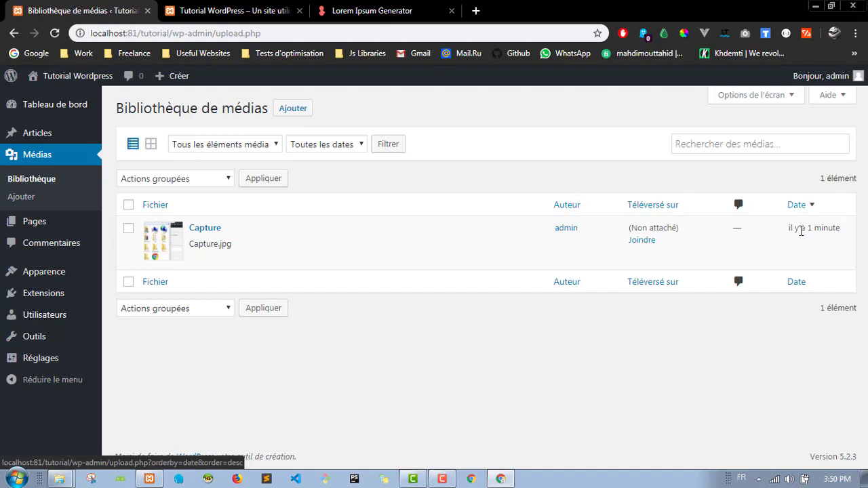
pyautogui.click(55, 222)
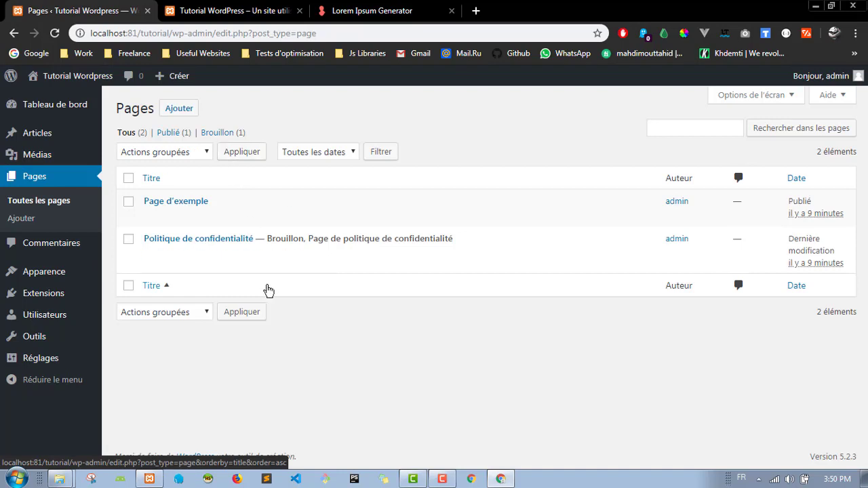
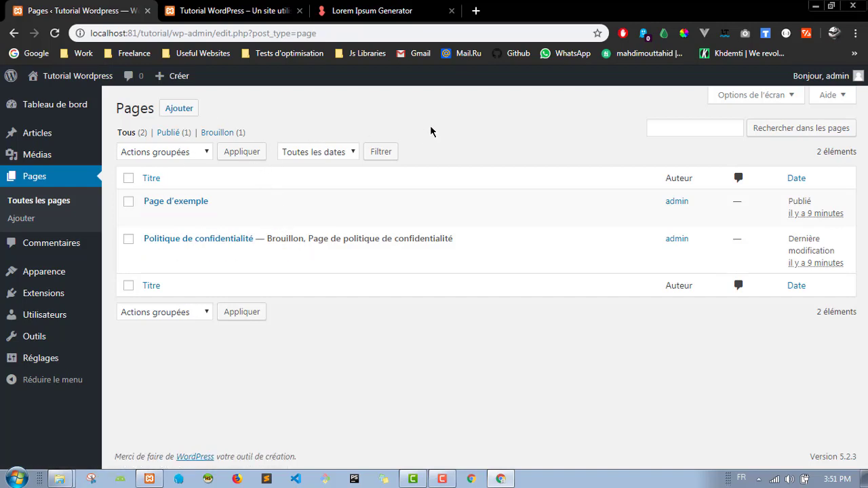
# Step: Switch to the site's front page and scroll through the 'Le titre' post
pyautogui.click(276, 10)
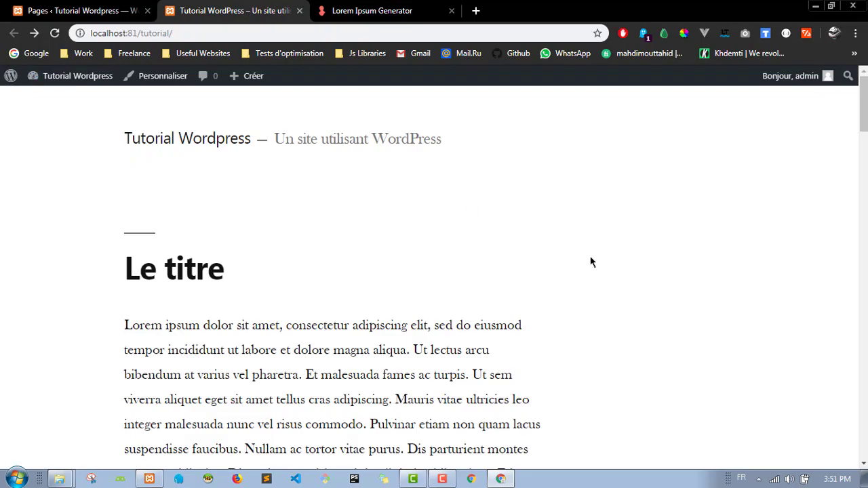
pyautogui.scroll(-5, 590, 261)
pyautogui.scroll(5, 589, 259)
pyautogui.scroll(-5, 589, 259)
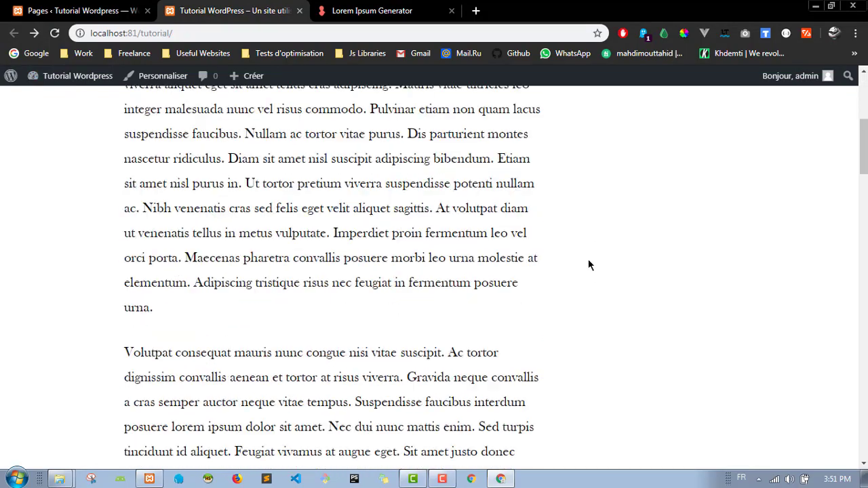
pyautogui.scroll(-5, 588, 259)
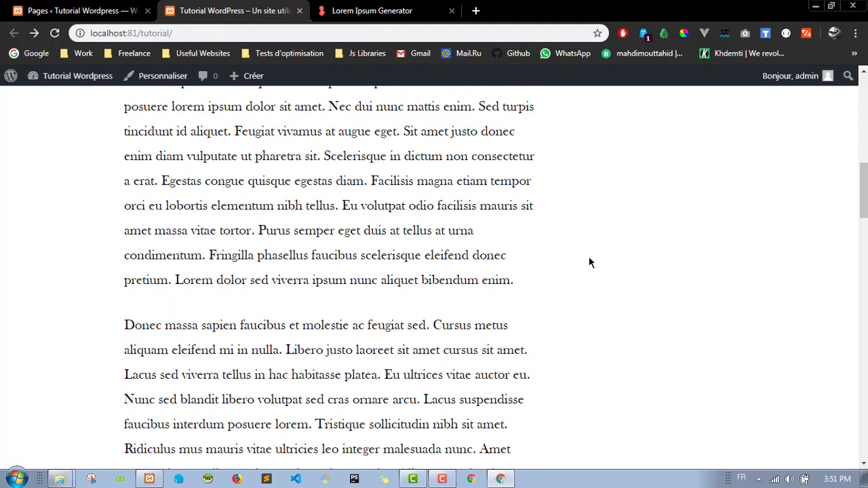
pyautogui.scroll(10, 589, 262)
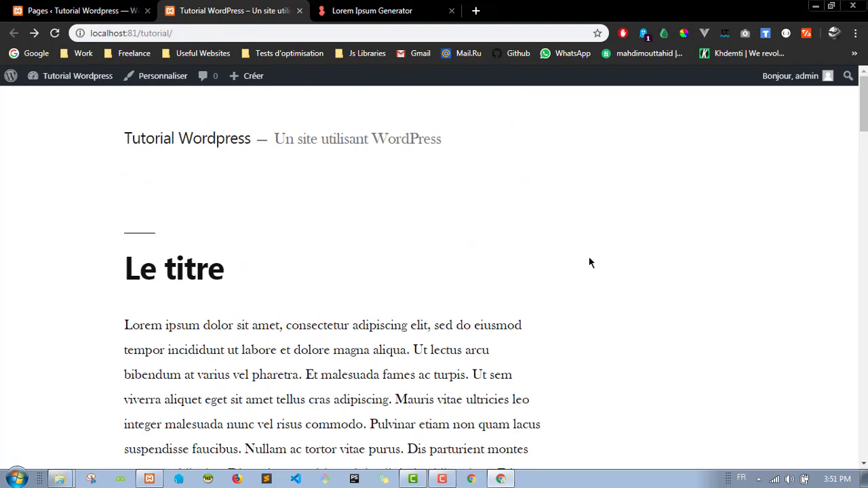
pyautogui.hotkey('ctrl', 'shift', 'Tab')
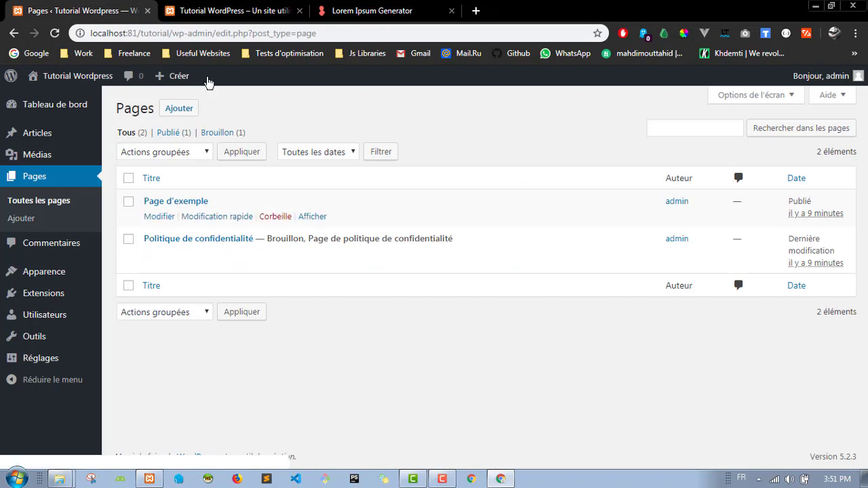
pyautogui.click(246, 9)
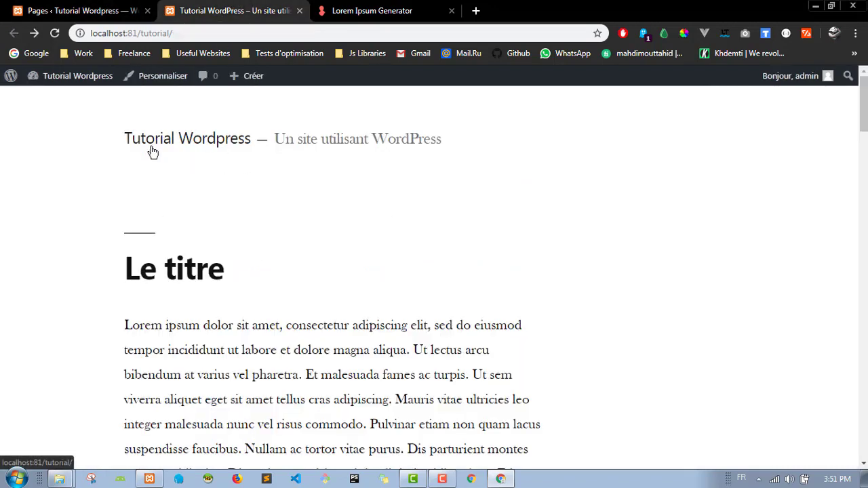
# Step: Switch back to the admin Pages list, then review the front-page post again
pyautogui.click(82, 10)
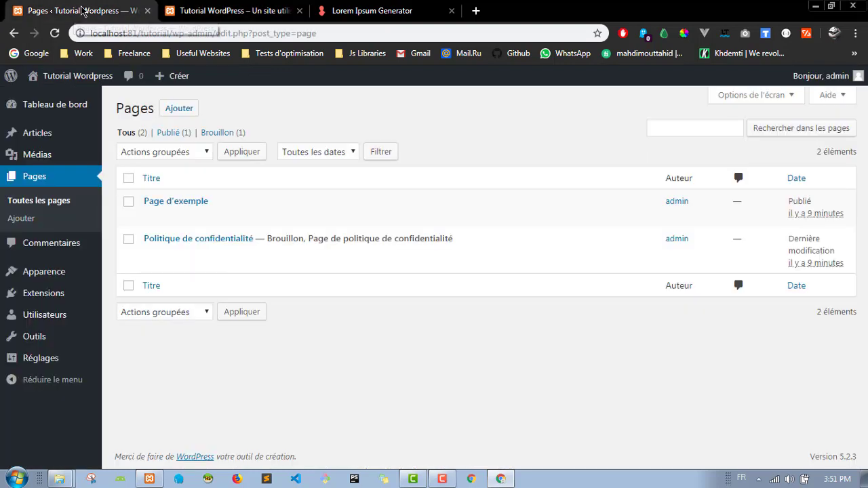
pyautogui.moveTo(223, 215)
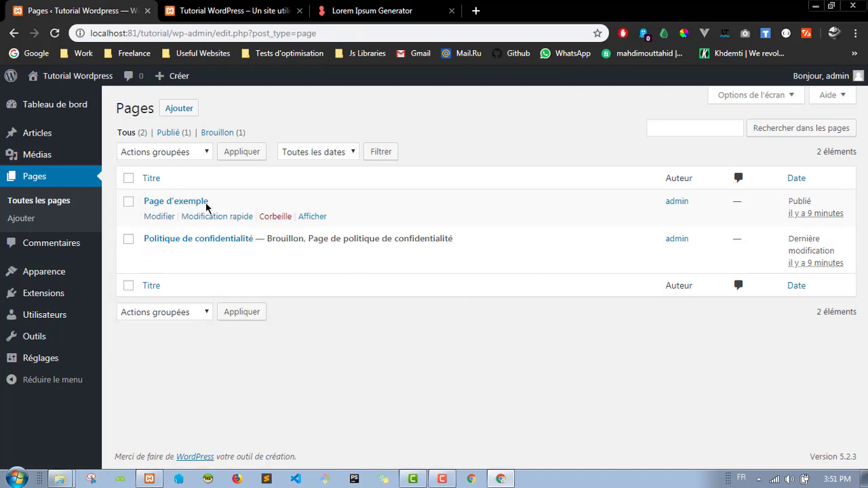
pyautogui.click(234, 10)
pyautogui.scroll(-10, 103, 186)
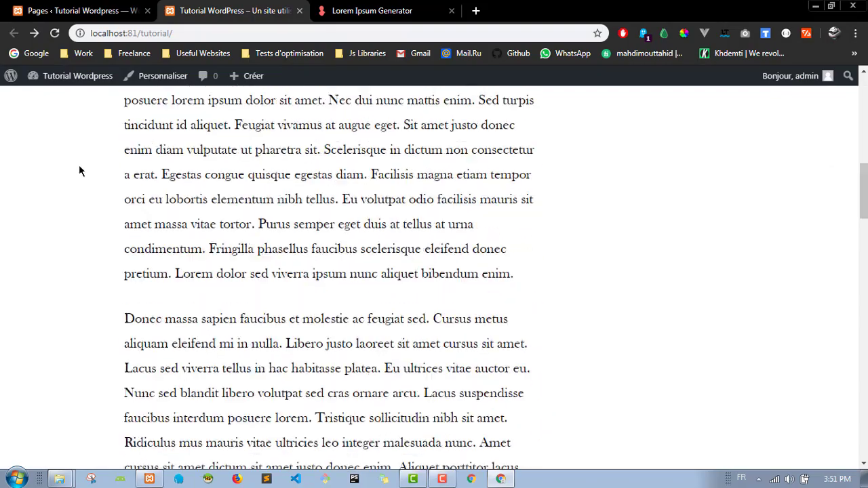
pyautogui.scroll(-12, 76, 167)
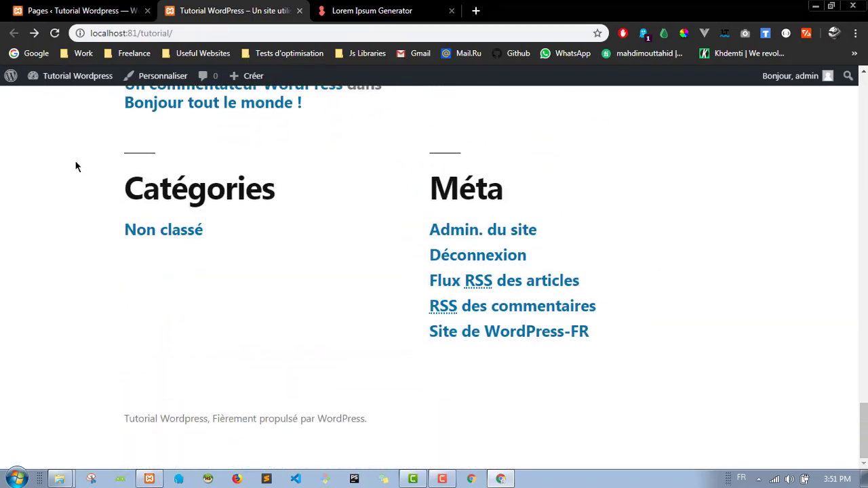
pyautogui.scroll(7, 75, 167)
pyautogui.scroll(10, 75, 166)
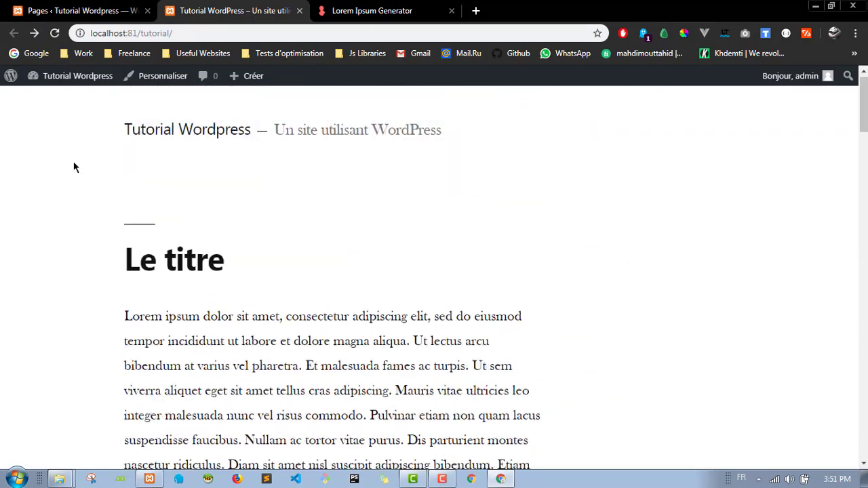
# Step: Open the Commentaires admin page, then select the front page's site address
pyautogui.click(112, 10)
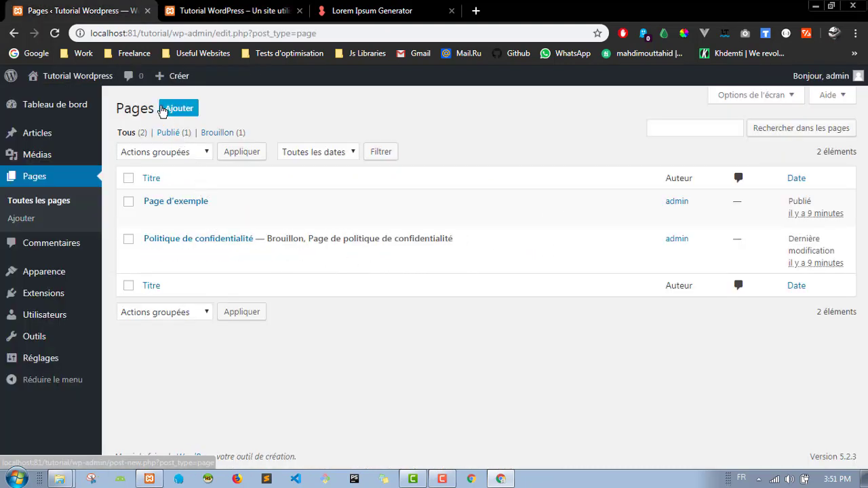
pyautogui.click(67, 246)
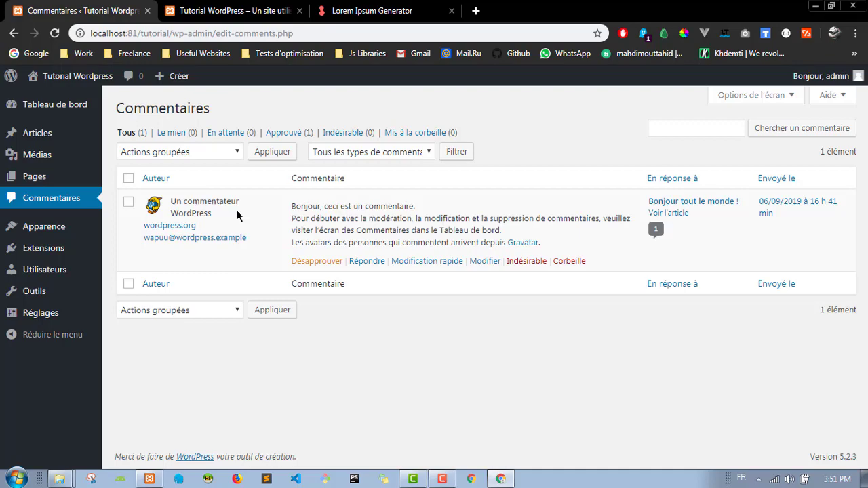
pyautogui.click(212, 9)
pyautogui.scroll(-8, 267, 221)
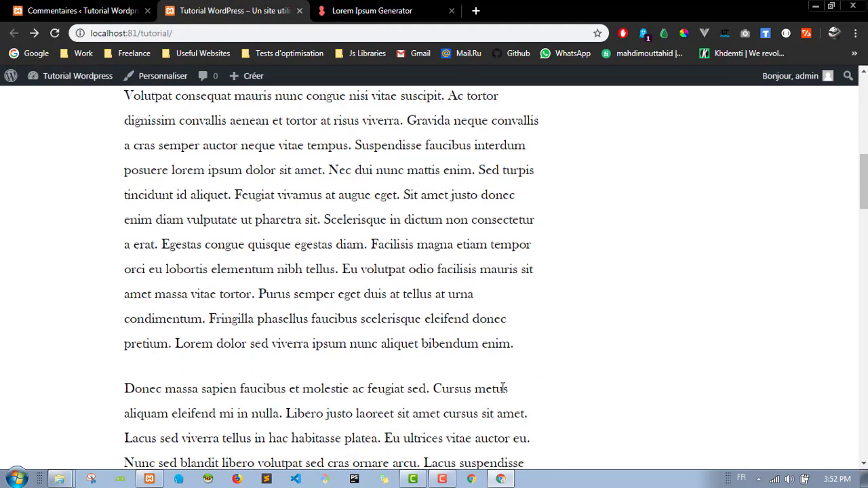
pyautogui.scroll(8, 319, 169)
pyautogui.click(197, 33)
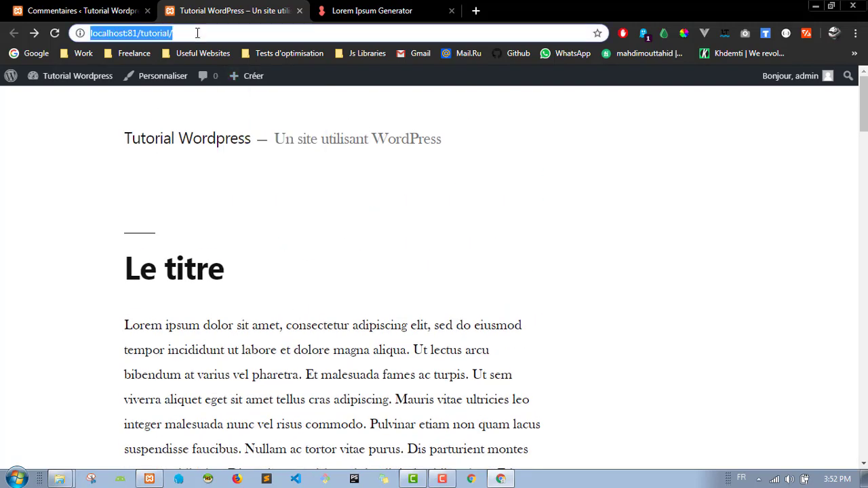
# Step: Load the copied site address in a private window and open the 'Le titre' post
pyautogui.hotkey('ctrl', 'c')
pyautogui.hotkey('ctrl', 'shift', 'n')
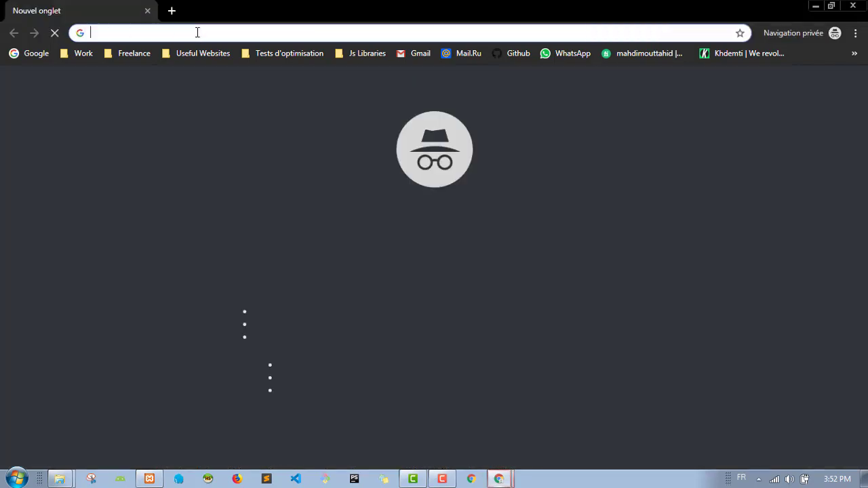
pyautogui.hotkey('ctrl', 'v')
pyautogui.press('Return')
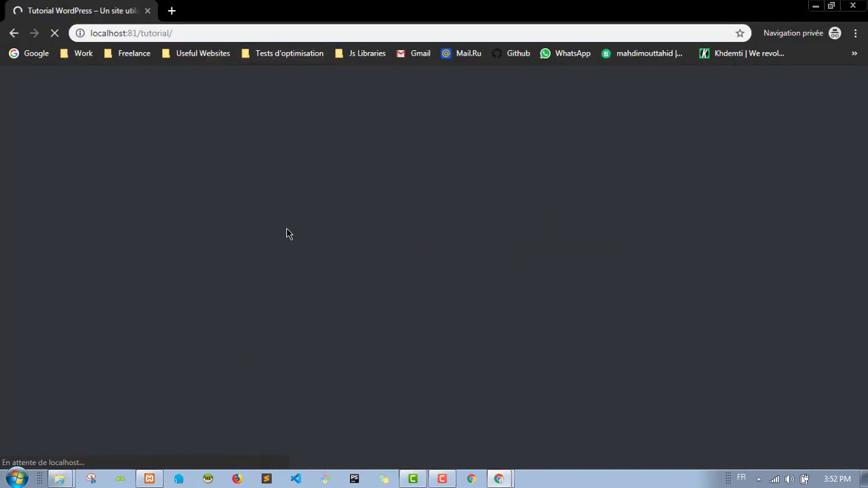
pyautogui.scroll(-3, 87, 241)
pyautogui.scroll(-6, 87, 241)
pyautogui.scroll(10, 136, 251)
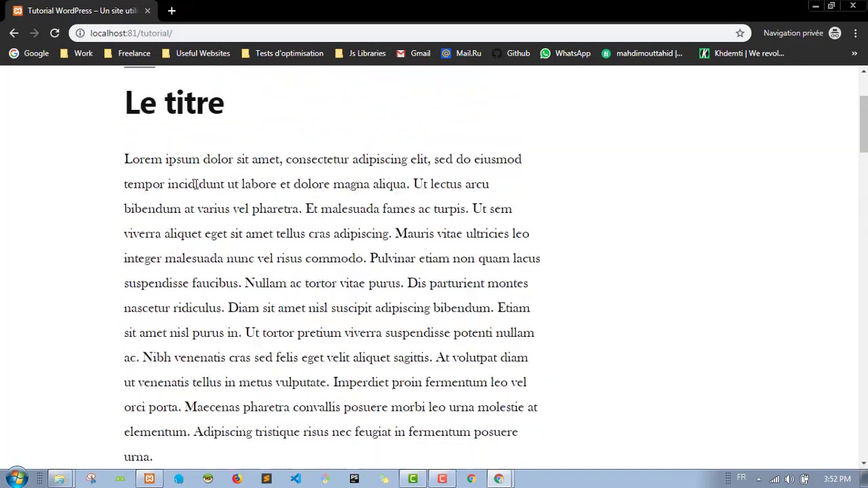
pyautogui.click(190, 261)
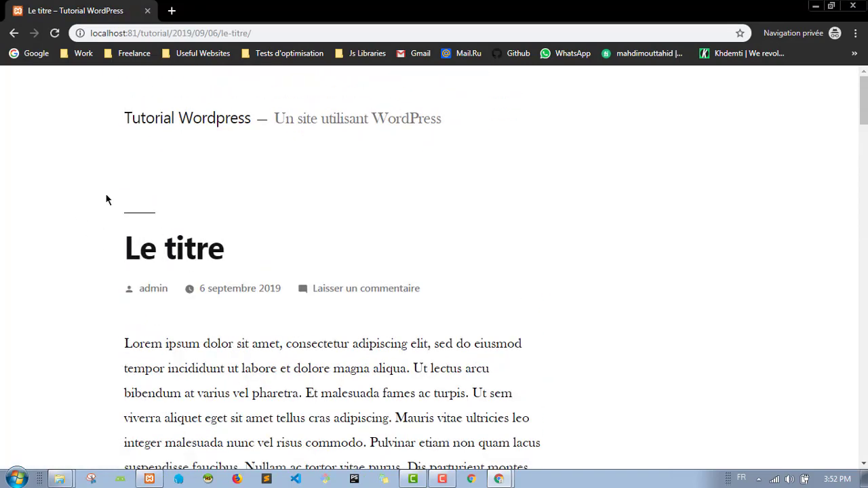
# Step: Write a 'hello world' comment in the post's Commentaire field
pyautogui.scroll(-1, 108, 246)
pyautogui.scroll(-20, 108, 245)
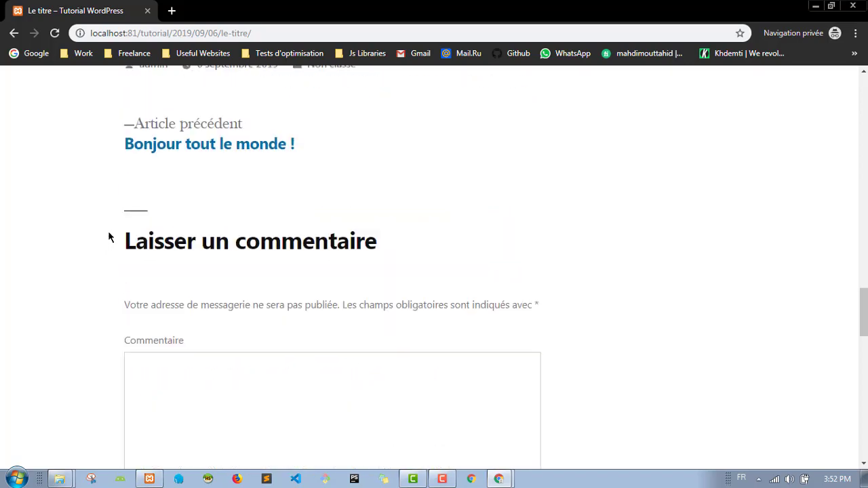
pyautogui.scroll(8, 101, 219)
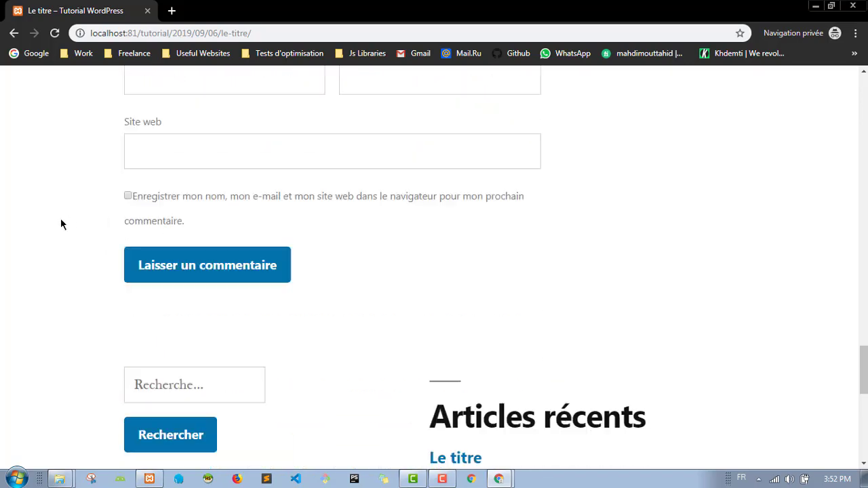
pyautogui.scroll(-4, 61, 224)
pyautogui.click(278, 190)
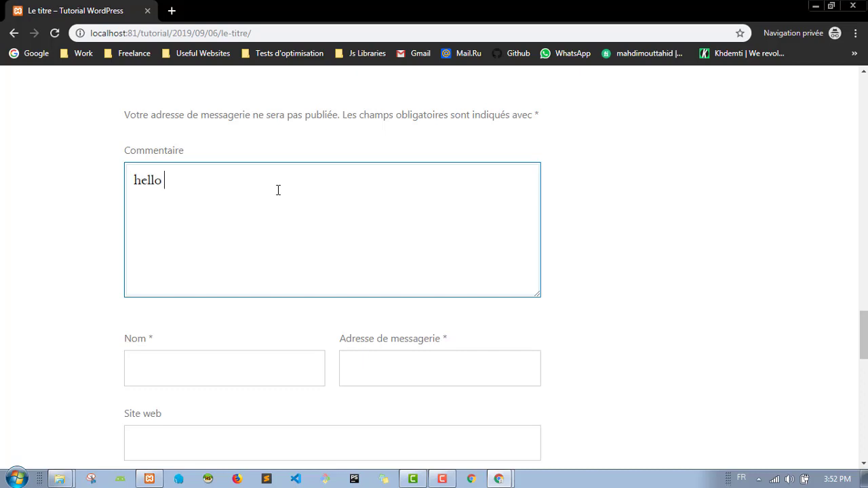
pyautogui.scroll(-2, 170, 258)
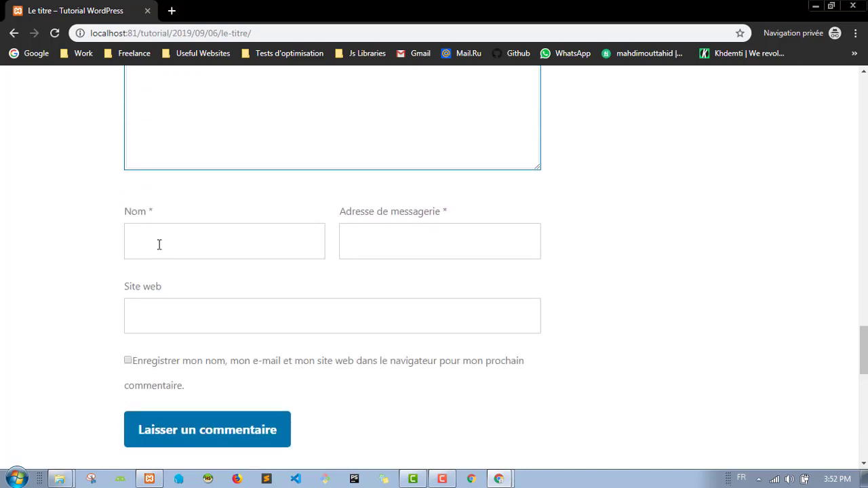
# Step: Autofill the visitor's name, e-mail and website, then submit the comment with Laisser un commentaire
pyautogui.click(209, 251)
pyautogui.click(213, 269)
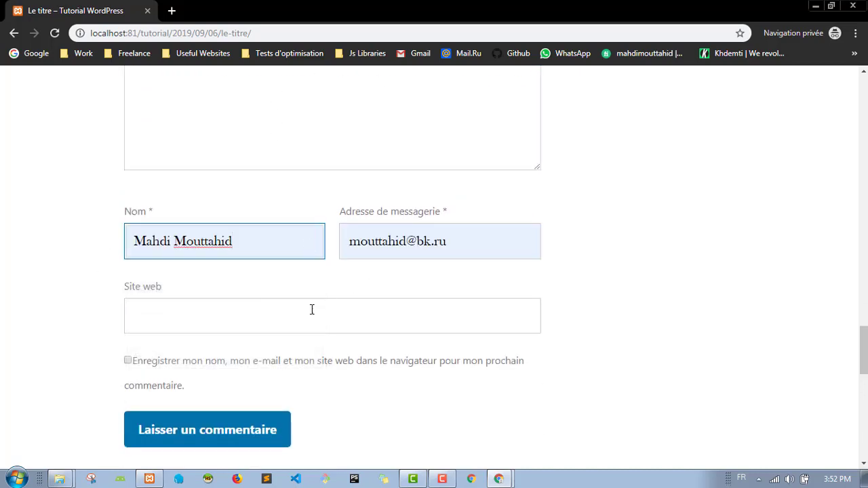
pyautogui.click(266, 322)
pyautogui.click(205, 196)
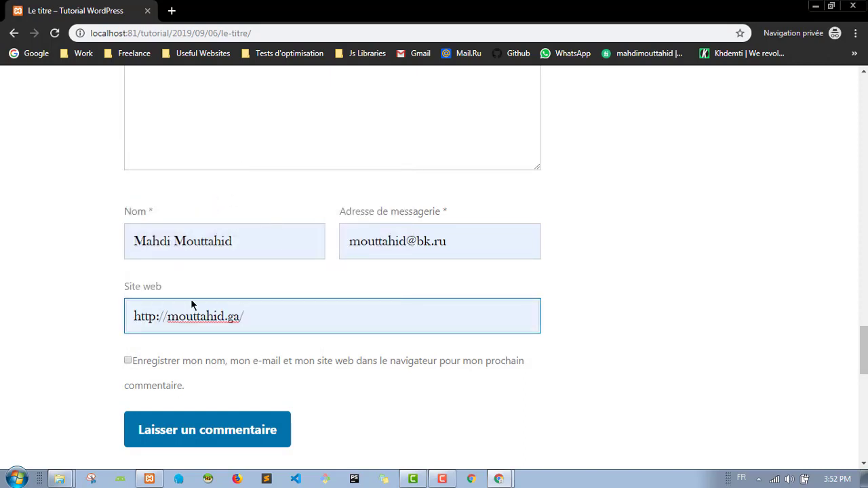
pyautogui.click(76, 253)
pyautogui.scroll(-4, 70, 249)
pyautogui.scroll(1, 102, 203)
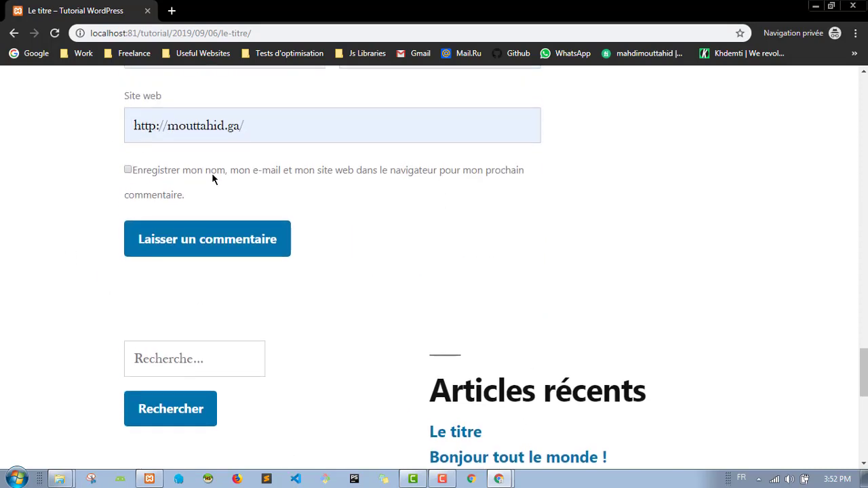
pyautogui.click(197, 257)
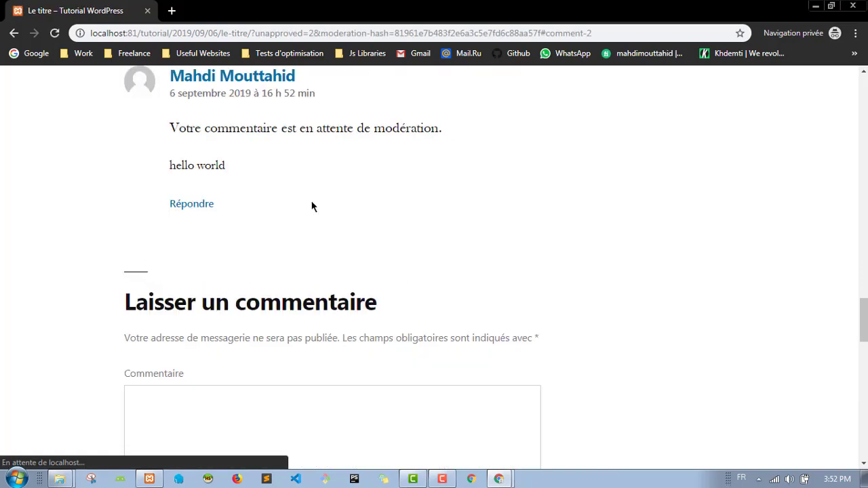
pyautogui.scroll(5, 314, 203)
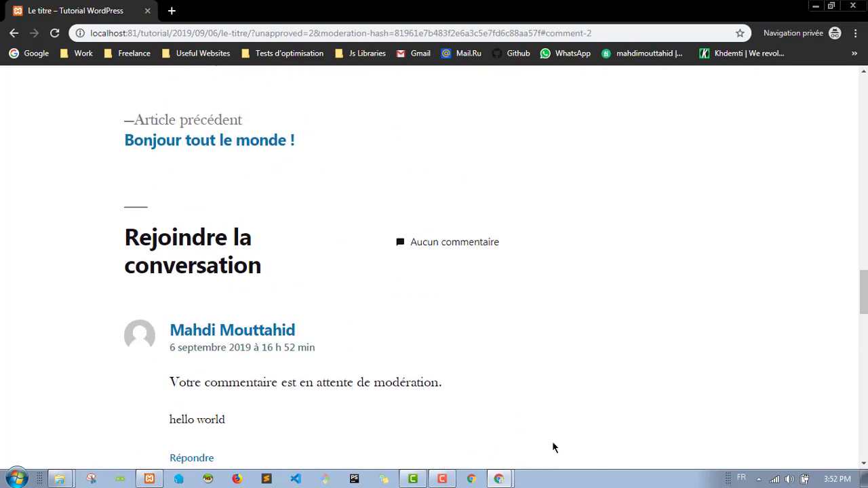
pyautogui.click(499, 479)
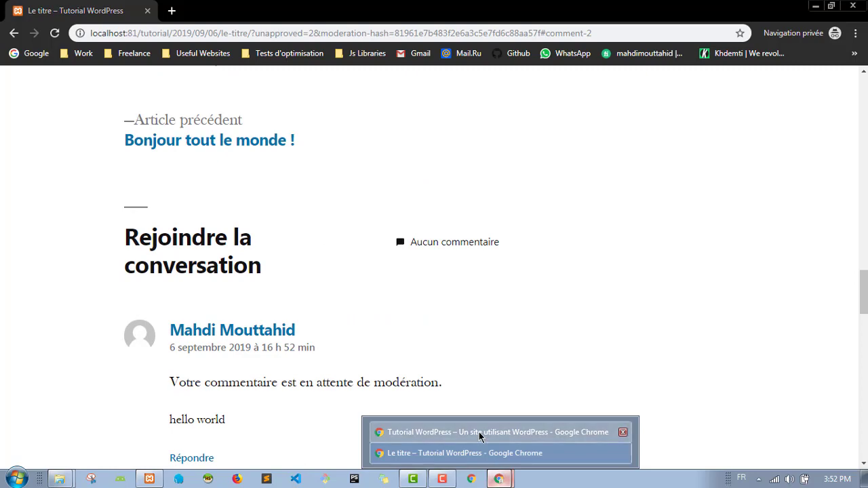
# Step: Return to the admin window's Tableau de bord and expand its Activité box
pyautogui.click(479, 432)
pyautogui.click(82, 11)
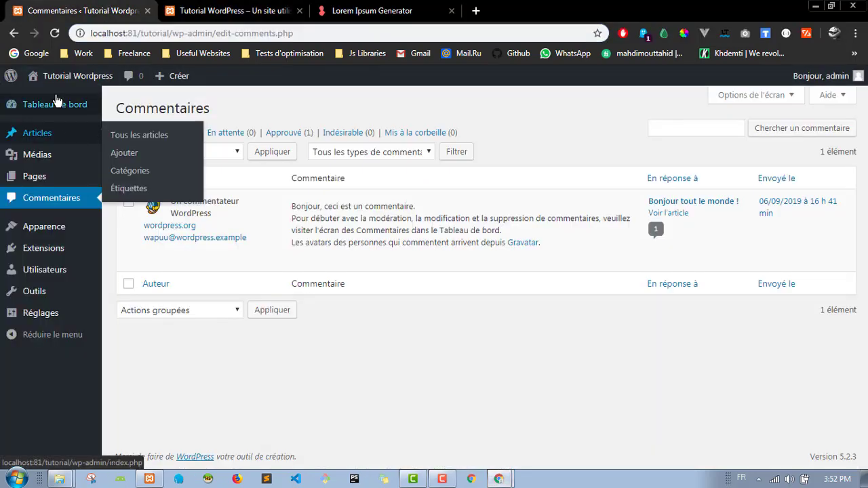
pyautogui.moveTo(49, 83)
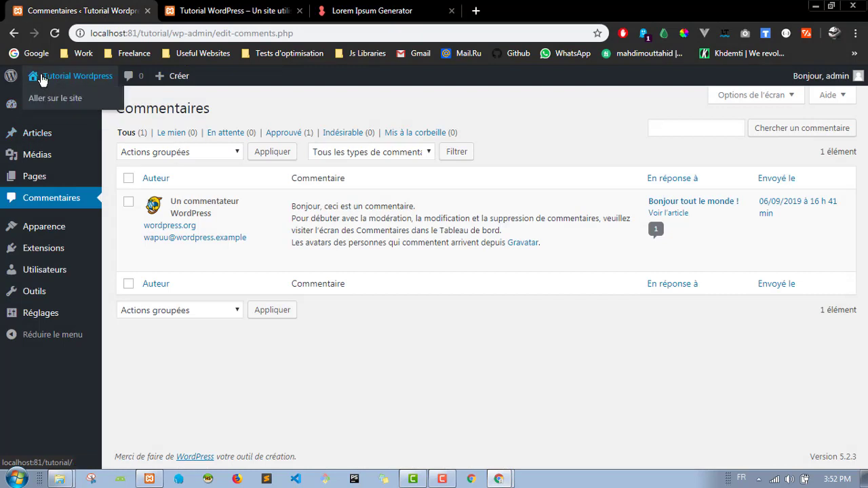
pyautogui.click(76, 80)
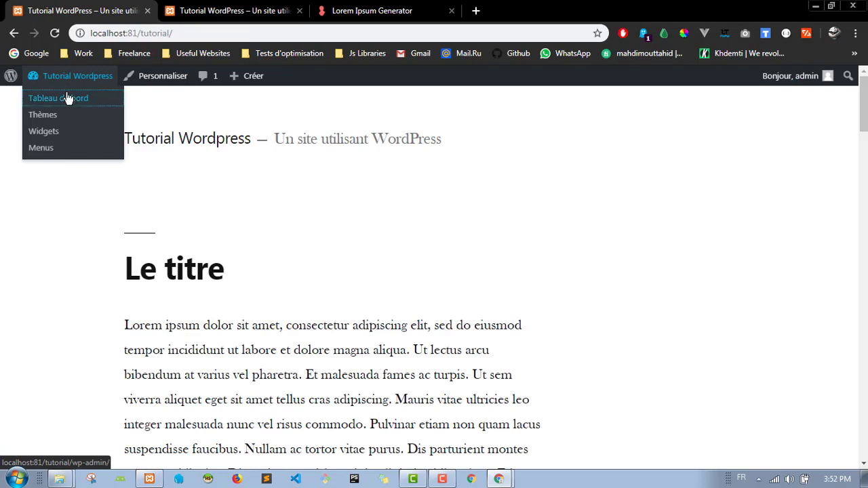
pyautogui.click(66, 97)
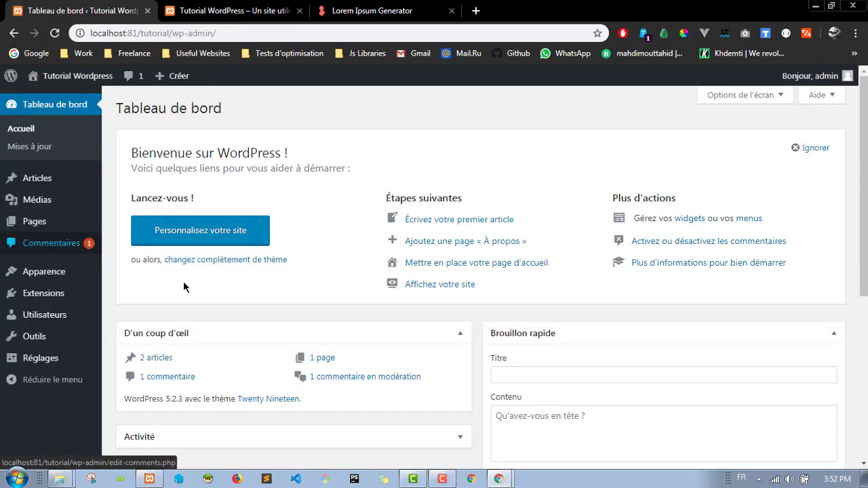
pyautogui.scroll(-5, 293, 255)
pyautogui.scroll(3, 293, 255)
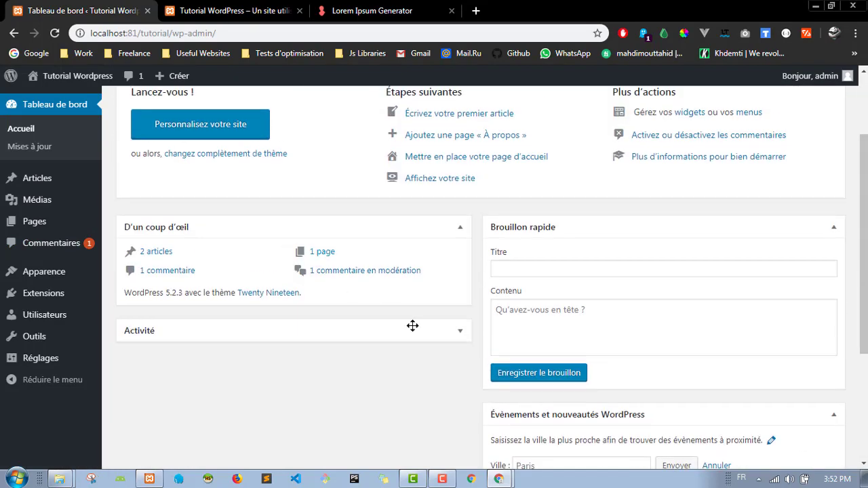
pyautogui.click(420, 328)
pyautogui.scroll(-3, 333, 264)
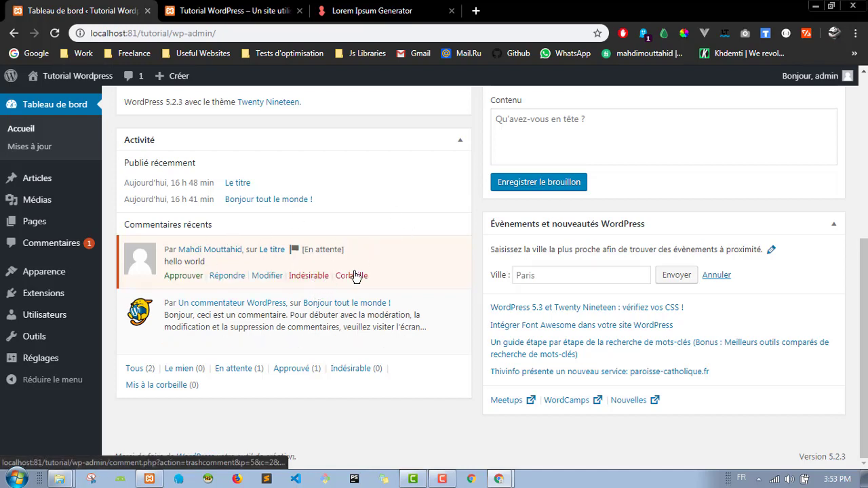
# Step: Open the pending 'hello world' comment for editing, then return to the Commentaires list
pyautogui.click(266, 276)
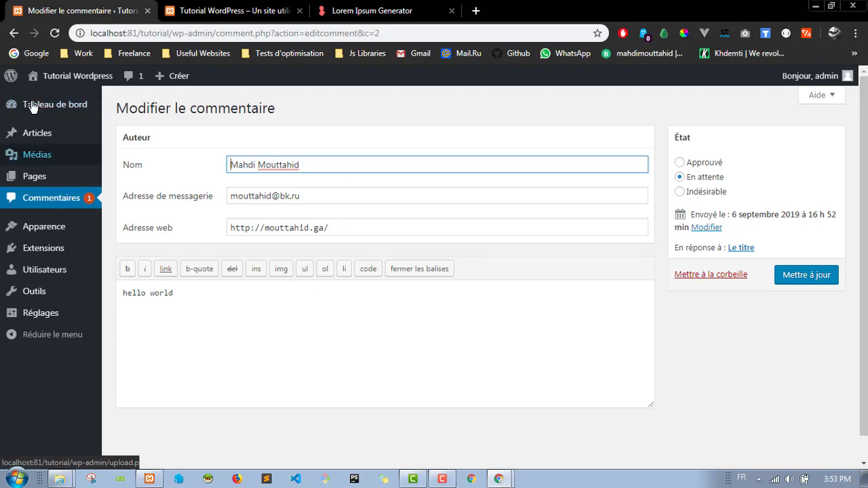
pyautogui.moveTo(58, 109)
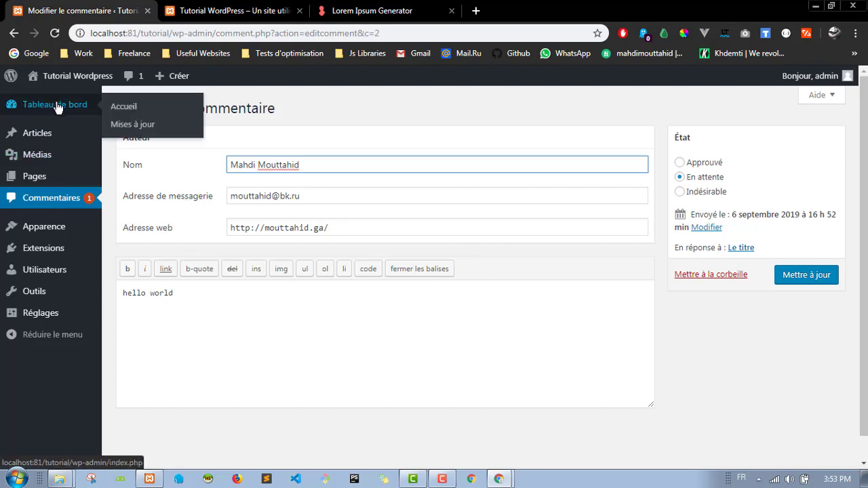
pyautogui.click(66, 203)
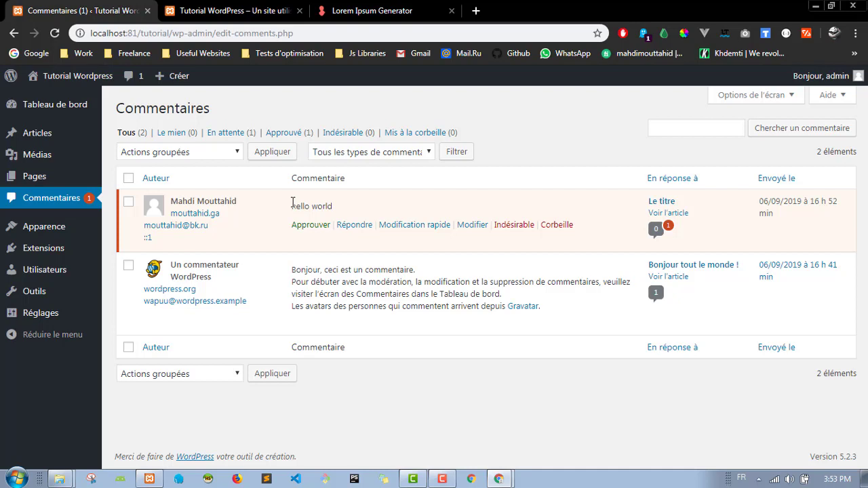
# Step: Open Éditeur de thème from the Apparence menu
pyautogui.moveTo(48, 234)
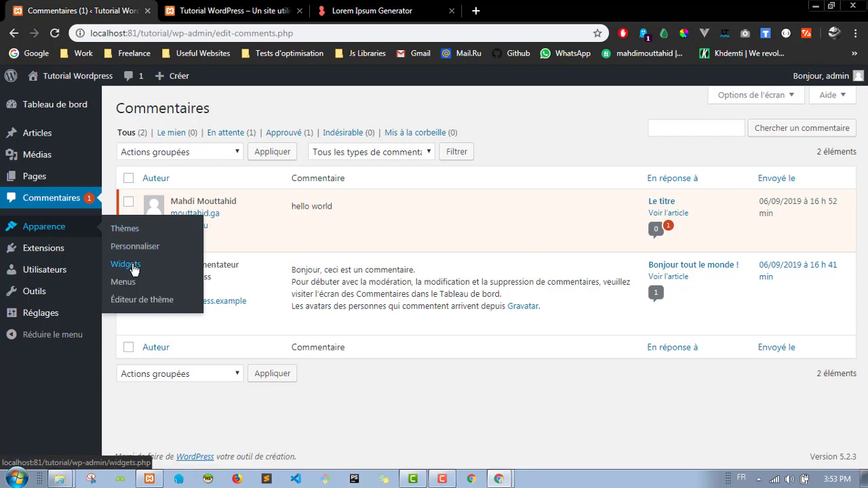
pyautogui.moveTo(70, 227)
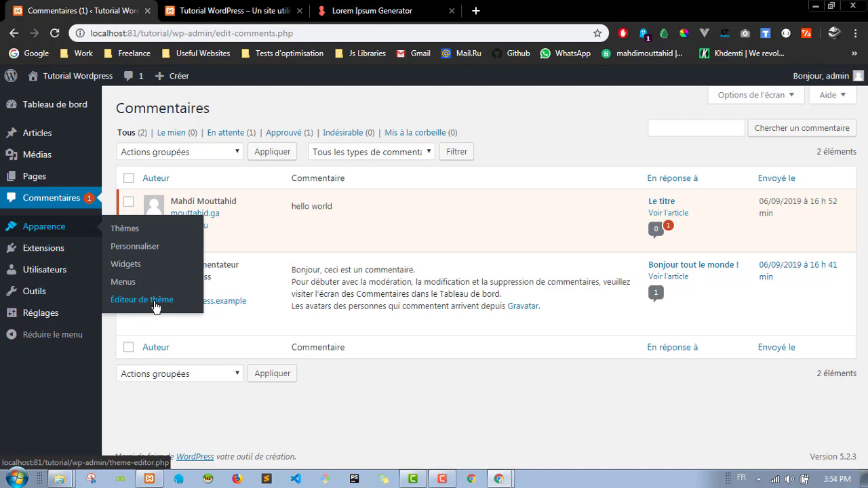
pyautogui.click(155, 307)
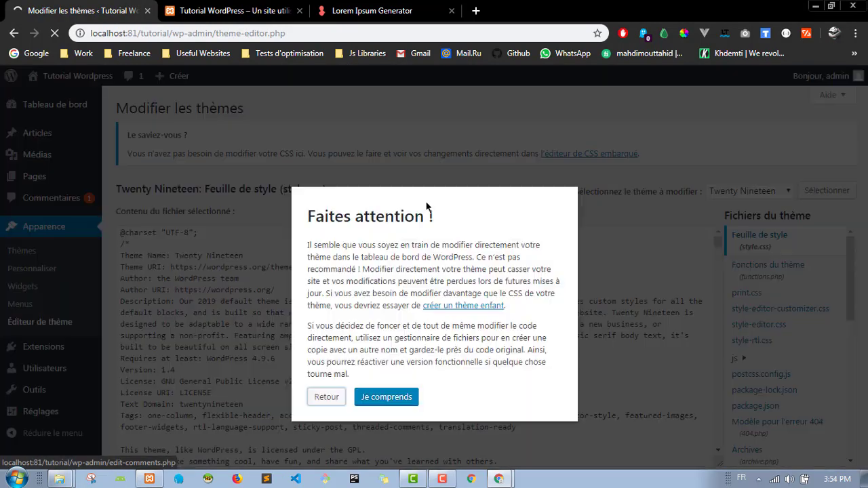
# Step: Dismiss the Je comprends warning and show Twenty Nineteen's functions.php in the editor
pyautogui.click(380, 398)
pyautogui.scroll(-1, 604, 196)
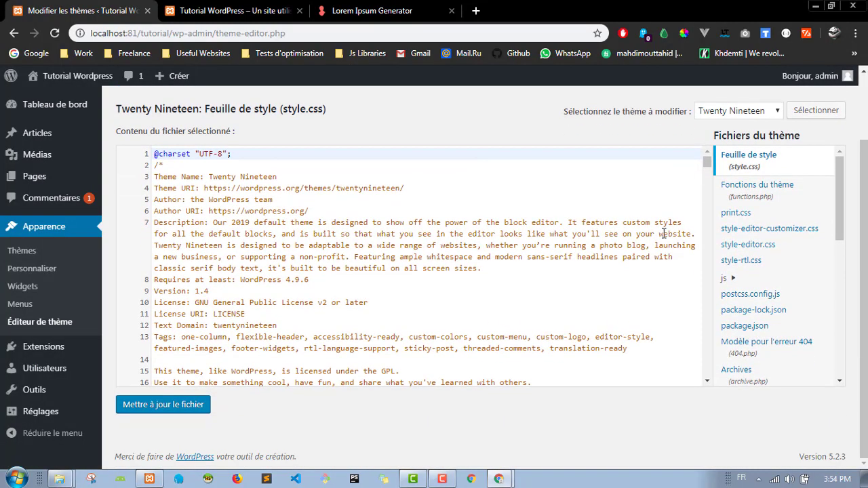
pyautogui.scroll(-5, 783, 231)
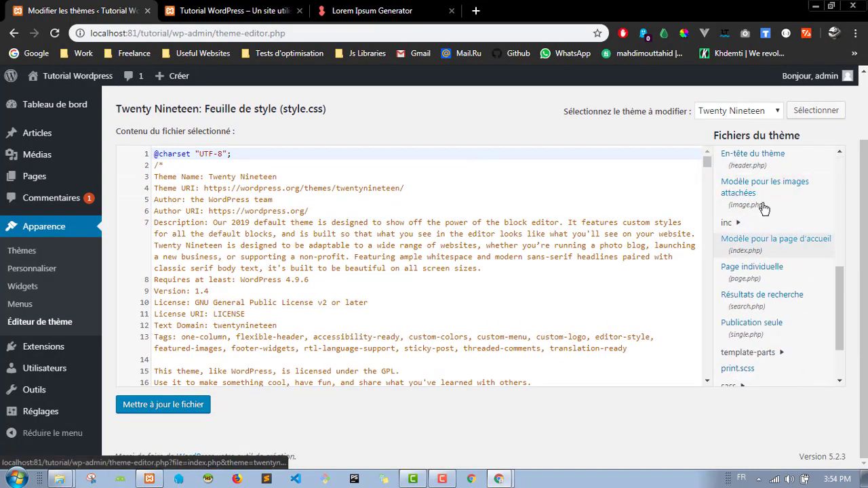
pyautogui.scroll(-6, 764, 207)
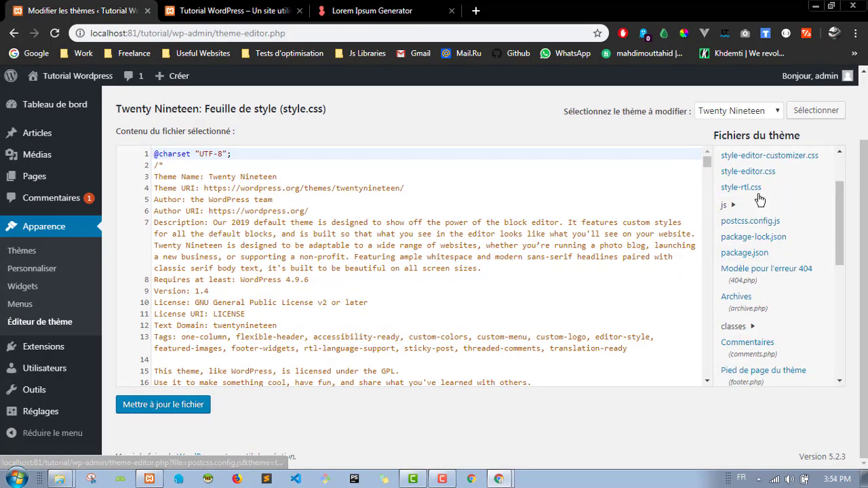
pyautogui.scroll(5, 760, 199)
pyautogui.click(807, 193)
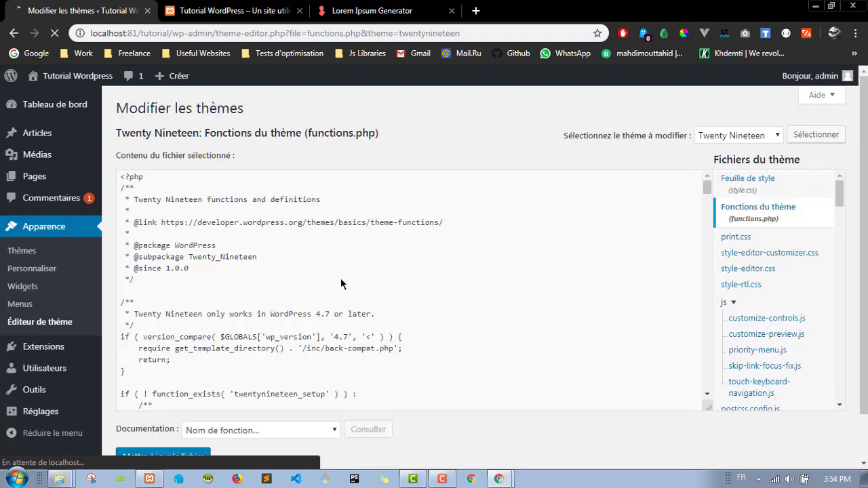
pyautogui.scroll(-20, 387, 235)
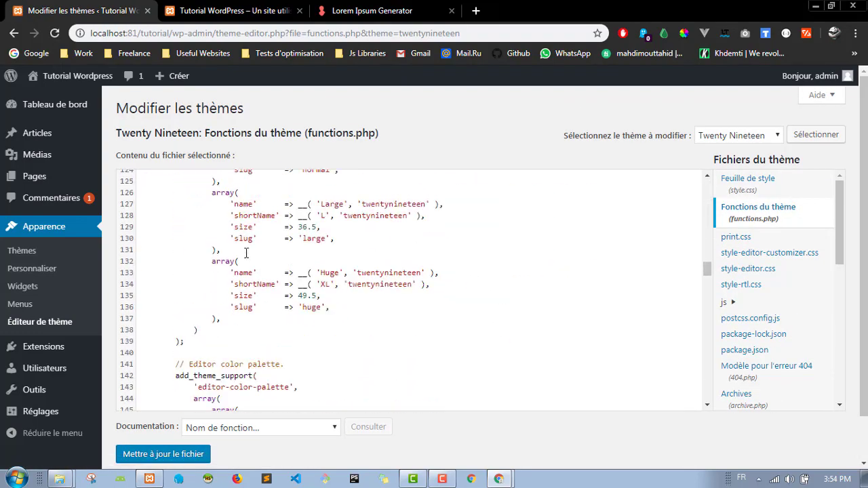
pyautogui.scroll(-14, 407, 242)
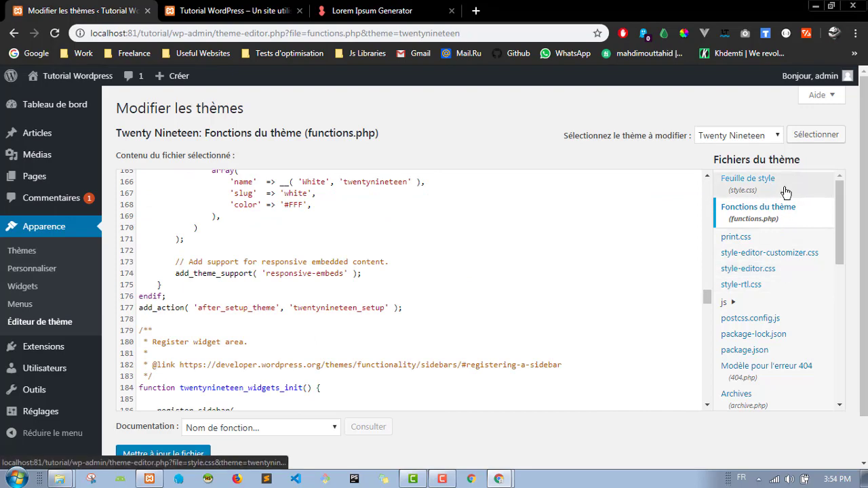
# Step: Show style.css and highlight its header lines from Theme Name to Description
pyautogui.click(784, 193)
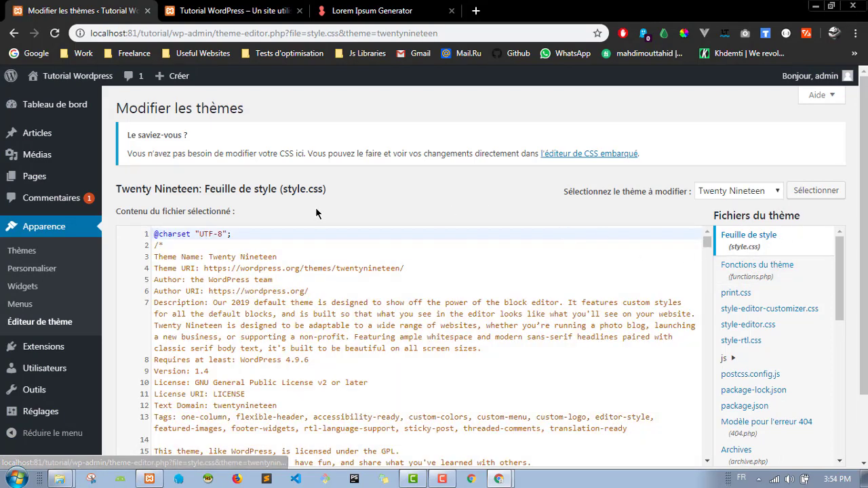
pyautogui.scroll(-2, 316, 212)
pyautogui.scroll(-1, 350, 233)
pyautogui.scroll(-5, 349, 233)
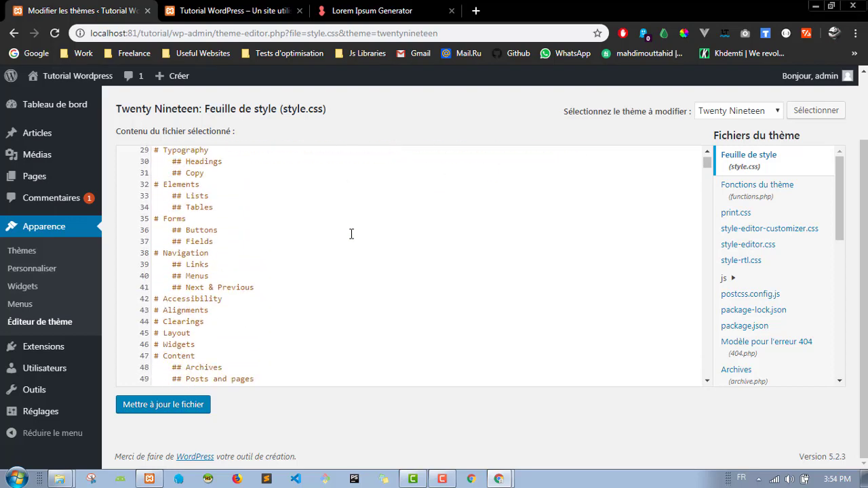
pyautogui.scroll(8, 351, 234)
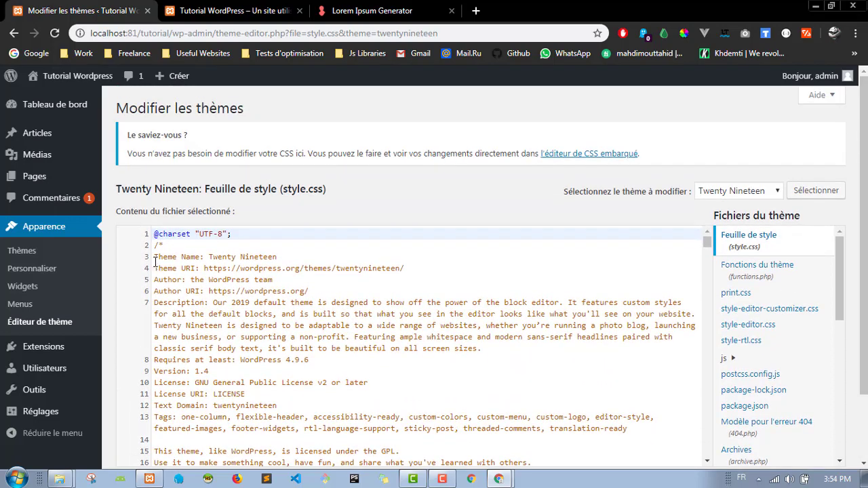
pyautogui.moveTo(155, 257); pyautogui.dragTo(405, 274)
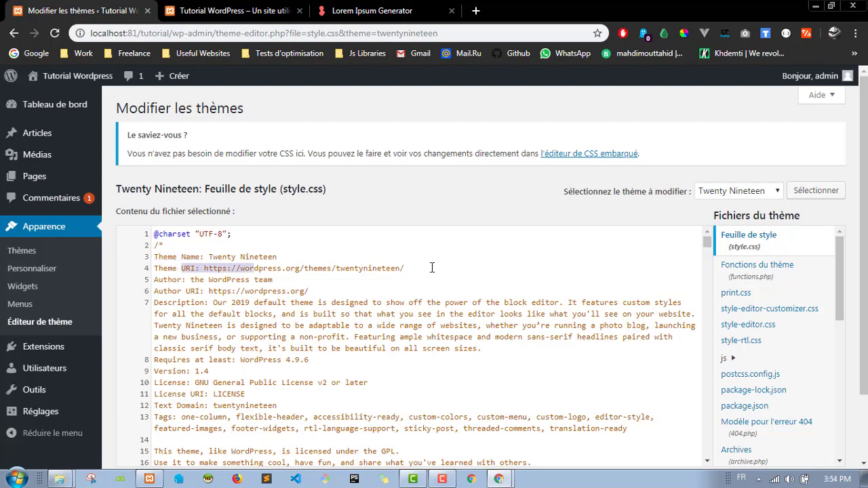
pyautogui.click(432, 268)
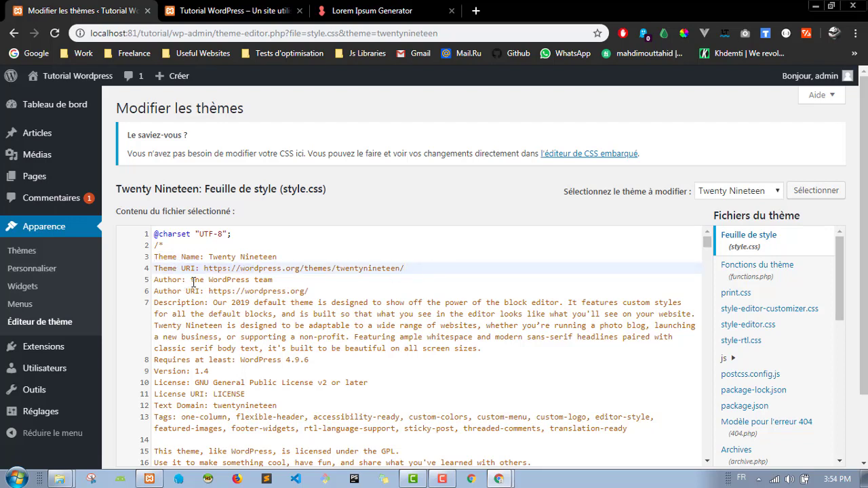
pyautogui.moveTo(192, 280); pyautogui.dragTo(197, 303)
pyautogui.moveTo(317, 337); pyautogui.dragTo(386, 349)
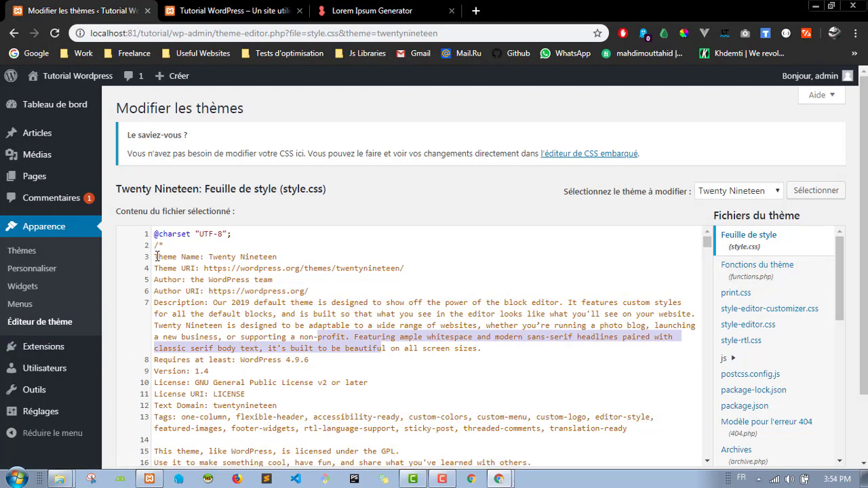
pyautogui.moveTo(155, 257); pyautogui.dragTo(327, 348)
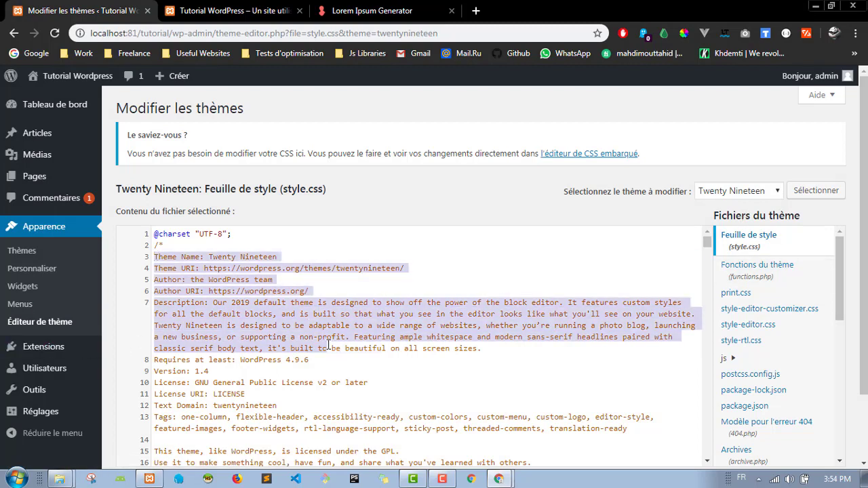
# Step: Open the Thèmes page, view Twenty Nineteen's details, then close the details overlay
pyautogui.click(39, 254)
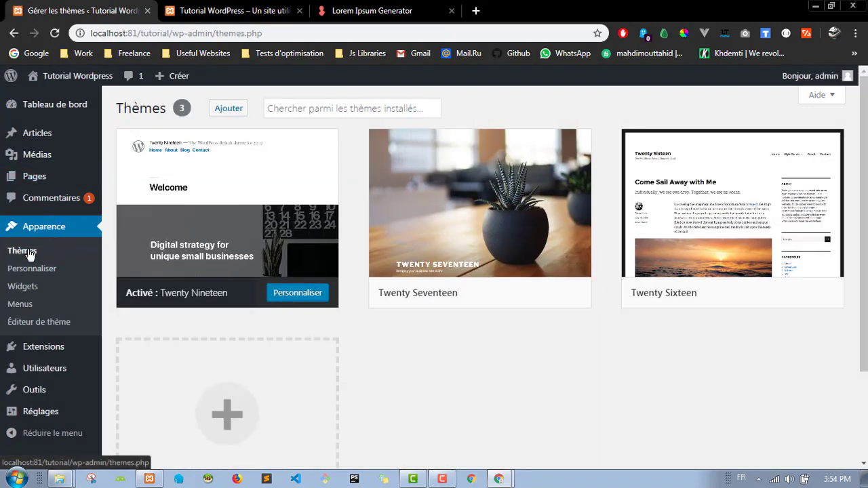
pyautogui.scroll(-2, 440, 319)
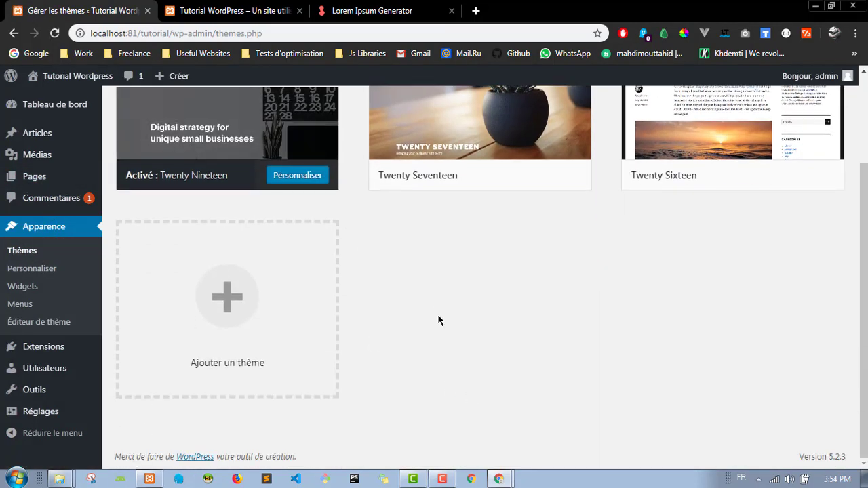
pyautogui.scroll(2, 427, 352)
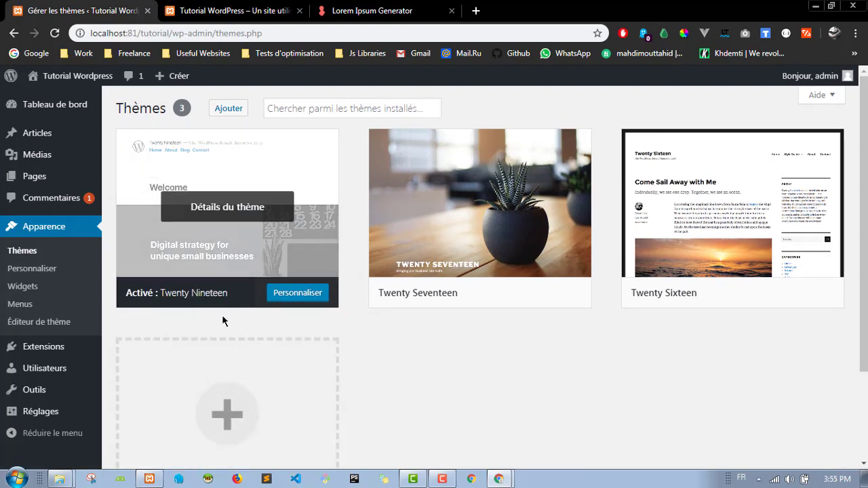
pyautogui.click(228, 210)
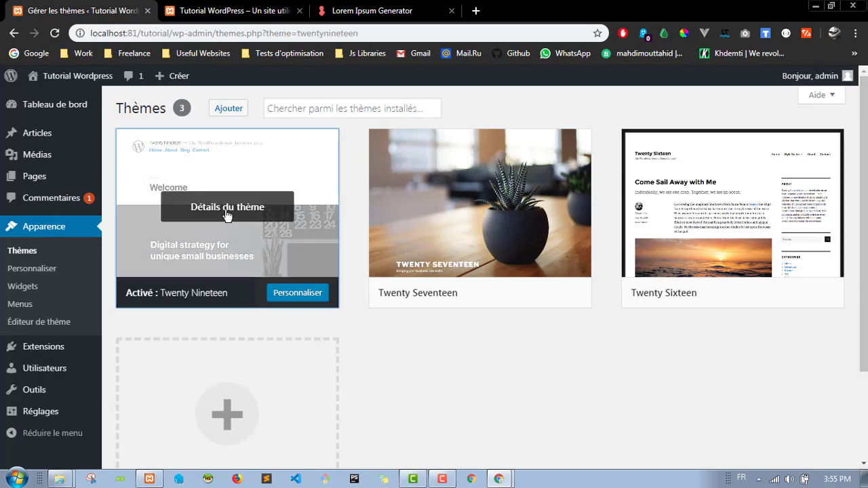
pyautogui.moveTo(534, 180); pyautogui.dragTo(684, 179)
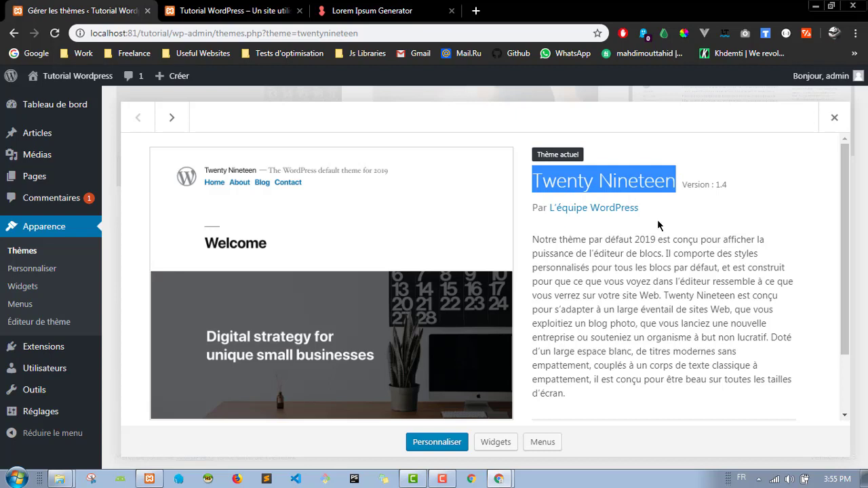
pyautogui.click(712, 215)
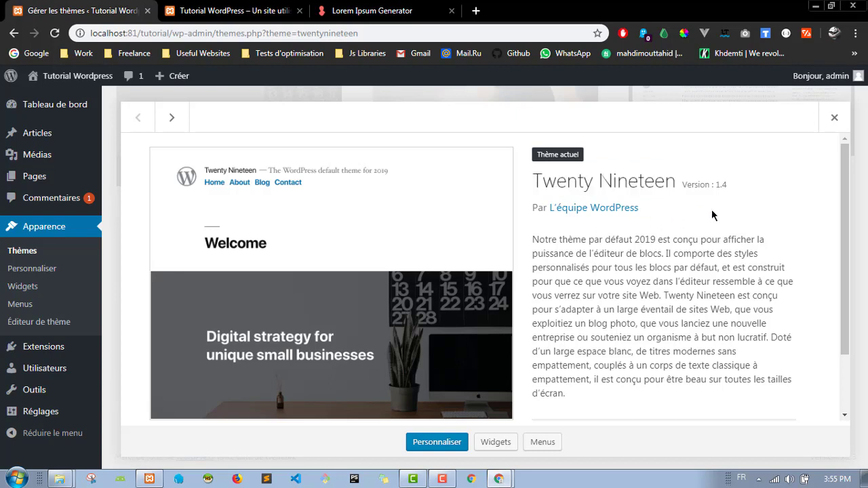
pyautogui.click(835, 119)
pyautogui.scroll(1, 387, 341)
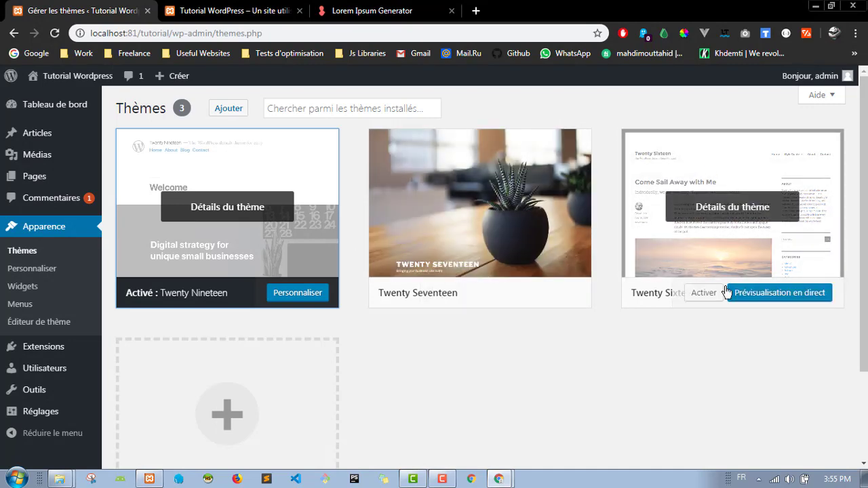
# Step: Activate Twenty Sixteen and reload the front page to preview its layout
pyautogui.click(704, 300)
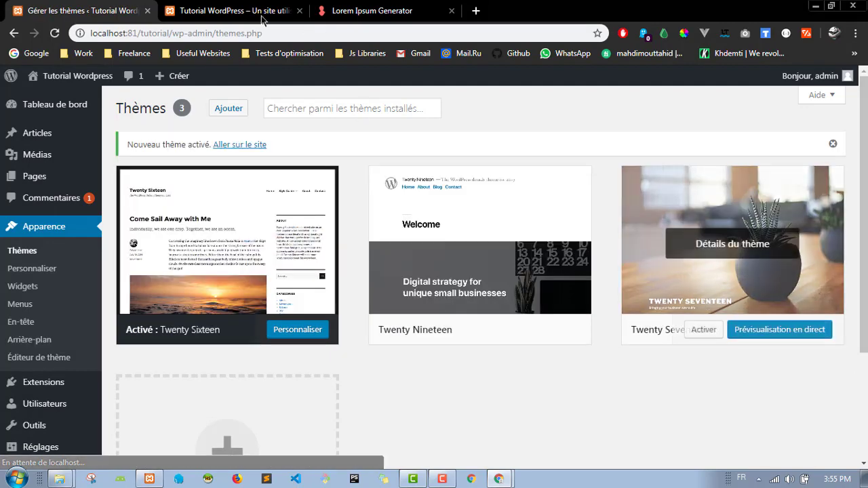
pyautogui.click(262, 18)
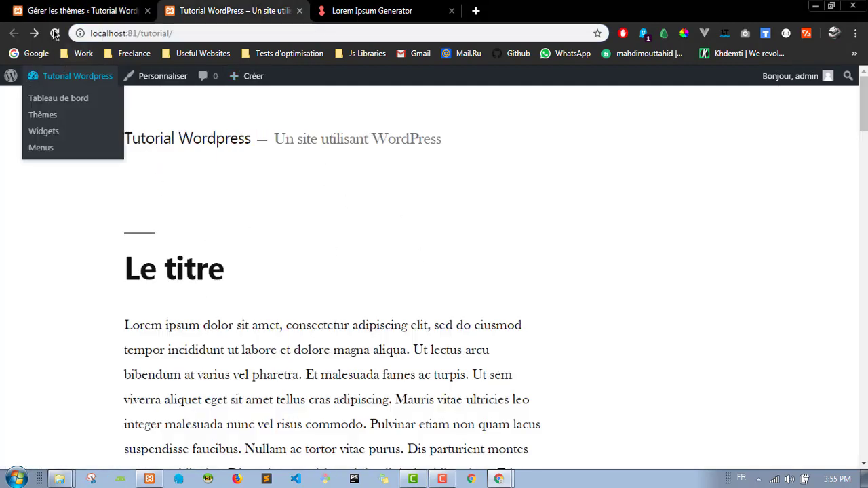
pyautogui.click(54, 32)
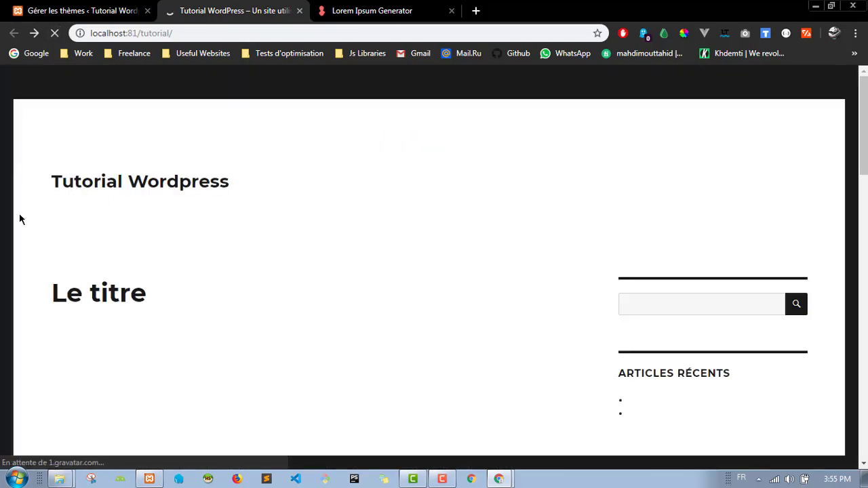
pyautogui.scroll(-15, 571, 104)
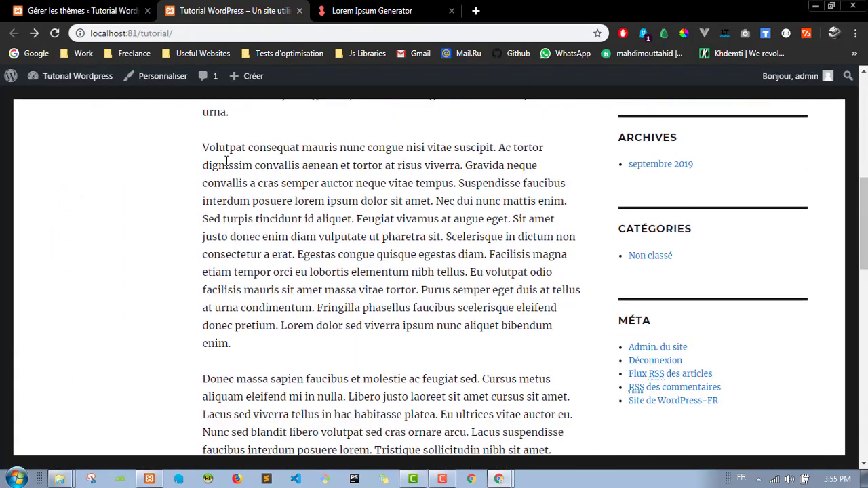
pyautogui.scroll(15, 171, 180)
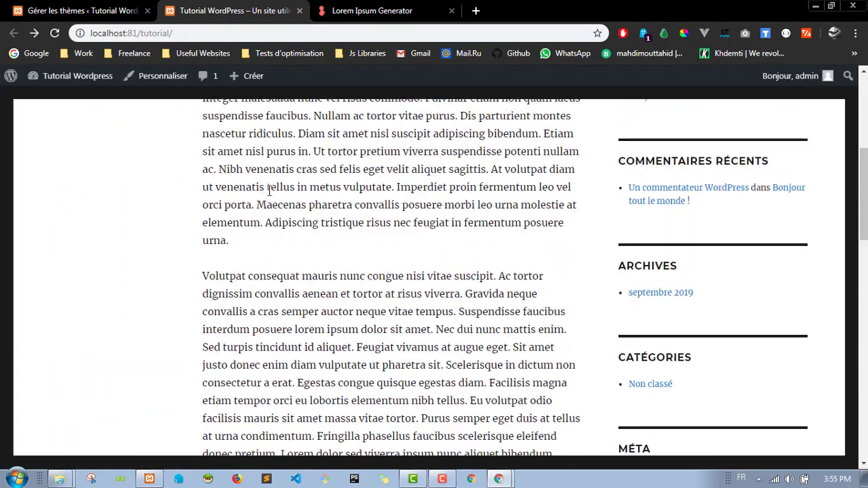
pyautogui.click(136, 10)
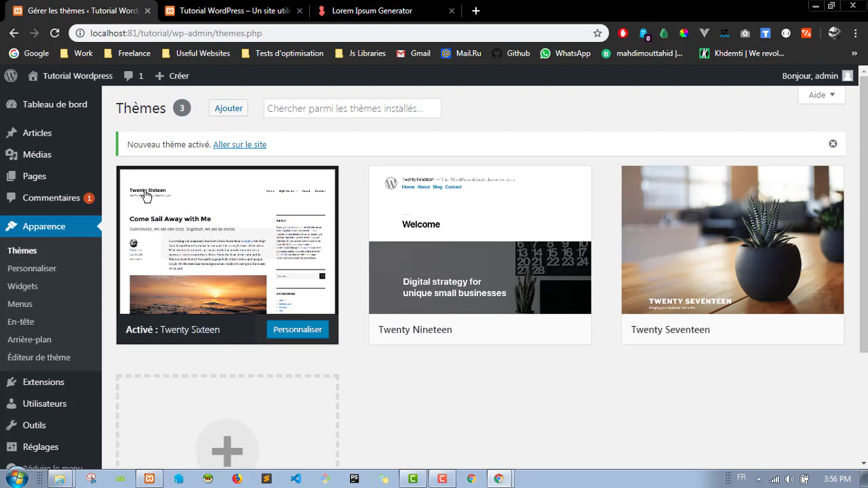
# Step: Browse the featured themes on Ajouter des thèmes, including OceanWP, TheMotion Lite, eStore and Flat
pyautogui.click(232, 113)
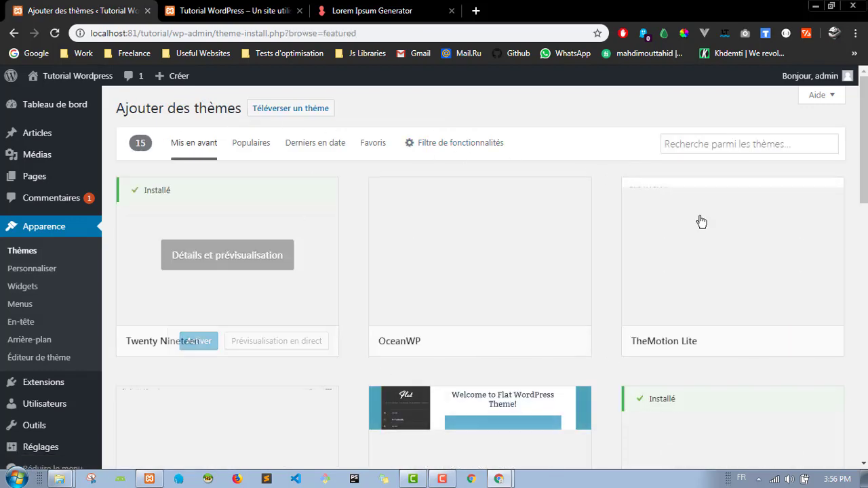
pyautogui.scroll(-2, 591, 163)
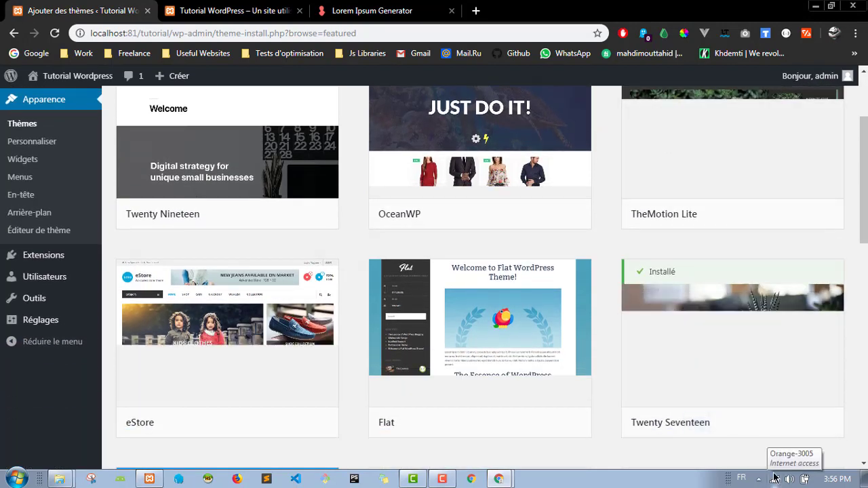
pyautogui.scroll(2, 597, 187)
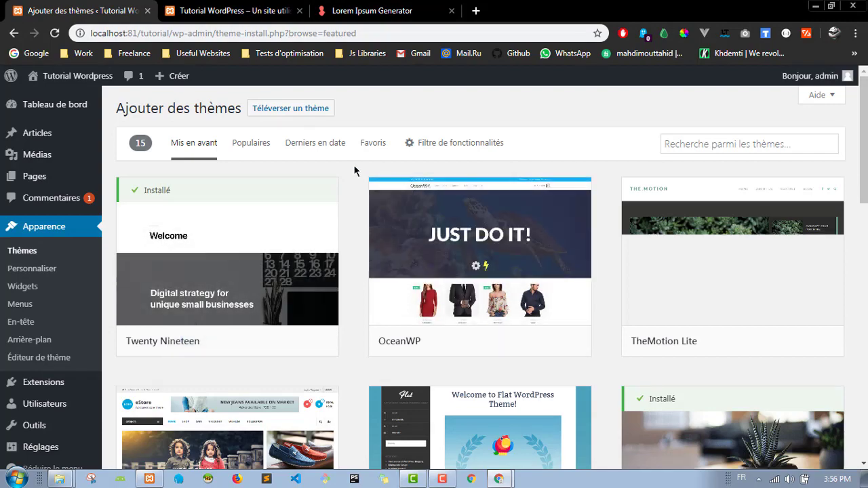
pyautogui.scroll(-2, 358, 175)
pyautogui.scroll(-2, 359, 175)
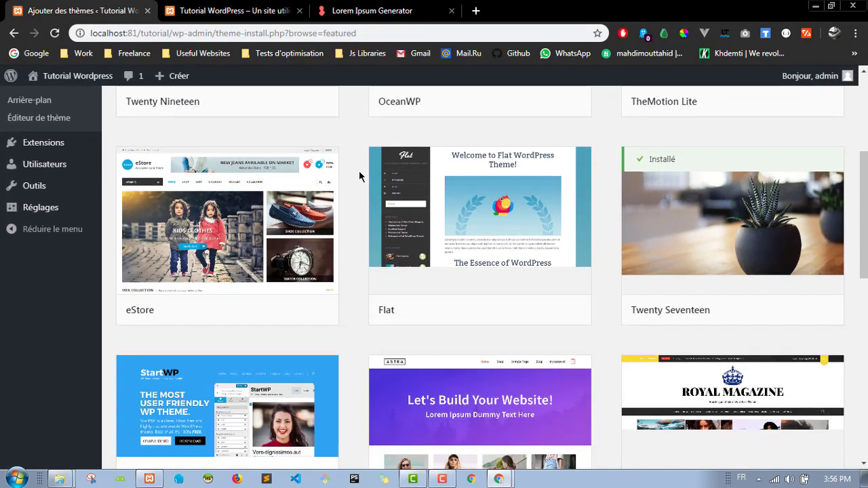
pyautogui.scroll(4, 359, 170)
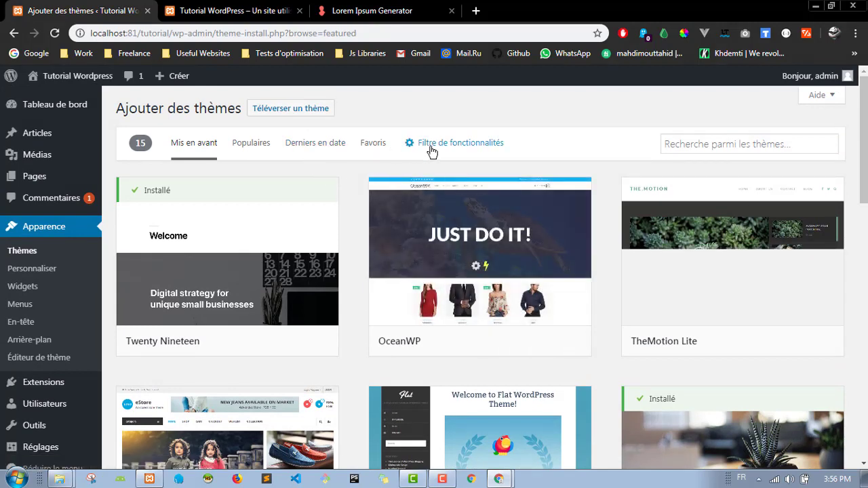
# Step: Filter the theme catalogue by the Blog feature to list 200 themes such as Busiway and Popularis
pyautogui.click(437, 151)
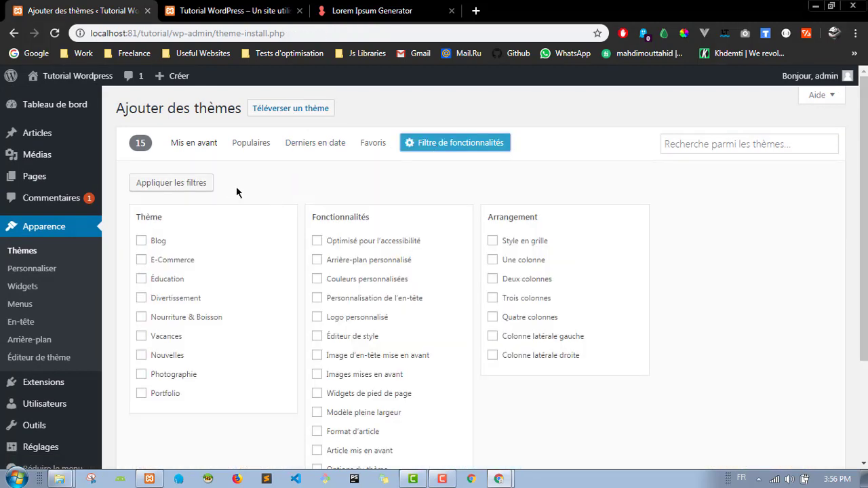
pyautogui.click(141, 242)
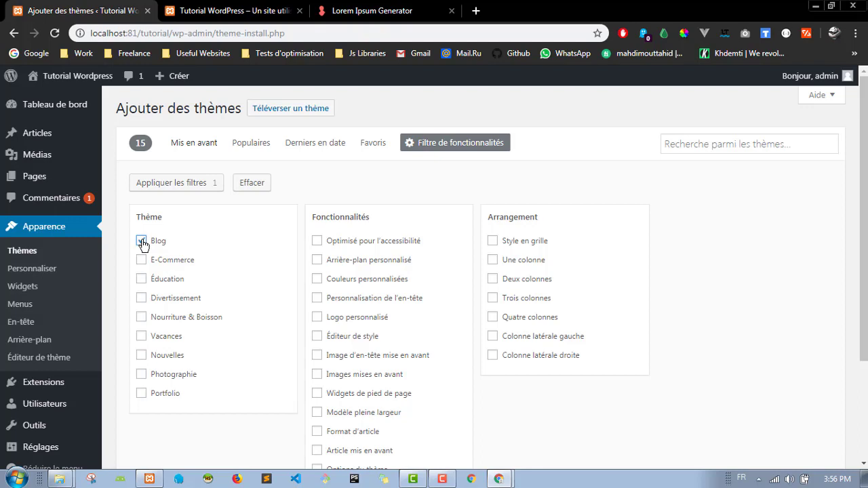
pyautogui.click(142, 241)
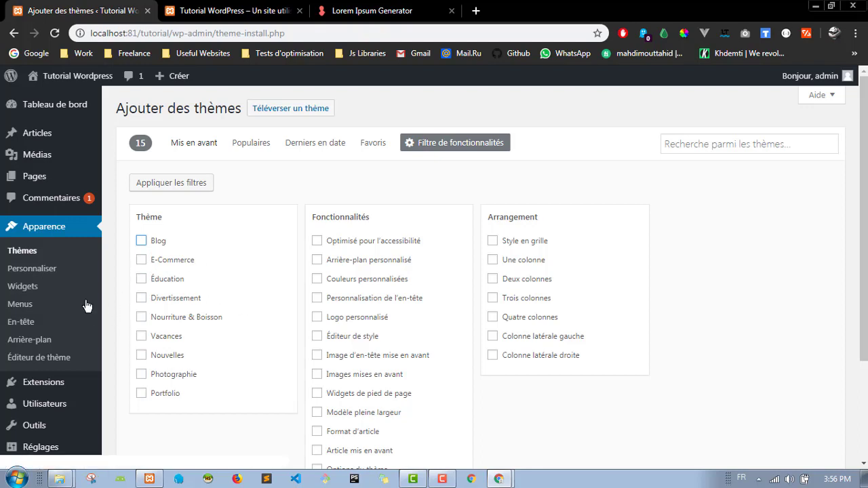
pyautogui.scroll(-1, 407, 289)
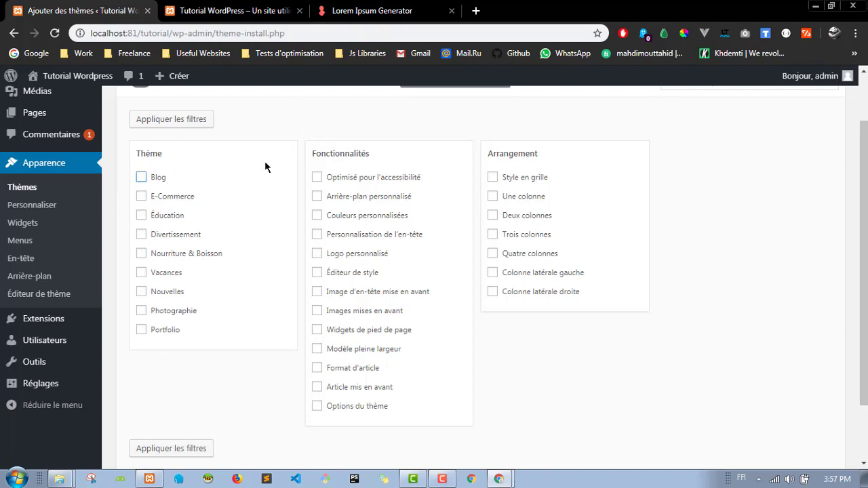
pyautogui.click(154, 181)
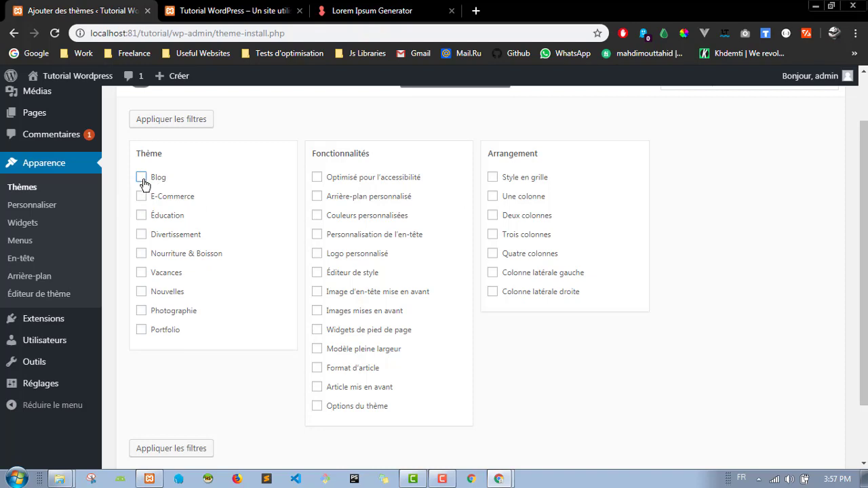
pyautogui.click(192, 121)
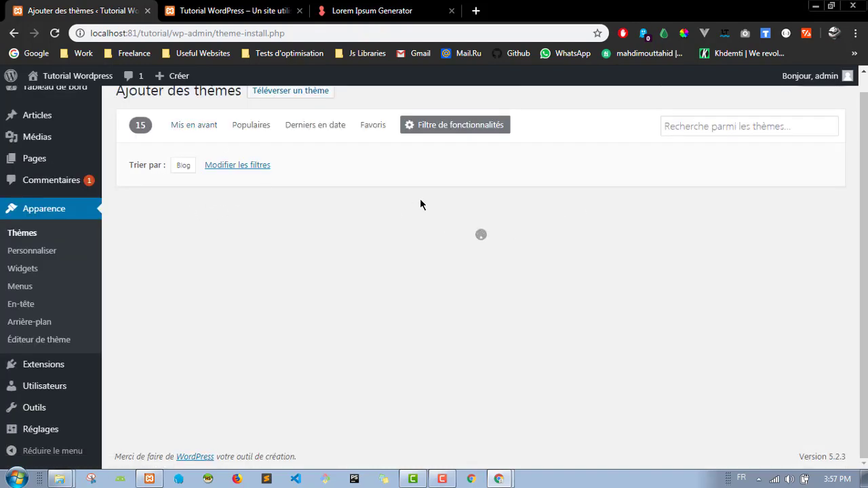
pyautogui.scroll(-1, 419, 198)
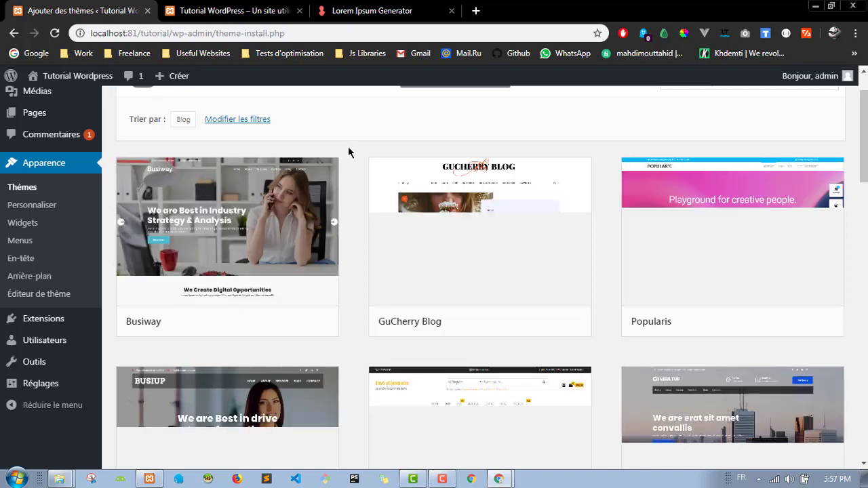
pyautogui.moveTo(259, 235)
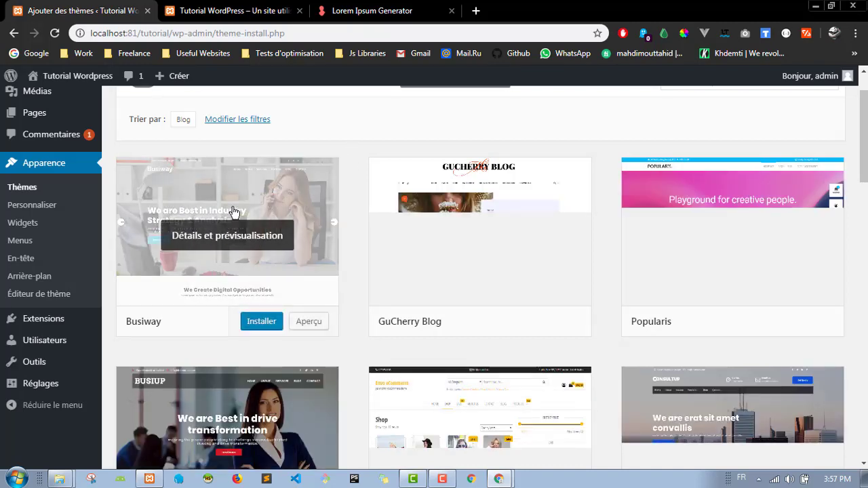
pyautogui.scroll(-5, 343, 258)
pyautogui.scroll(6, 350, 271)
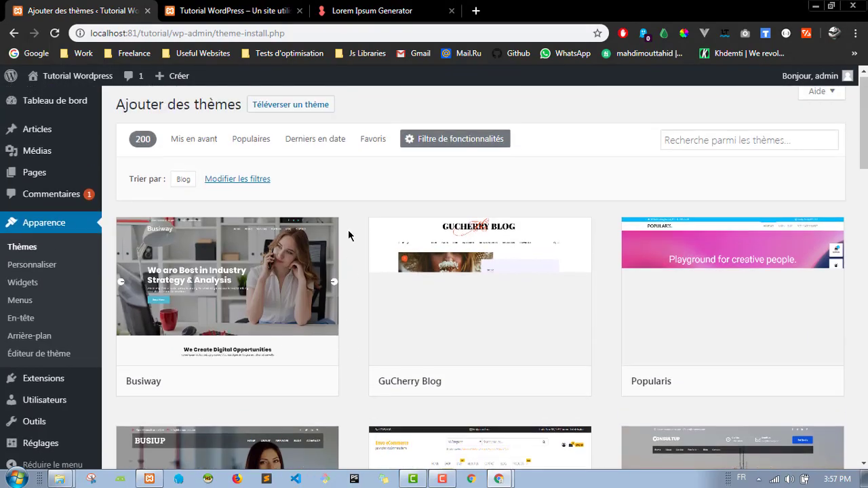
# Step: Try installing the Busiway theme from the Blog results, which ends in an installation failure notice
pyautogui.moveTo(281, 349)
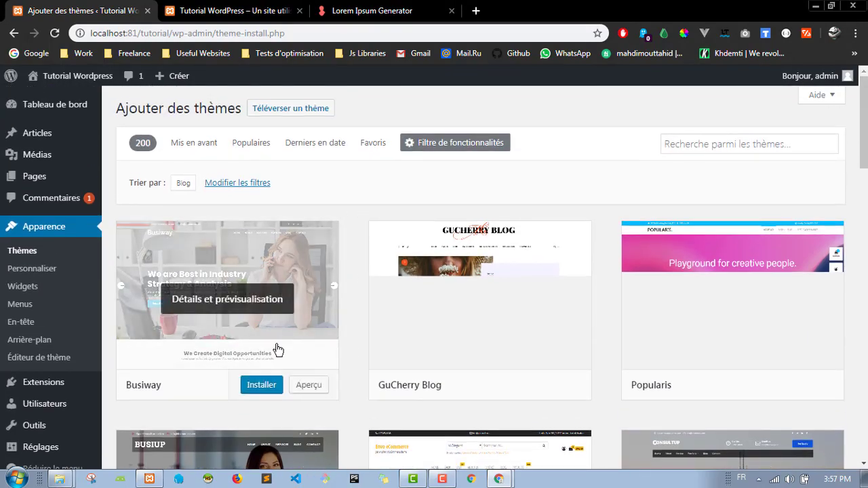
pyautogui.click(262, 385)
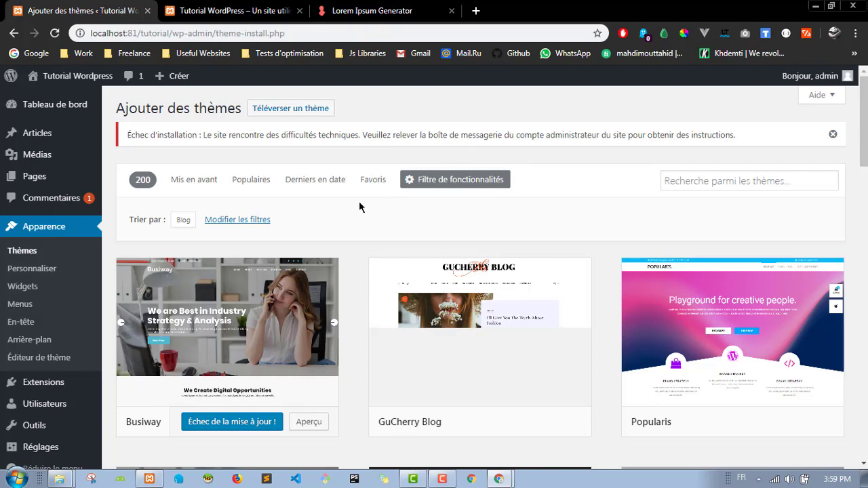
pyautogui.scroll(-1, 364, 259)
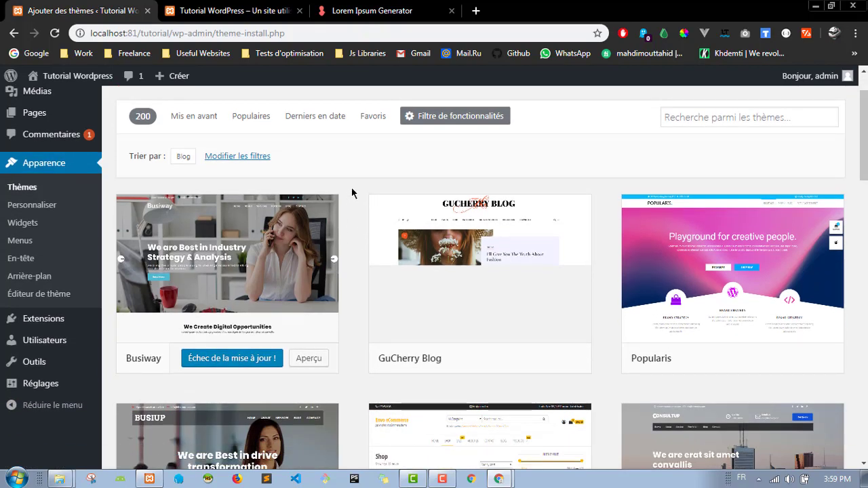
pyautogui.moveTo(127, 228)
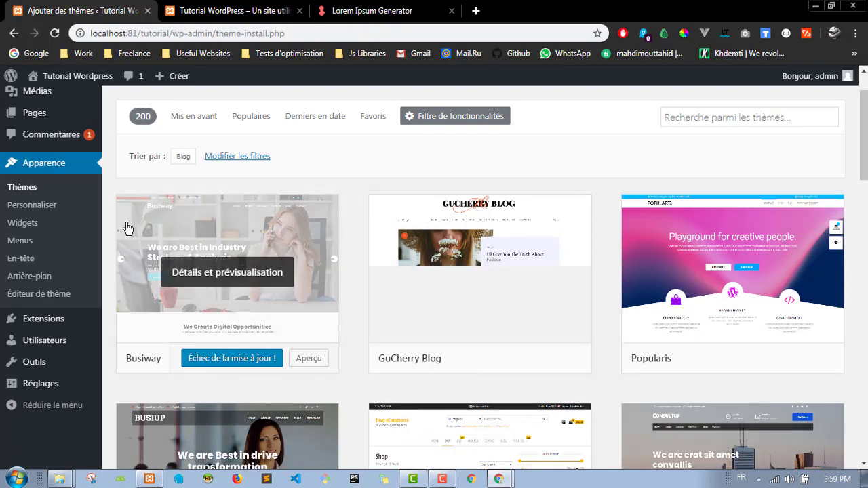
pyautogui.scroll(1, 355, 203)
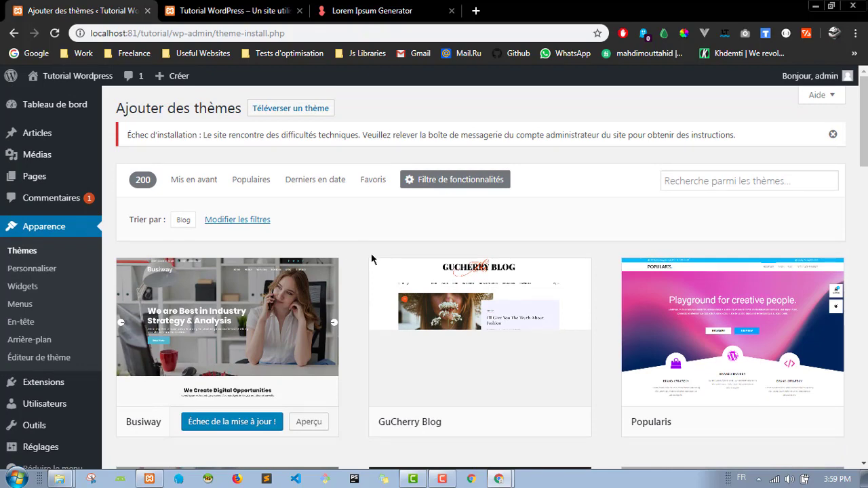
pyautogui.scroll(-2, 352, 256)
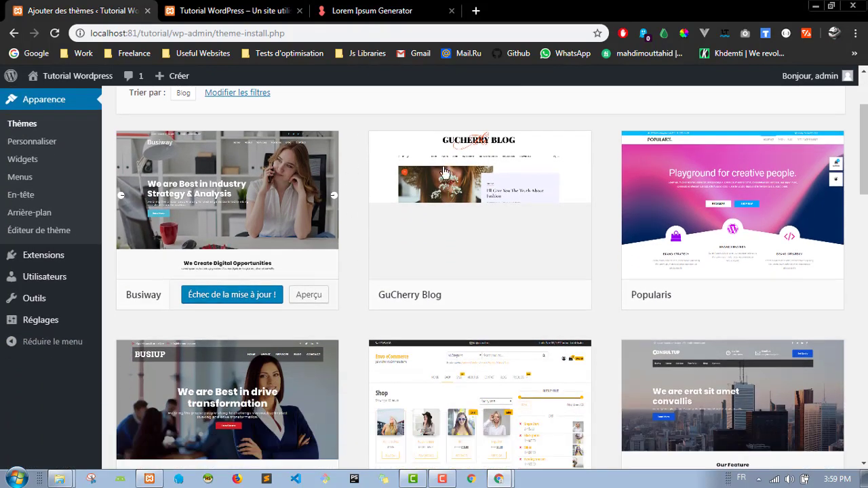
pyautogui.scroll(2, 346, 245)
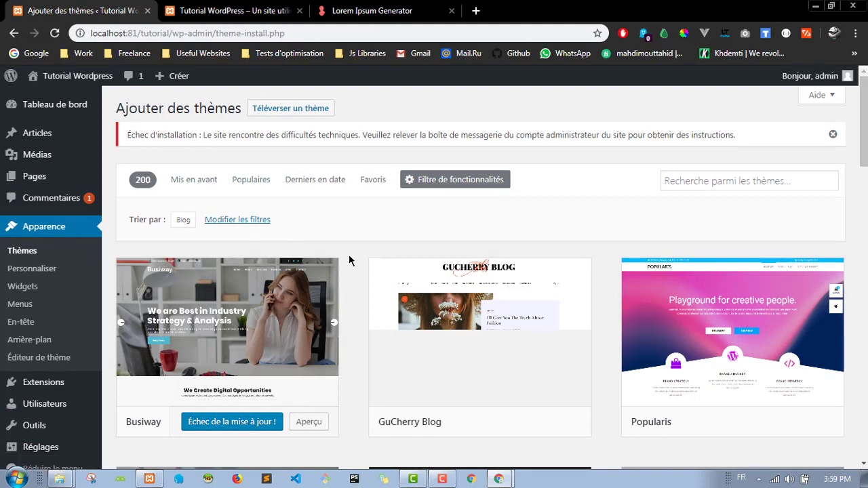
pyautogui.scroll(-1, 358, 284)
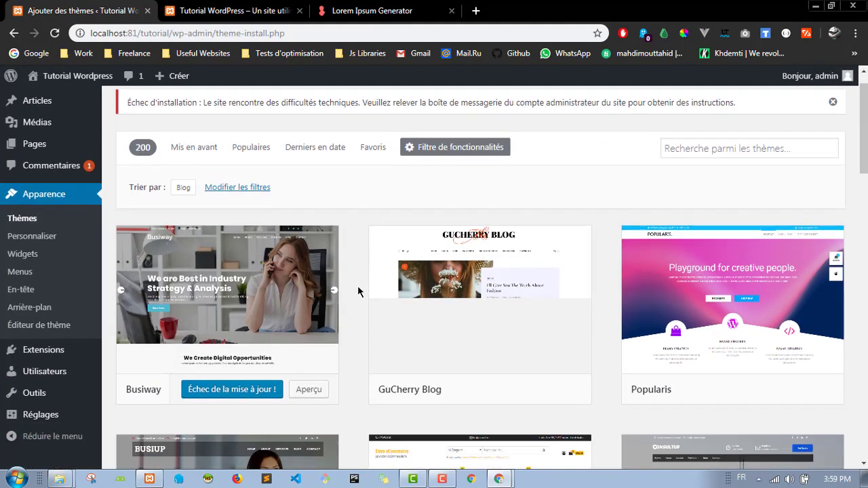
pyautogui.scroll(-1, 357, 285)
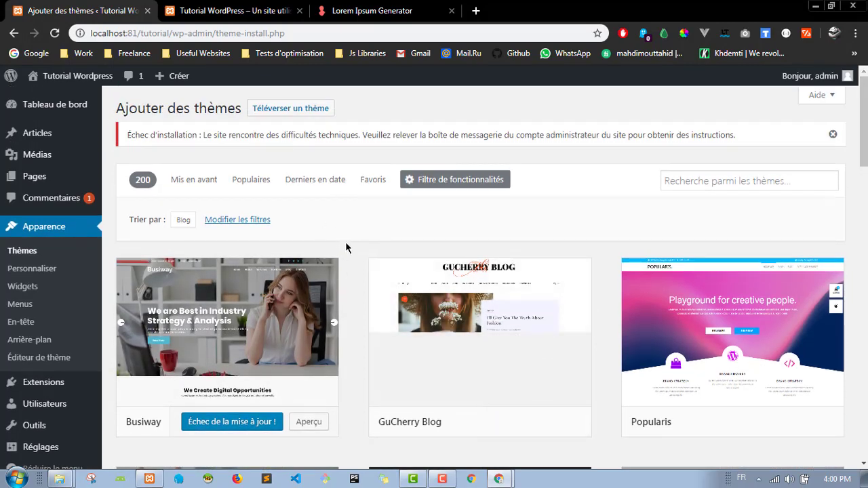
pyautogui.scroll(-1, 346, 242)
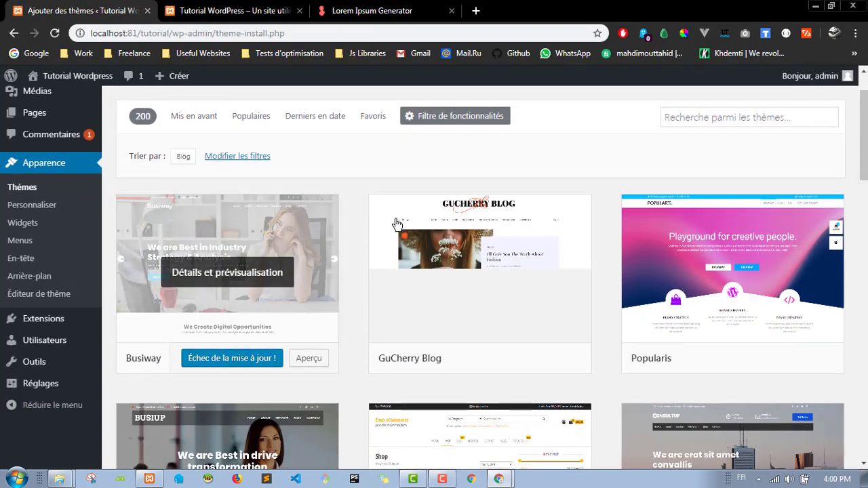
pyautogui.scroll(1, 353, 198)
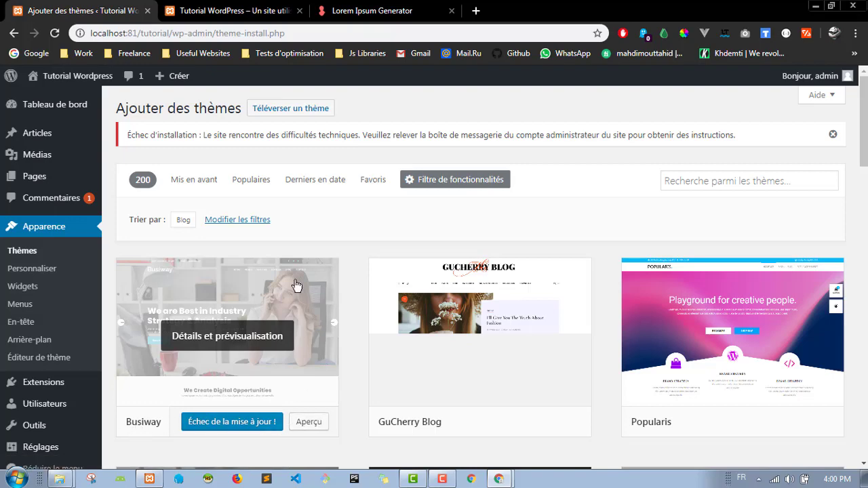
# Step: Open Busiway's details preview and select its whole description paragraph
pyautogui.click(222, 326)
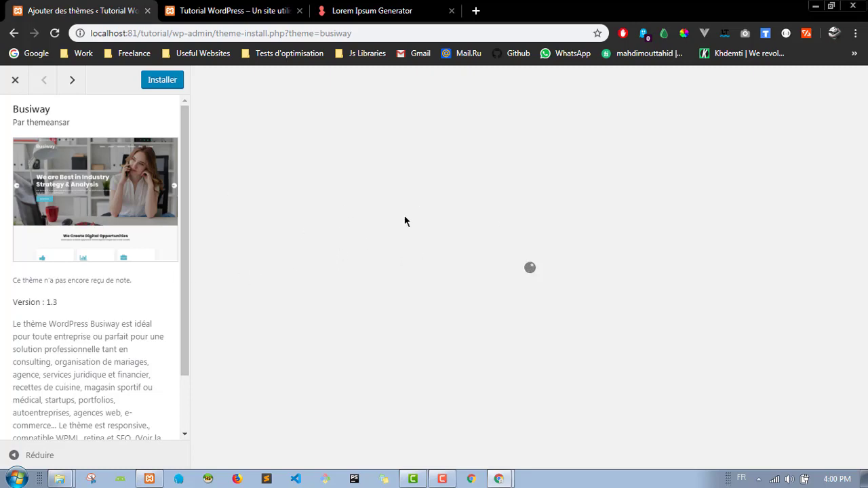
pyautogui.scroll(-3, 586, 232)
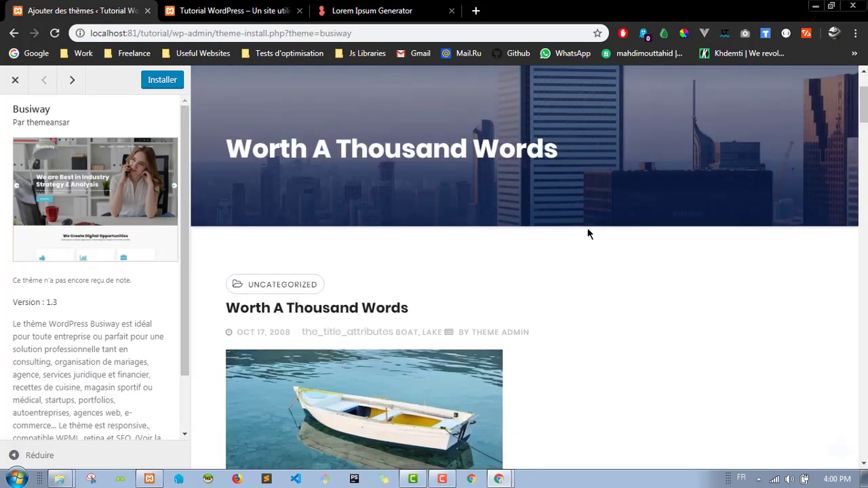
pyautogui.scroll(-2, 315, 302)
pyautogui.scroll(-1, 83, 395)
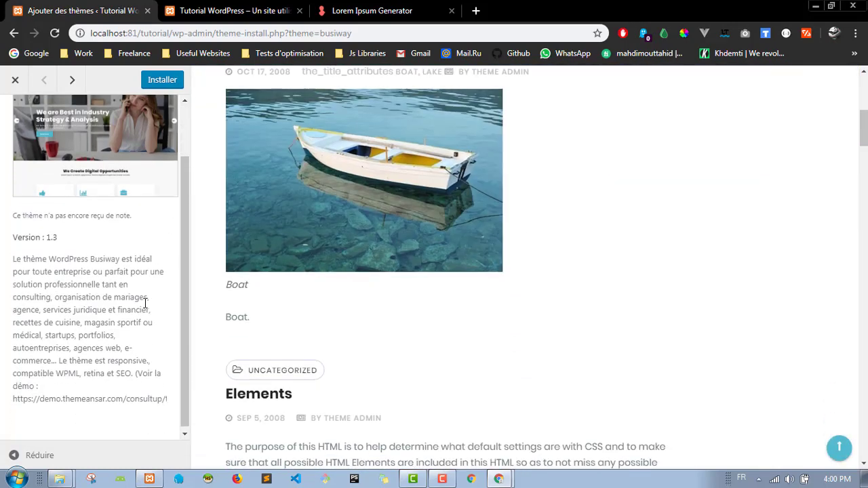
pyautogui.tripleClick(78, 395)
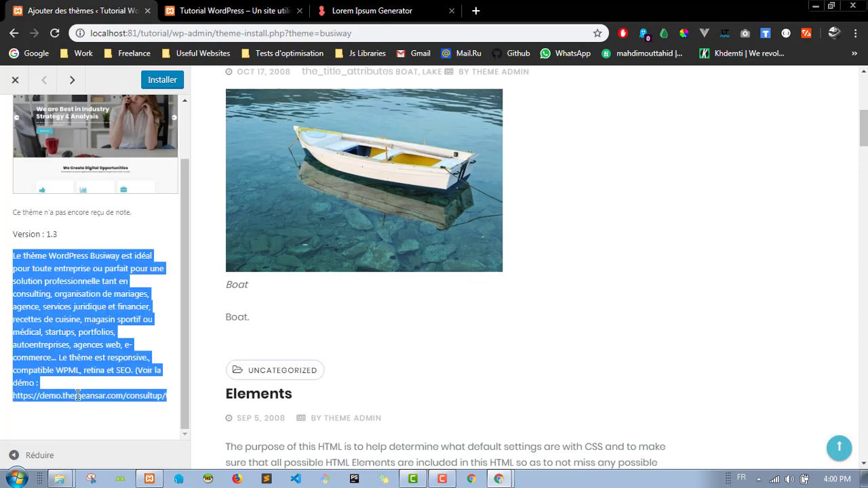
# Step: On the site front-page tab, start a browser search for 'wordpress themes'
pyautogui.click(253, 12)
pyautogui.click(250, 32)
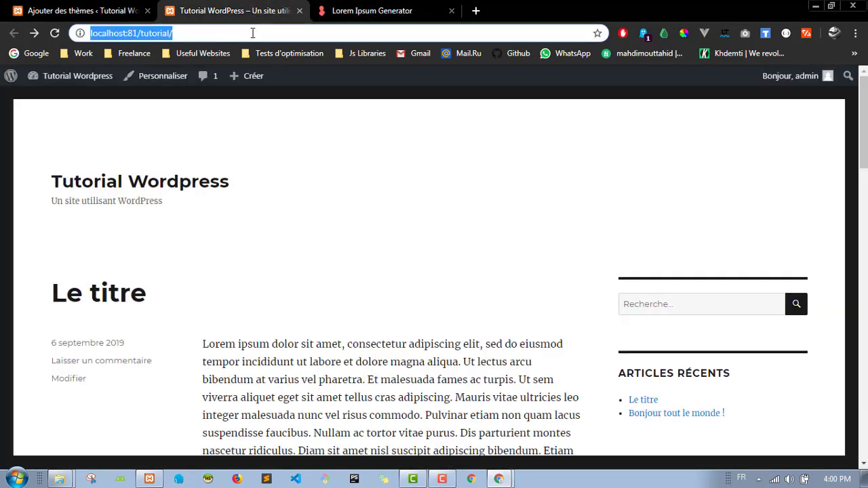
pyautogui.write('wordpress them')
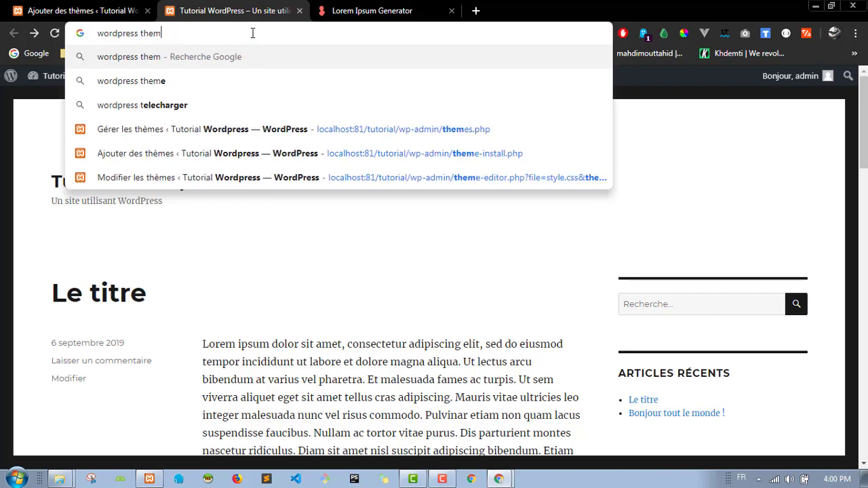
pyautogui.write('es')
# Step: Open the WordPress.org themes directory from the search and filter it to Blog themes
pyautogui.press('Return')
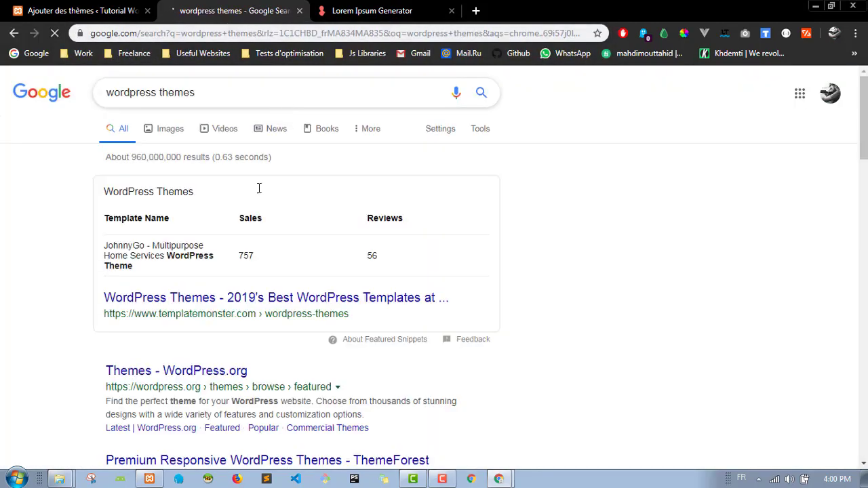
pyautogui.scroll(-1, 95, 322)
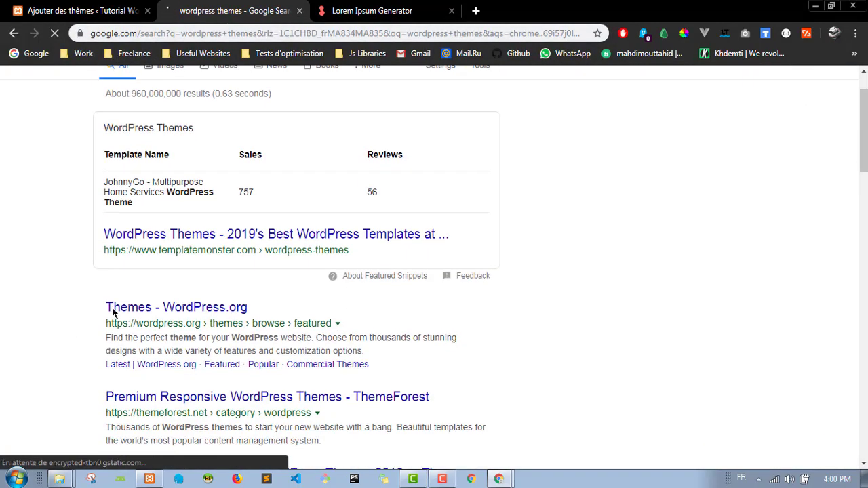
pyautogui.click(164, 314)
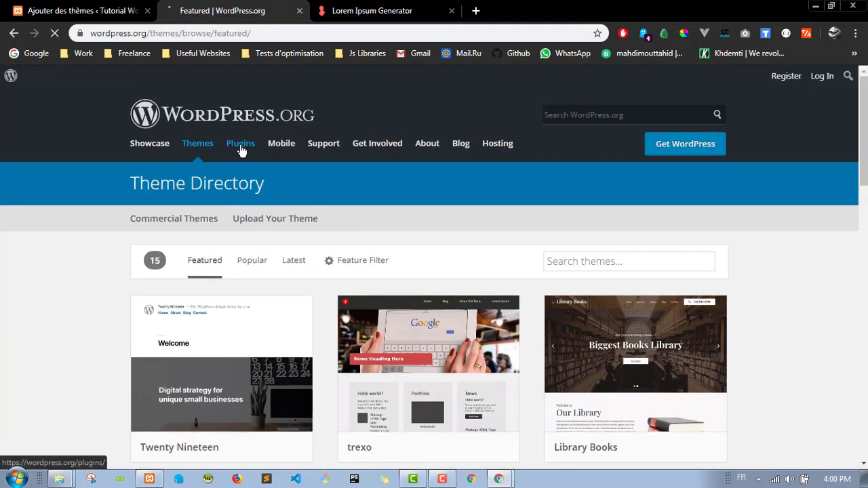
pyautogui.click(341, 266)
pyautogui.scroll(-2, 256, 299)
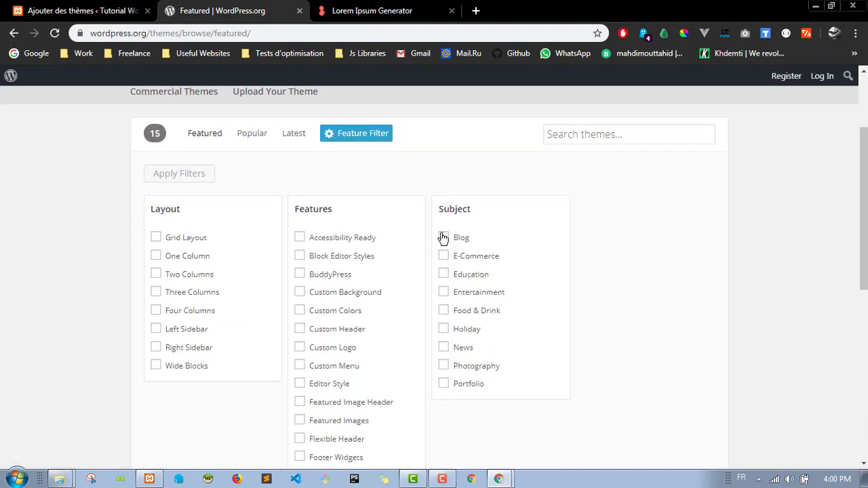
pyautogui.click(443, 238)
pyautogui.click(210, 175)
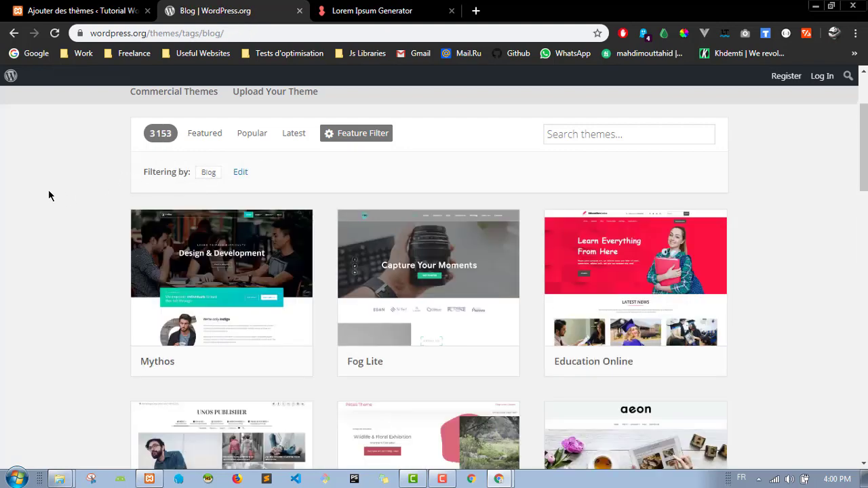
pyautogui.scroll(-1, 96, 239)
pyautogui.scroll(-3, 95, 246)
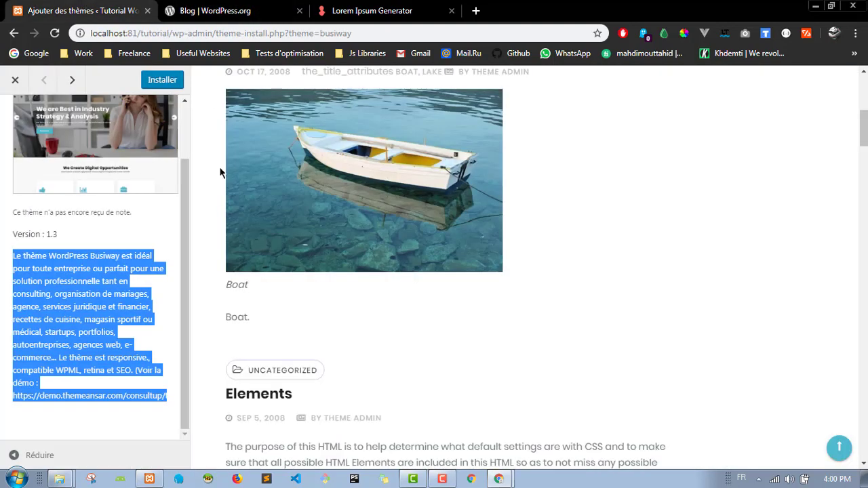
pyautogui.scroll(5, 212, 271)
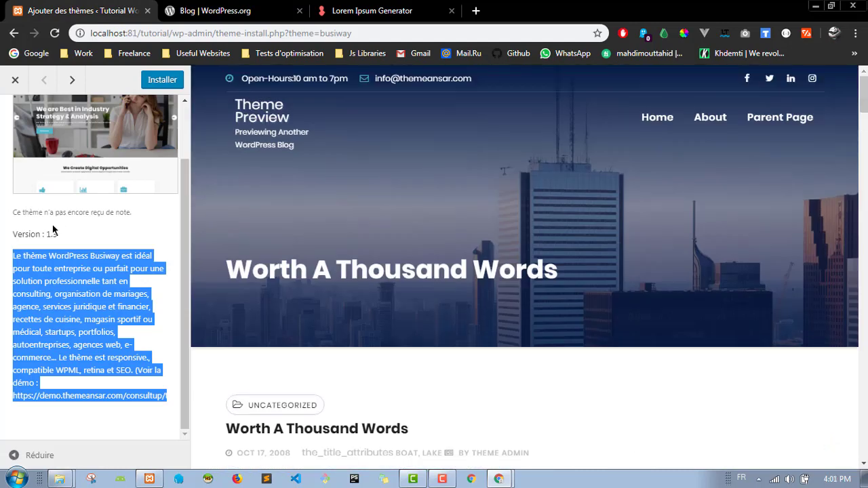
pyautogui.scroll(1, 67, 165)
# Step: Search the directory for Busiway and download busiway.1.3.zip
pyautogui.moveTo(12, 110); pyautogui.dragTo(59, 107)
pyautogui.hotkey('ctrl', 'c')
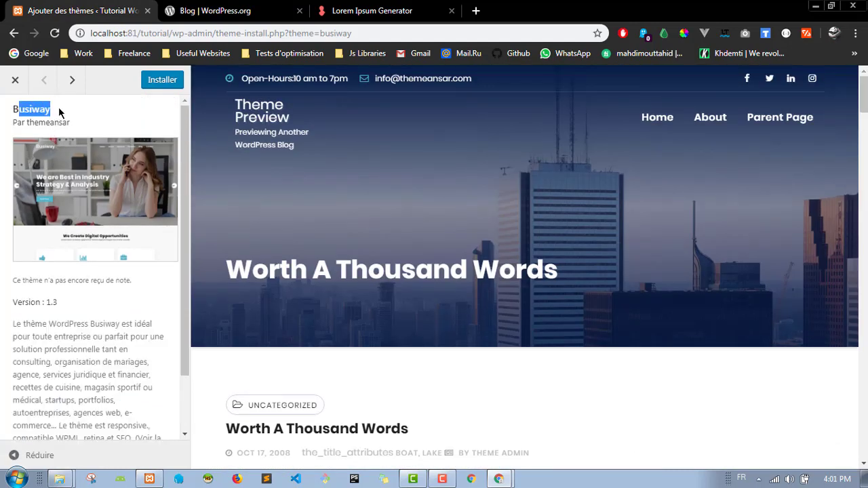
pyautogui.click(215, 11)
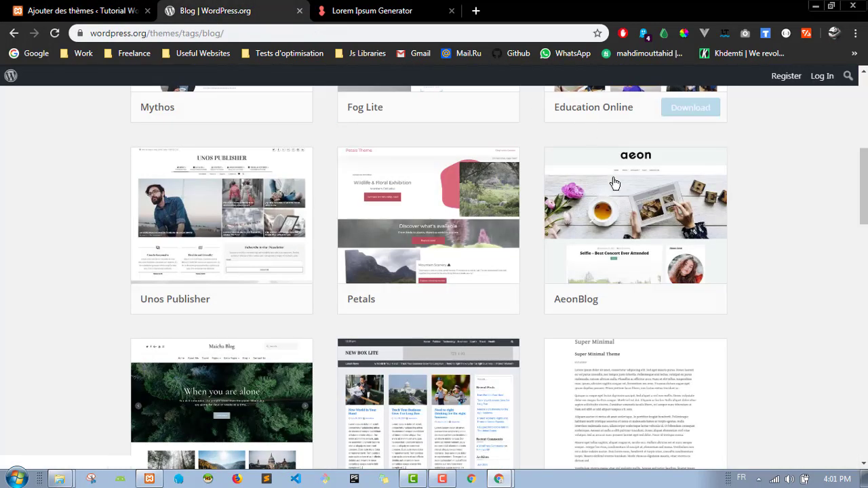
pyautogui.scroll(10, 612, 180)
pyautogui.click(581, 257)
pyautogui.hotkey('ctrl', 'v')
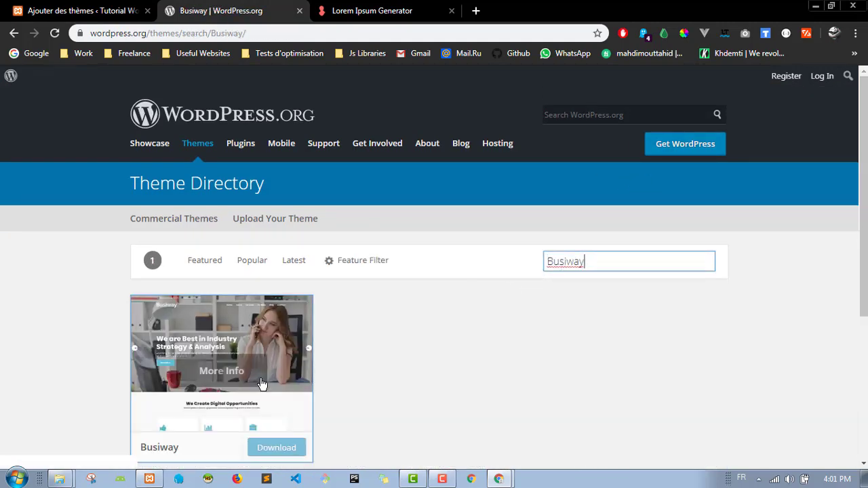
pyautogui.scroll(-3, 278, 305)
pyautogui.scroll(2, 278, 339)
pyautogui.click(278, 384)
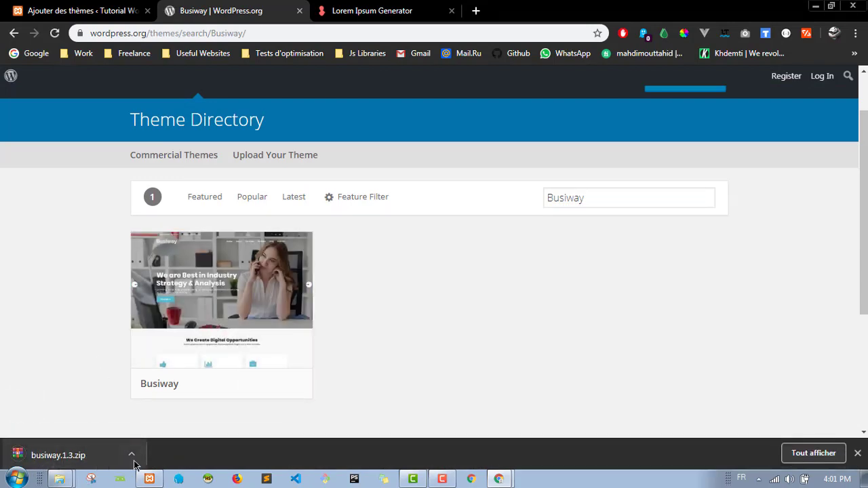
# Step: Back in the site admin, close the Busiway preview and reload the Ajouter des thèmes page
pyautogui.click(79, 8)
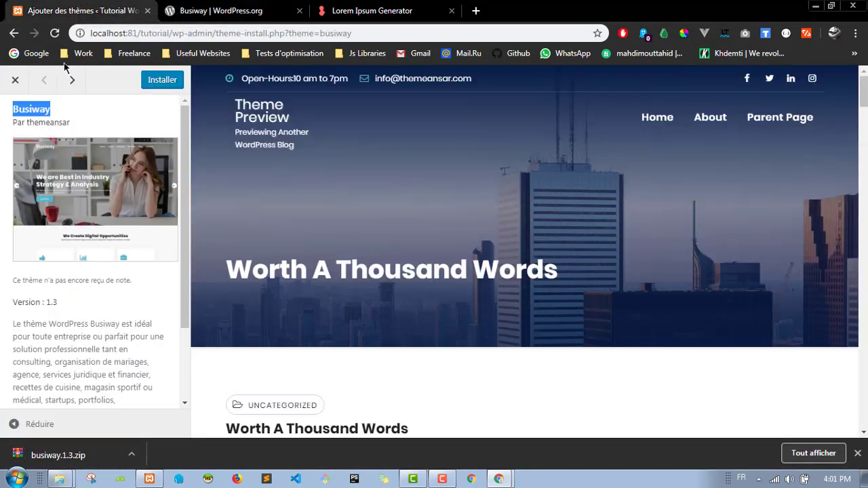
pyautogui.click(8, 92)
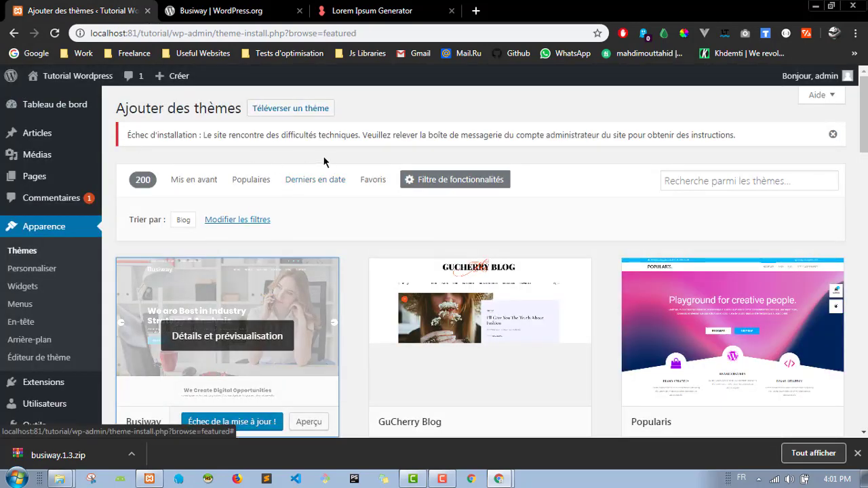
pyautogui.click(55, 32)
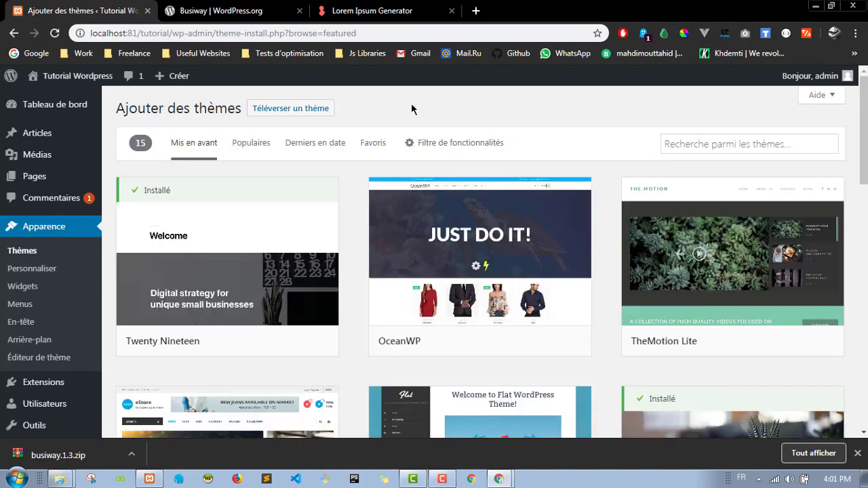
pyautogui.scroll(-2, 348, 213)
pyautogui.scroll(2, 318, 169)
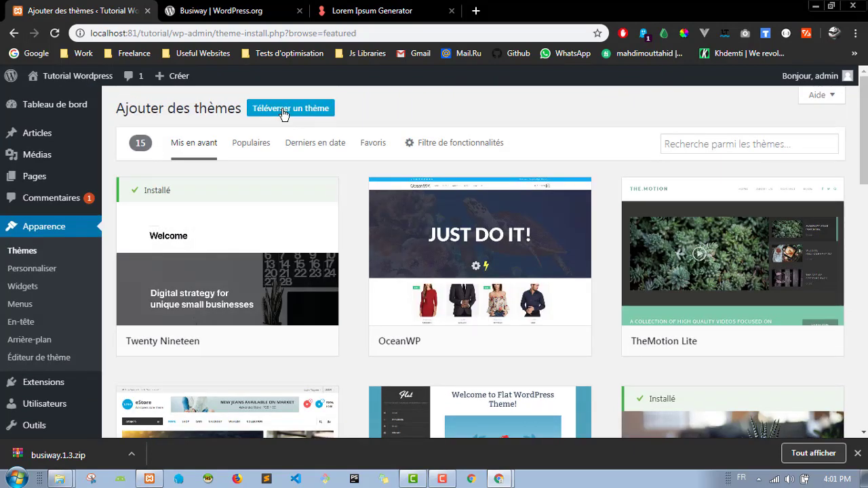
# Step: Upload busiway.1.3.zip through Téléverser un thème and install it
pyautogui.click(283, 112)
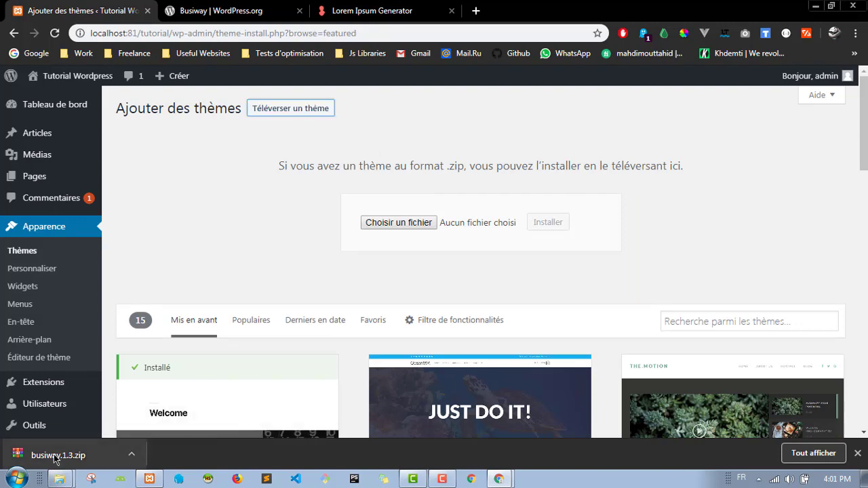
pyautogui.click(413, 223)
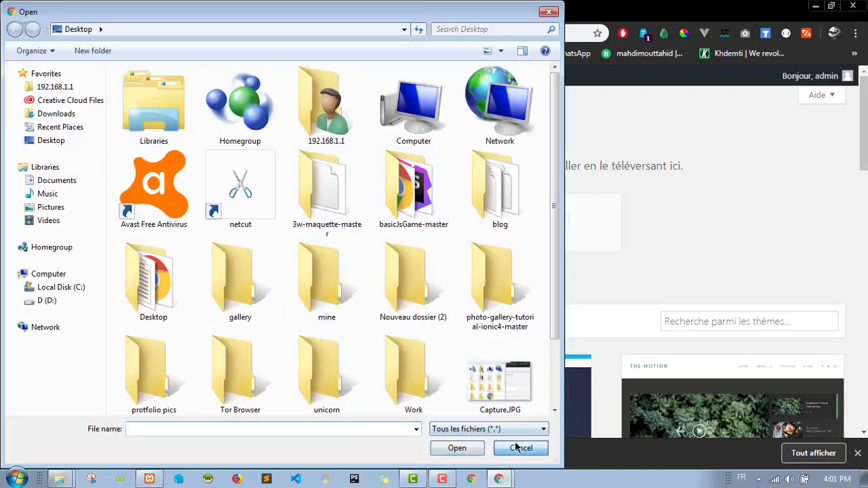
pyautogui.click(516, 449)
pyautogui.moveTo(47, 452); pyautogui.dragTo(417, 230)
pyautogui.click(558, 227)
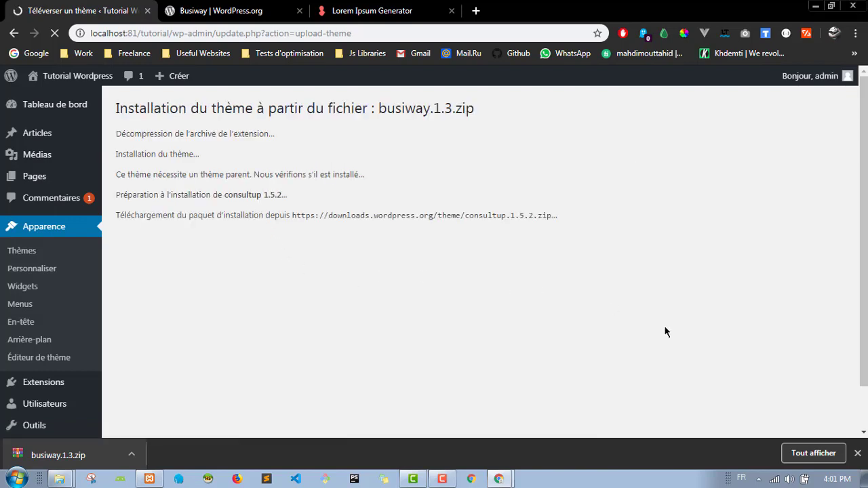
# Step: Dismiss the downloads bar and let Busiway and parent theme consultup 1.5.2 finish installing
pyautogui.click(858, 454)
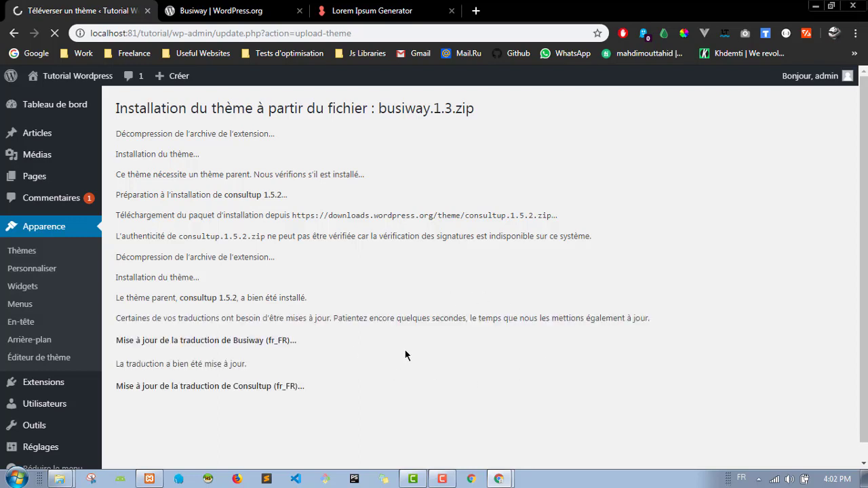
pyautogui.scroll(-1, 418, 297)
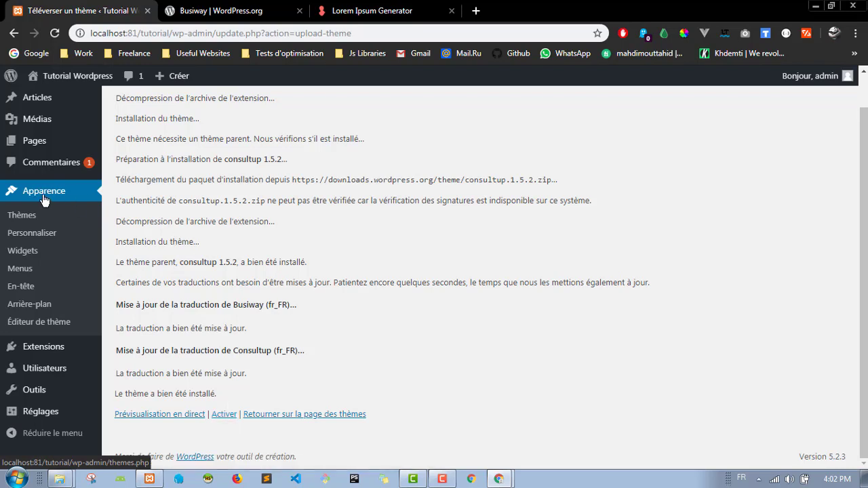
pyautogui.scroll(1, 202, 172)
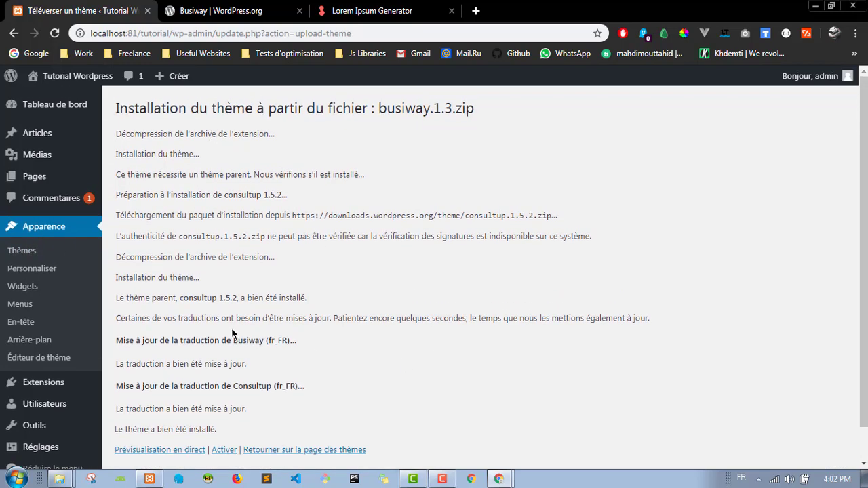
pyautogui.scroll(-1, 232, 328)
pyautogui.click(50, 222)
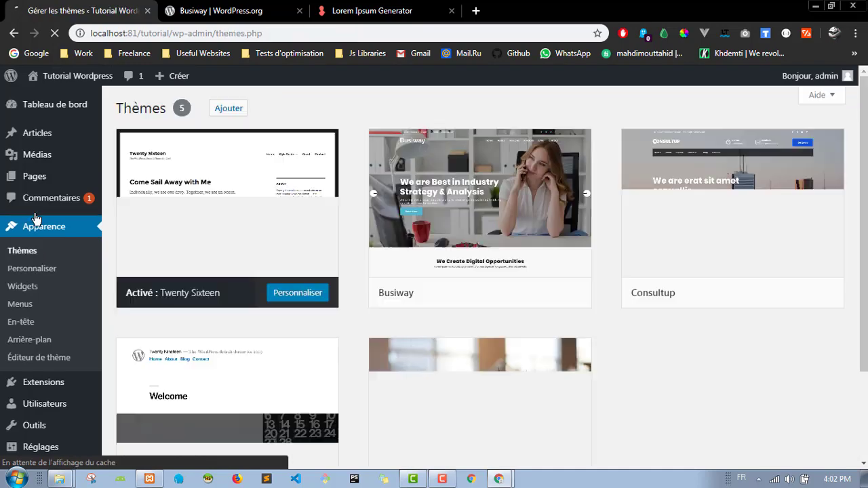
# Step: Glance at the WordPress.org tab, then return to the Thèmes page listing five installed themes
pyautogui.moveTo(508, 192)
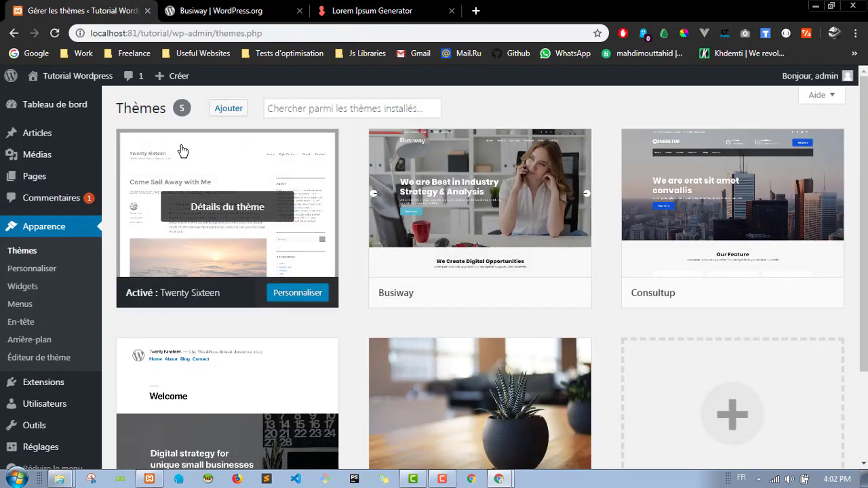
pyautogui.click(232, 10)
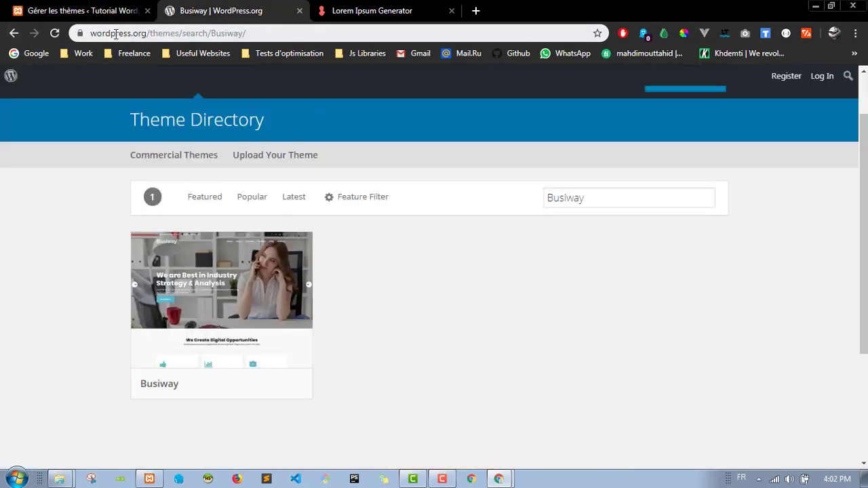
pyautogui.click(93, 13)
# Step: Open the live site in a new tab, close the extra Busiway tabs, and return to the themes admin
pyautogui.moveTo(71, 76)
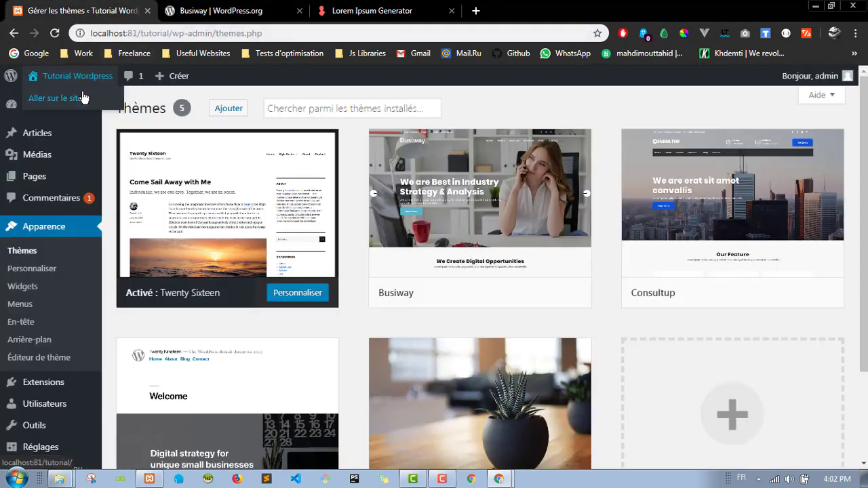
pyautogui.middleClick(78, 99)
pyautogui.click(433, 11)
pyautogui.click(224, 11)
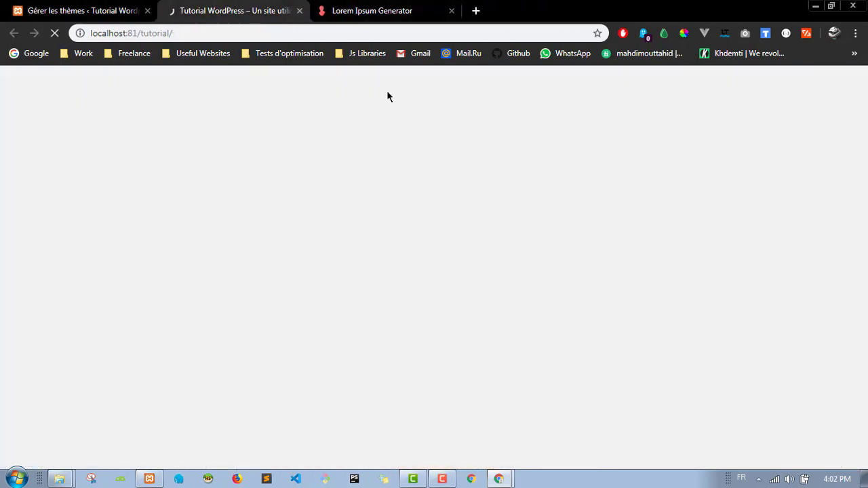
pyautogui.click(81, 10)
pyautogui.click(234, 11)
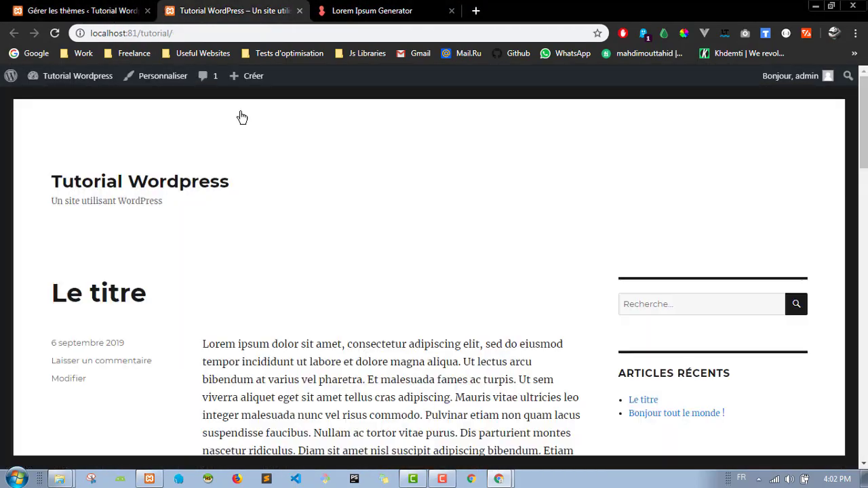
pyautogui.scroll(-7, 231, 212)
pyautogui.click(81, 11)
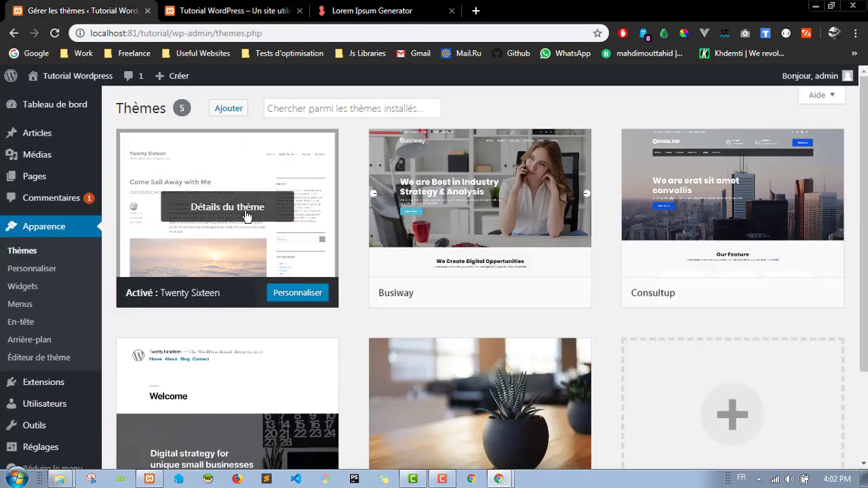
# Step: Activate Busiway and reload the front page to confirm its city-skyline header layout
pyautogui.moveTo(496, 241)
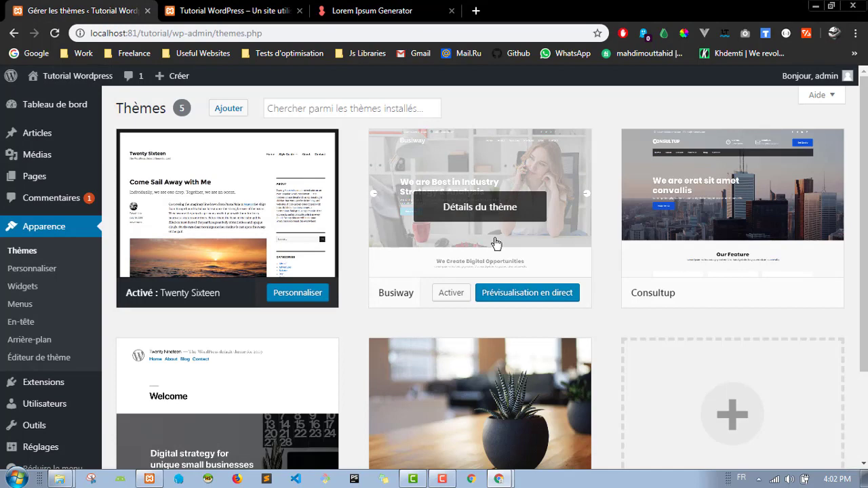
pyautogui.click(453, 298)
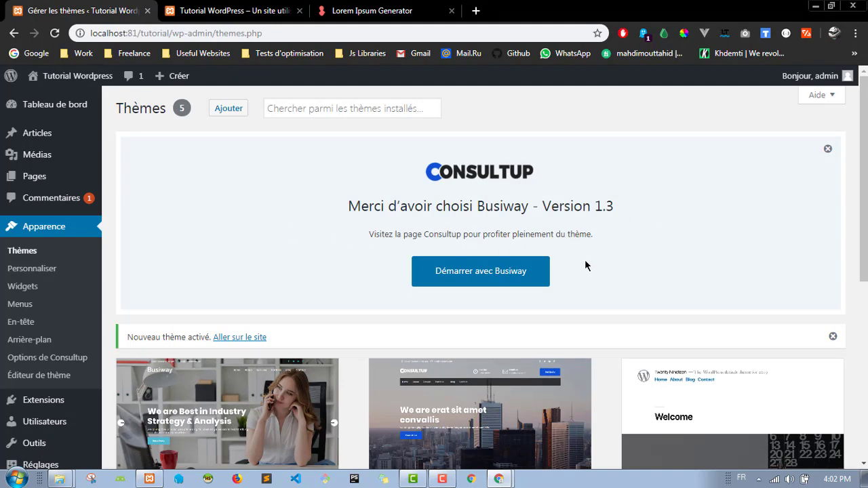
pyautogui.click(196, 10)
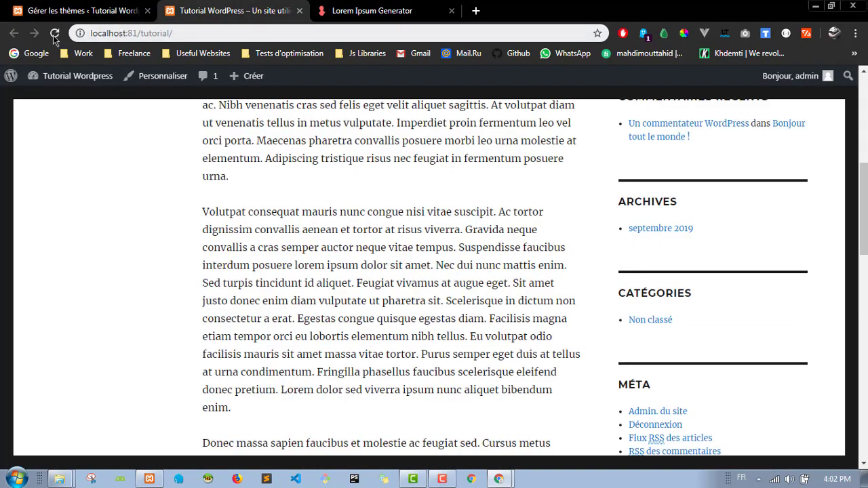
pyautogui.click(54, 33)
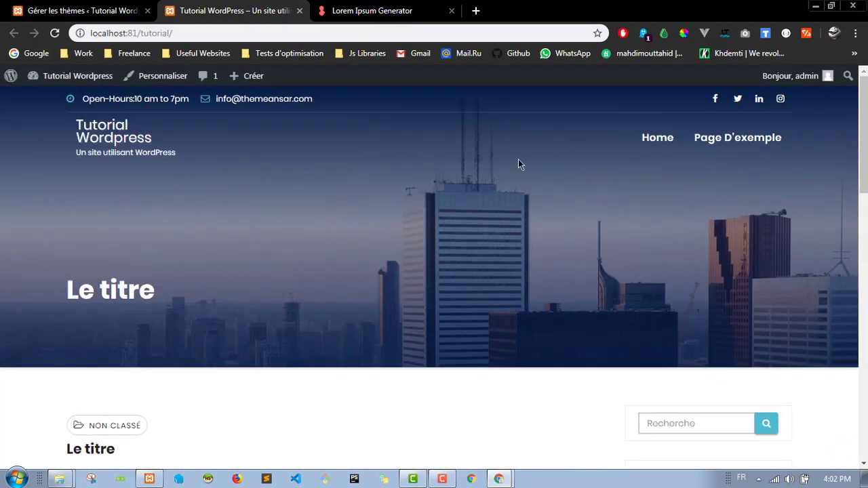
pyautogui.scroll(-5, 340, 144)
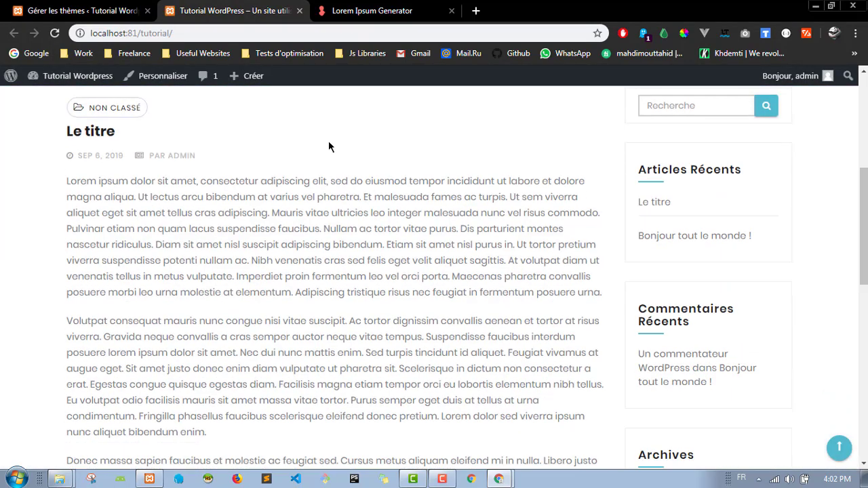
pyautogui.scroll(5, 335, 149)
pyautogui.scroll(-15, 438, 197)
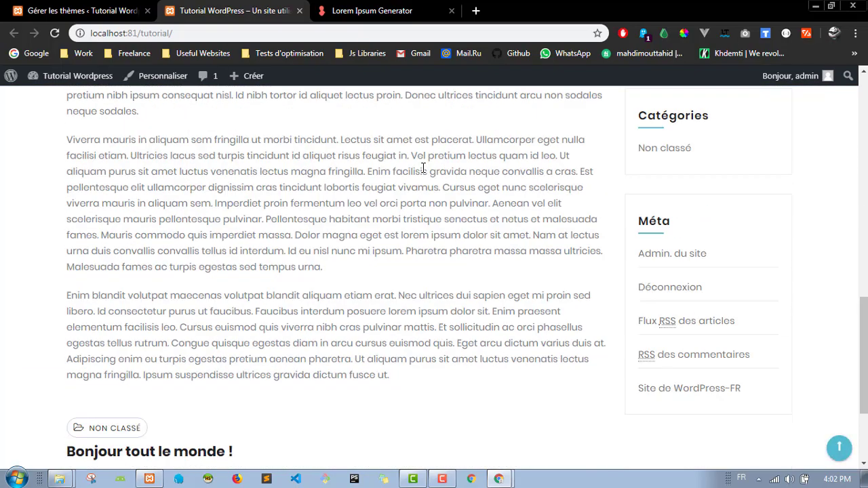
pyautogui.scroll(15, 361, 194)
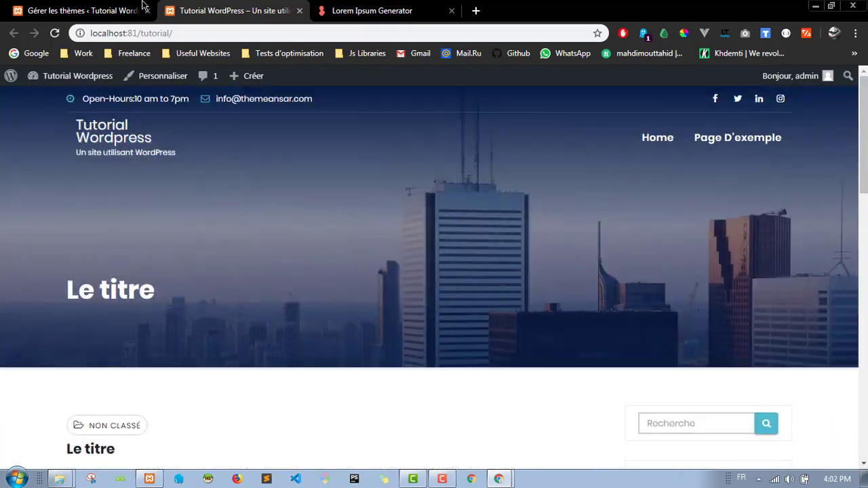
pyautogui.click(103, 10)
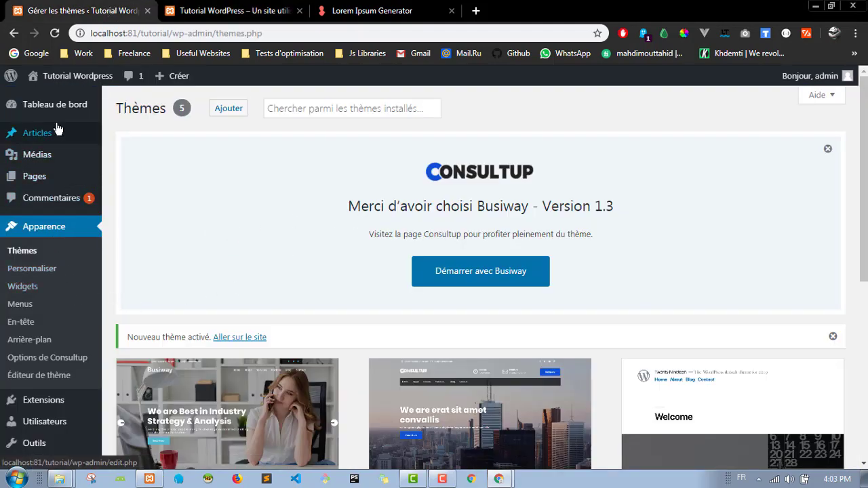
# Step: Add a new post tag named 'Sport' (slug sport) on the Étiquettes page
pyautogui.moveTo(64, 133)
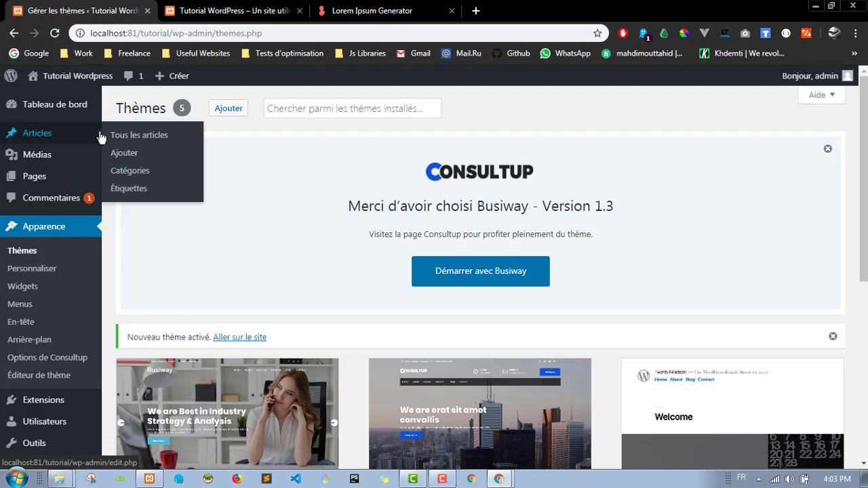
pyautogui.click(116, 177)
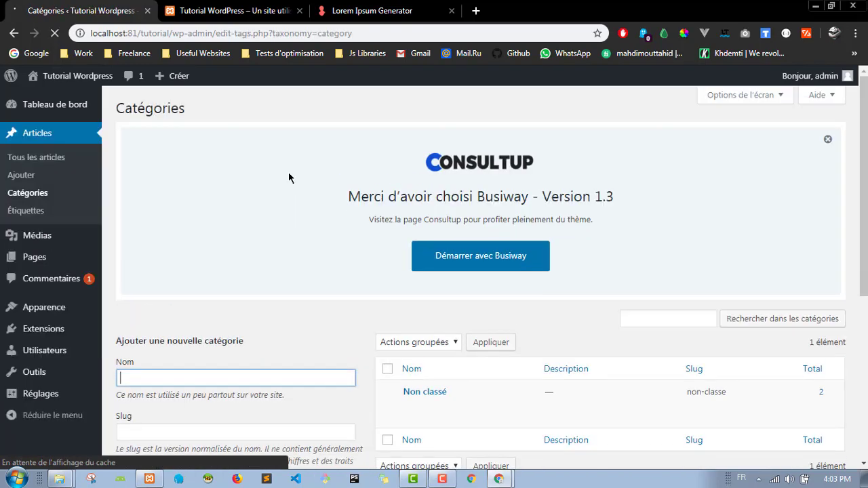
pyautogui.click(827, 139)
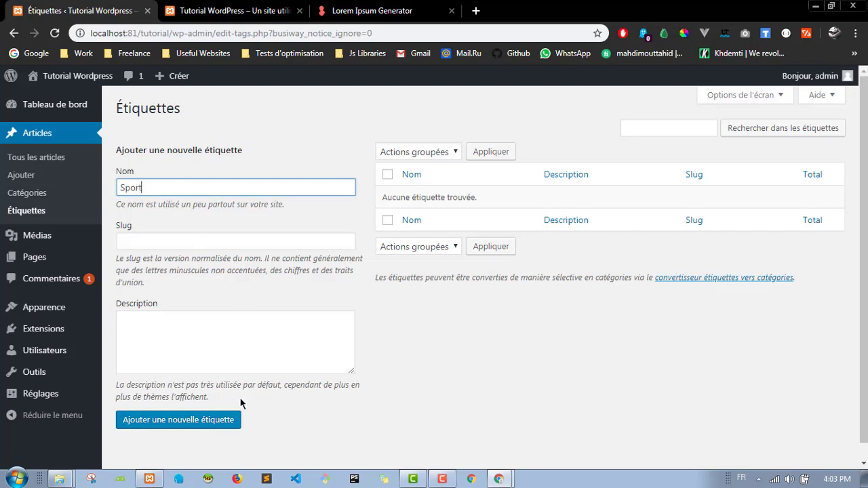
pyautogui.click(210, 423)
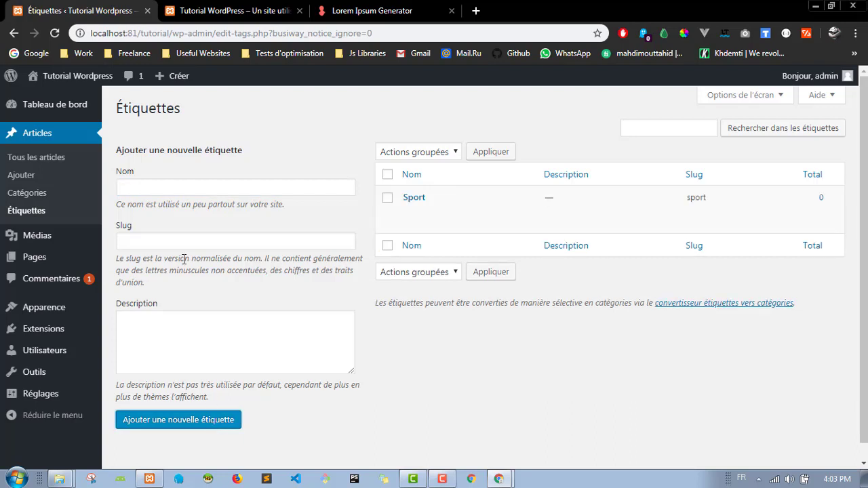
# Step: Create a new category named Sport on the Catégories page
pyautogui.click(44, 196)
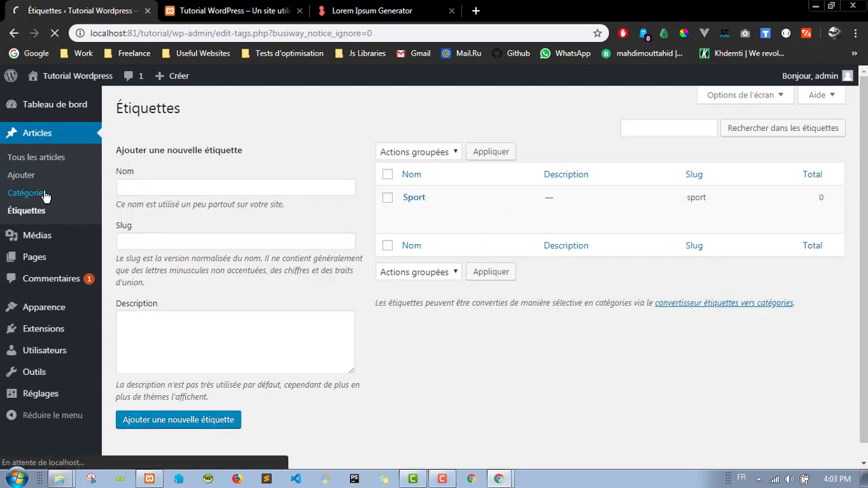
pyautogui.click(202, 190)
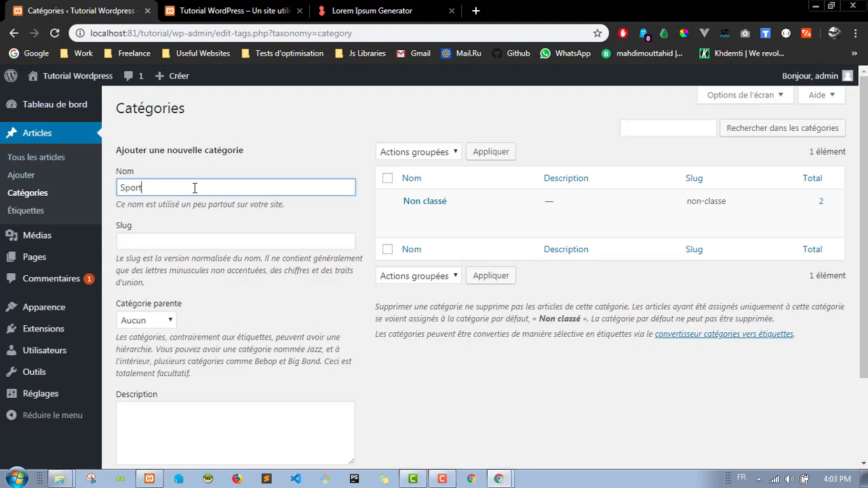
pyautogui.write('Sport')
pyautogui.press('Tab')
pyautogui.press('Tab')
pyautogui.scroll(-2, 220, 343)
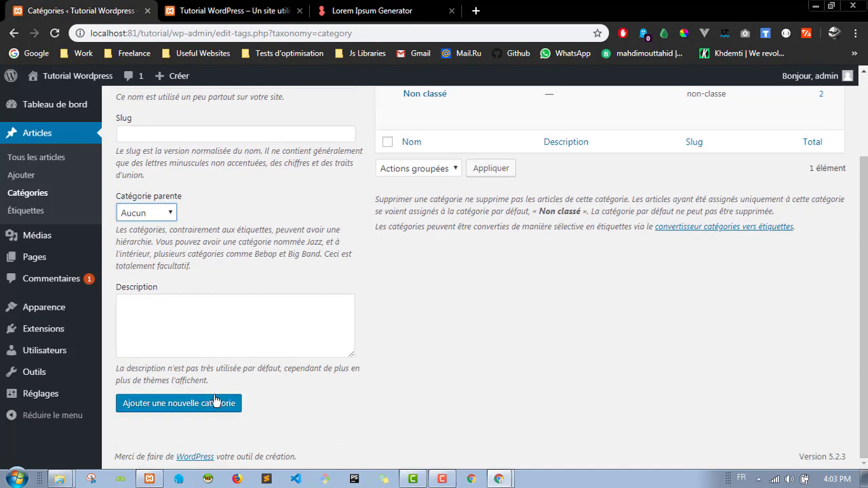
pyautogui.click(213, 410)
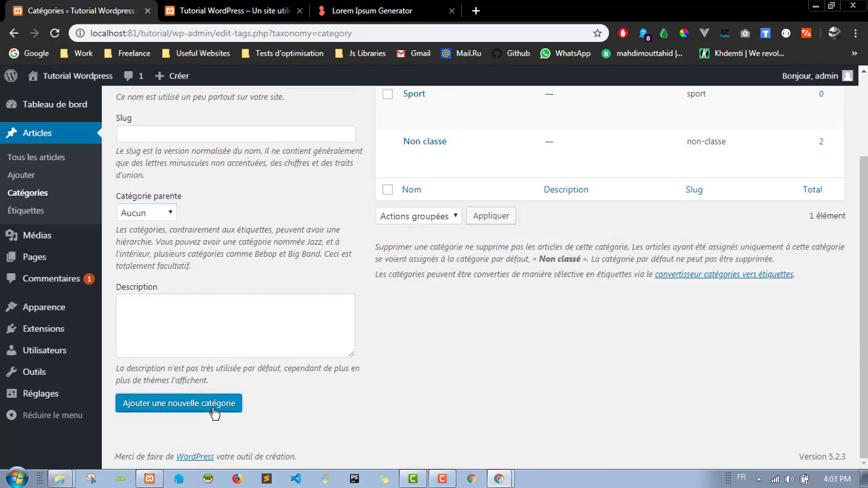
pyautogui.scroll(2, 317, 343)
# Step: Add a News category
pyautogui.click(228, 183)
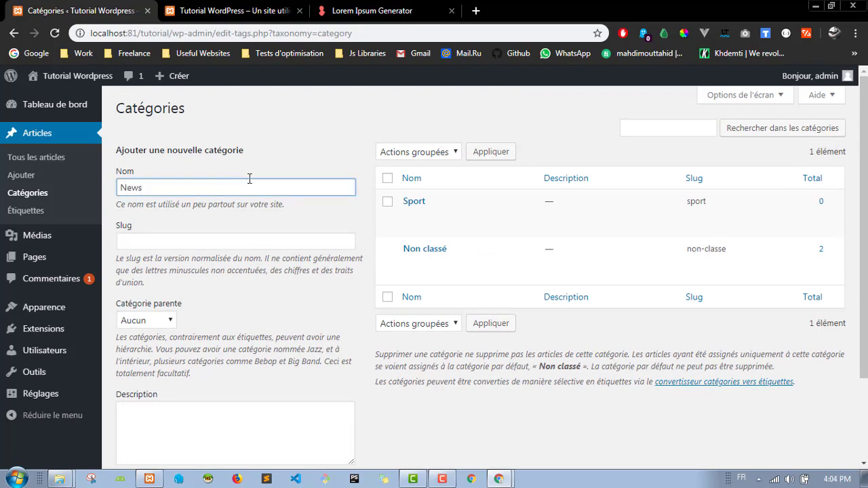
pyautogui.scroll(-2, 251, 214)
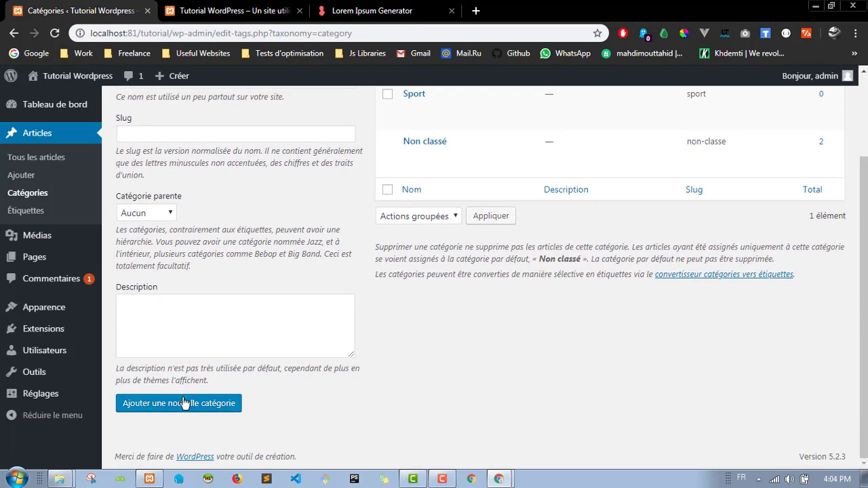
pyautogui.click(184, 403)
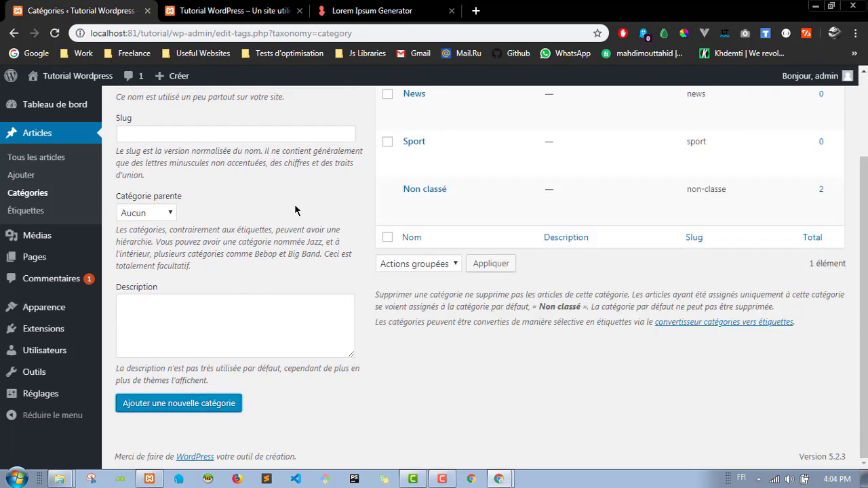
pyautogui.scroll(2, 297, 210)
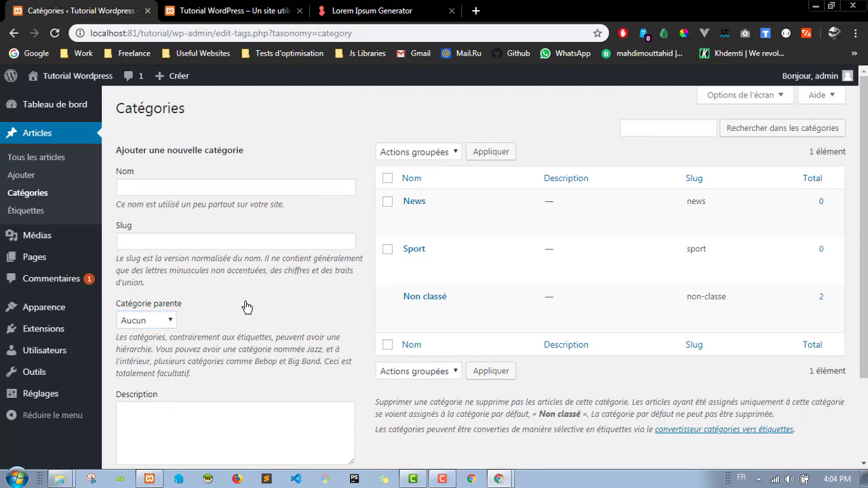
# Step: Add a Tennis category with Sport as its parent category
pyautogui.click(199, 184)
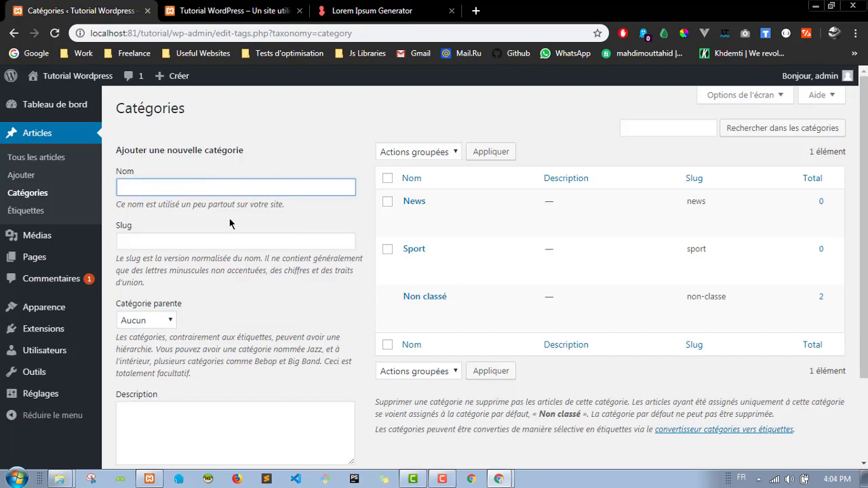
pyautogui.write('Teen')
pyautogui.click(145, 320)
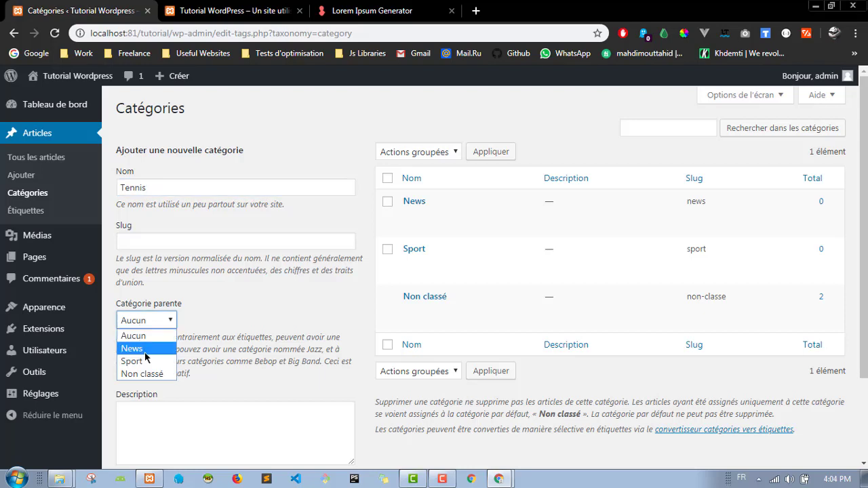
pyautogui.click(149, 362)
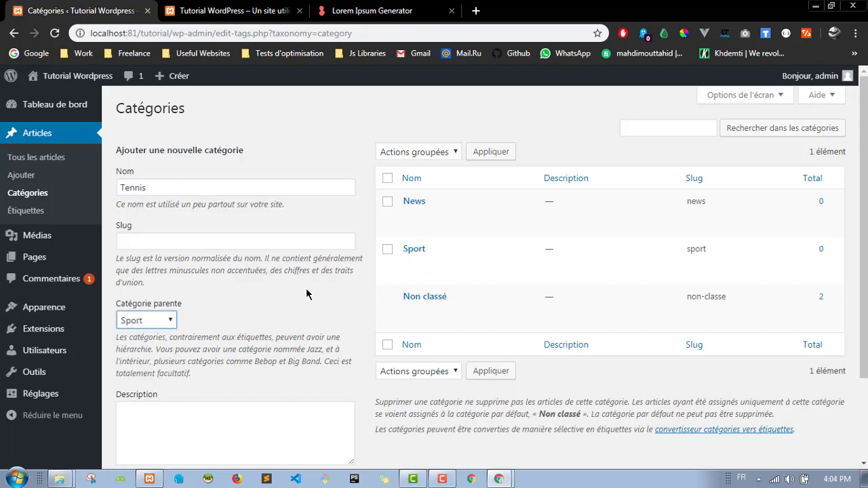
pyautogui.scroll(-2, 300, 289)
pyautogui.click(182, 403)
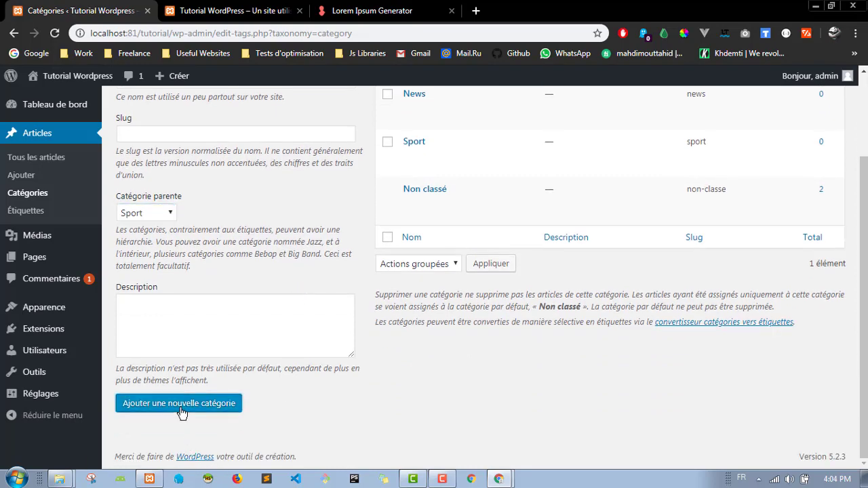
pyautogui.scroll(2, 237, 353)
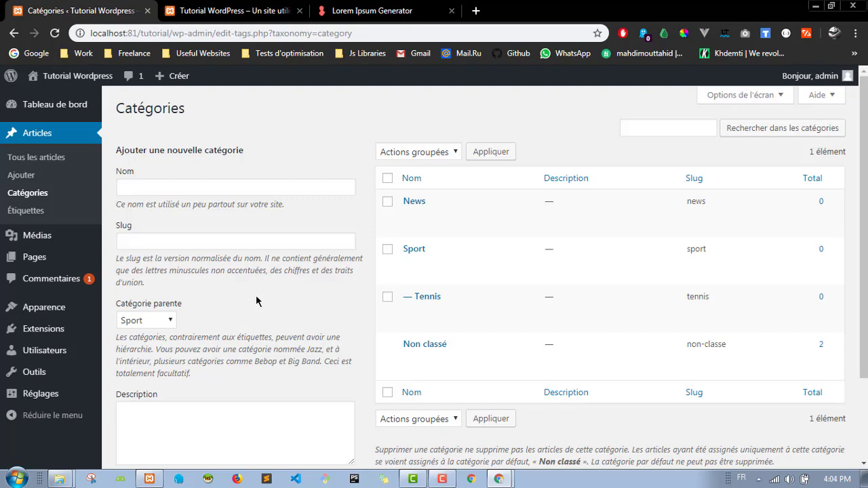
# Step: Look over the site's front page, then return to the admin categories list
pyautogui.click(234, 11)
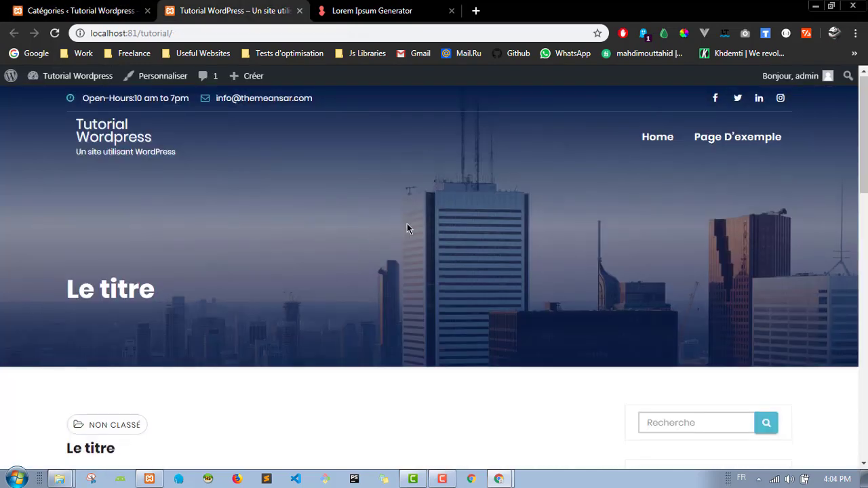
pyautogui.scroll(-10, 407, 223)
pyautogui.scroll(3, 475, 253)
pyautogui.scroll(-6, 678, 244)
pyautogui.scroll(6, 678, 223)
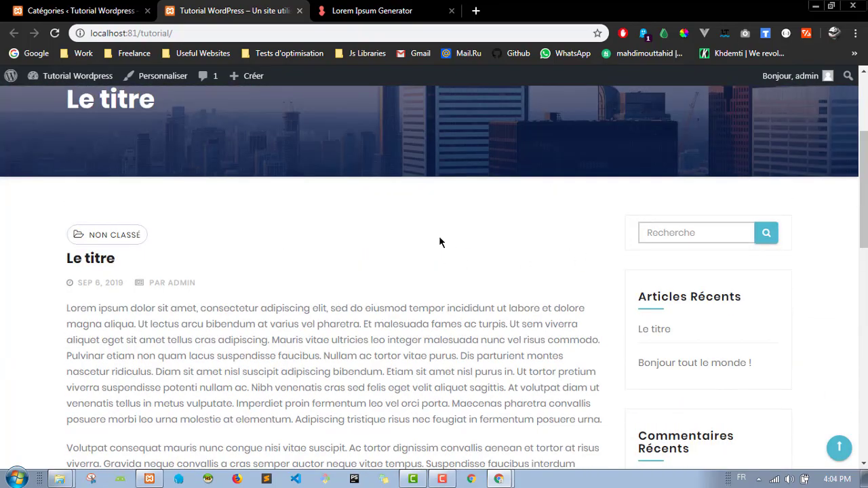
pyautogui.scroll(3, 353, 244)
pyautogui.click(112, 11)
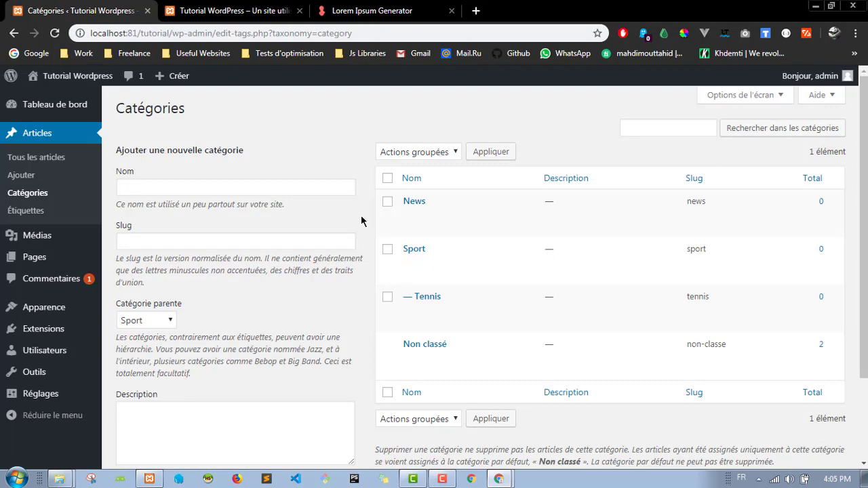
pyautogui.scroll(-2, 361, 217)
pyautogui.scroll(2, 361, 218)
# Step: Open the site's Non classé category archive listing both posts, then return to the admin tab
pyautogui.click(227, 8)
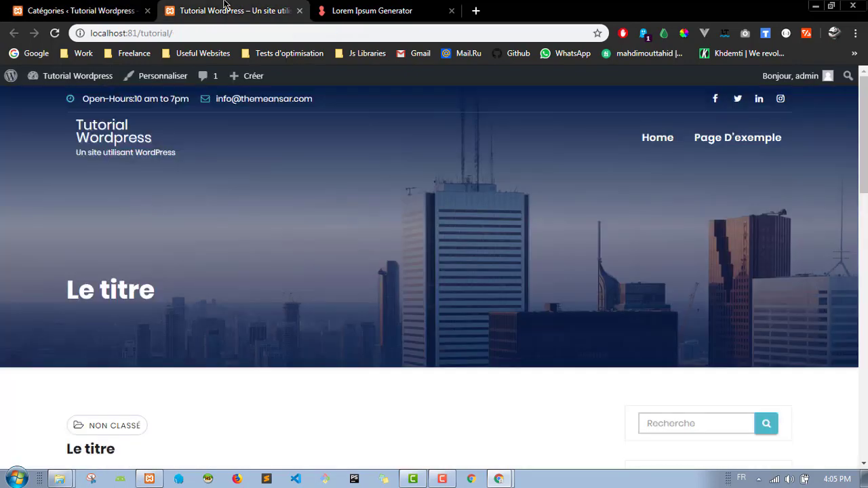
pyautogui.scroll(-3, 416, 293)
pyautogui.scroll(-8, 415, 294)
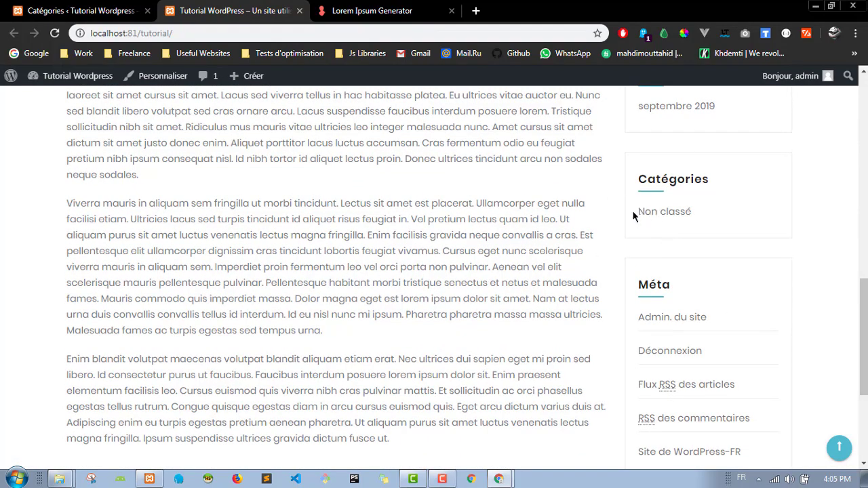
pyautogui.moveTo(634, 213); pyautogui.dragTo(734, 219)
pyautogui.click(689, 226)
pyautogui.click(661, 215)
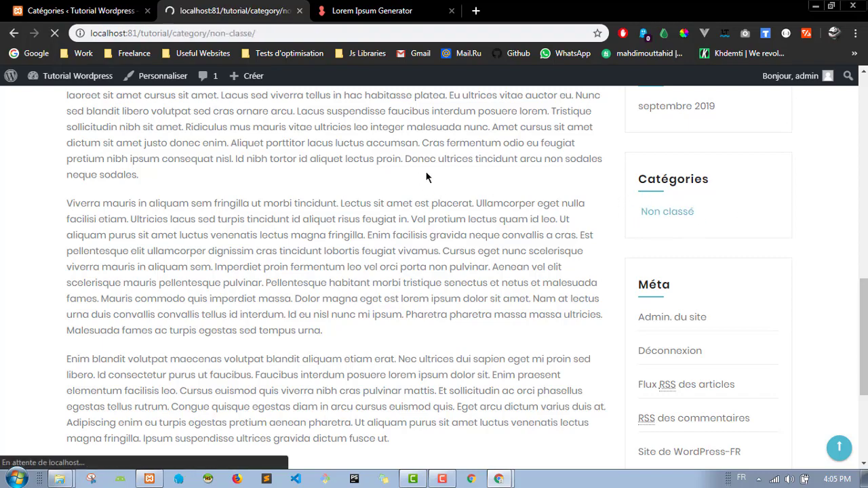
pyautogui.scroll(-10, 293, 202)
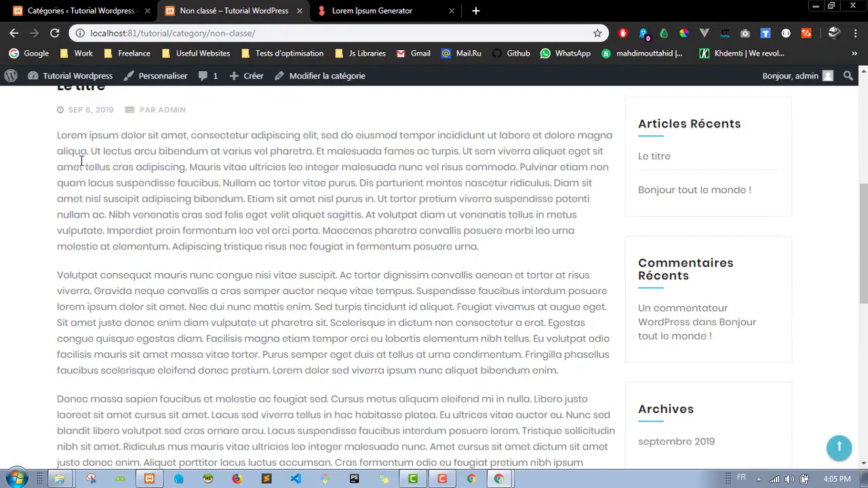
pyautogui.scroll(10, 112, 265)
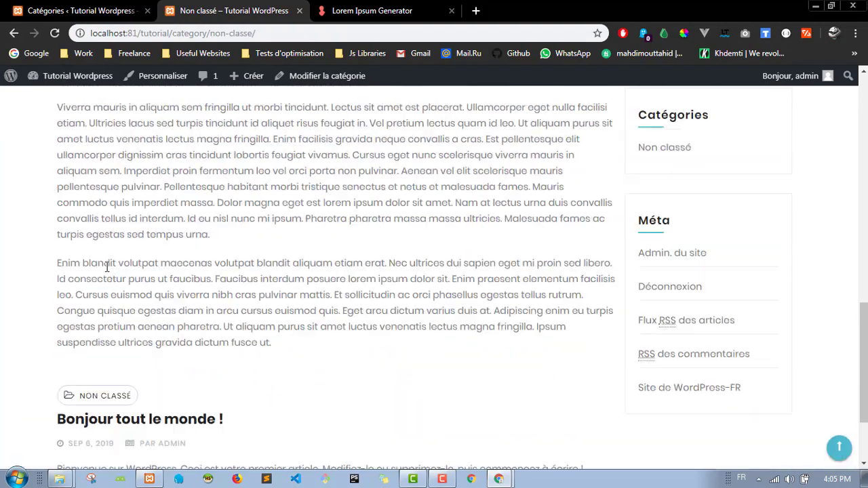
pyautogui.click(81, 10)
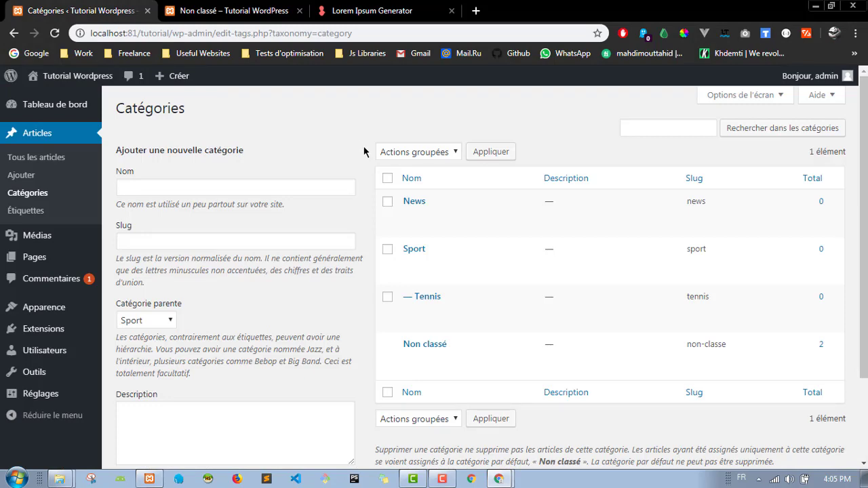
# Step: Quick-edit the Non classé category to show its name and slug non-classe
pyautogui.scroll(-3, 362, 166)
pyautogui.scroll(3, 362, 173)
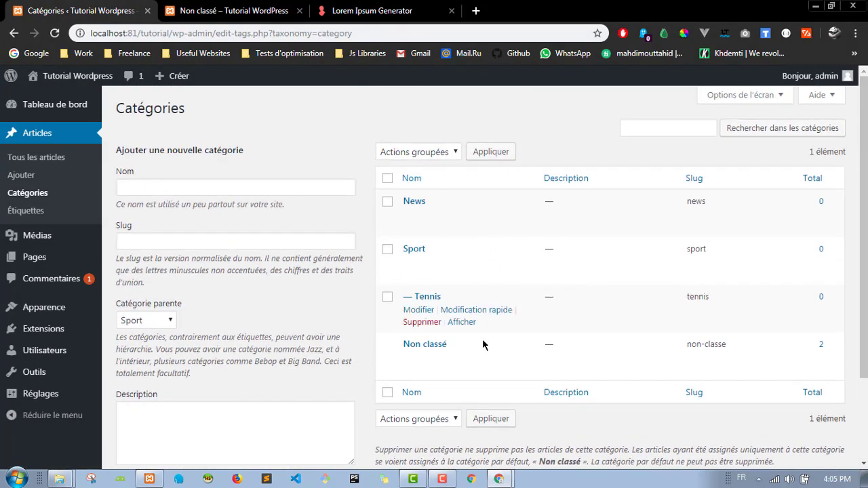
pyautogui.moveTo(420, 350)
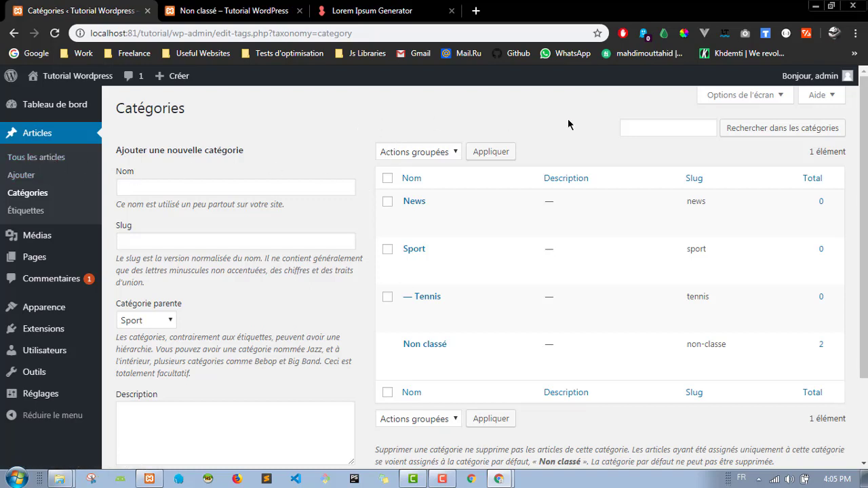
pyautogui.moveTo(391, 346)
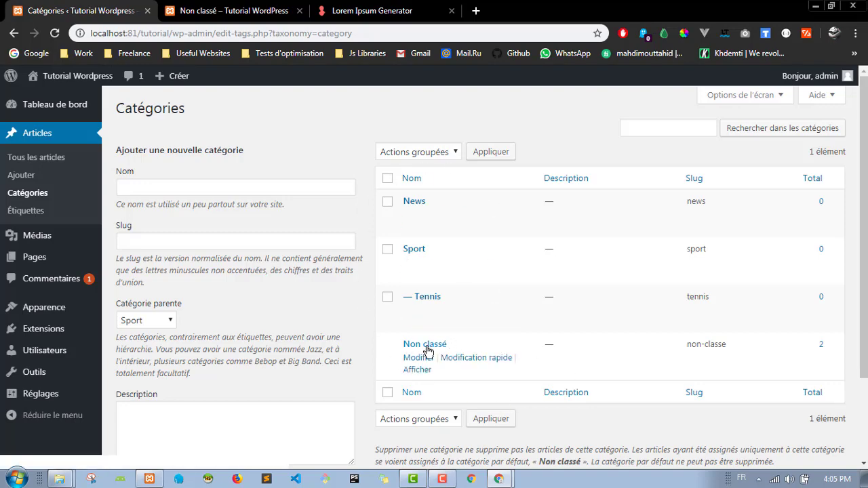
pyautogui.click(462, 358)
# Step: Rename the Non classé category to 'Nos Articles' on its full edit page and save it
pyautogui.scroll(-3, 374, 358)
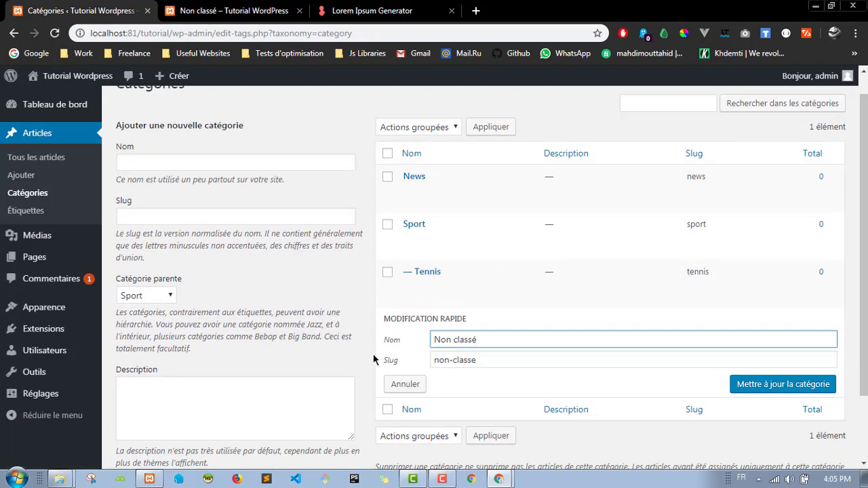
pyautogui.click(405, 303)
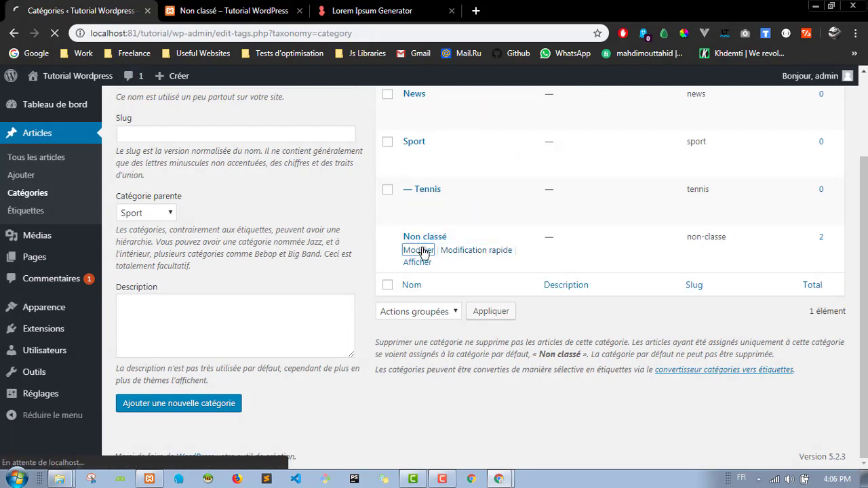
pyautogui.click(419, 250)
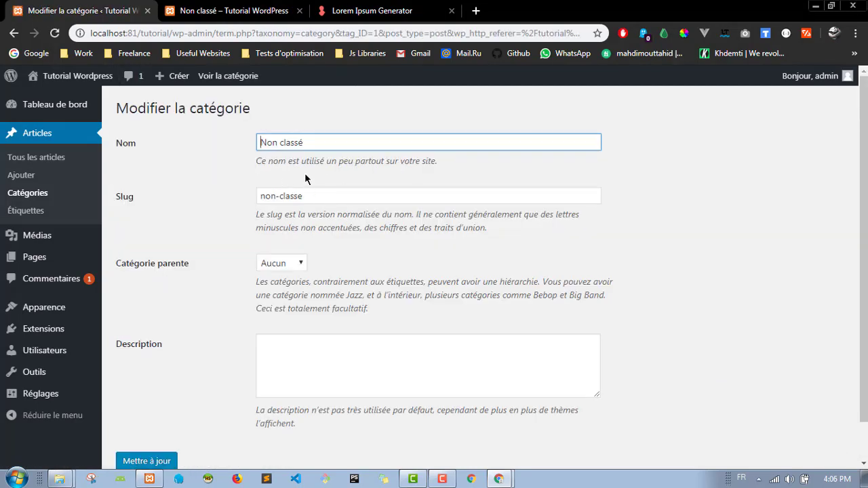
pyautogui.moveTo(306, 143); pyautogui.dragTo(253, 159)
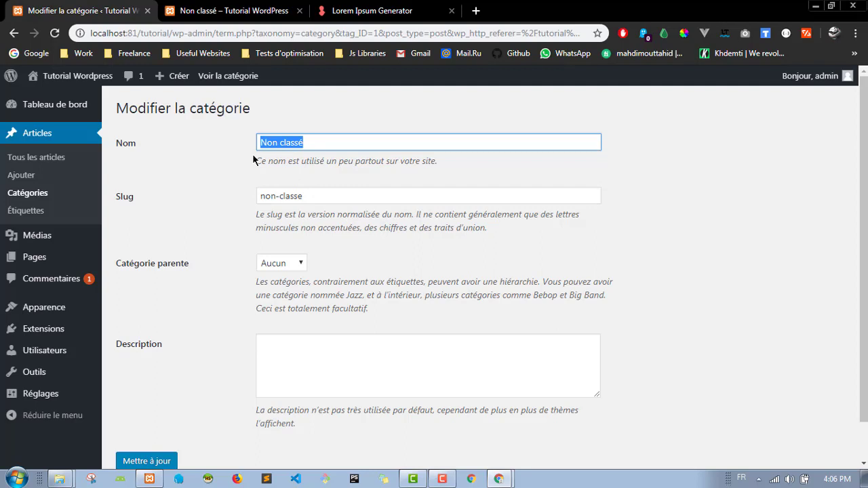
pyautogui.write('Artciles')
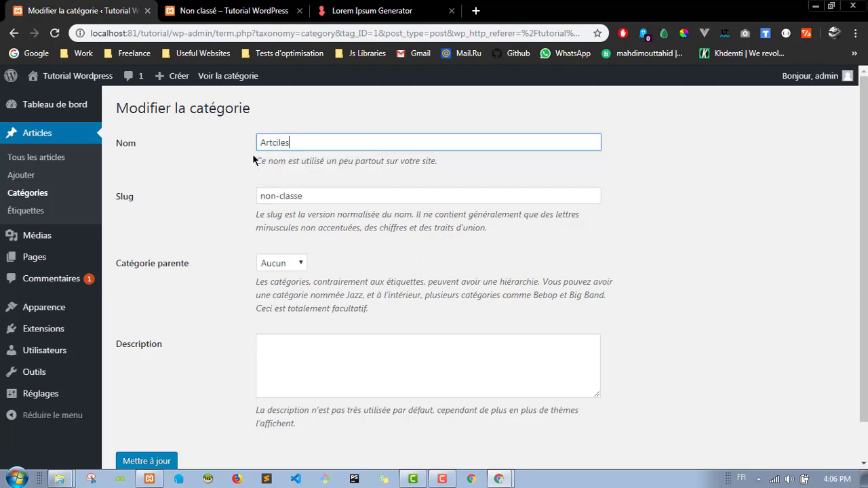
pyautogui.hotkey('ctrl', 'a')
pyautogui.write('Nos Articles')
pyautogui.click(224, 194)
pyautogui.scroll(-1, 225, 194)
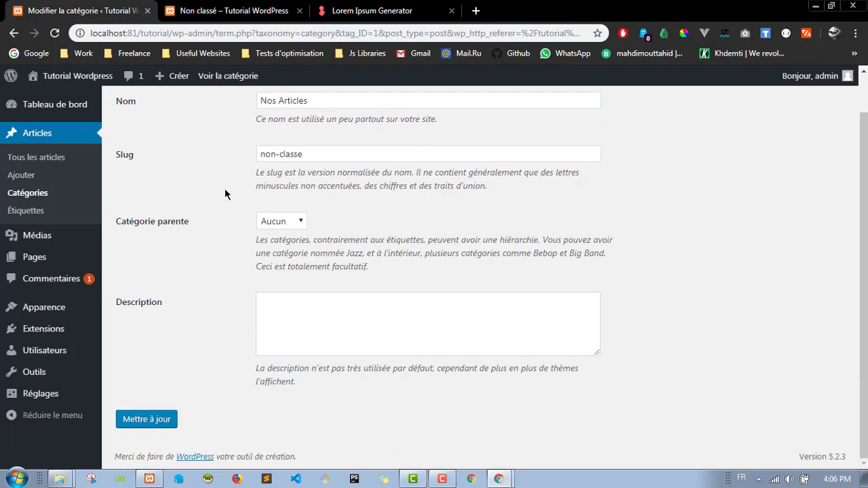
pyautogui.click(171, 419)
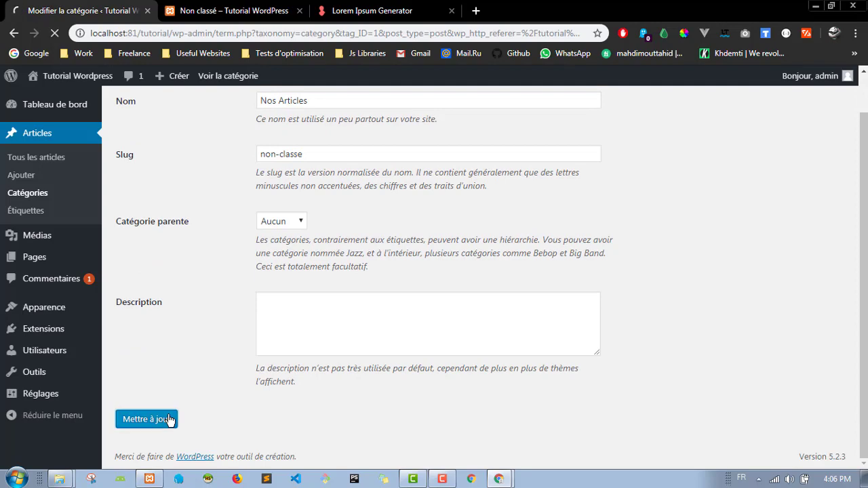
# Step: Reload the site homepage so its Catégories widget shows Nos Articles
pyautogui.click(233, 11)
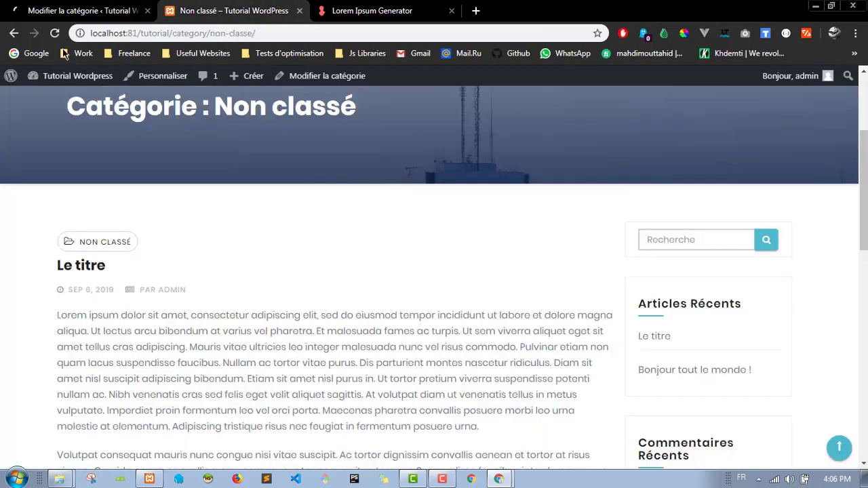
pyautogui.click(13, 34)
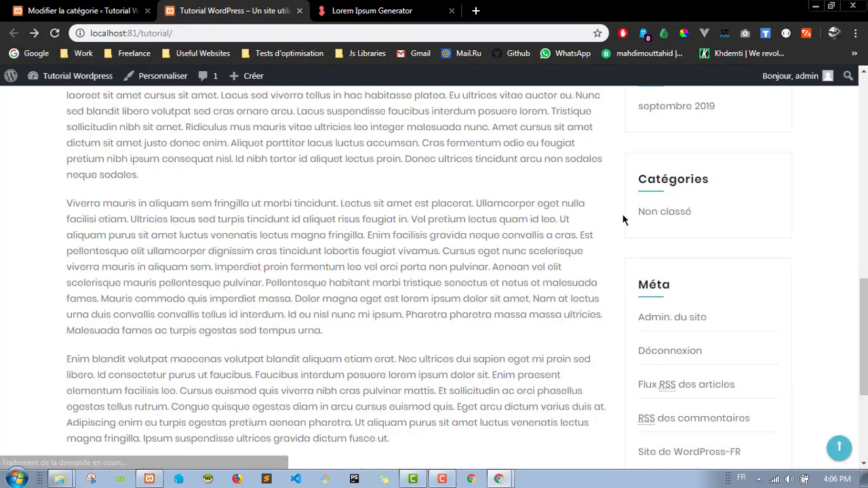
pyautogui.scroll(-1, 616, 217)
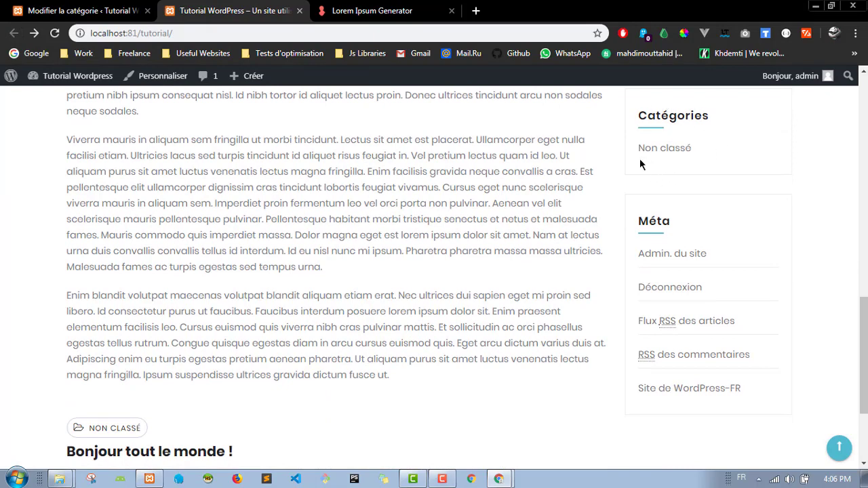
pyautogui.scroll(1, 641, 163)
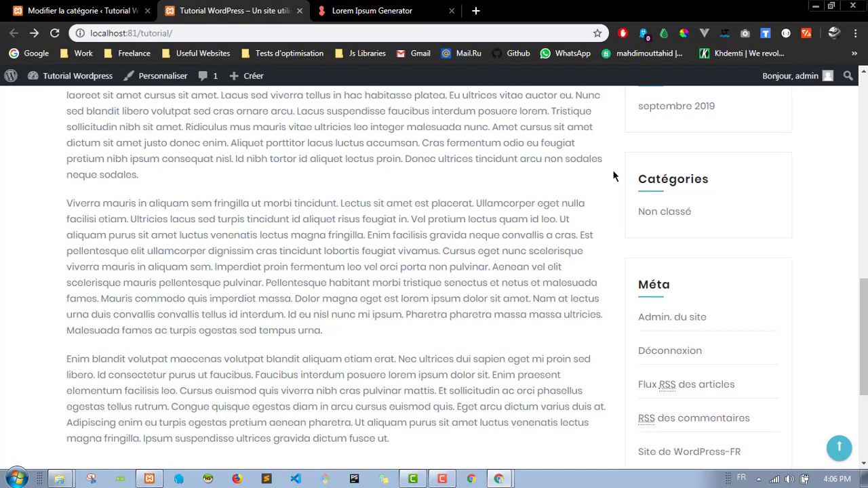
pyautogui.press('F5')
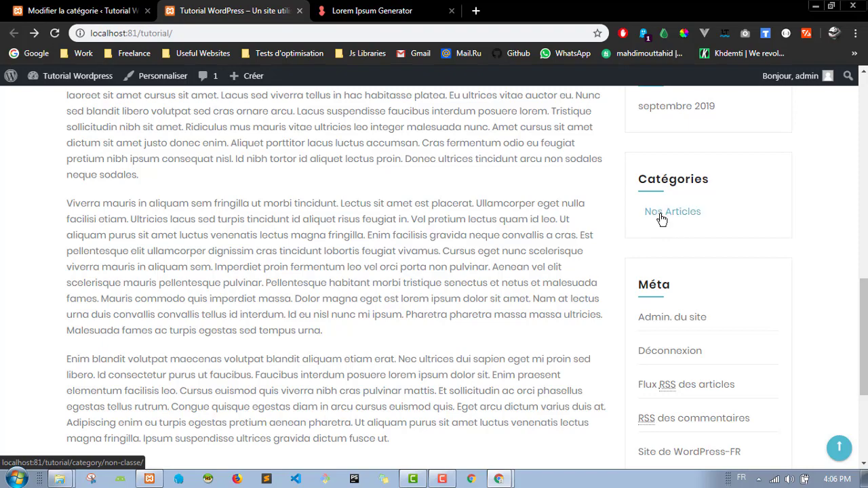
# Step: Browse the Nos Articles category archive, then return to the category edit page
pyautogui.click(661, 217)
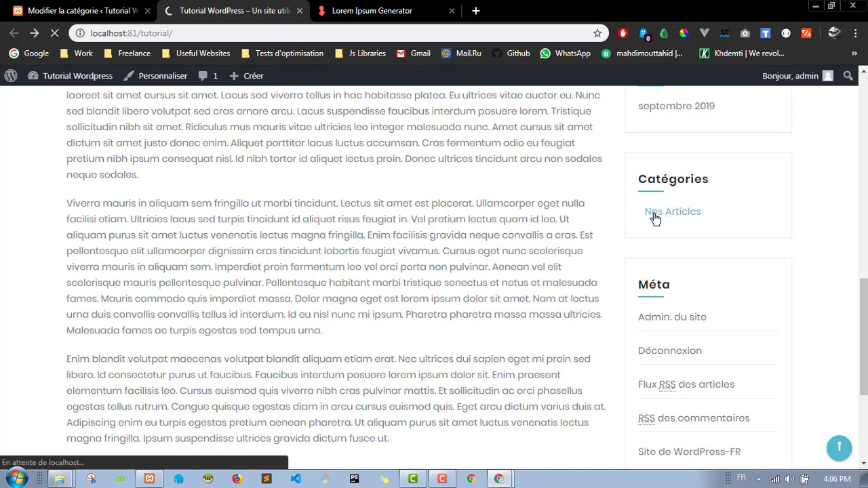
pyautogui.scroll(-7, 291, 244)
pyautogui.scroll(3, 298, 284)
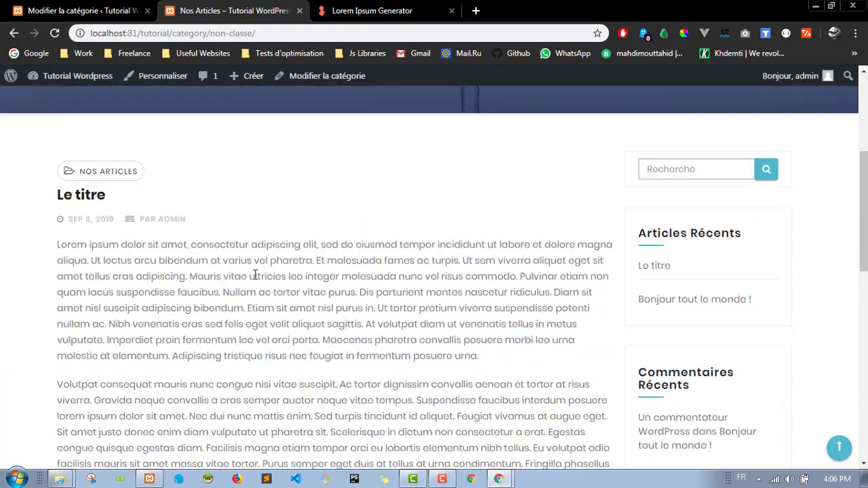
pyautogui.scroll(-5, 608, 239)
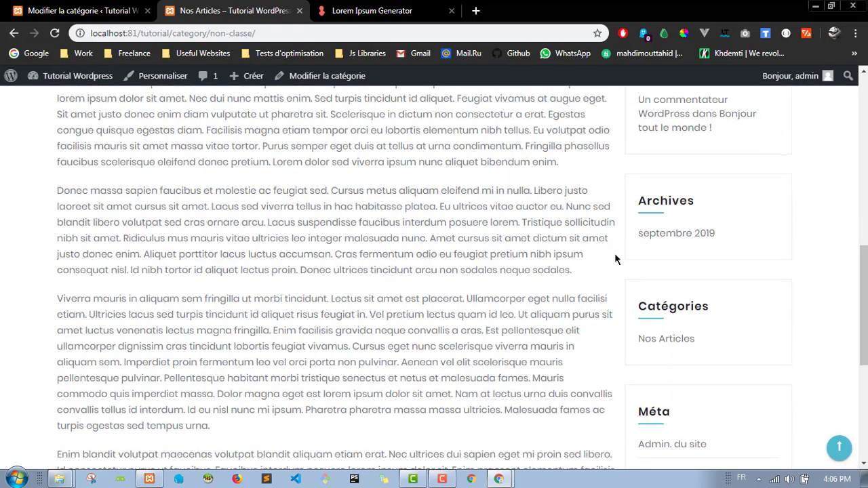
pyautogui.scroll(6, 141, 188)
pyautogui.scroll(3, 188, 224)
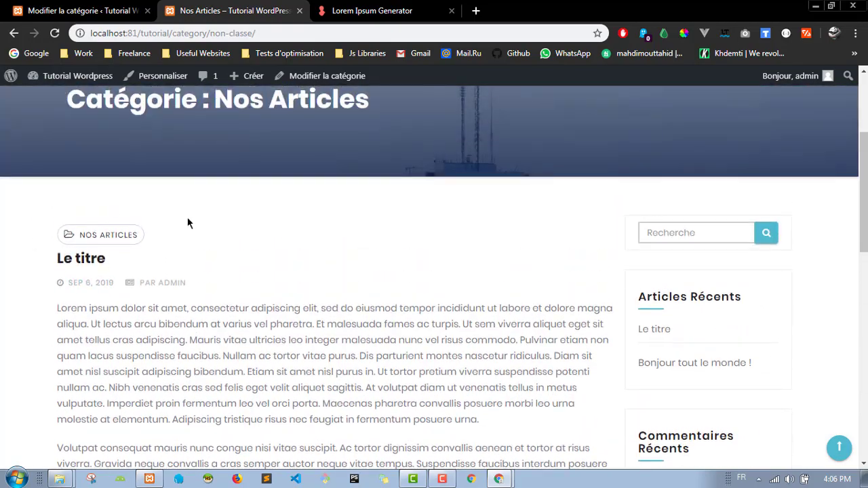
pyautogui.click(78, 11)
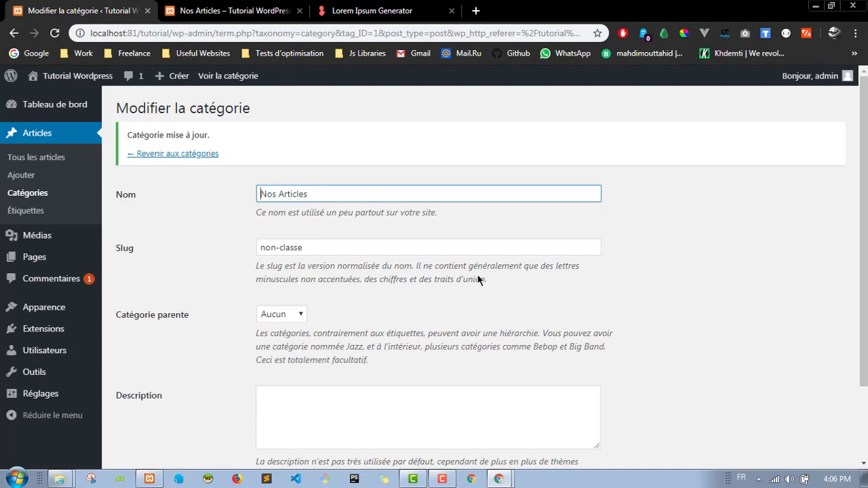
# Step: Go back to the categories list, then show all posts, both under Nos Articles
pyautogui.click(170, 155)
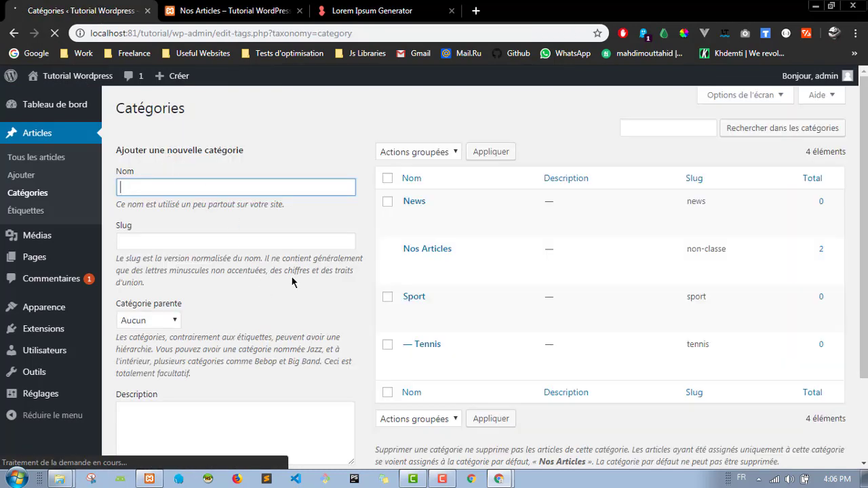
pyautogui.moveTo(414, 266)
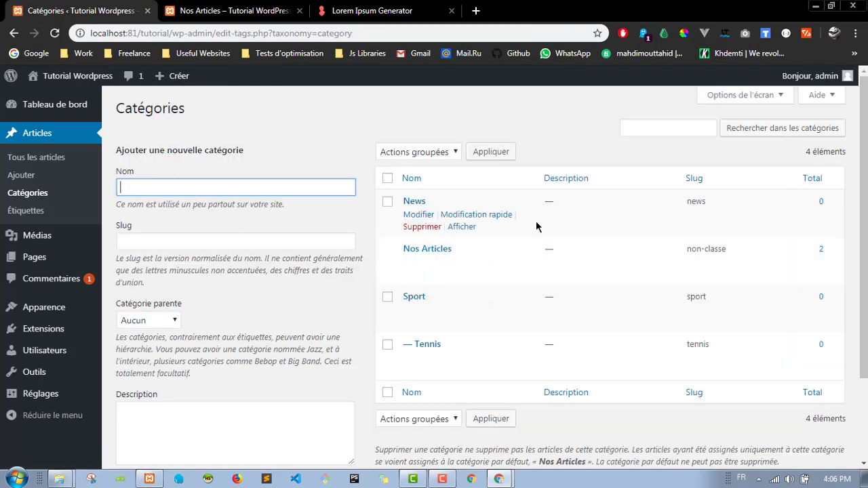
pyautogui.click(46, 160)
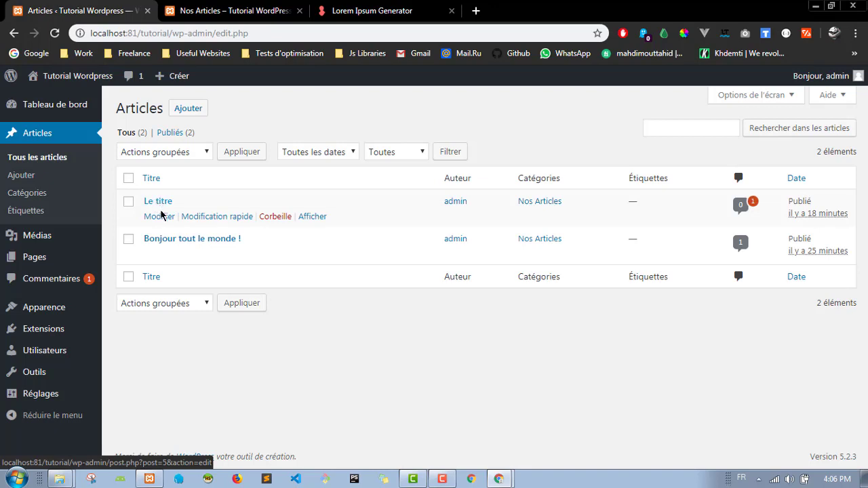
pyautogui.rightClick(155, 207)
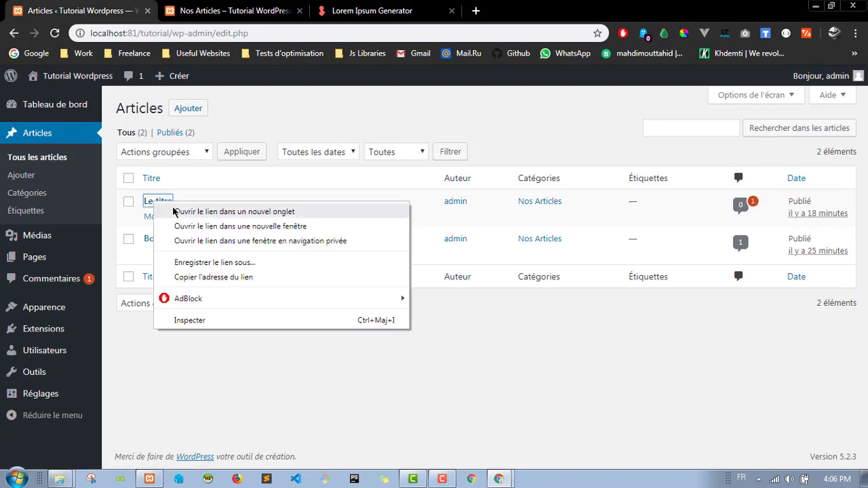
pyautogui.click(174, 212)
pyautogui.click(268, 8)
pyautogui.moveTo(266, 5); pyautogui.dragTo(227, 8)
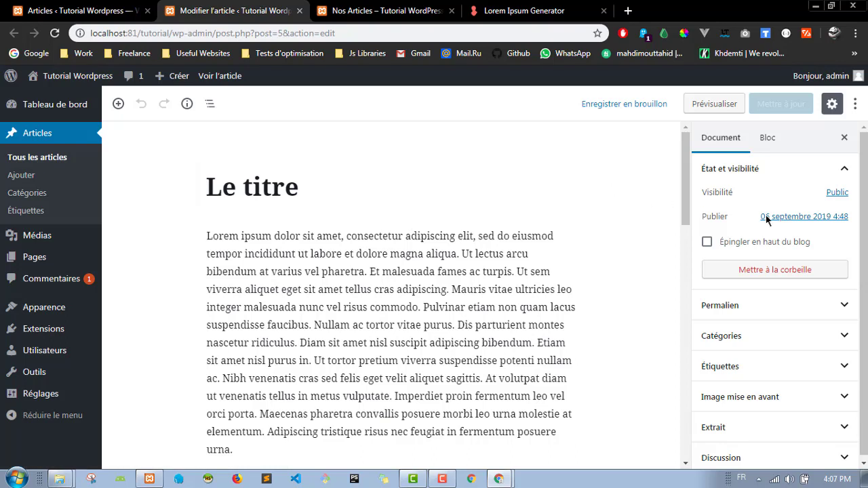
pyautogui.click(849, 170)
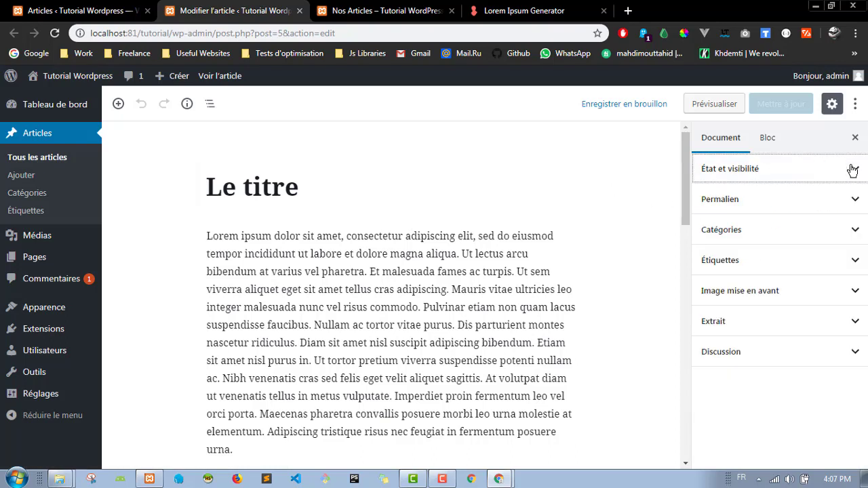
pyautogui.click(849, 169)
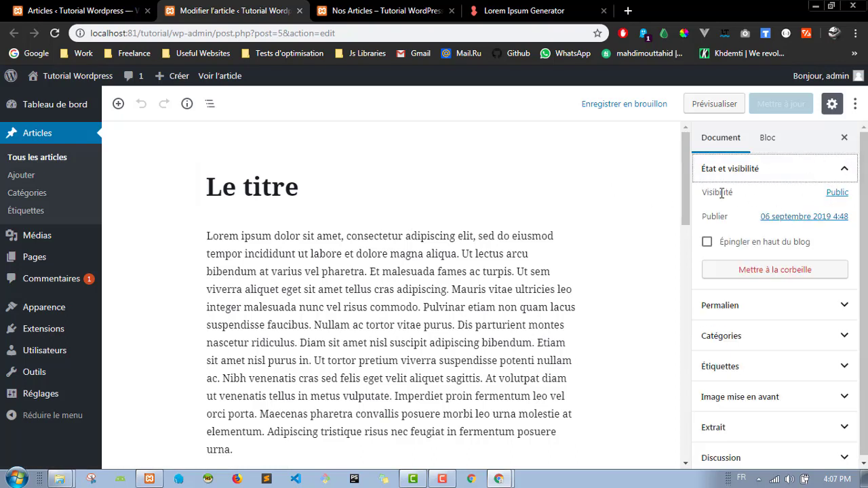
pyautogui.click(833, 196)
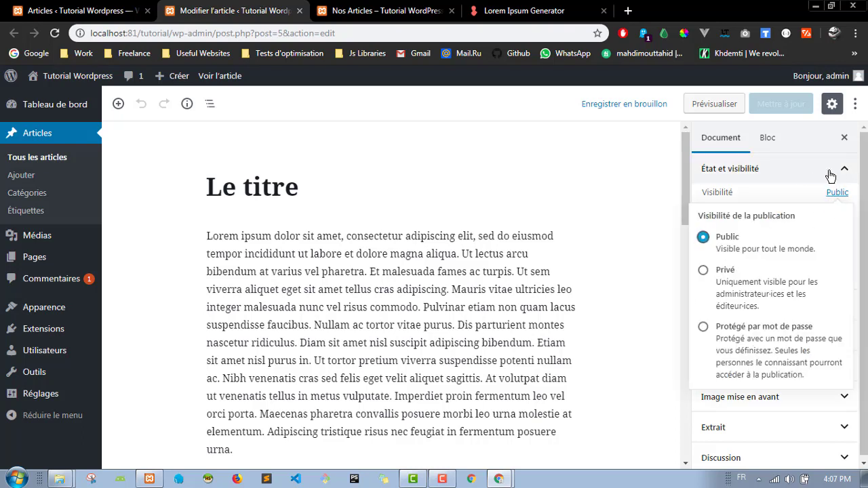
pyautogui.click(826, 168)
pyautogui.click(841, 170)
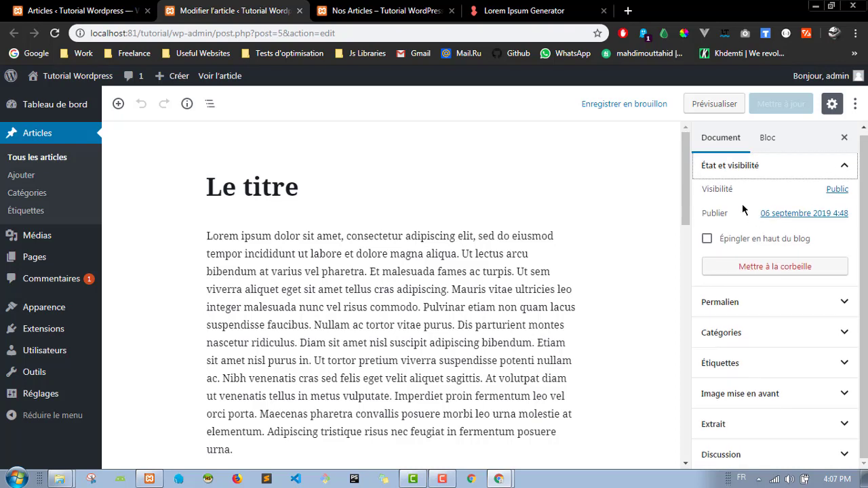
pyautogui.scroll(-1, 704, 254)
pyautogui.click(708, 240)
pyautogui.click(709, 242)
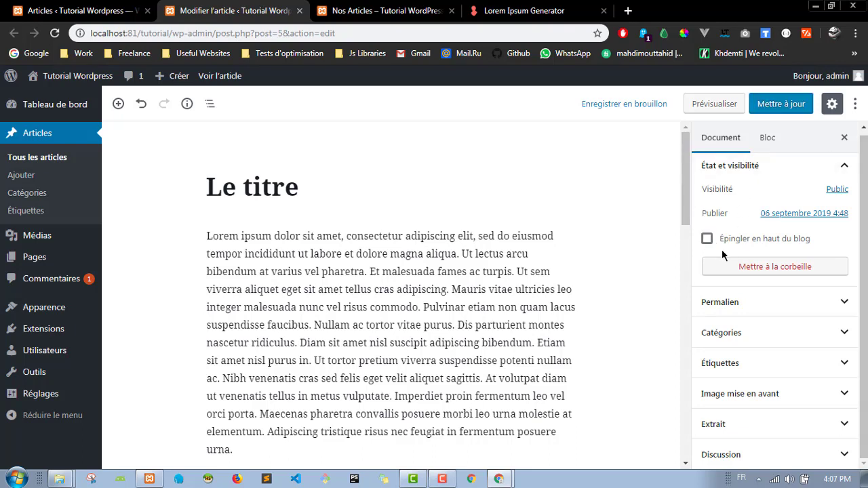
pyautogui.click(835, 300)
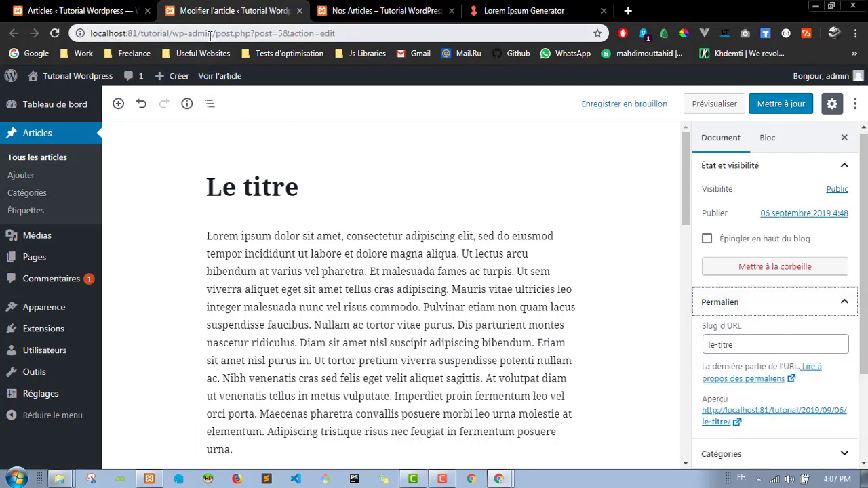
pyautogui.moveTo(215, 34); pyautogui.dragTo(320, 34)
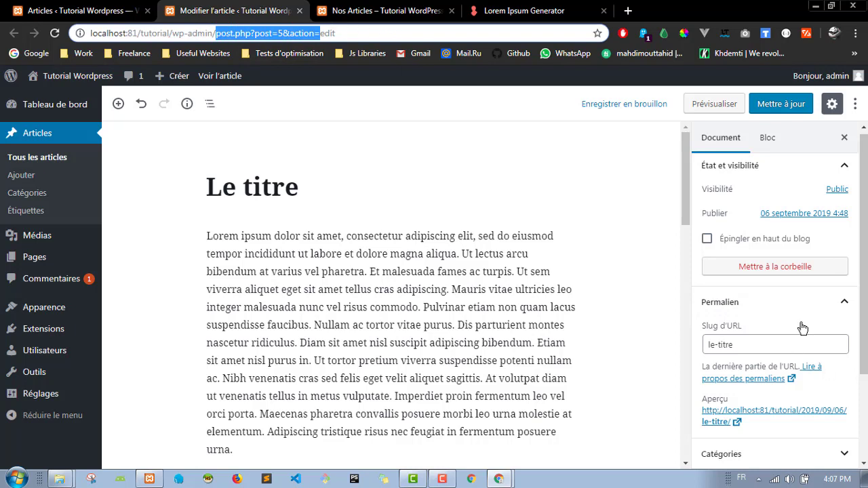
pyautogui.click(816, 302)
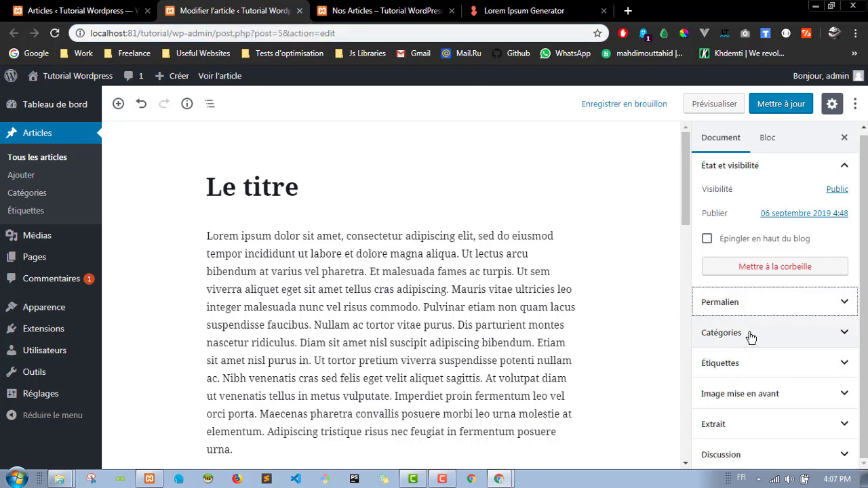
# Step: Move Le titre from Nos Articles to the News category and update the post
pyautogui.click(790, 342)
pyautogui.scroll(-3, 783, 346)
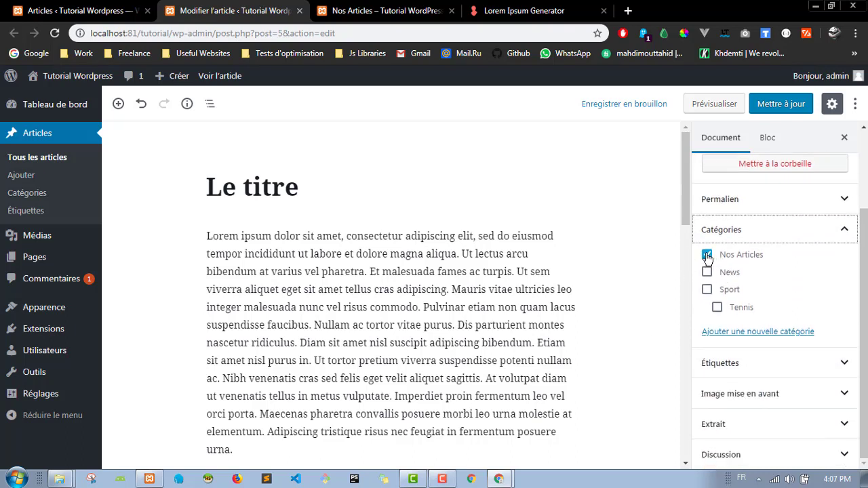
pyautogui.click(707, 290)
pyautogui.click(720, 309)
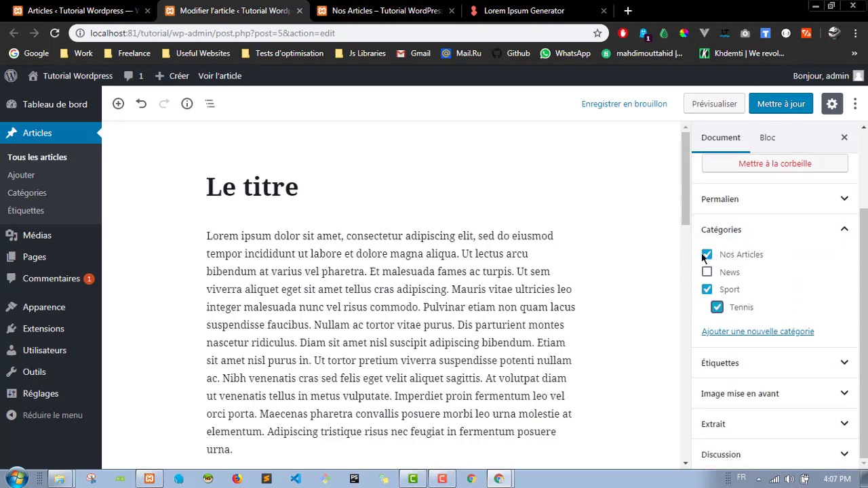
pyautogui.click(707, 254)
pyautogui.click(706, 290)
pyautogui.click(717, 307)
pyautogui.click(708, 273)
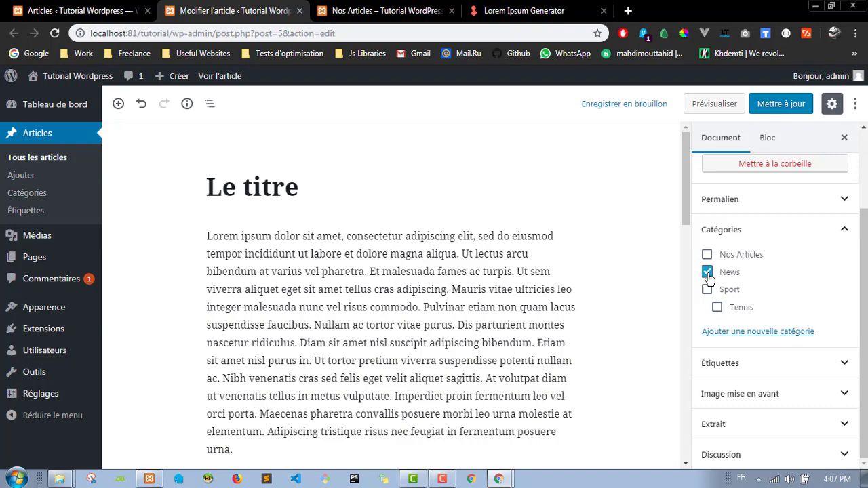
pyautogui.click(786, 105)
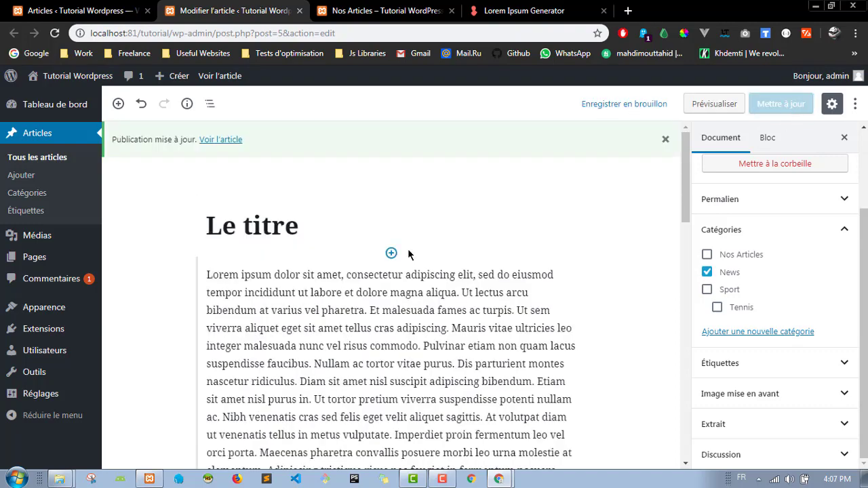
# Step: Reload the site's category page to see News in the Catégories widget, then return to the editor
pyautogui.click(400, 11)
pyautogui.scroll(-10, 604, 297)
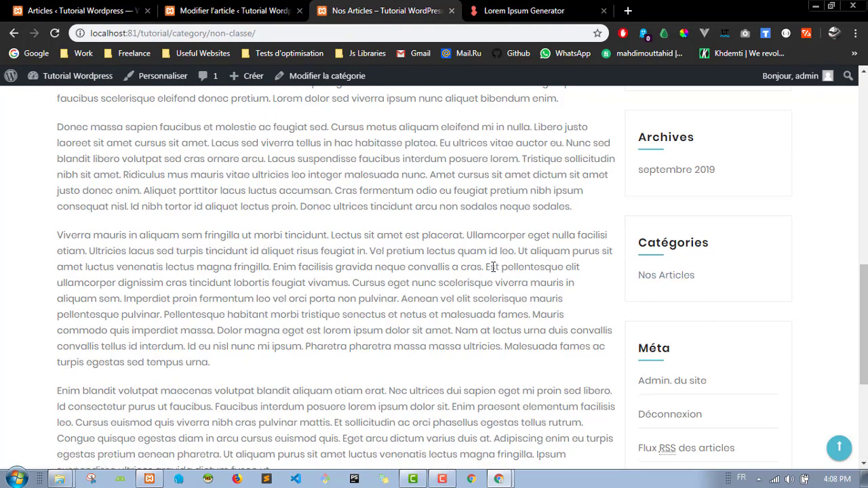
pyautogui.click(56, 34)
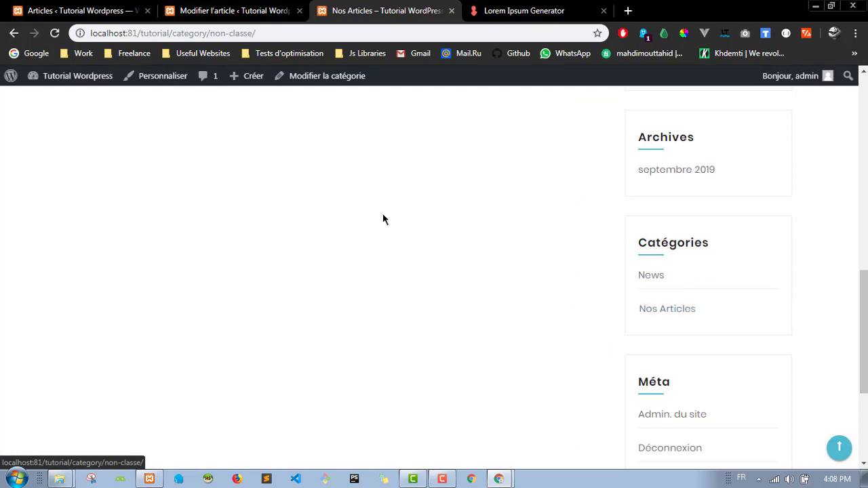
pyautogui.click(238, 10)
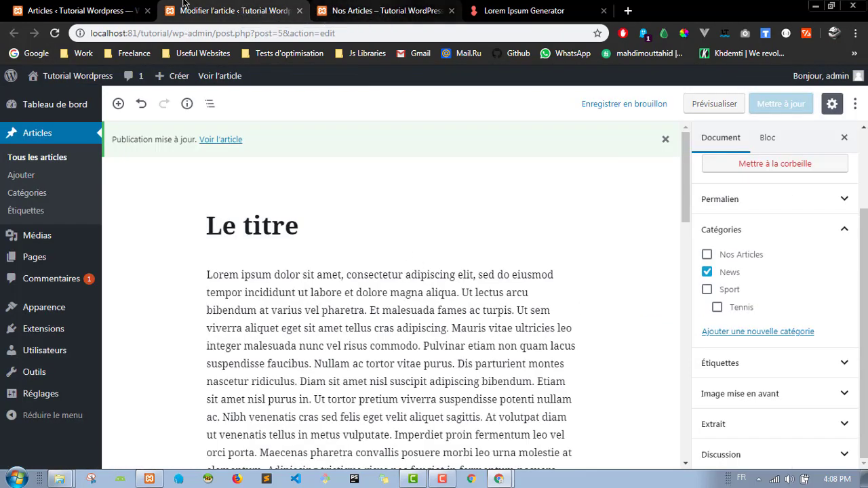
pyautogui.click(373, 8)
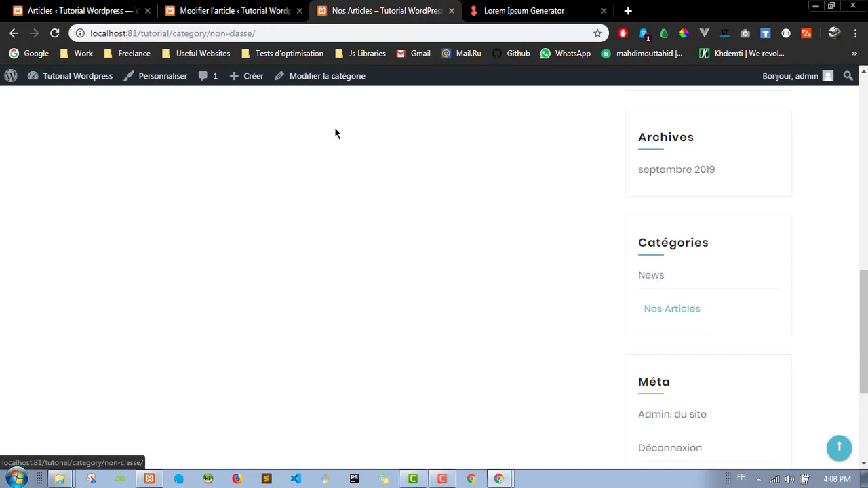
pyautogui.click(267, 5)
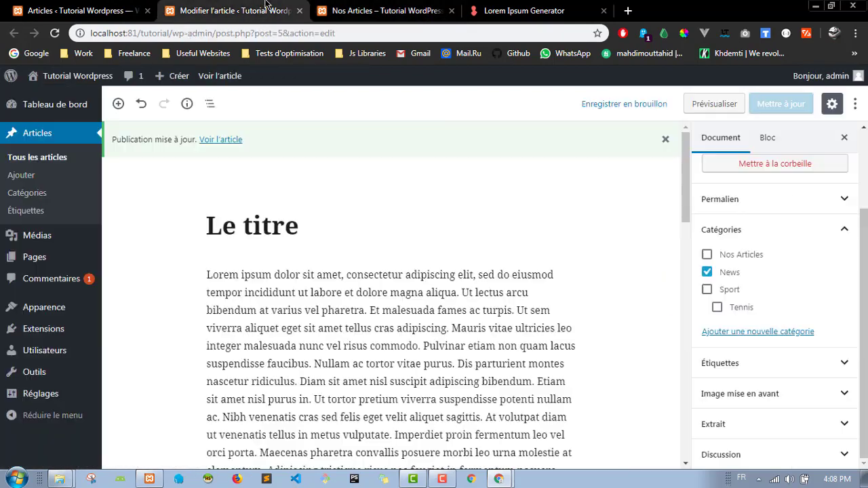
# Step: Check that News and Nos Articles each hold one post, then view the site's category page
pyautogui.click(34, 198)
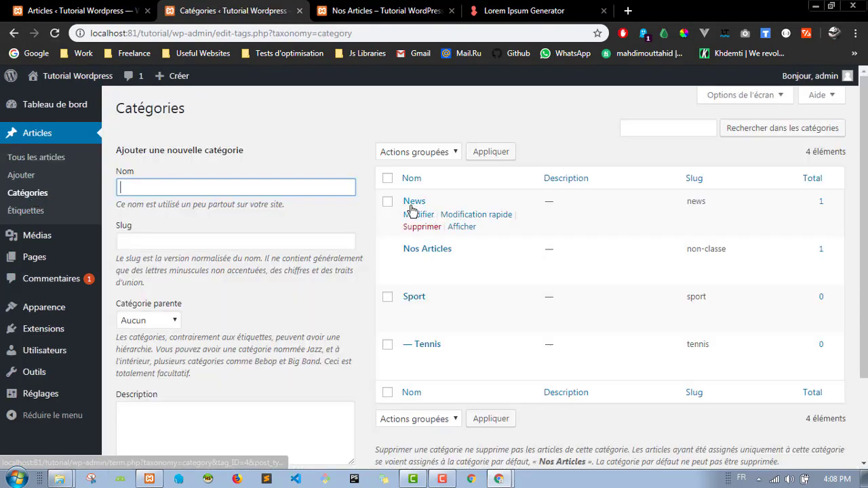
pyautogui.click(457, 201)
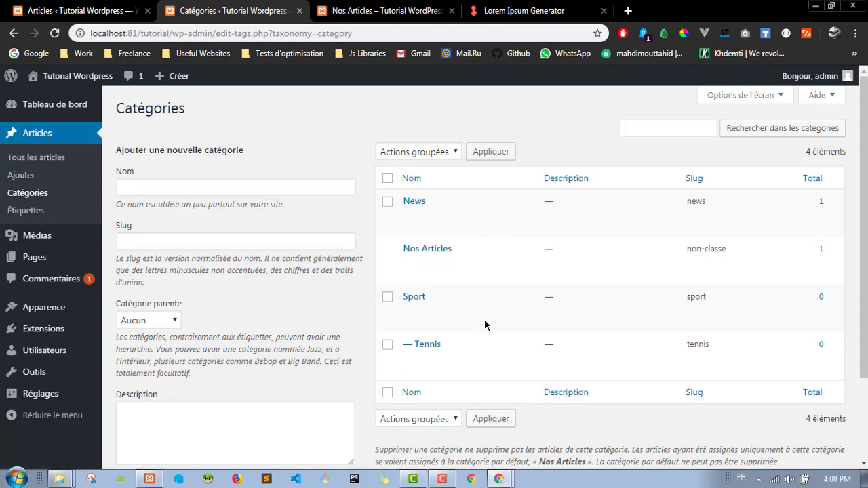
pyautogui.click(331, 15)
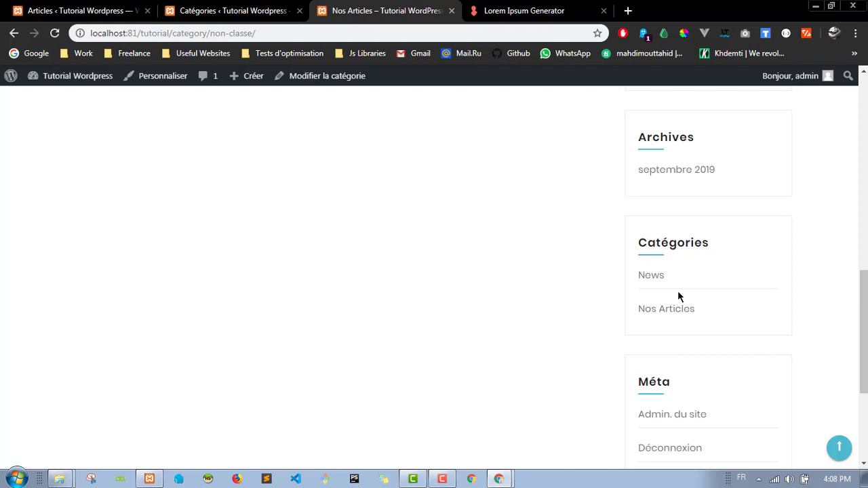
# Step: Compare the admin and site tabs, then bring up the list of posts Le titre and Bonjour tout le monde !
pyautogui.click(234, 10)
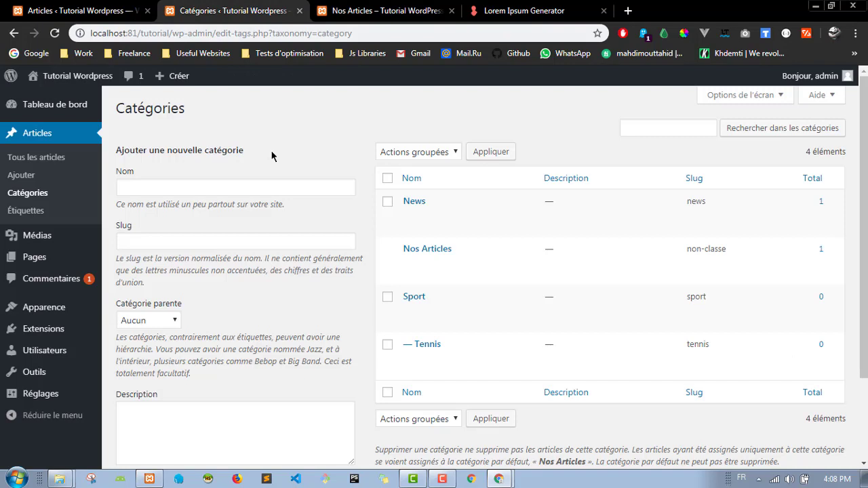
pyautogui.click(346, 10)
pyautogui.scroll(-2, 622, 265)
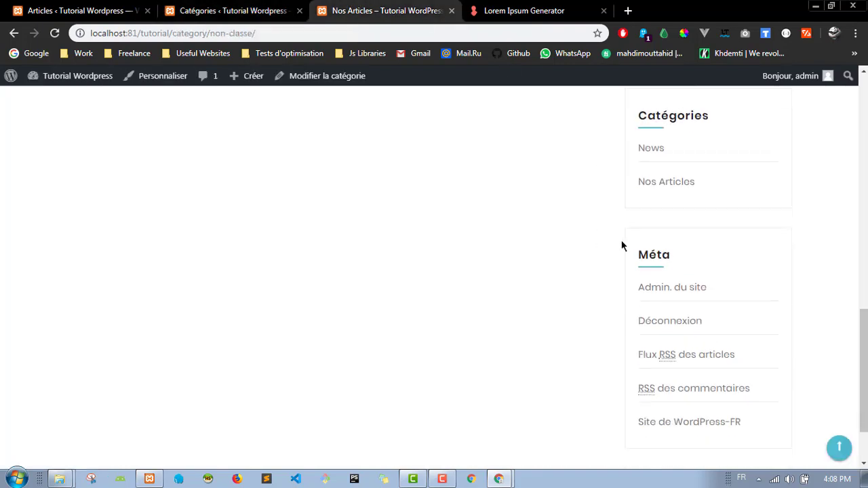
pyautogui.scroll(2, 630, 246)
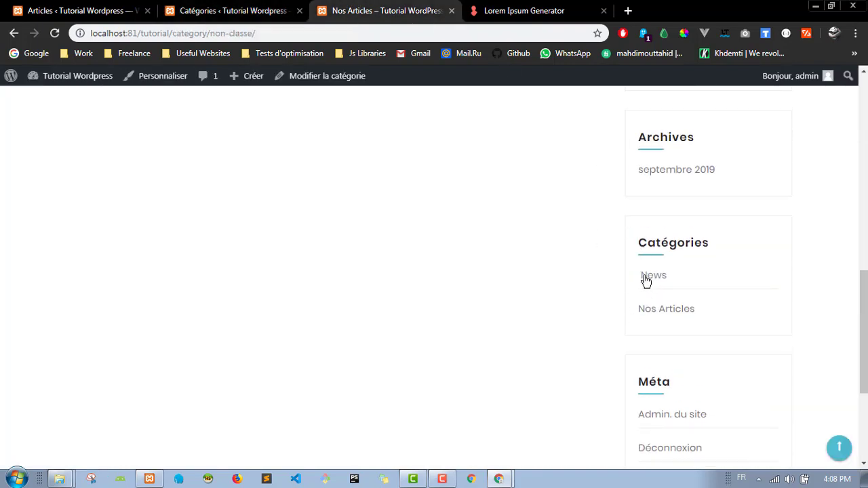
pyautogui.scroll(4, 427, 188)
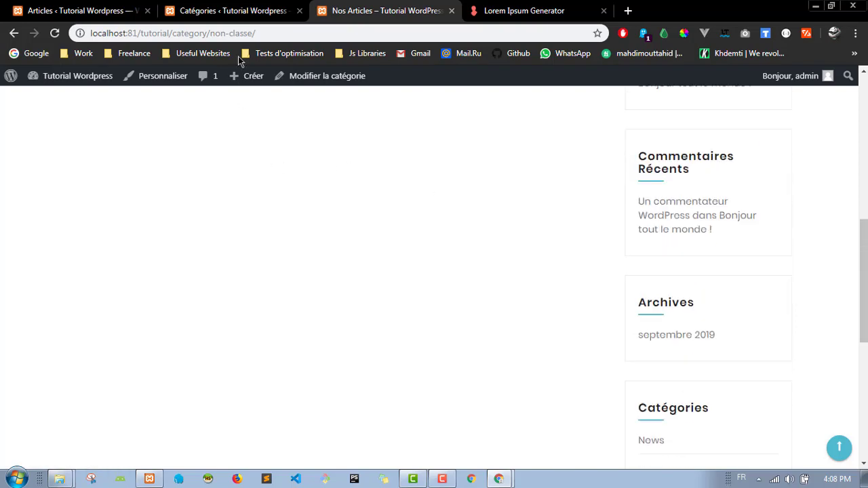
pyautogui.click(238, 7)
pyautogui.click(78, 10)
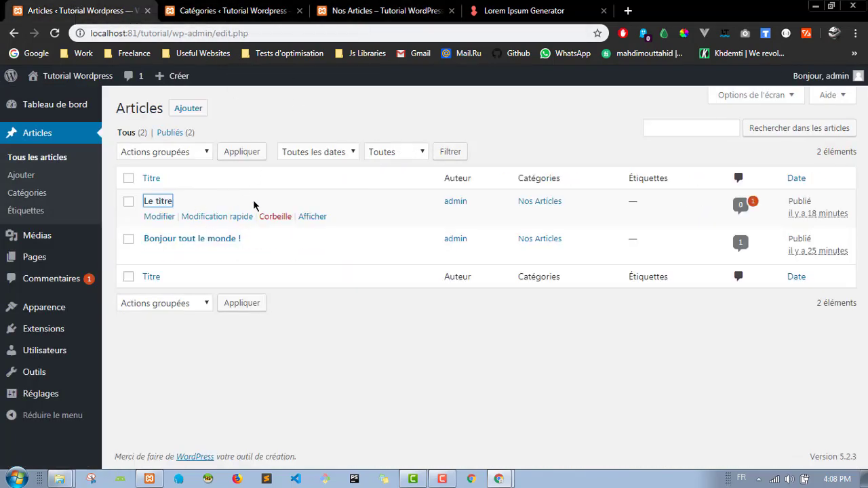
# Step: Reload the Articles list and open quick edit for 'Bonjour tout le monde !'
pyautogui.click(372, 319)
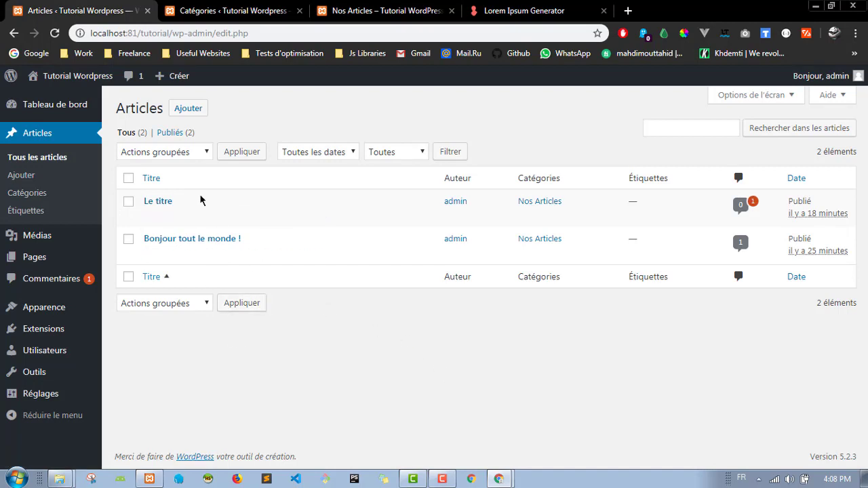
pyautogui.click(55, 33)
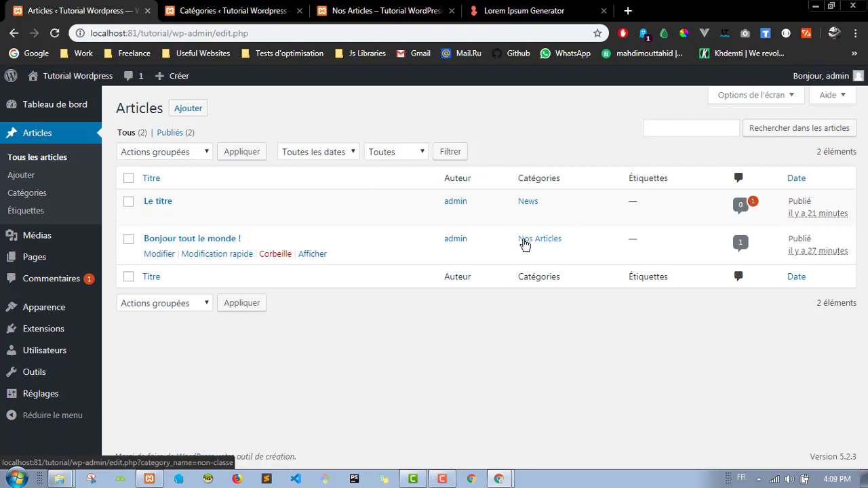
pyautogui.click(220, 257)
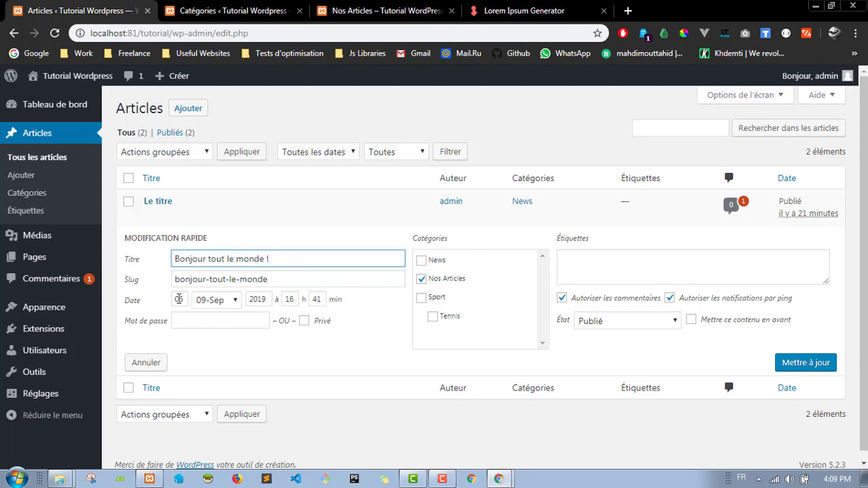
# Step: Move 'Bonjour tout le monde !' from Nos Articles to Tennis in quick edit and save
pyautogui.click(178, 299)
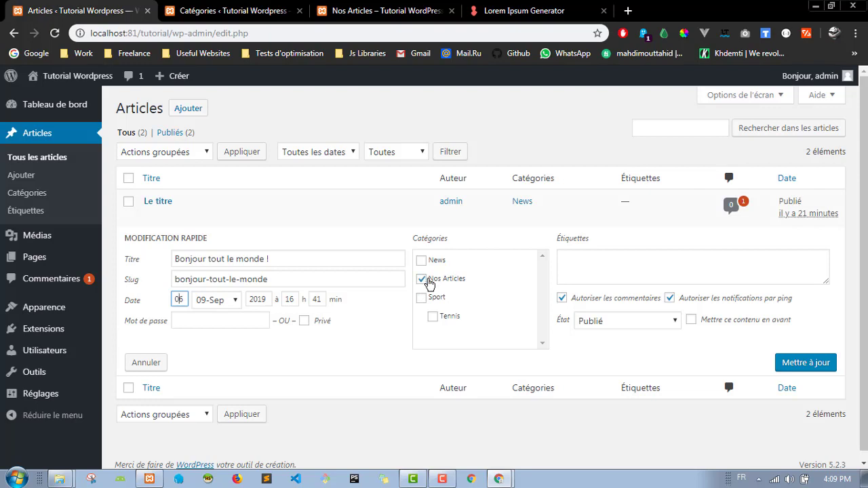
pyautogui.click(421, 279)
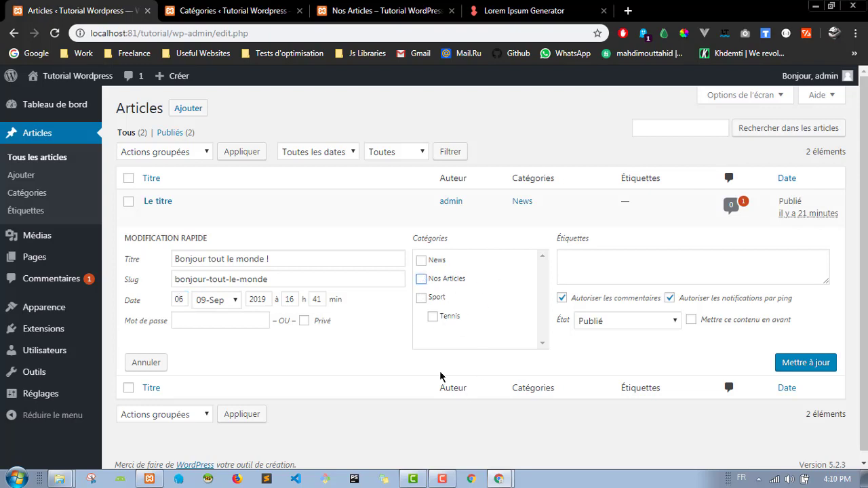
pyautogui.click(433, 317)
pyautogui.click(811, 365)
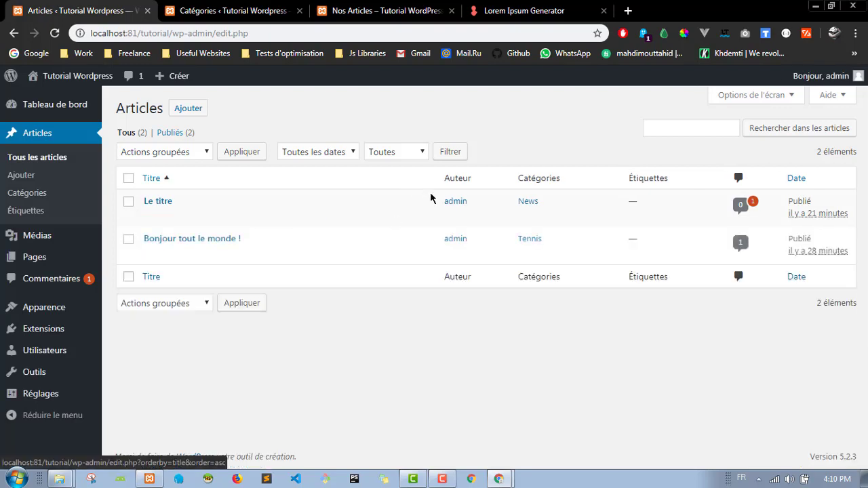
# Step: Reload the Nos Articles front-end page to check News and Tennis in the sidebar
pyautogui.click(226, 8)
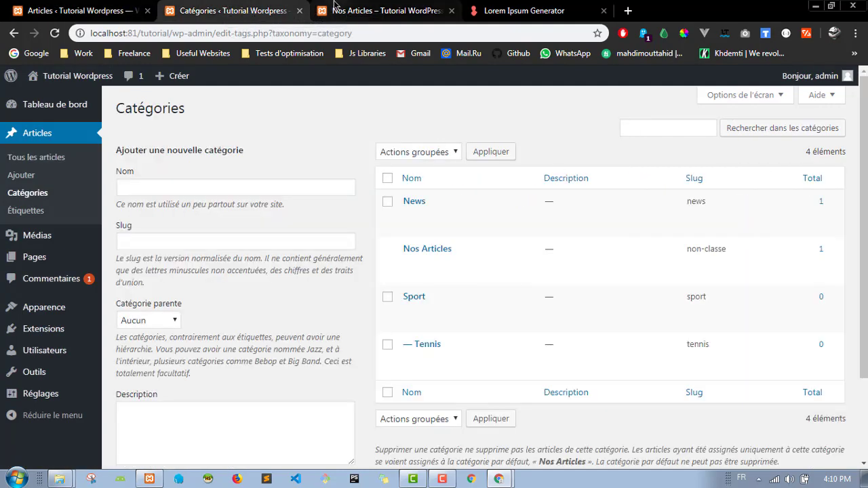
pyautogui.click(335, 8)
pyautogui.scroll(2, 511, 203)
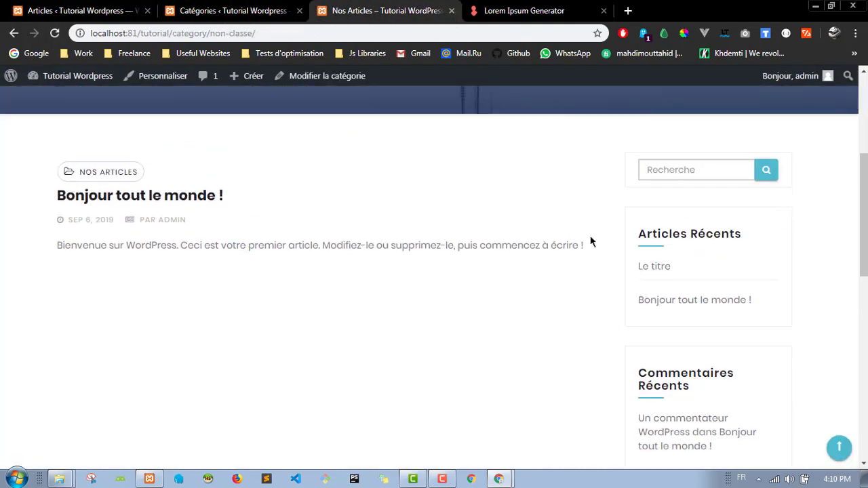
pyautogui.scroll(-8, 590, 240)
pyautogui.scroll(4, 591, 240)
pyautogui.scroll(-1, 681, 252)
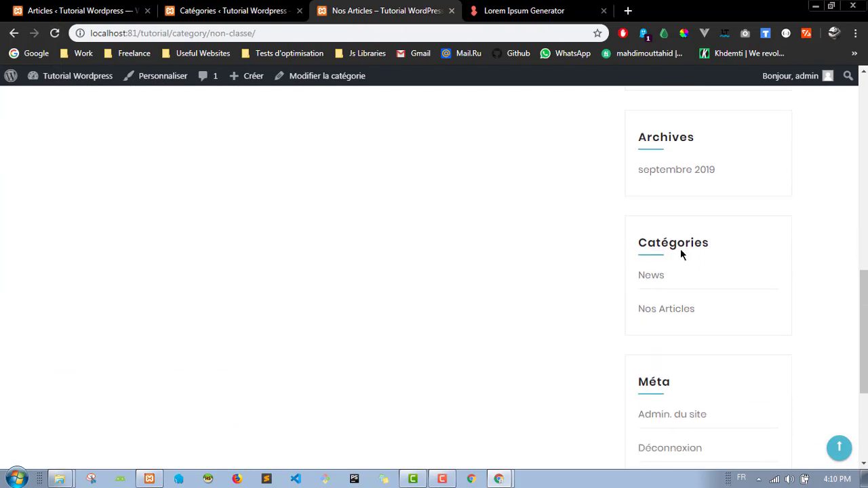
pyautogui.click(54, 33)
pyautogui.click(217, 10)
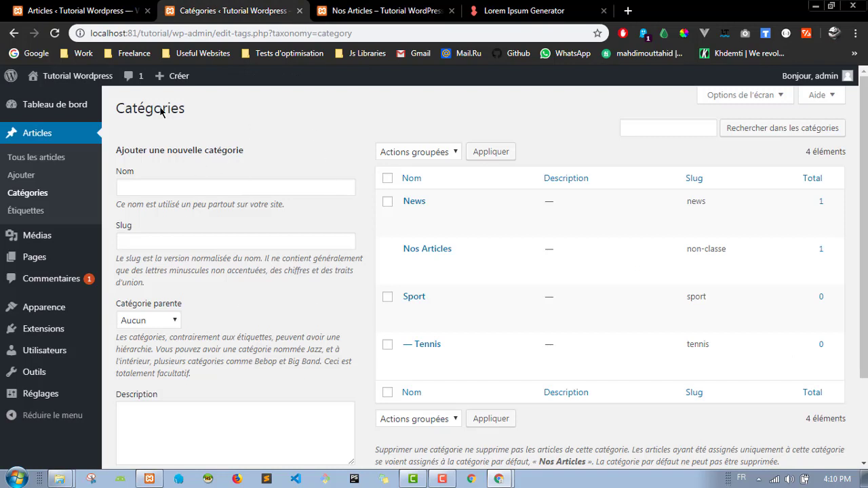
# Step: Check the Articles list: Le titre under News, Bonjour tout le monde ! under Tennis
pyautogui.hotkey('ctrl', 'shift', 'Tab')
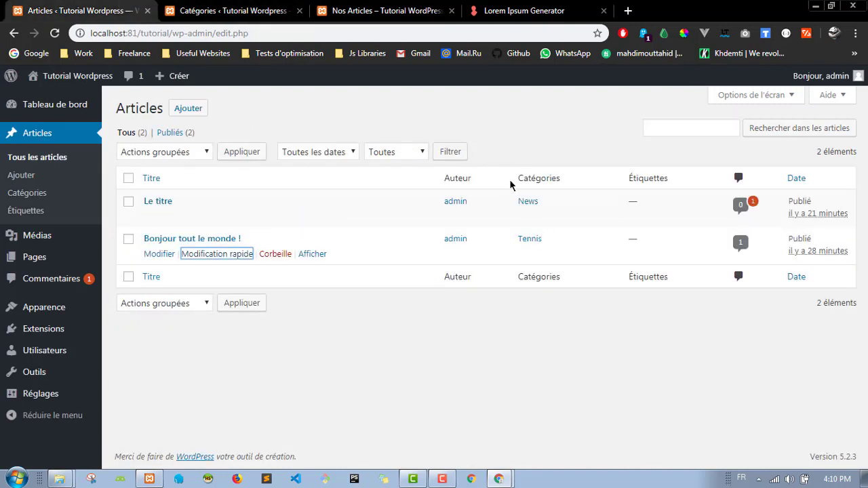
pyautogui.moveTo(511, 185); pyautogui.dragTo(590, 182)
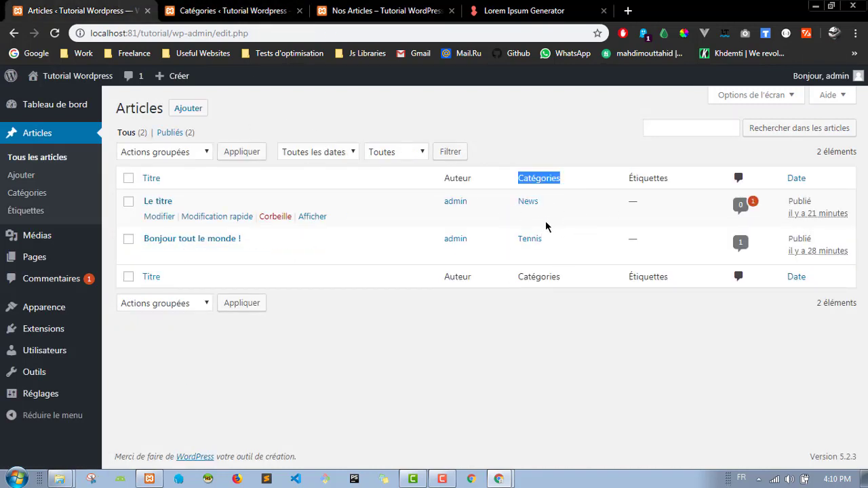
pyautogui.click(529, 291)
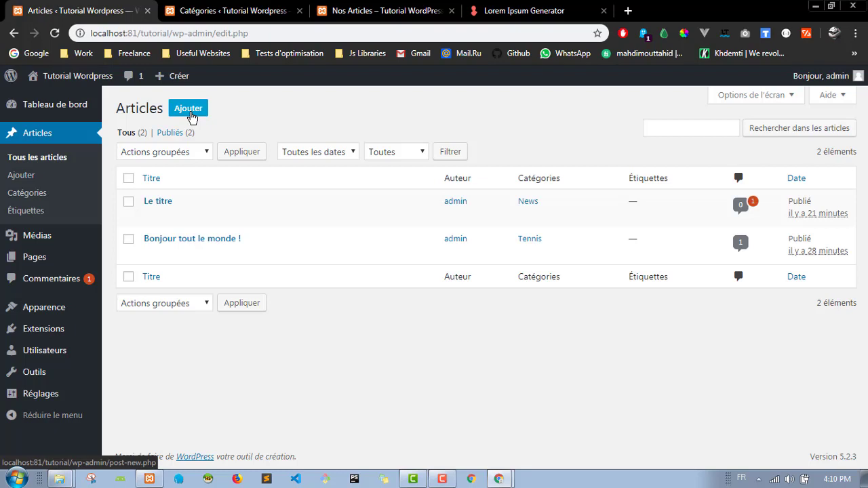
# Step: Start a new post titled 'Sport Tennis' with a level-3 'Busiway' heading block
pyautogui.click(192, 117)
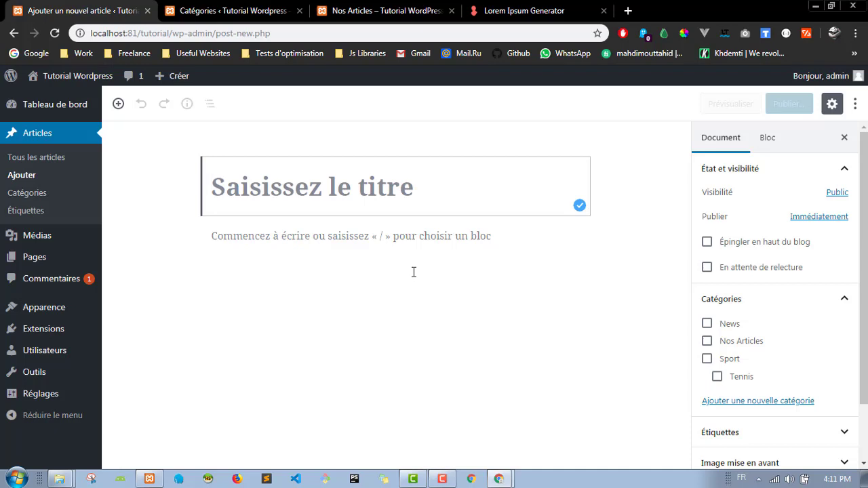
pyautogui.write('S')
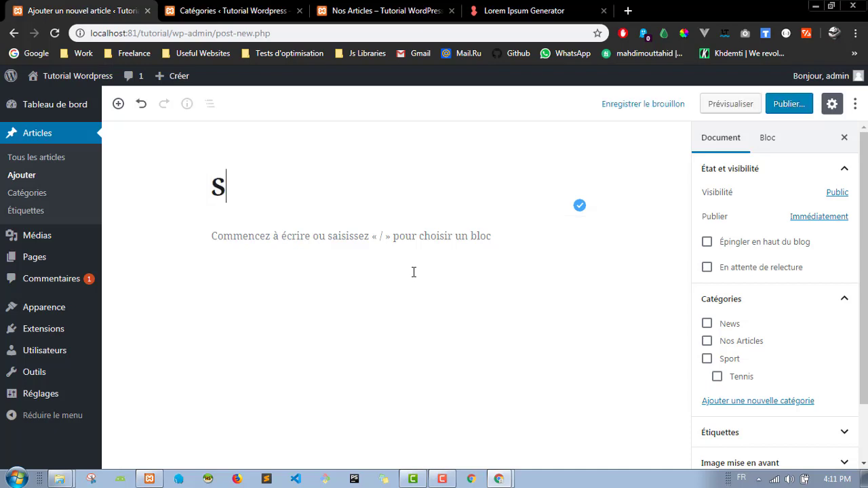
pyautogui.write('port Tennis')
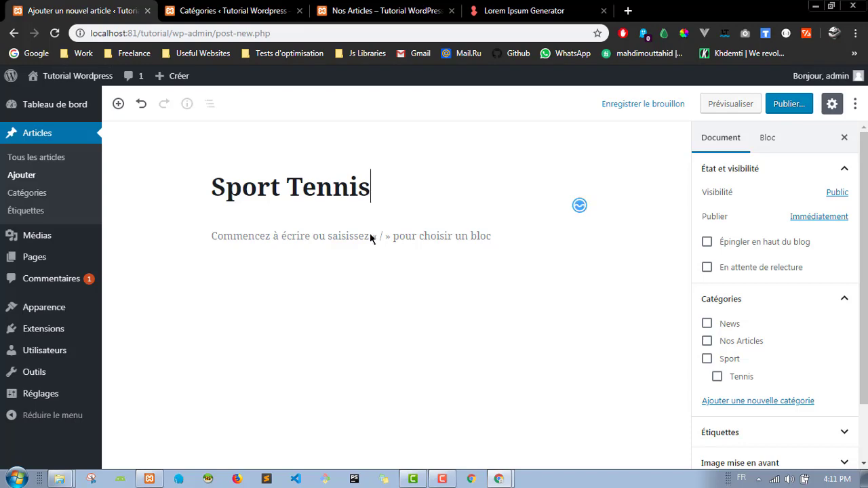
pyautogui.click(310, 230)
pyautogui.write('Busiway')
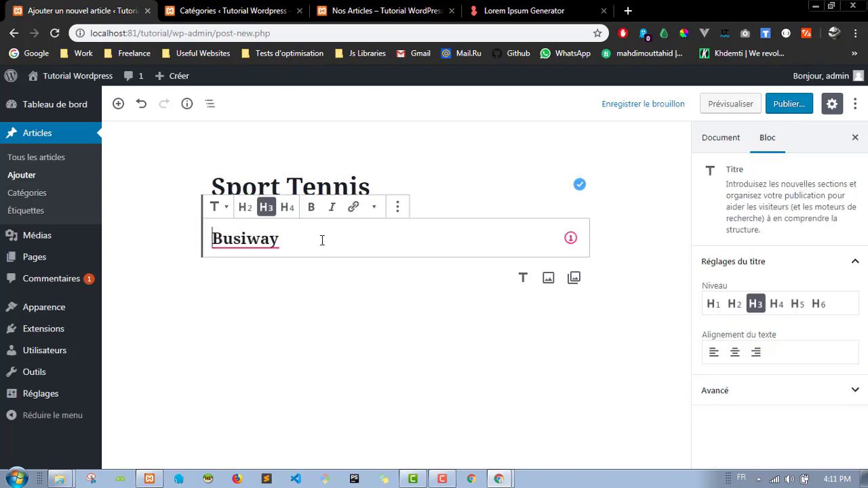
# Step: Generate 3 paragraphs of Lorem Ipsum text and return to the WordPress post editor
pyautogui.click(499, 9)
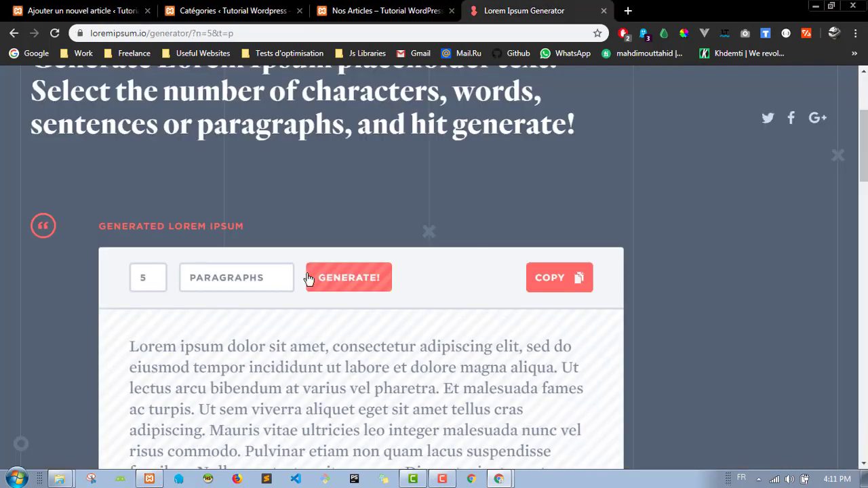
pyautogui.moveTo(158, 276); pyautogui.dragTo(124, 282)
pyautogui.write('3')
pyautogui.click(367, 289)
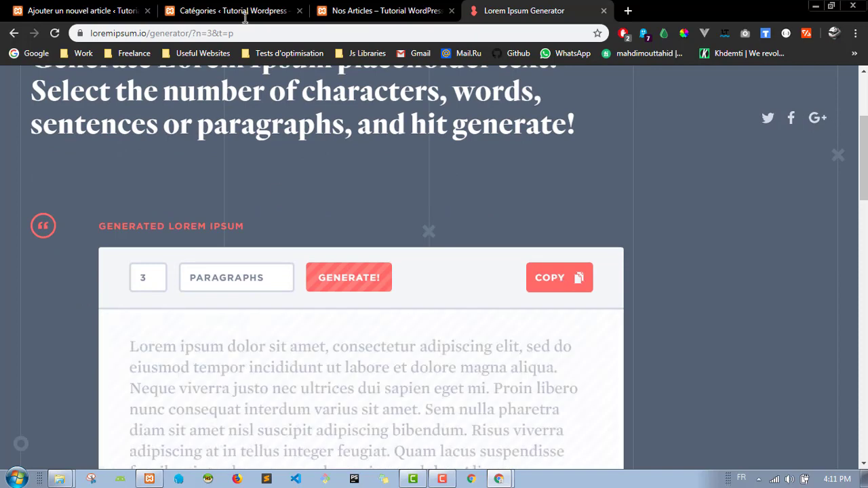
pyautogui.click(245, 15)
pyautogui.click(81, 10)
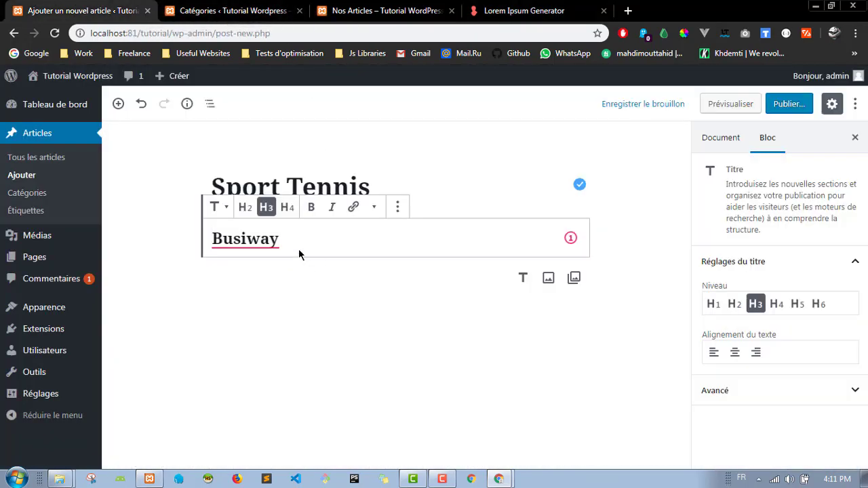
# Step: Paste the lorem ipsum paragraphs into the post below the Busiway heading
pyautogui.moveTo(298, 255); pyautogui.dragTo(211, 239)
pyautogui.hotkey('ctrl', 'v')
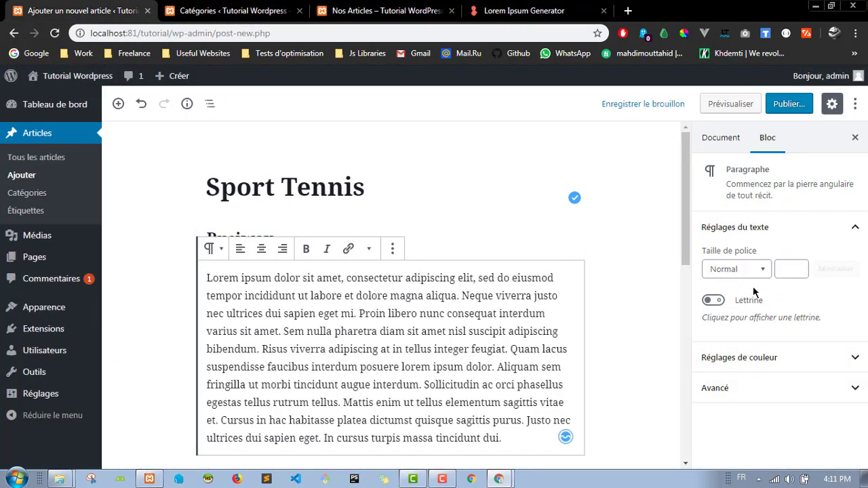
pyautogui.scroll(-2, 680, 332)
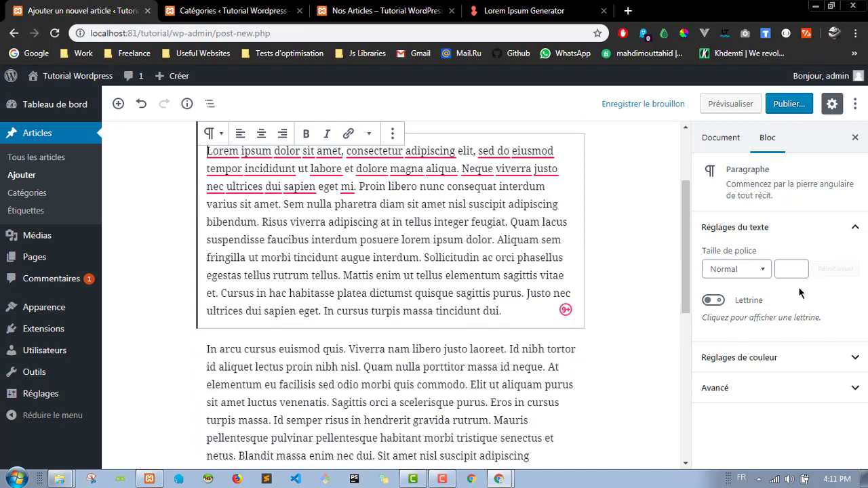
# Step: File the Sport Tennis draft under the Sport category and its Tennis subcategory
pyautogui.click(732, 147)
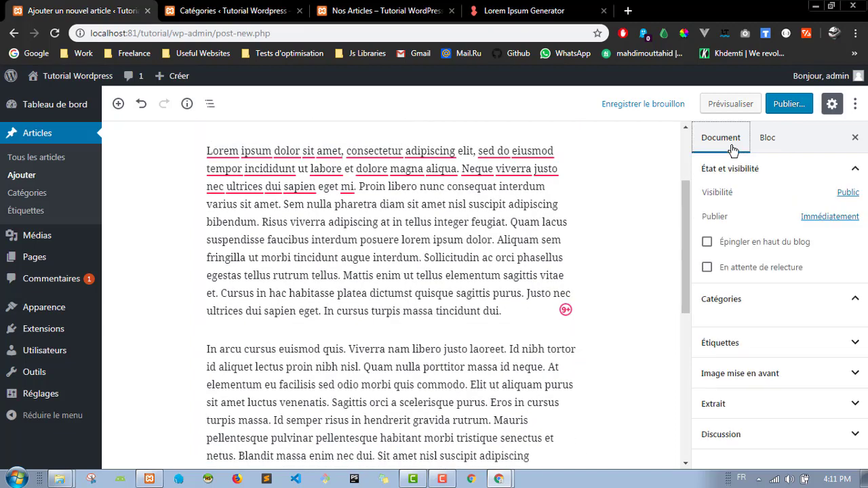
pyautogui.click(736, 145)
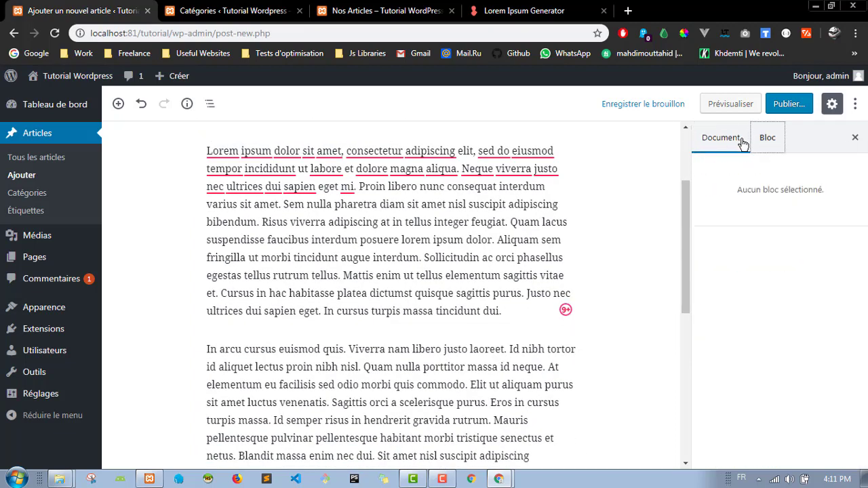
pyautogui.click(742, 142)
pyautogui.click(764, 142)
pyautogui.click(729, 144)
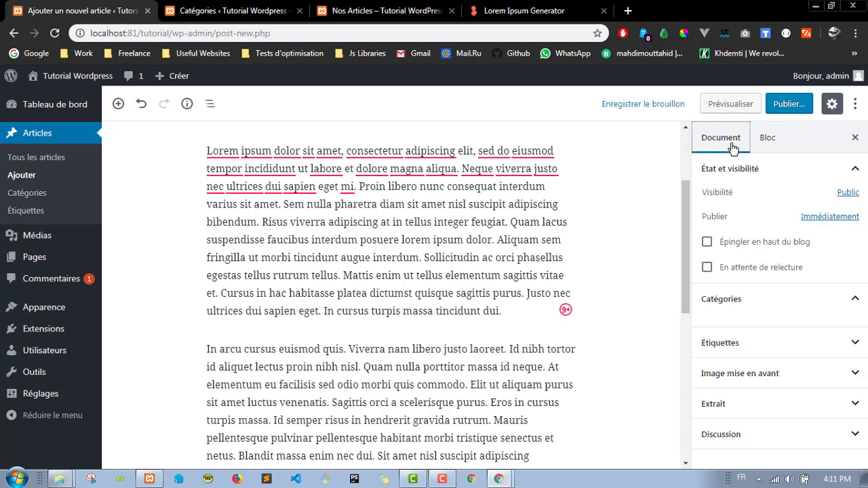
pyautogui.click(774, 144)
pyautogui.click(712, 136)
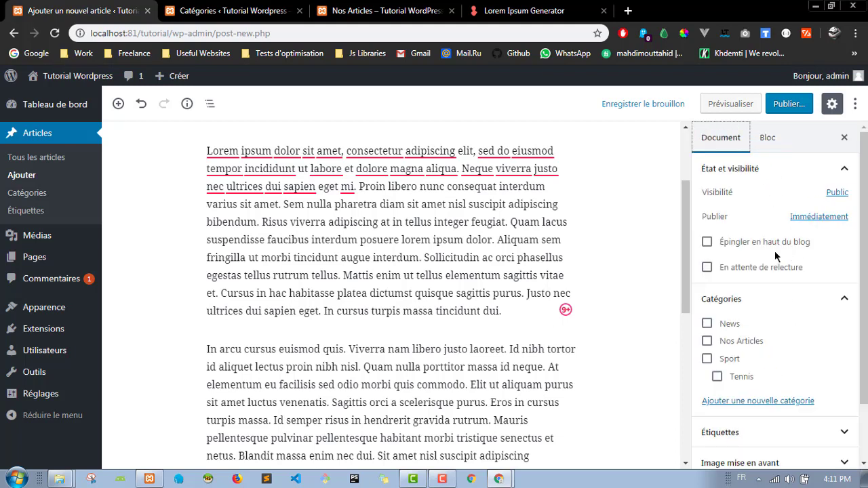
pyautogui.scroll(-1, 776, 255)
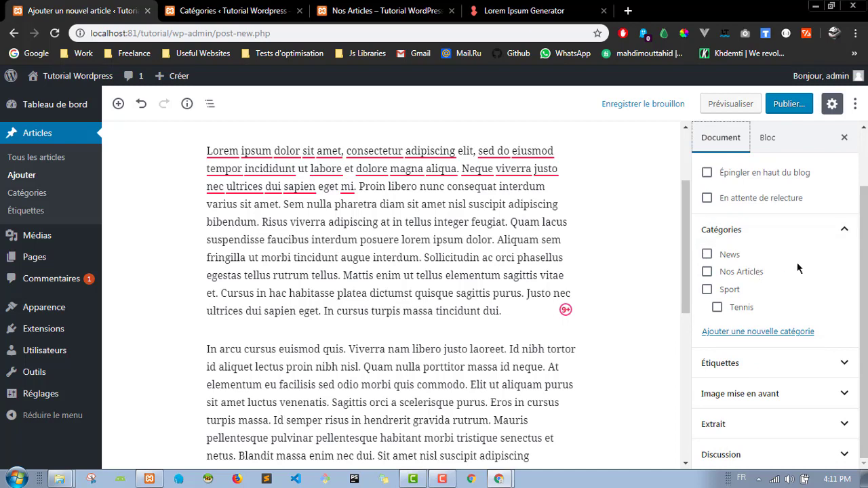
pyautogui.click(707, 289)
pyautogui.click(716, 307)
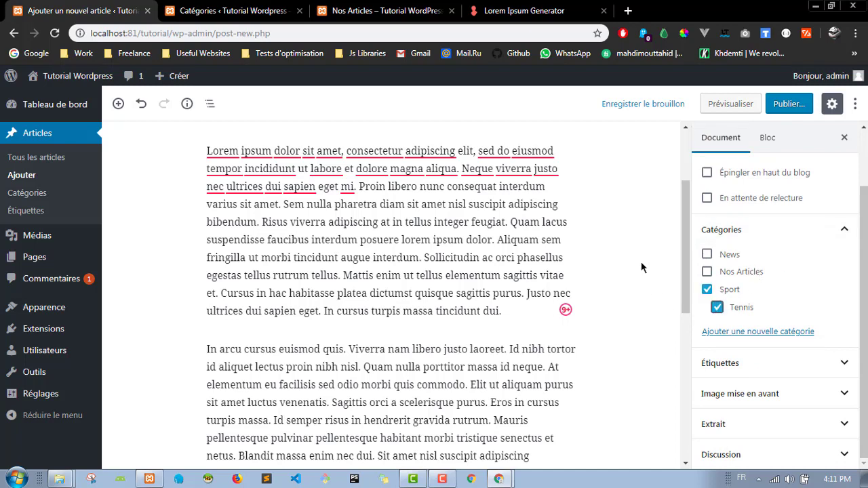
pyautogui.scroll(2, 654, 207)
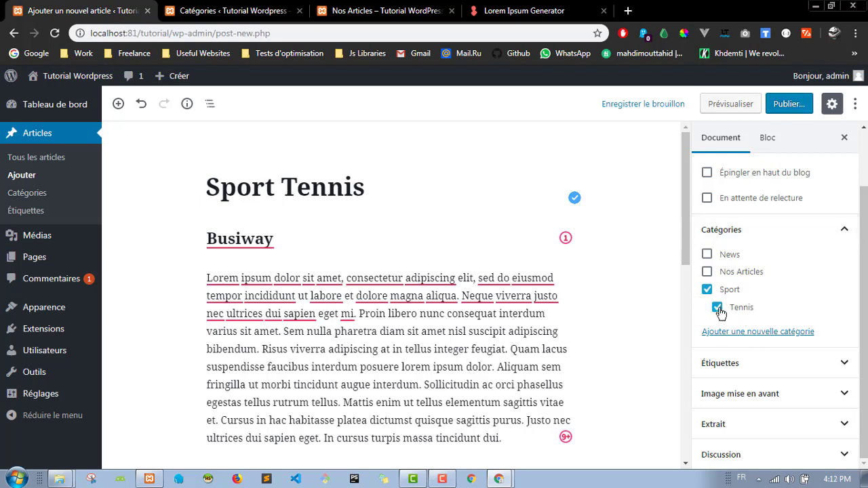
# Step: Publish the Sport Tennis post and bring up the Nos Articles category page
pyautogui.click(790, 107)
pyautogui.click(791, 103)
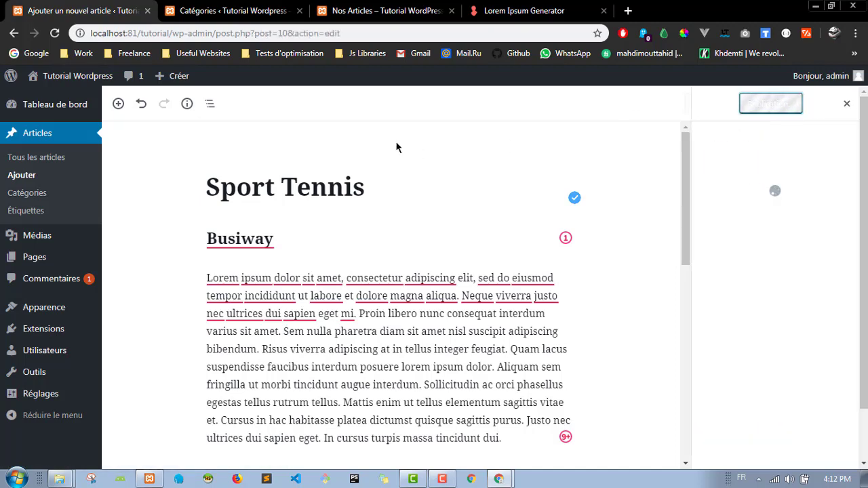
pyautogui.hotkey('ctrl', 'Tab')
pyautogui.hotkey('ctrl', 'Tab')
pyautogui.scroll(10, 296, 231)
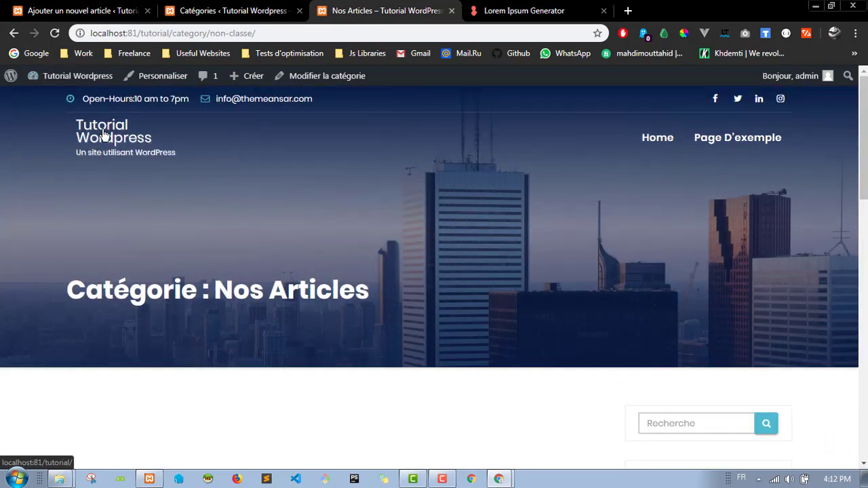
# Step: Go to the site home page, then open the Sport category archive
pyautogui.click(105, 135)
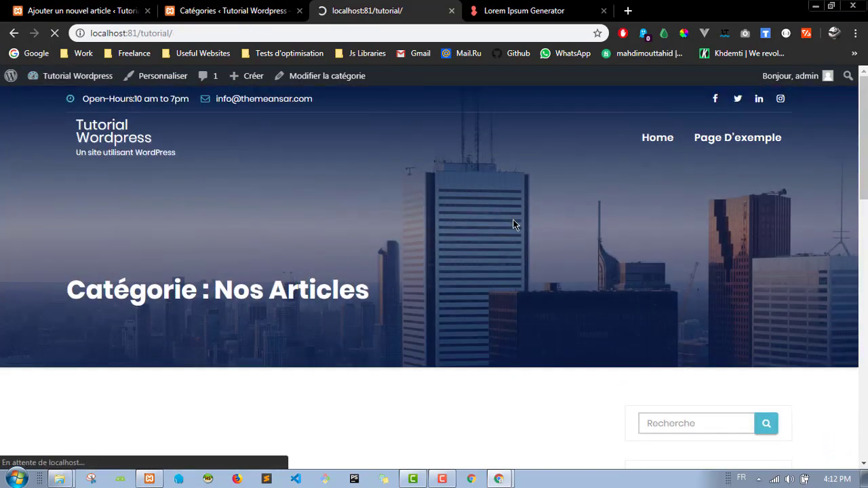
pyautogui.scroll(-10, 472, 251)
pyautogui.scroll(2, 373, 255)
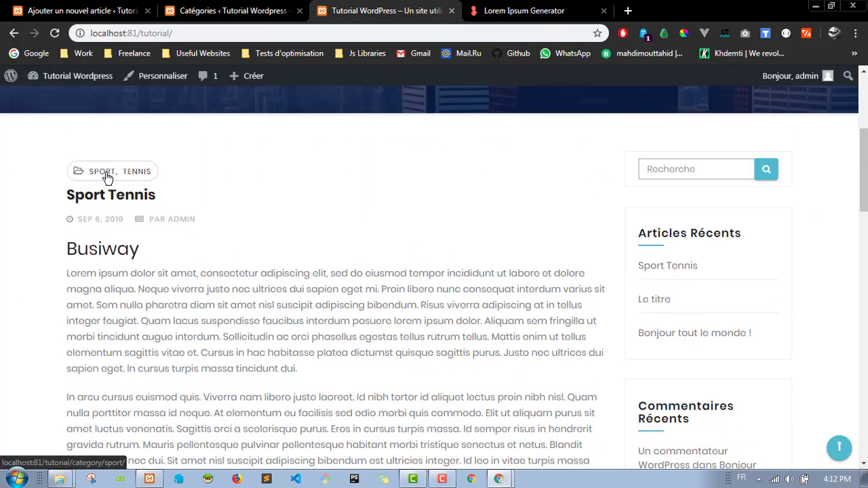
pyautogui.scroll(-6, 487, 180)
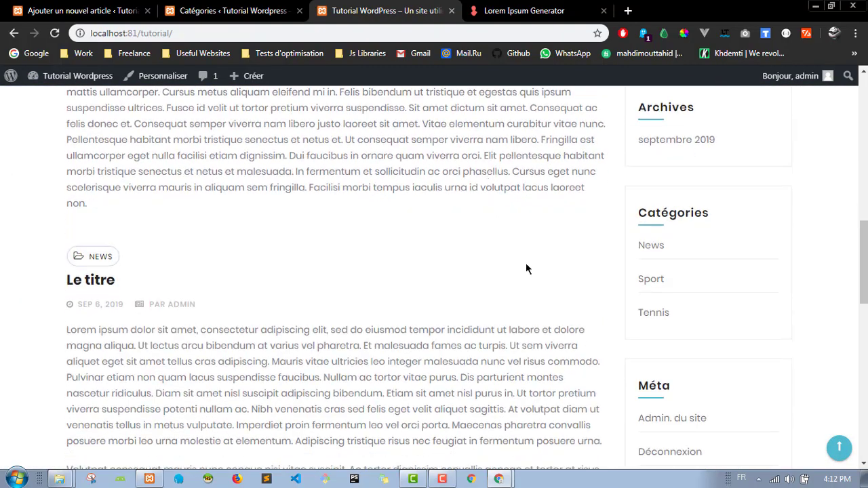
pyautogui.click(653, 288)
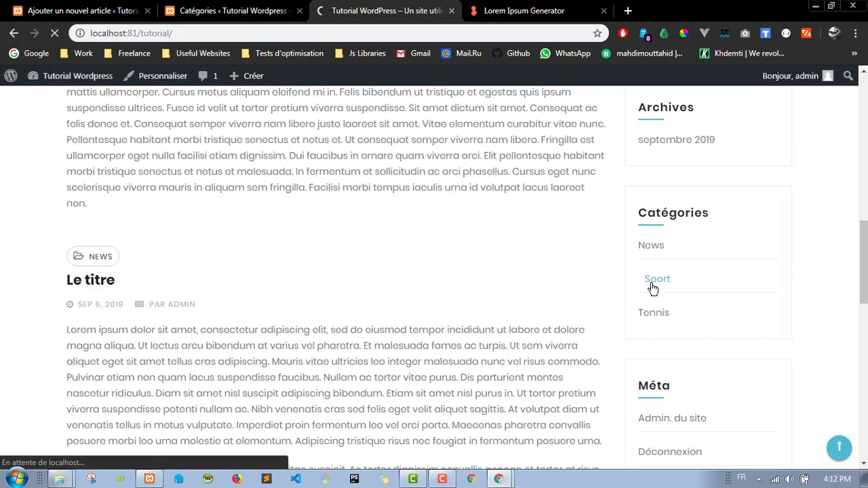
pyautogui.scroll(-5, 284, 261)
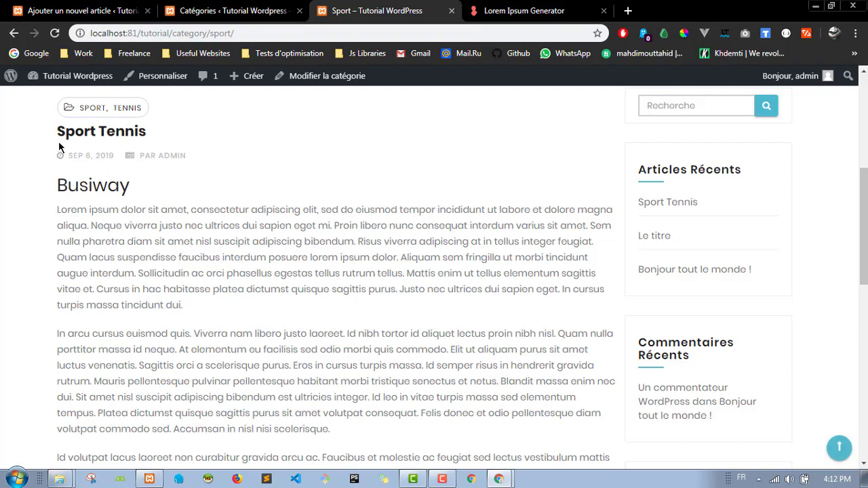
pyautogui.scroll(-5, 287, 203)
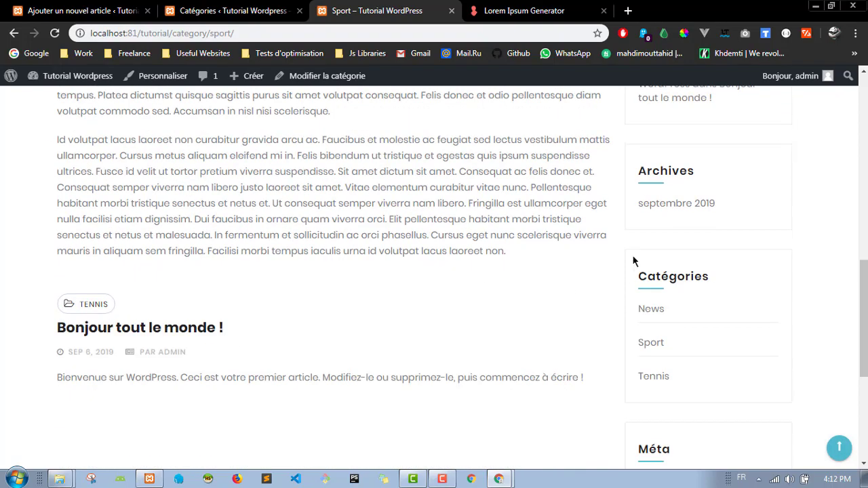
# Step: Check that the Tennis category archive lists Sport Tennis, then return to the post editor
pyautogui.click(653, 379)
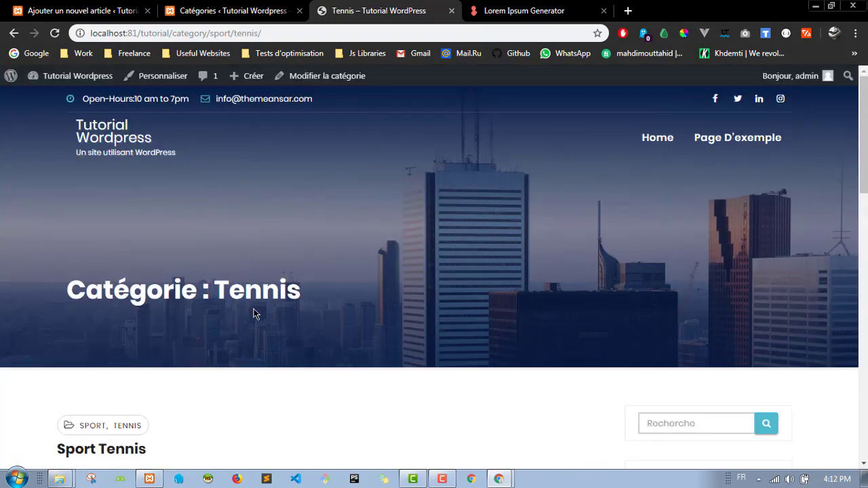
pyautogui.scroll(-5, 252, 310)
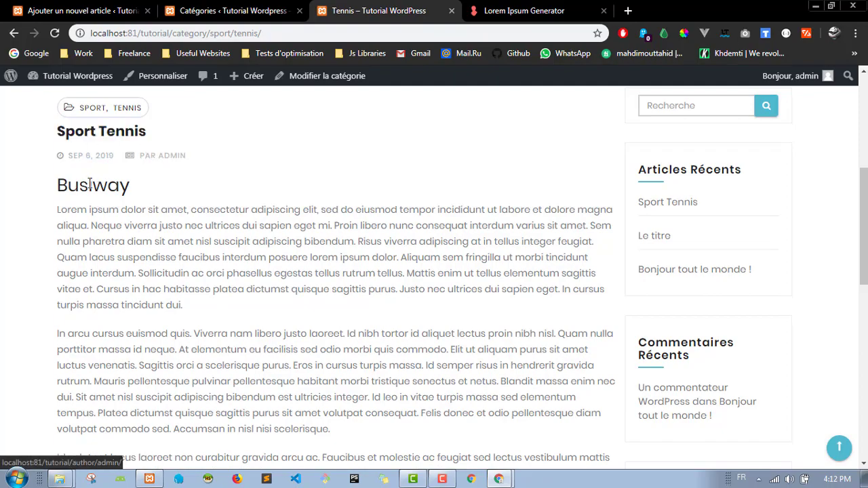
pyautogui.scroll(-7, 101, 203)
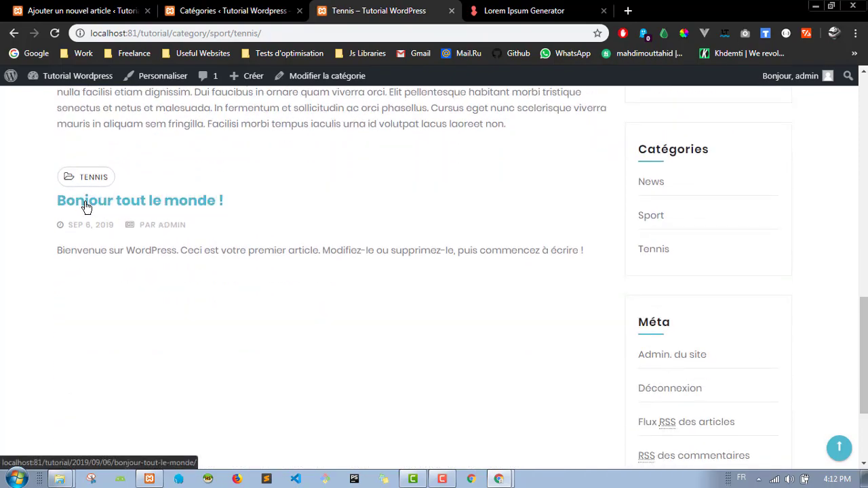
pyautogui.scroll(6, 436, 316)
pyautogui.scroll(5, 436, 316)
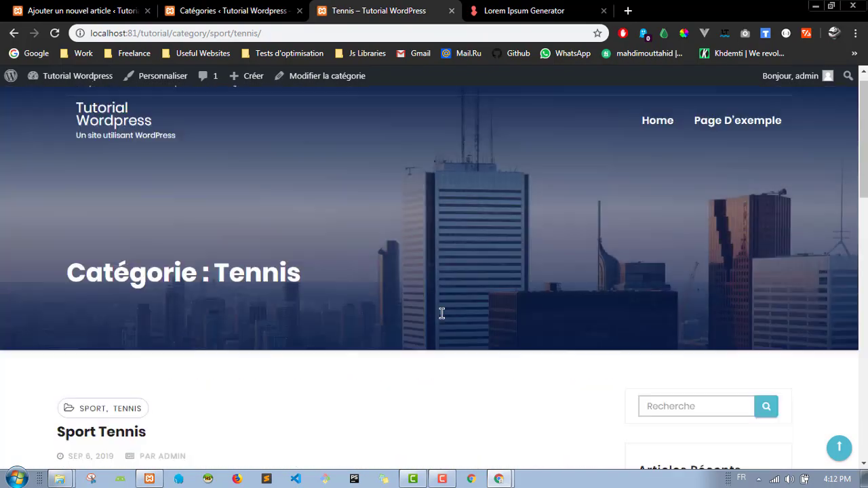
pyautogui.scroll(-6, 442, 312)
pyautogui.scroll(-7, 441, 312)
pyautogui.scroll(7, 442, 313)
pyautogui.scroll(7, 442, 314)
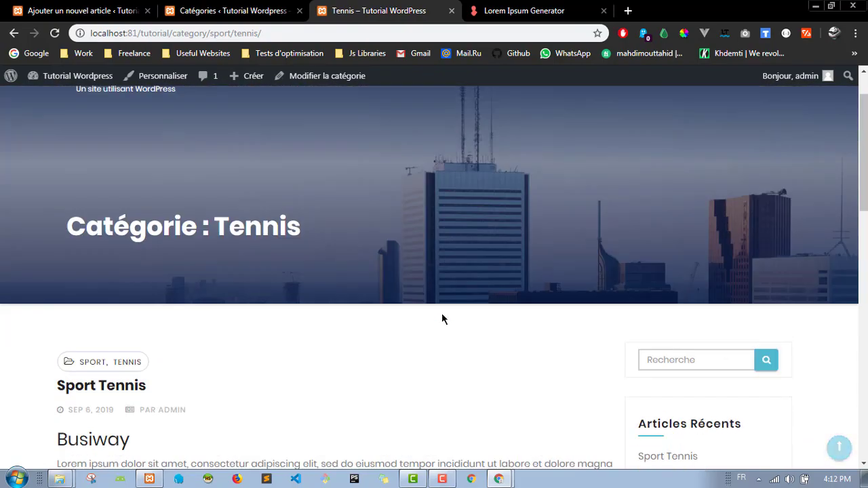
pyautogui.scroll(-5, 451, 291)
pyautogui.scroll(-1, 436, 282)
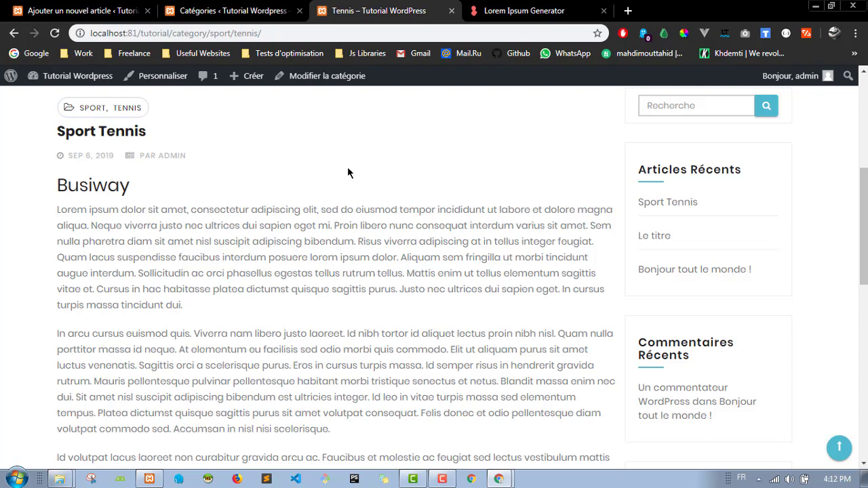
pyautogui.scroll(2, 342, 172)
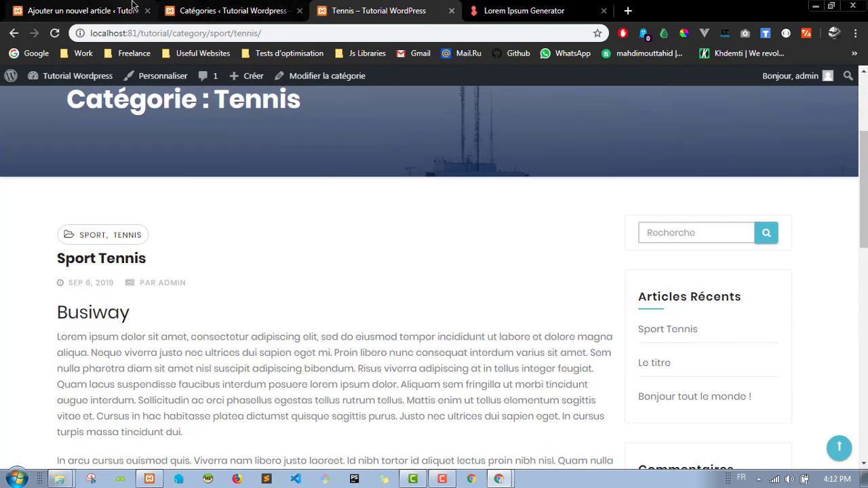
pyautogui.click(81, 11)
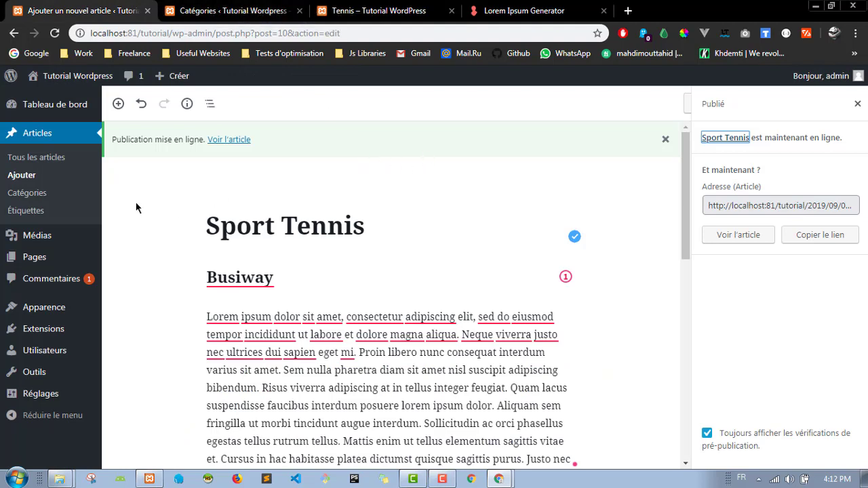
# Step: Open the Étiquettes tags admin page, then go back to the Tennis category archive
pyautogui.click(42, 212)
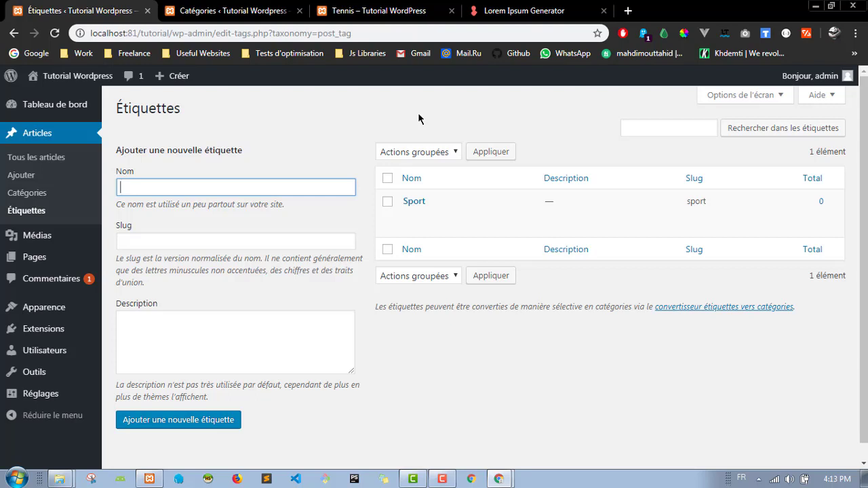
pyautogui.click(370, 8)
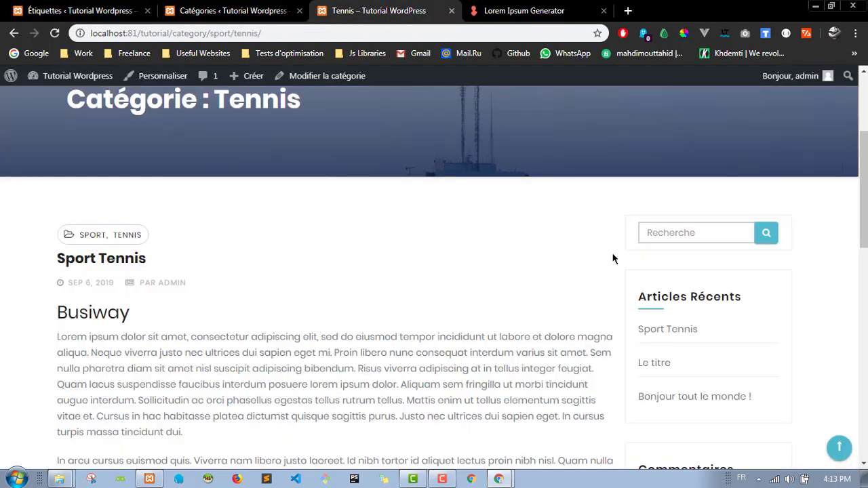
# Step: Check that the News category archive lists 'Le titre', then return to the tags page
pyautogui.scroll(-2, 617, 271)
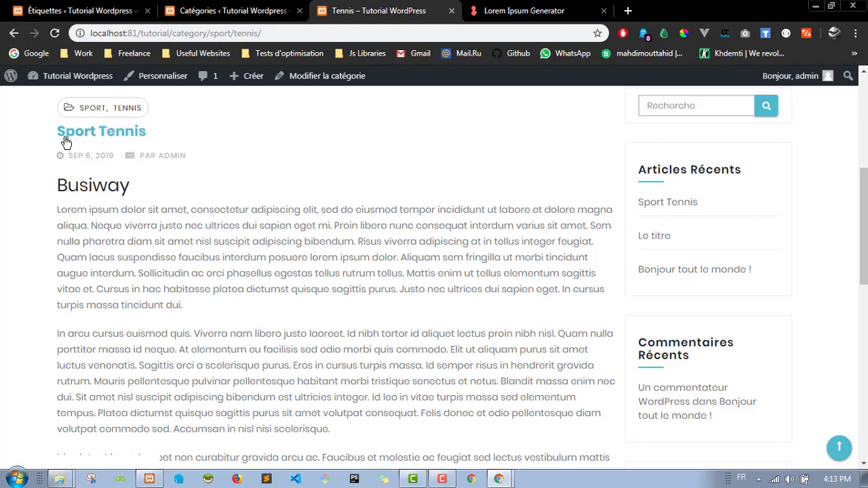
pyautogui.scroll(-1, 618, 251)
pyautogui.scroll(-5, 621, 251)
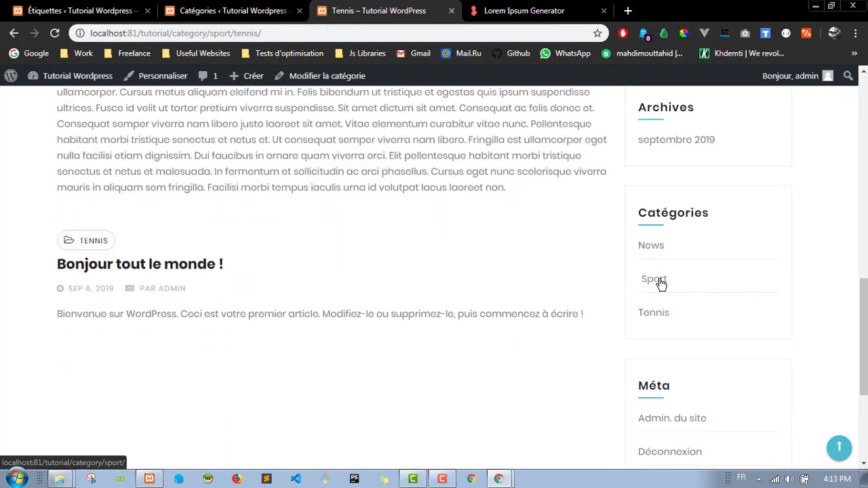
pyautogui.scroll(1, 668, 312)
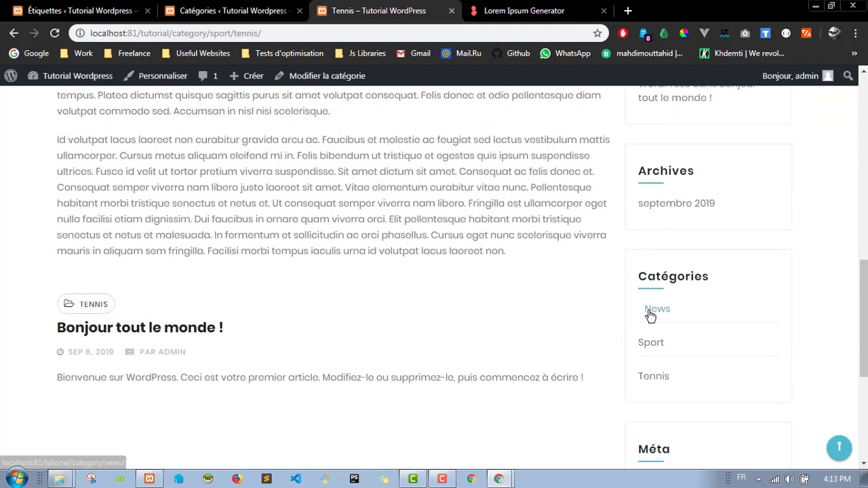
pyautogui.click(651, 309)
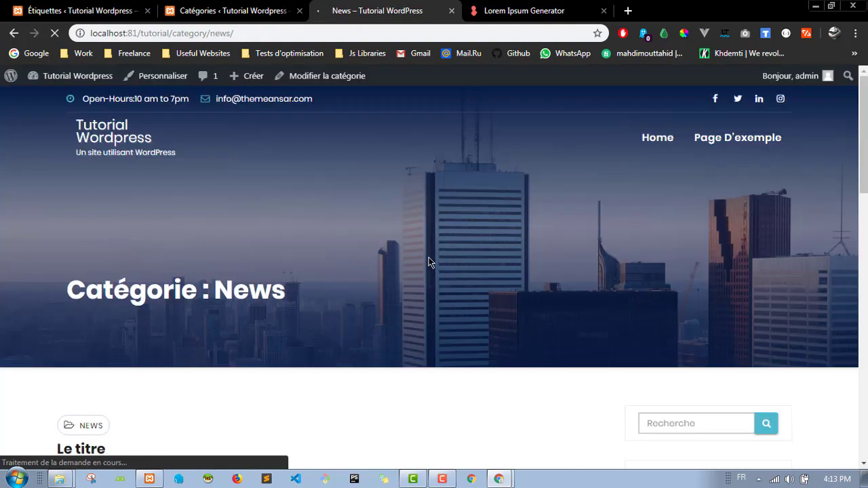
pyautogui.scroll(-6, 270, 242)
pyautogui.scroll(-4, 565, 266)
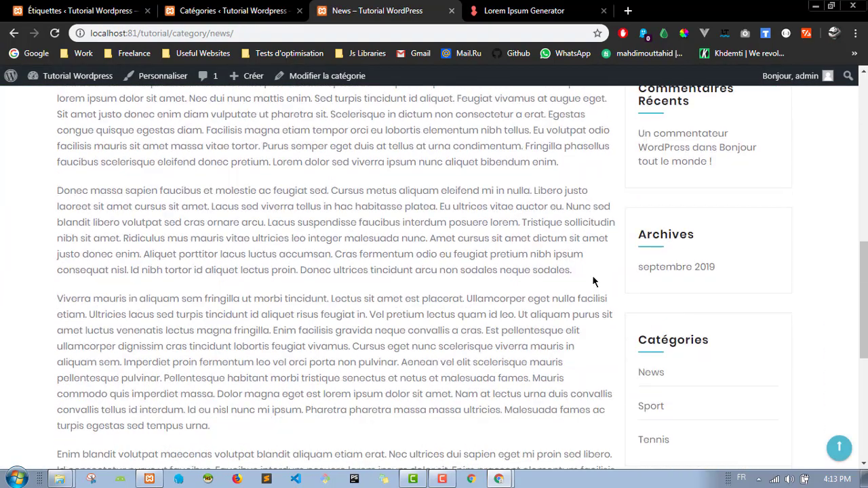
pyautogui.scroll(10, 620, 293)
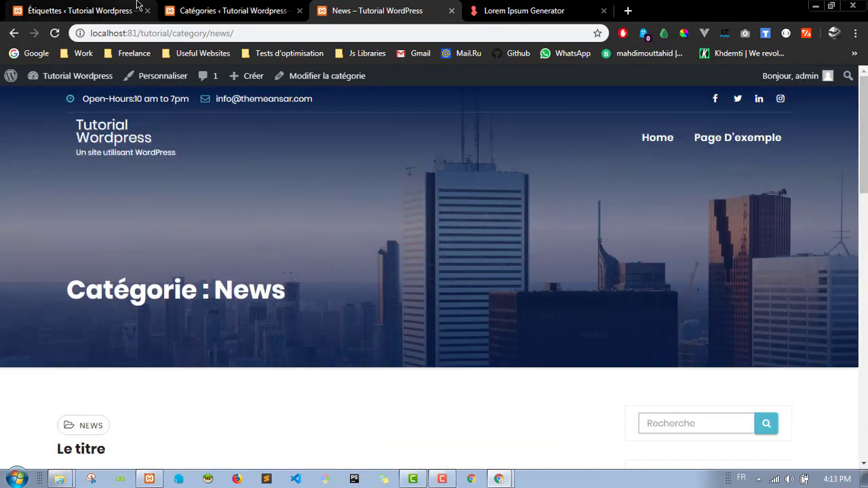
pyautogui.click(137, 5)
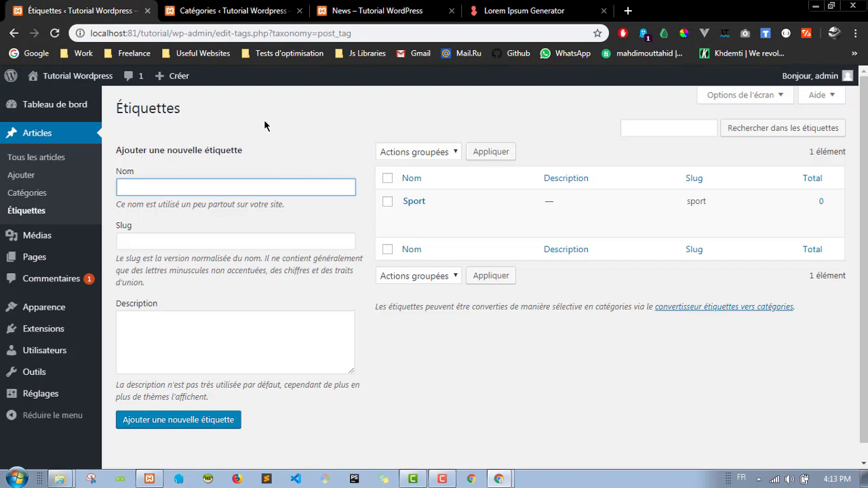
# Step: Create a new tag named 'Arabe' and open the list of all posts
pyautogui.write('Arabe')
pyautogui.click(208, 421)
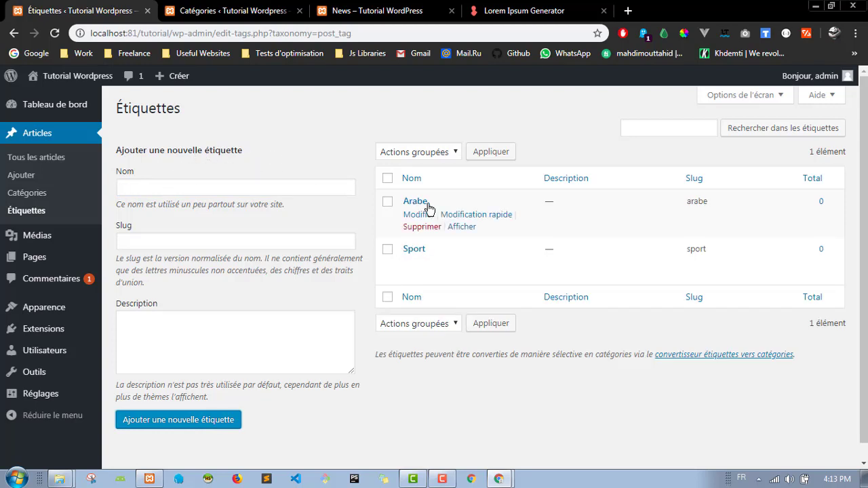
pyautogui.moveTo(422, 206)
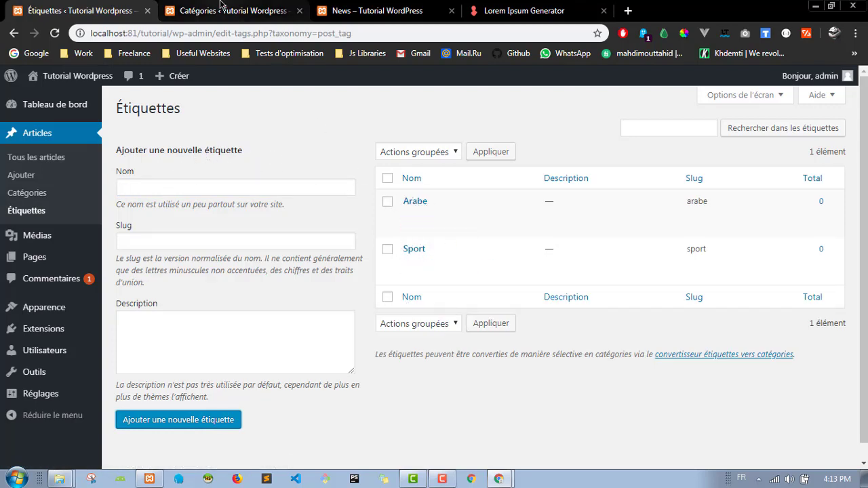
pyautogui.click(52, 164)
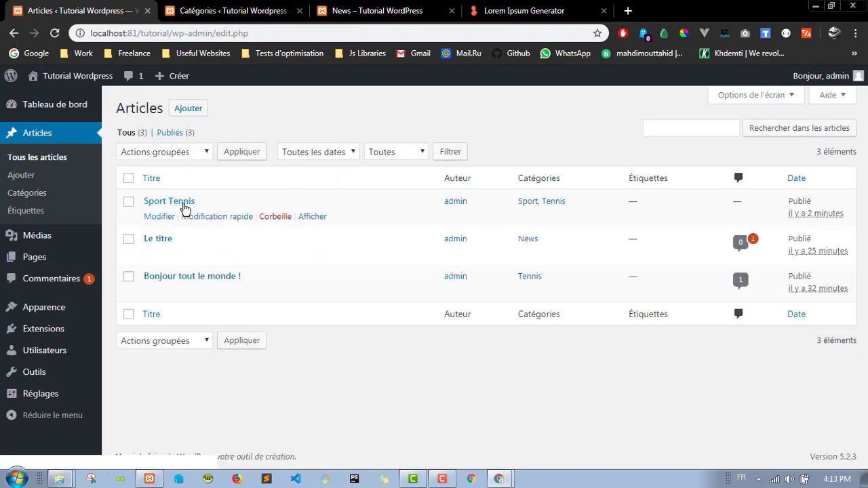
# Step: Quick-edit the Sport Tennis post to add the Arabe tag
pyautogui.click(232, 222)
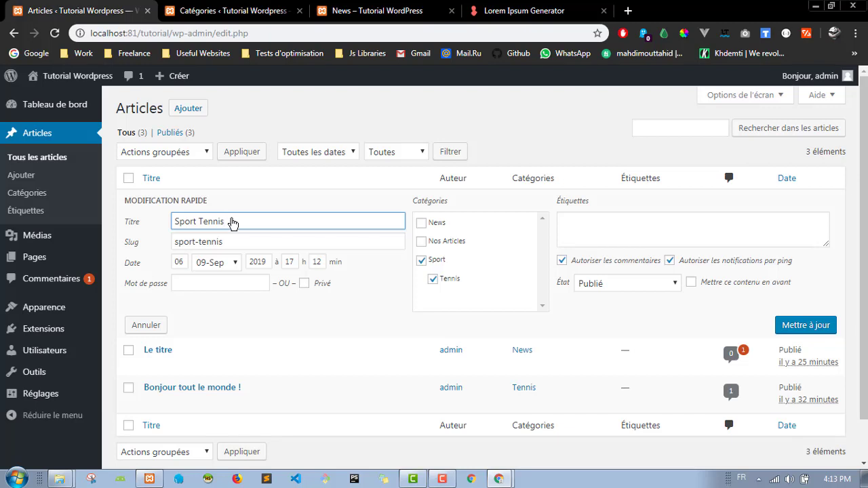
pyautogui.click(610, 234)
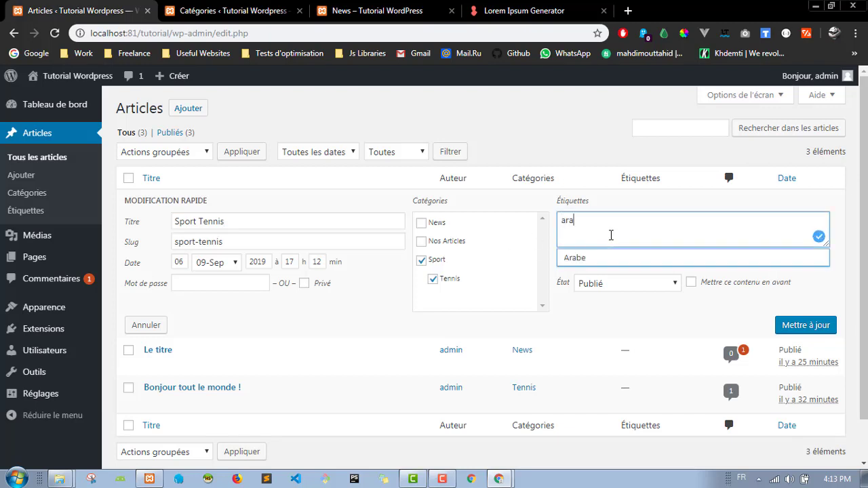
pyautogui.write('ara')
pyautogui.click(613, 258)
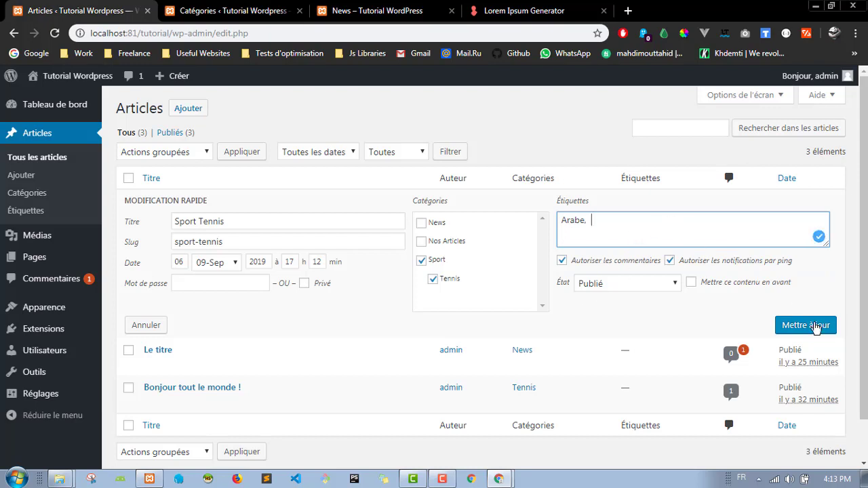
pyautogui.click(817, 327)
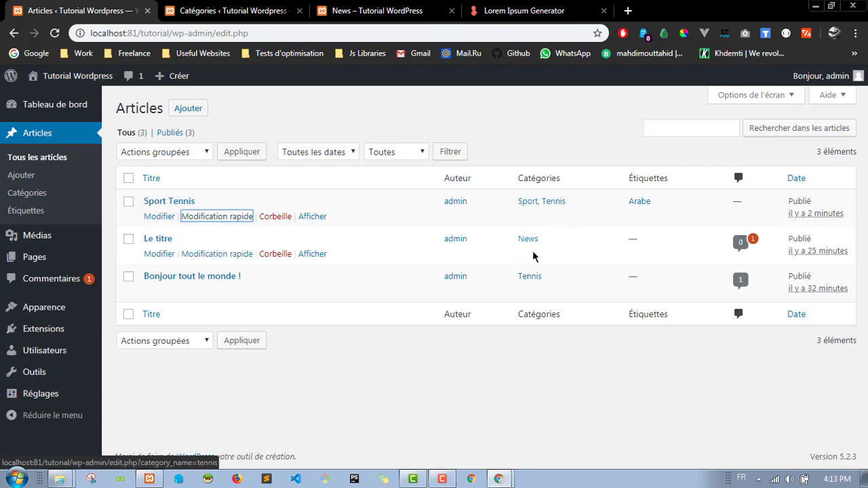
# Step: Add the Arabe tag to the Le titre post via Quick Edit, then view the News page
pyautogui.click(193, 255)
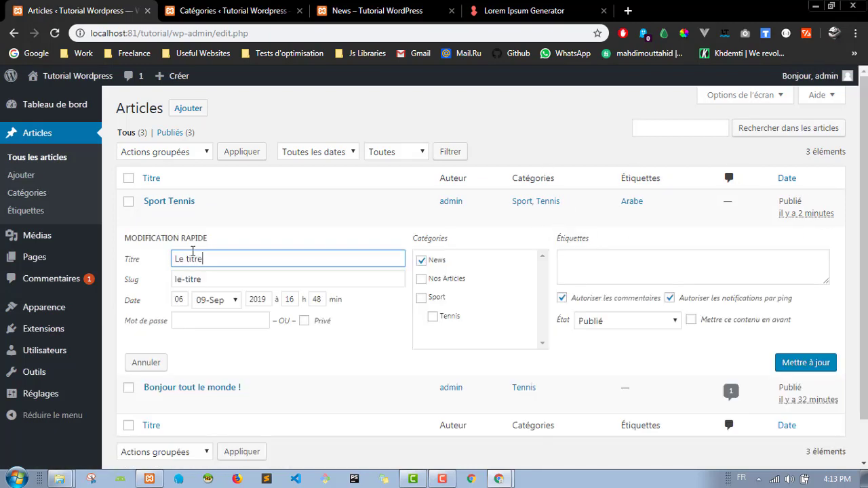
pyautogui.click(622, 268)
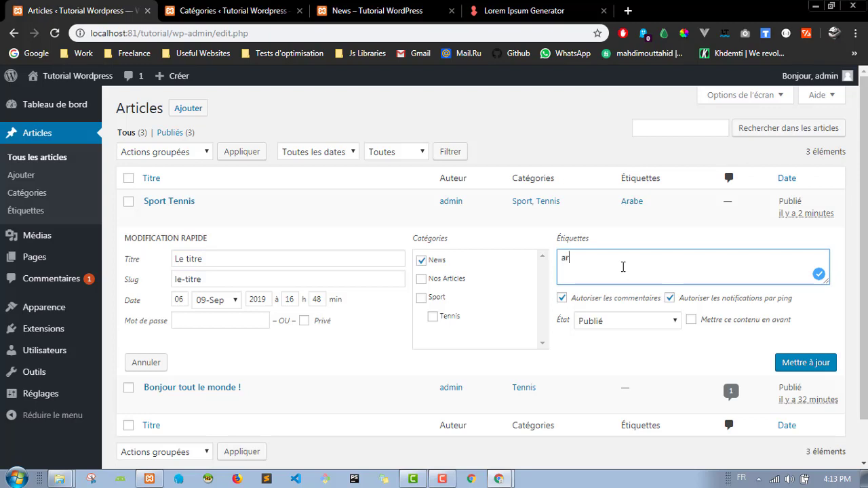
pyautogui.write('arabe')
pyautogui.click(616, 297)
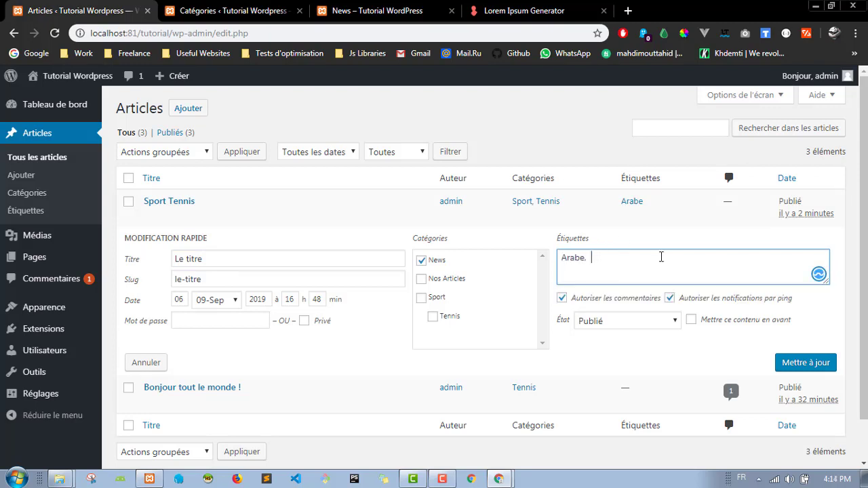
pyautogui.click(798, 365)
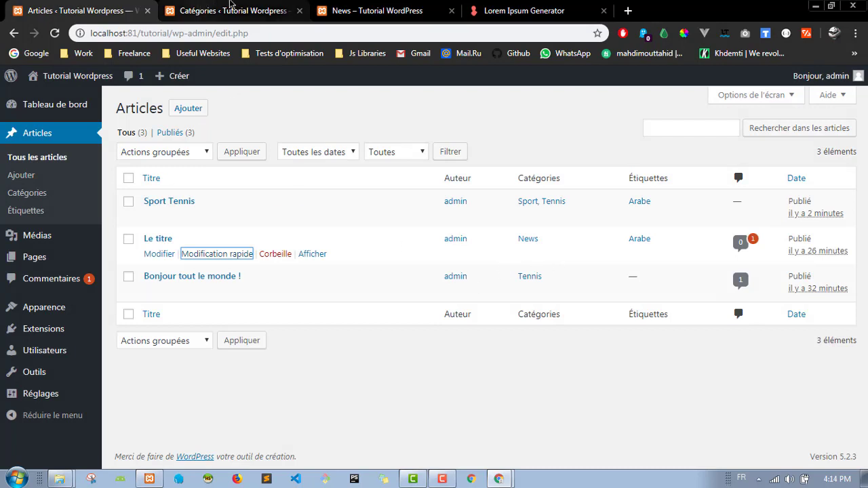
pyautogui.click(405, 12)
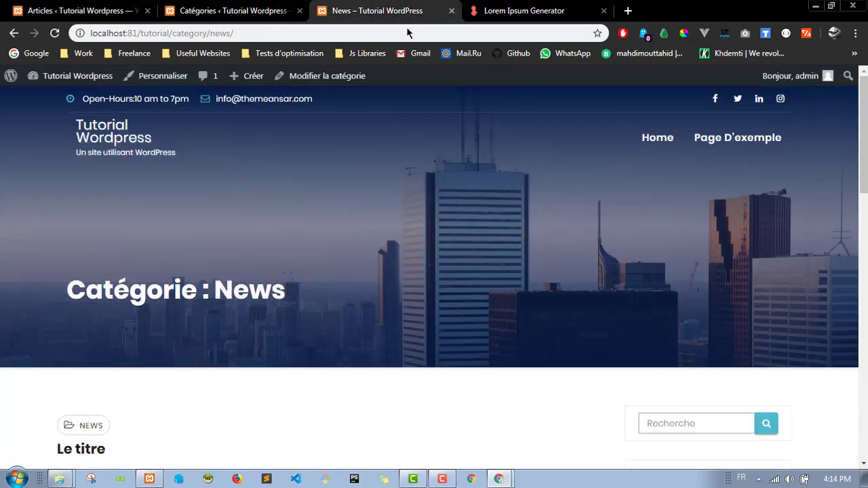
# Step: Scroll through the home page reviewing Sport Tennis, Le titre and Bonjour tout le monde ! with their tags
pyautogui.click(114, 134)
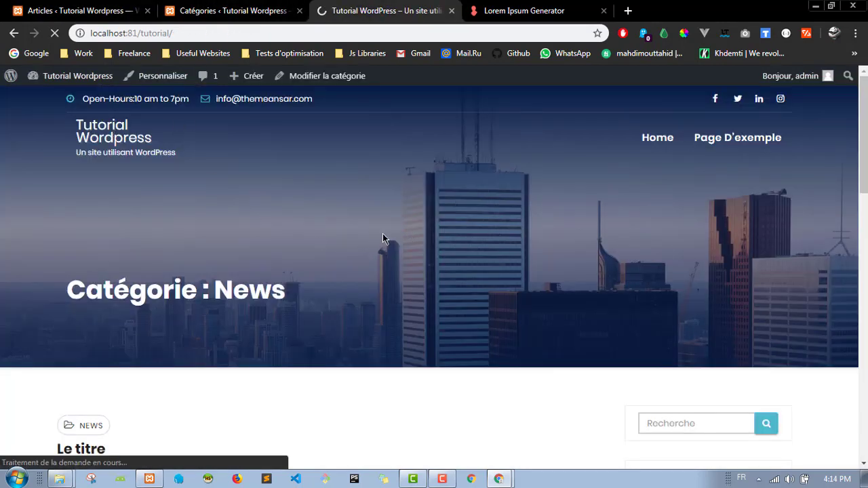
pyautogui.scroll(-8, 407, 224)
pyautogui.scroll(3, 269, 190)
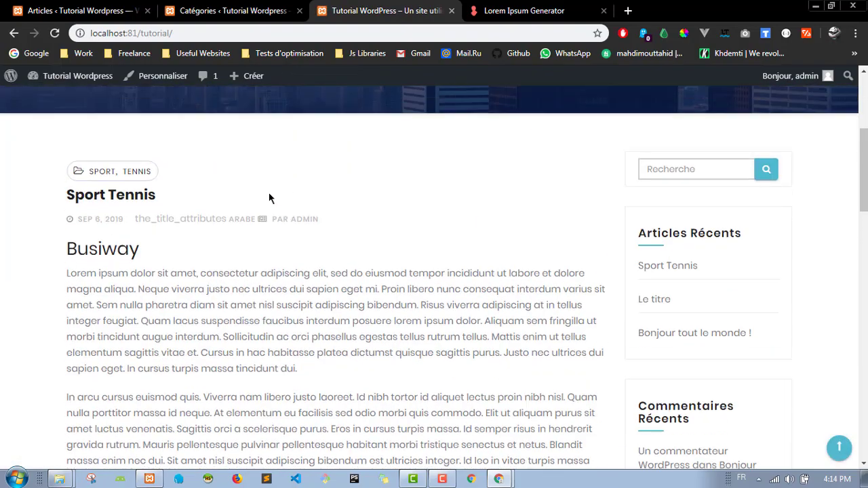
pyautogui.scroll(-6, 189, 218)
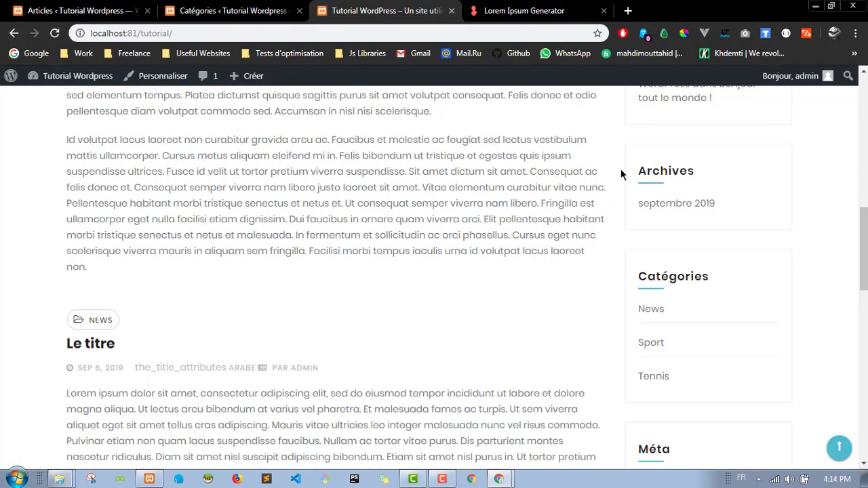
pyautogui.scroll(-10, 621, 175)
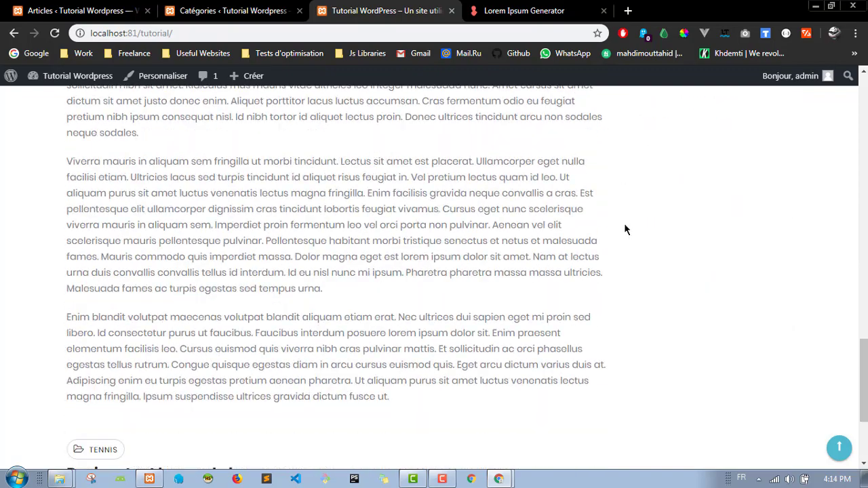
pyautogui.scroll(10, 625, 229)
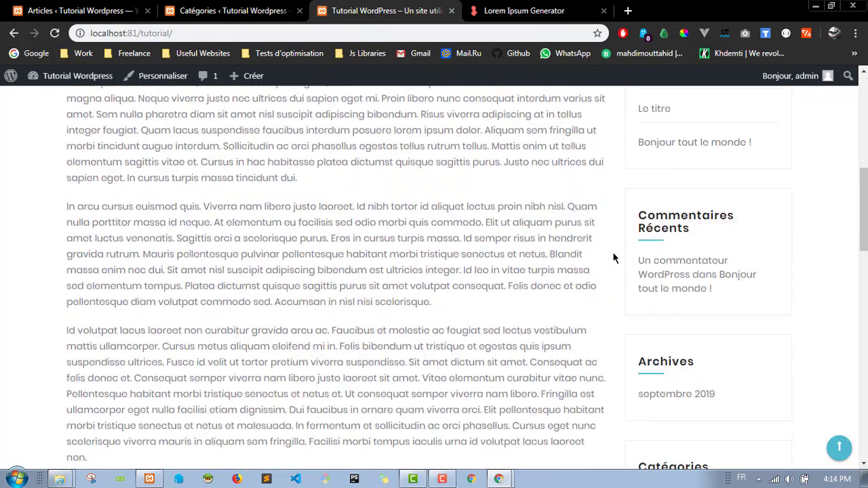
pyautogui.scroll(5, 612, 257)
pyautogui.scroll(-8, 613, 258)
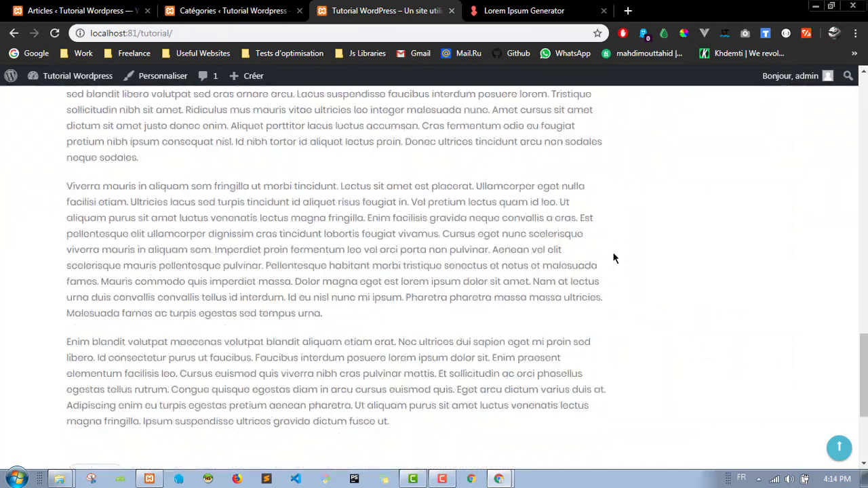
pyautogui.scroll(-5, 612, 256)
pyautogui.scroll(15, 638, 271)
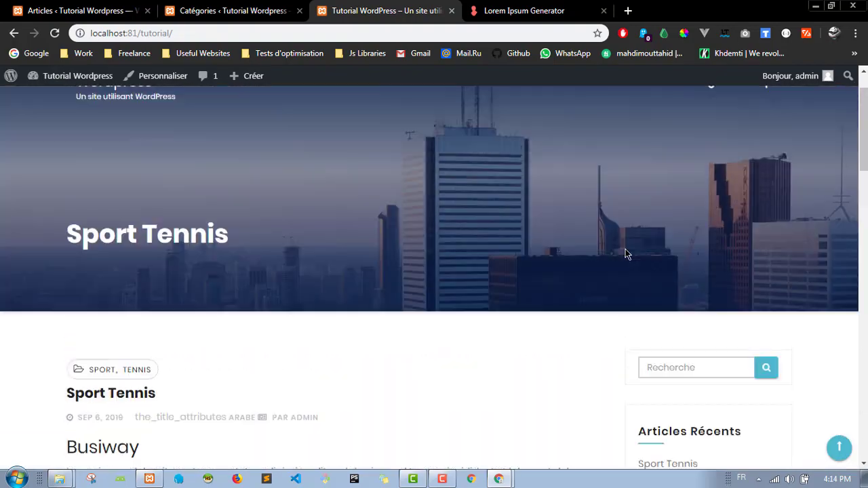
pyautogui.scroll(-4, 624, 252)
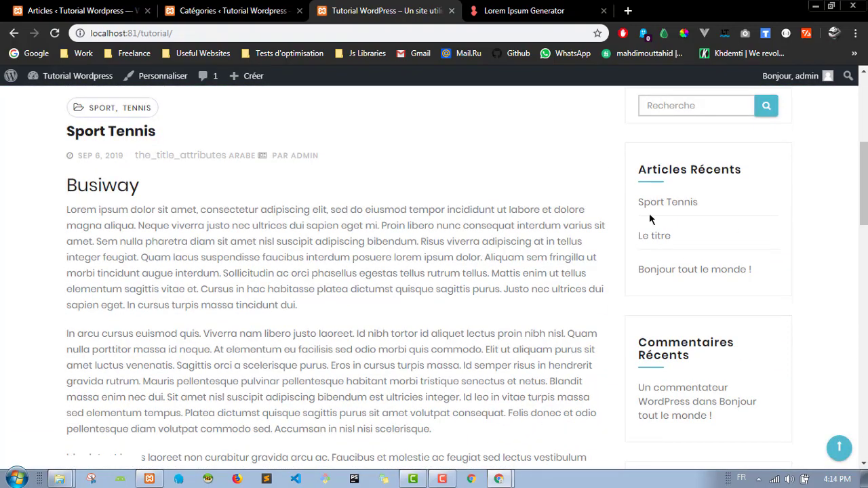
pyautogui.scroll(3, 637, 217)
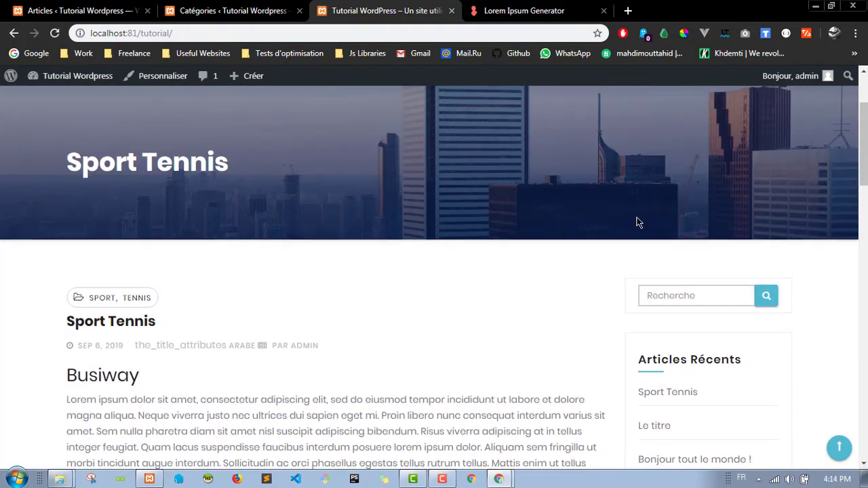
pyautogui.scroll(-3, 615, 215)
pyautogui.scroll(-3, 685, 272)
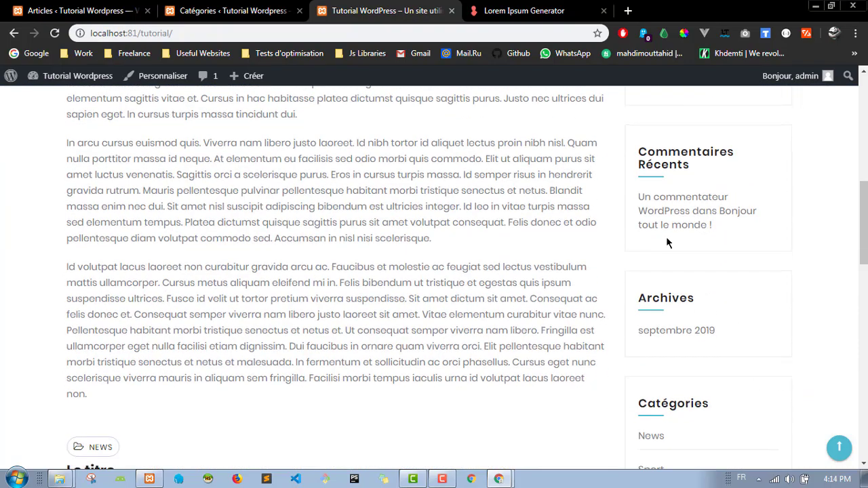
pyautogui.scroll(-5, 716, 304)
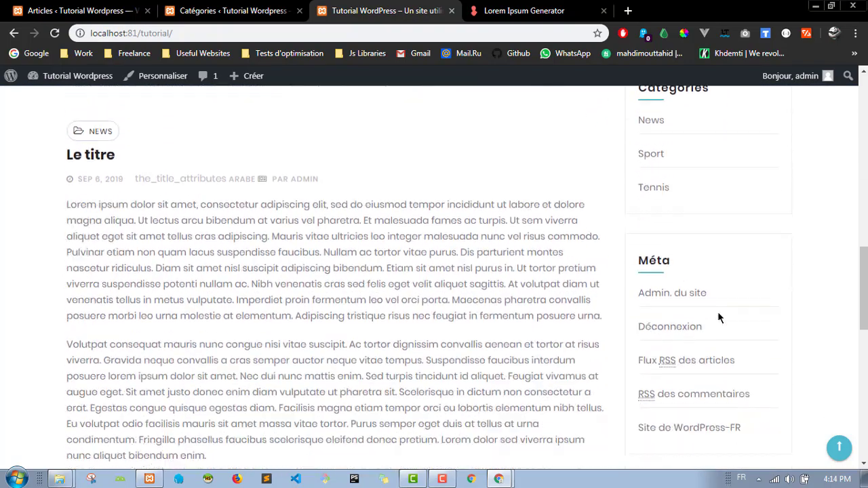
pyautogui.scroll(-3, 721, 298)
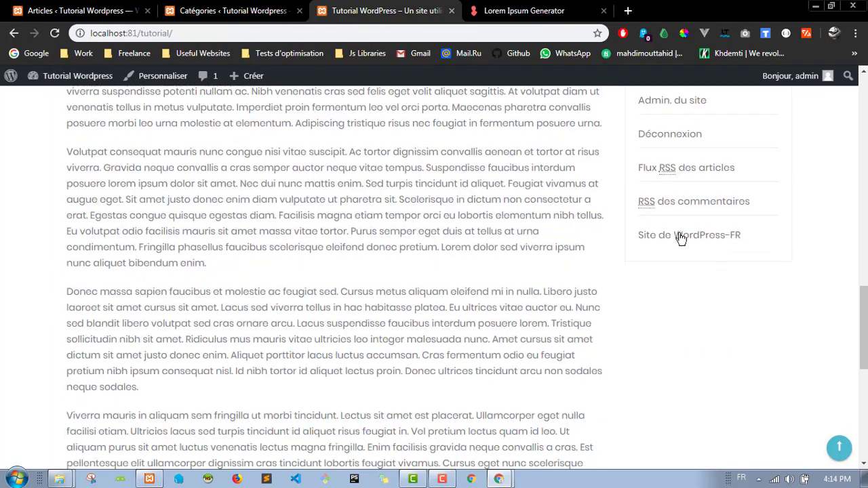
pyautogui.scroll(10, 680, 237)
pyautogui.scroll(-4, 690, 226)
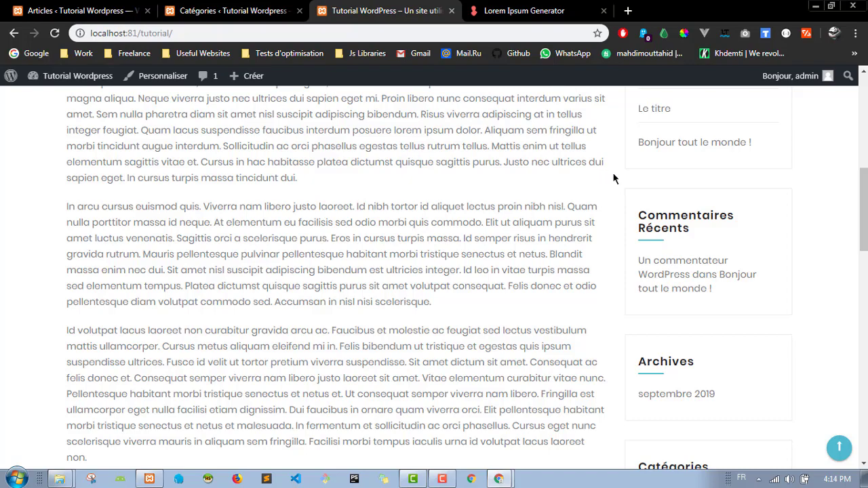
pyautogui.scroll(3, 613, 178)
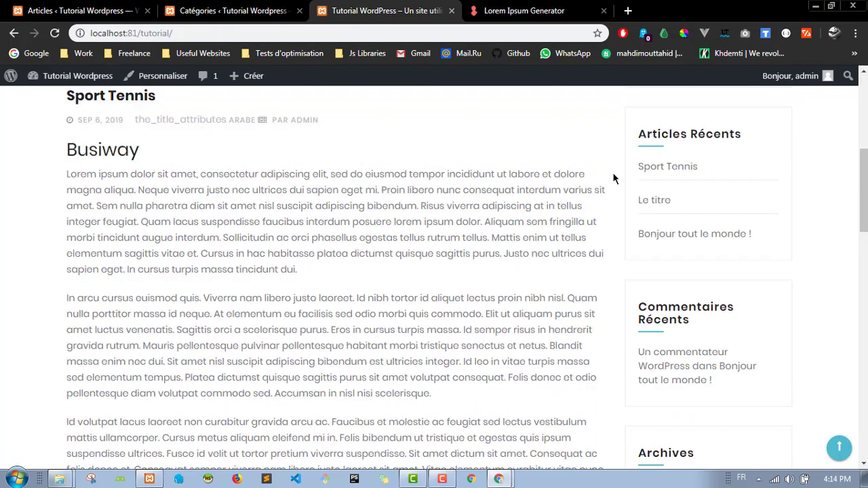
pyautogui.scroll(-7, 681, 273)
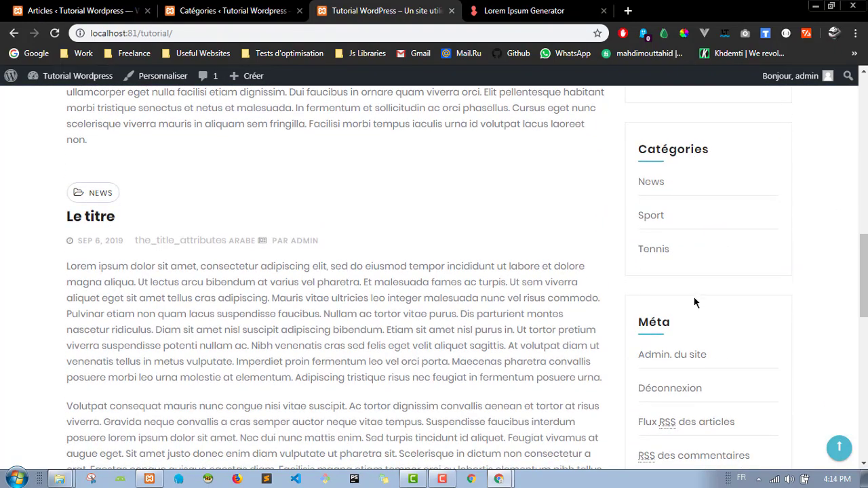
pyautogui.scroll(7, 693, 302)
pyautogui.scroll(-1, 677, 233)
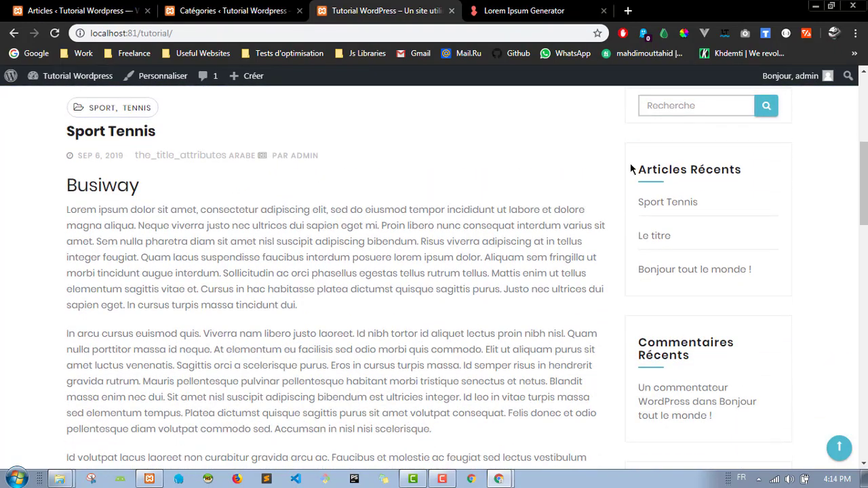
# Step: Open the Widgets admin page and expand the footer widget area
pyautogui.hotkey('ctrl', 'shift', 'Tab')
pyautogui.hotkey('ctrl', 'shift', 'Tab')
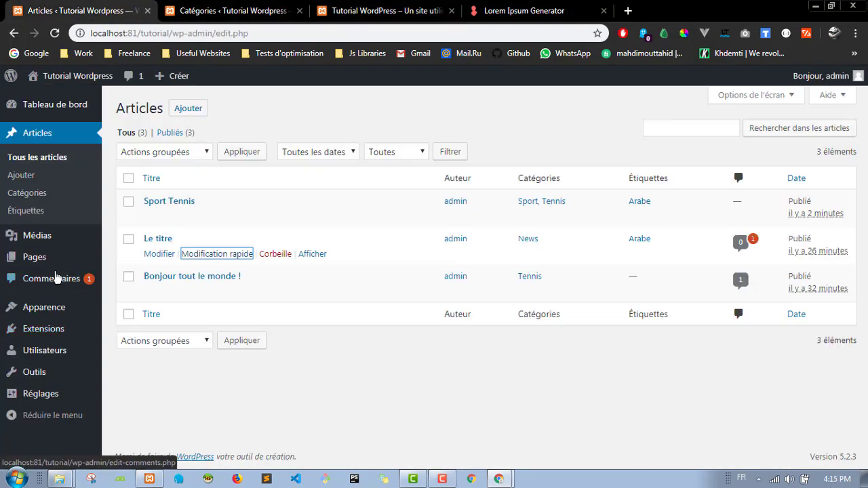
pyautogui.moveTo(58, 336)
pyautogui.moveTo(53, 309)
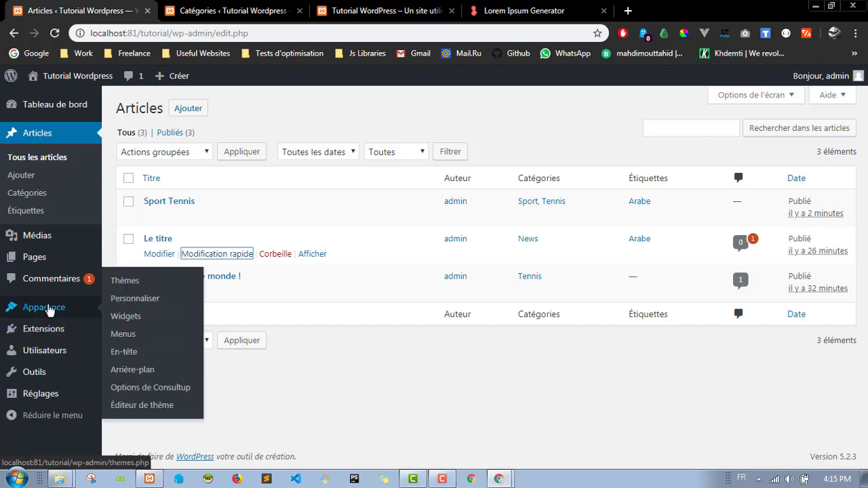
pyautogui.click(139, 322)
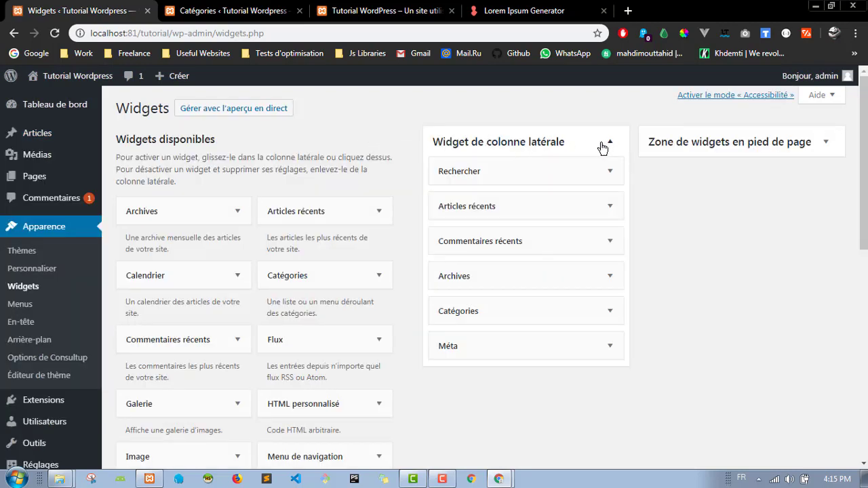
pyautogui.click(754, 144)
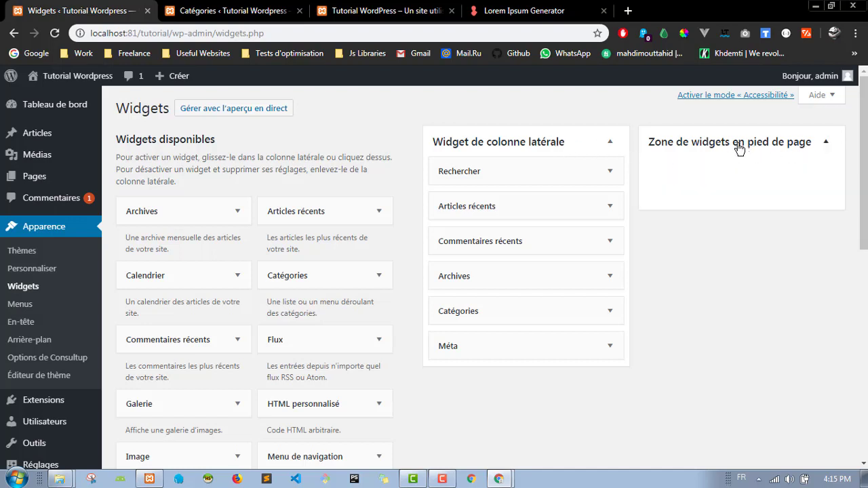
# Step: Review the front page's sidebar and move the site tab next to the admin tab
pyautogui.click(383, 10)
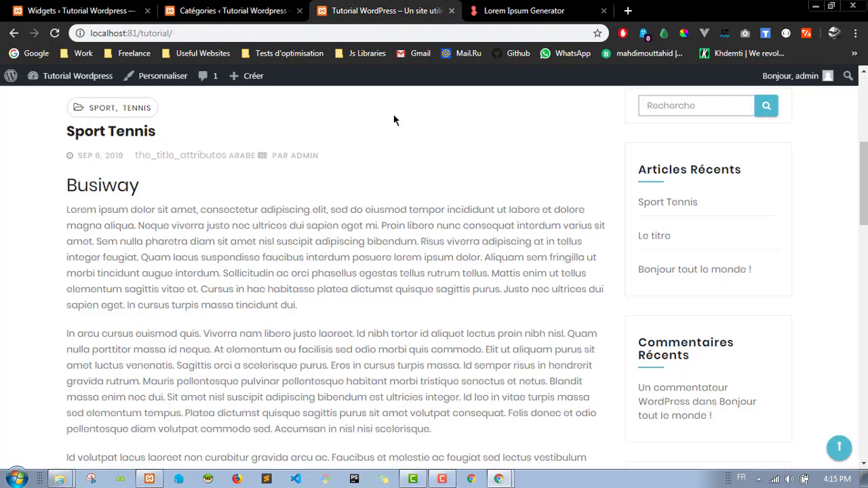
pyautogui.scroll(-5, 425, 306)
pyautogui.scroll(-5, 424, 306)
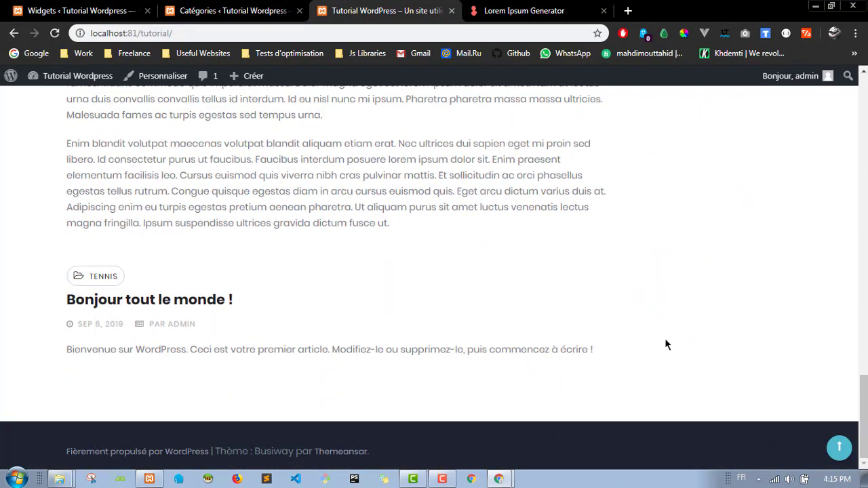
pyautogui.scroll(20, 665, 343)
pyautogui.scroll(-2, 663, 339)
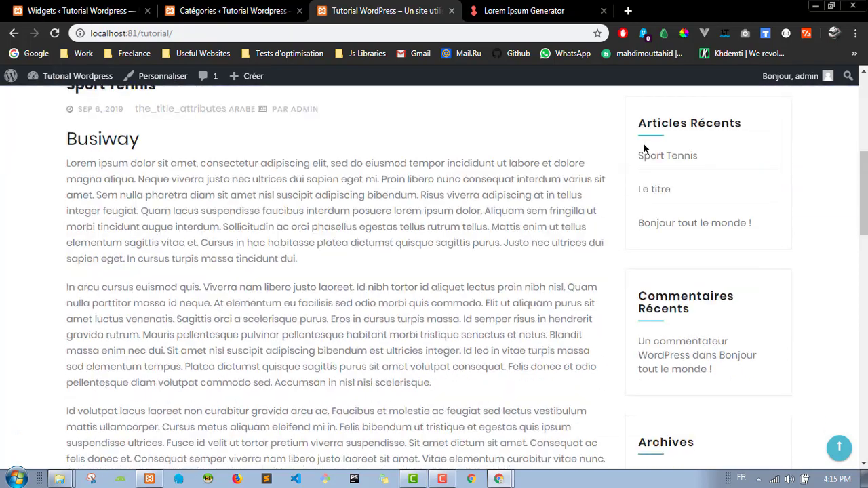
pyautogui.moveTo(380, 11); pyautogui.dragTo(231, 10)
# Step: Compare the front-page sidebar with the widget list and expand the Méta widget's settings
pyautogui.click(82, 10)
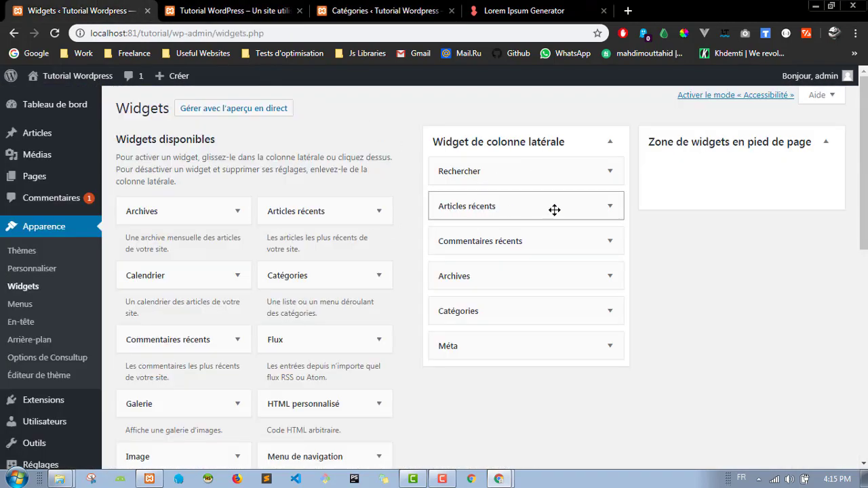
pyautogui.click(231, 11)
pyautogui.scroll(3, 595, 197)
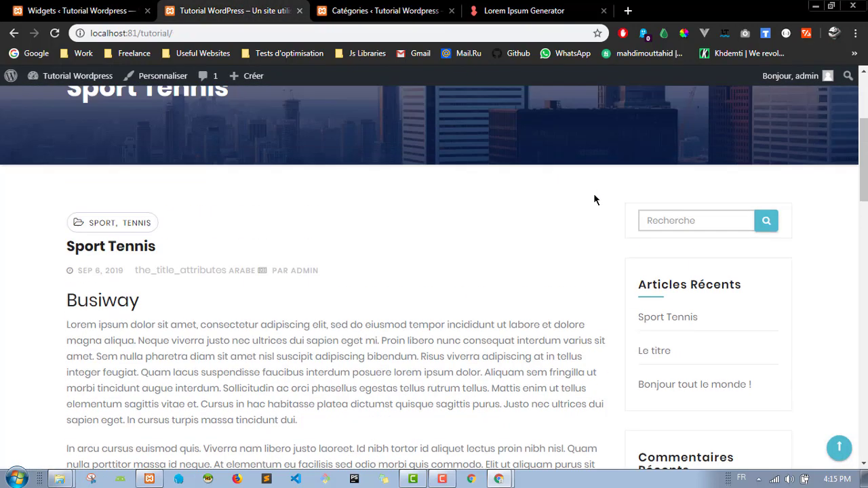
pyautogui.scroll(-3, 583, 281)
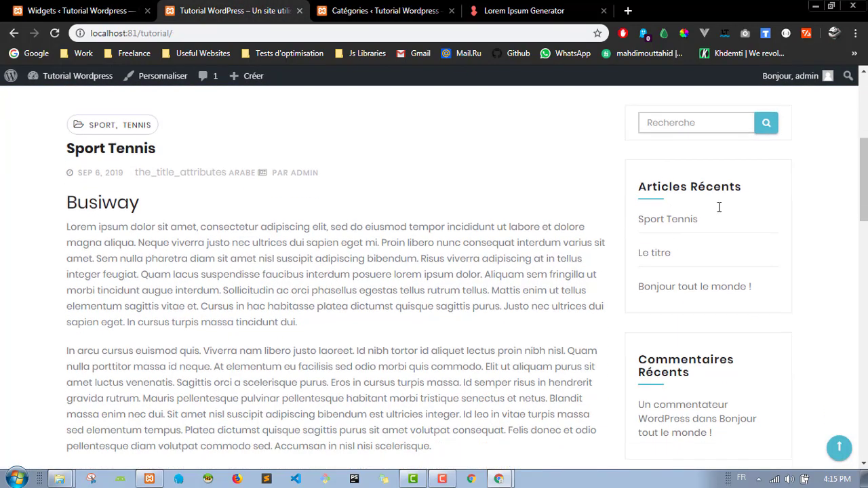
pyautogui.scroll(-5, 665, 366)
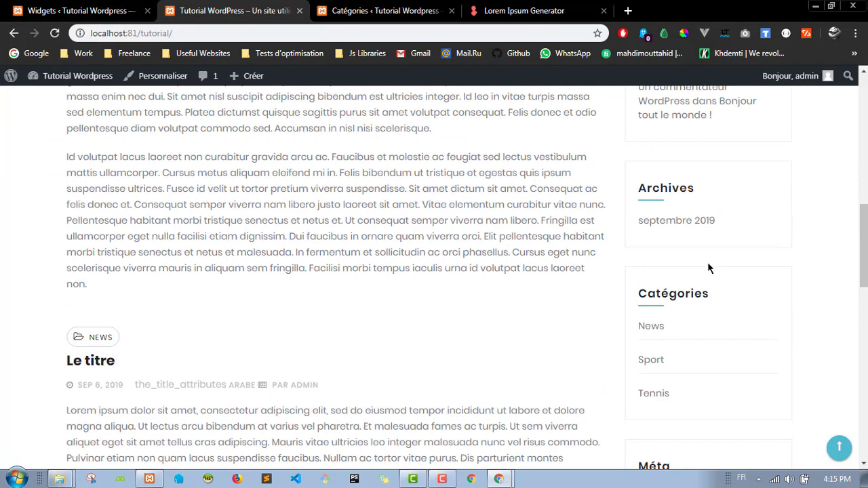
pyautogui.scroll(-1, 708, 268)
pyautogui.scroll(-2, 707, 269)
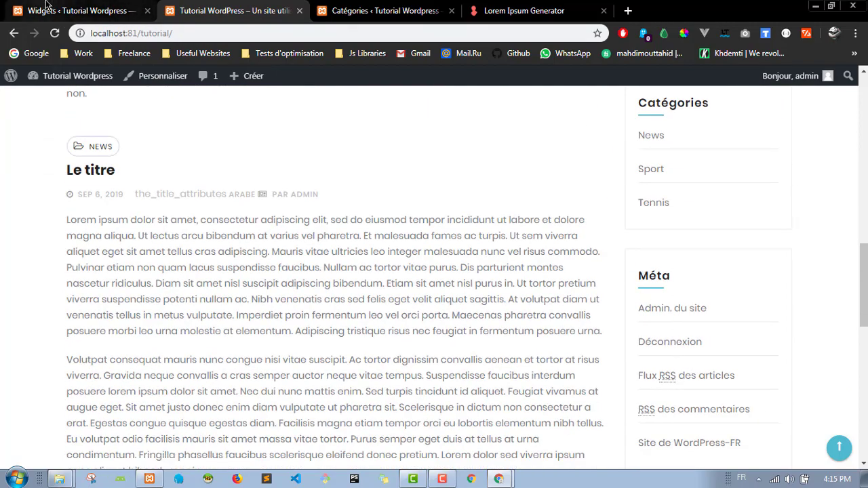
pyautogui.click(75, 11)
pyautogui.click(508, 347)
# Step: Delete the Méta widget from the sidebar and go back to the site's front page
pyautogui.scroll(-2, 470, 325)
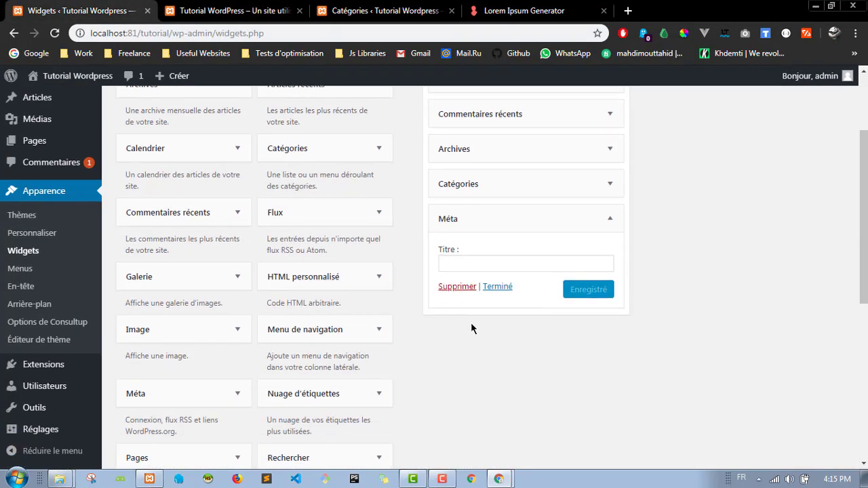
pyautogui.click(461, 287)
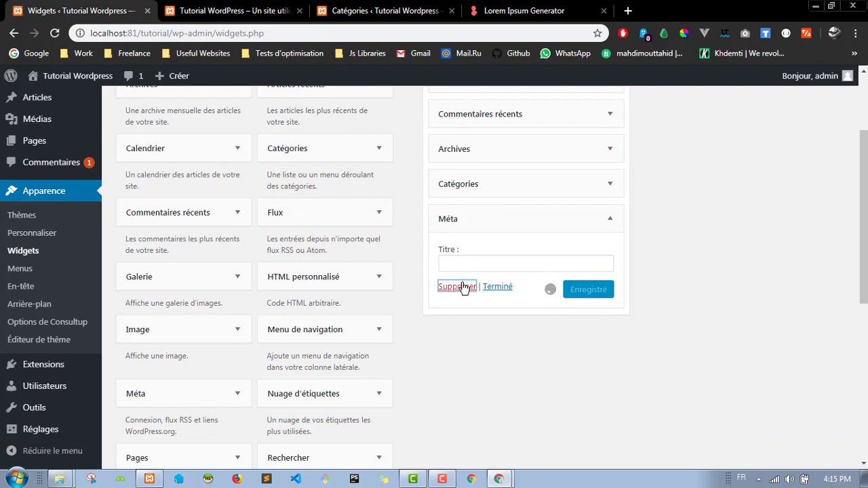
pyautogui.scroll(2, 405, 246)
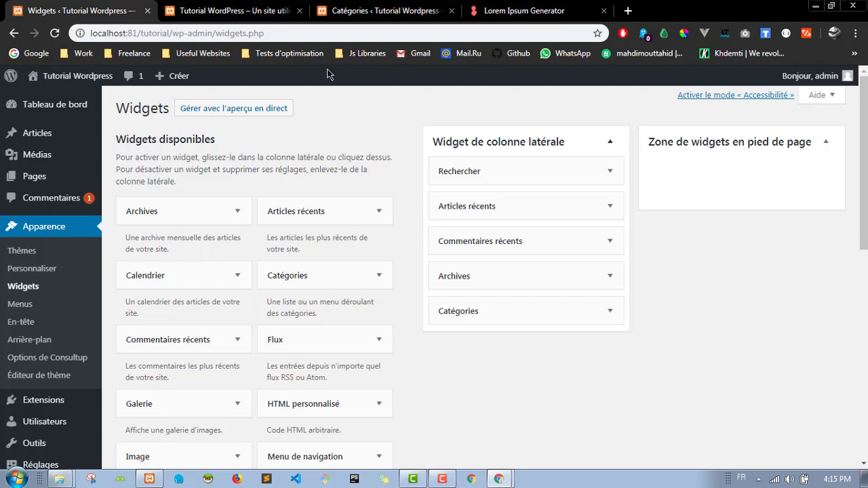
pyautogui.click(234, 8)
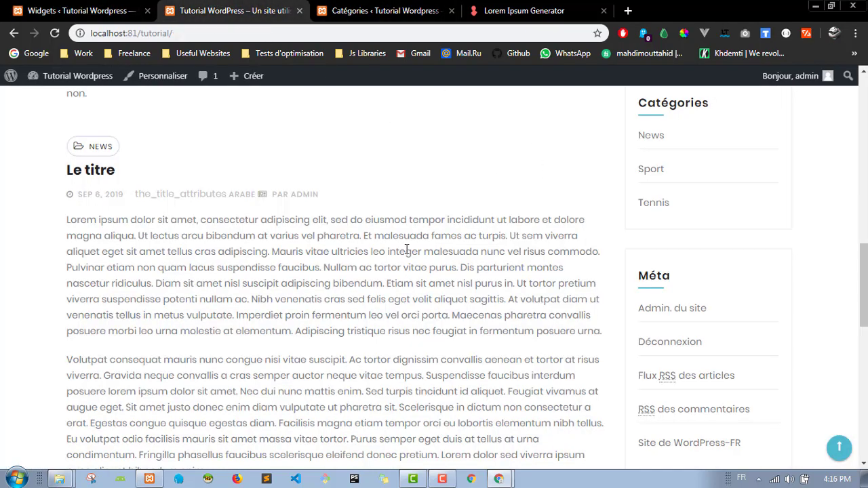
# Step: Switch between the Widgets page and the front page to compare the sidebar
pyautogui.scroll(12, 407, 250)
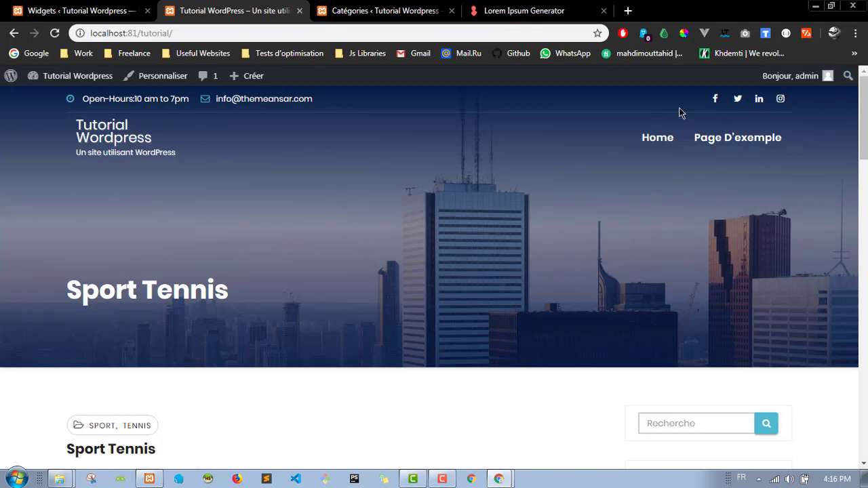
pyautogui.click(129, 10)
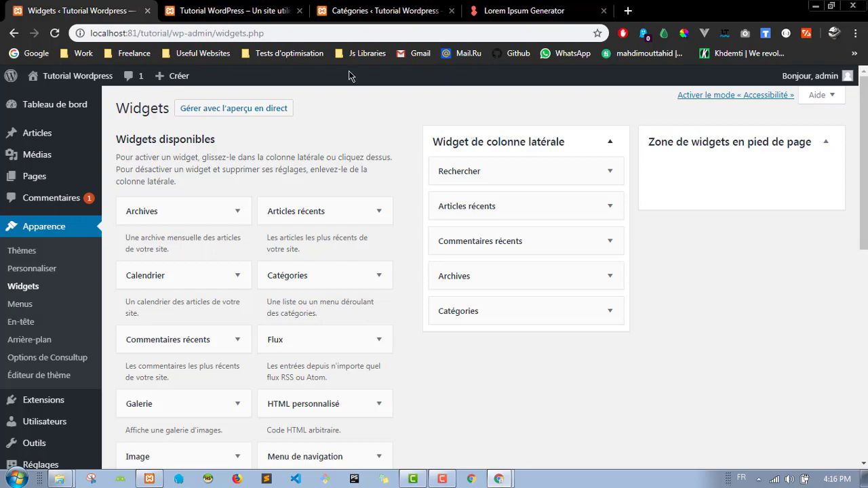
pyautogui.click(210, 11)
pyautogui.scroll(-5, 648, 275)
pyautogui.click(114, 5)
pyautogui.click(224, 10)
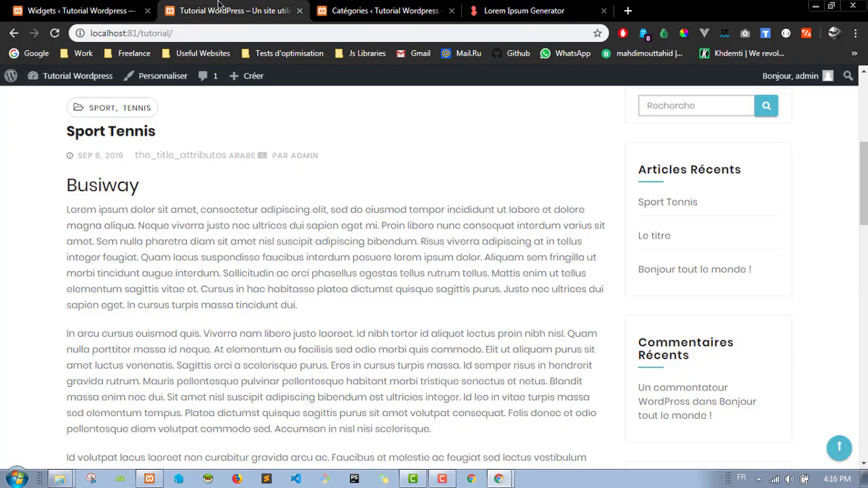
pyautogui.click(80, 10)
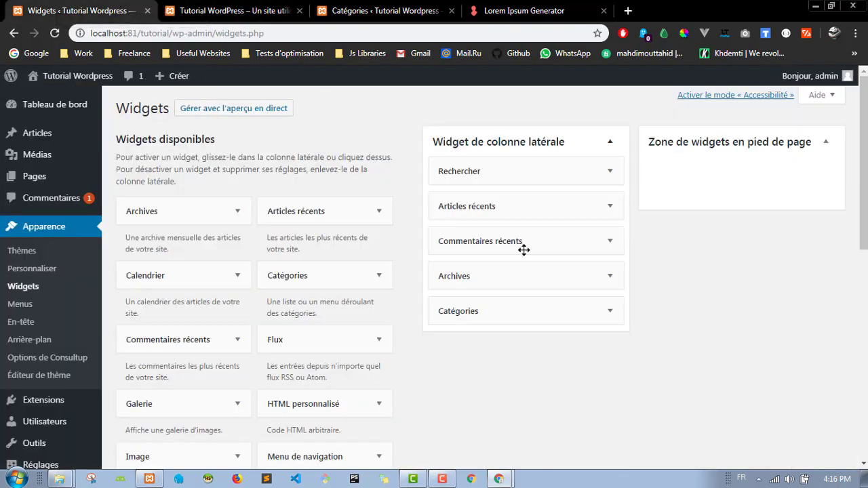
pyautogui.click(223, 11)
pyautogui.scroll(-5, 576, 203)
pyautogui.scroll(-3, 591, 216)
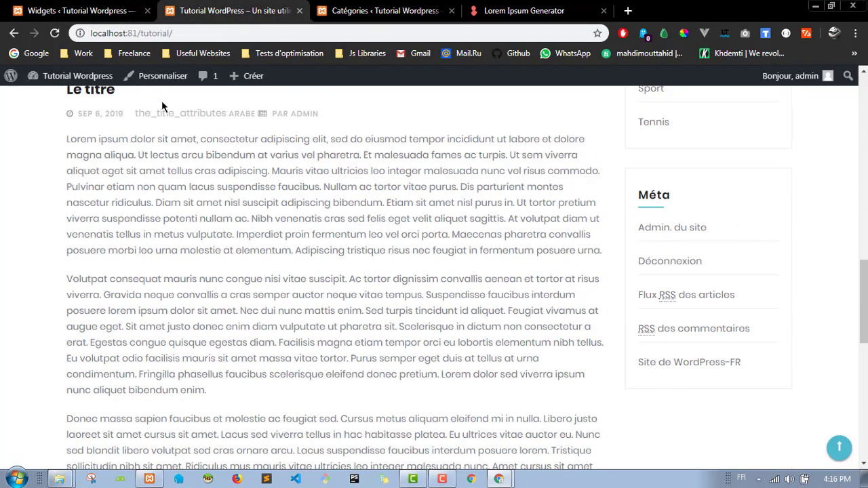
# Step: Reload the front page and confirm its sidebar ends at Catégories with no Méta block
pyautogui.click(56, 34)
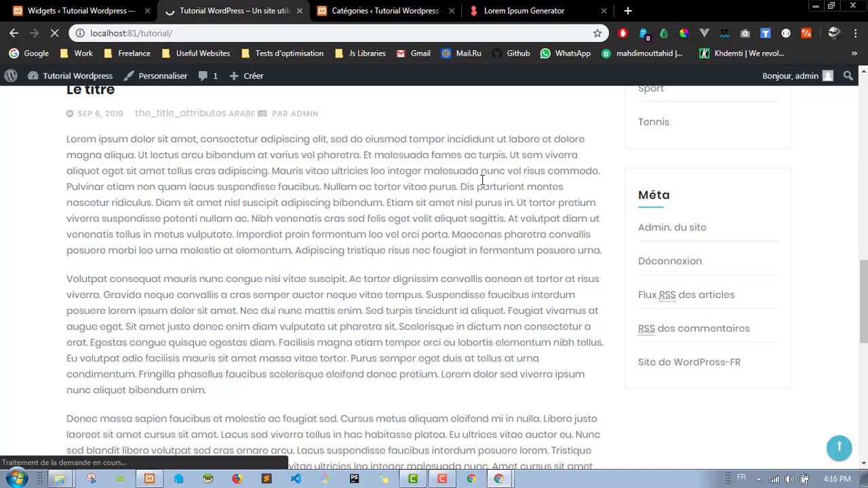
pyautogui.scroll(2, 781, 223)
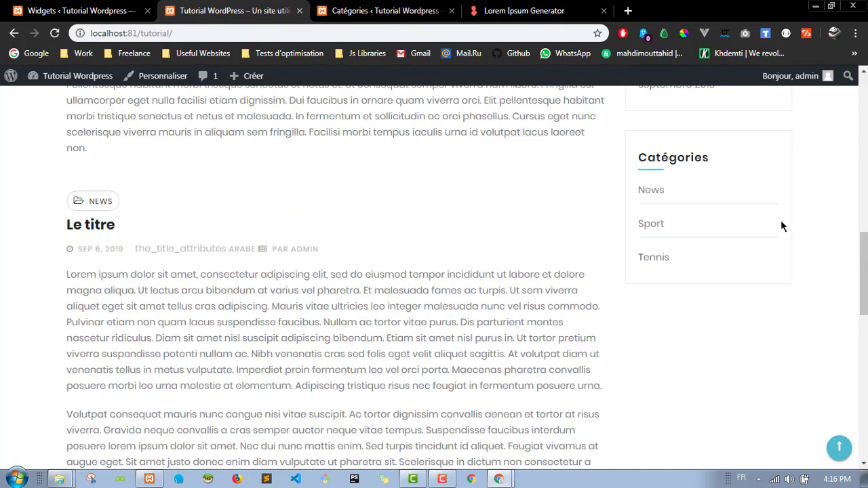
pyautogui.scroll(-4, 781, 224)
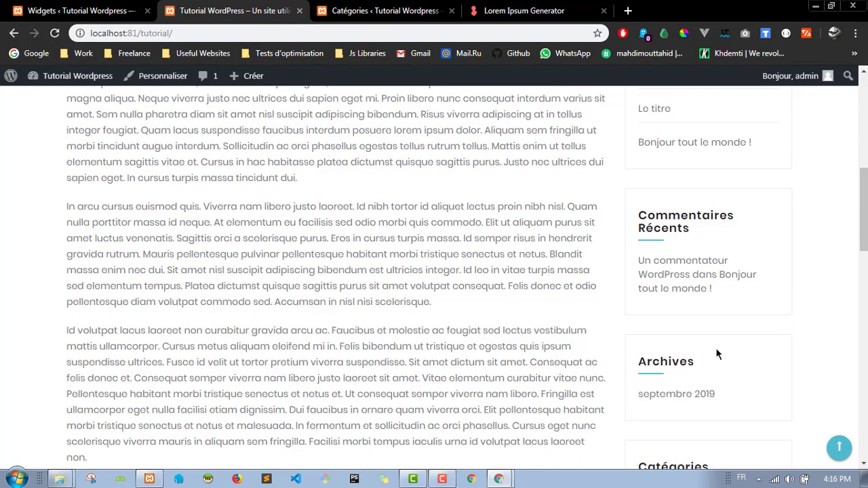
pyautogui.scroll(3, 698, 366)
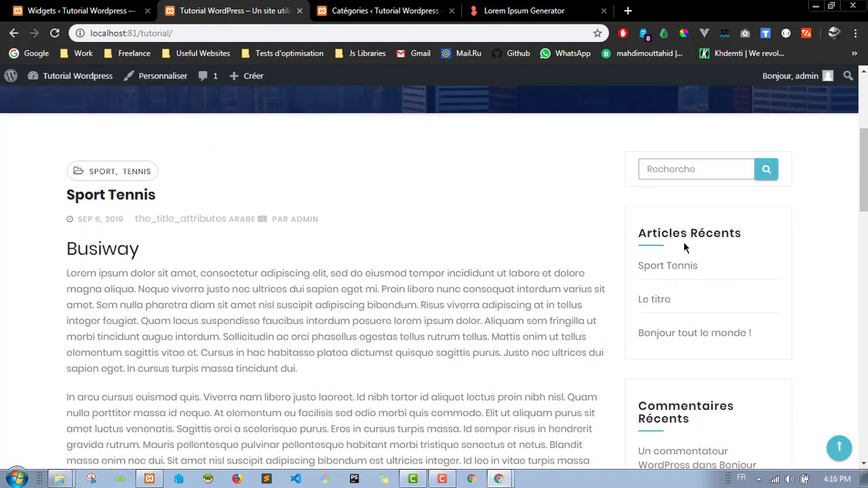
# Step: Delete the Articles récents, Commentaires récents and Archives widgets from the sidebar
pyautogui.click(115, 9)
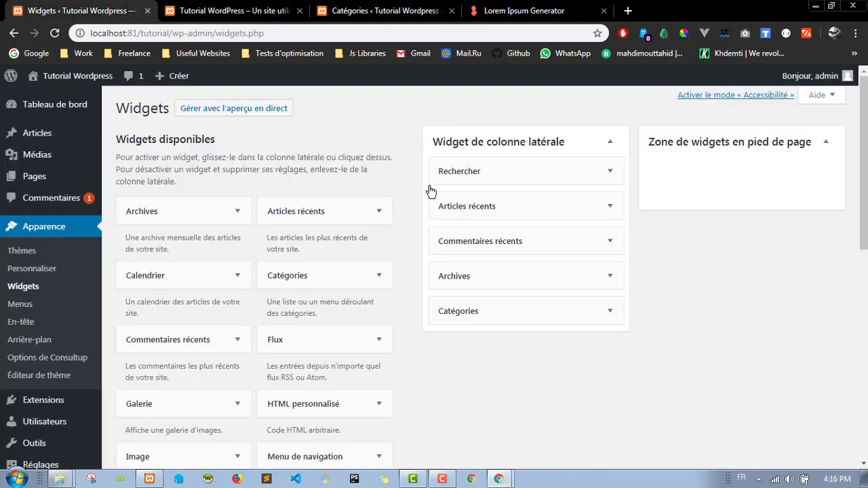
pyautogui.click(608, 209)
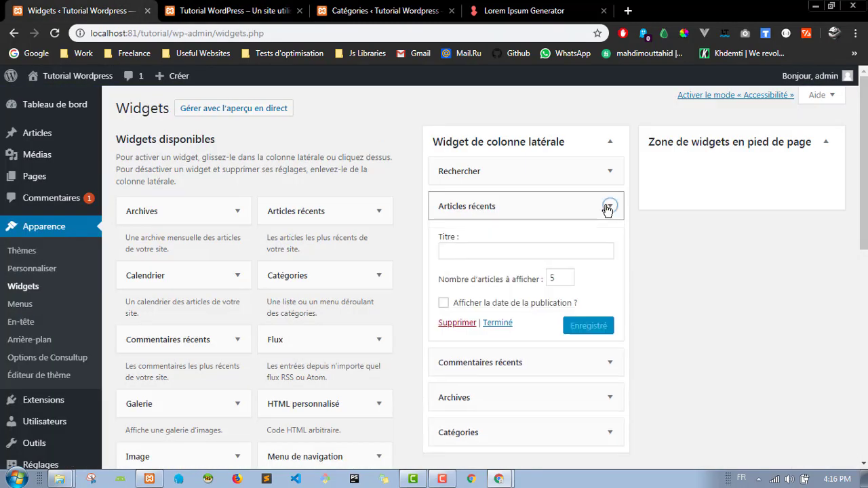
pyautogui.click(462, 324)
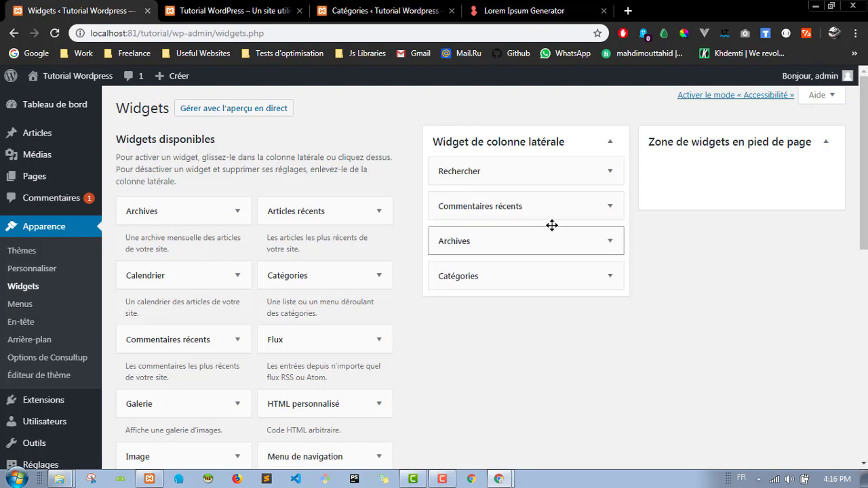
pyautogui.click(610, 206)
pyautogui.click(466, 304)
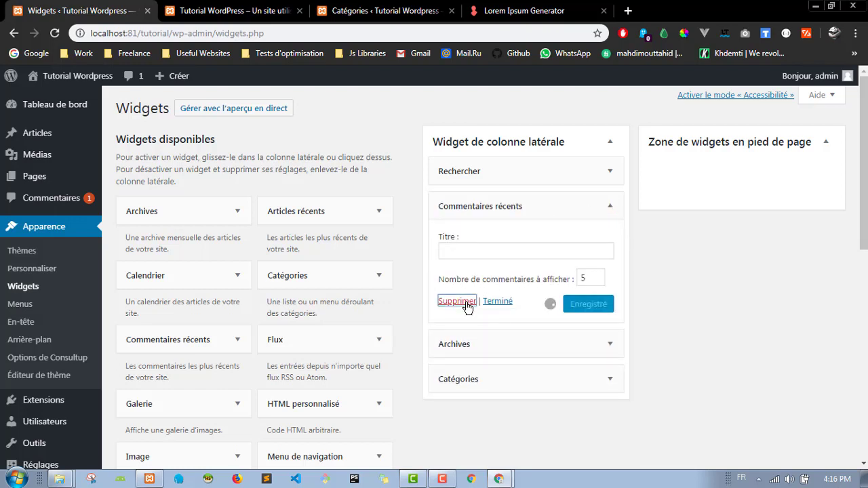
pyautogui.click(609, 208)
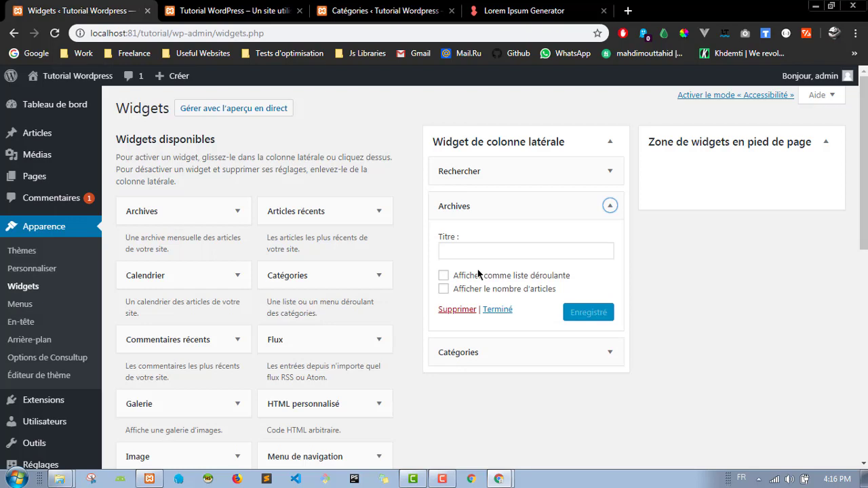
pyautogui.click(456, 309)
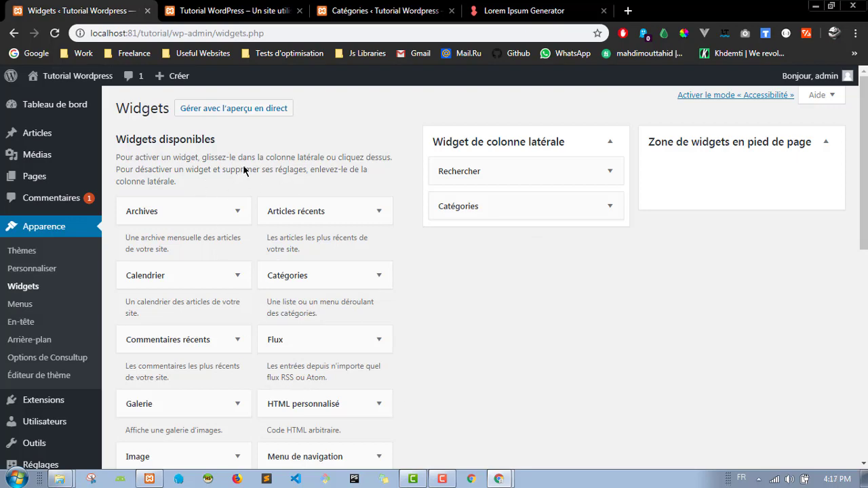
# Step: Expand the Nuage d'étiquettes widget with Widget de colonne latérale chosen as its destination
pyautogui.scroll(-1, 247, 170)
pyautogui.scroll(1, 248, 170)
pyautogui.scroll(-1, 249, 174)
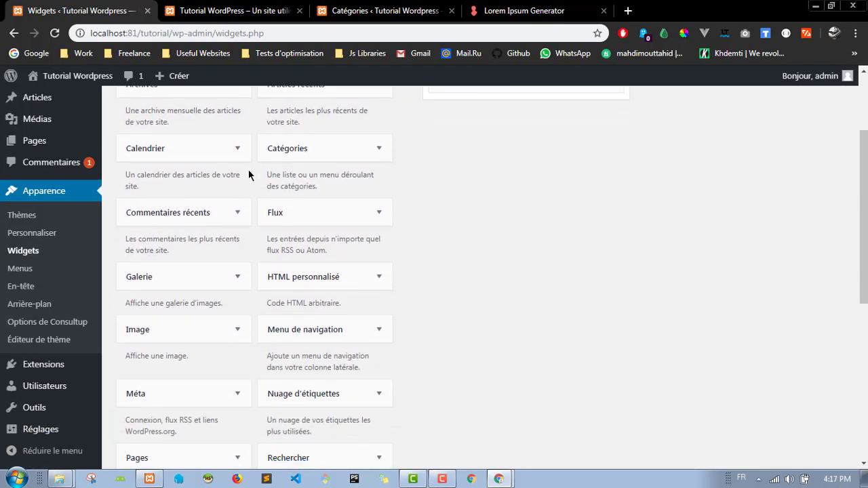
pyautogui.scroll(-1, 196, 241)
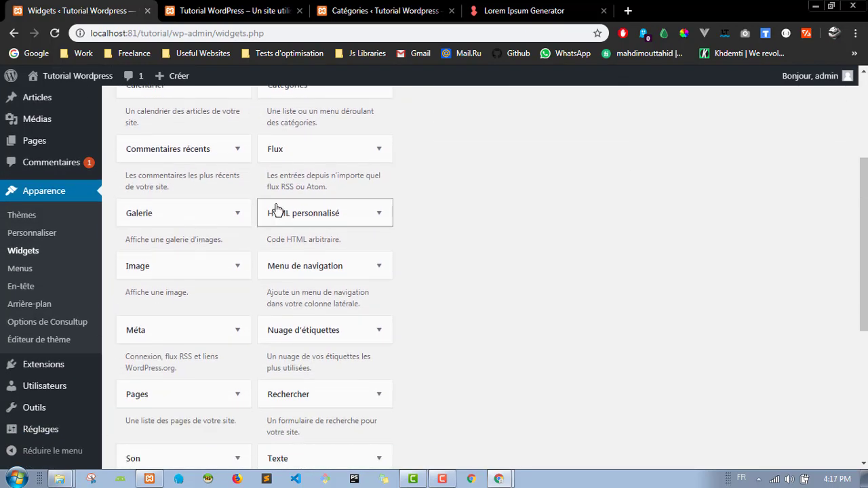
pyautogui.scroll(-1, 277, 210)
pyautogui.scroll(-1, 261, 250)
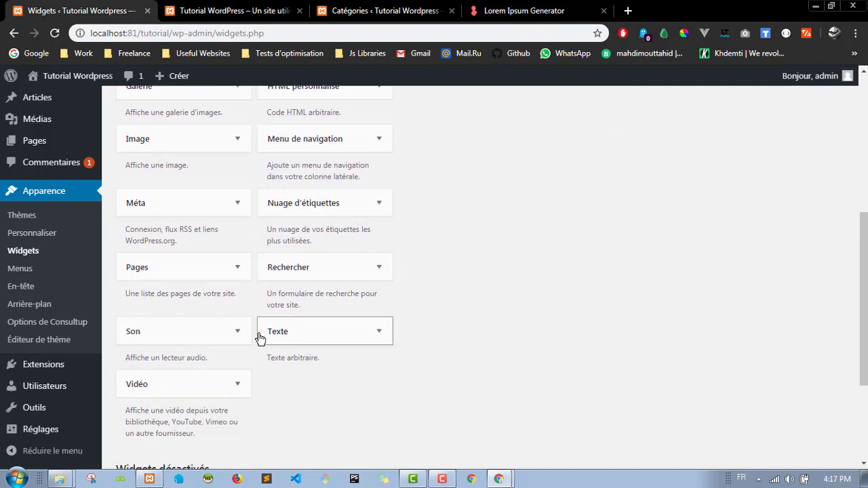
pyautogui.scroll(-2, 207, 213)
pyautogui.scroll(5, 219, 192)
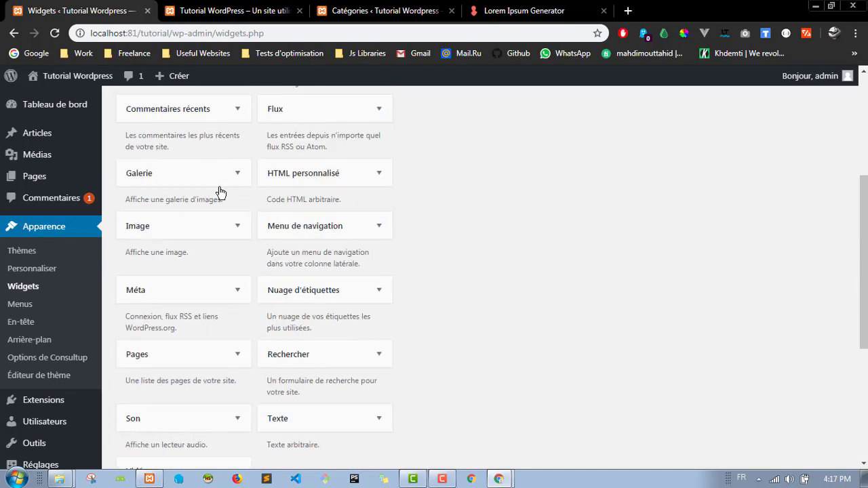
pyautogui.scroll(-2, 184, 200)
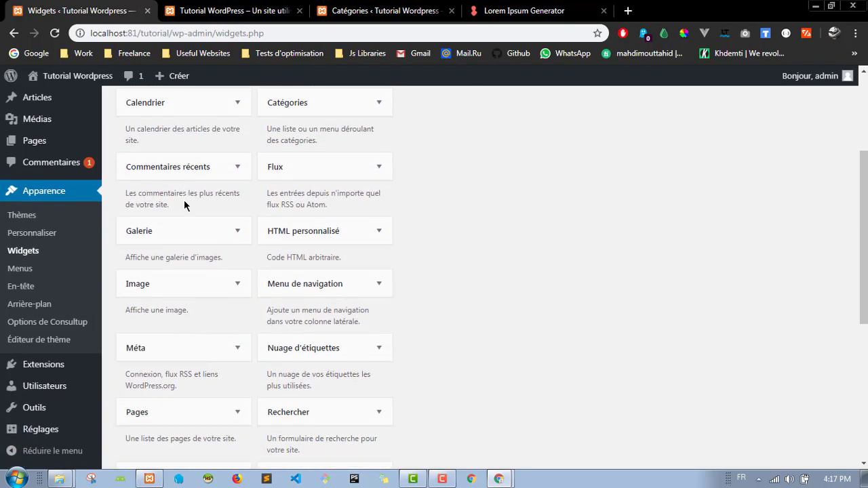
pyautogui.click(378, 289)
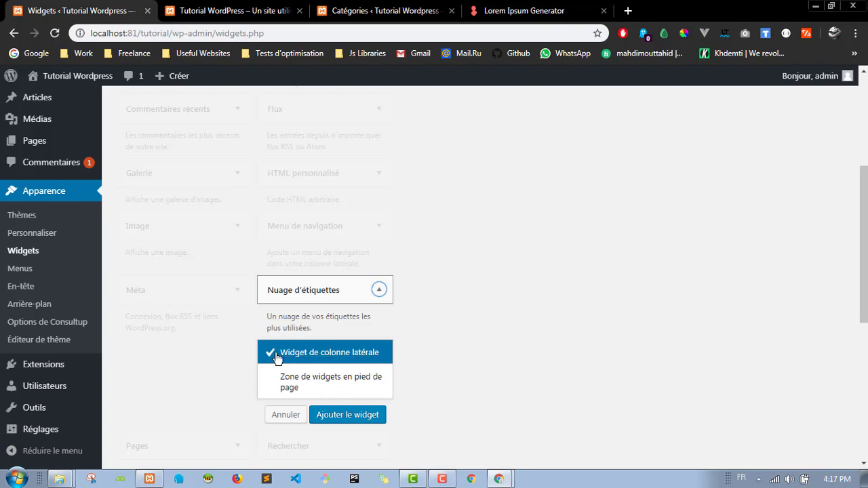
# Step: Add the Nuage d'étiquettes widget to the sidebar and begin typing its Tags title
pyautogui.click(354, 416)
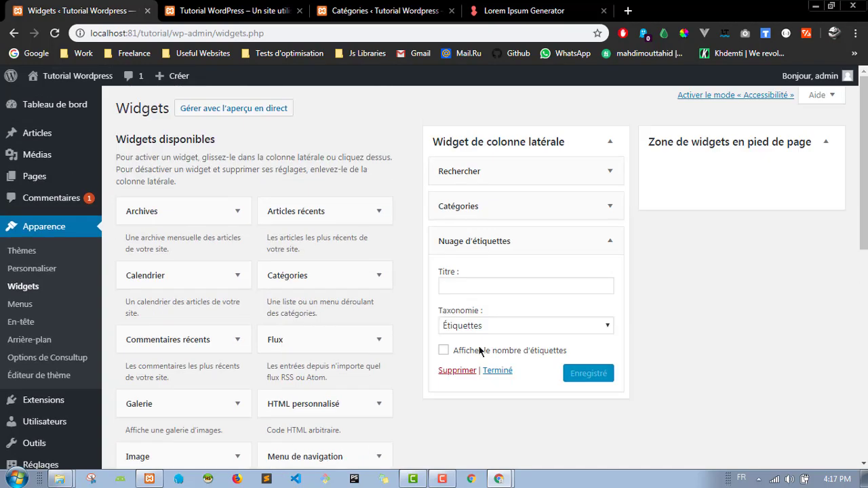
pyautogui.click(478, 285)
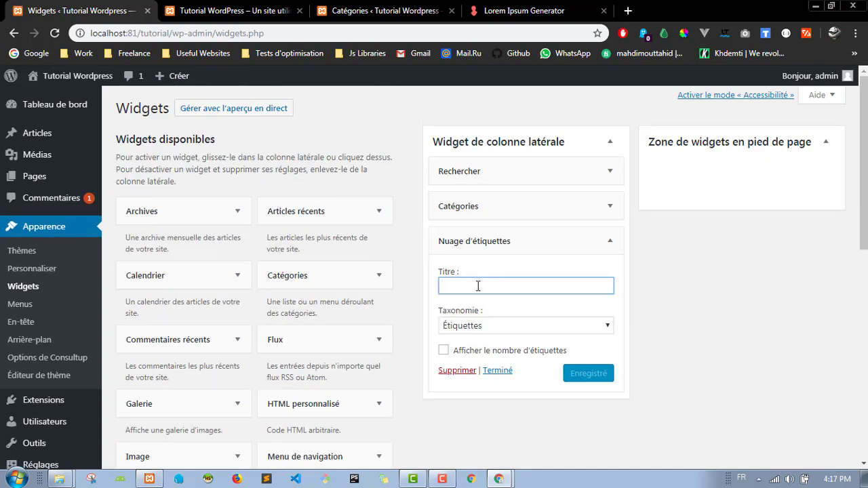
pyautogui.write('Tags')
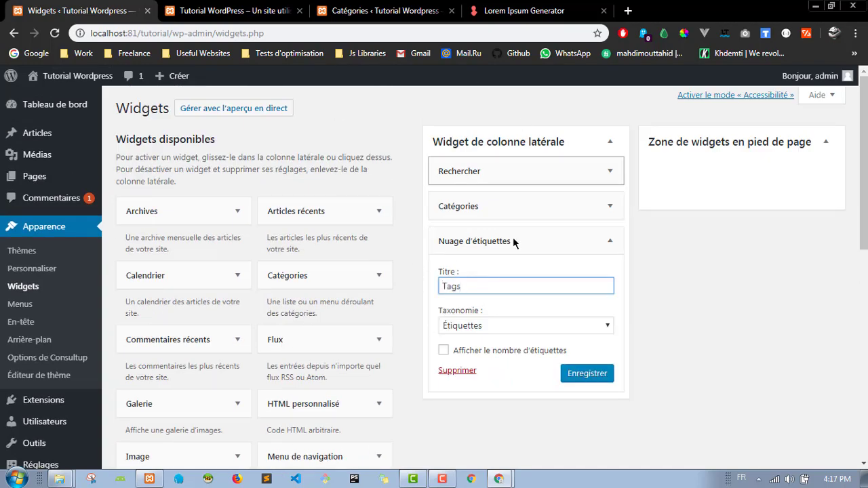
pyautogui.click(267, 7)
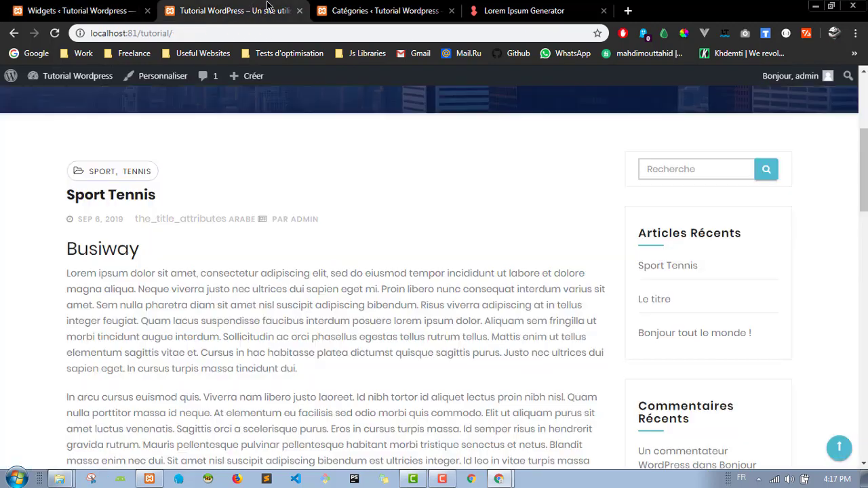
pyautogui.tripleClick(671, 231)
pyautogui.click(712, 228)
pyautogui.click(88, 10)
# Step: Keep Étiquettes as the taxonomy and save the Tags tag cloud widget
pyautogui.scroll(-2, 777, 329)
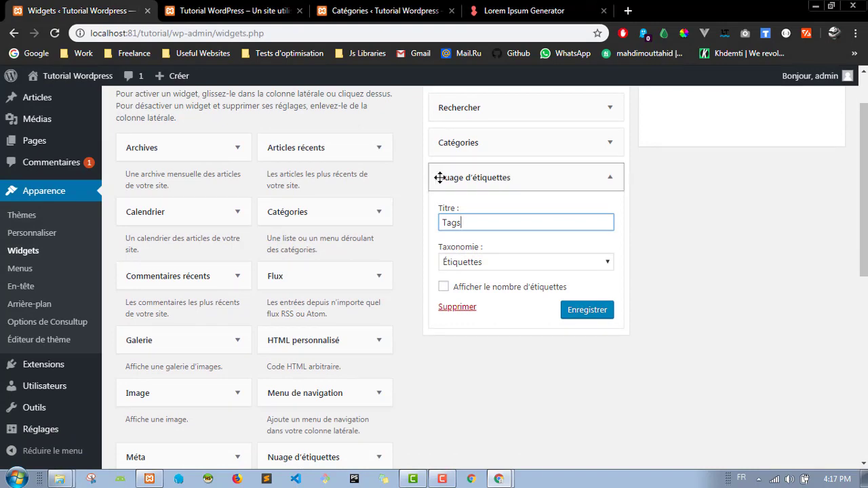
pyautogui.scroll(-5, 502, 367)
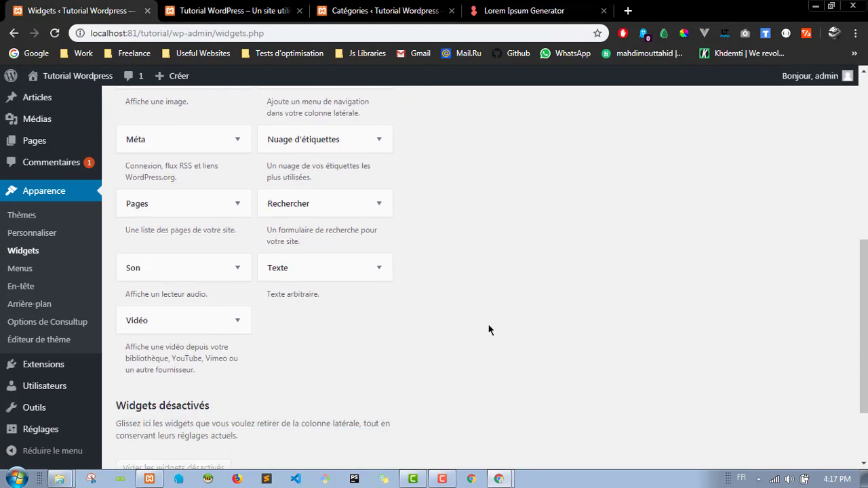
pyautogui.scroll(5, 489, 329)
pyautogui.click(581, 262)
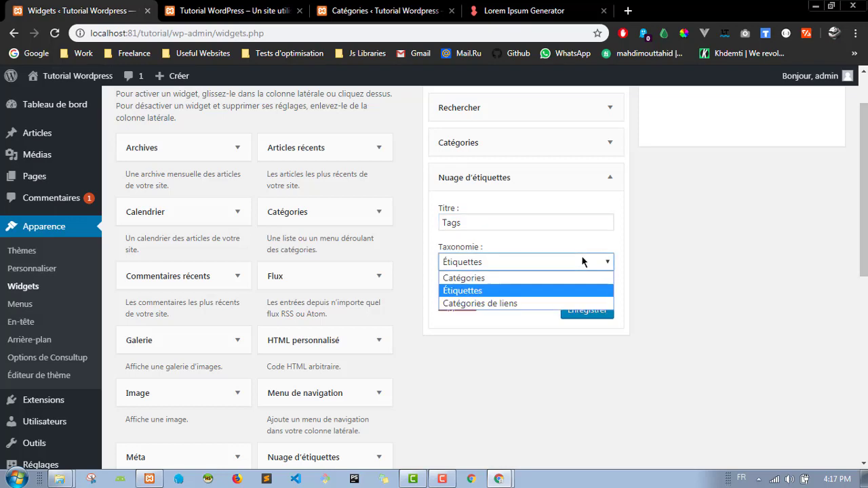
pyautogui.click(587, 262)
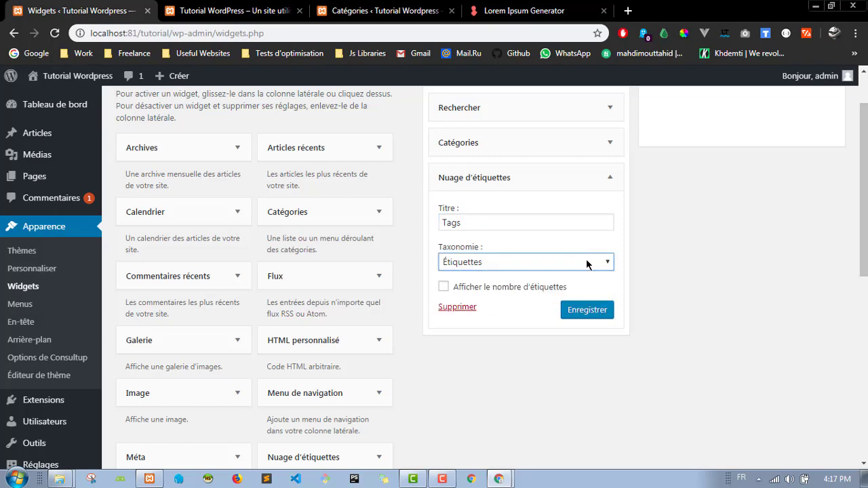
pyautogui.click(597, 314)
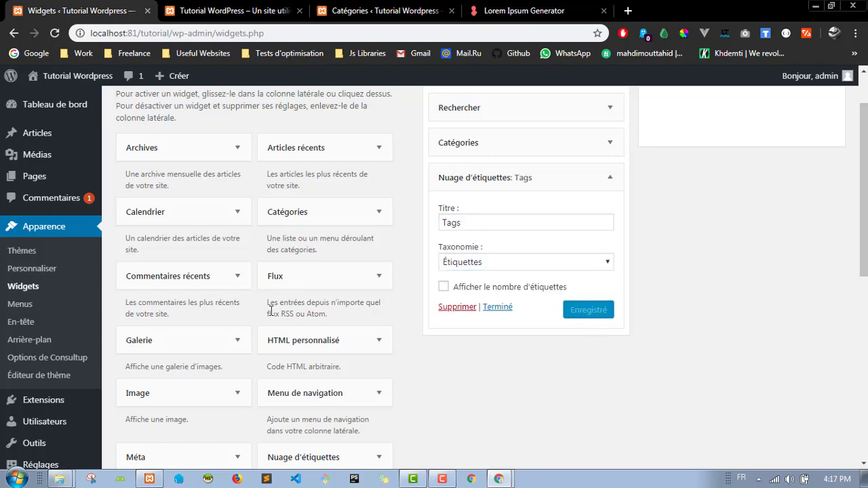
pyautogui.scroll(-3, 369, 310)
pyautogui.scroll(4, 257, 251)
# Step: Add the Galerie widget below the Tags cloud and collapse both widget panels
pyautogui.scroll(-2, 264, 305)
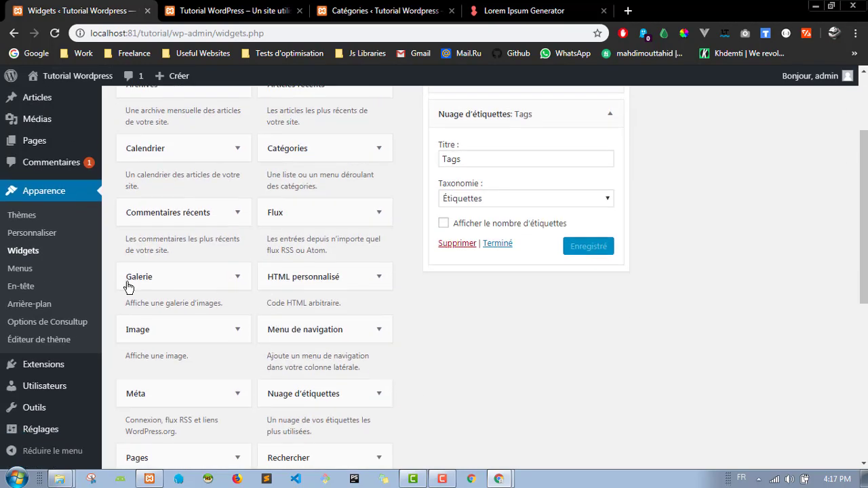
pyautogui.moveTo(129, 278); pyautogui.dragTo(481, 275)
pyautogui.scroll(2, 516, 237)
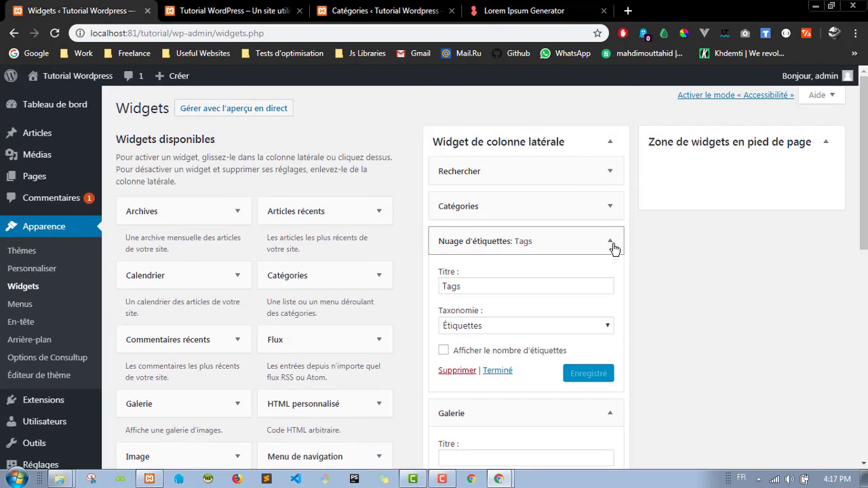
pyautogui.click(609, 240)
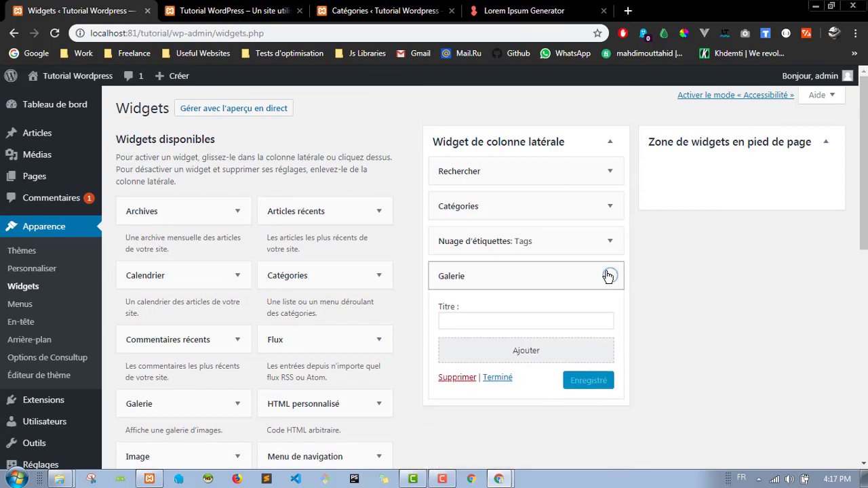
pyautogui.click(611, 276)
# Step: Reload the live site to check its sidebar shows Catégories and the Tags cloud
pyautogui.click(271, 6)
pyautogui.scroll(-3, 634, 237)
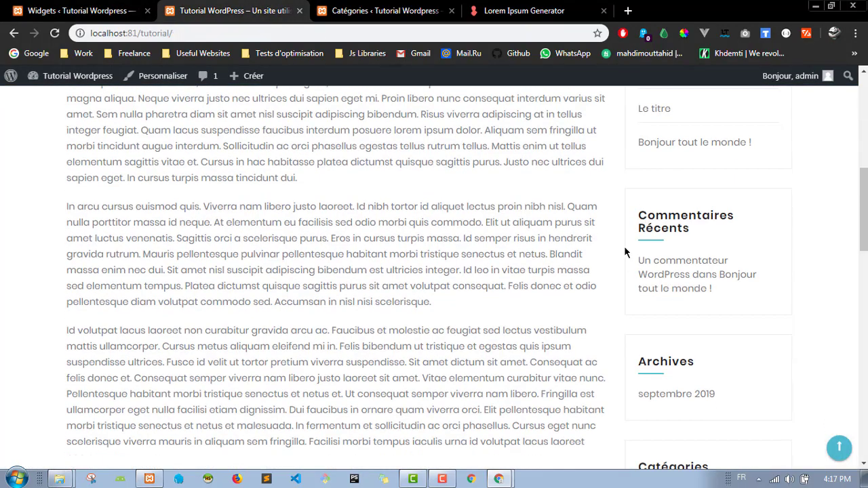
pyautogui.scroll(2, 640, 242)
pyautogui.click(62, 32)
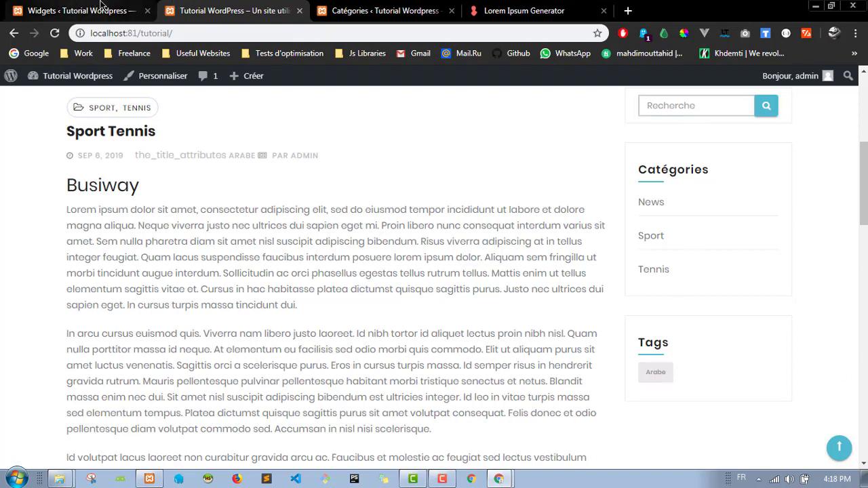
pyautogui.hotkey('ctrl', 'shift', 'Tab')
pyautogui.hotkey('ctrl', 'Tab')
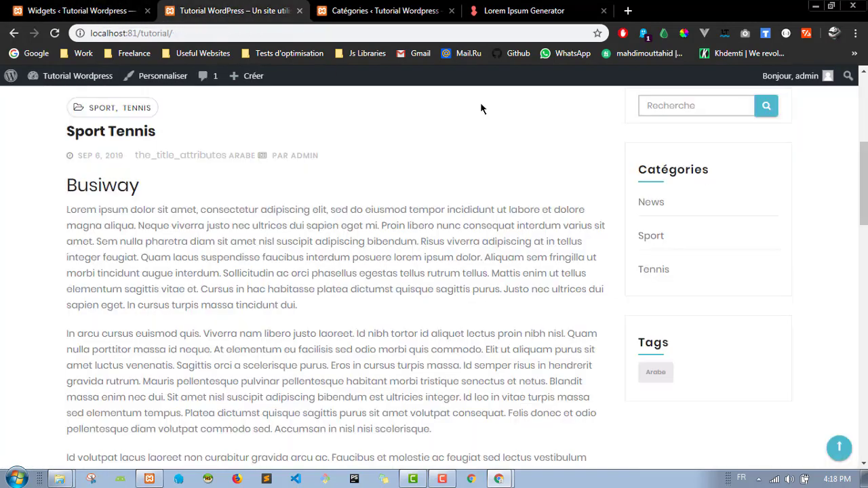
pyautogui.scroll(2, 663, 217)
pyautogui.scroll(-3, 699, 296)
pyautogui.scroll(2, 682, 224)
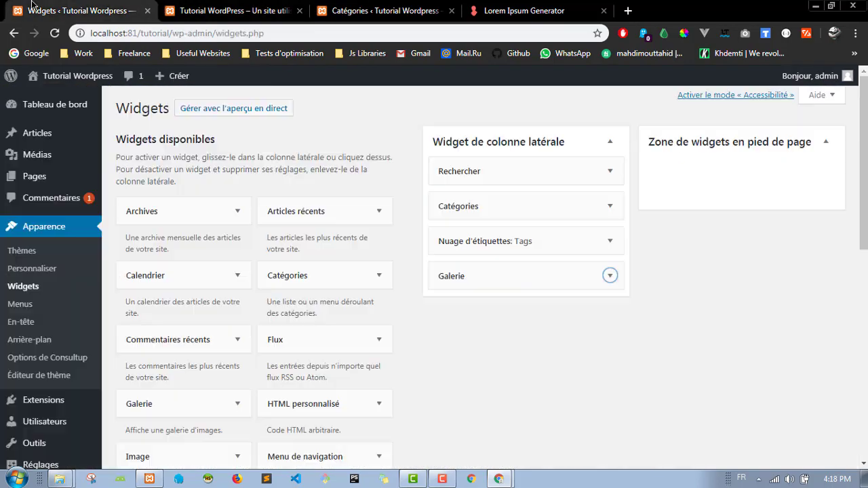
pyautogui.click(27, 11)
# Step: Fill the Galerie widget with a new gallery containing Capture.jpg
pyautogui.click(611, 276)
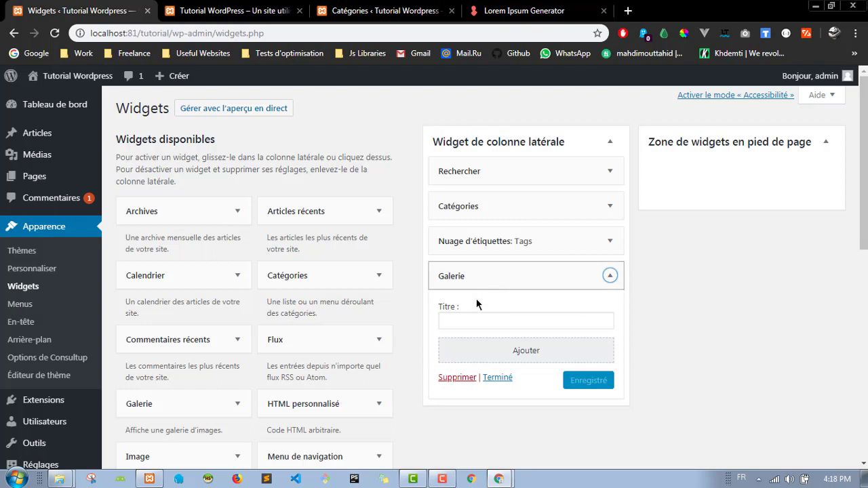
pyautogui.click(517, 350)
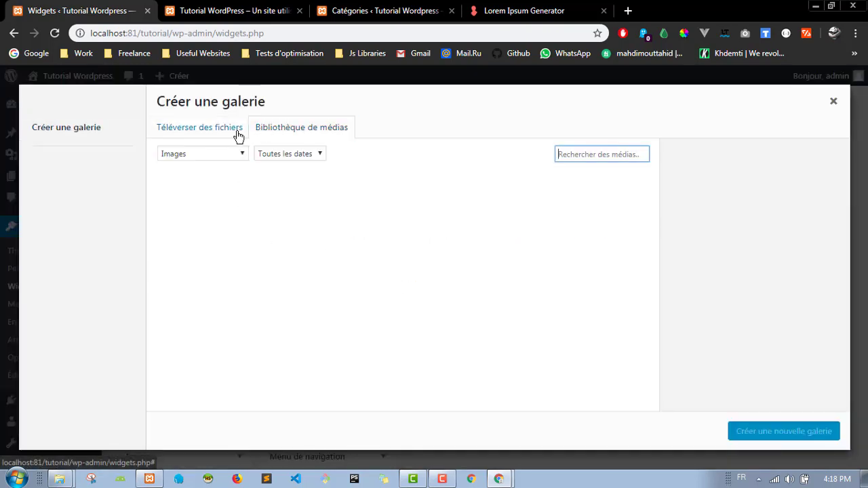
pyautogui.click(209, 223)
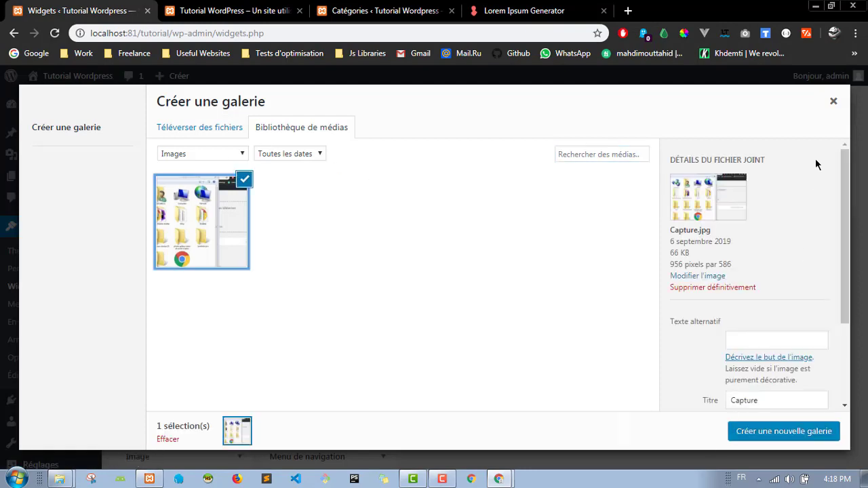
pyautogui.click(801, 433)
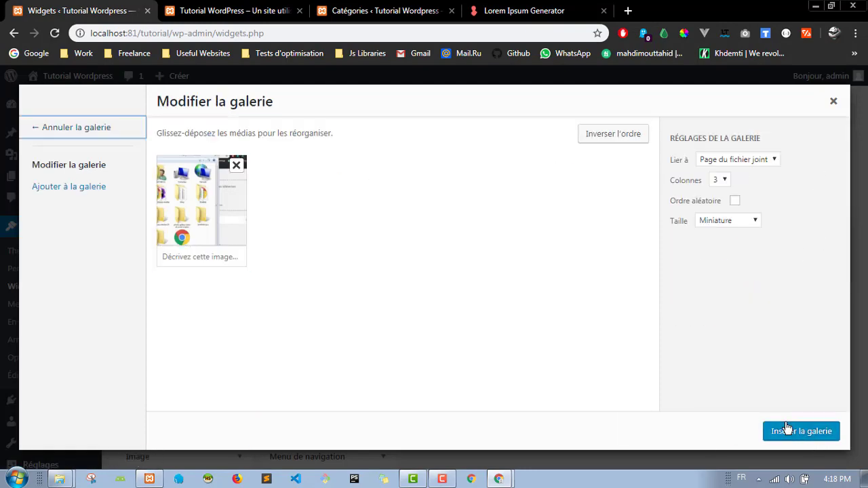
pyautogui.click(827, 432)
# Step: Save the gallery widget and reload the live site to see it below Tags
pyautogui.scroll(-1, 610, 411)
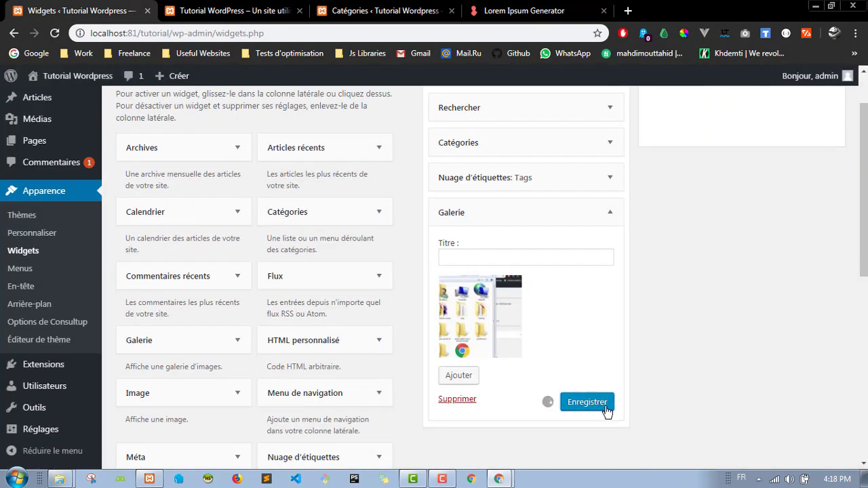
pyautogui.click(200, 6)
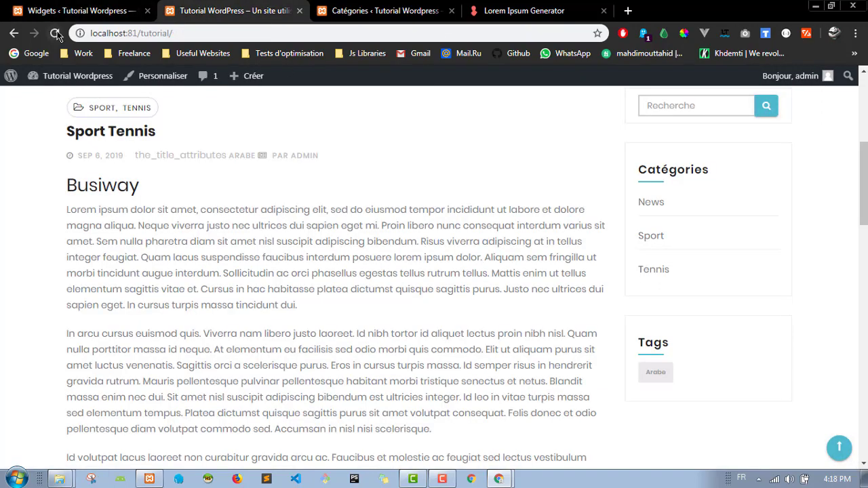
pyautogui.click(55, 33)
# Step: Collapse the Galerie widget and move it above the Tags cloud
pyautogui.scroll(-3, 612, 170)
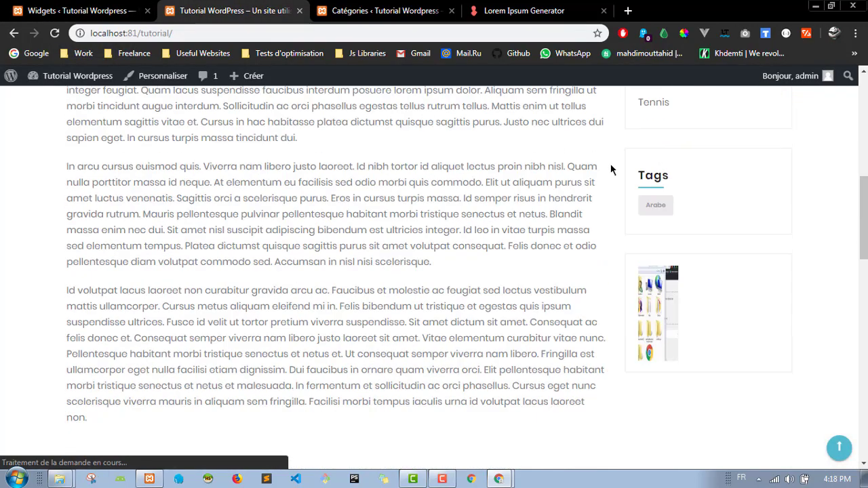
pyautogui.scroll(-2, 611, 169)
pyautogui.scroll(4, 613, 217)
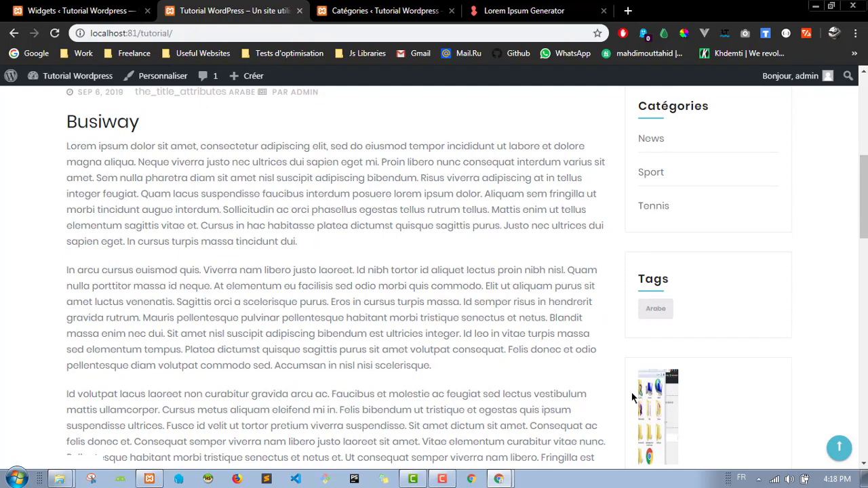
pyautogui.click(118, 10)
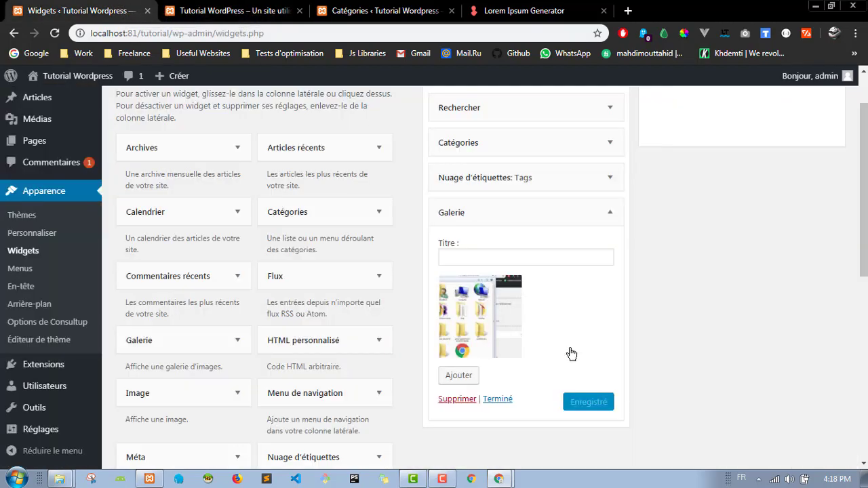
pyautogui.click(610, 212)
pyautogui.scroll(1, 562, 217)
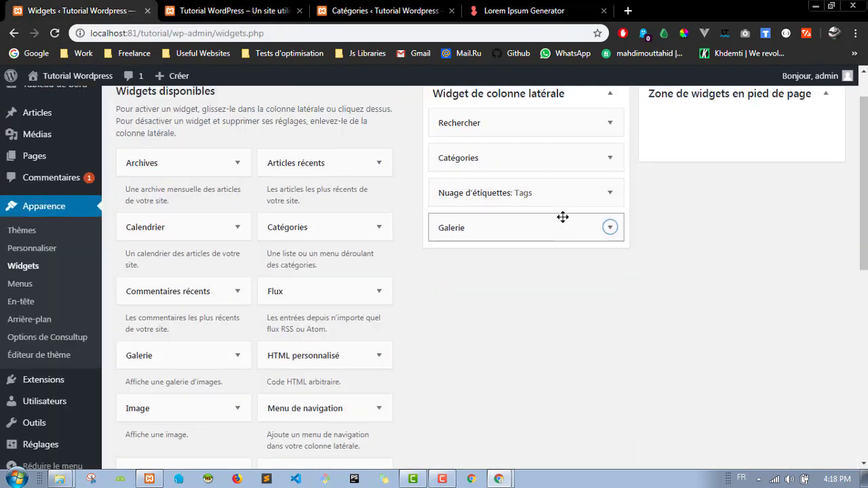
pyautogui.moveTo(478, 248); pyautogui.dragTo(482, 239)
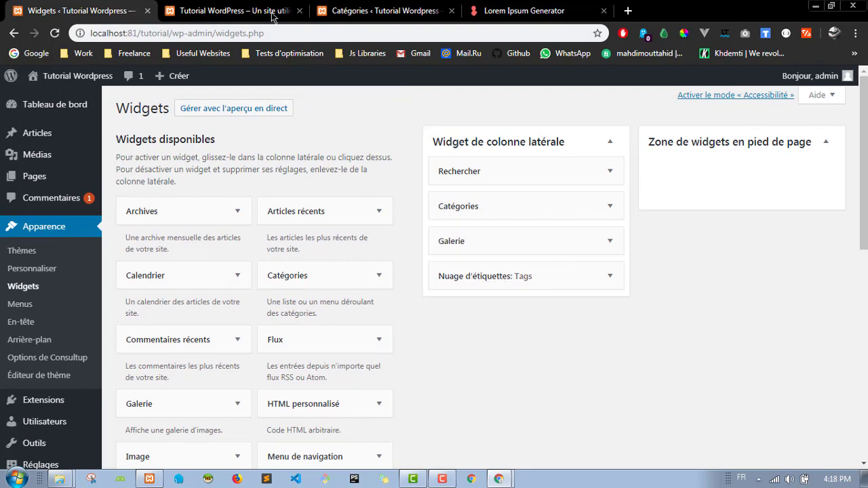
# Step: Check the live site, then move Galerie back below the Tags cloud
pyautogui.click(231, 10)
pyautogui.scroll(-2, 700, 241)
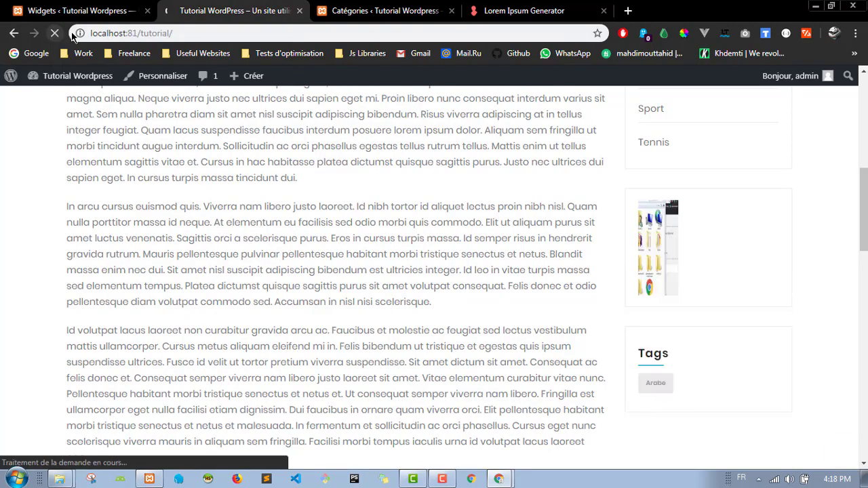
pyautogui.scroll(3, 672, 339)
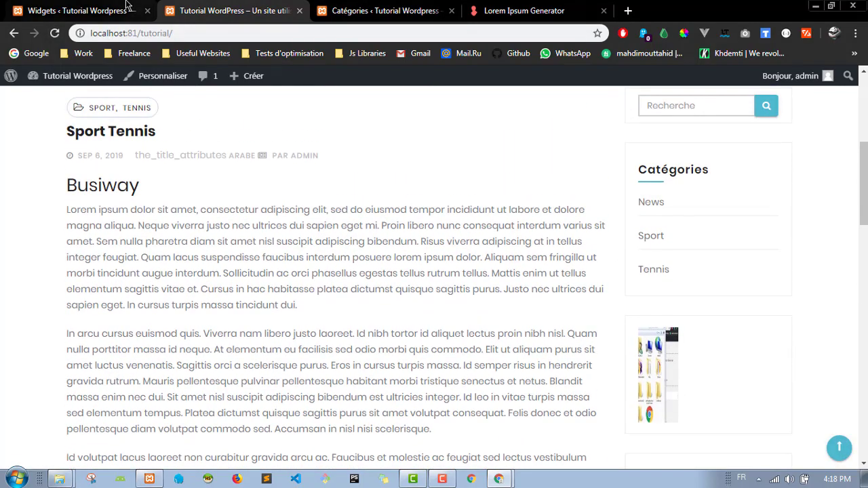
pyautogui.click(112, 10)
pyautogui.moveTo(523, 239); pyautogui.dragTo(607, 277)
# Step: Delete the Galerie widget from the sidebar
pyautogui.click(608, 278)
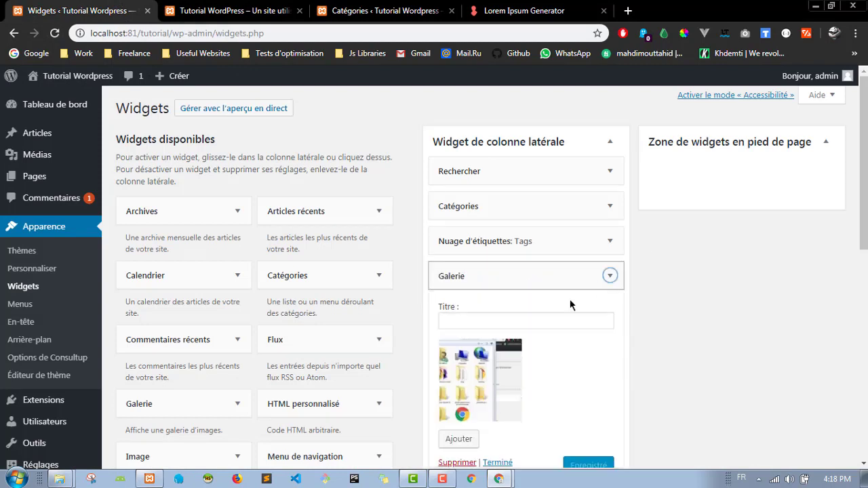
pyautogui.scroll(-2, 475, 339)
pyautogui.click(455, 338)
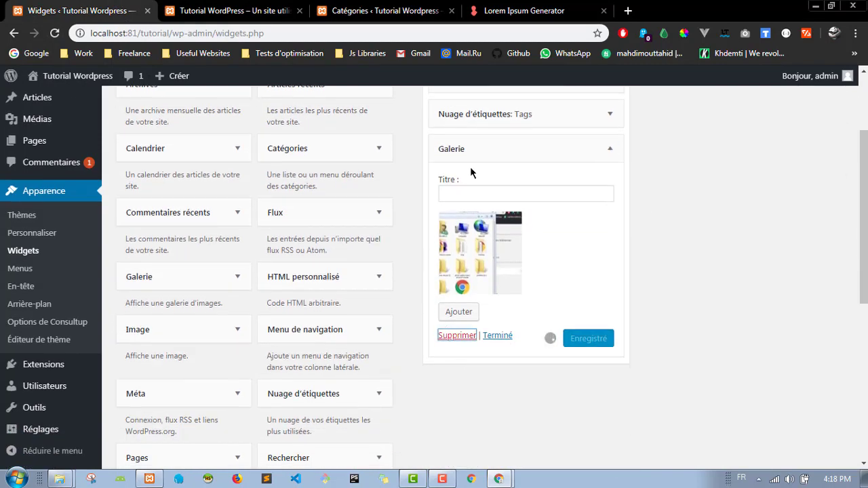
pyautogui.scroll(2, 536, 272)
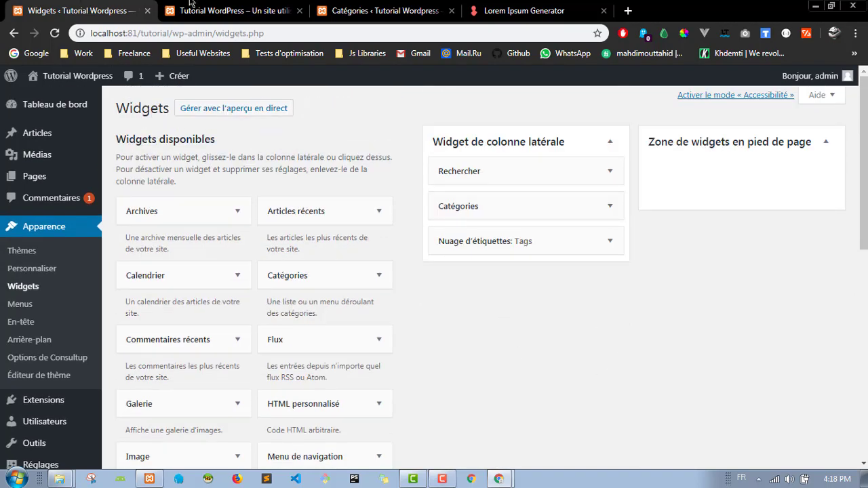
# Step: Reload the live front page to confirm the gallery image is gone from the sidebar
pyautogui.click(231, 11)
pyautogui.scroll(-3, 620, 203)
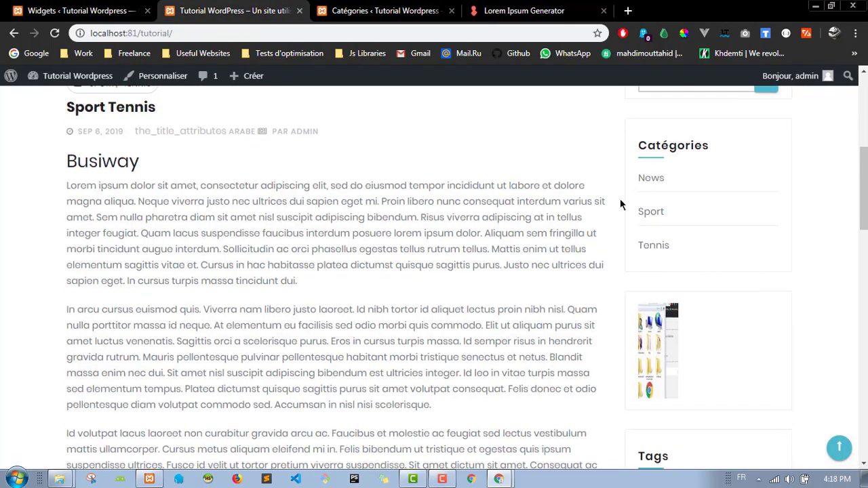
pyautogui.click(57, 34)
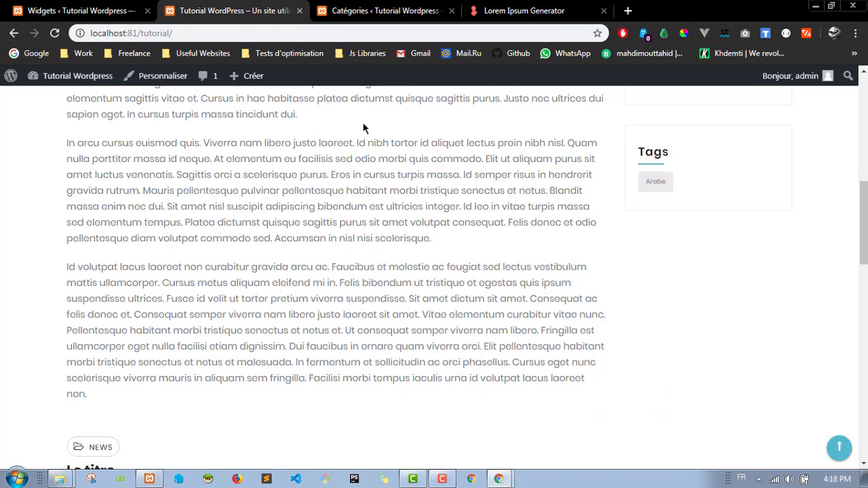
pyautogui.scroll(3, 622, 213)
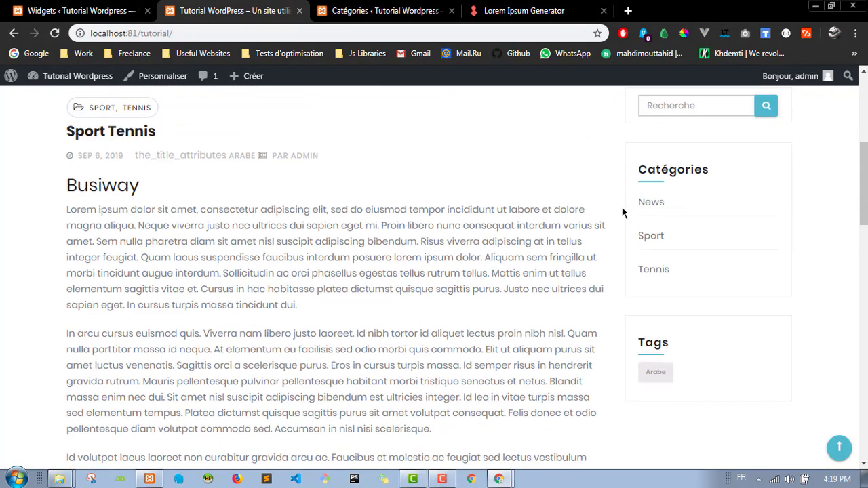
pyautogui.click(102, 10)
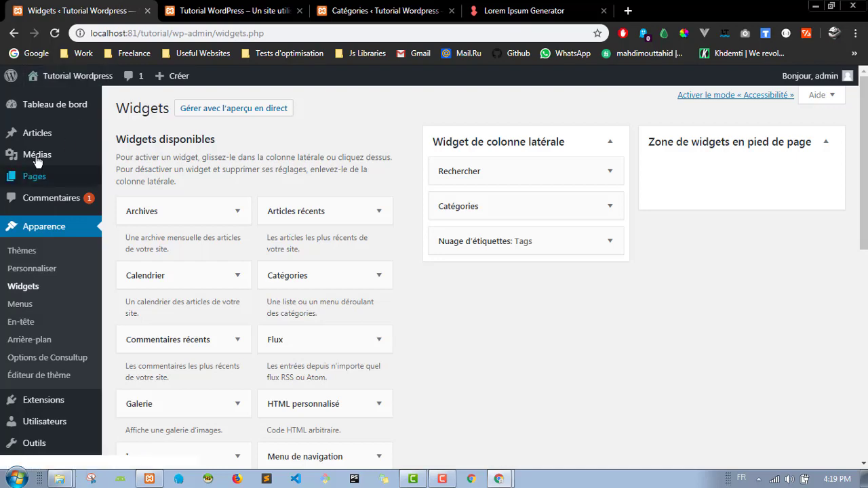
pyautogui.click(186, 7)
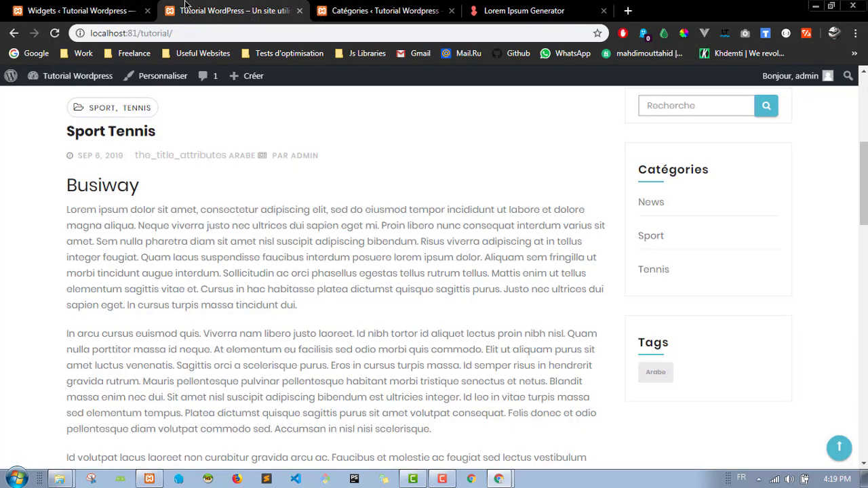
pyautogui.click(101, 10)
# Step: Open the Étiquettes tags page, then browse the site's Arabe tag archive and its posts
pyautogui.moveTo(46, 141)
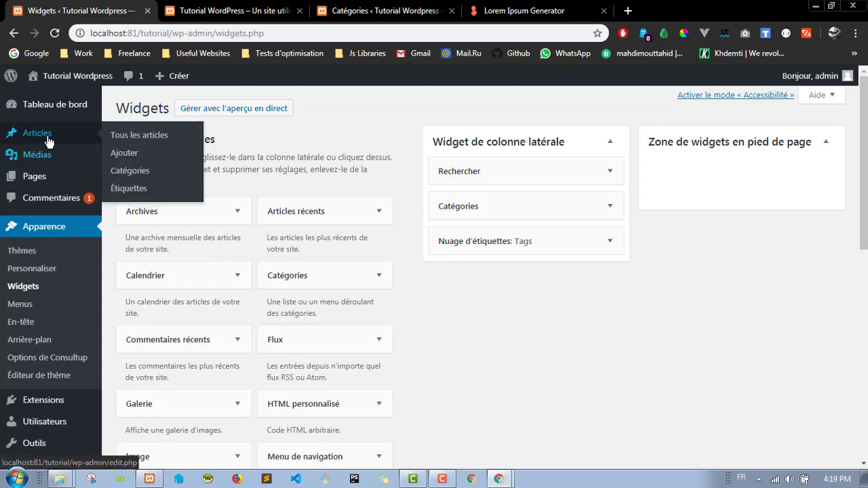
pyautogui.click(169, 196)
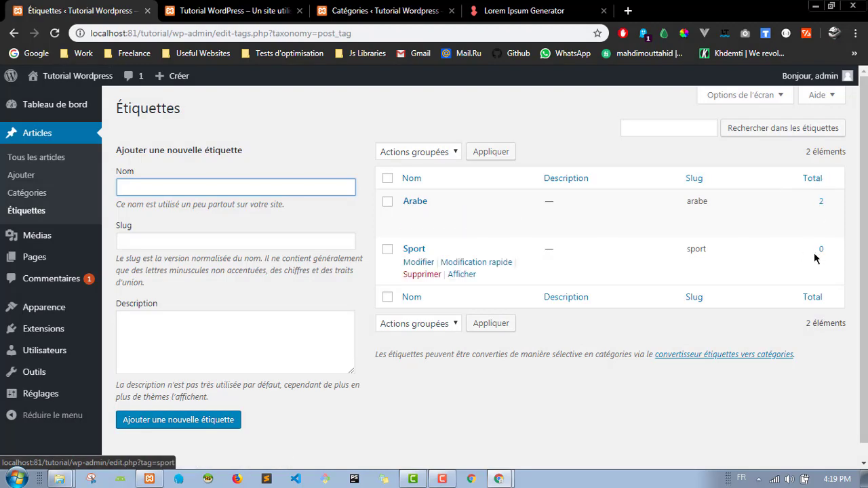
pyautogui.click(229, 9)
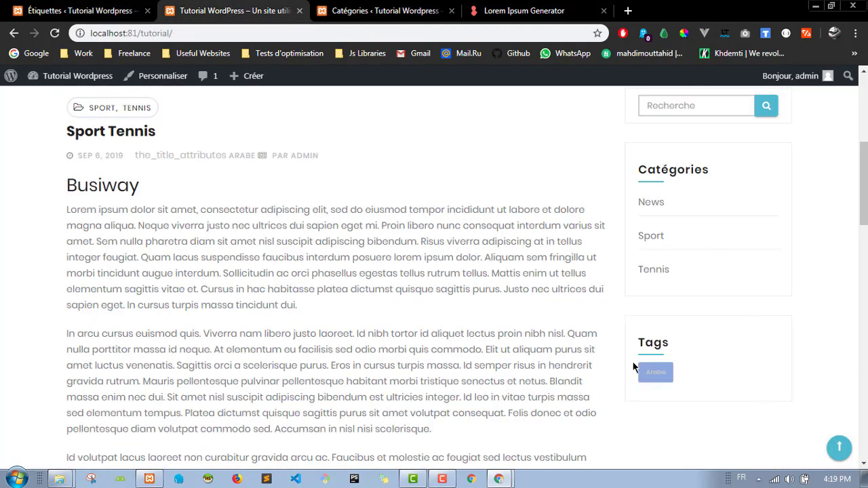
pyautogui.scroll(-2, 633, 367)
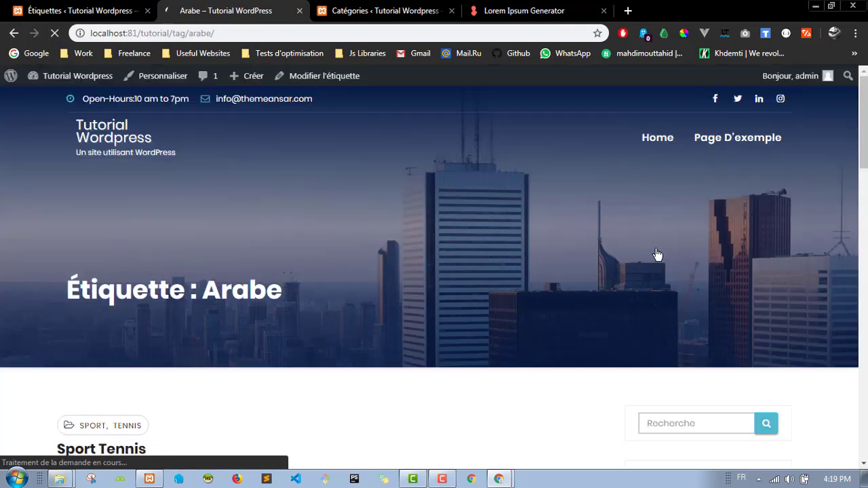
pyautogui.scroll(-4, 468, 233)
pyautogui.scroll(-7, 450, 234)
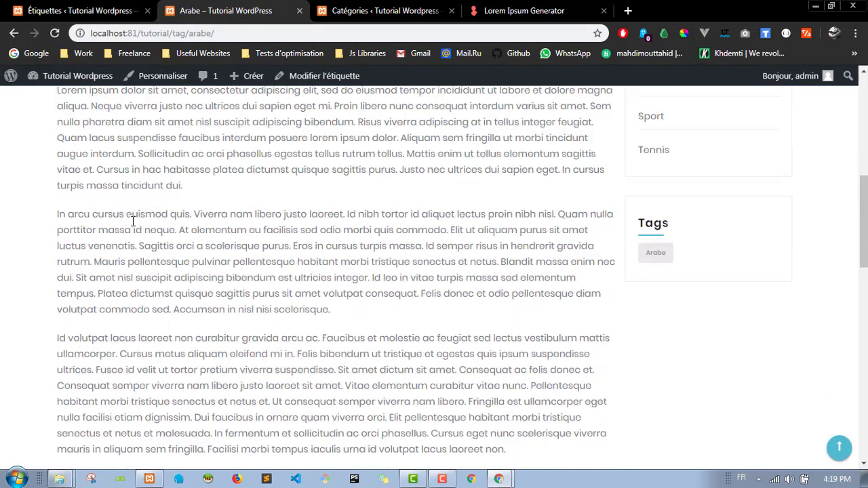
pyautogui.scroll(-6, 179, 320)
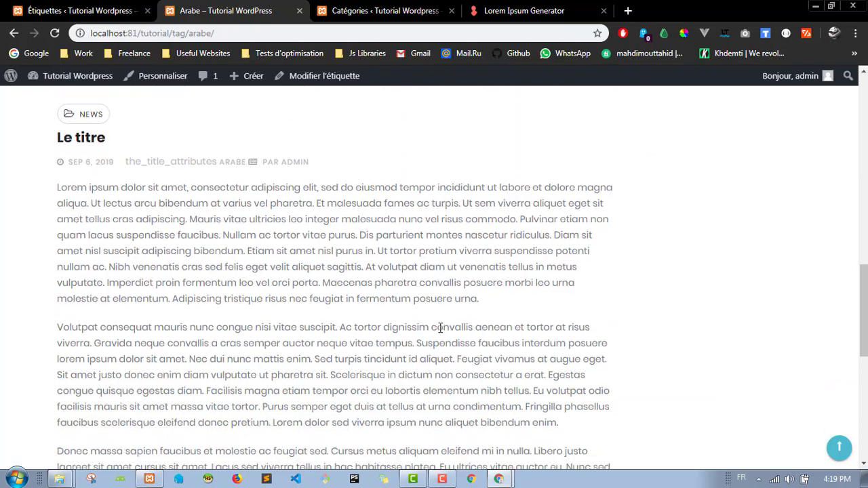
pyautogui.scroll(5, 237, 301)
pyautogui.scroll(2, 89, 291)
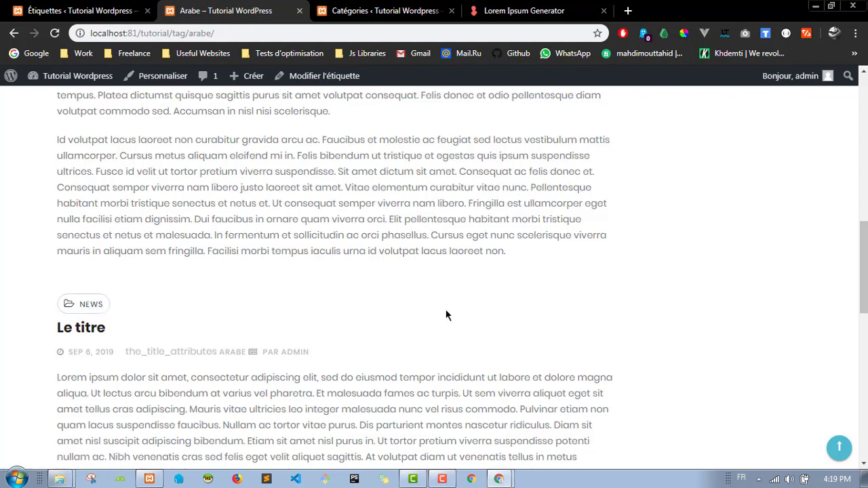
pyautogui.scroll(6, 448, 314)
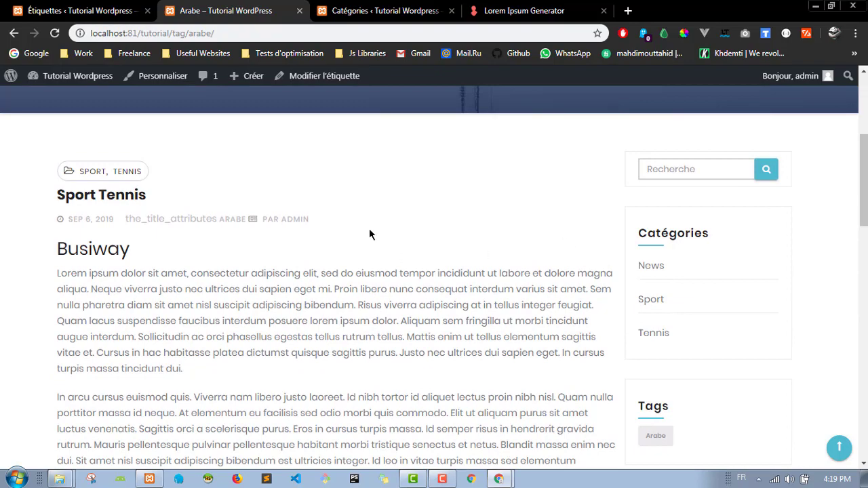
pyautogui.scroll(-4, 603, 248)
pyautogui.scroll(4, 608, 233)
pyautogui.scroll(-1, 689, 344)
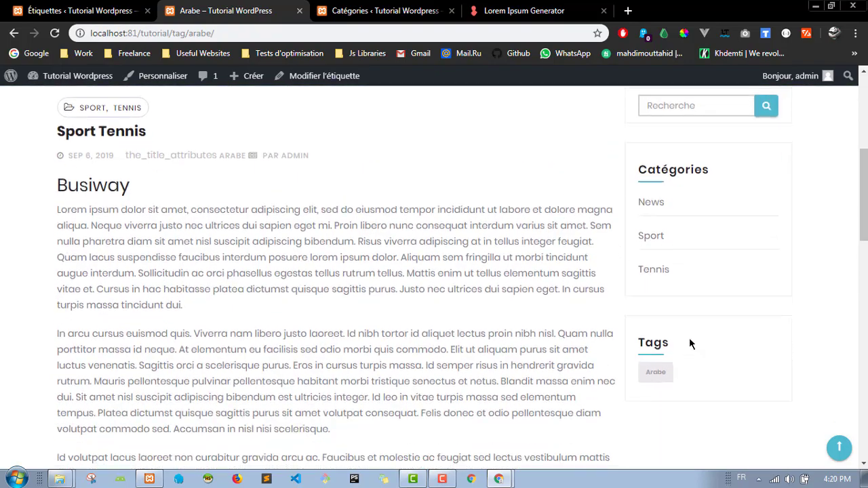
pyautogui.scroll(4, 717, 204)
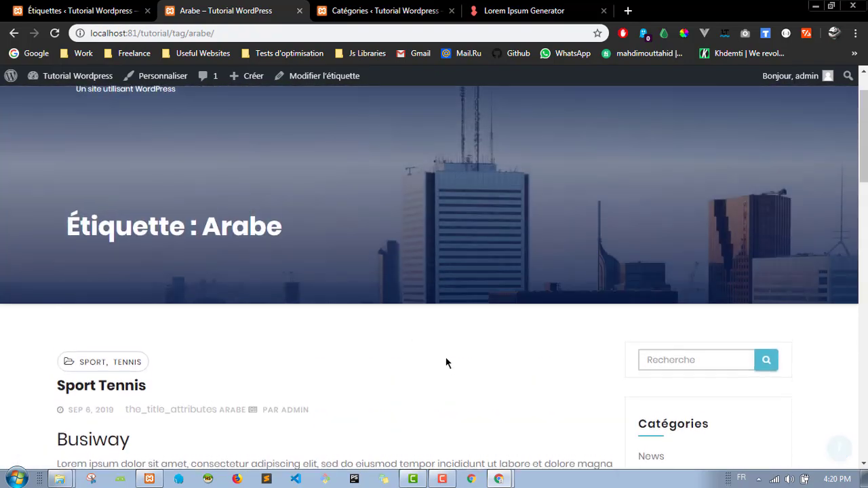
pyautogui.scroll(2, 446, 363)
# Step: Trash the Politique de confidentialité draft from the Pages list
pyautogui.click(95, 10)
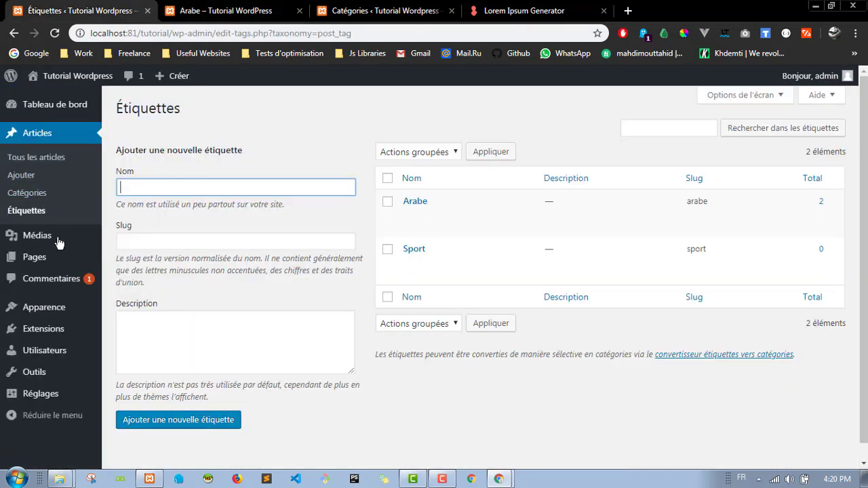
pyautogui.moveTo(50, 258)
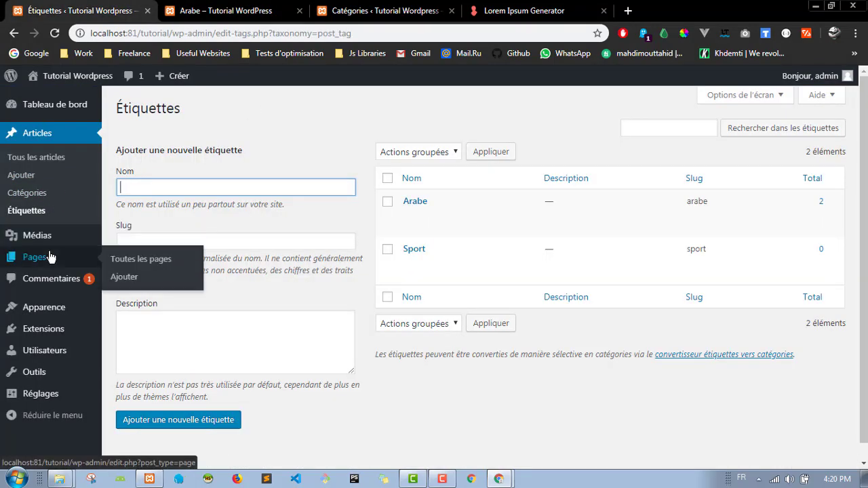
pyautogui.click(150, 261)
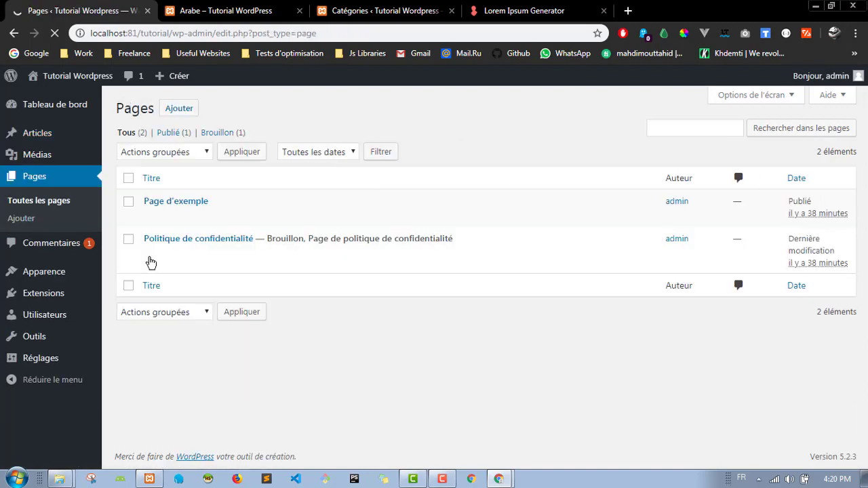
pyautogui.moveTo(228, 246)
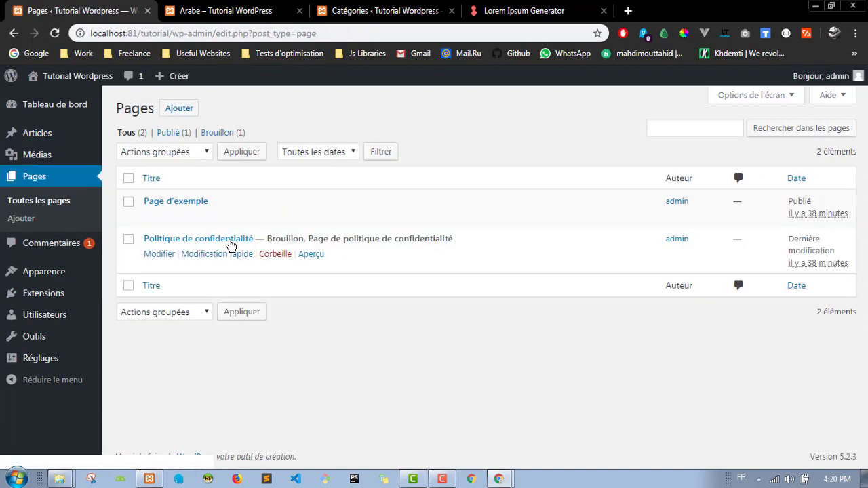
pyautogui.click(277, 255)
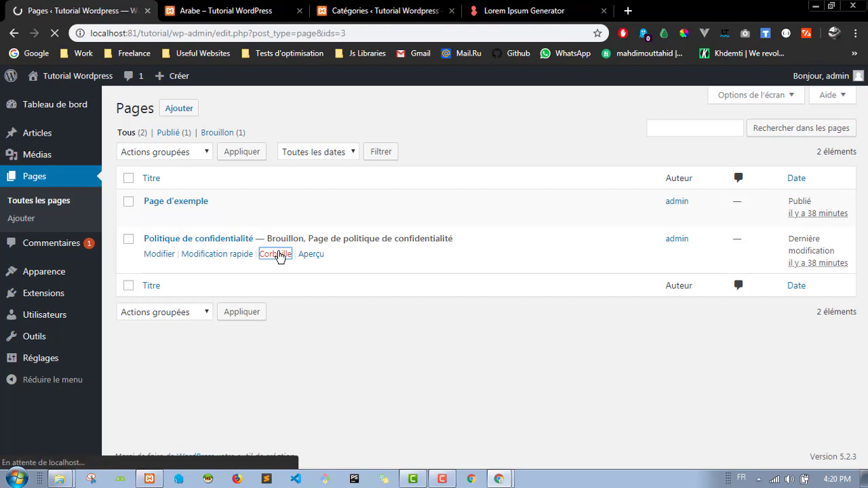
# Step: Check the site's home page, now headed by the Sport Tennis post
pyautogui.click(209, 6)
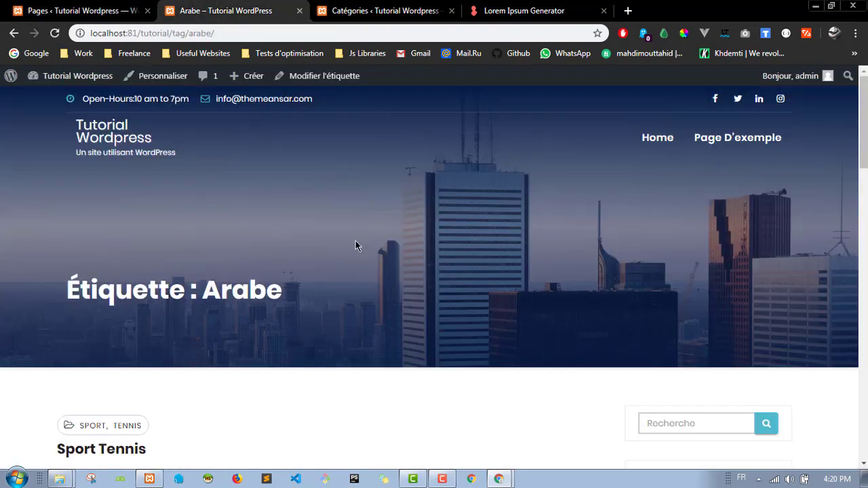
pyautogui.click(127, 129)
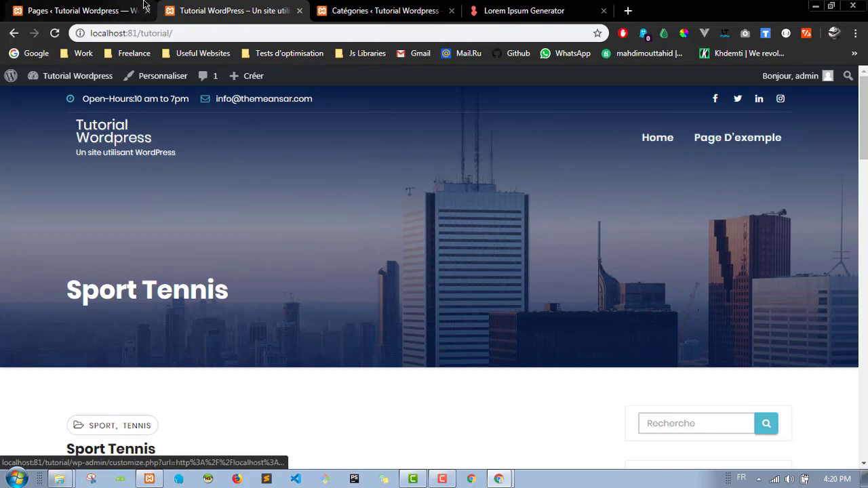
pyautogui.click(82, 11)
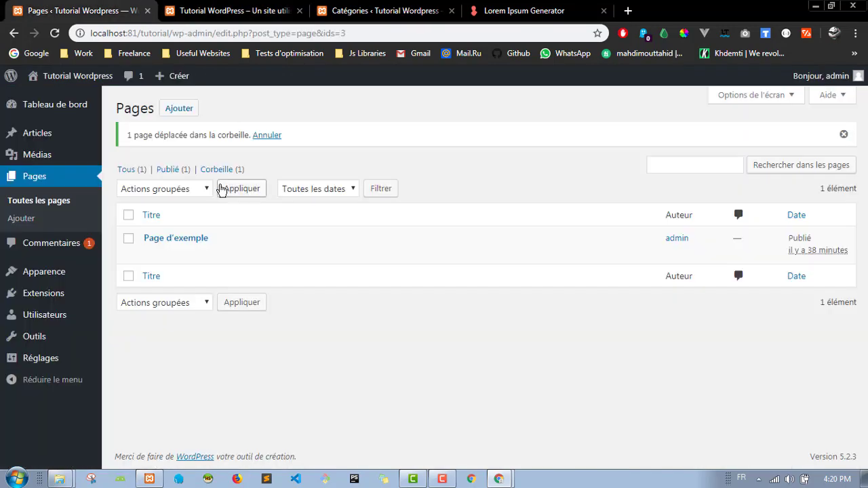
pyautogui.click(233, 10)
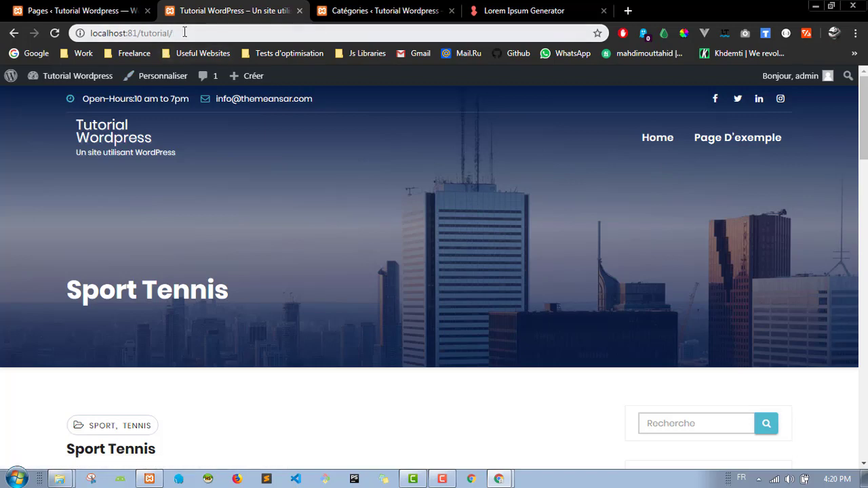
# Step: Select the site address and some page text, then clear both selections
pyautogui.moveTo(175, 33); pyautogui.dragTo(98, 37)
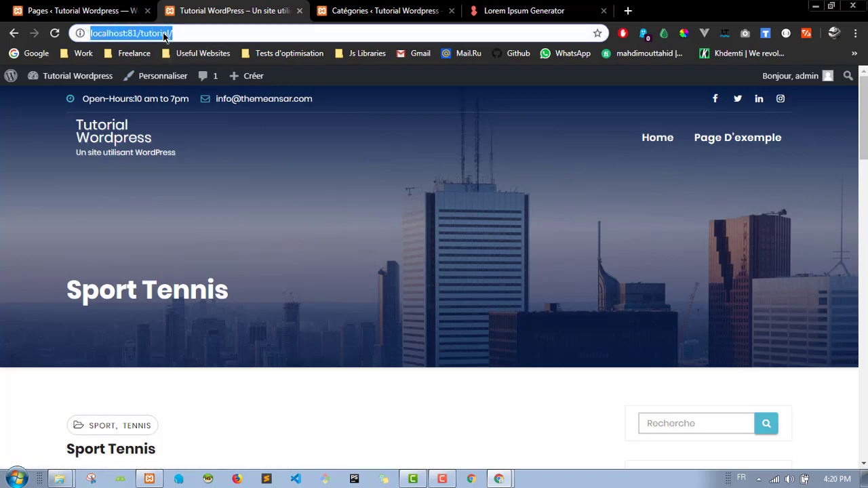
pyautogui.click(483, 263)
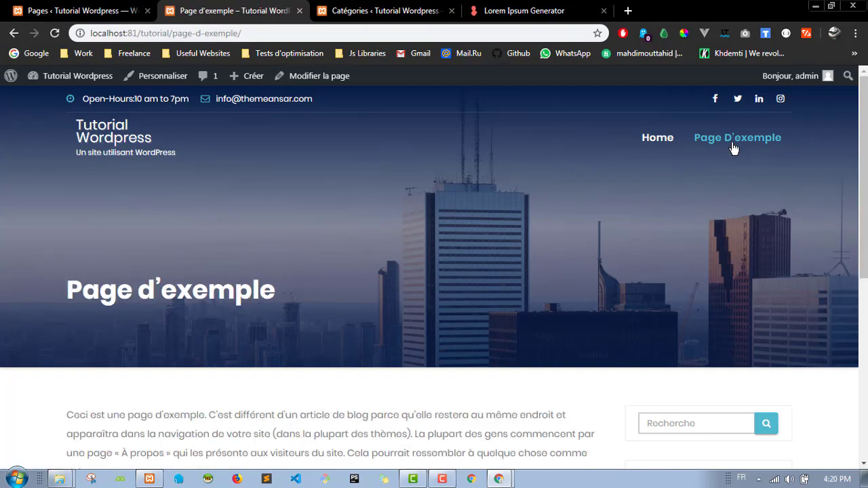
pyautogui.scroll(-6, 313, 319)
pyautogui.scroll(5, 312, 316)
pyautogui.scroll(-3, 237, 282)
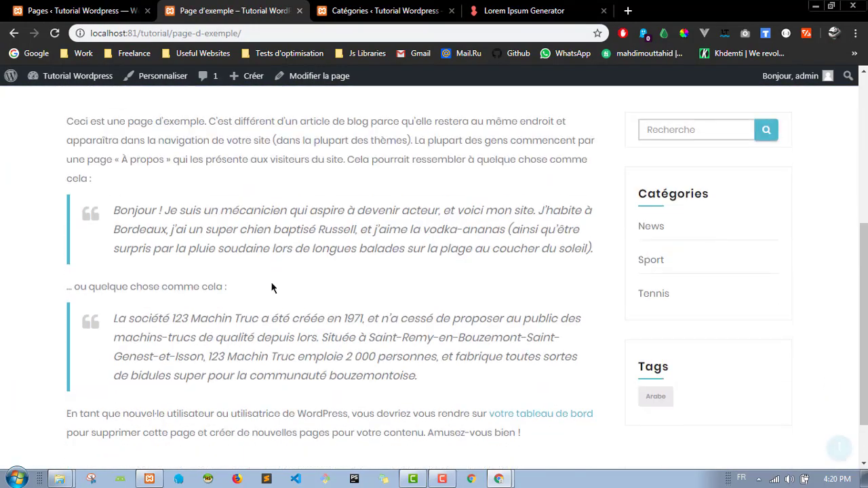
pyautogui.scroll(2, 285, 275)
pyautogui.moveTo(43, 257); pyautogui.dragTo(363, 391)
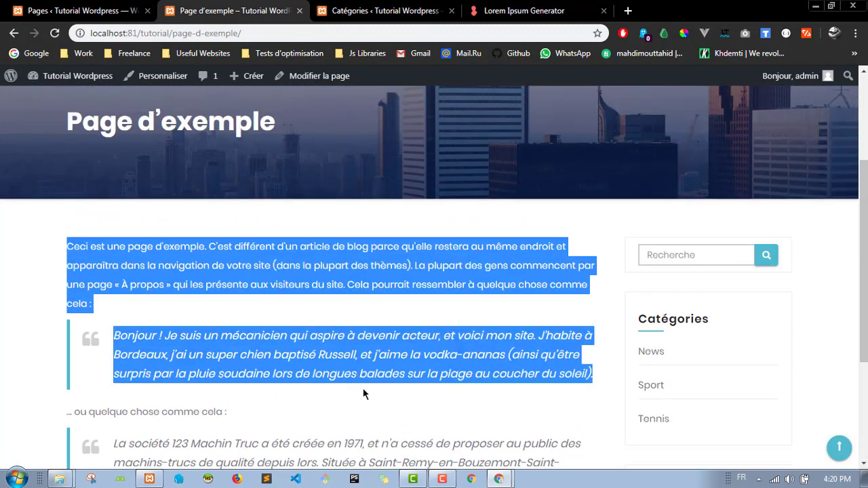
pyautogui.click(357, 317)
pyautogui.scroll(-3, 339, 316)
pyautogui.scroll(5, 366, 324)
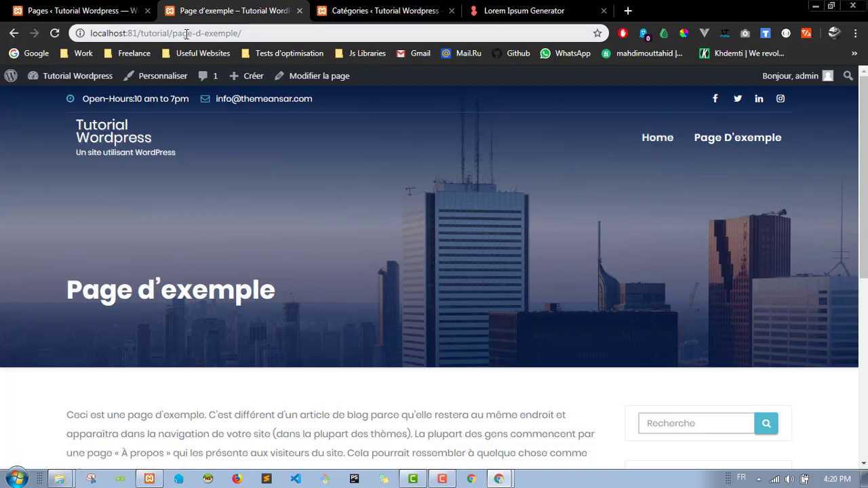
# Step: Go to the site's home page and select its web address
pyautogui.click(657, 139)
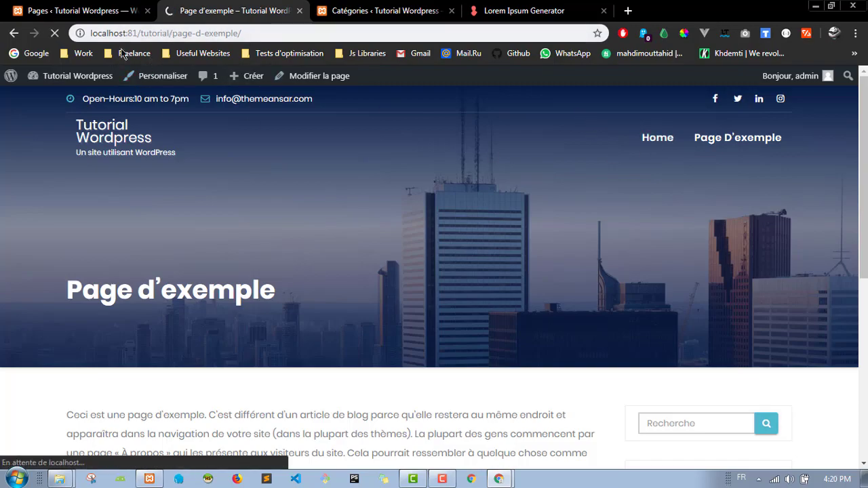
pyautogui.scroll(-6, 386, 173)
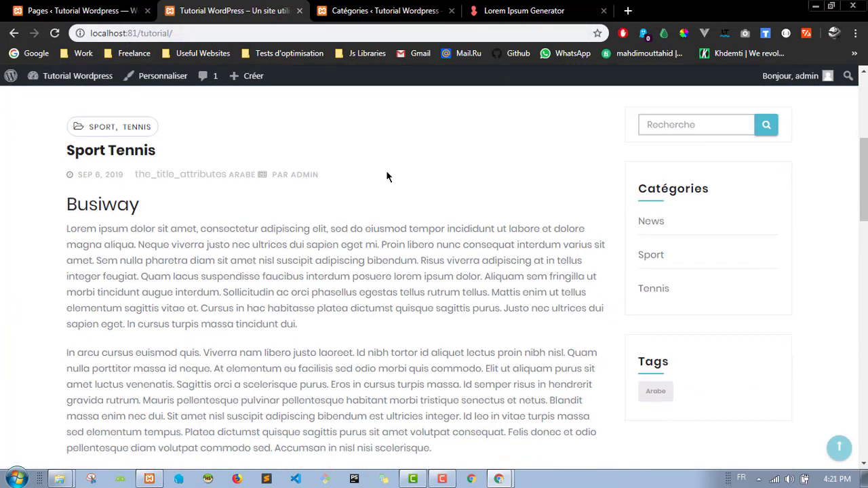
pyautogui.scroll(10, 386, 170)
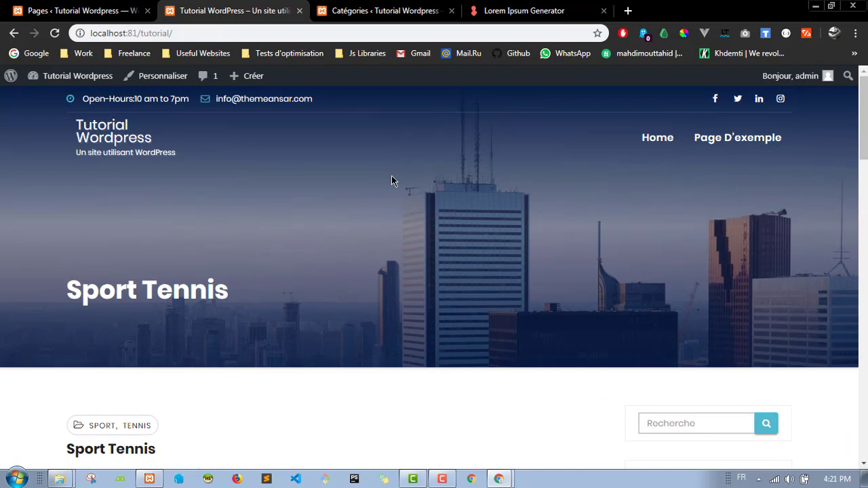
pyautogui.moveTo(173, 33); pyautogui.dragTo(98, 32)
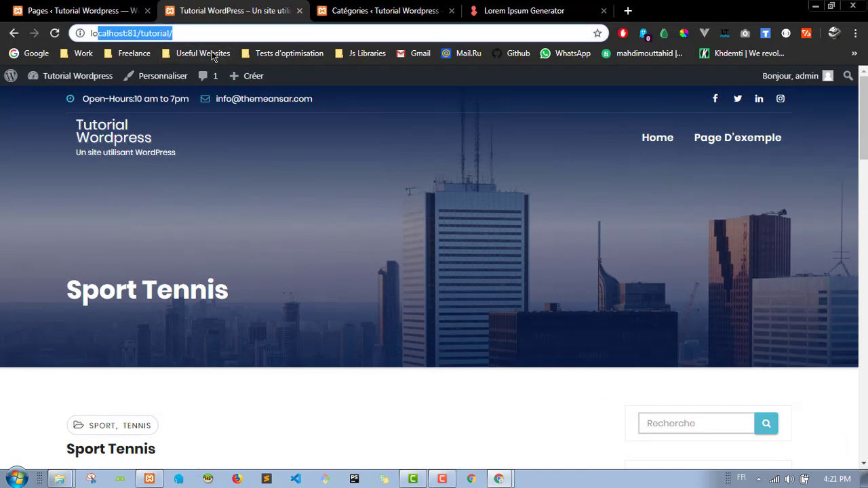
# Step: Start a new page from the Pages list and title it 'Accueil'
pyautogui.click(154, 15)
pyautogui.click(180, 109)
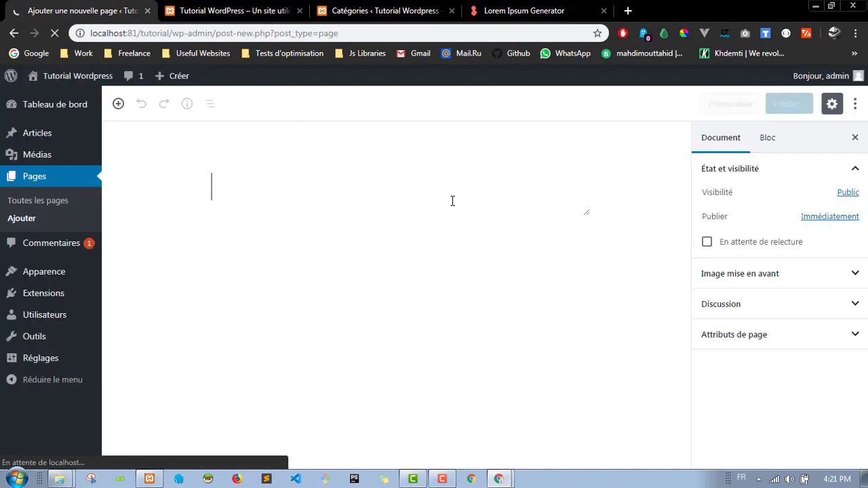
pyautogui.write('Accueil')
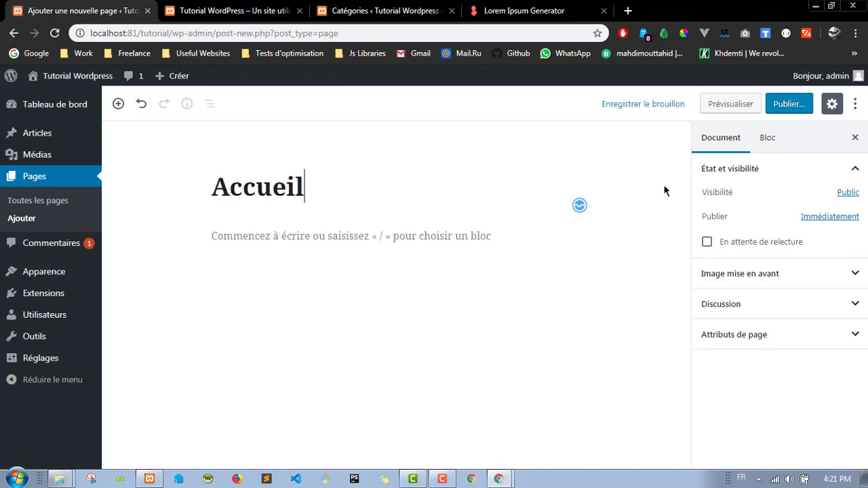
pyautogui.click(817, 281)
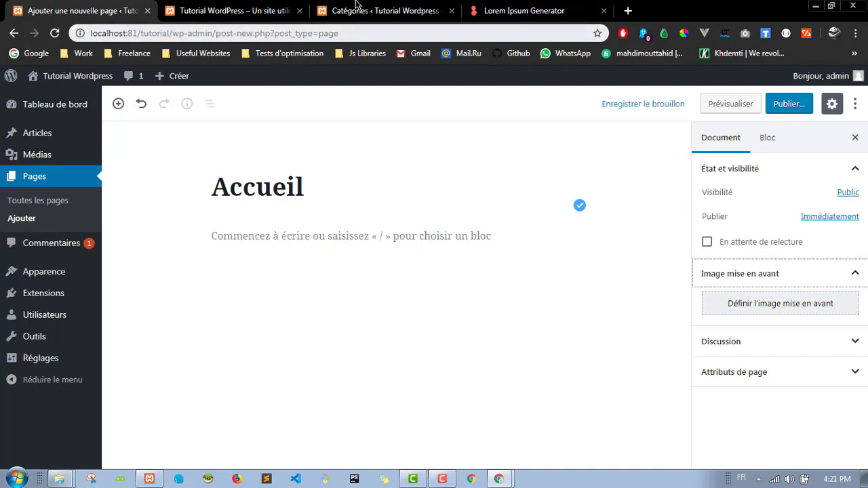
# Step: Glance at the live site and categories list, then publish the Accueil page
pyautogui.click(231, 10)
pyautogui.click(215, 31)
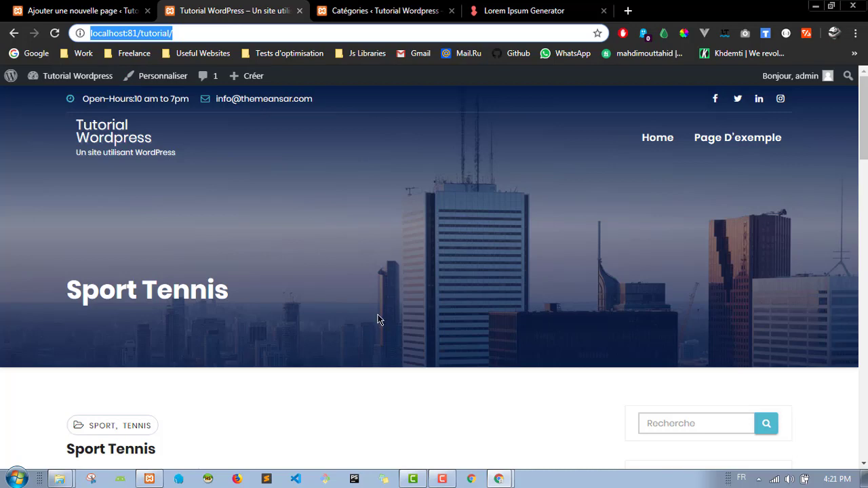
pyautogui.click(376, 222)
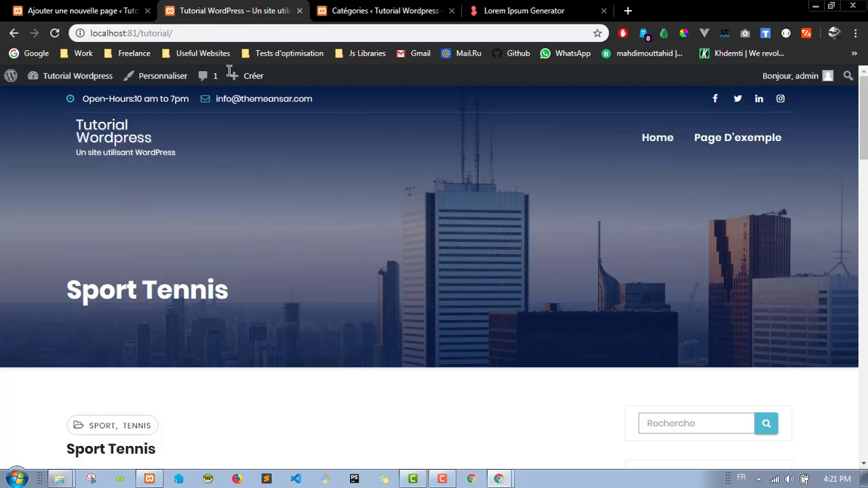
pyautogui.click(81, 10)
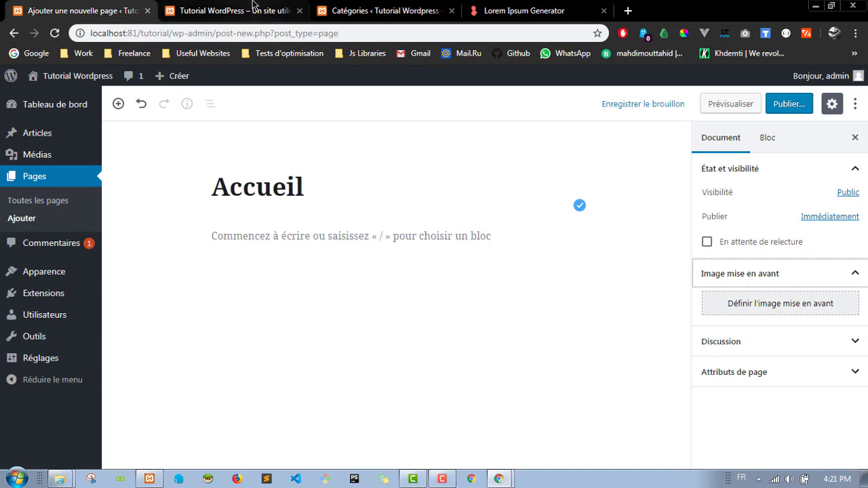
pyautogui.click(253, 8)
pyautogui.click(403, 8)
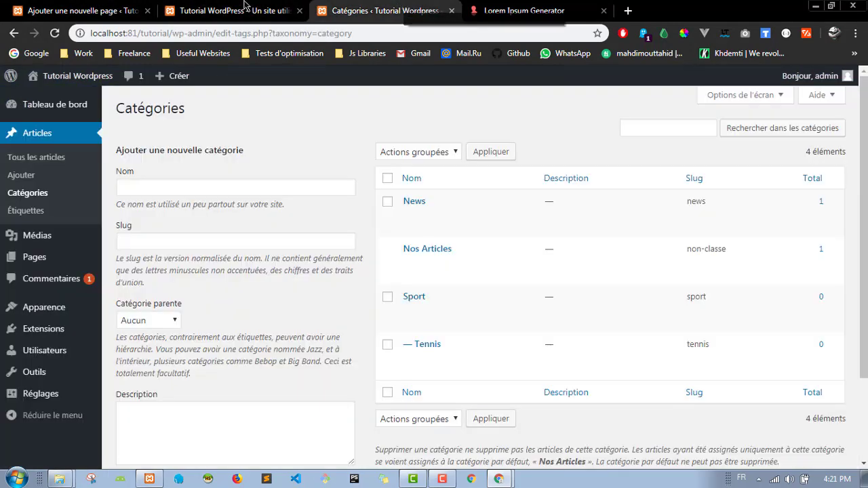
pyautogui.click(234, 8)
pyautogui.click(150, 6)
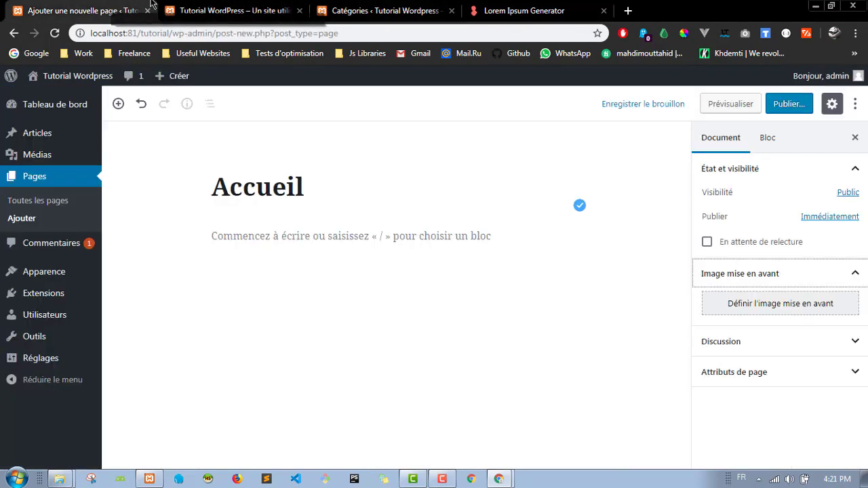
pyautogui.click(798, 107)
pyautogui.click(799, 106)
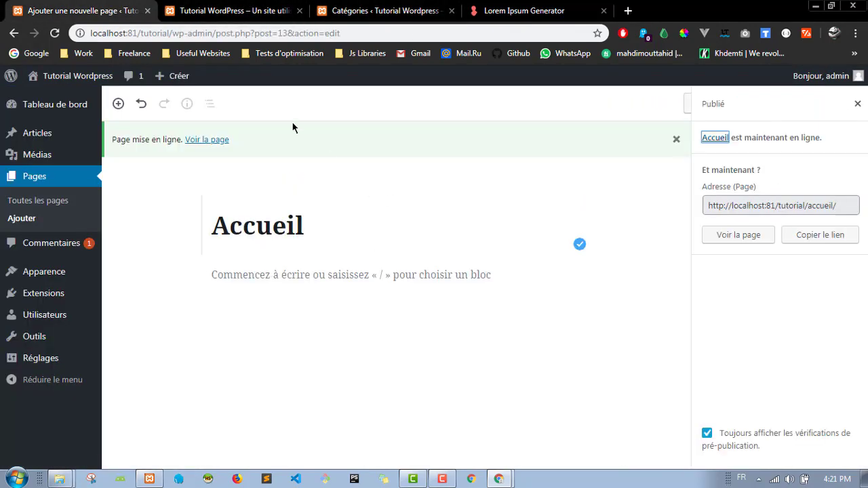
# Step: List all pages, then open the new Accueil page from the reloaded site menu
pyautogui.click(38, 197)
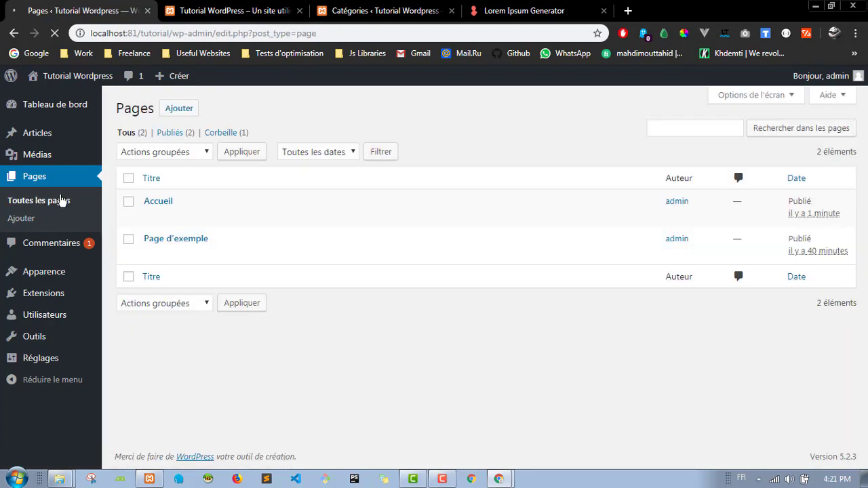
pyautogui.click(211, 7)
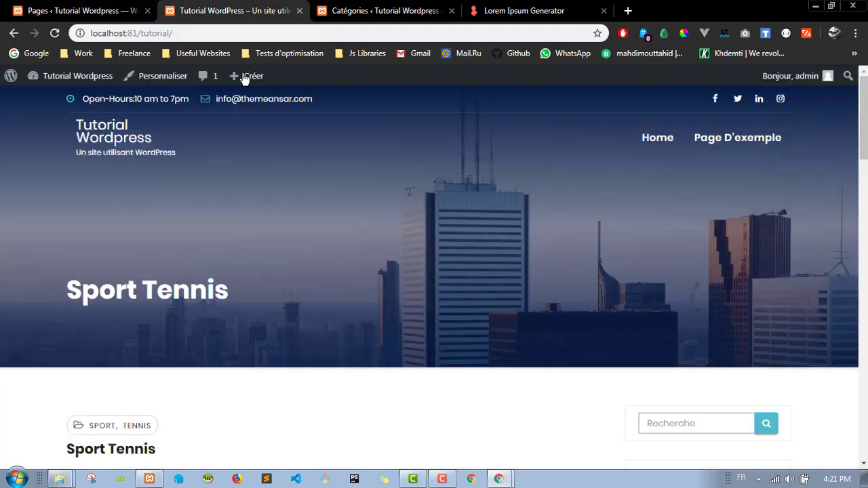
pyautogui.click(54, 34)
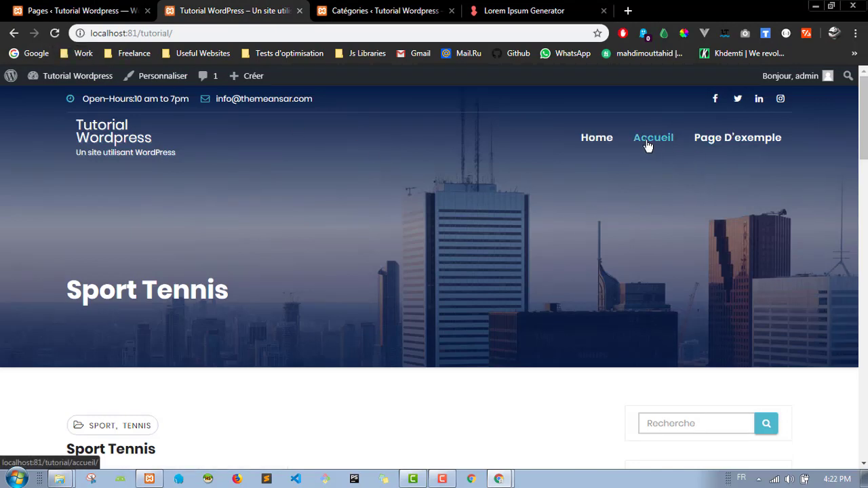
pyautogui.click(648, 145)
pyautogui.scroll(-5, 397, 203)
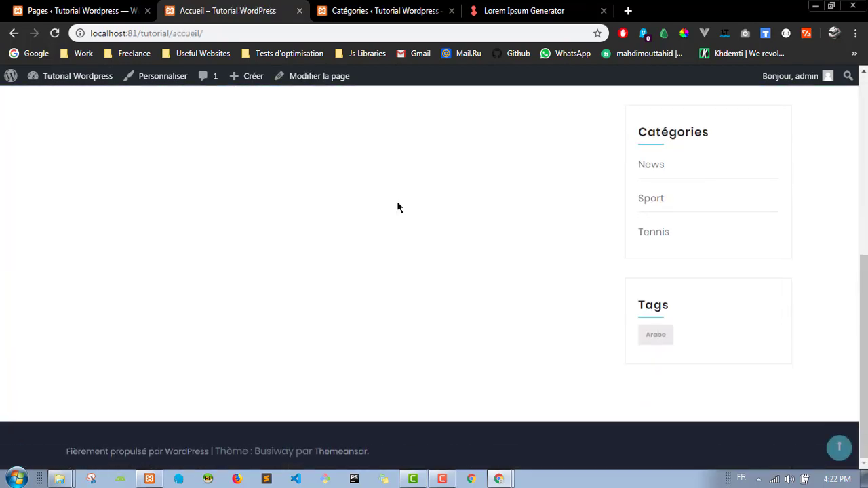
pyautogui.scroll(10, 310, 190)
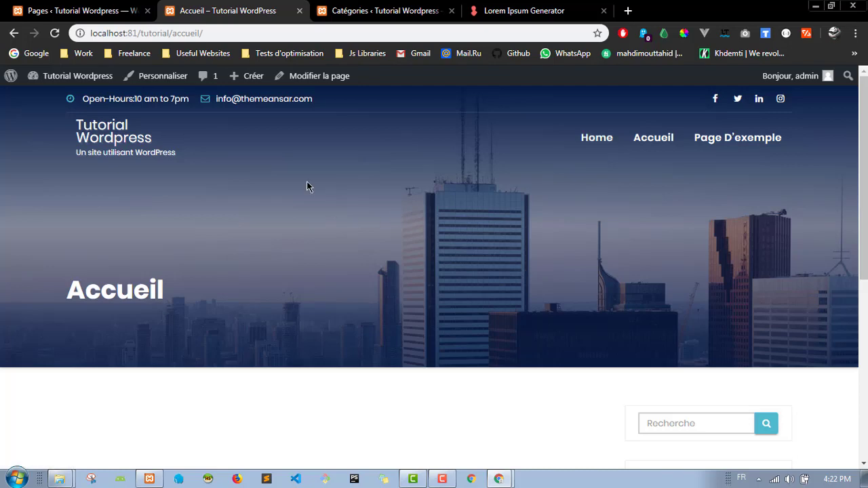
pyautogui.click(139, 6)
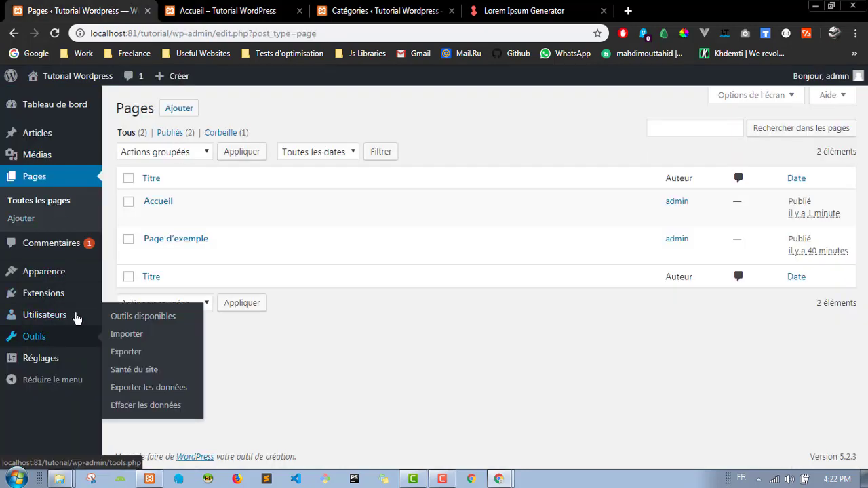
# Step: Review the published Accueil page on the live site and return to the pages list
pyautogui.moveTo(81, 272)
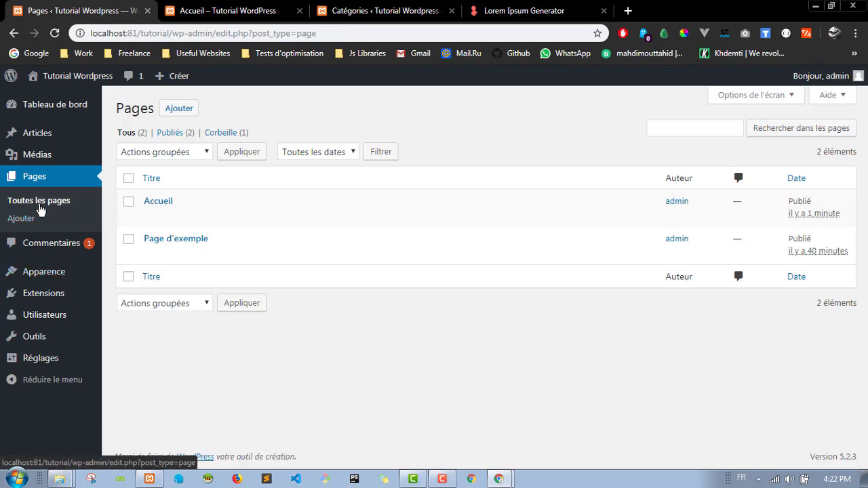
pyautogui.moveTo(295, 240)
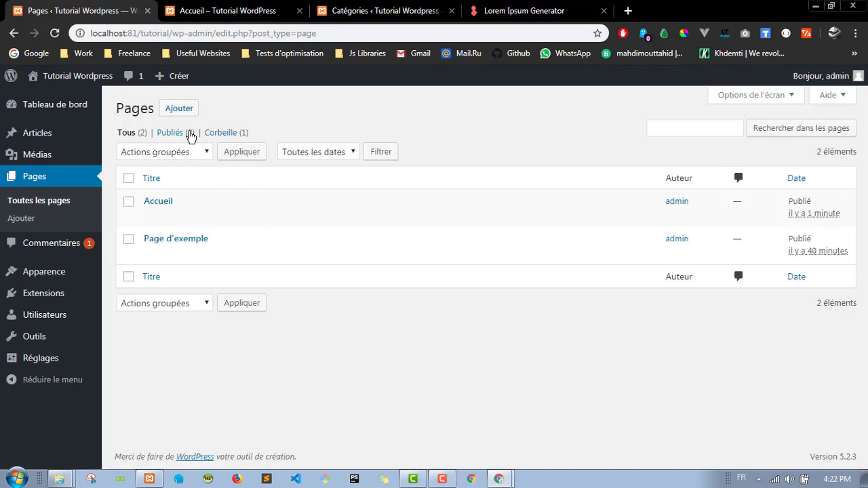
pyautogui.moveTo(233, 228)
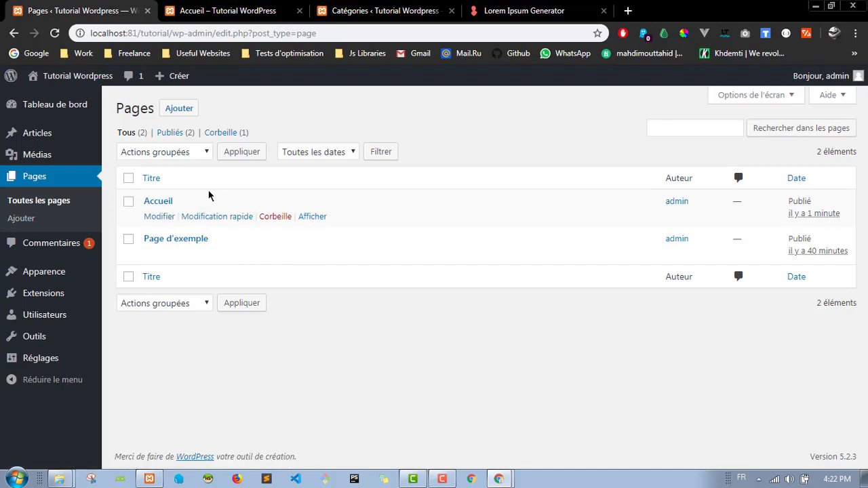
pyautogui.moveTo(195, 229)
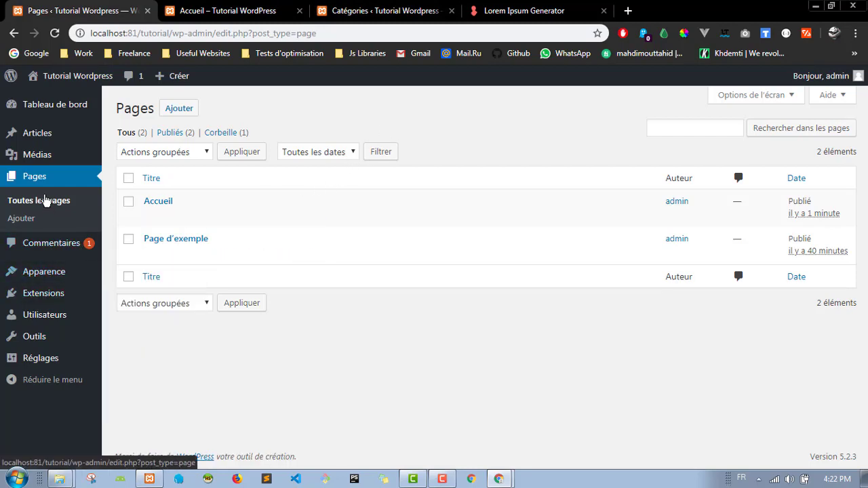
pyautogui.click(217, 11)
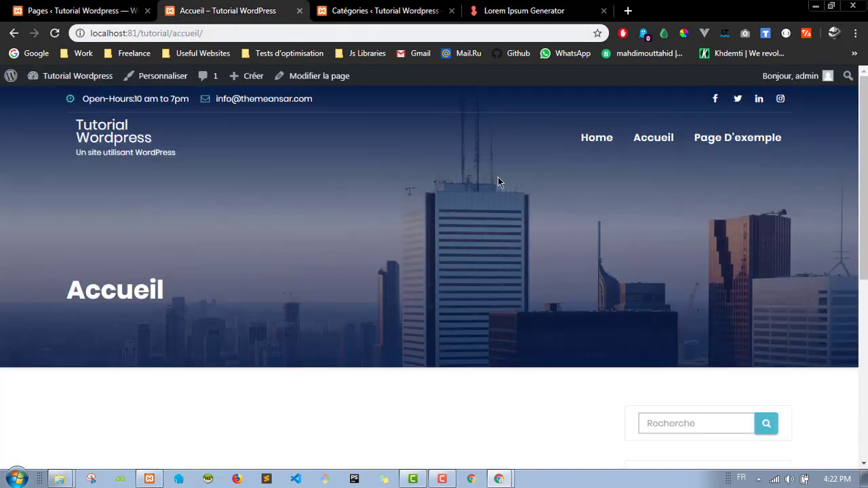
pyautogui.scroll(-5, 349, 188)
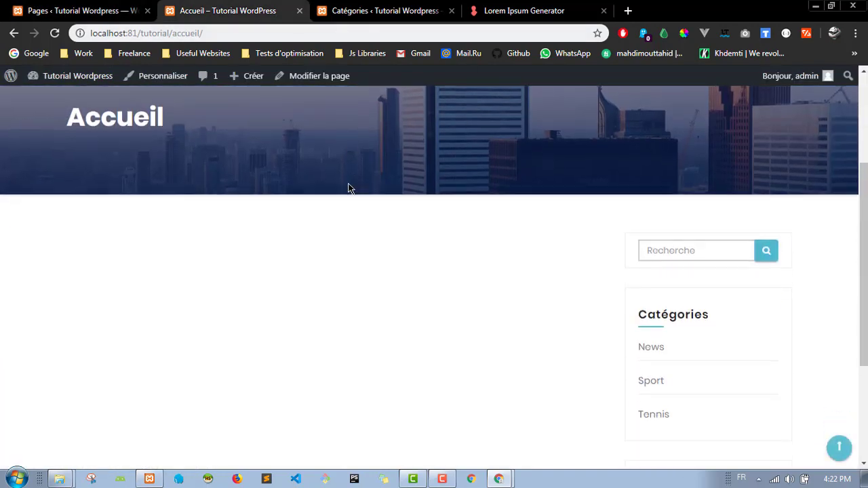
pyautogui.scroll(5, 349, 188)
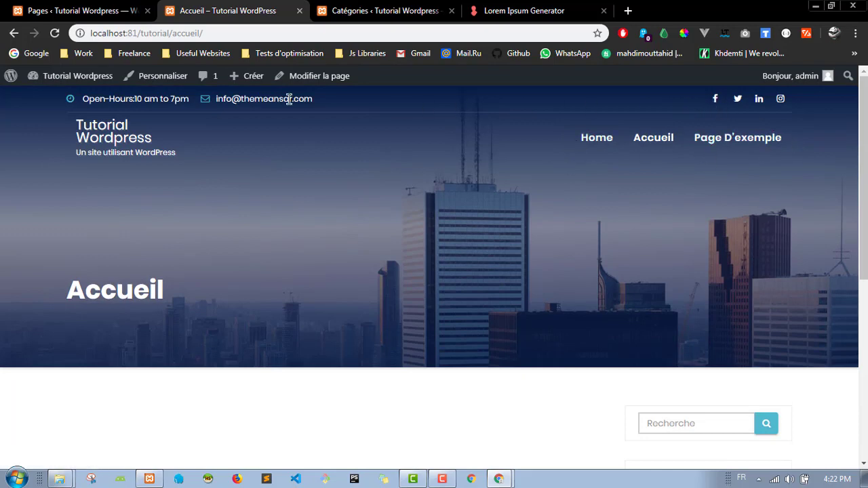
pyautogui.scroll(-5, 394, 188)
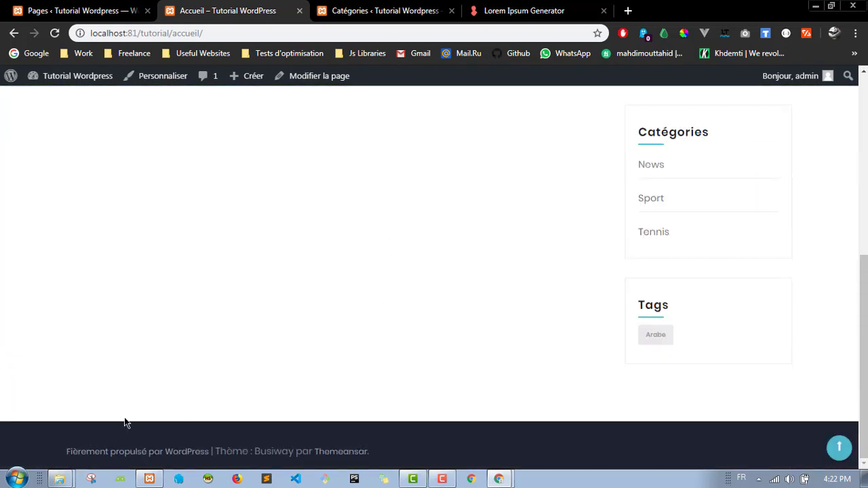
pyautogui.scroll(10, 468, 237)
pyautogui.click(81, 10)
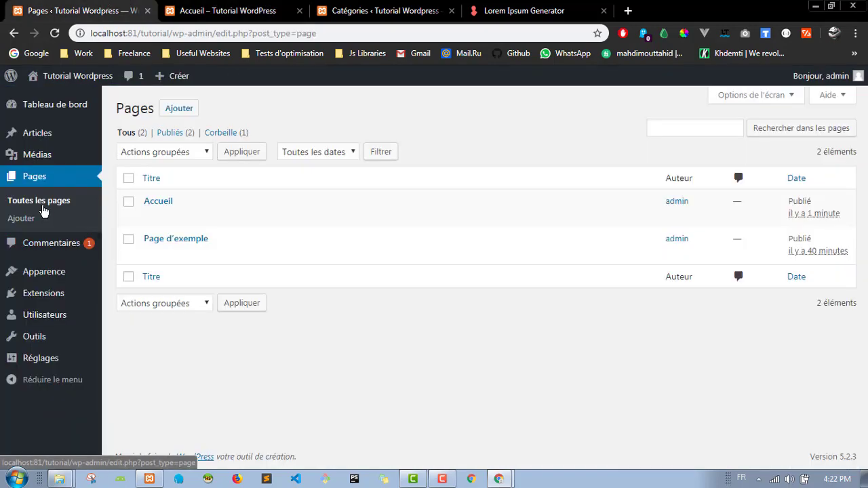
# Step: Create a new menu named 'main menu' from the Menus settings
pyautogui.moveTo(59, 281)
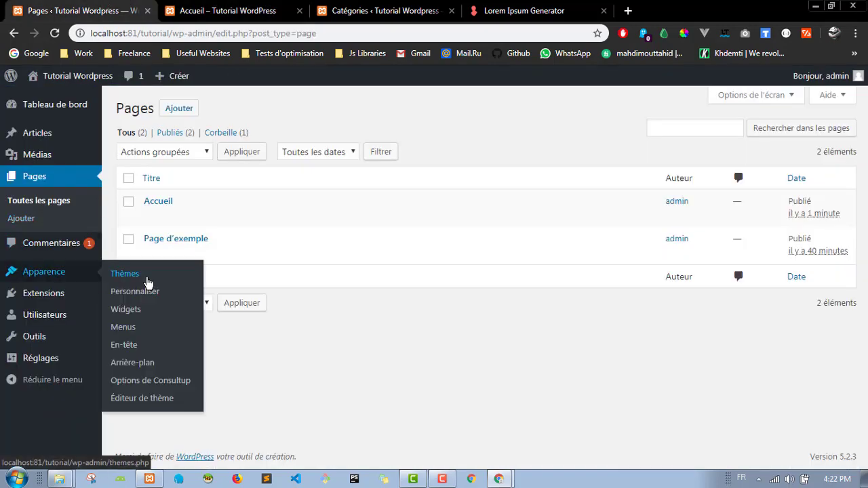
pyautogui.click(150, 336)
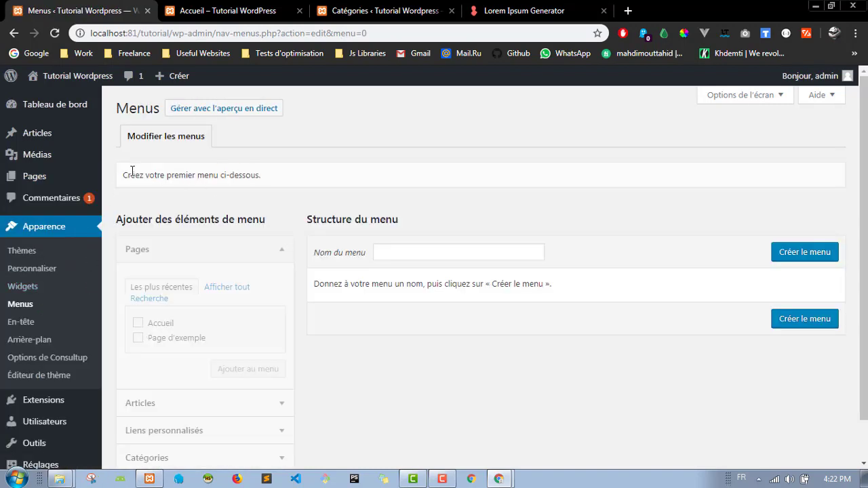
pyautogui.scroll(-1, 281, 224)
pyautogui.scroll(1, 358, 260)
pyautogui.scroll(-1, 360, 261)
pyautogui.click(453, 208)
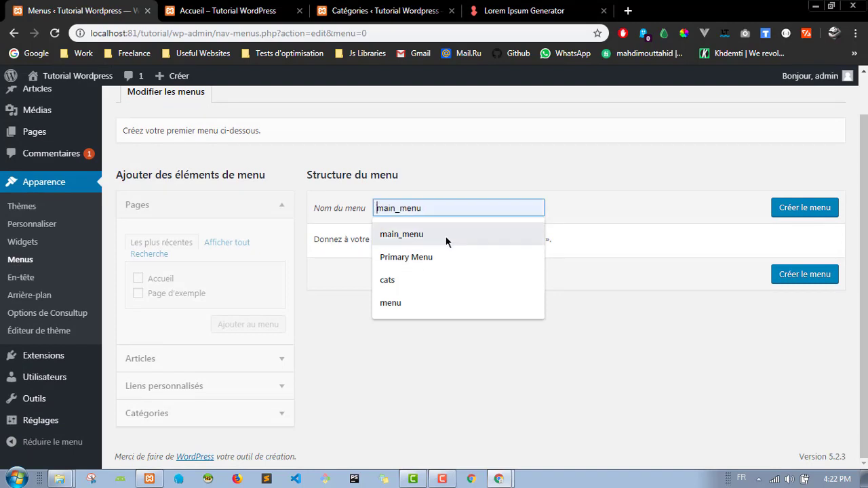
pyautogui.click(447, 241)
pyautogui.press('BackSpace')
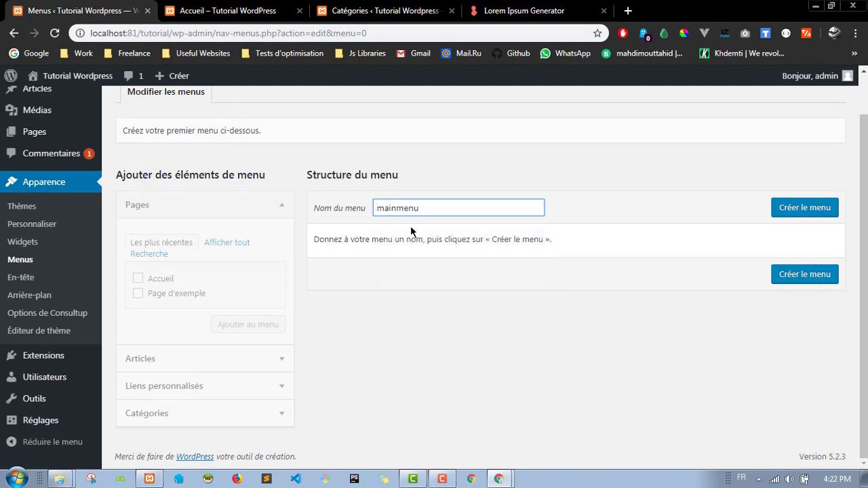
pyautogui.click(804, 216)
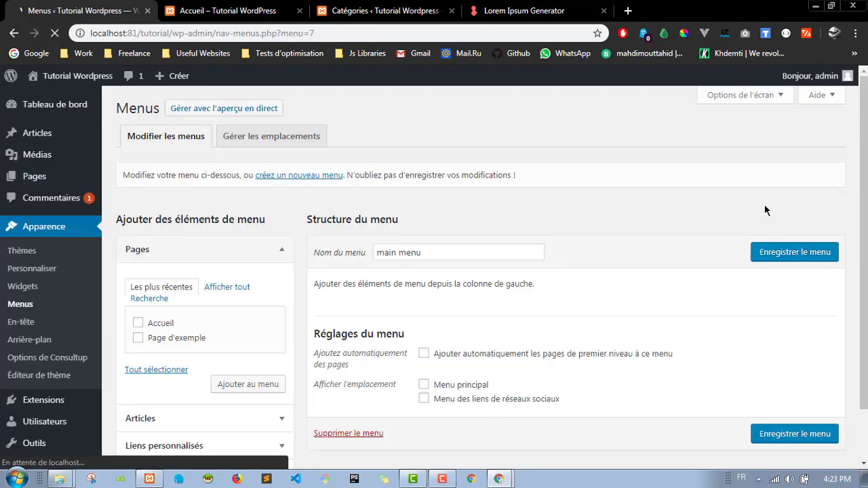
# Step: Add the Accueil page to main menu and save it with no display location ticked
pyautogui.scroll(-2, 584, 227)
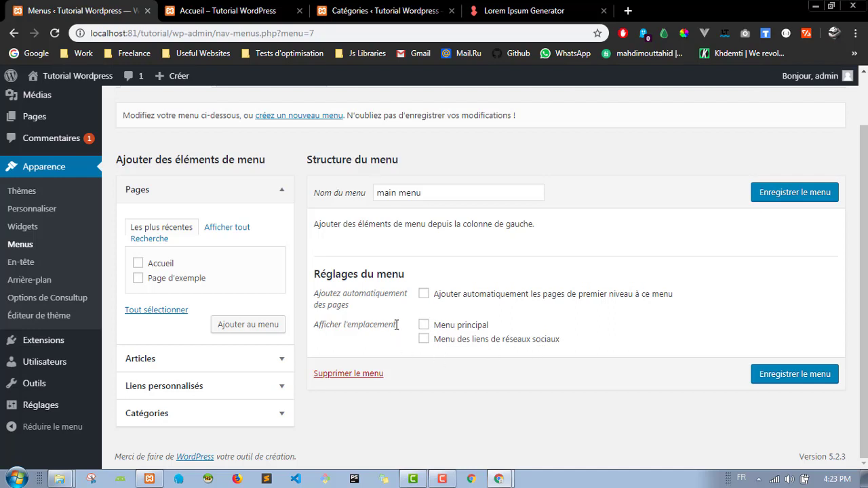
pyautogui.click(424, 327)
pyautogui.click(215, 11)
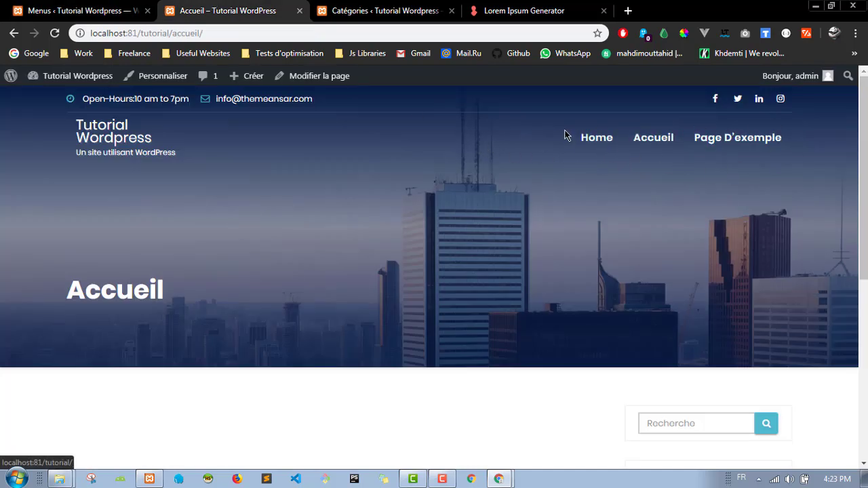
pyautogui.click(114, 6)
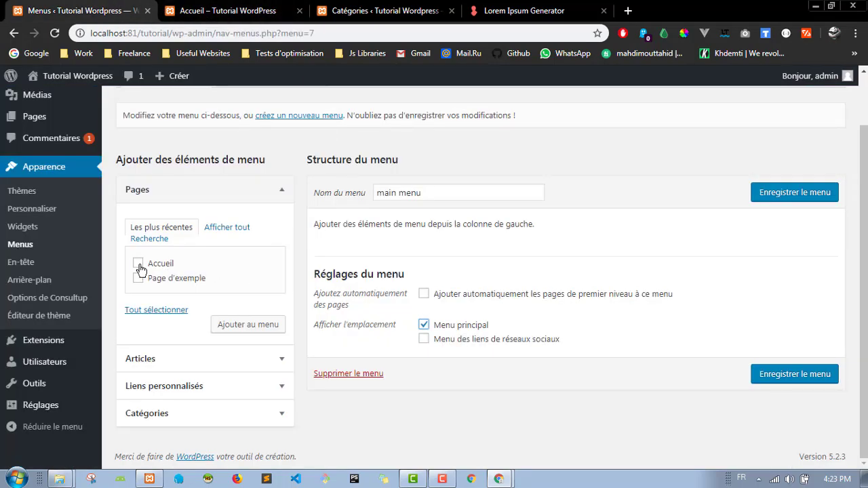
pyautogui.click(240, 325)
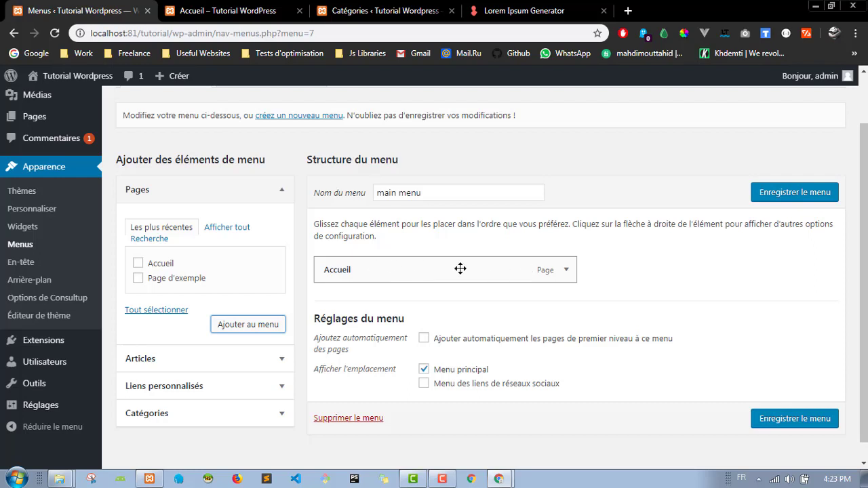
pyautogui.scroll(-1, 682, 329)
pyautogui.click(423, 350)
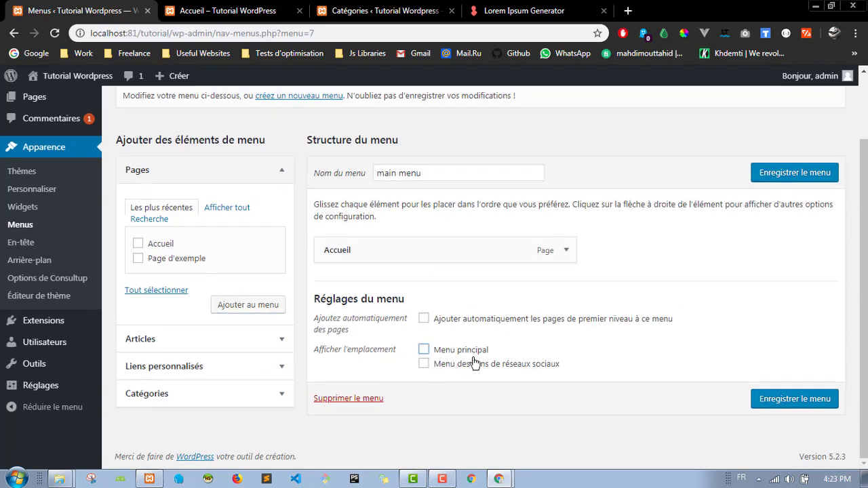
pyautogui.click(795, 174)
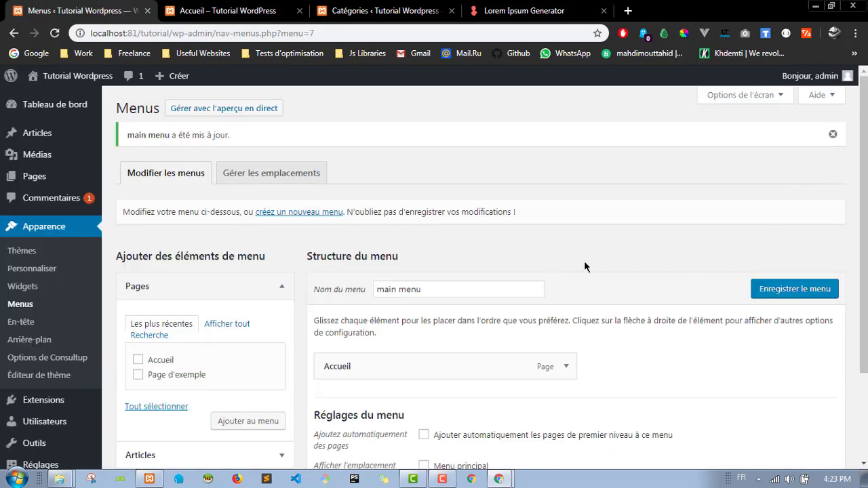
# Step: Reload the site homepage to check its current header menu
pyautogui.scroll(-2, 586, 267)
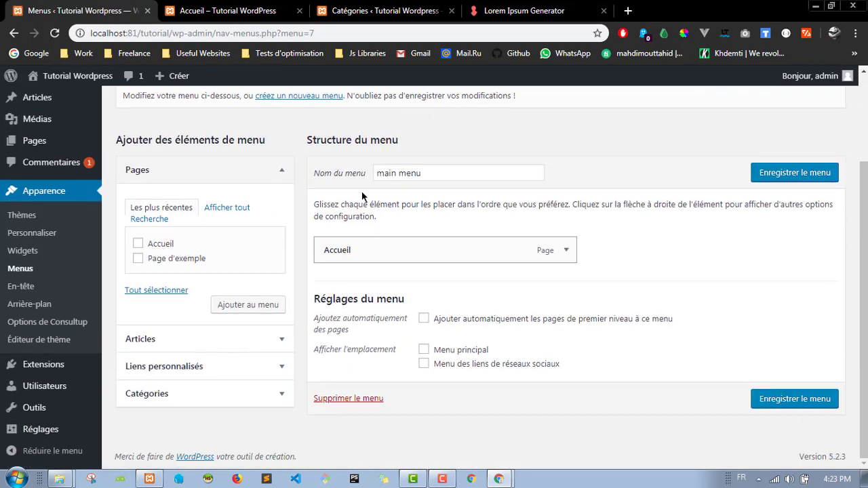
pyautogui.click(230, 6)
pyautogui.click(54, 32)
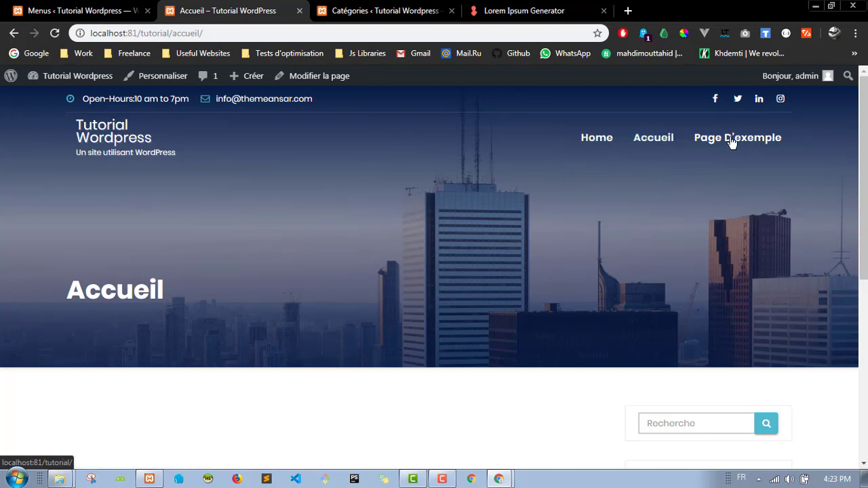
pyautogui.click(81, 10)
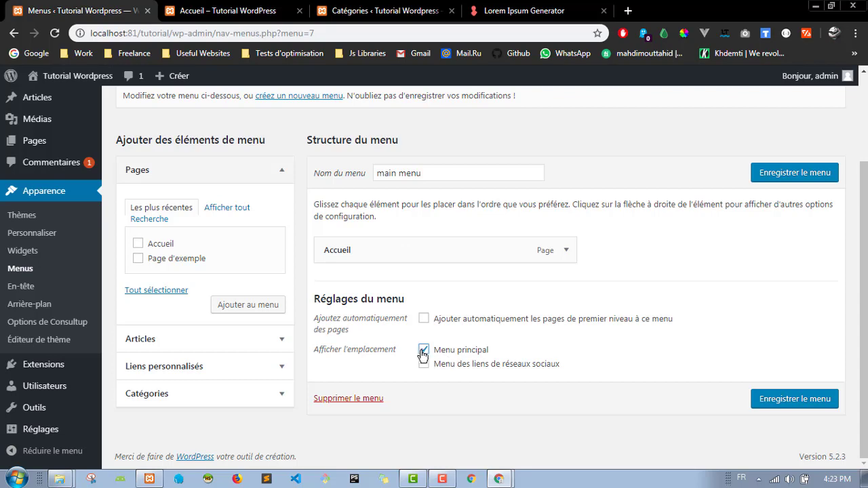
# Step: Save main menu as Menu principal and confirm the header shows only Accueil
pyautogui.click(784, 176)
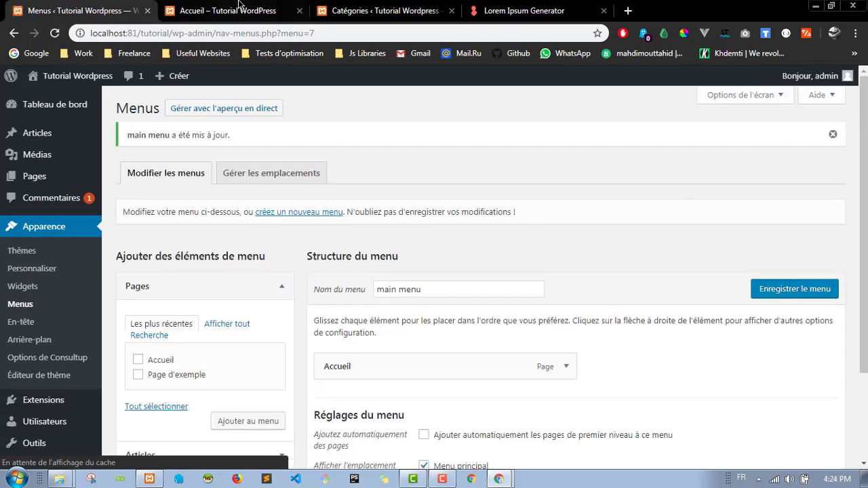
pyautogui.click(227, 10)
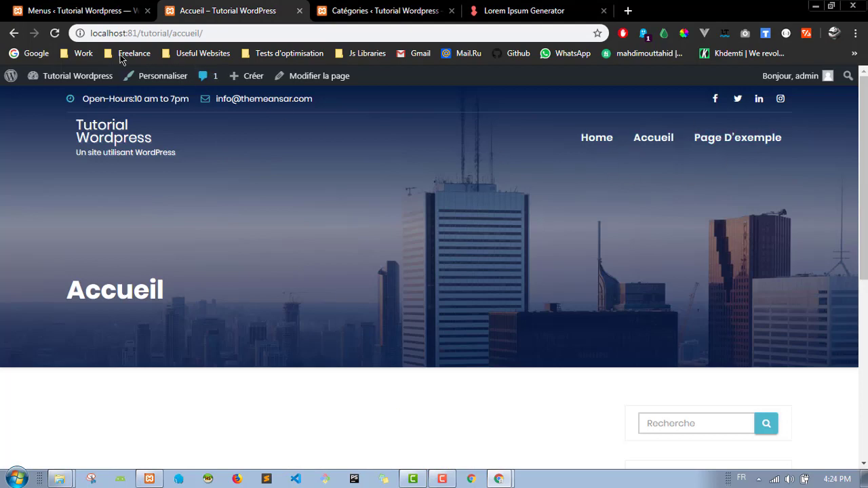
pyautogui.click(54, 33)
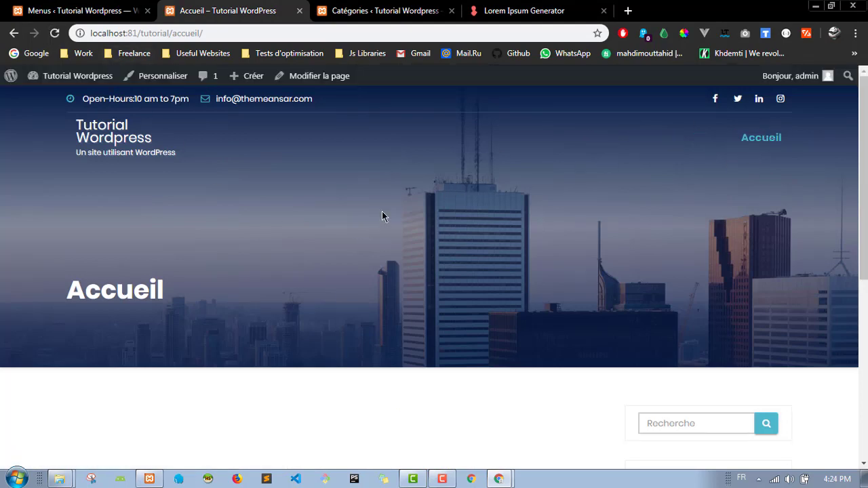
pyautogui.click(78, 10)
pyautogui.scroll(-2, 343, 312)
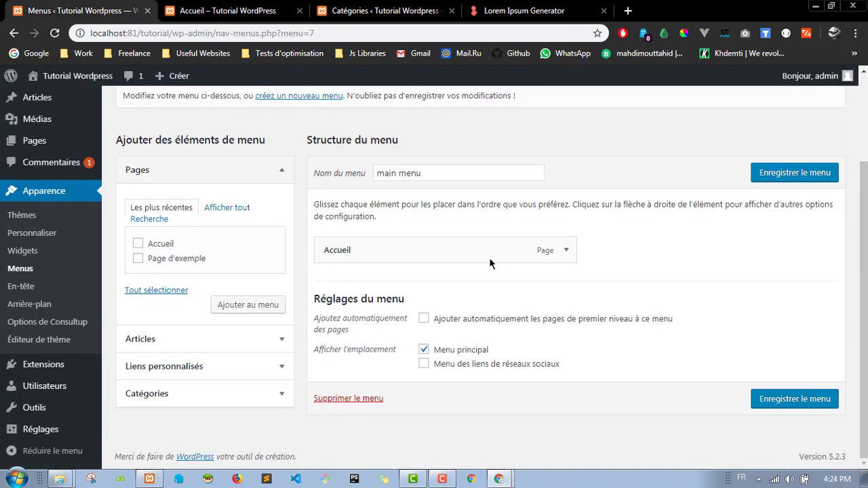
pyautogui.scroll(2, 501, 210)
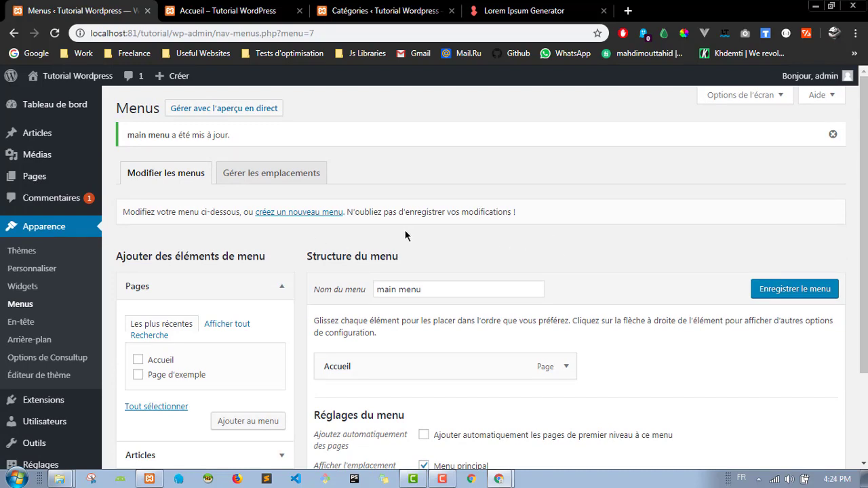
pyautogui.scroll(-1, 364, 238)
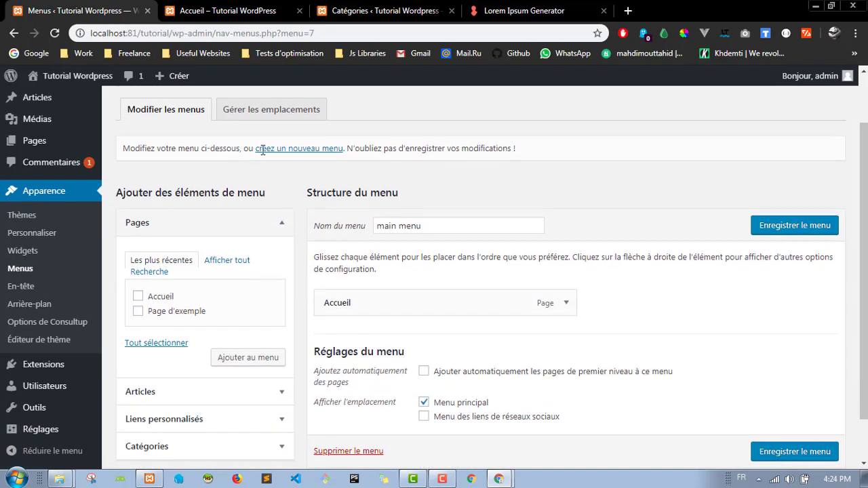
# Step: Create another new menu named 'menu 2'
pyautogui.click(298, 149)
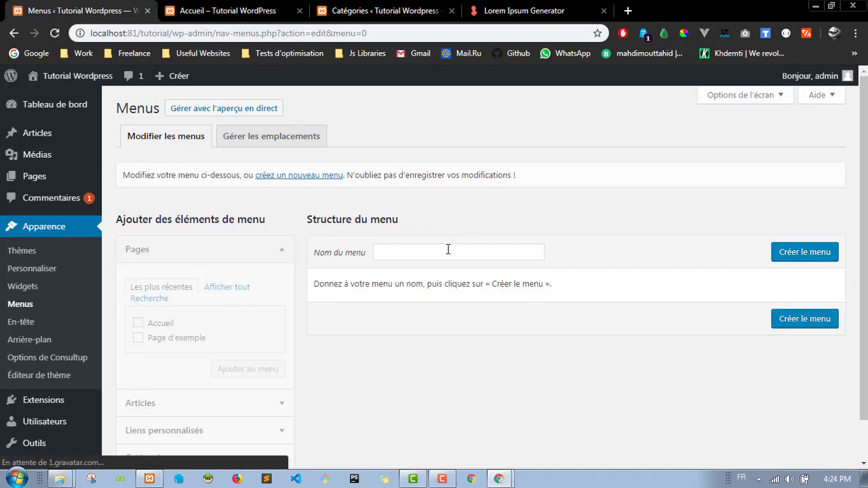
pyautogui.click(458, 248)
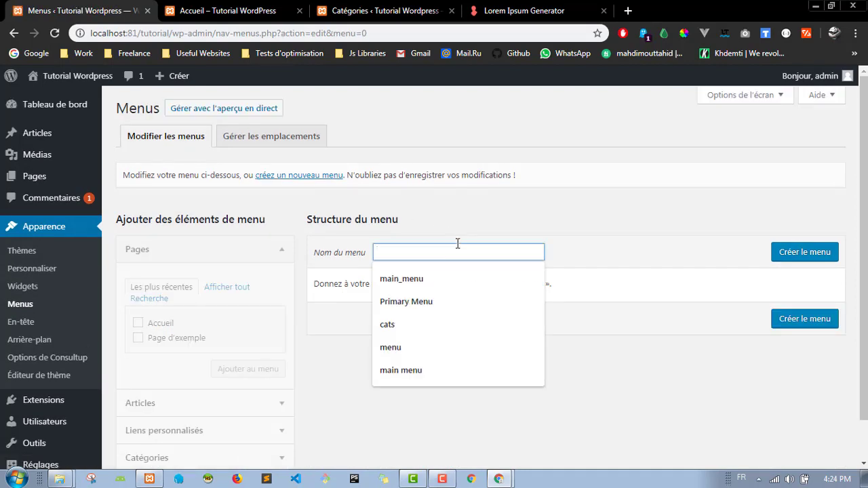
pyautogui.write('menu 2')
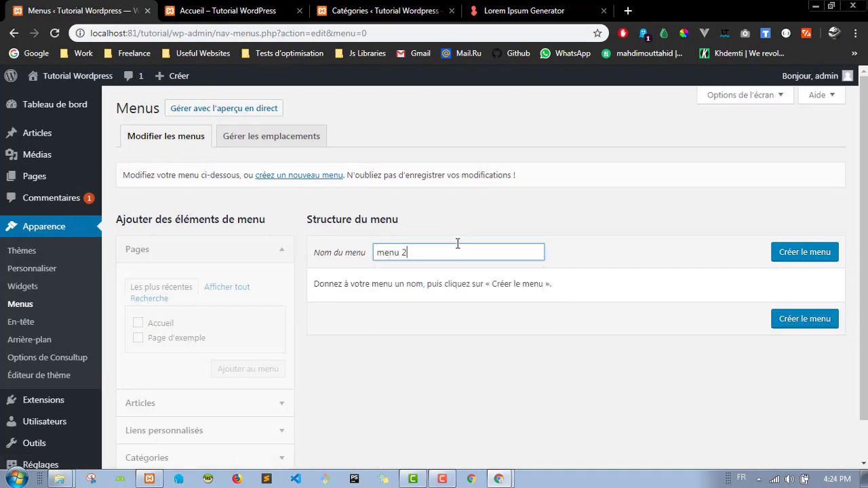
pyautogui.click(793, 250)
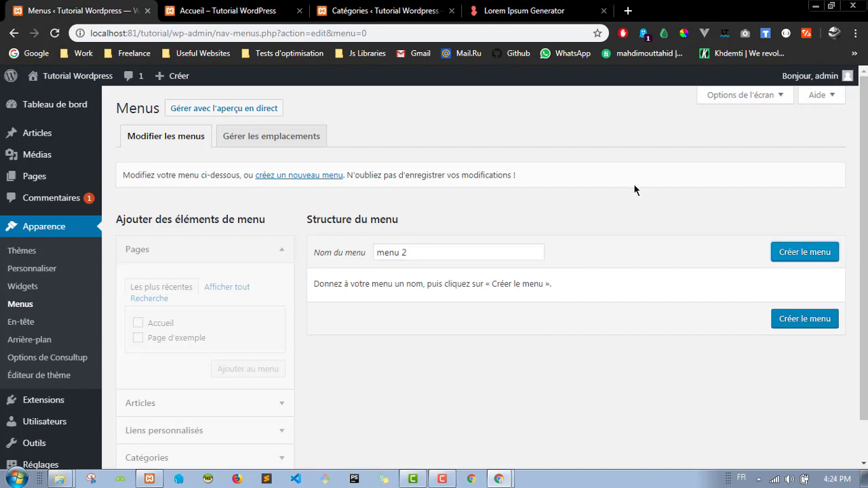
pyautogui.click(804, 252)
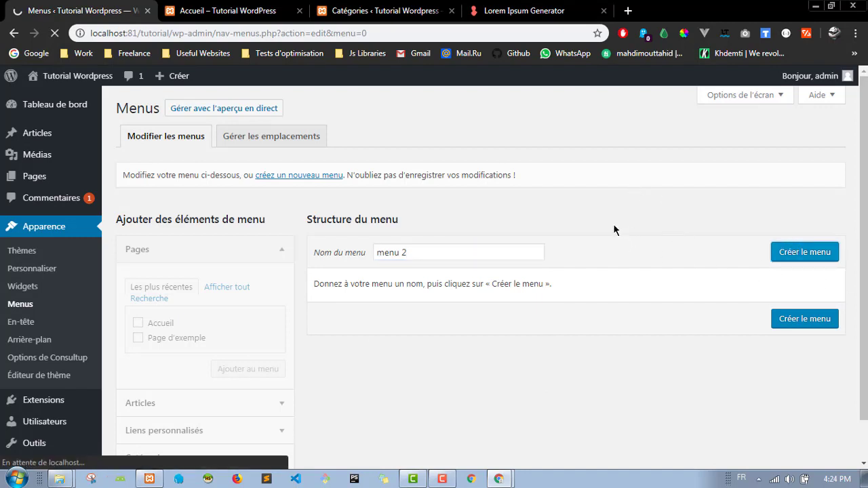
# Step: Add Page d'exemple to menu 2 and keep menu 2 open for editing
pyautogui.scroll(-1, 577, 224)
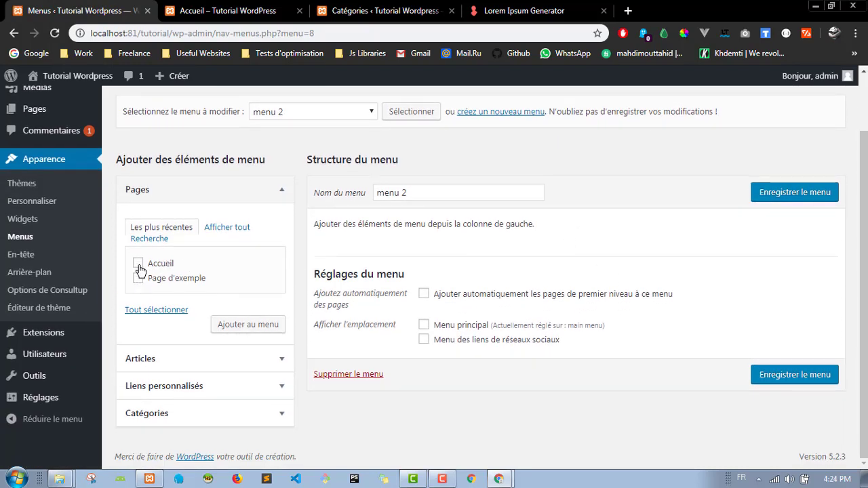
pyautogui.click(268, 331)
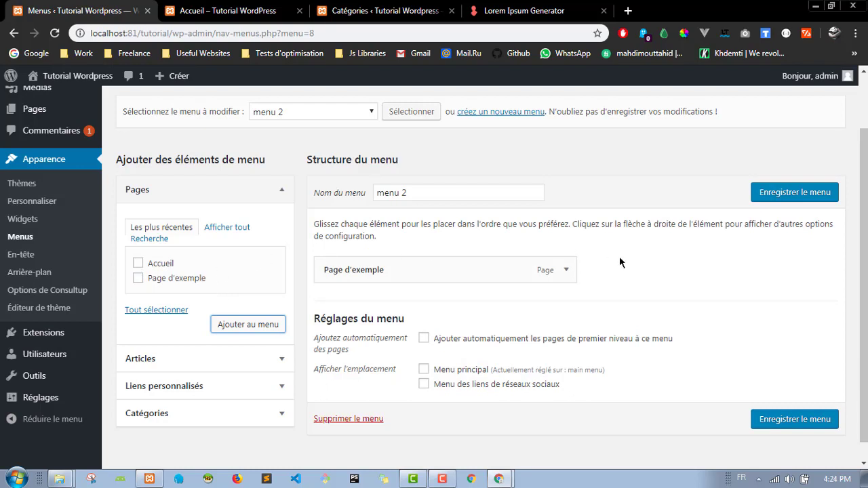
pyautogui.scroll(-1, 576, 275)
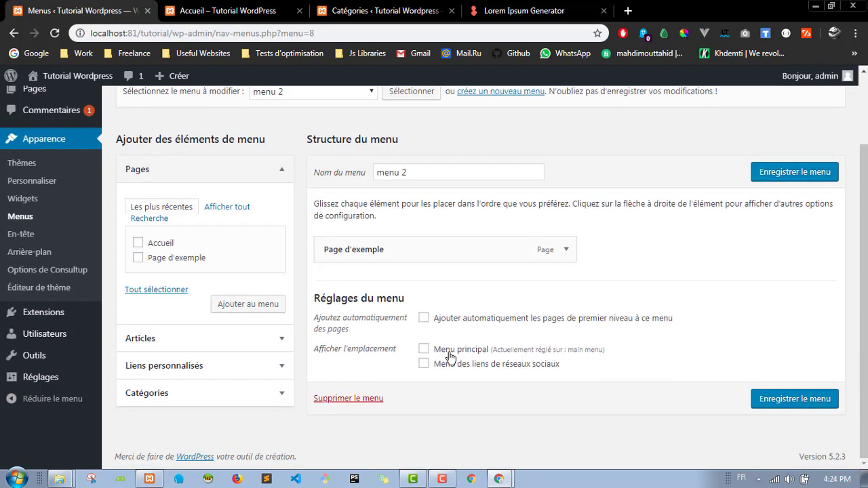
pyautogui.moveTo(492, 349); pyautogui.dragTo(598, 352)
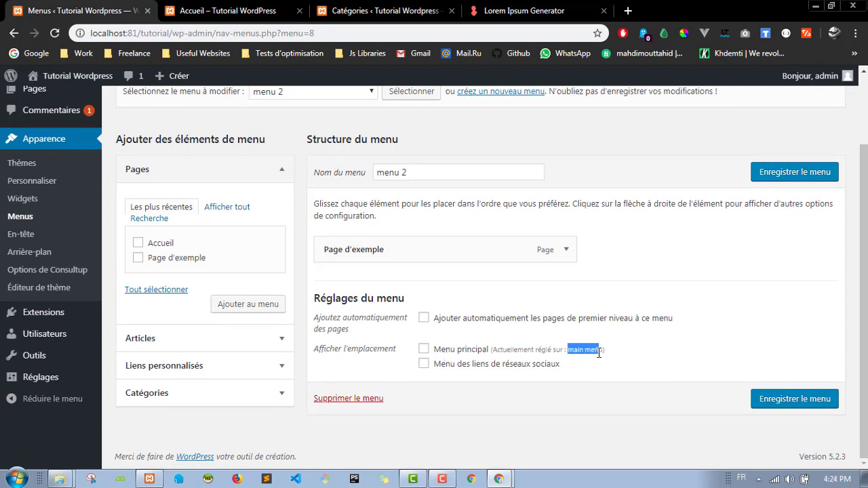
pyautogui.click(631, 191)
pyautogui.scroll(3, 314, 179)
pyautogui.click(314, 179)
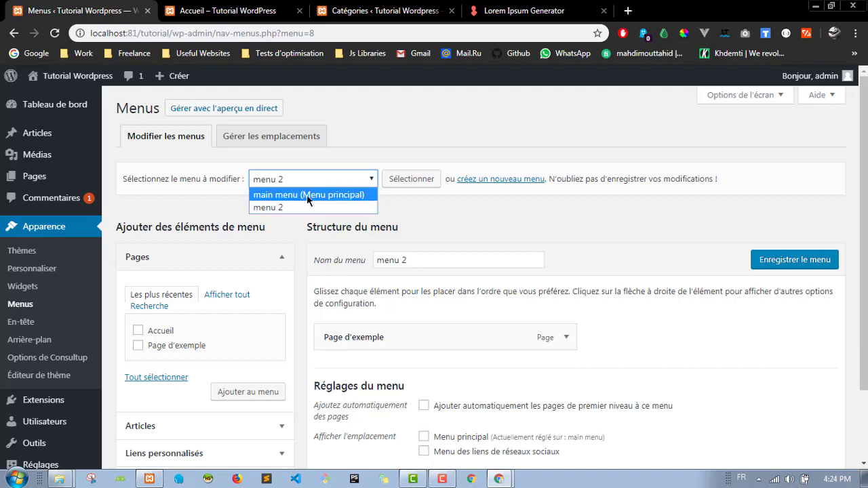
pyautogui.click(425, 229)
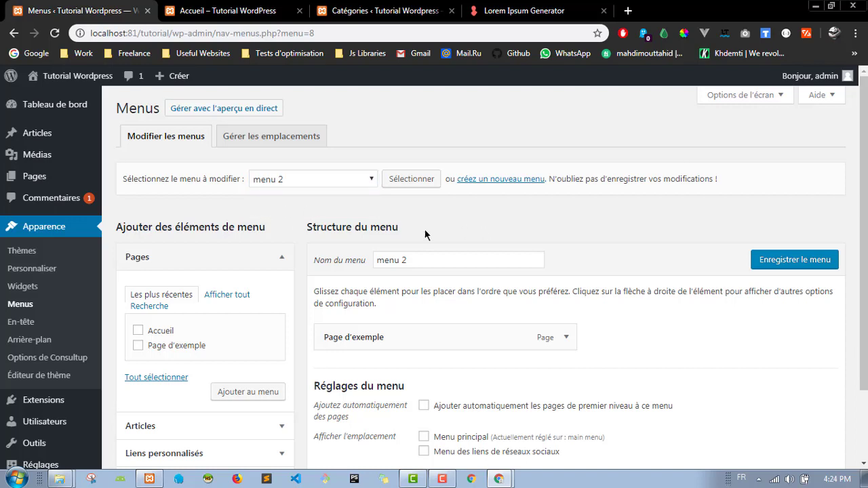
pyautogui.scroll(-3, 647, 373)
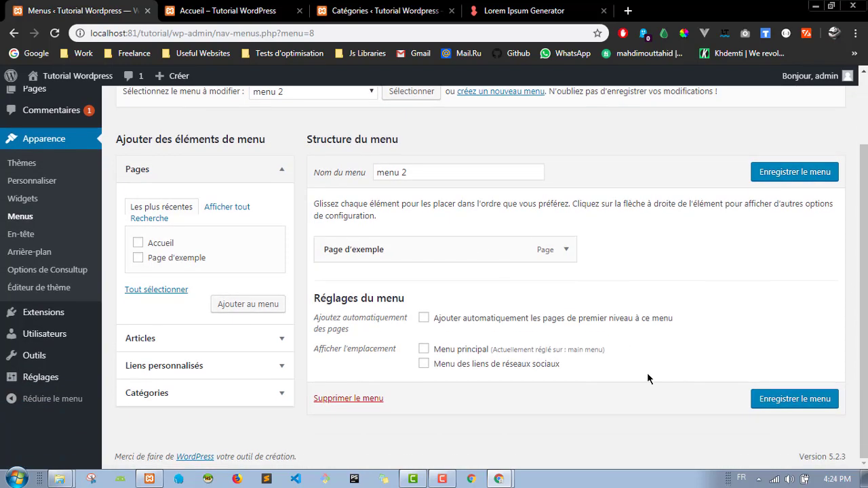
# Step: Assign menu 2 to the Menu des liens de réseaux sociaux location and save it
pyautogui.click(422, 366)
pyautogui.click(789, 403)
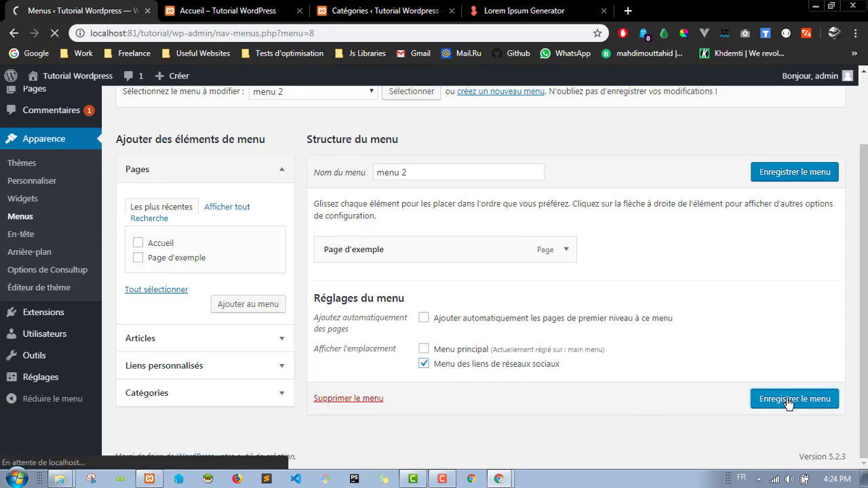
pyautogui.scroll(-2, 661, 343)
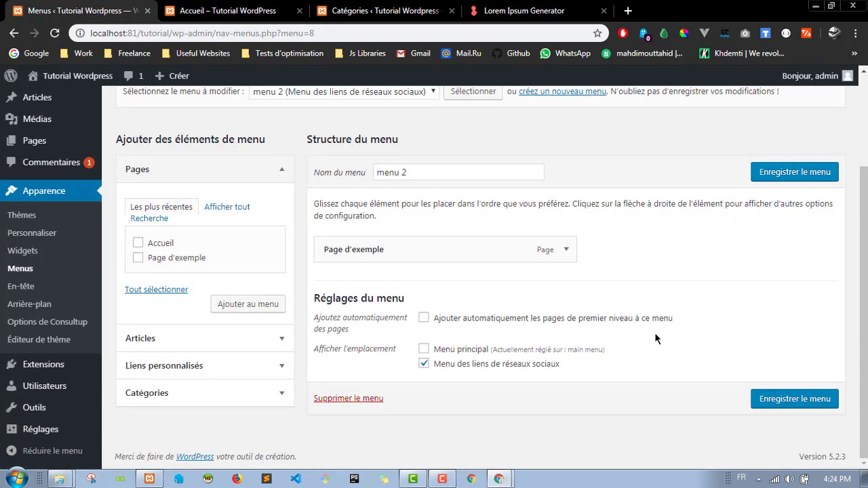
pyautogui.scroll(2, 326, 215)
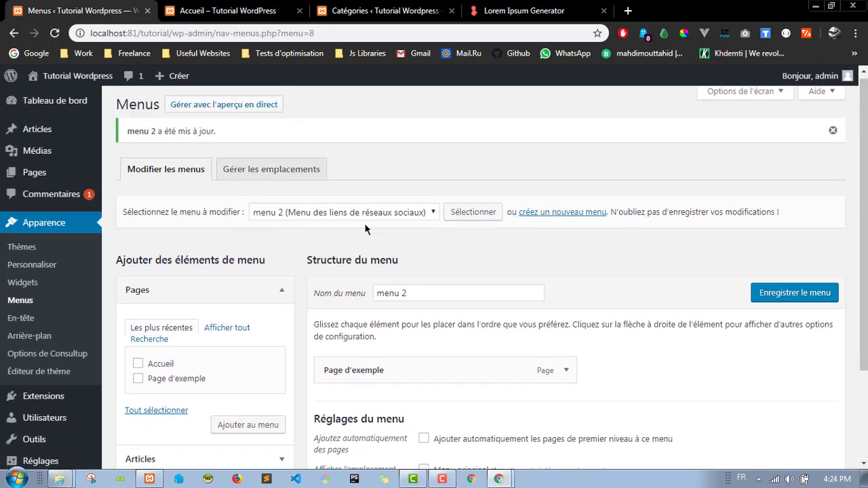
pyautogui.scroll(-2, 434, 369)
pyautogui.click(781, 406)
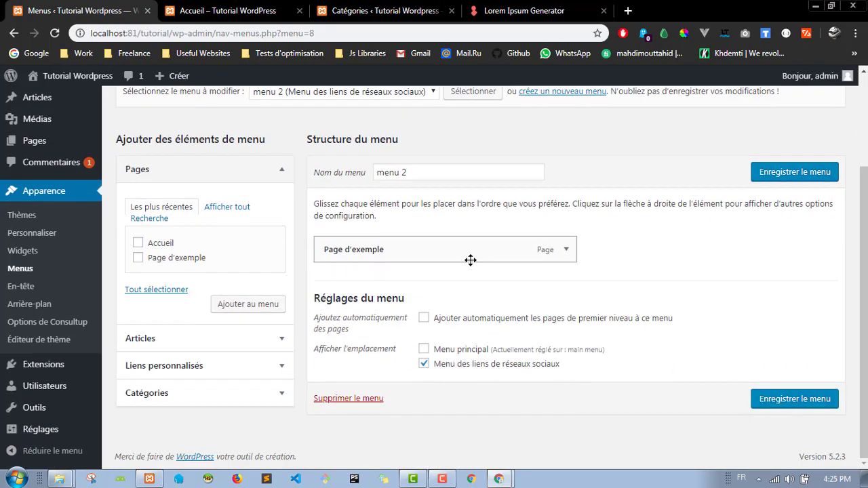
# Step: Reload the Menus page and load main menu for editing
pyautogui.click(348, 215)
pyautogui.click(366, 230)
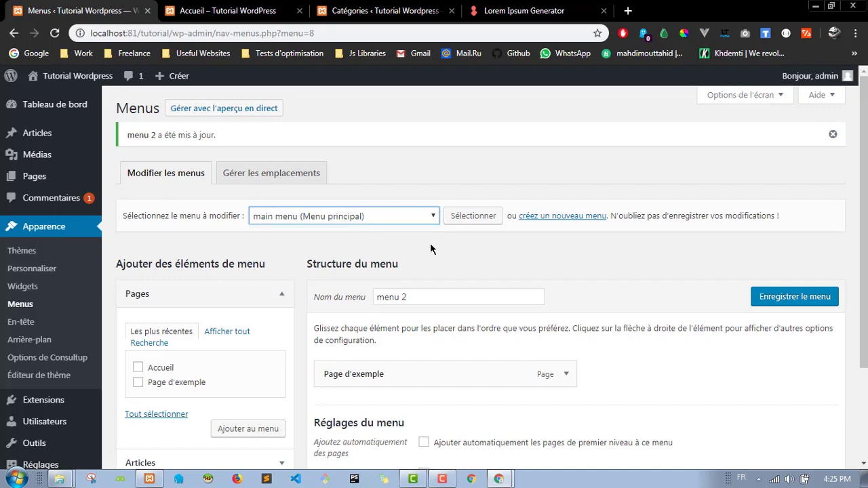
pyautogui.scroll(-2, 441, 272)
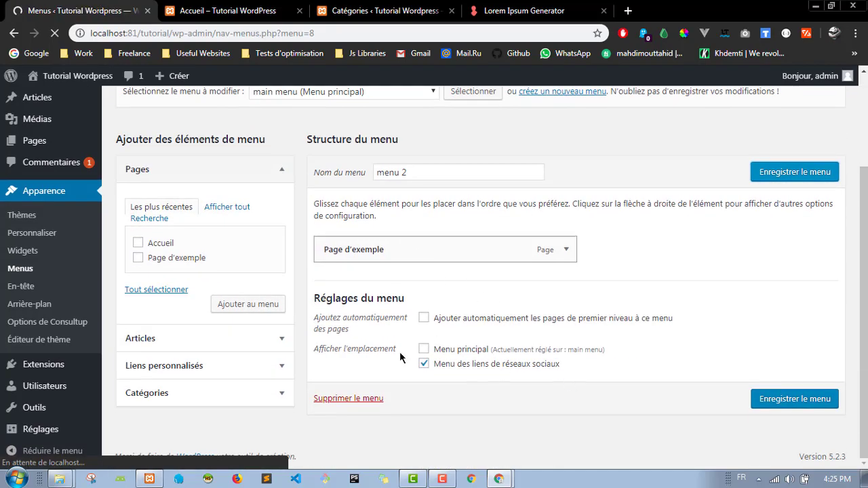
pyautogui.press('F5')
pyautogui.scroll(-2, 410, 281)
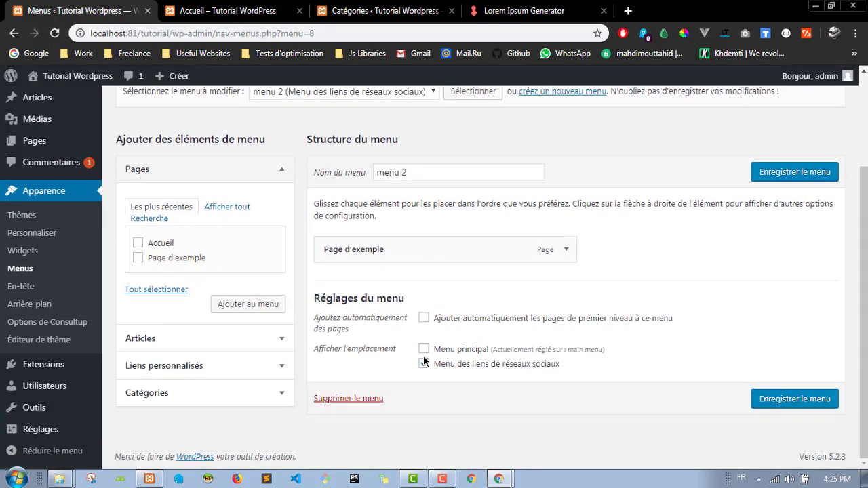
pyautogui.scroll(2, 377, 249)
pyautogui.click(388, 216)
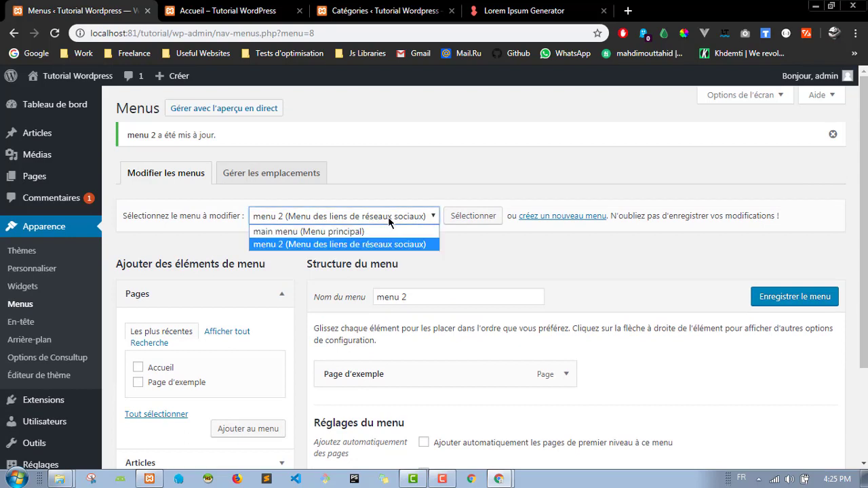
pyautogui.click(331, 232)
pyautogui.click(473, 217)
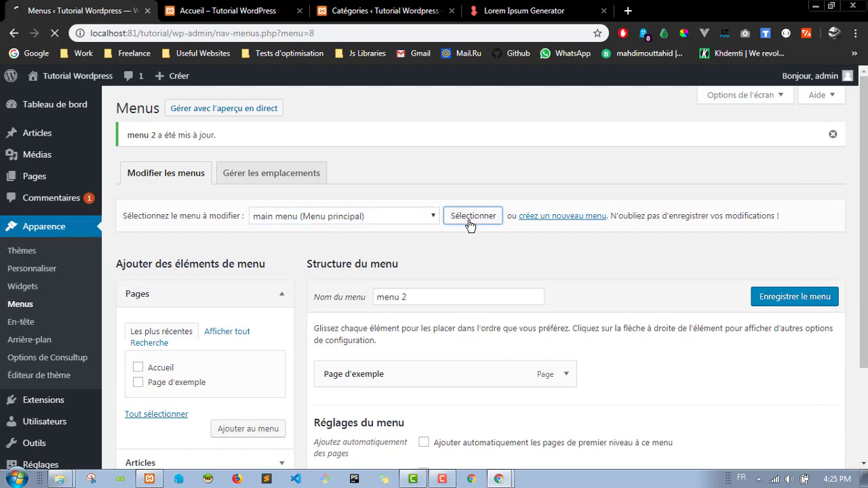
pyautogui.scroll(-2, 515, 305)
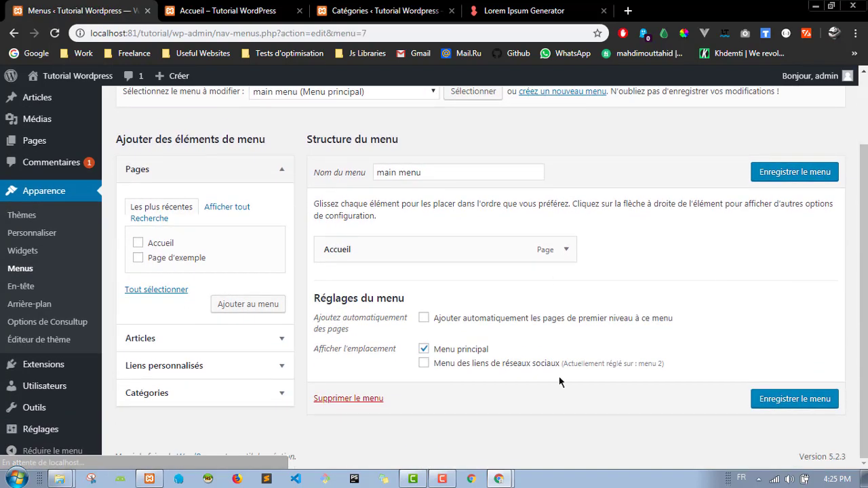
pyautogui.hotkey('ctrl', 'Tab')
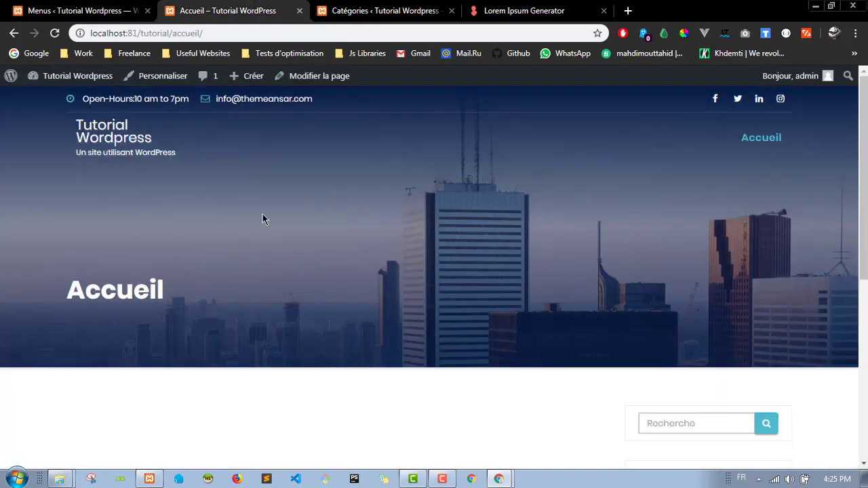
pyautogui.click(55, 34)
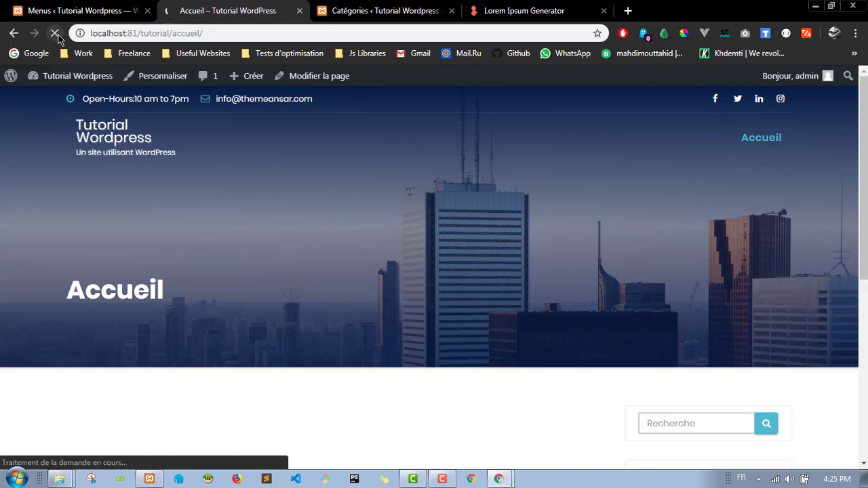
pyautogui.scroll(-5, 331, 176)
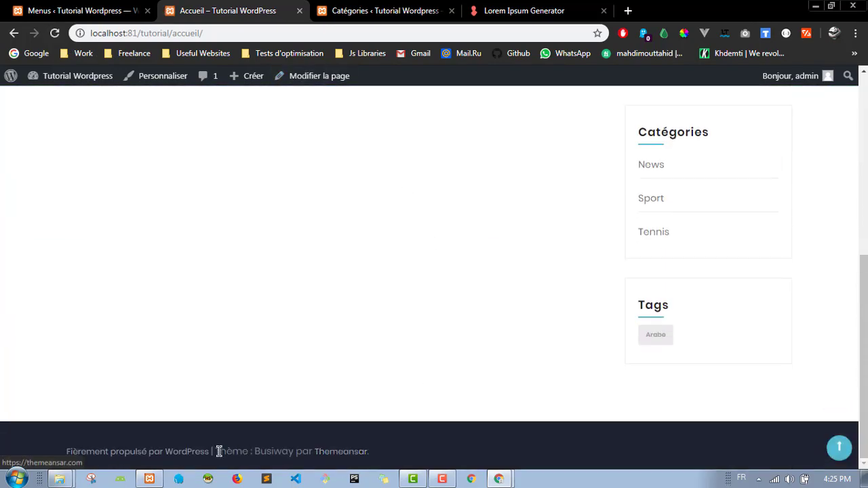
pyautogui.click(838, 449)
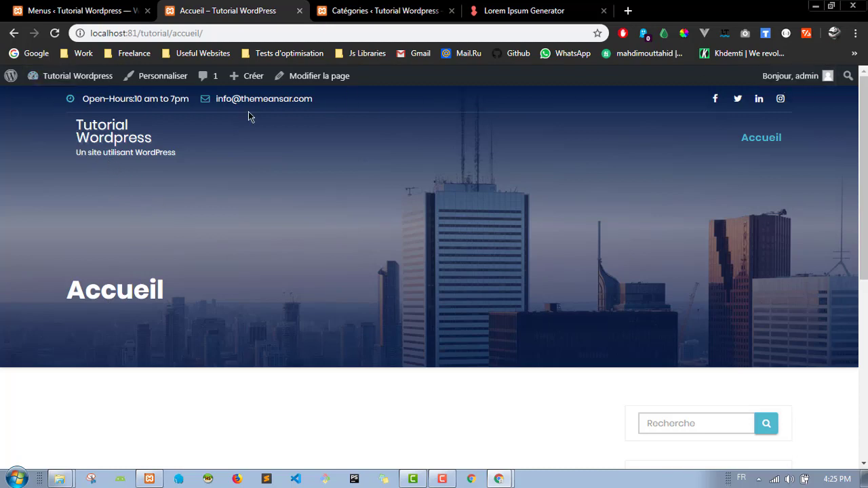
pyautogui.click(78, 10)
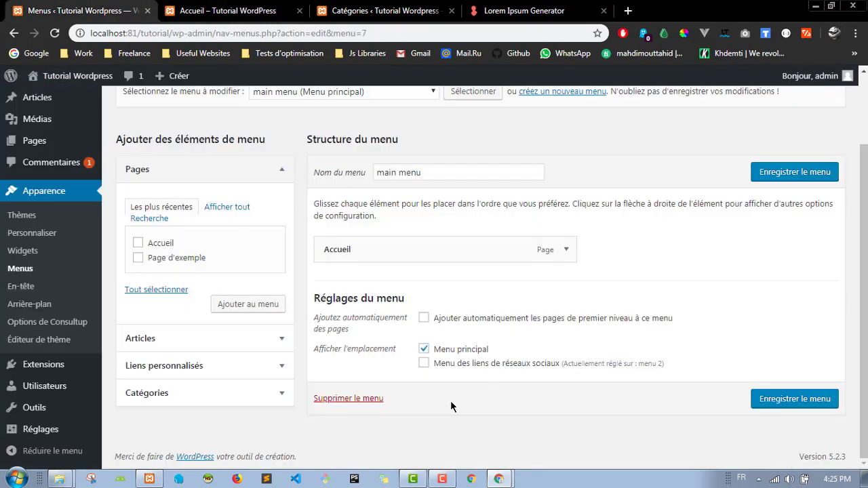
# Step: Load menu 2, add the Sport, Tennis and News categories after Page d'exemple, and save
pyautogui.click(396, 97)
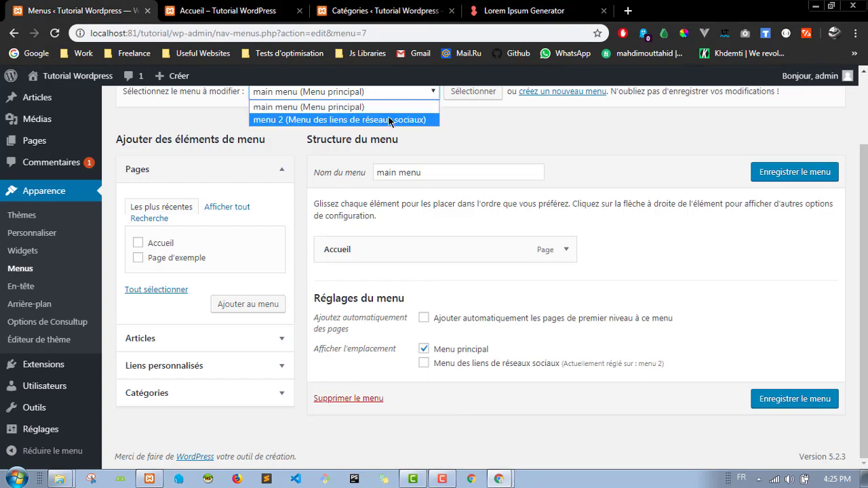
pyautogui.click(380, 118)
pyautogui.click(485, 99)
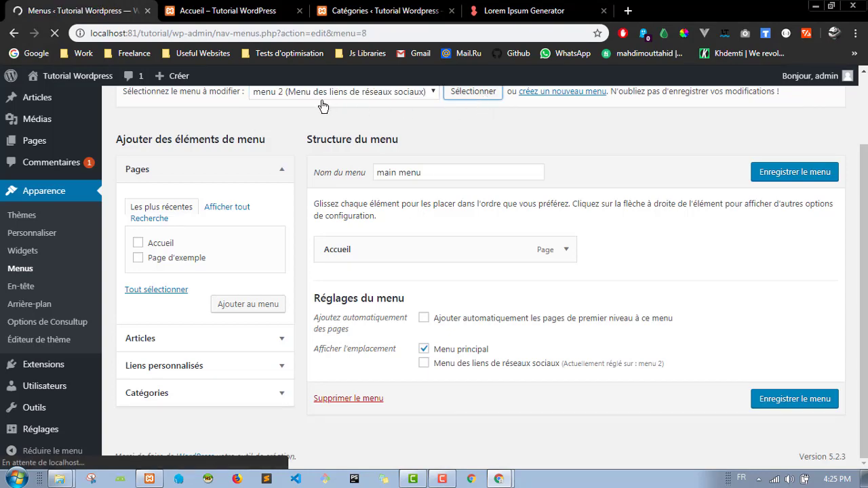
pyautogui.scroll(-1, 355, 229)
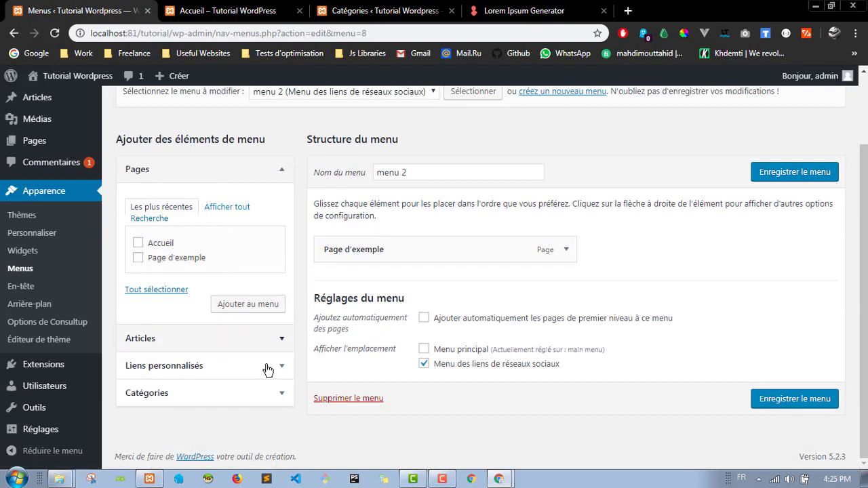
pyautogui.click(246, 396)
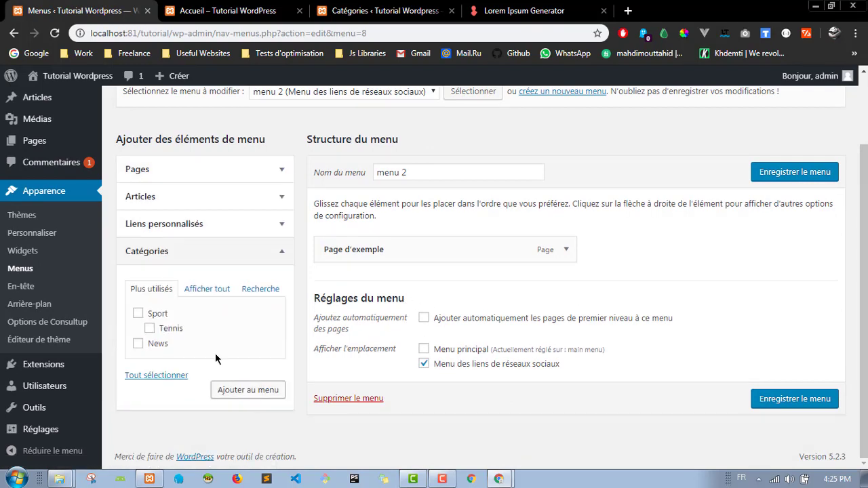
pyautogui.click(138, 314)
pyautogui.click(150, 329)
pyautogui.click(138, 344)
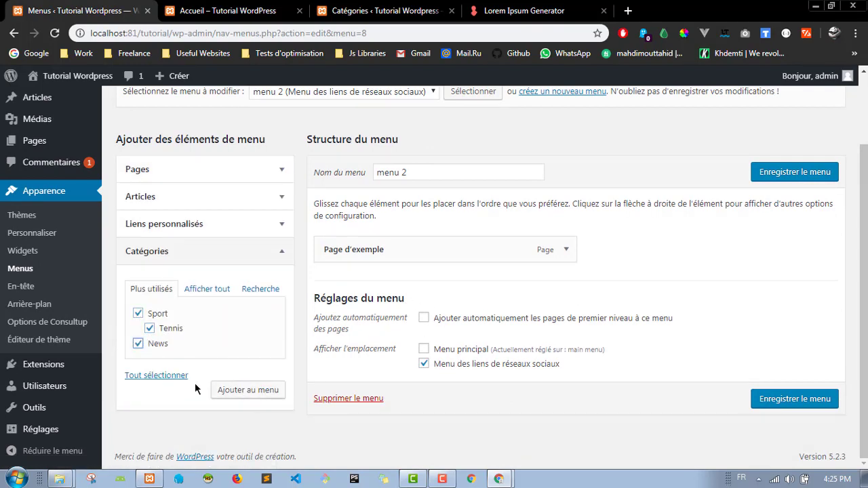
pyautogui.click(243, 392)
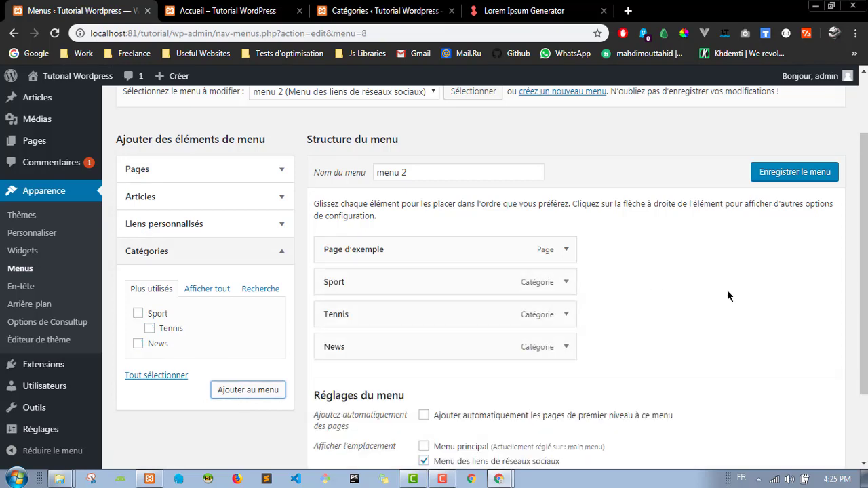
pyautogui.click(784, 174)
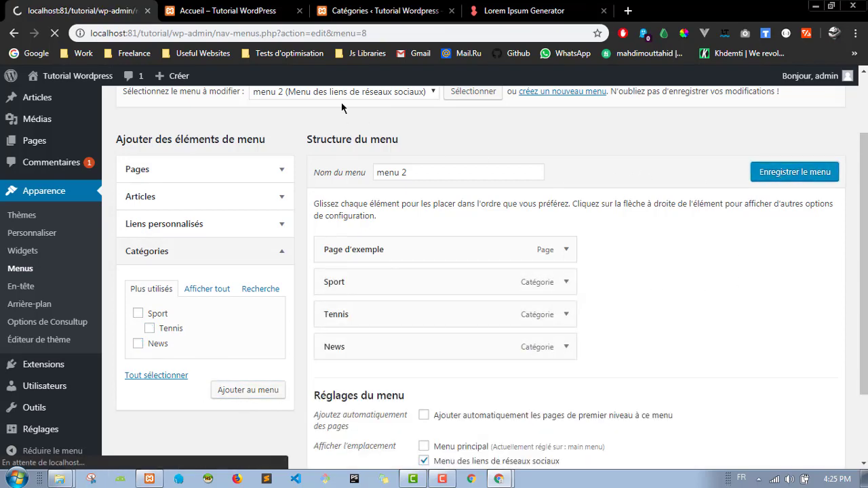
pyautogui.click(229, 10)
# Step: Reload the Accueil page, check its footer, then go back to the menu editor
pyautogui.click(243, 26)
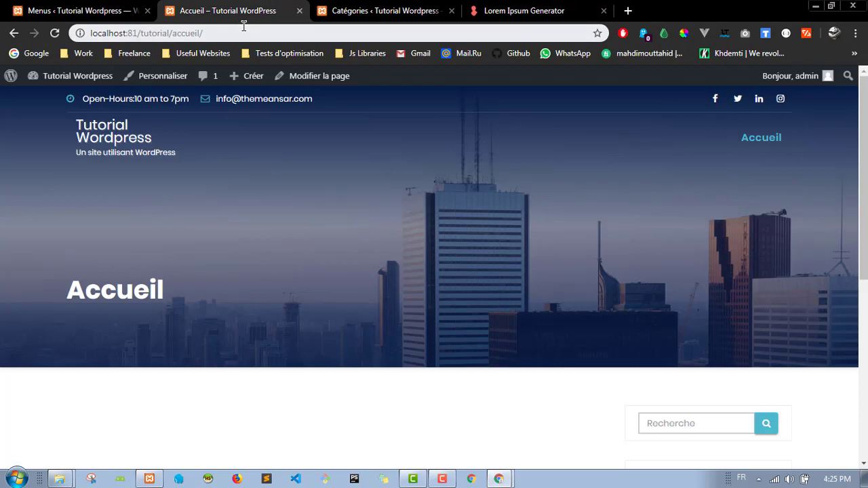
pyautogui.press('Return')
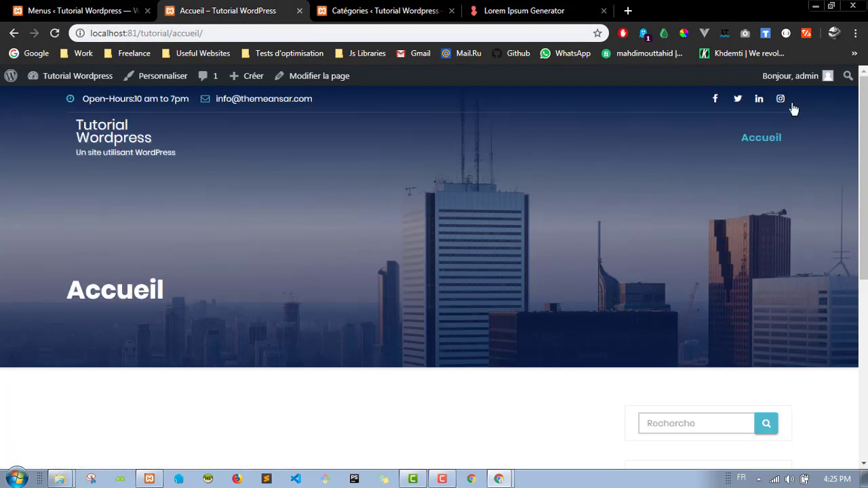
pyautogui.scroll(-5, 179, 145)
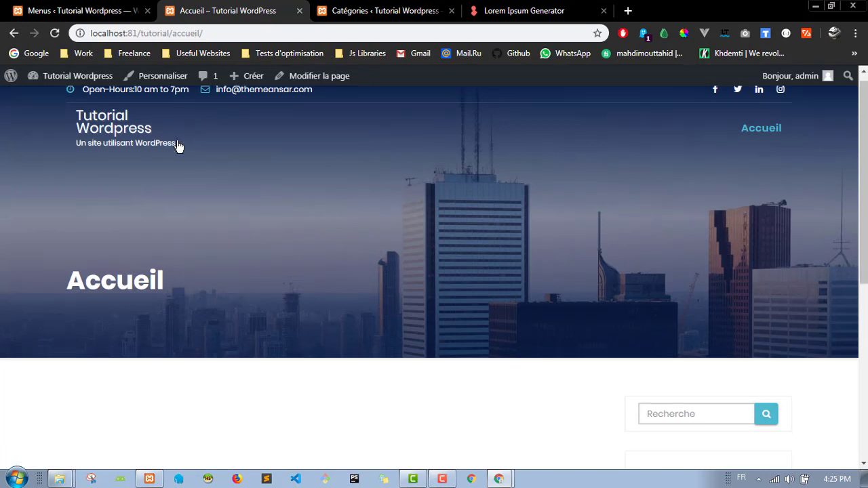
pyautogui.scroll(-1, 658, 280)
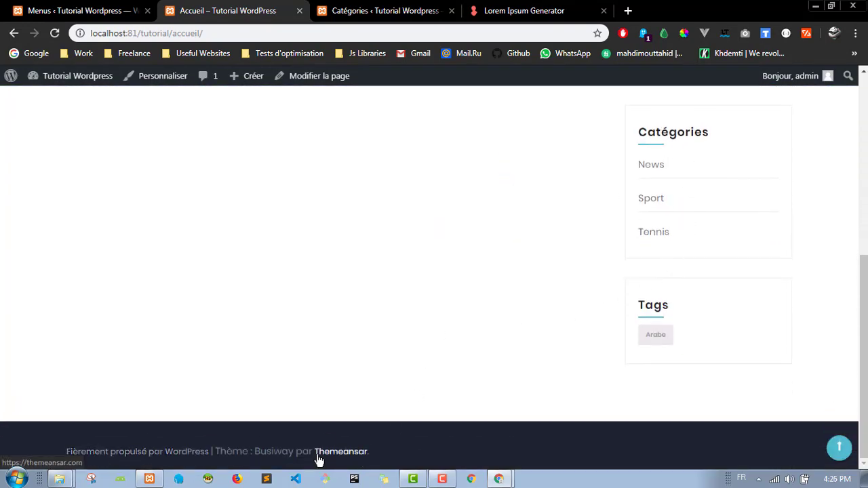
pyautogui.scroll(8, 241, 180)
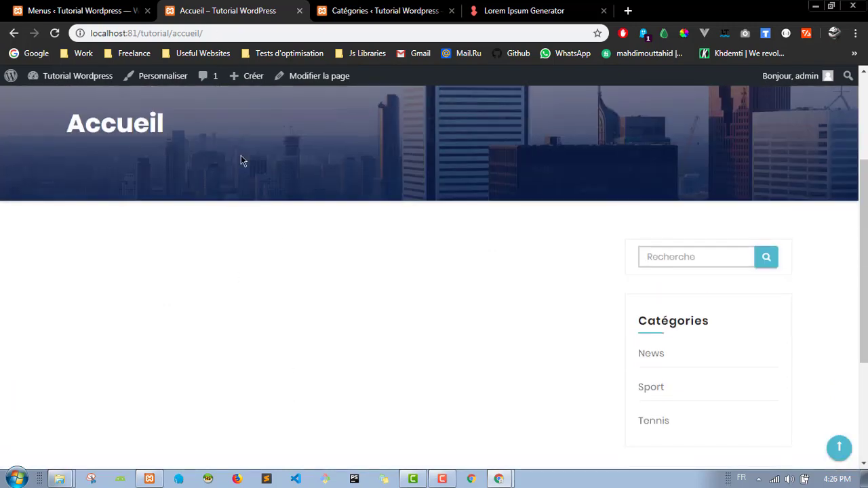
pyautogui.click(89, 10)
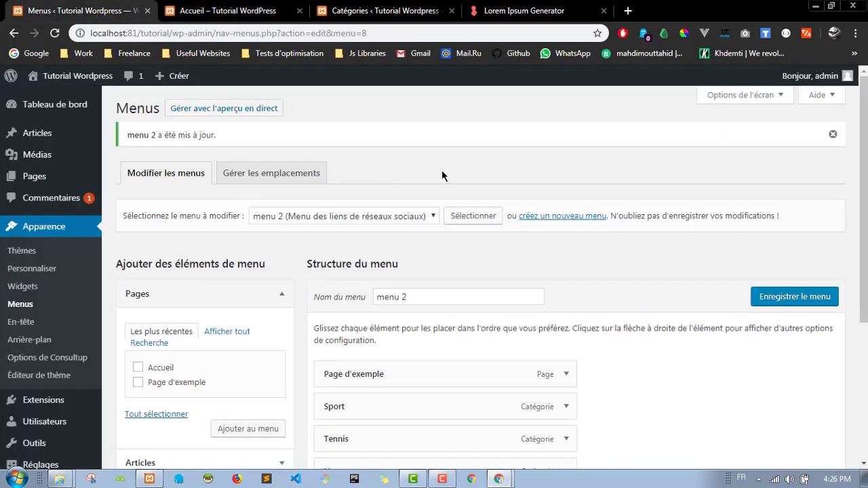
# Step: Load 'main menu (Menu principal)' in the editor after a quick look at the live front page
pyautogui.click(369, 217)
pyautogui.click(372, 230)
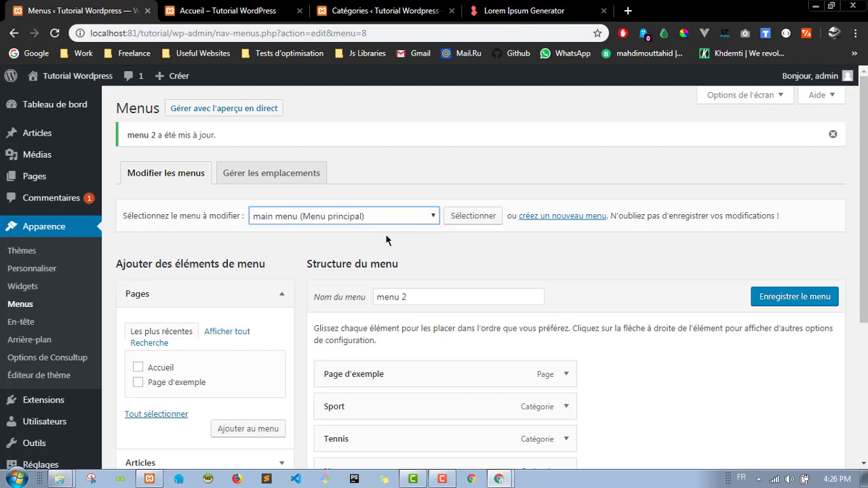
pyautogui.click(468, 216)
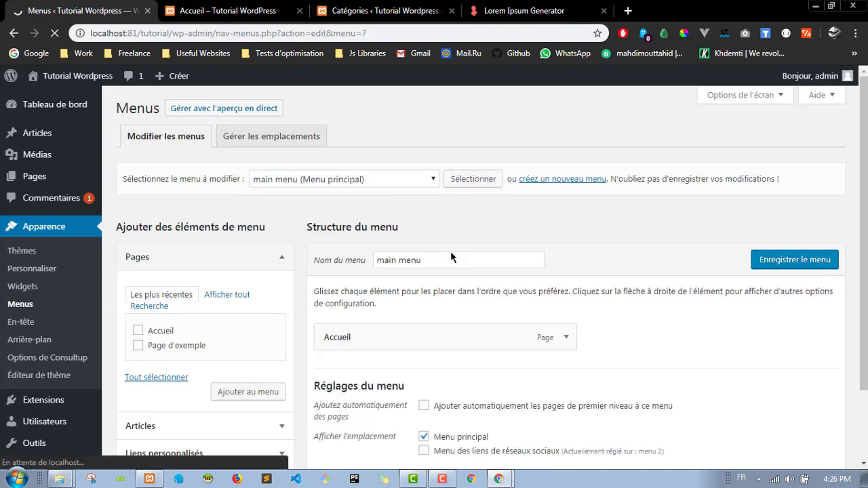
pyautogui.scroll(-2, 468, 221)
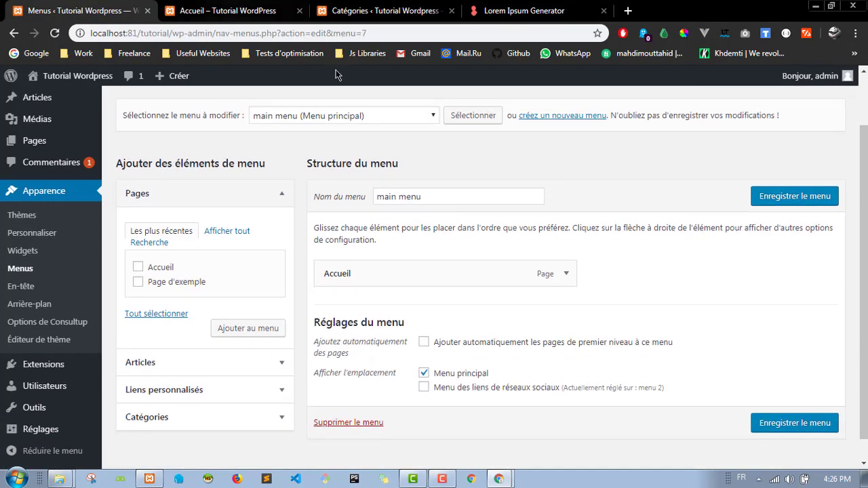
pyautogui.click(246, 9)
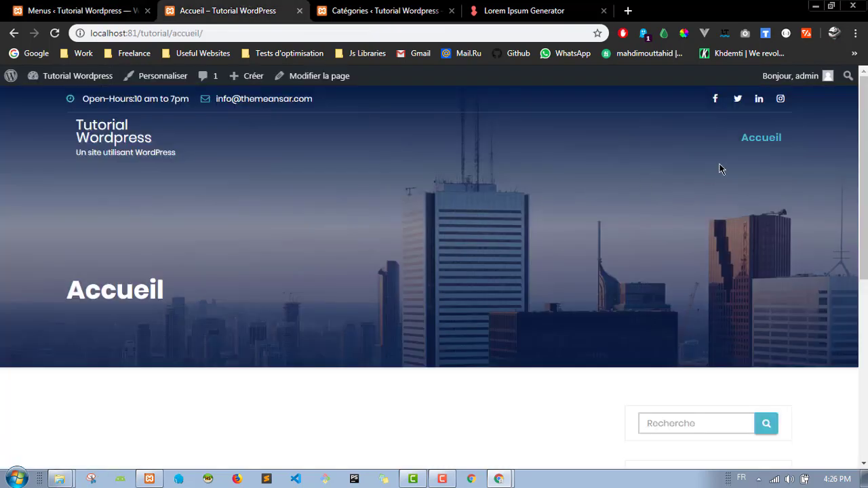
pyautogui.click(116, 7)
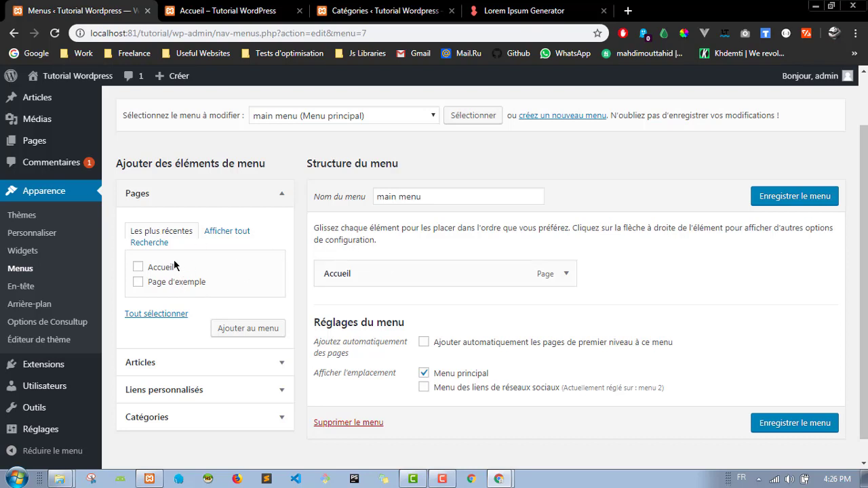
# Step: Browse the Pages, Articles and custom link panels of the menu editor
pyautogui.click(280, 198)
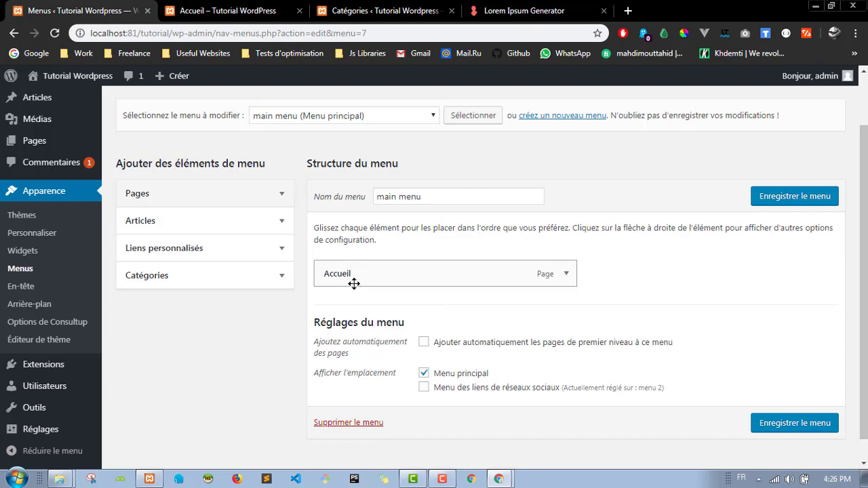
pyautogui.click(282, 222)
pyautogui.click(282, 223)
pyautogui.click(282, 251)
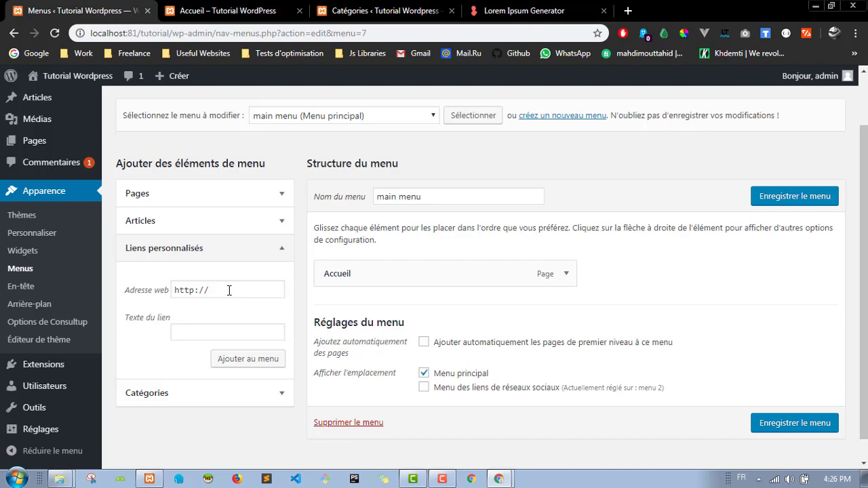
pyautogui.click(208, 394)
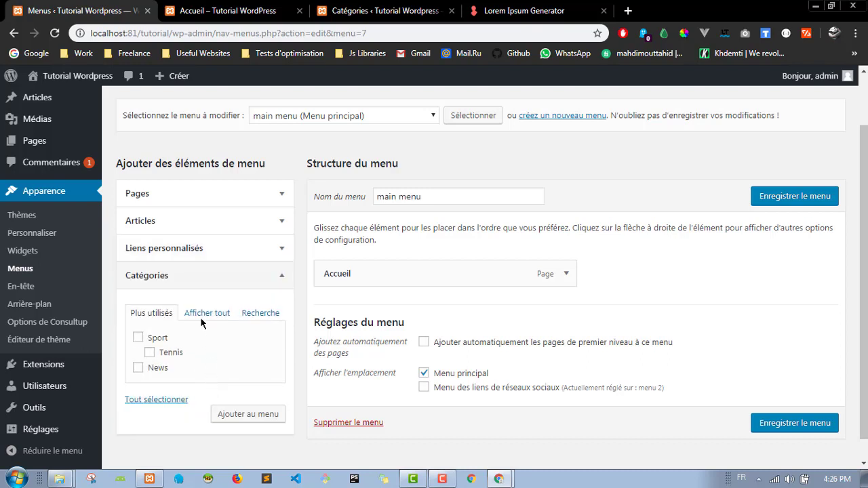
pyautogui.click(250, 256)
pyautogui.click(218, 292)
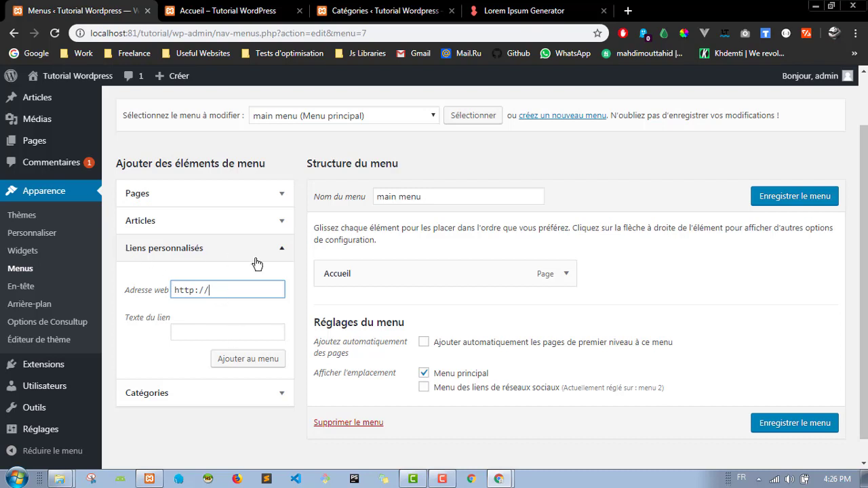
# Step: Add Sport, Tennis and News categories to main menu, save, and reload the site
pyautogui.click(219, 401)
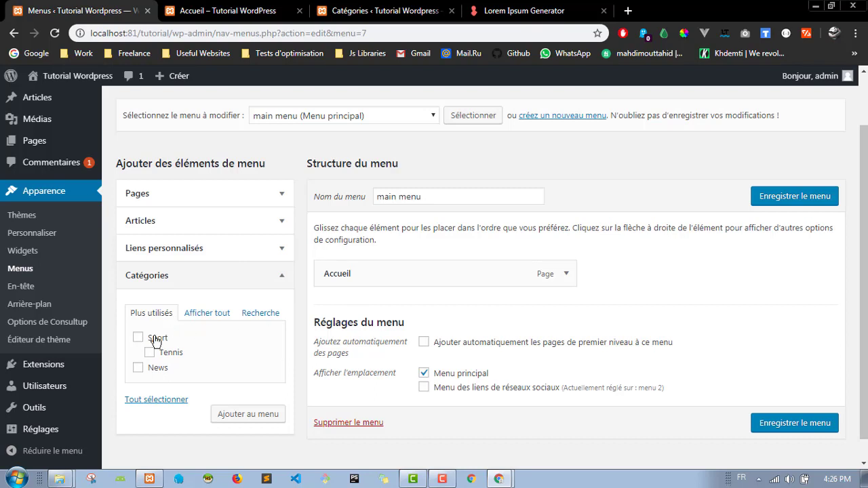
pyautogui.click(138, 338)
pyautogui.click(149, 352)
pyautogui.click(138, 368)
pyautogui.click(252, 419)
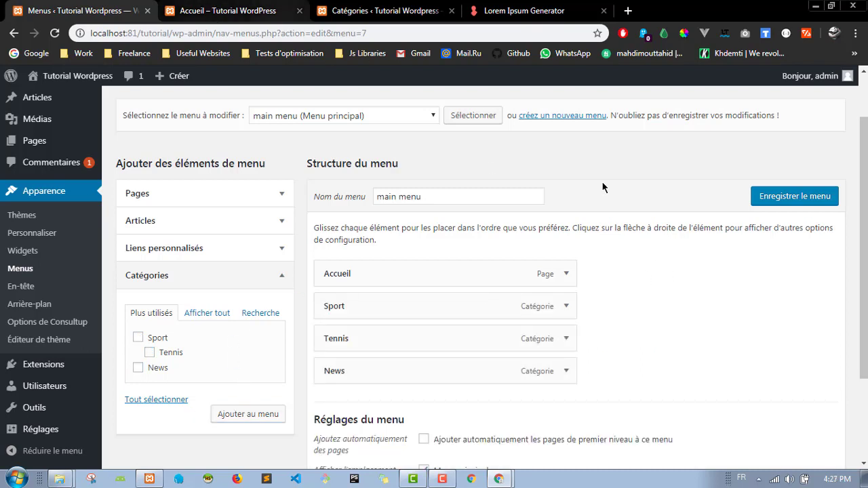
pyautogui.click(791, 201)
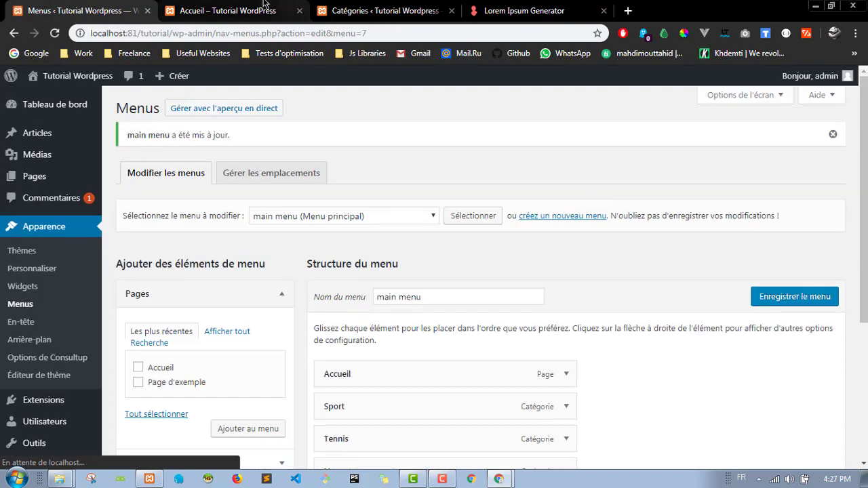
pyautogui.click(255, 19)
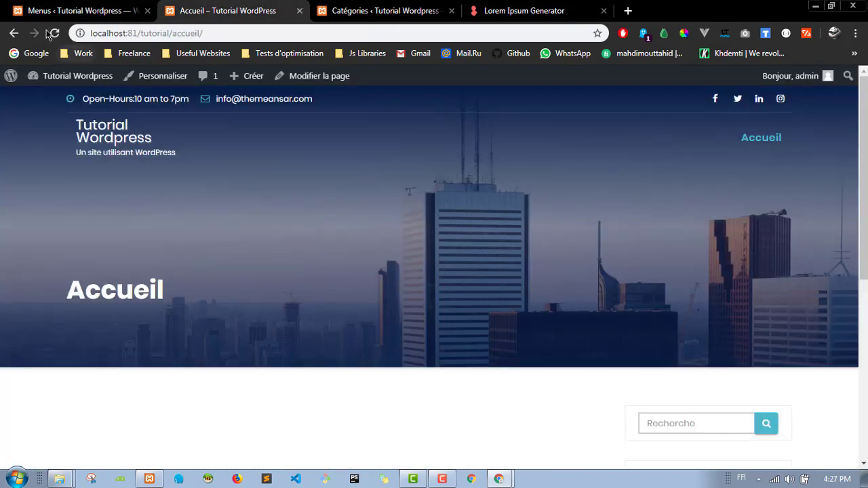
pyautogui.click(55, 32)
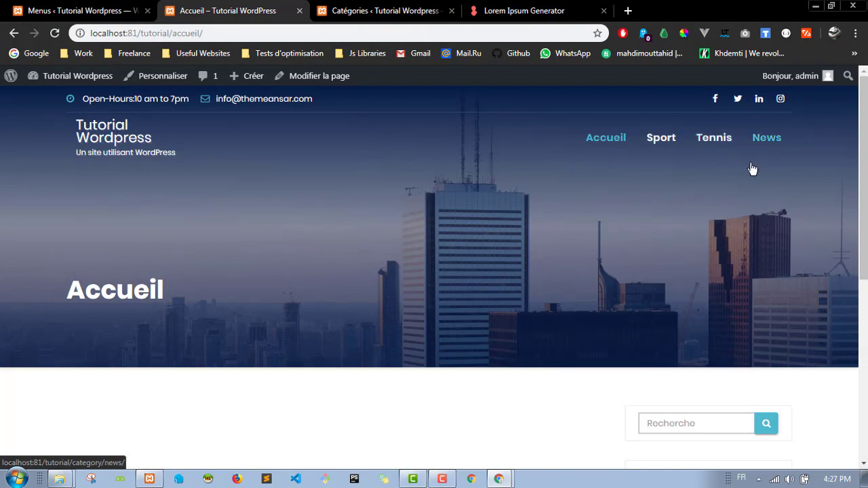
# Step: Browse the Sport, Tennis and News category archives from the live site's header menu
pyautogui.scroll(-1, 641, 169)
pyautogui.scroll(1, 663, 132)
pyautogui.click(664, 138)
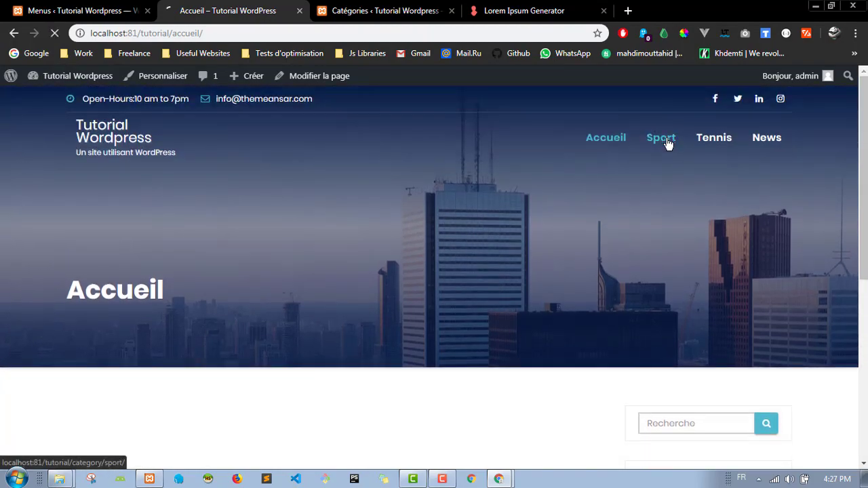
pyautogui.scroll(-10, 429, 198)
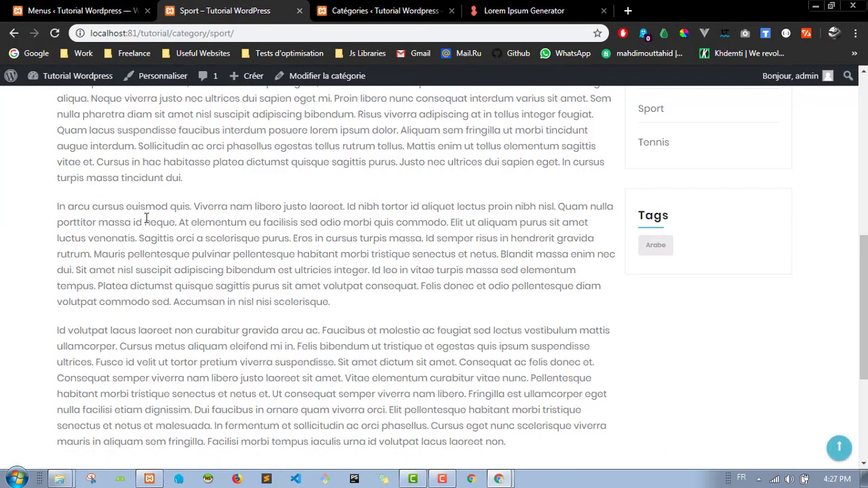
pyautogui.scroll(10, 370, 231)
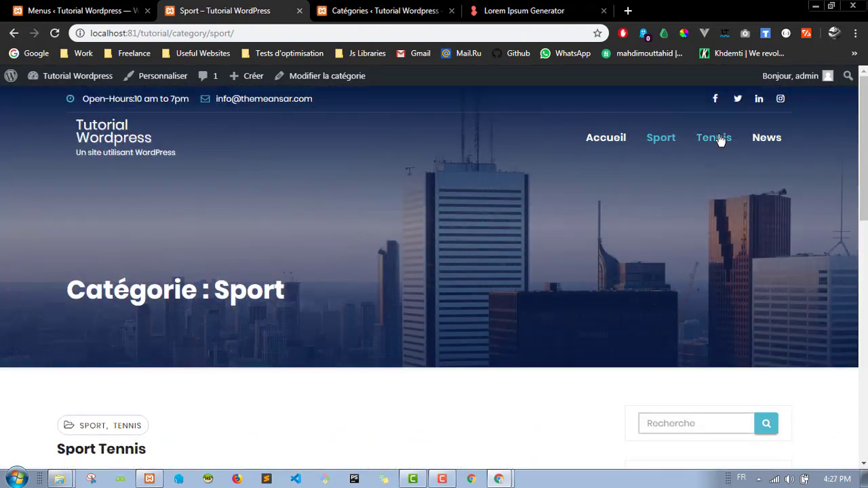
pyautogui.click(716, 138)
pyautogui.scroll(-5, 365, 270)
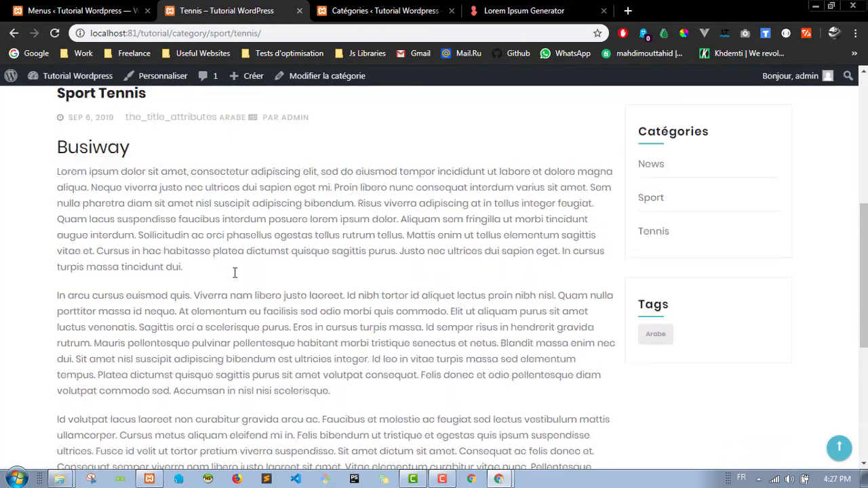
pyautogui.scroll(6, 235, 271)
pyautogui.scroll(-10, 149, 413)
pyautogui.scroll(10, 228, 337)
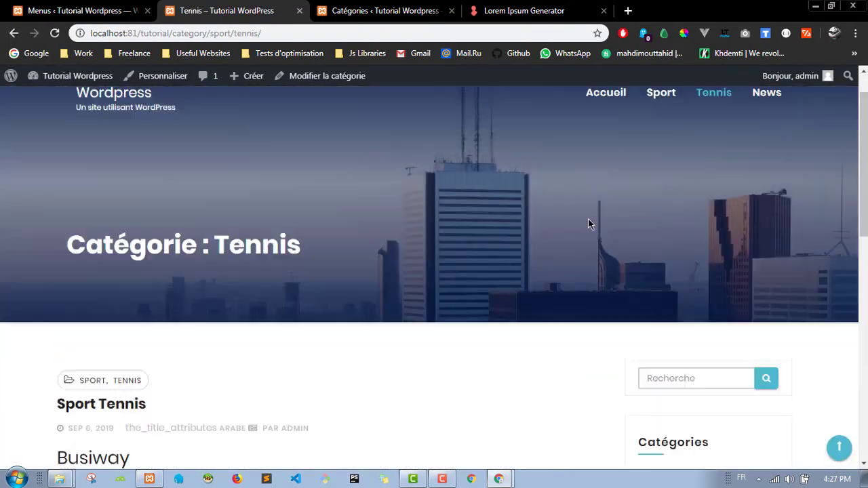
pyautogui.click(766, 137)
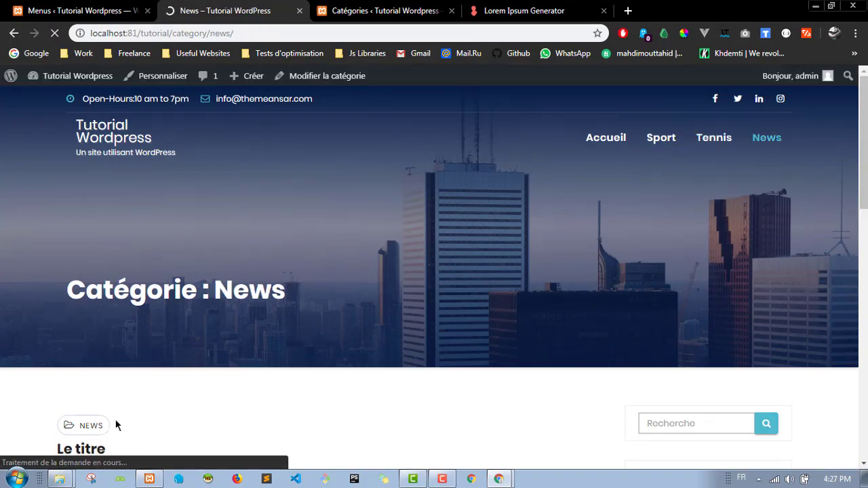
pyautogui.scroll(-11, 67, 416)
pyautogui.scroll(6, 137, 336)
pyautogui.scroll(6, 137, 335)
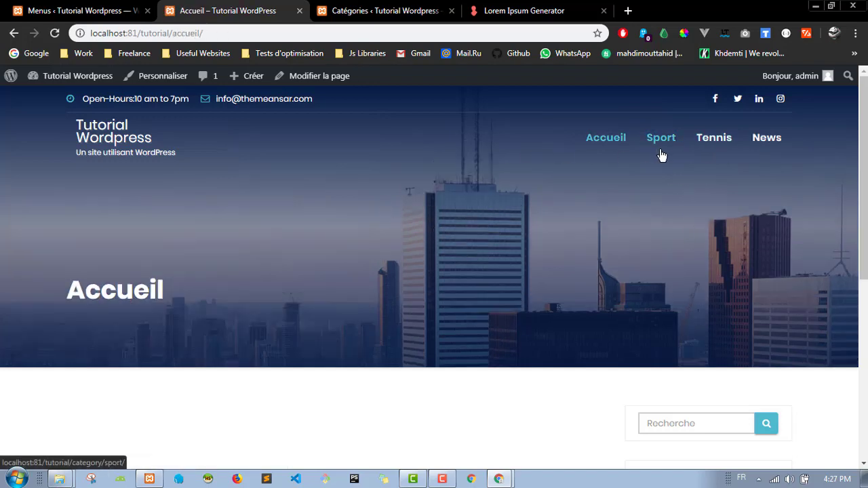
# Step: Nest Tennis as a sub-item under Sport in the main menu and save it
pyautogui.click(119, 10)
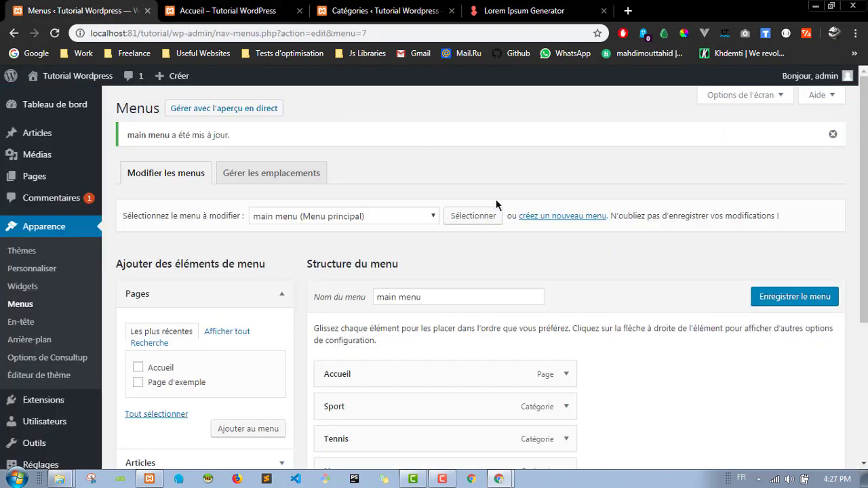
pyautogui.scroll(-2, 448, 176)
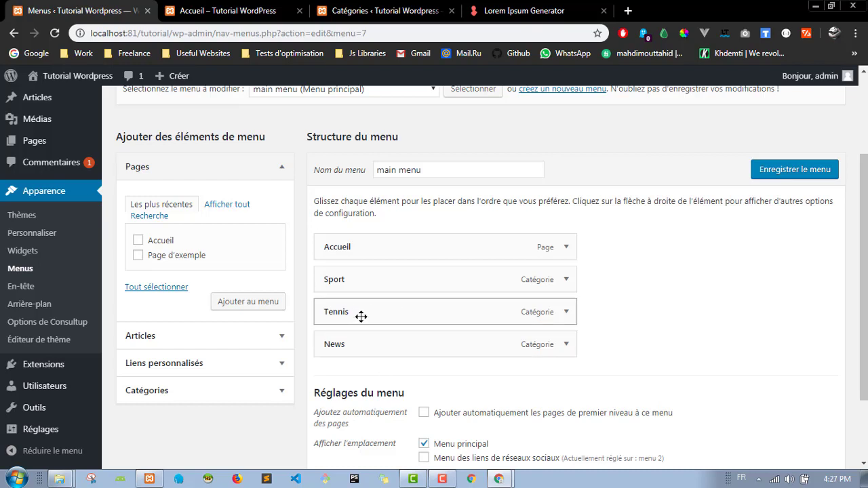
pyautogui.moveTo(345, 314); pyautogui.dragTo(363, 319)
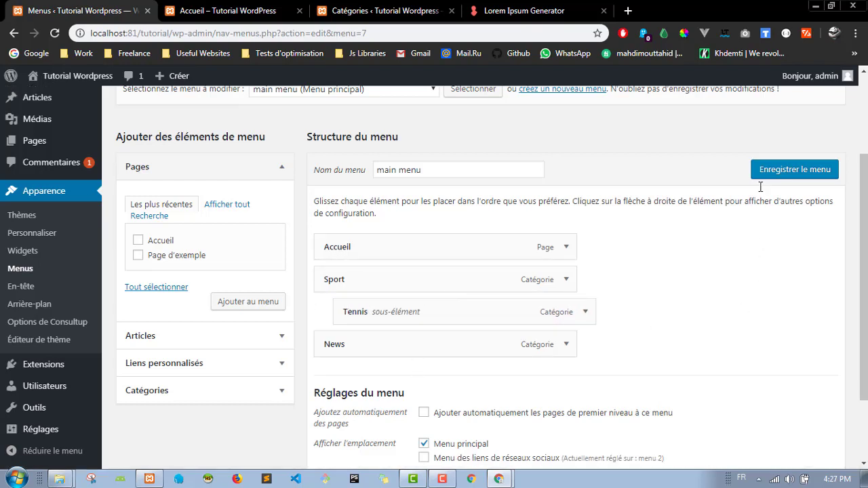
pyautogui.moveTo(451, 304); pyautogui.dragTo(364, 296)
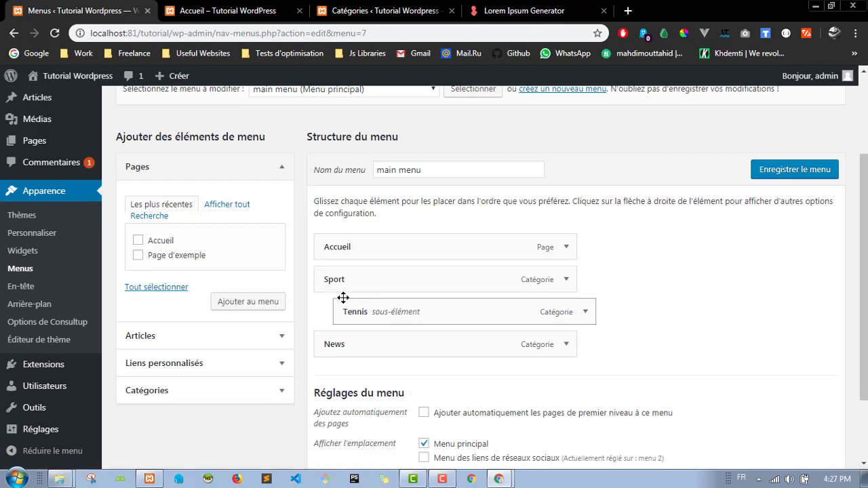
pyautogui.click(764, 170)
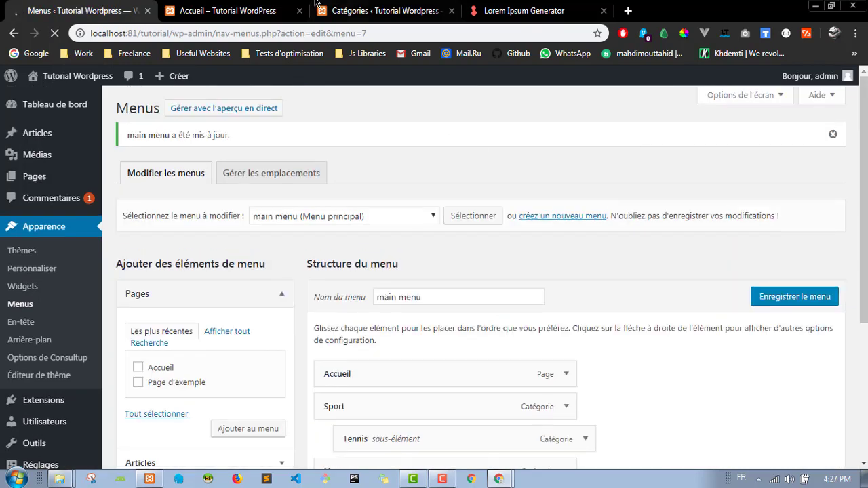
# Step: Reload the live site to confirm Sport now shows a Tennis dropdown
pyautogui.click(228, 11)
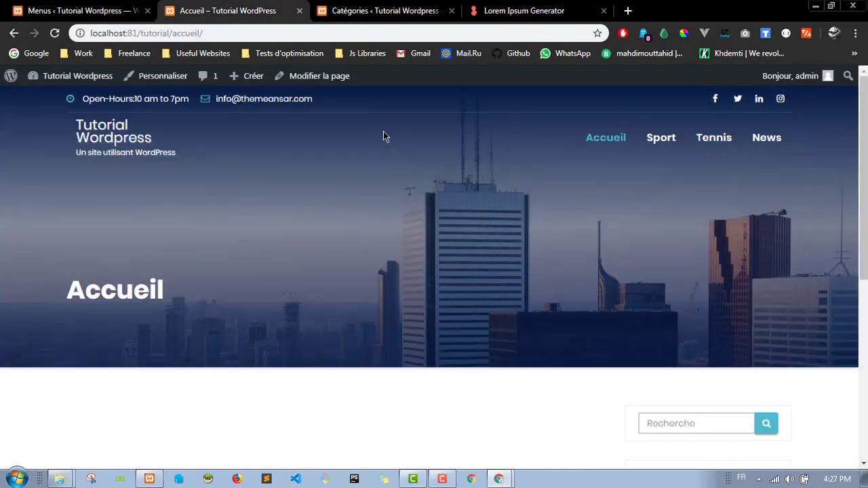
pyautogui.click(55, 32)
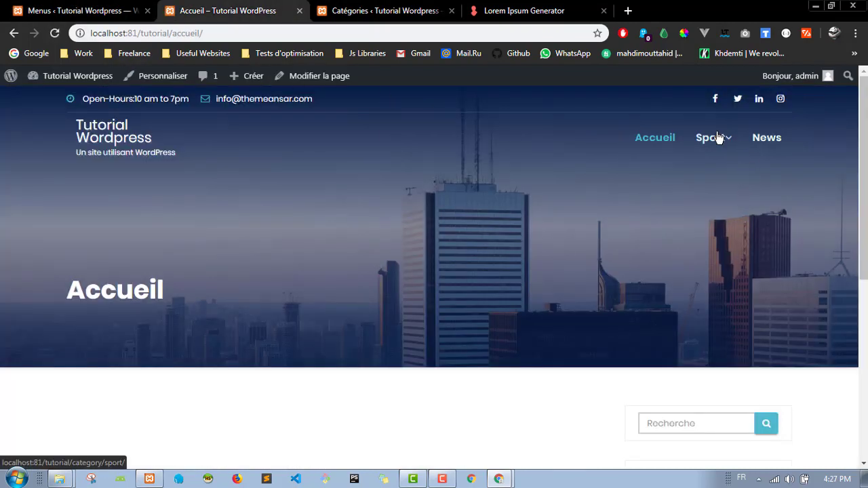
pyautogui.moveTo(732, 143)
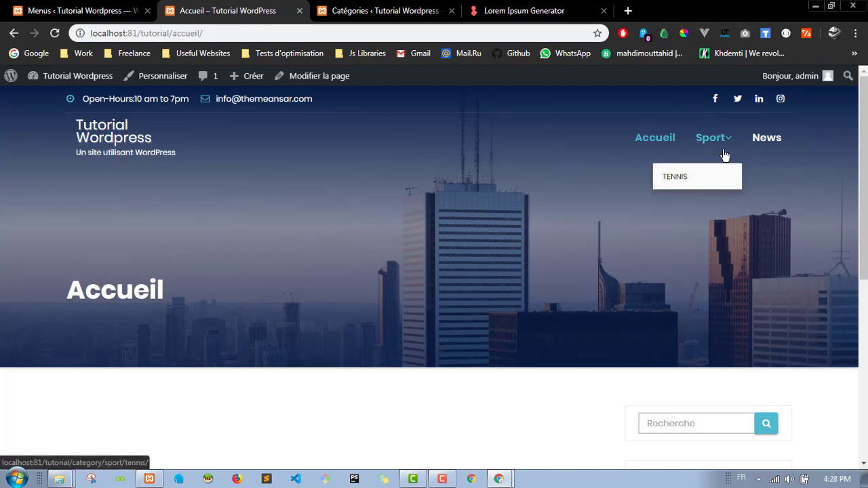
pyautogui.click(78, 10)
pyautogui.scroll(-3, 619, 300)
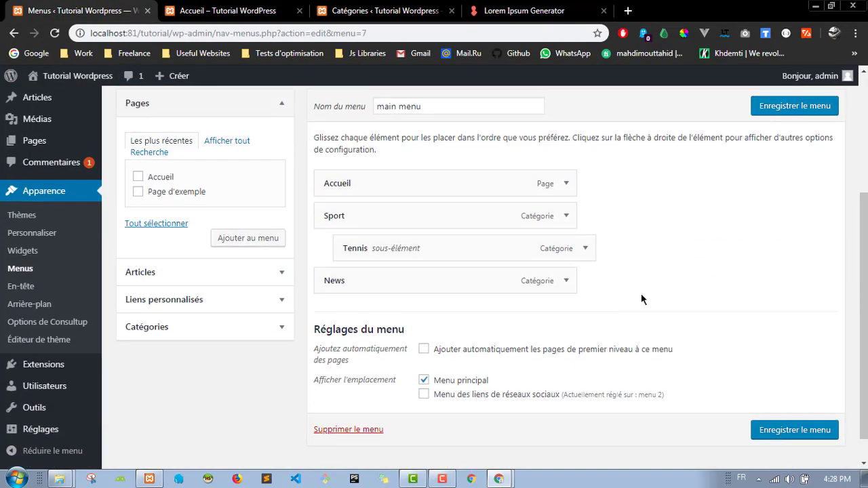
pyautogui.scroll(3, 330, 253)
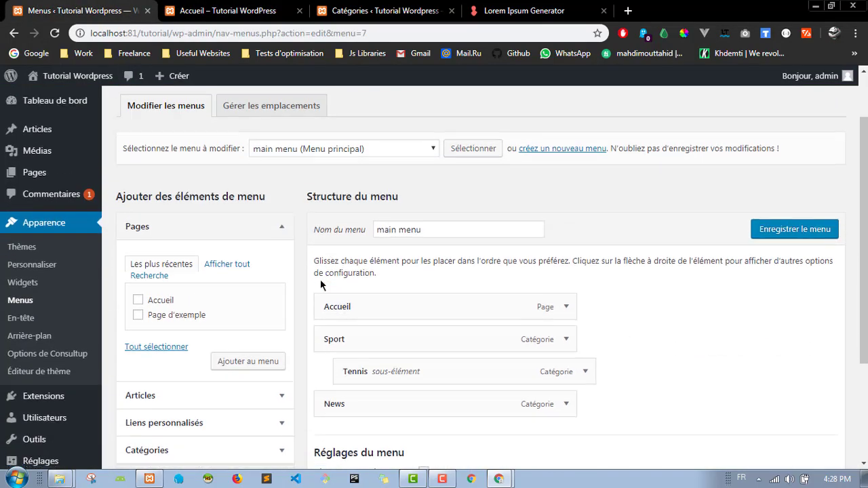
pyautogui.scroll(-3, 321, 228)
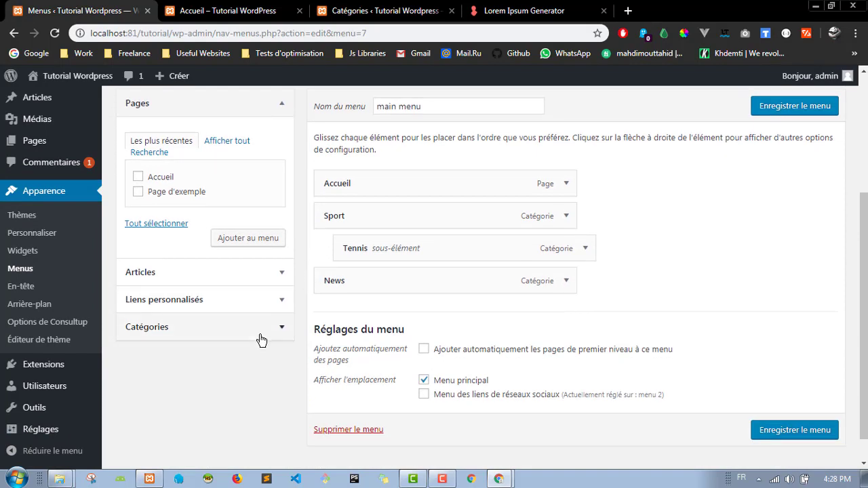
pyautogui.scroll(1, 261, 339)
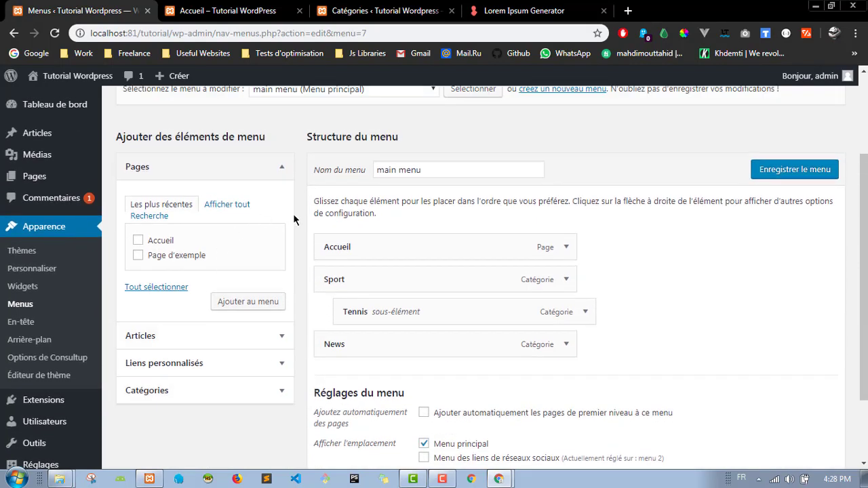
pyautogui.click(271, 345)
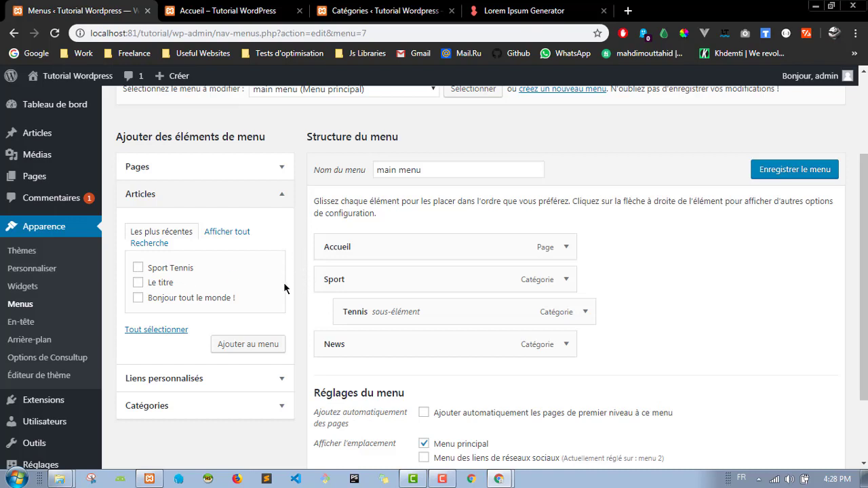
pyautogui.click(264, 199)
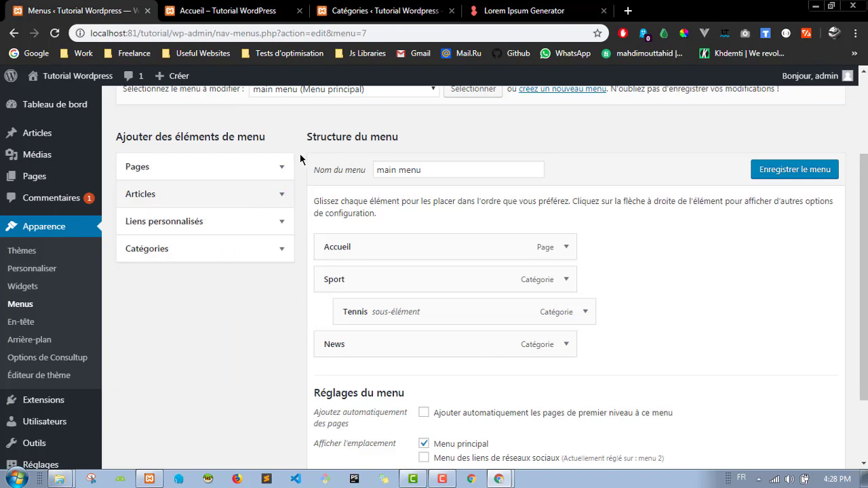
pyautogui.scroll(-1, 303, 176)
pyautogui.scroll(-2, 303, 175)
pyautogui.scroll(3, 303, 175)
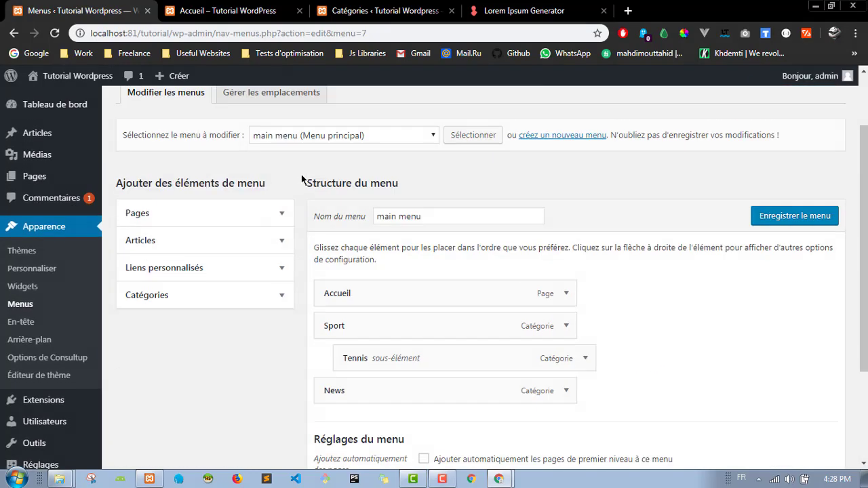
pyautogui.scroll(-3, 297, 257)
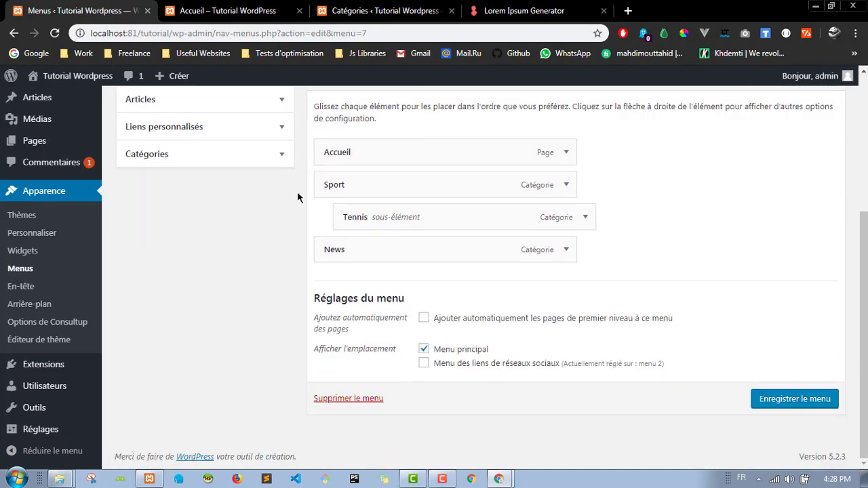
pyautogui.scroll(3, 141, 184)
pyautogui.moveTo(53, 176)
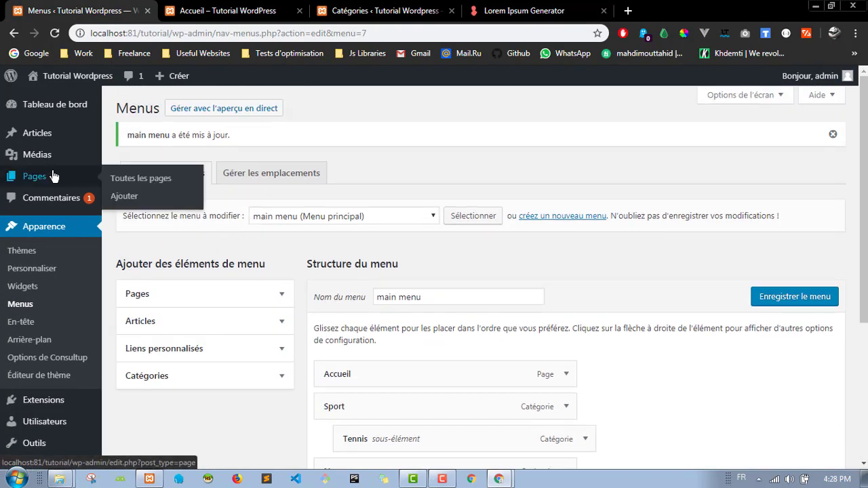
# Step: Create and publish a new page titled 'Contact'
pyautogui.click(141, 200)
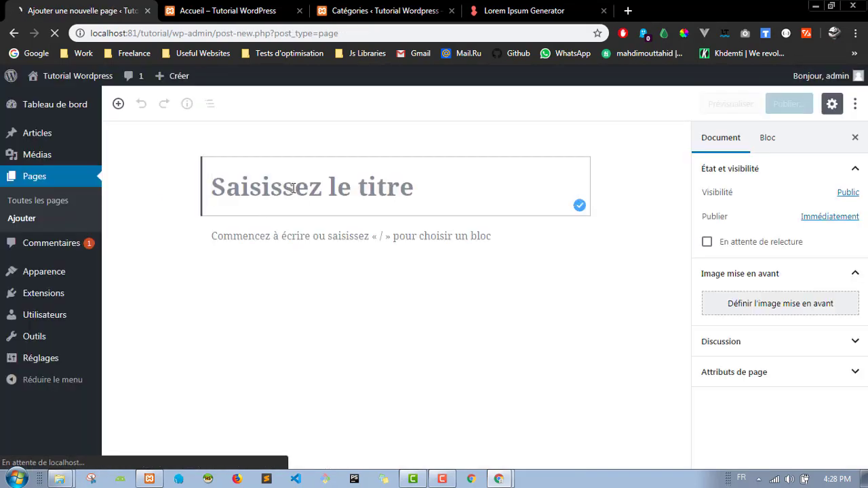
pyautogui.write('Contact')
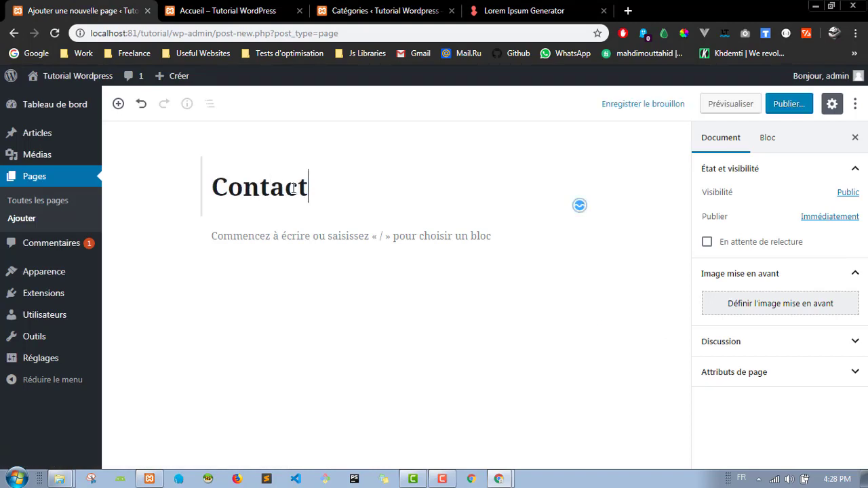
pyautogui.click(808, 109)
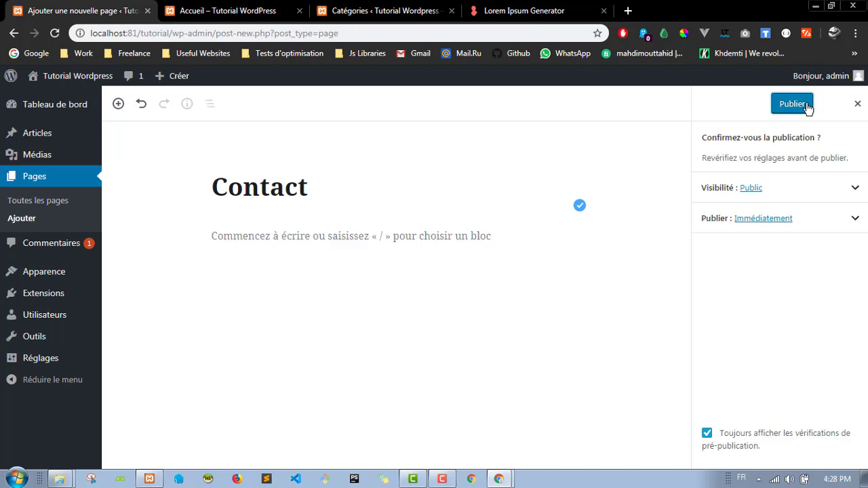
pyautogui.click(806, 107)
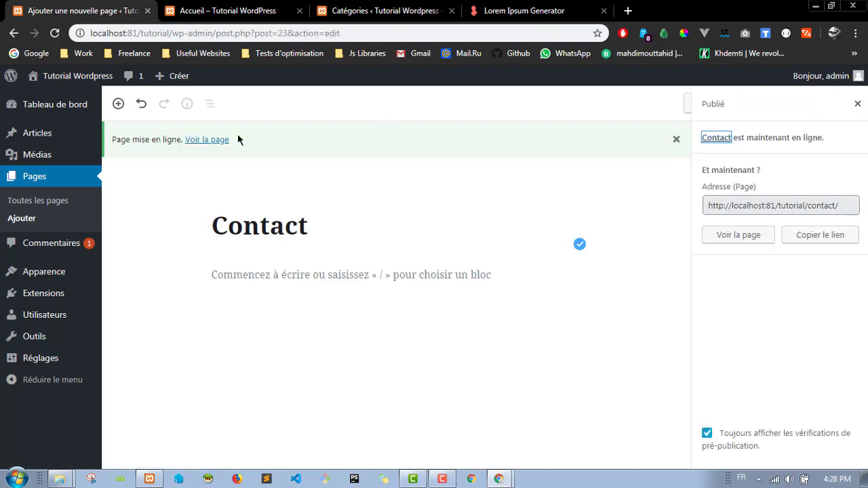
# Step: Reload the site's Accueil page to check its header menu
pyautogui.click(238, 5)
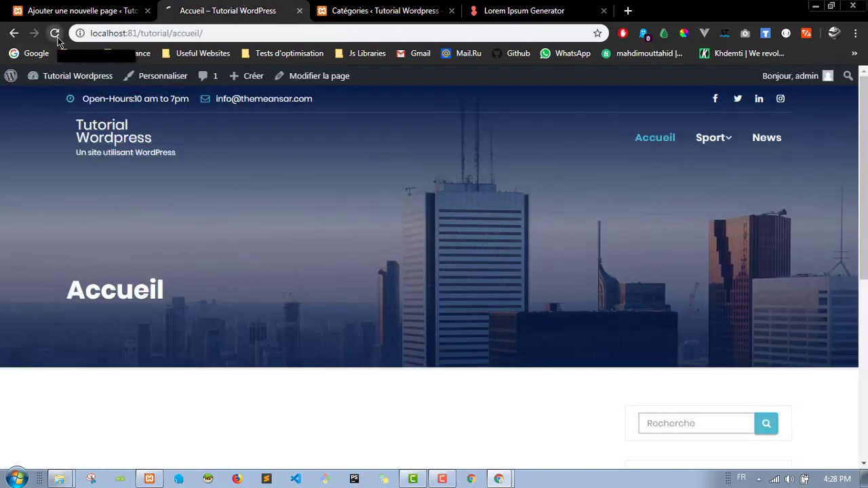
pyautogui.click(55, 34)
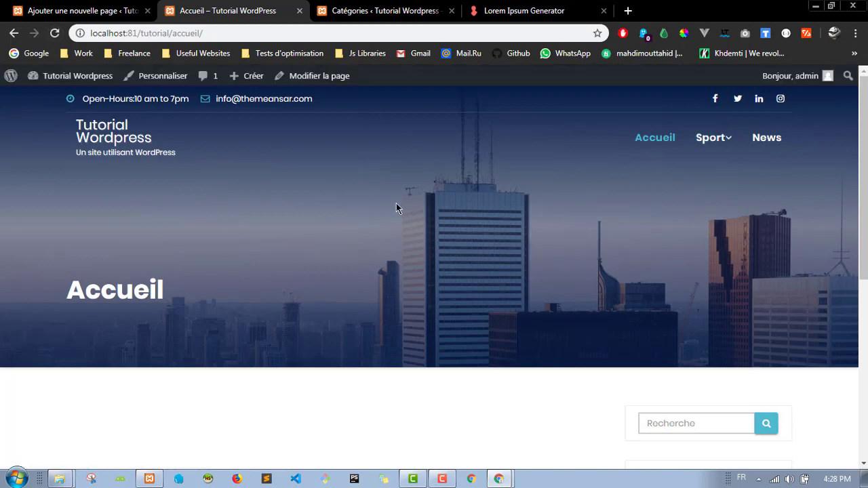
pyautogui.click(95, 10)
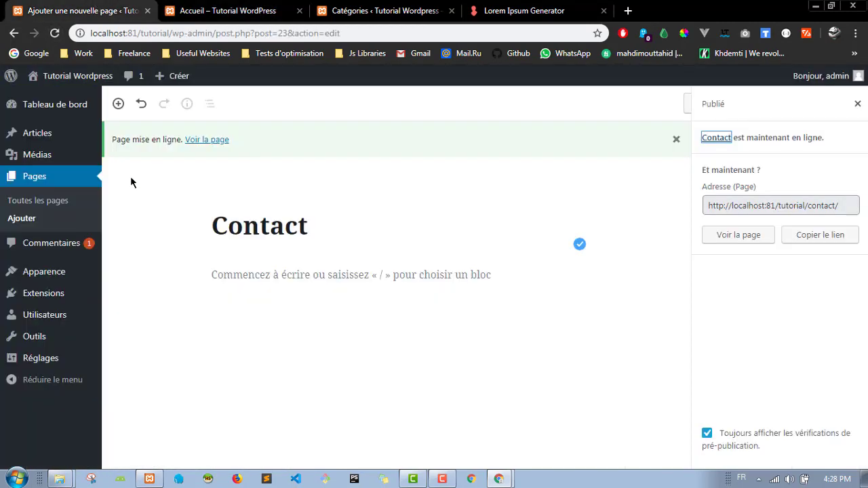
pyautogui.click(231, 10)
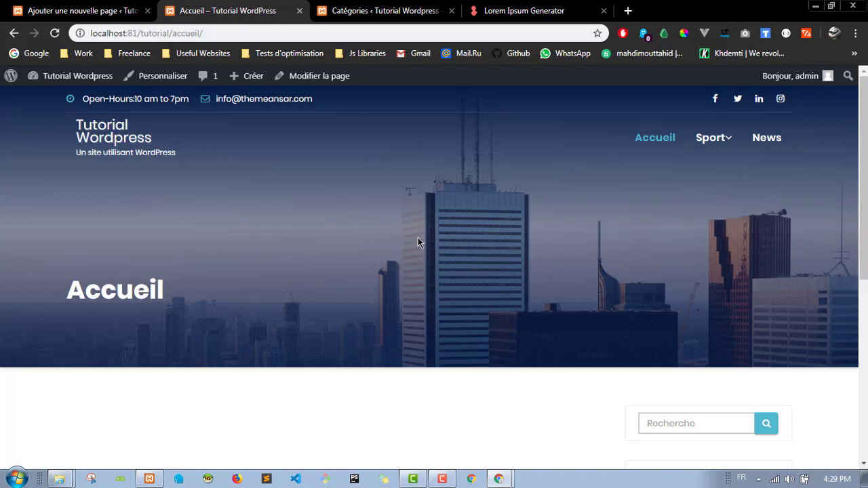
# Step: Open the Apparence > Menus editor for the main menu
pyautogui.click(146, 3)
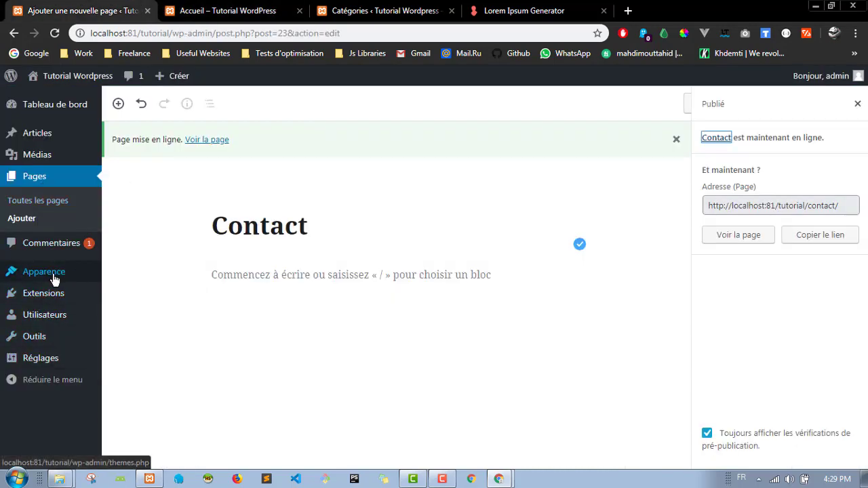
pyautogui.moveTo(45, 277)
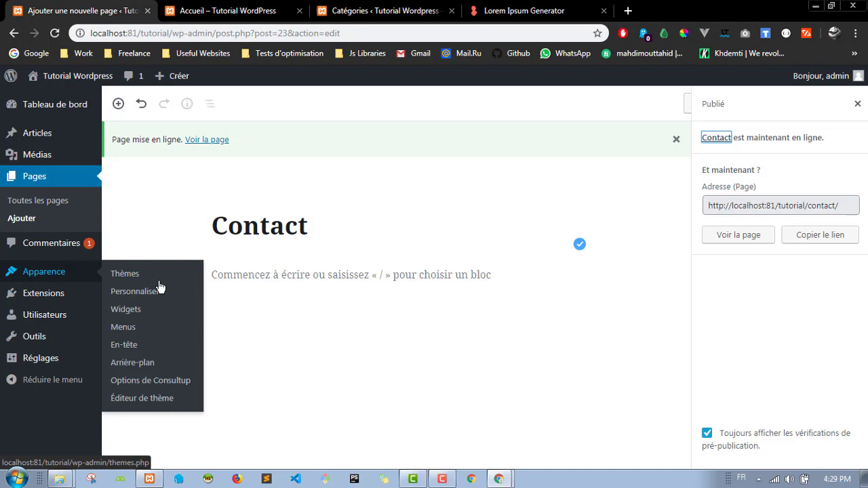
pyautogui.click(138, 337)
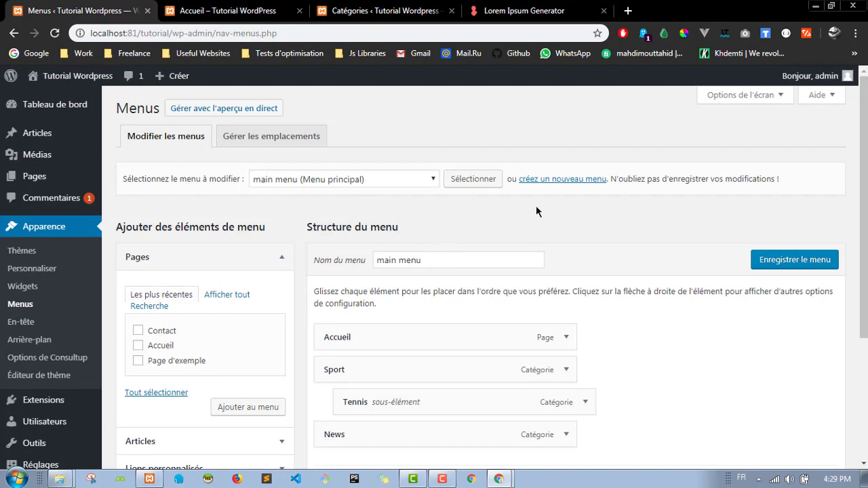
pyautogui.scroll(-3, 583, 223)
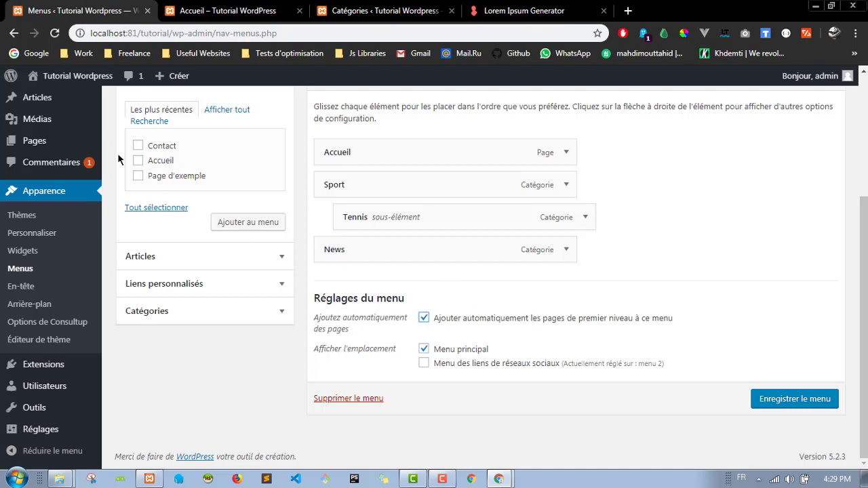
# Step: Uncheck 'Ajouter automatiquement les pages de premier niveau' in the main menu settings
pyautogui.click(203, 10)
pyautogui.click(78, 10)
pyautogui.click(423, 320)
pyautogui.scroll(2, 202, 178)
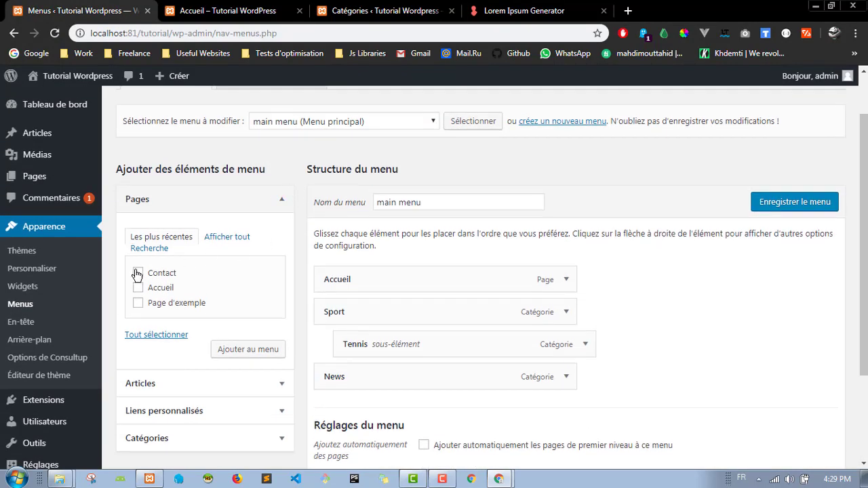
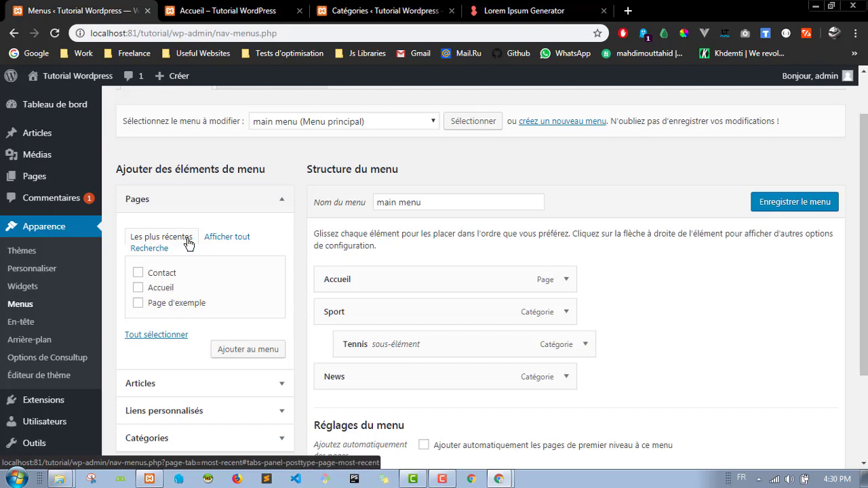
# Step: Add the Contact page to the main menu from the full pages list
pyautogui.click(231, 241)
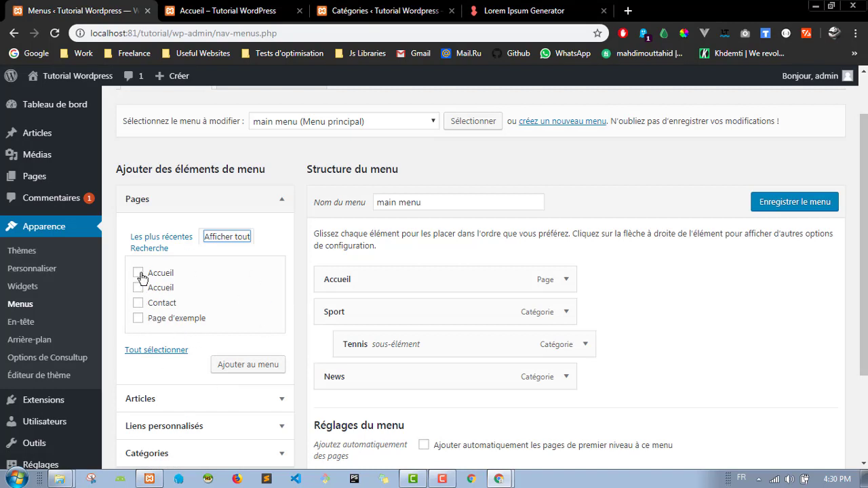
pyautogui.click(137, 303)
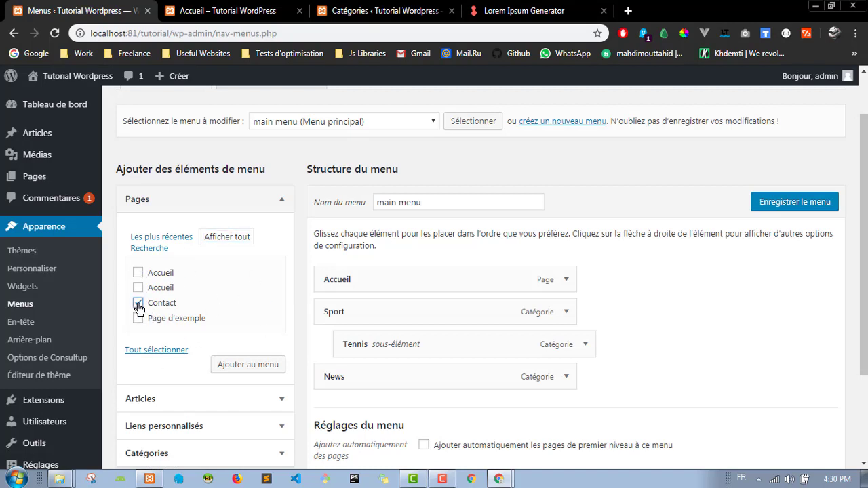
pyautogui.click(242, 365)
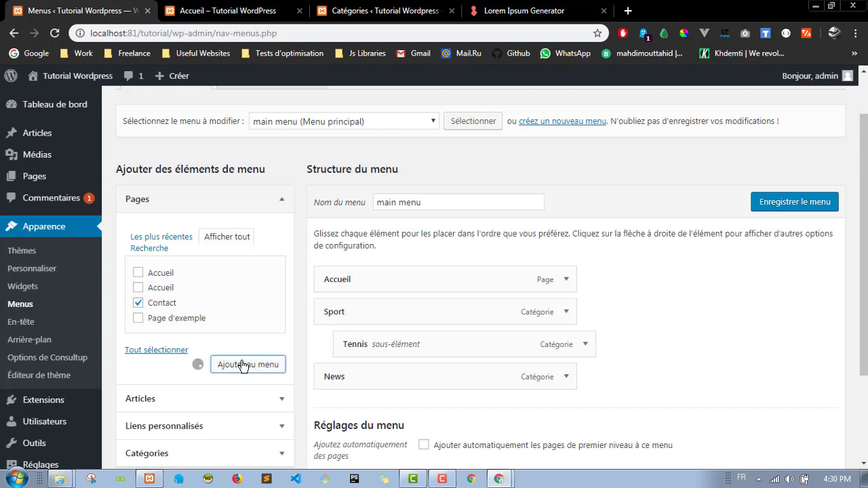
# Step: Save the main menu and reload the front page to confirm Contact follows News
pyautogui.scroll(-1, 465, 256)
pyautogui.scroll(-2, 465, 257)
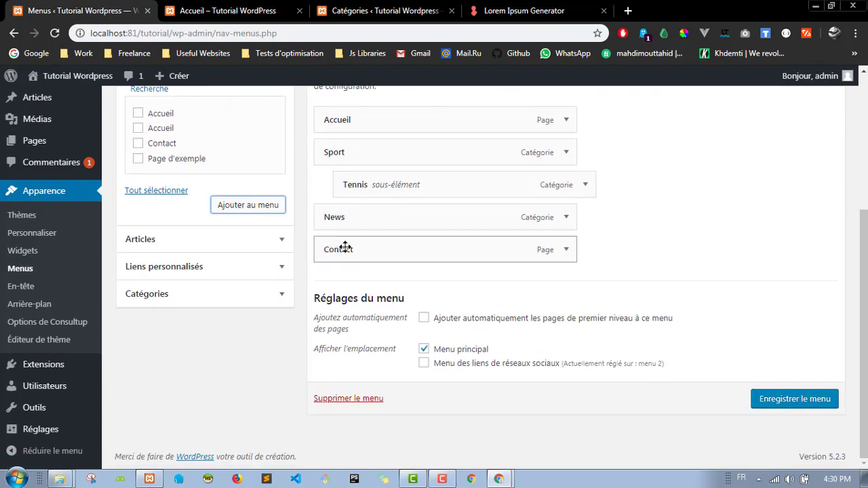
pyautogui.click(795, 399)
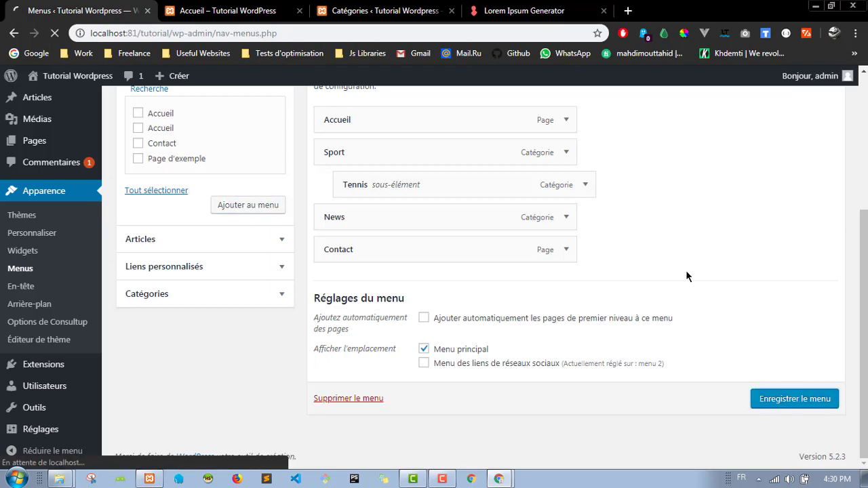
pyautogui.click(228, 10)
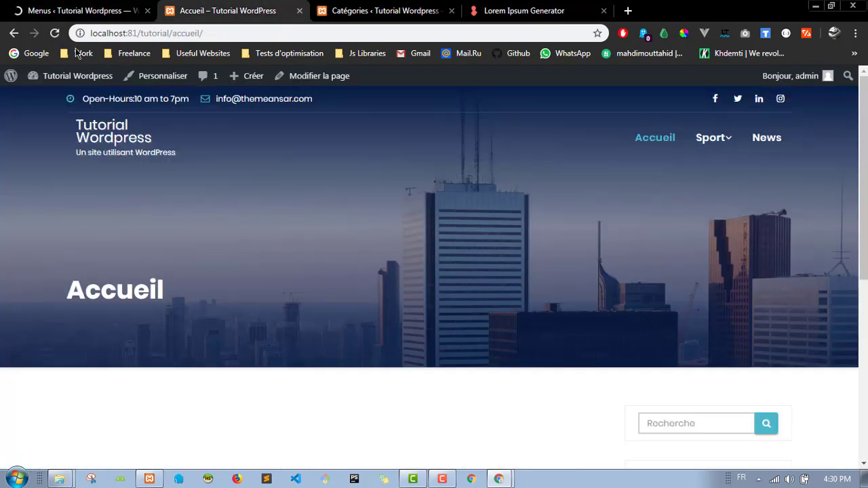
pyautogui.click(55, 33)
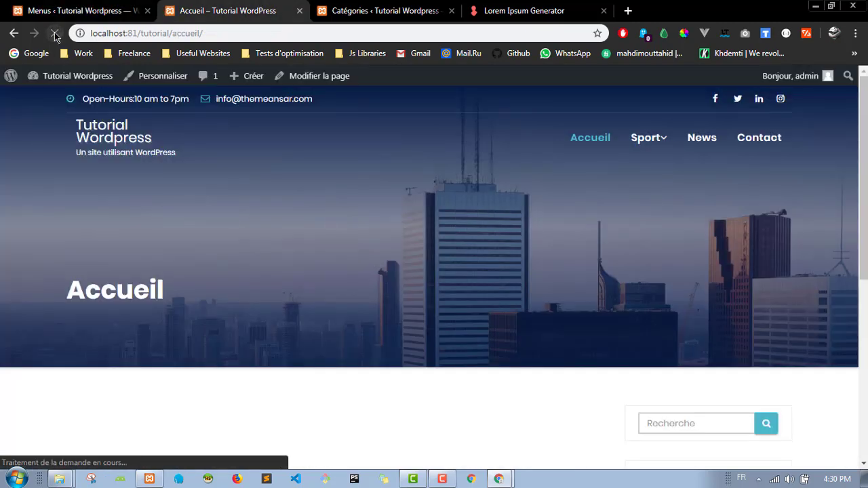
# Step: Reorder the main menu to Accueil, Contact, News, Sport, save, and verify on the front page
pyautogui.click(137, 8)
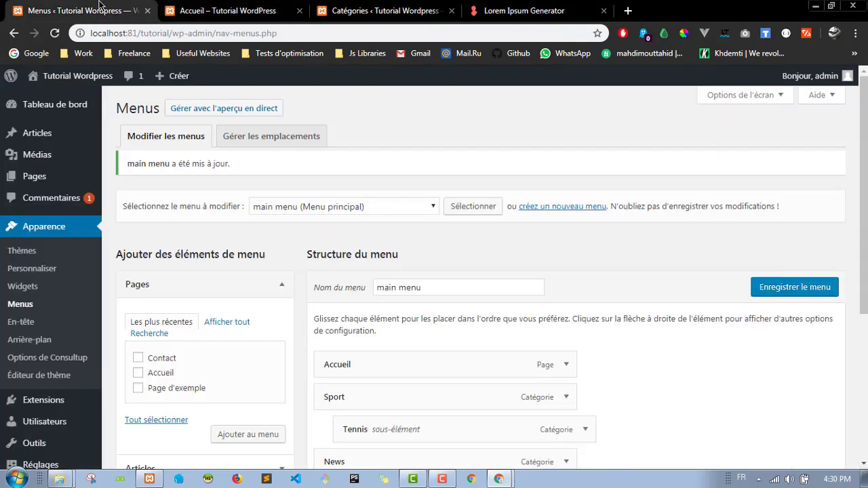
pyautogui.scroll(-3, 405, 289)
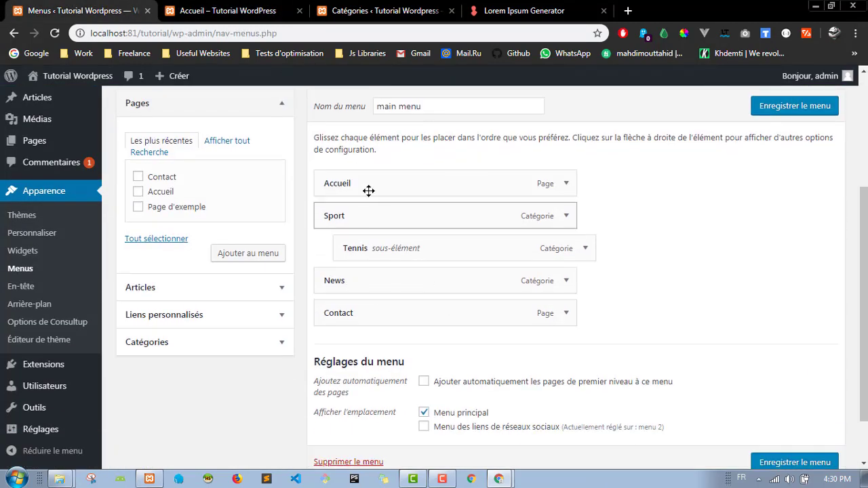
pyautogui.moveTo(368, 285); pyautogui.dragTo(373, 237)
pyautogui.moveTo(358, 312); pyautogui.dragTo(356, 218)
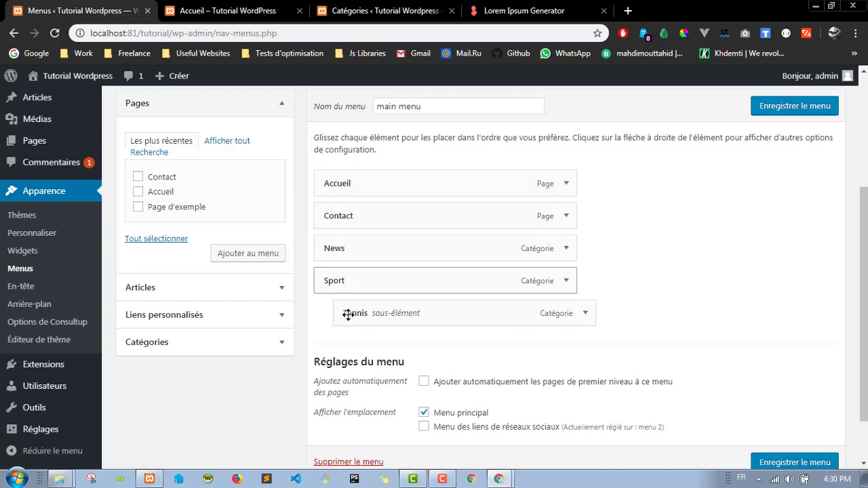
pyautogui.click(765, 109)
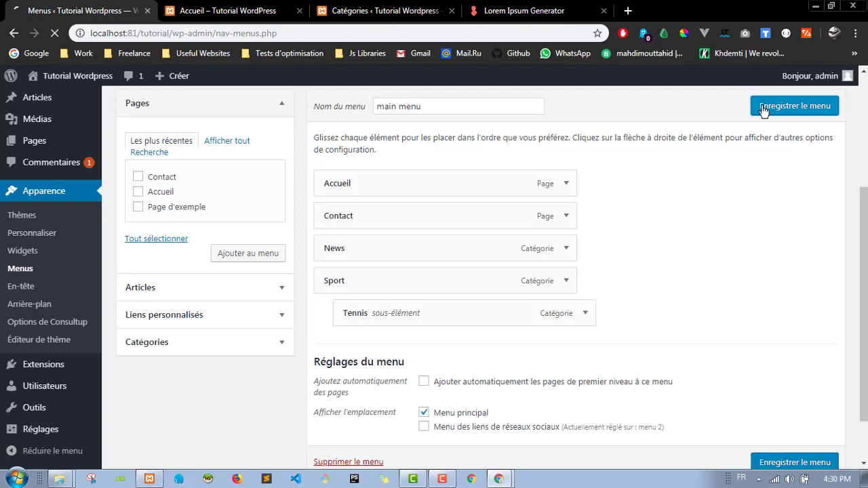
pyautogui.click(250, 8)
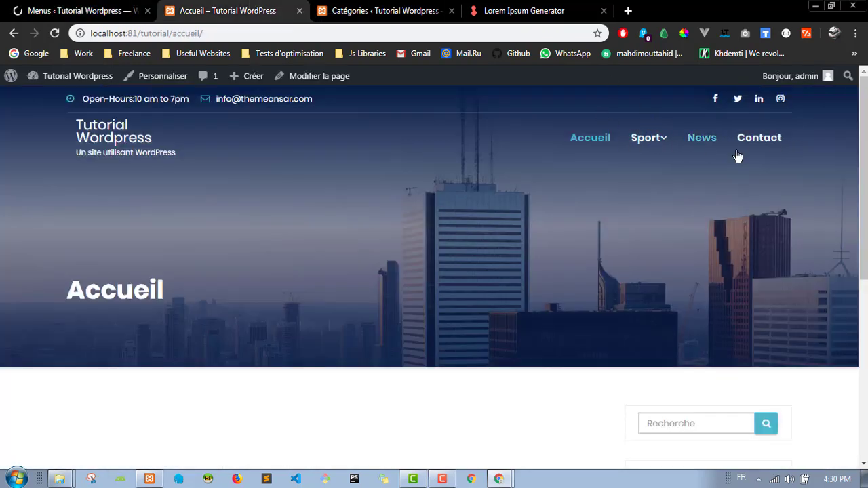
pyautogui.click(59, 31)
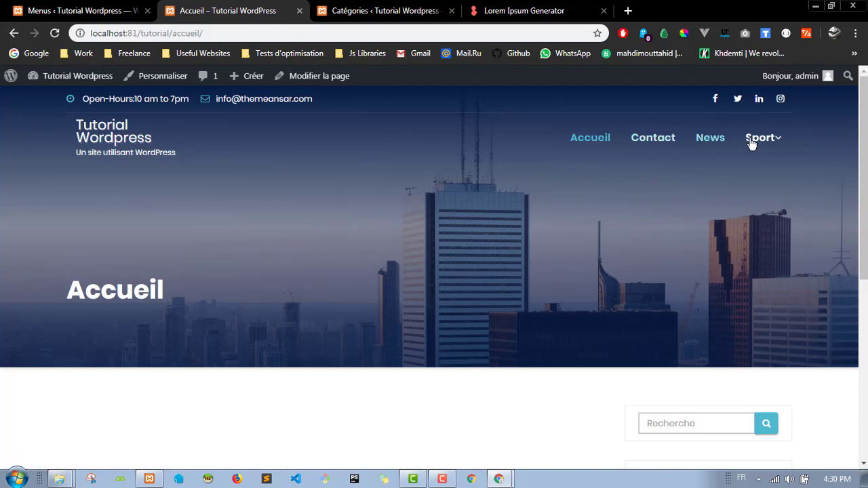
# Step: Back in the menu editor, collapse the Pages add-item box
pyautogui.moveTo(777, 145)
pyautogui.click(27, 4)
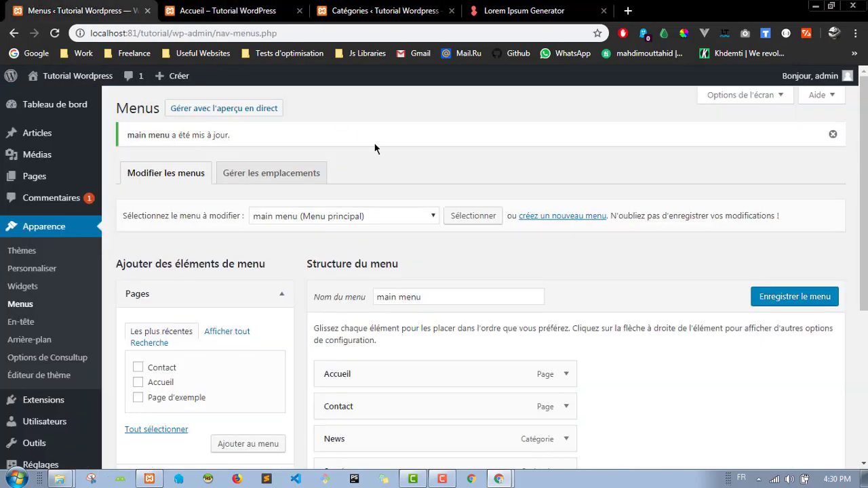
pyautogui.scroll(-1, 517, 234)
pyautogui.scroll(-4, 517, 239)
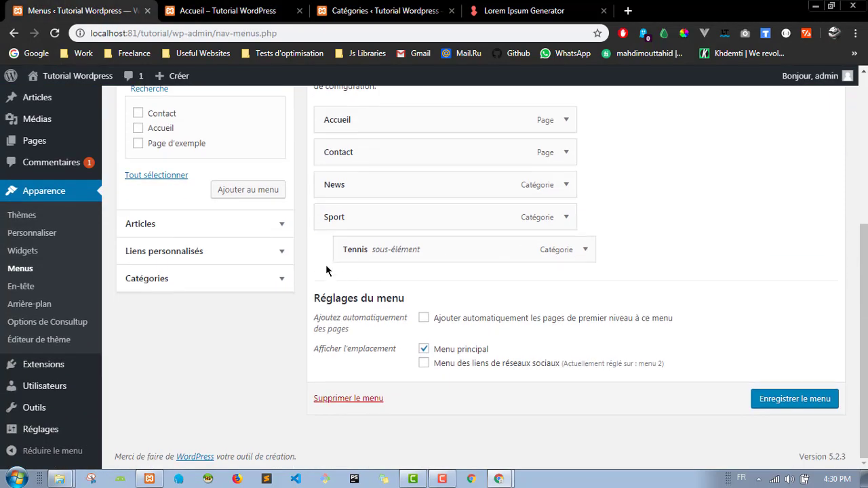
pyautogui.scroll(2, 326, 266)
pyautogui.click(278, 170)
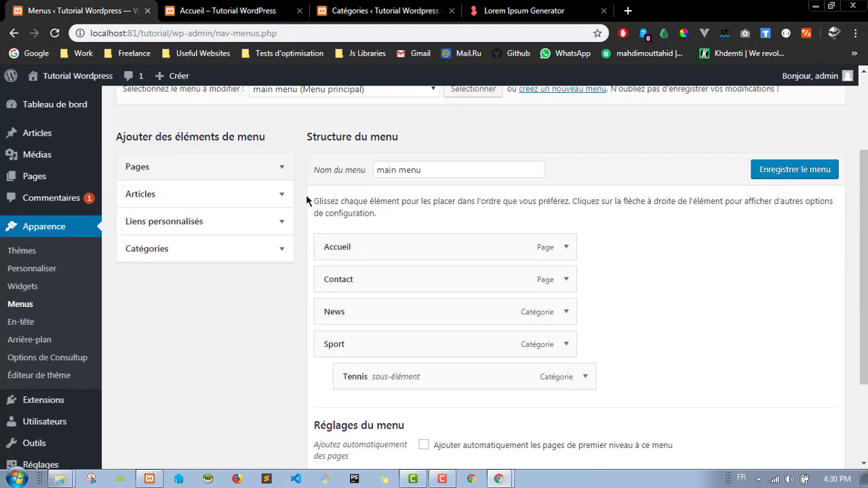
pyautogui.scroll(-1, 302, 239)
pyautogui.scroll(-3, 303, 239)
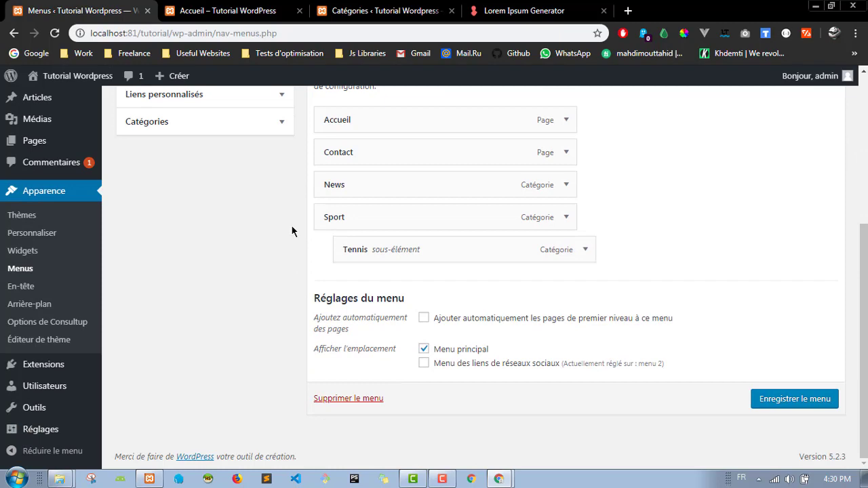
pyautogui.scroll(6, 300, 256)
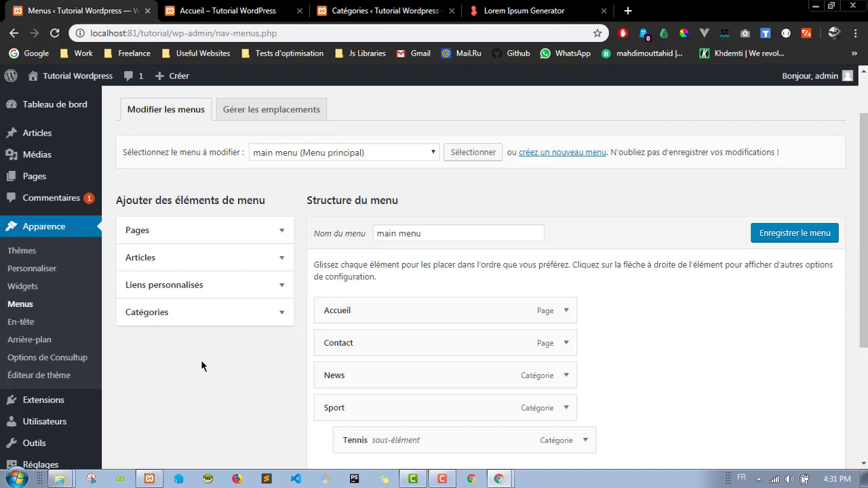
# Step: Open Apparence > Personnaliser in a new tab and switch to the Customizer
pyautogui.rightClick(32, 273)
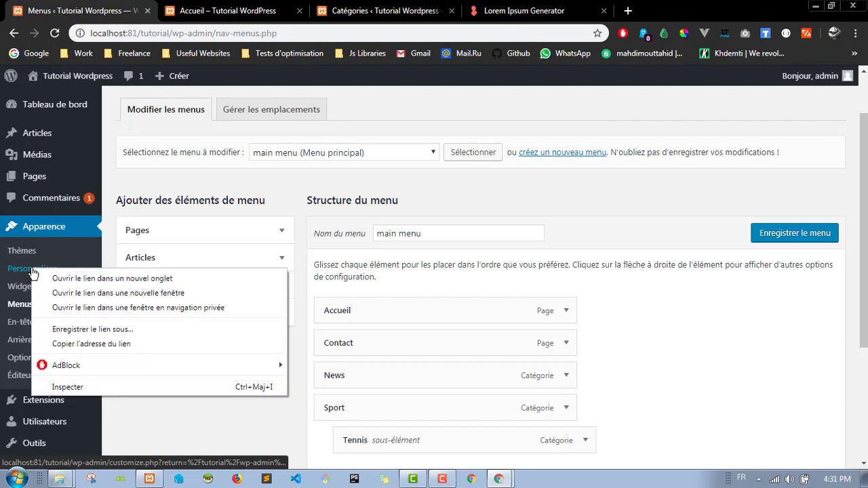
pyautogui.click(88, 279)
pyautogui.click(257, 5)
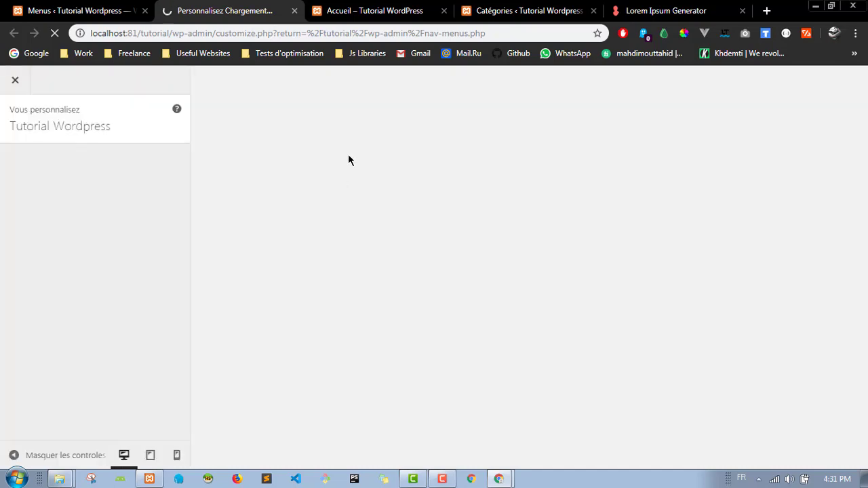
pyautogui.hotkey('ctrl', 'shift', 'Tab')
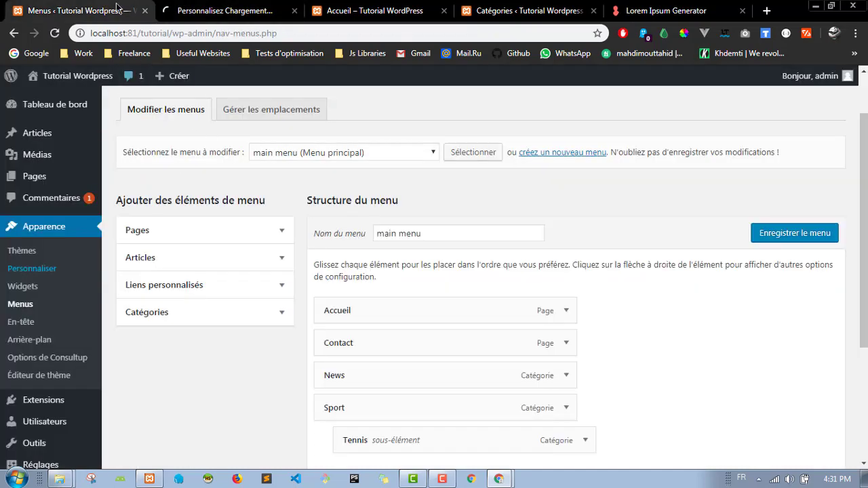
pyautogui.hotkey('ctrl', 'Tab')
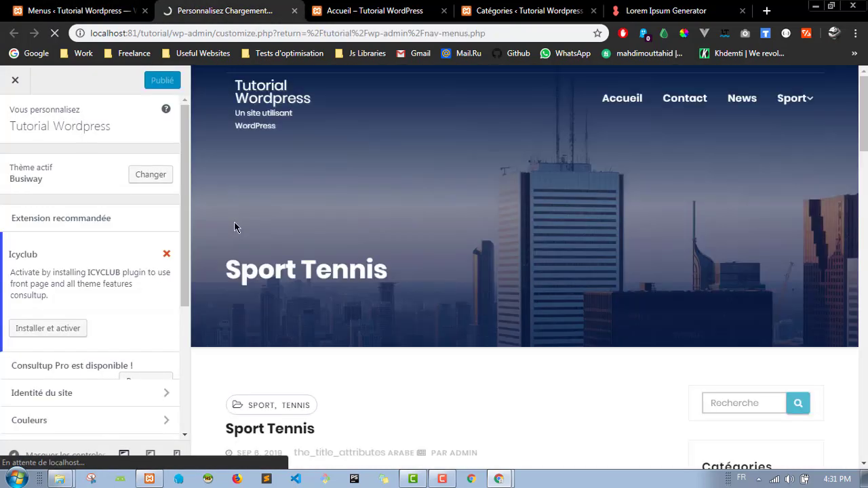
# Step: Scroll through the Customizer's settings sections beside the live preview
pyautogui.scroll(-3, 81, 244)
pyautogui.scroll(3, 99, 302)
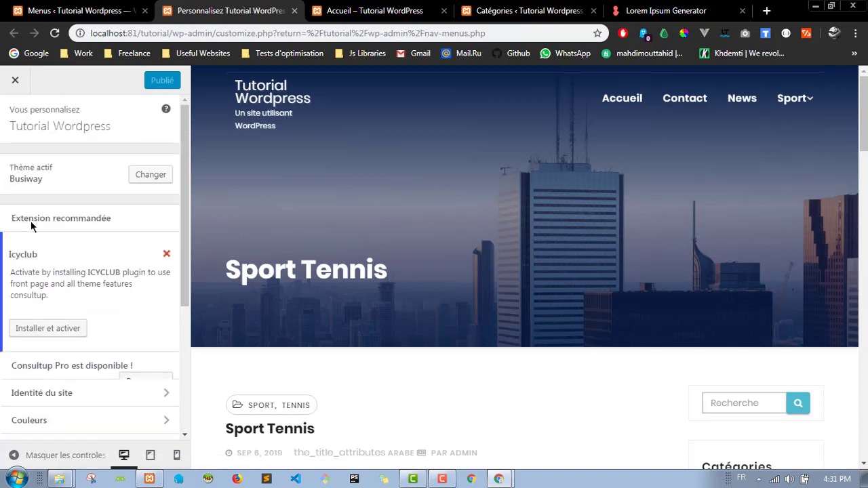
pyautogui.scroll(-3, 108, 271)
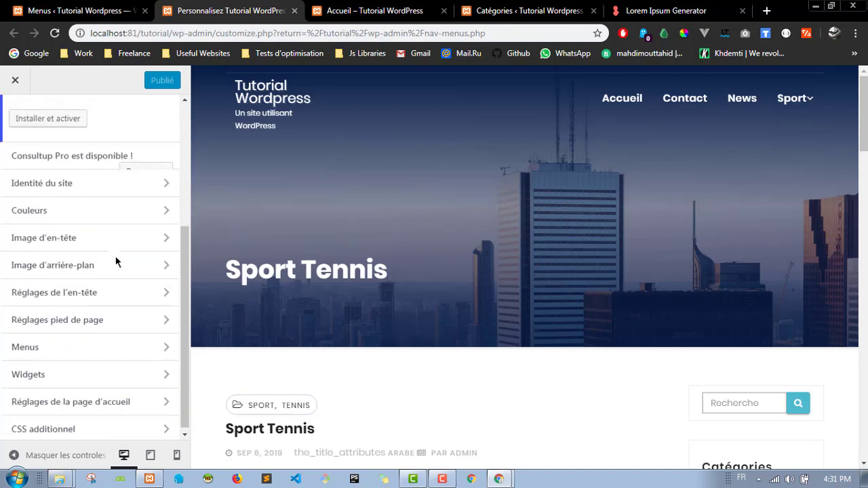
pyautogui.scroll(-5, 514, 282)
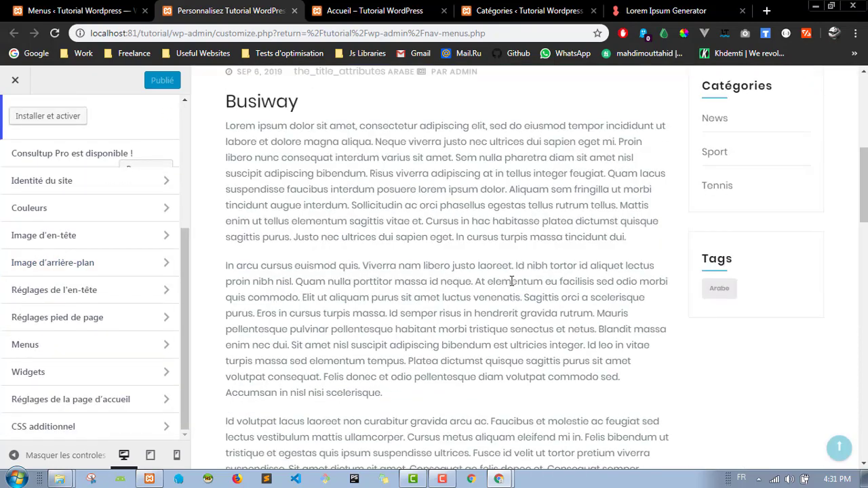
pyautogui.scroll(5, 513, 282)
pyautogui.scroll(3, 101, 284)
pyautogui.scroll(-3, 123, 244)
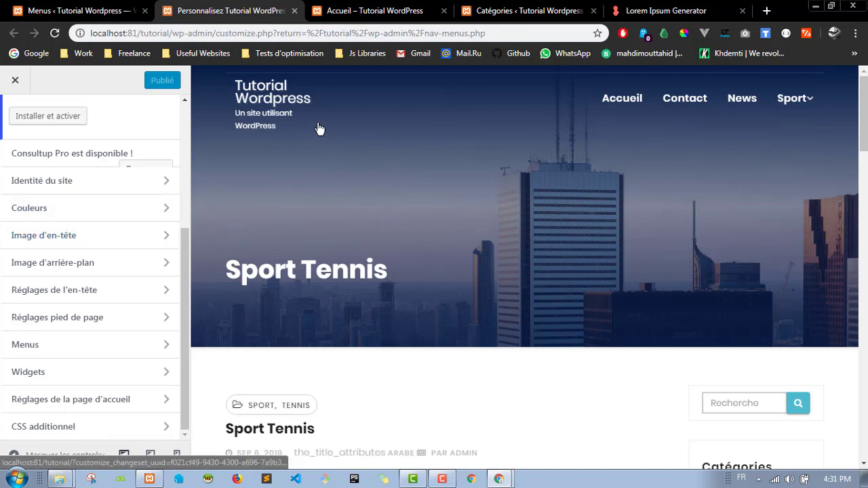
pyautogui.scroll(2, 103, 203)
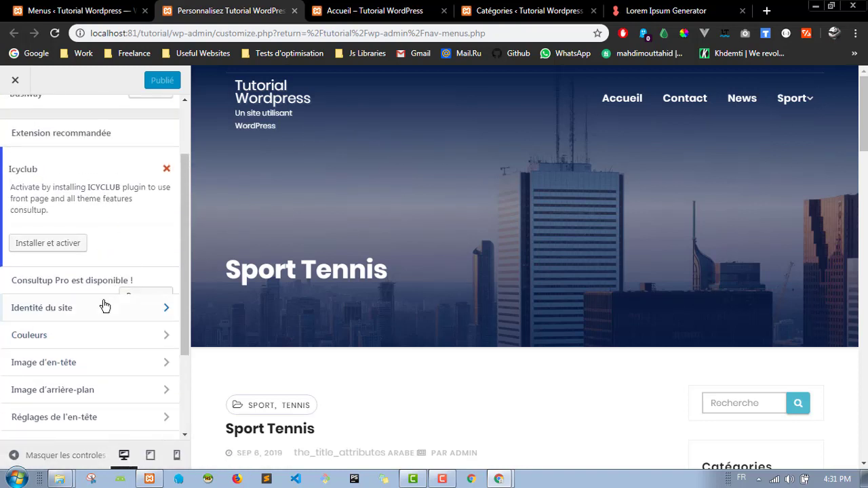
pyautogui.scroll(-1, 95, 305)
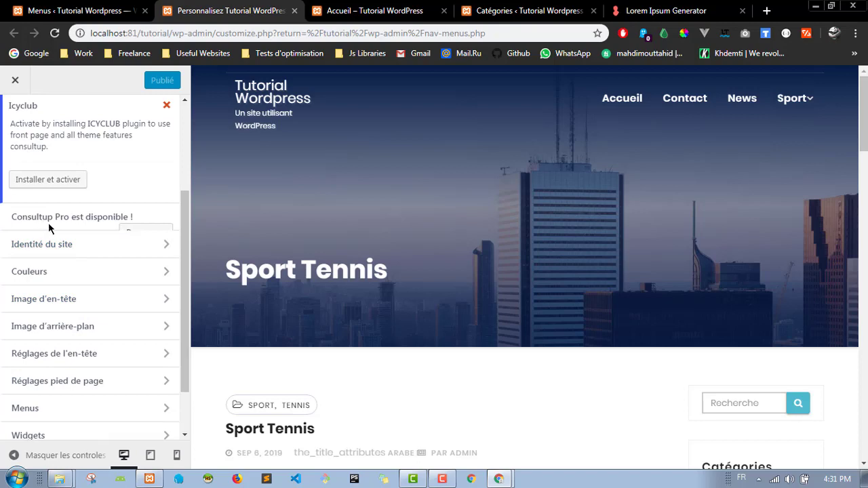
pyautogui.scroll(-1, 61, 244)
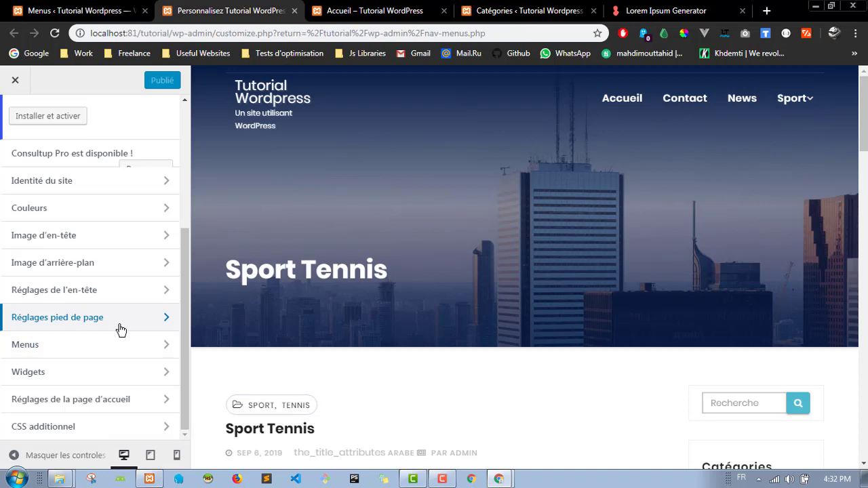
# Step: View the Image d'en-tête settings, then return to the main Customizer list
pyautogui.click(108, 242)
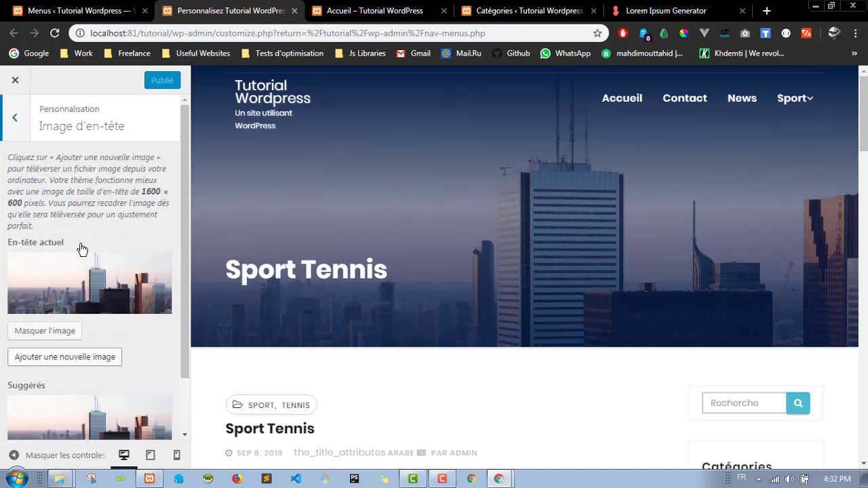
pyautogui.scroll(-1, 184, 240)
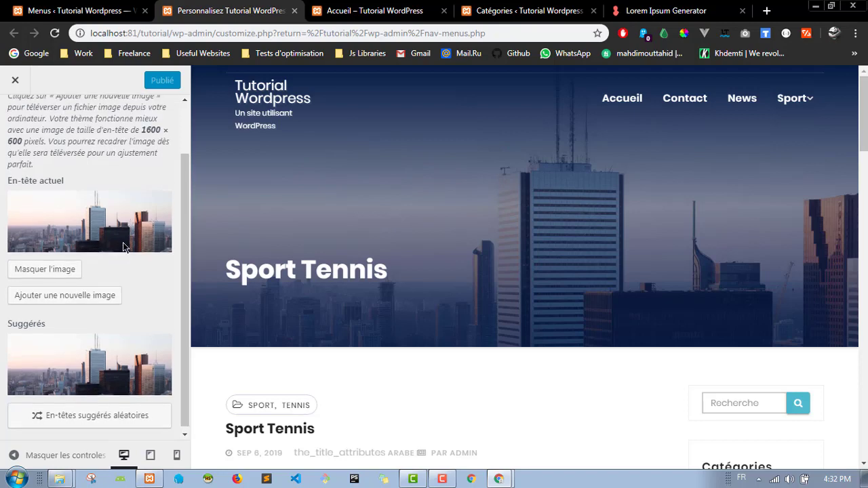
pyautogui.scroll(1, 122, 200)
pyautogui.scroll(-1, 125, 202)
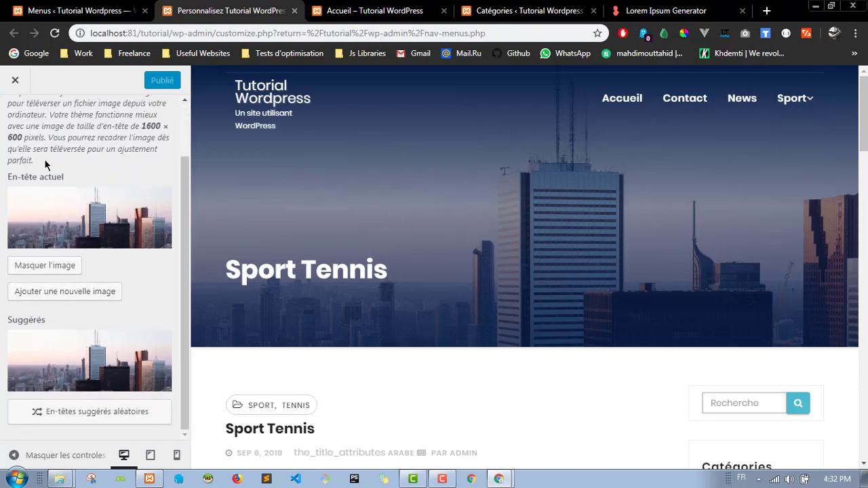
pyautogui.scroll(2, 46, 156)
pyautogui.click(15, 125)
pyautogui.scroll(3, 102, 227)
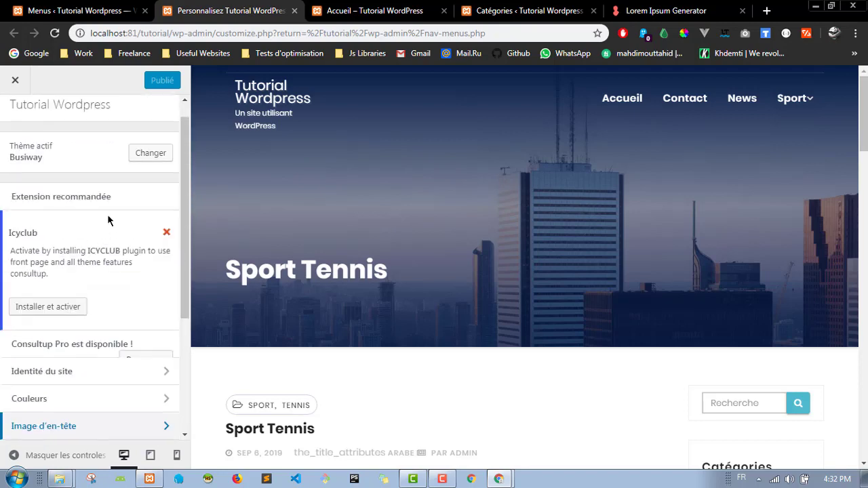
pyautogui.scroll(-3, 108, 221)
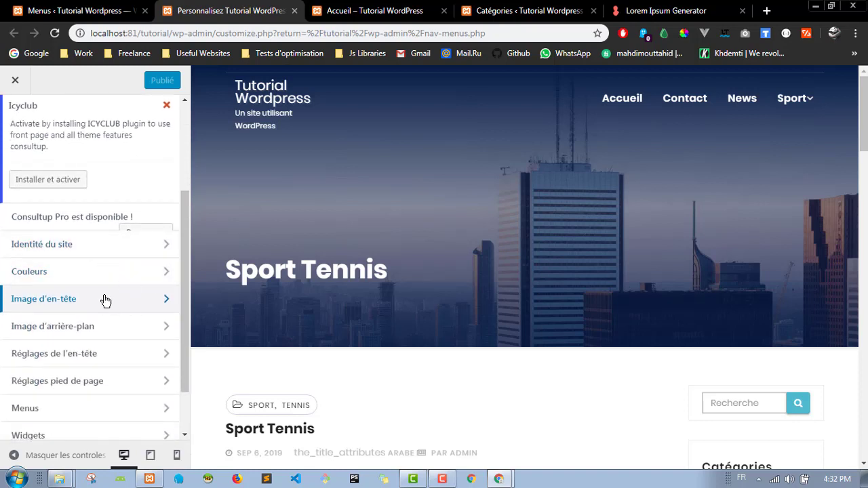
# Step: Open Identité du site and highlight the 'Tutorial Wordpress' title and the tagline
pyautogui.click(102, 252)
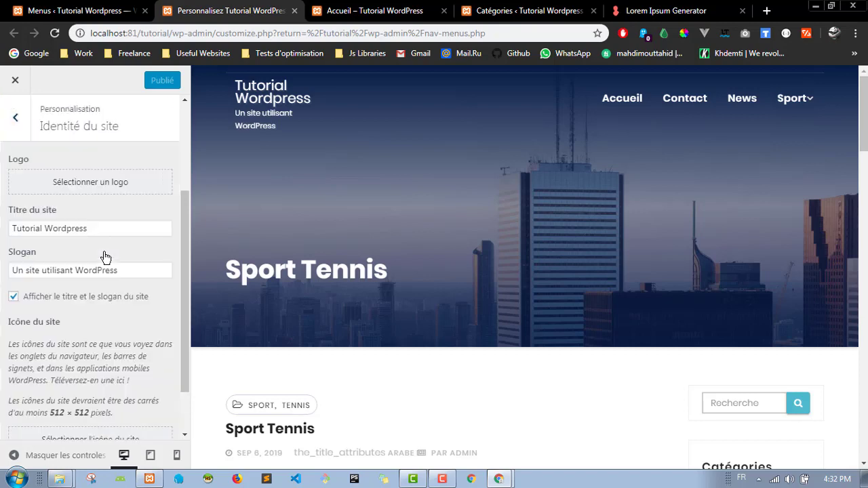
pyautogui.scroll(-1, 78, 170)
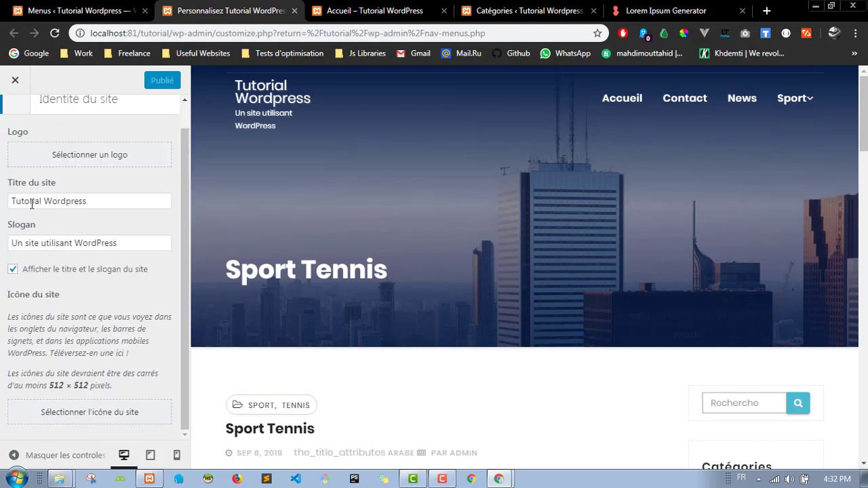
pyautogui.moveTo(9, 201); pyautogui.dragTo(116, 198)
pyautogui.click(154, 244)
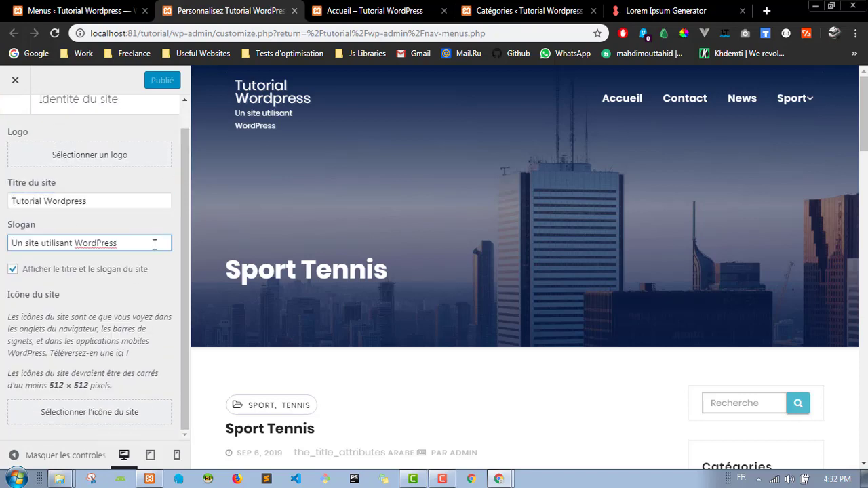
pyautogui.moveTo(118, 243); pyautogui.dragTo(20, 243)
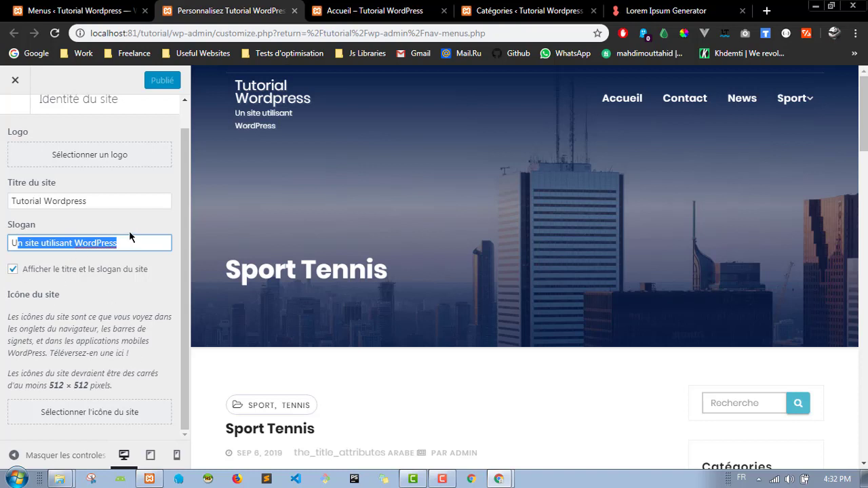
pyautogui.click(104, 287)
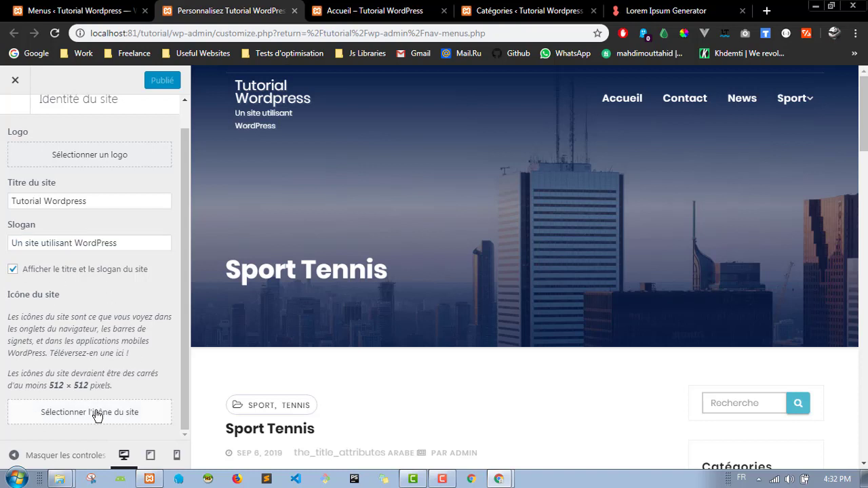
# Step: Point out the Logo and site icon fields, then select the Catégories tab's address
pyautogui.moveTo(8, 299); pyautogui.dragTo(31, 286)
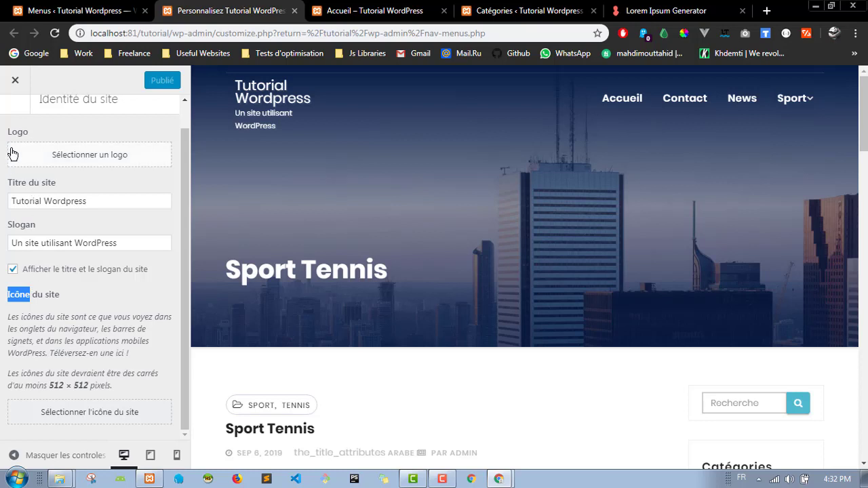
pyautogui.moveTo(6, 132); pyautogui.dragTo(33, 139)
pyautogui.moveTo(13, 293); pyautogui.dragTo(42, 294)
pyautogui.moveTo(7, 131); pyautogui.dragTo(30, 134)
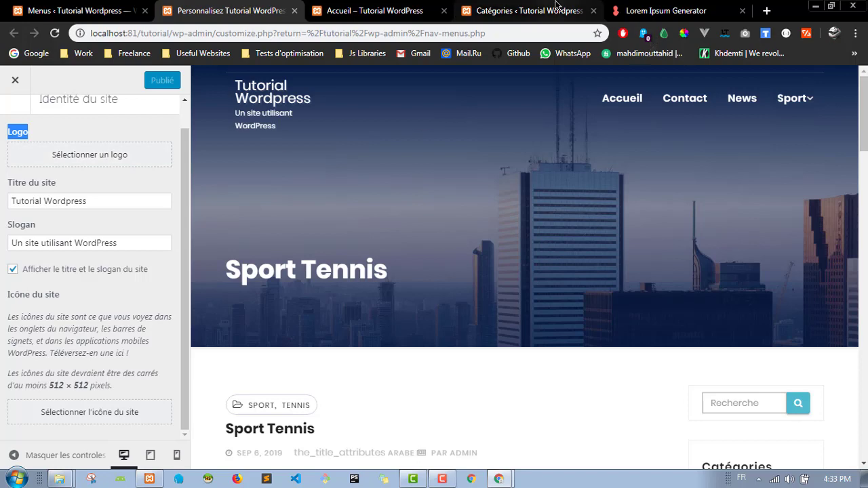
pyautogui.click(516, 11)
pyautogui.click(455, 35)
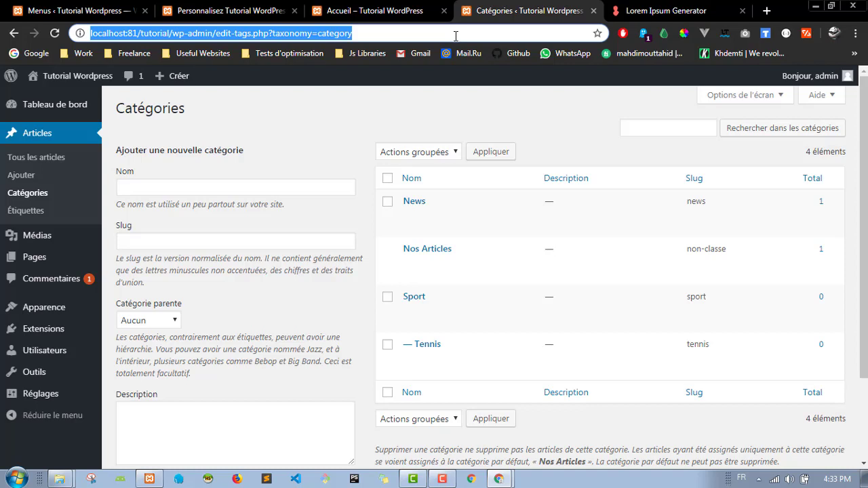
# Step: Search Google Images for 'icon cats' and save the Animal cat icon as cat_animal_-512.png
pyautogui.write('icon ')
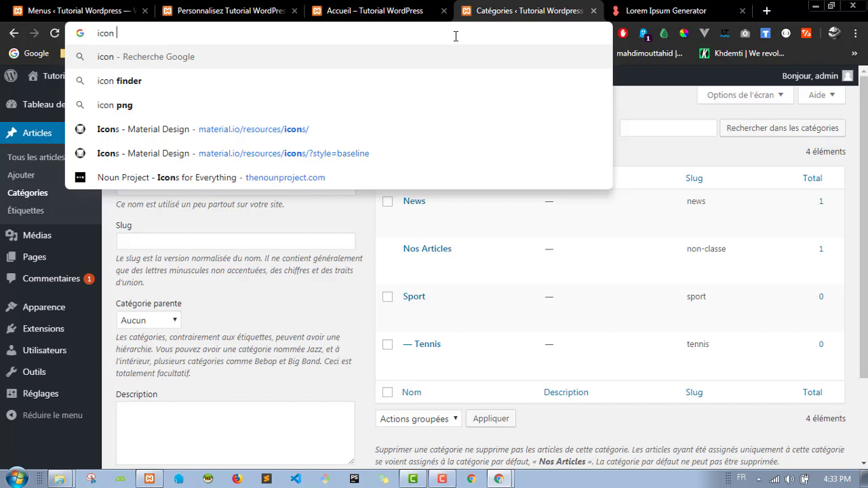
pyautogui.write('cats')
pyautogui.press('Return')
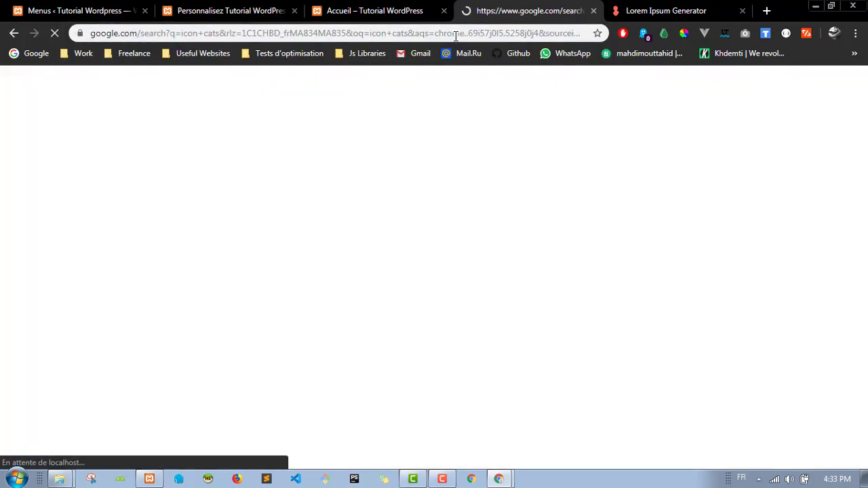
pyautogui.click(177, 131)
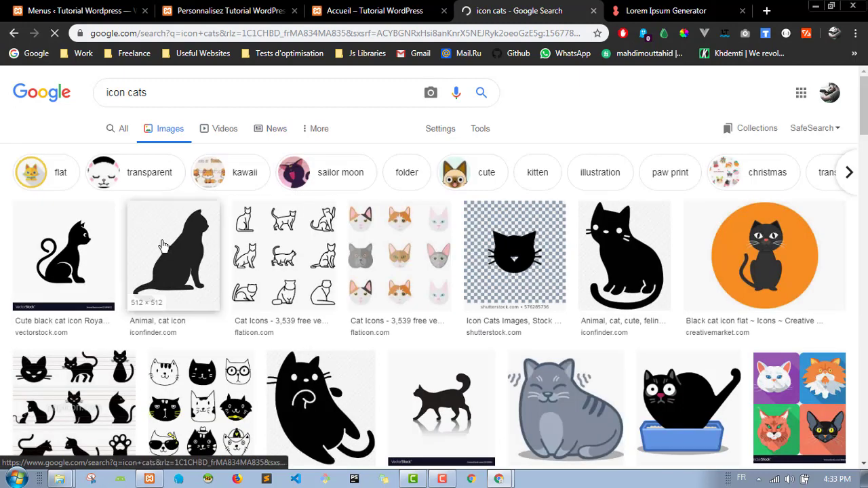
pyautogui.click(171, 245)
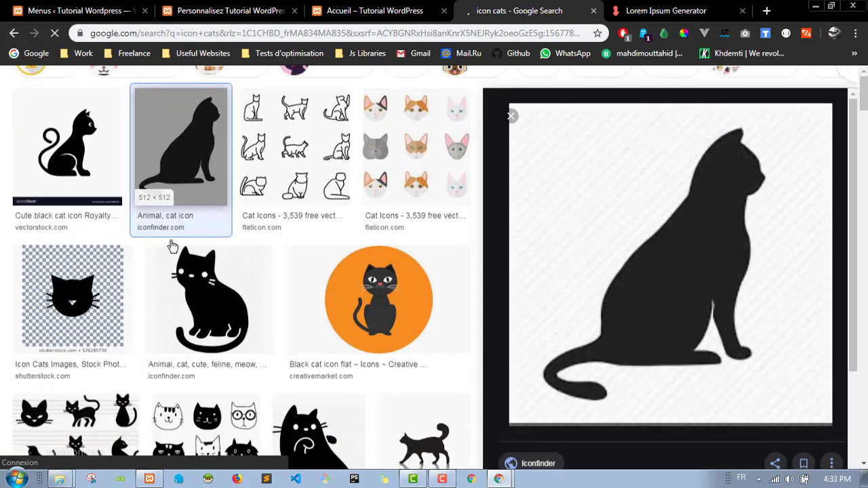
pyautogui.rightClick(653, 178)
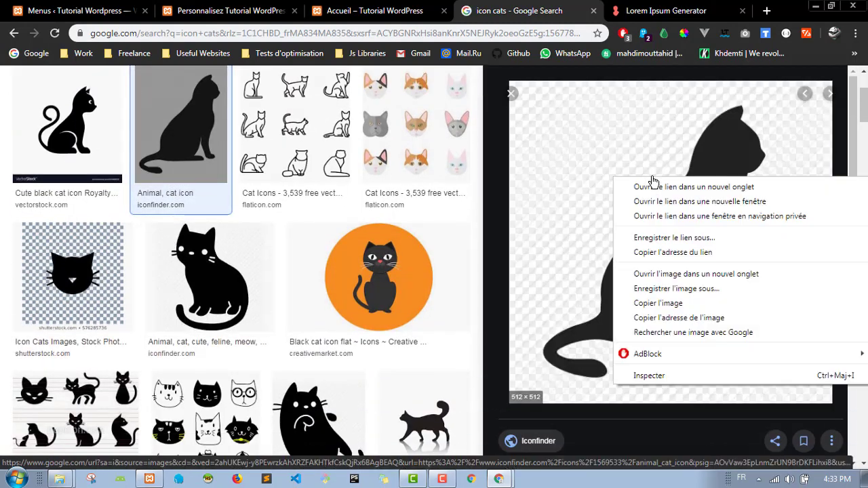
pyautogui.click(678, 288)
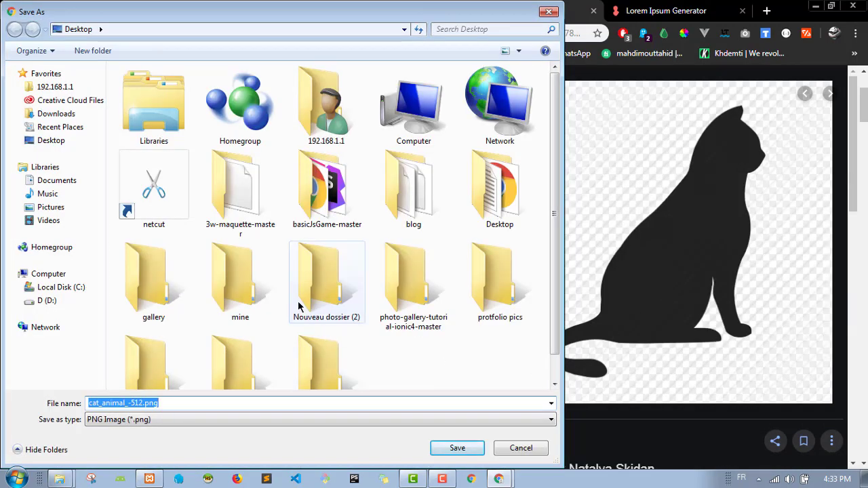
pyautogui.click(457, 447)
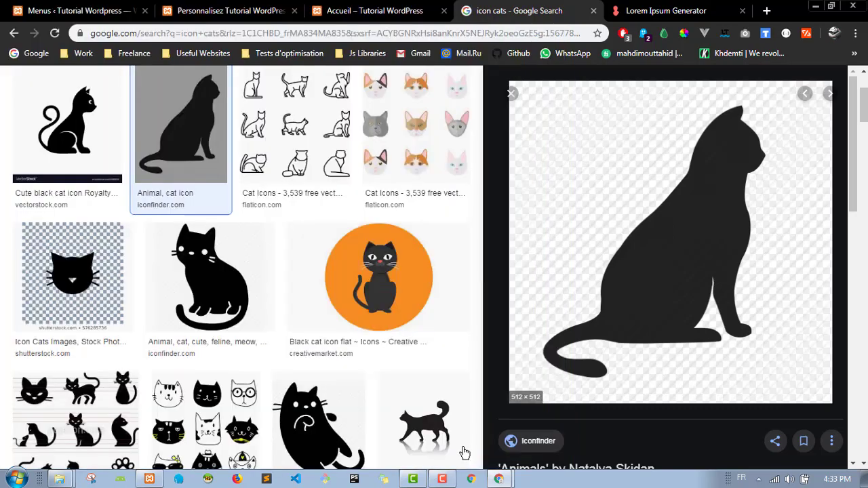
# Step: Preview an orange black-cat icon, glance at the WordPress tabs, then return to the results
pyautogui.click(371, 273)
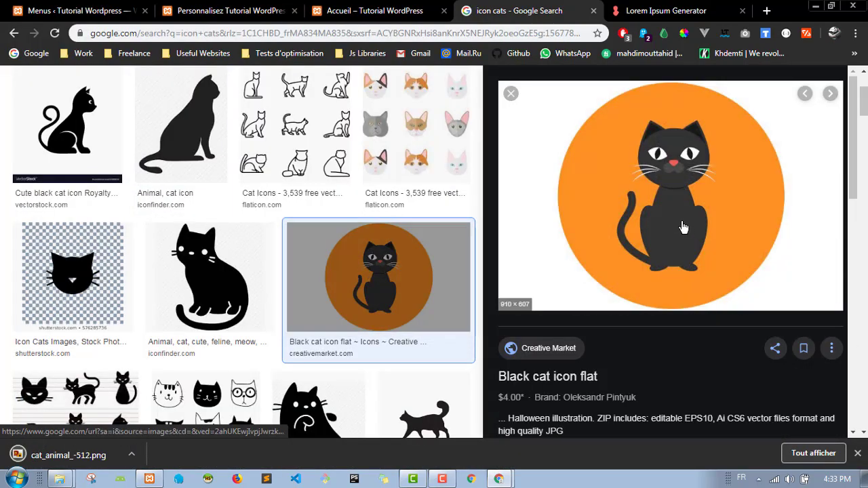
pyautogui.scroll(-3, 243, 275)
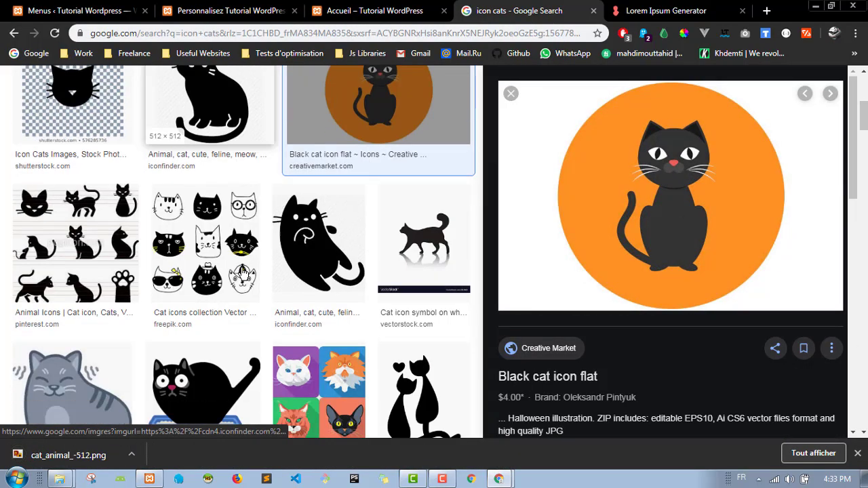
pyautogui.click(102, 10)
pyautogui.click(242, 7)
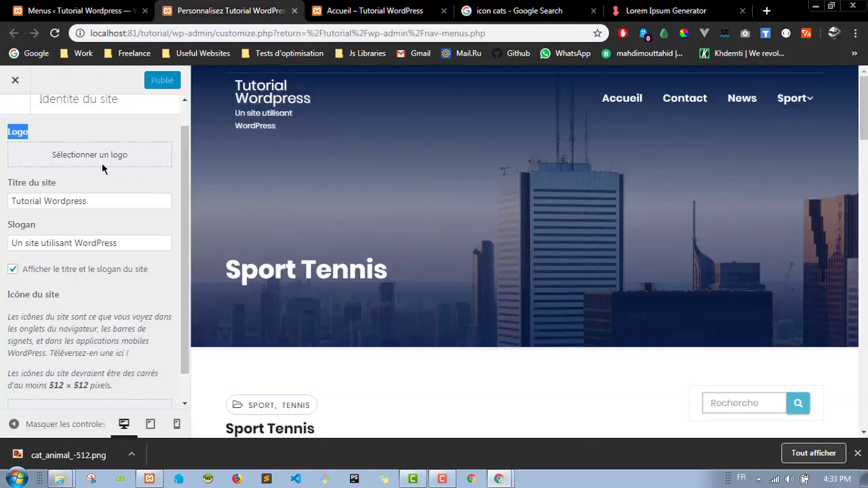
pyautogui.click(91, 185)
pyautogui.click(379, 10)
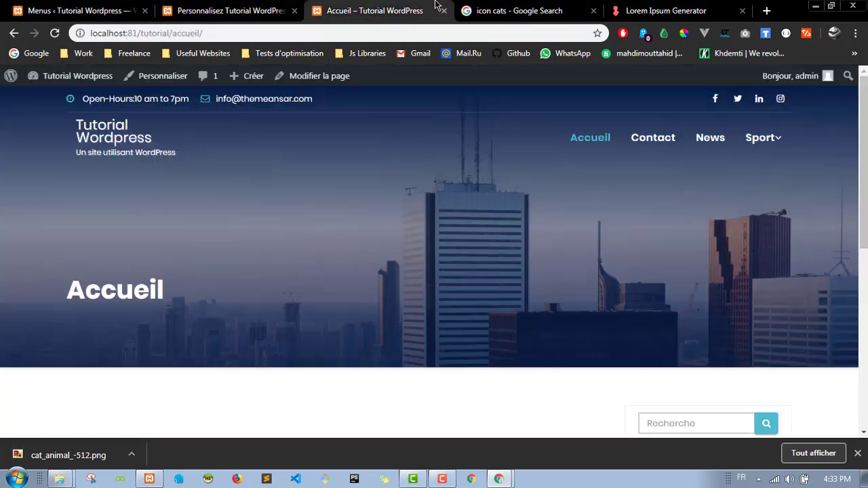
pyautogui.click(556, 8)
# Step: Save the chubby black cat icon as cat11-512.png and return to the Customizer
pyautogui.scroll(-2, 353, 203)
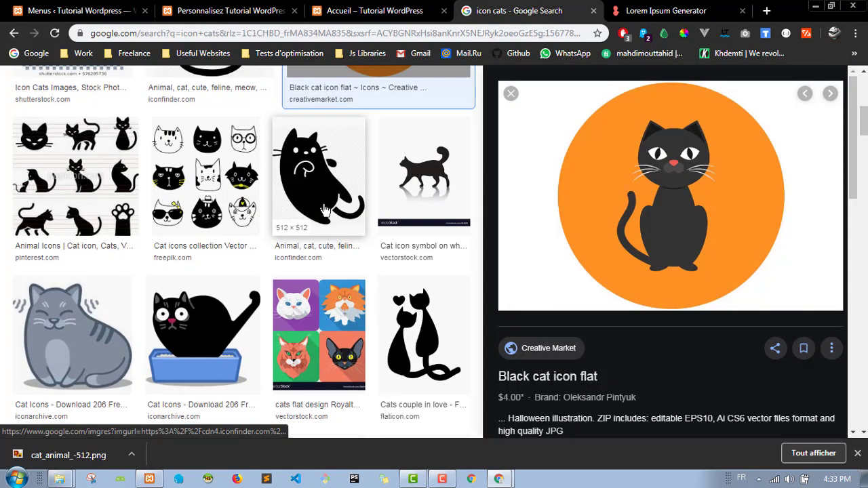
pyautogui.click(322, 149)
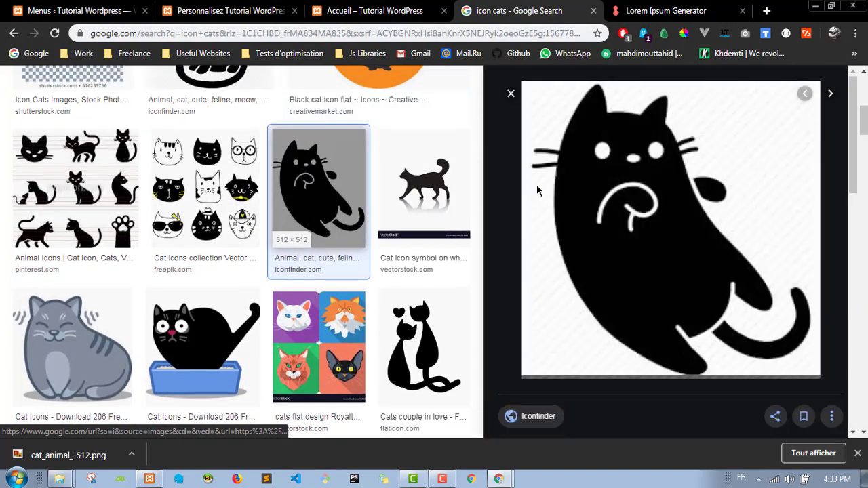
pyautogui.rightClick(632, 189)
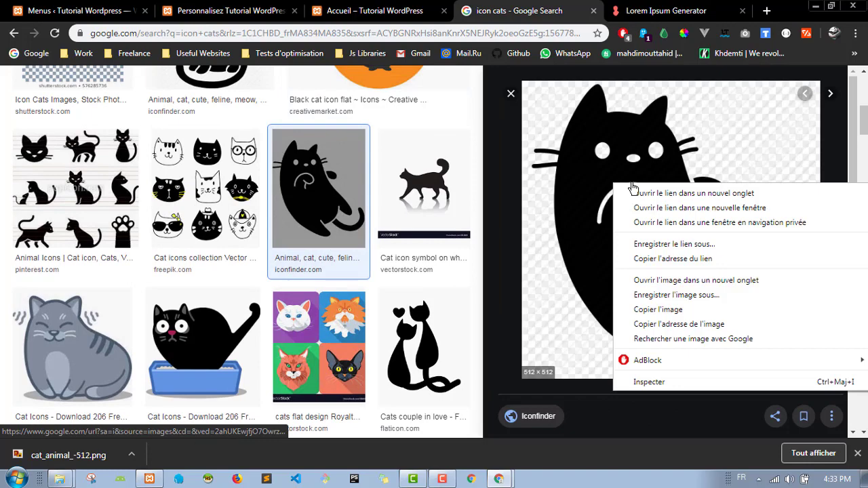
pyautogui.click(666, 296)
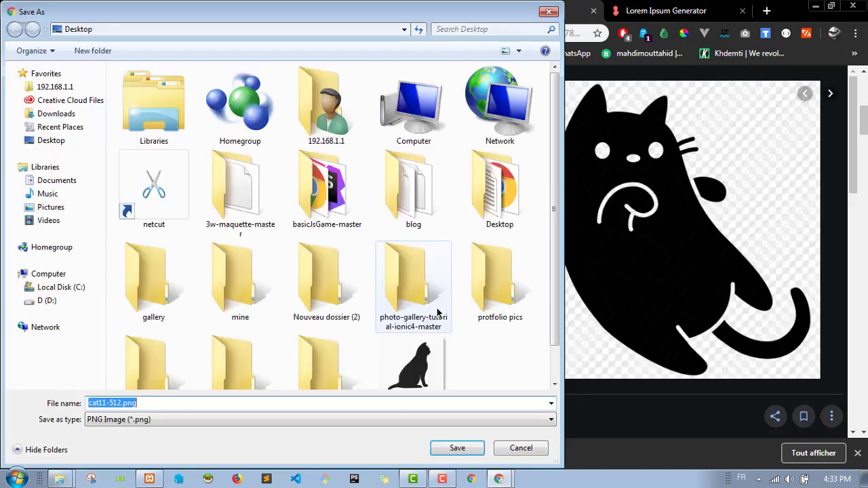
pyautogui.click(455, 449)
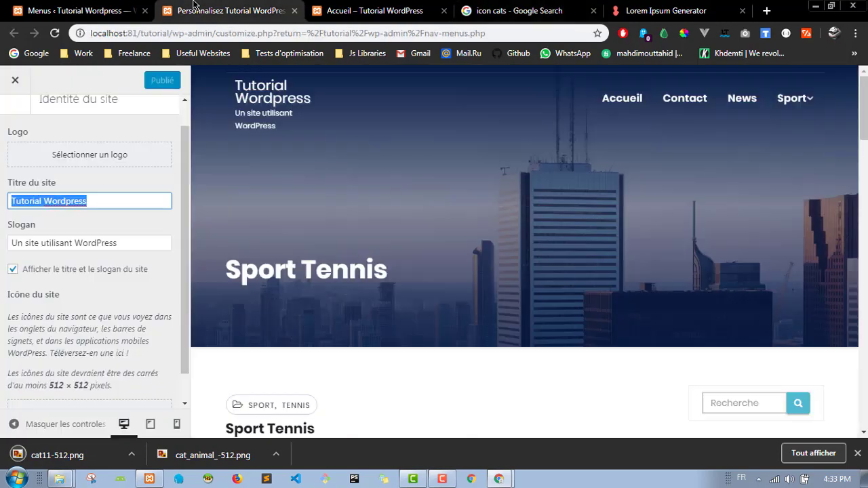
pyautogui.click(203, 10)
# Step: Upload cat11-512.png and cat_animal_-512.png under Sélectionner un logo and pick the sitting cat
pyautogui.click(90, 156)
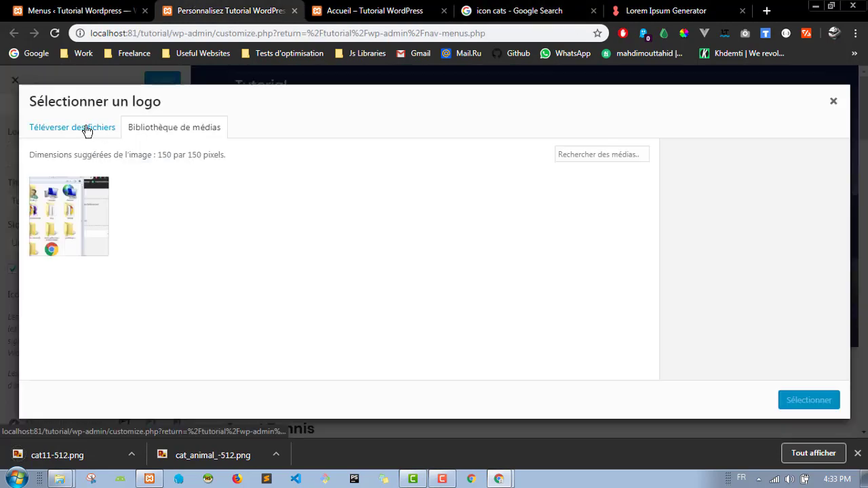
pyautogui.click(95, 131)
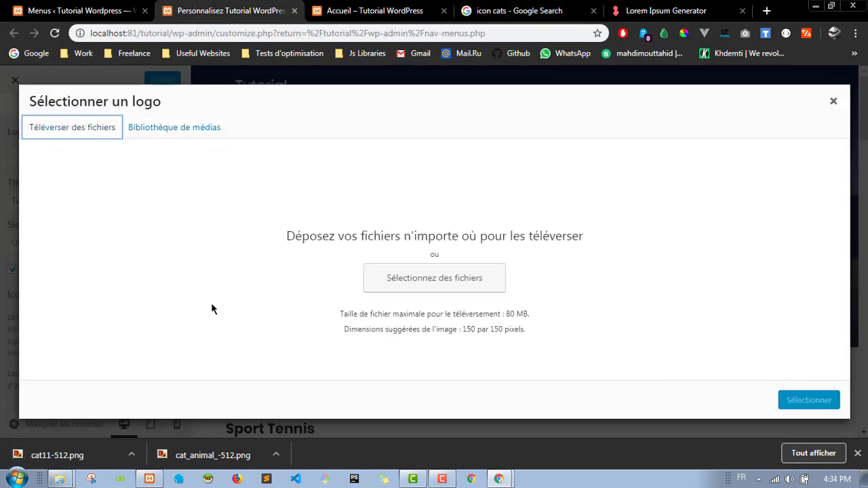
pyautogui.moveTo(107, 460); pyautogui.dragTo(441, 291)
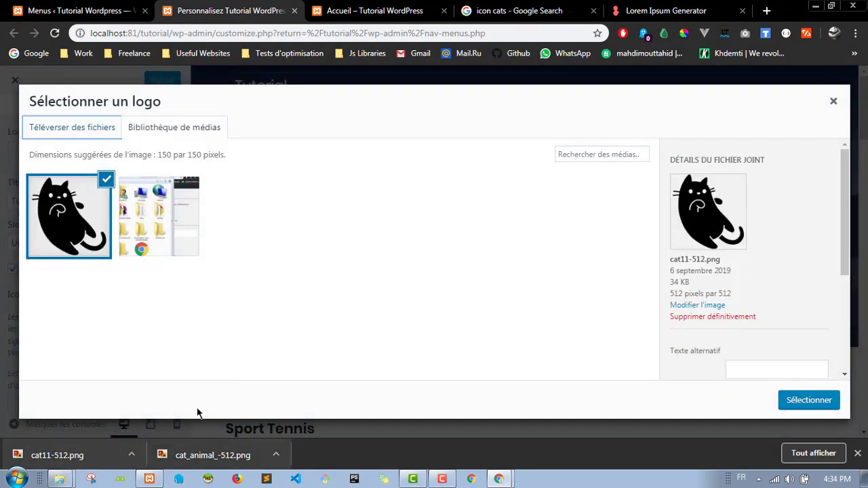
pyautogui.moveTo(321, 254); pyautogui.dragTo(325, 257)
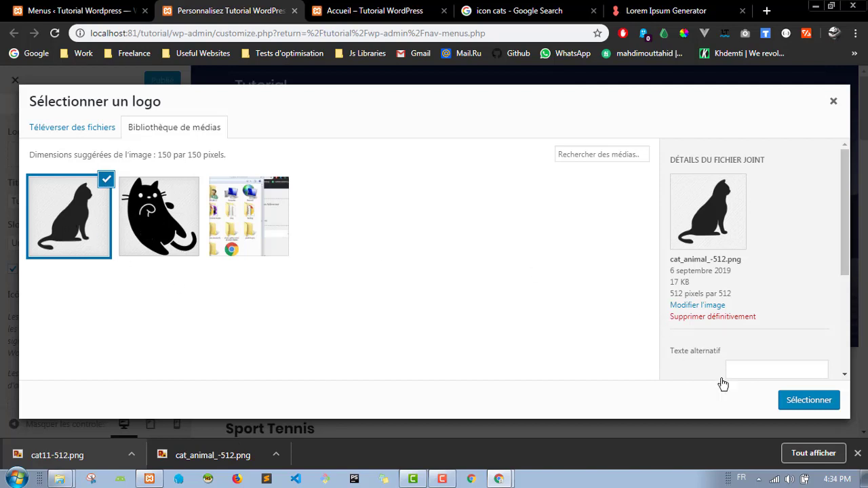
pyautogui.click(812, 404)
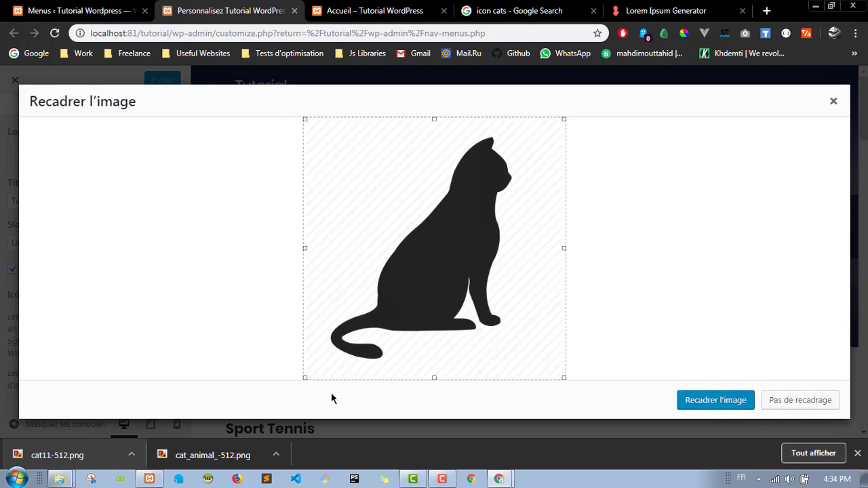
# Step: Tighten the crop square around the seated cat and apply Recadrer l'image for the logo
pyautogui.moveTo(305, 378); pyautogui.dragTo(322, 359)
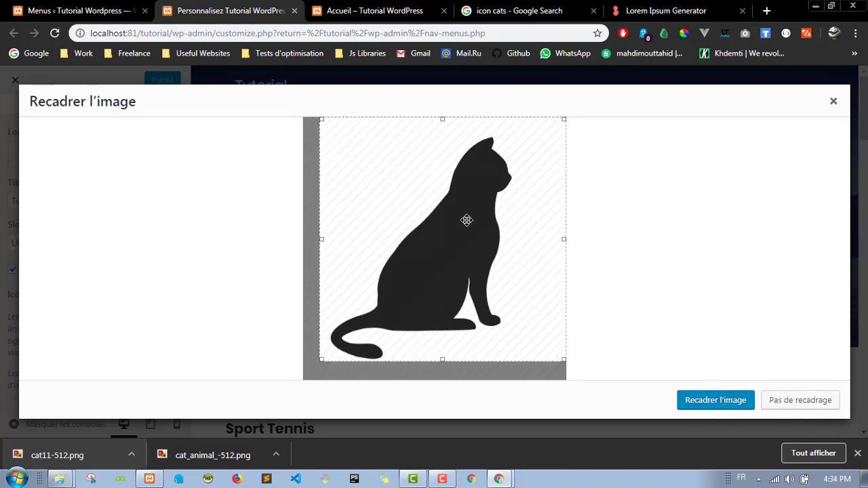
pyautogui.moveTo(467, 220); pyautogui.dragTo(456, 230)
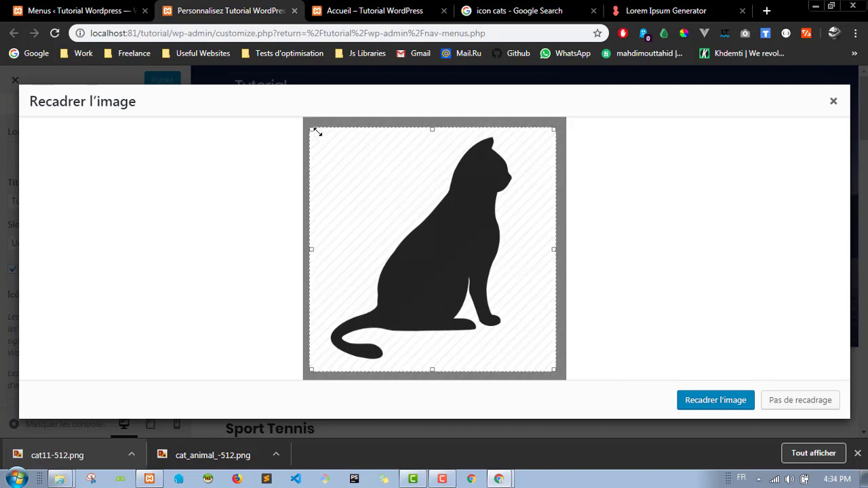
pyautogui.moveTo(317, 132); pyautogui.dragTo(352, 150)
pyautogui.moveTo(419, 215); pyautogui.dragTo(411, 203)
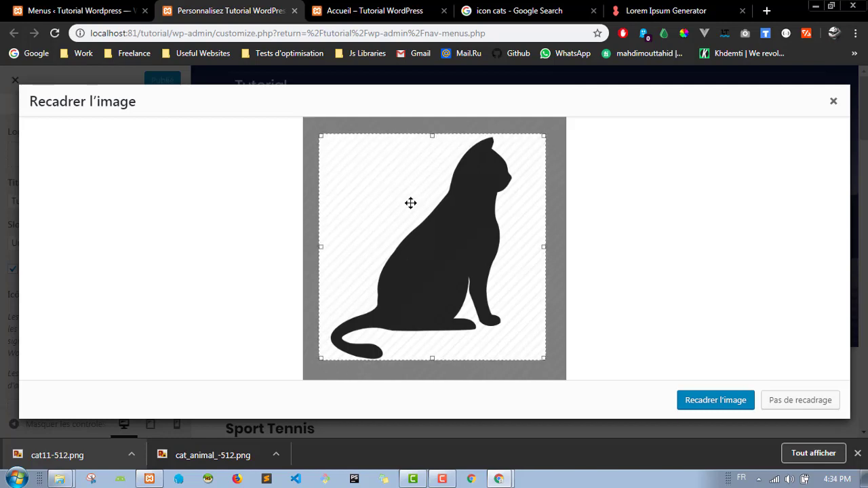
pyautogui.moveTo(320, 247); pyautogui.dragTo(329, 245)
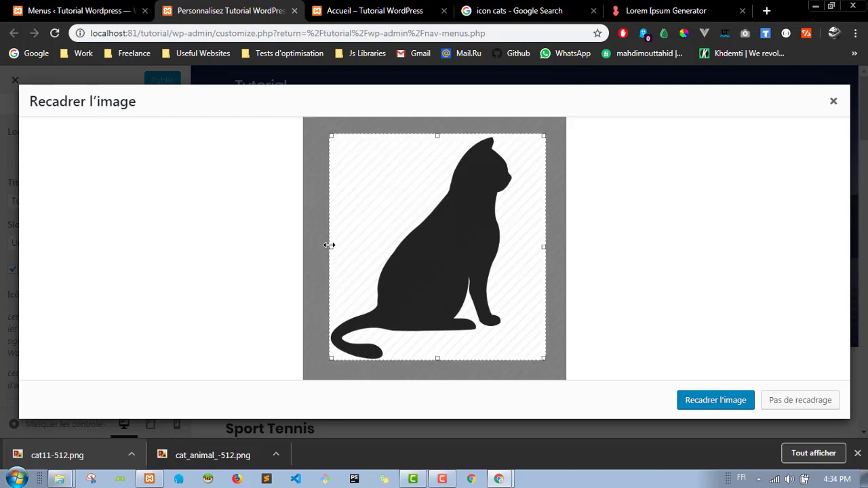
pyautogui.moveTo(539, 249); pyautogui.dragTo(514, 249)
pyautogui.click(746, 407)
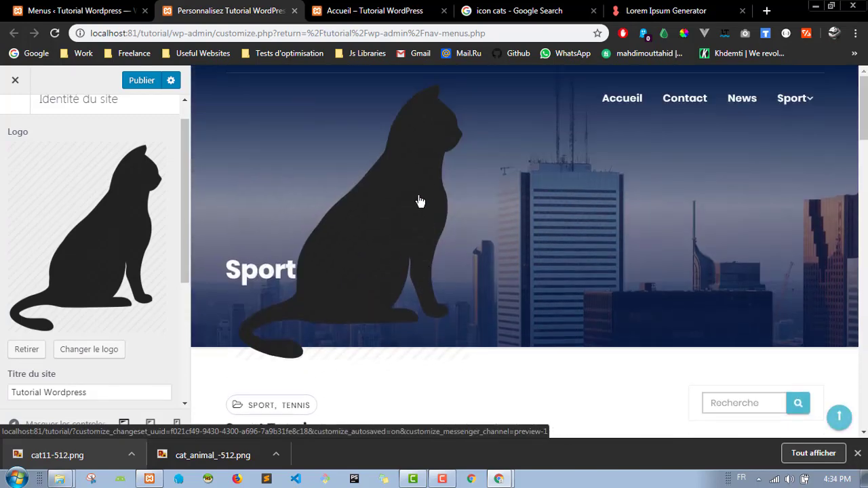
pyautogui.scroll(-3, 120, 235)
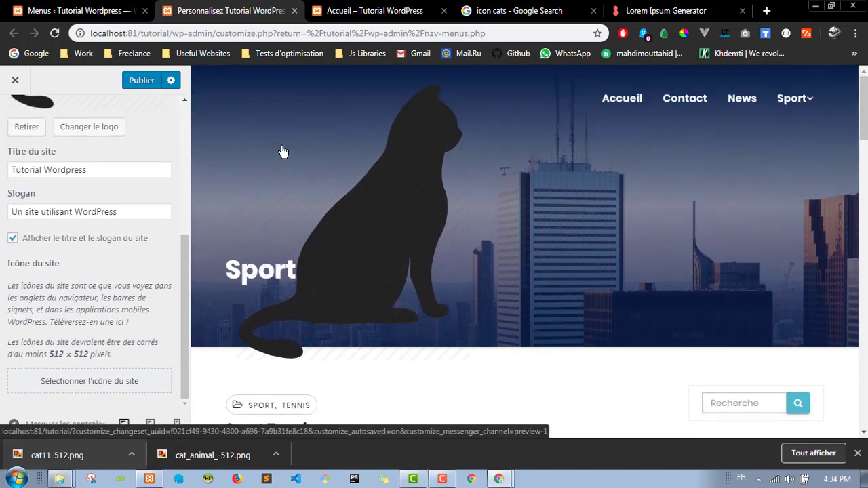
pyautogui.scroll(4, 118, 196)
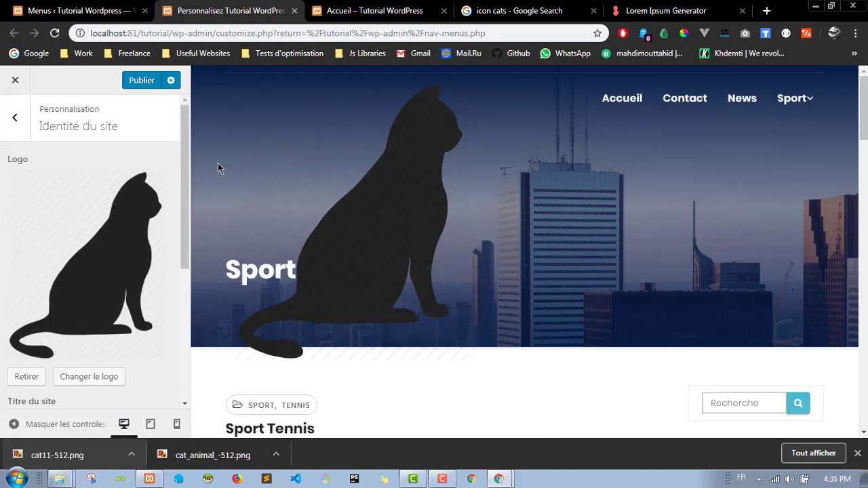
pyautogui.scroll(-2, 102, 229)
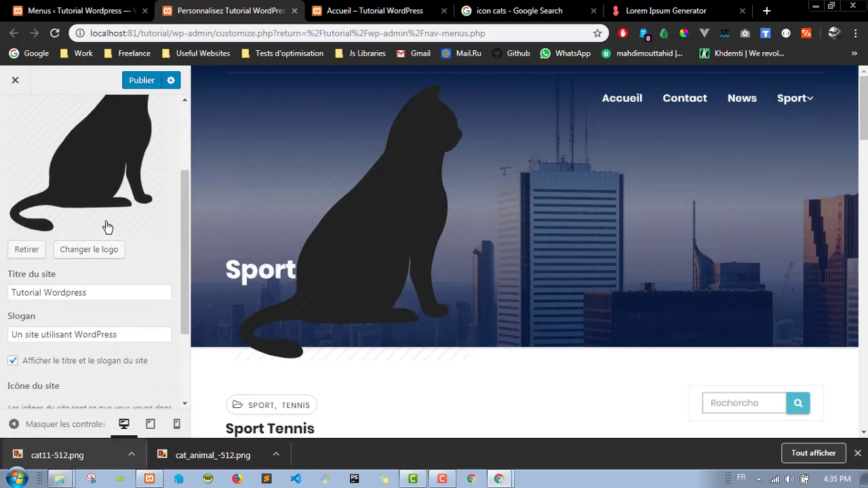
# Step: Remove the cat logo so the header shows the site title again
pyautogui.click(37, 250)
pyautogui.scroll(1, 88, 220)
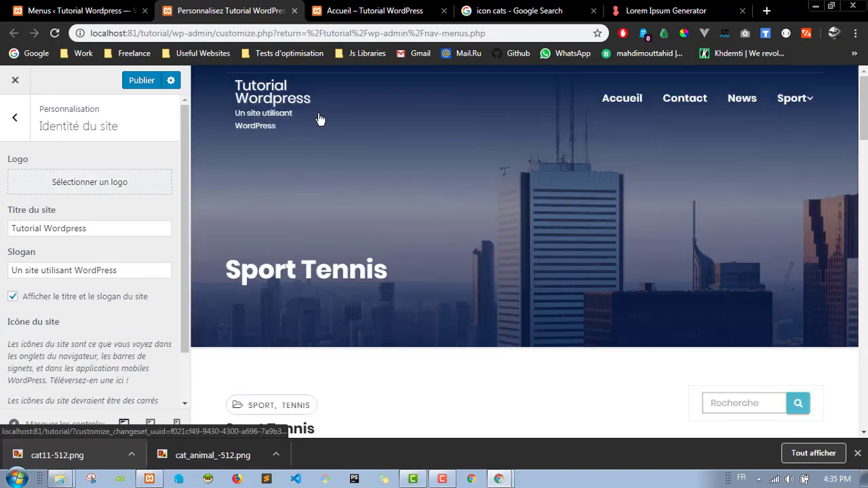
pyautogui.scroll(-1, 126, 219)
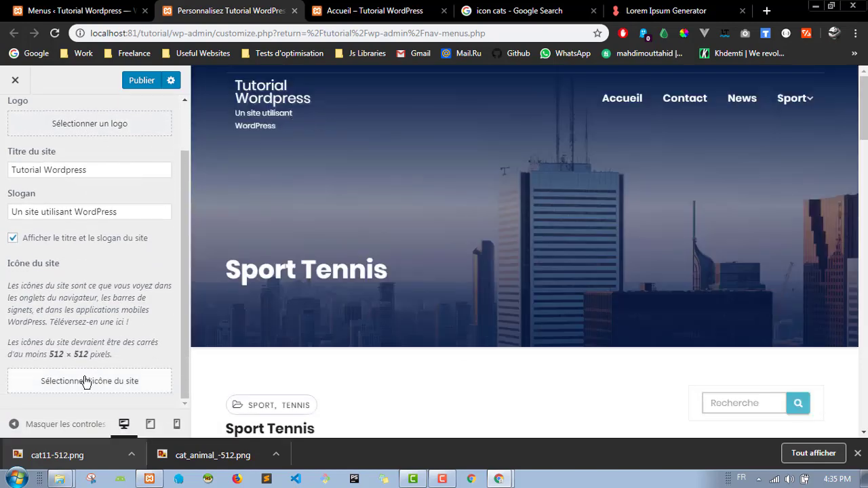
# Step: Set cat11-512.png as the site icon
pyautogui.click(85, 382)
pyautogui.click(161, 215)
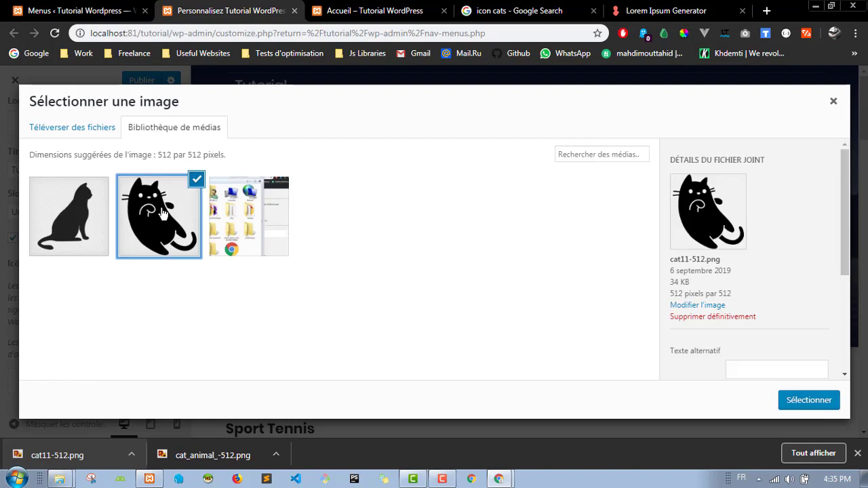
pyautogui.click(807, 402)
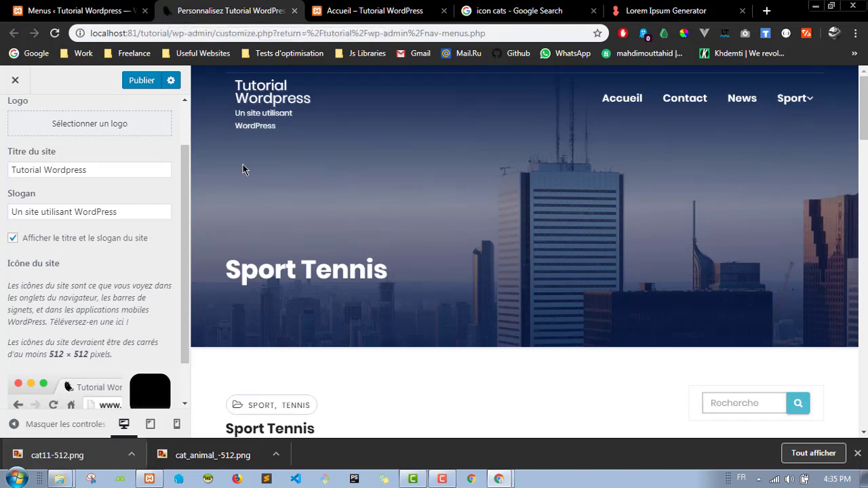
# Step: Preview the Shutterstock cat head icon among the 'icon cats' image results
pyautogui.click(519, 11)
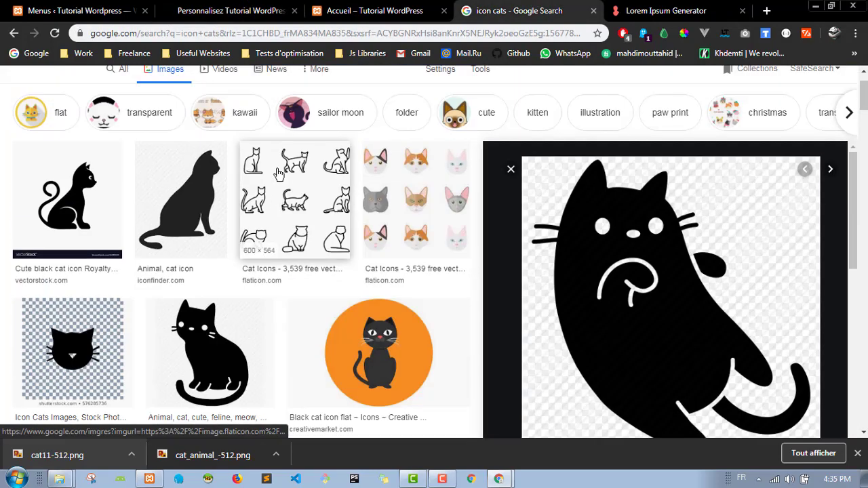
pyautogui.click(72, 343)
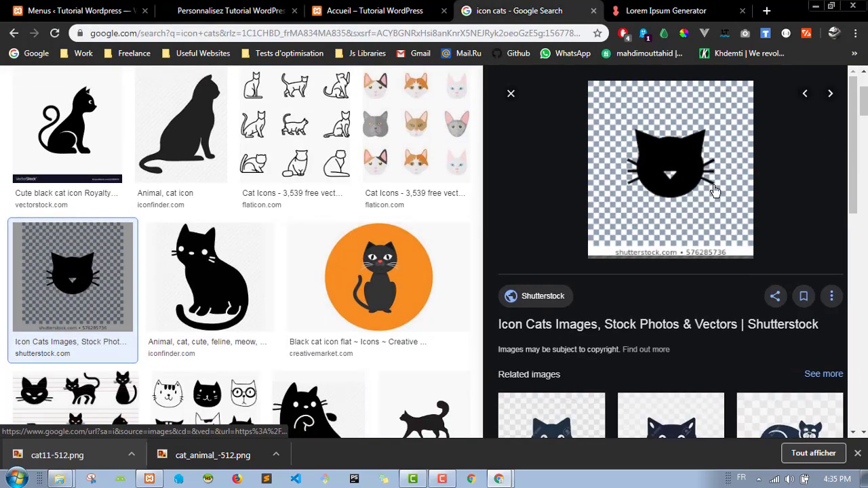
pyautogui.scroll(-3, 671, 155)
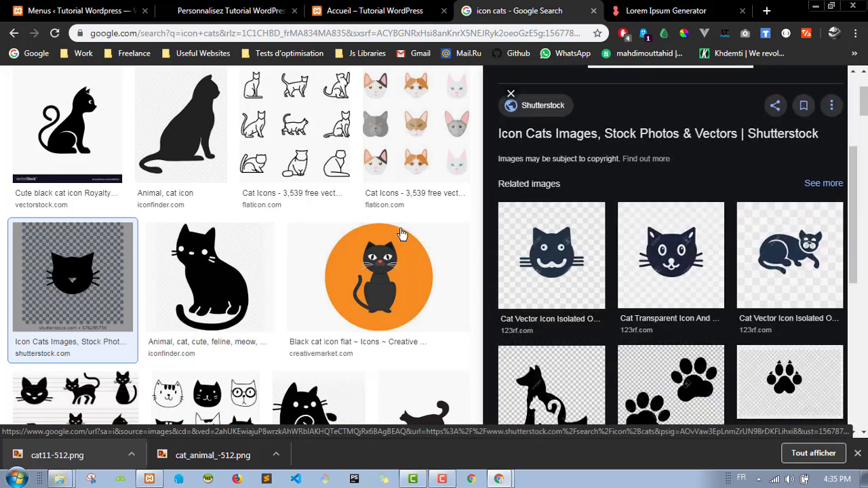
pyautogui.scroll(-5, 357, 232)
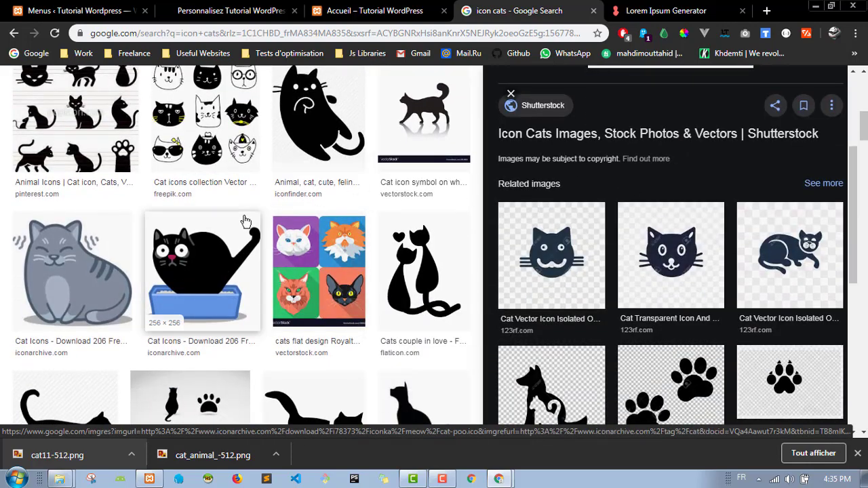
pyautogui.scroll(6, 356, 223)
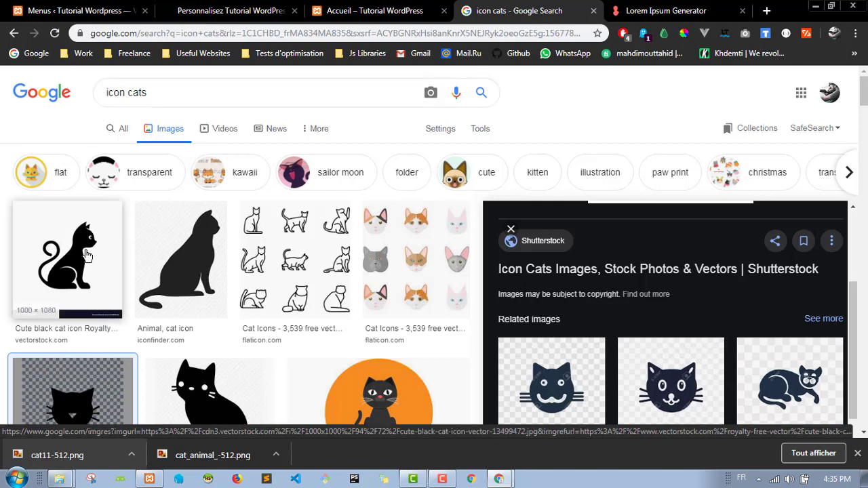
# Step: Filter the results to flat icons and preview the yellow, black-on-orange and grey cat icons
pyautogui.click(54, 171)
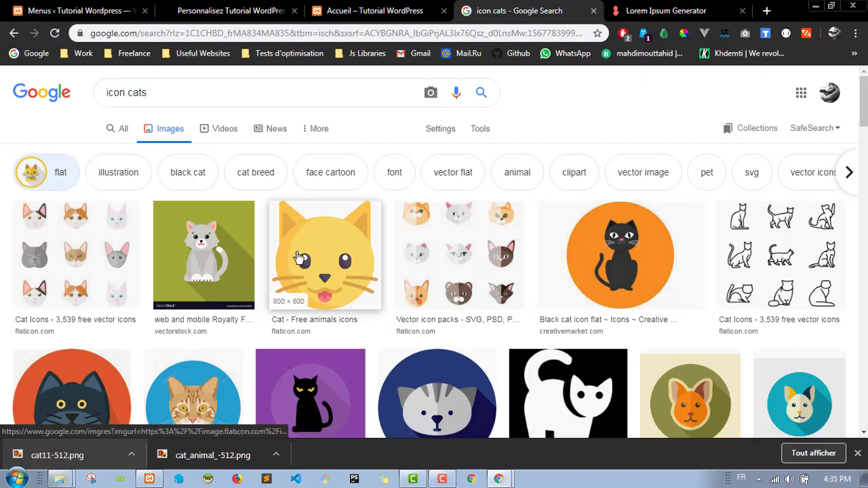
pyautogui.click(298, 256)
pyautogui.rightClick(634, 193)
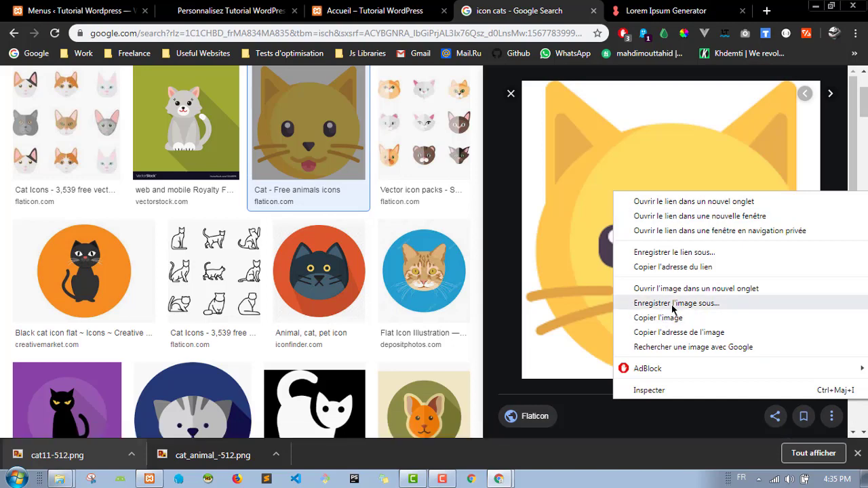
pyautogui.click(115, 268)
pyautogui.click(115, 268)
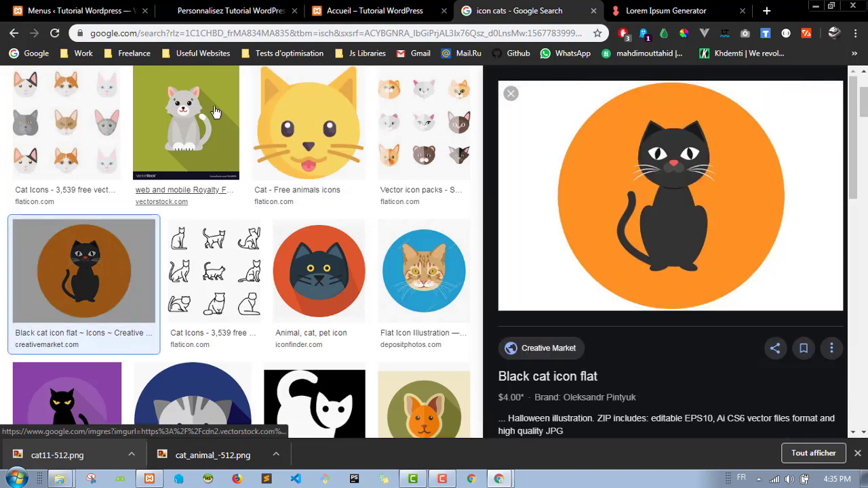
pyautogui.click(183, 122)
# Step: Set the fat black cat image as the site logo without cropping it
pyautogui.click(81, 10)
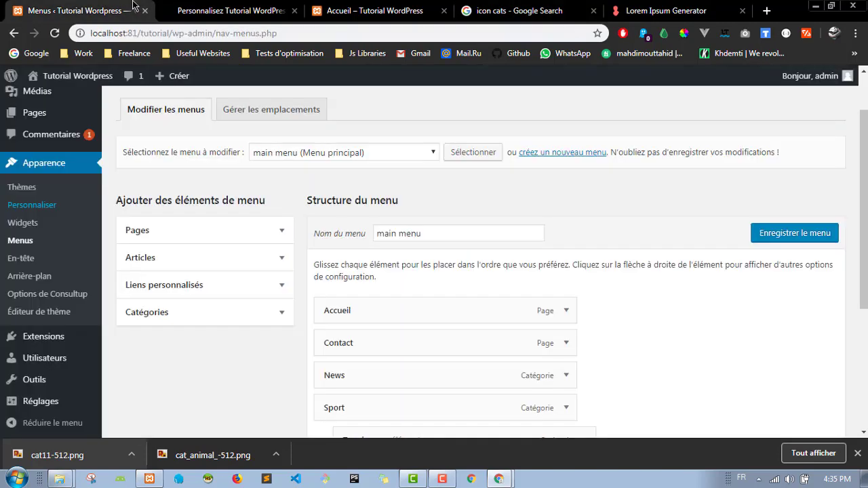
pyautogui.click(229, 10)
pyautogui.click(86, 131)
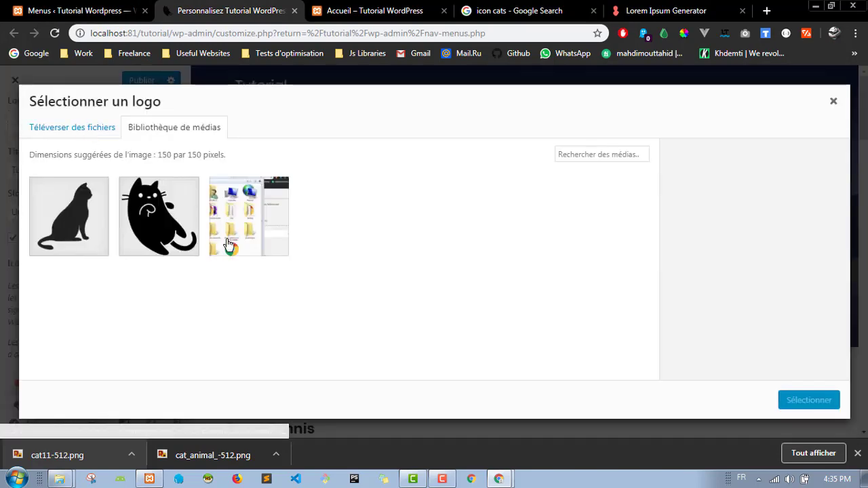
pyautogui.click(811, 401)
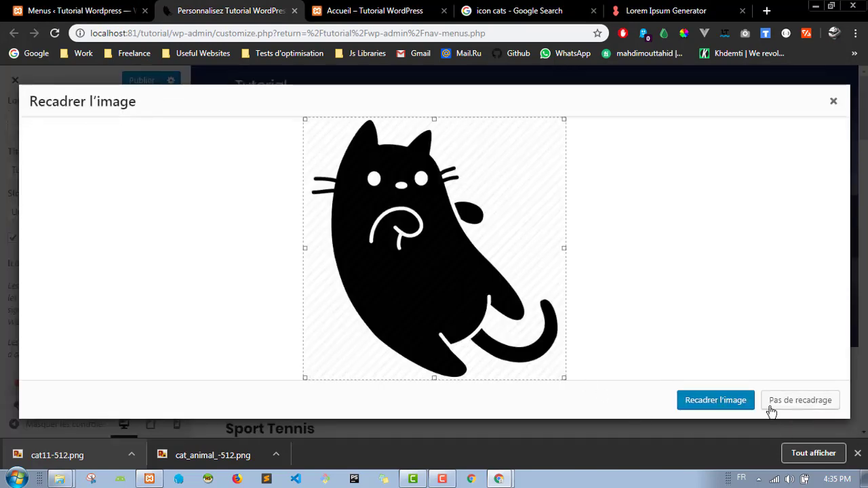
pyautogui.click(787, 404)
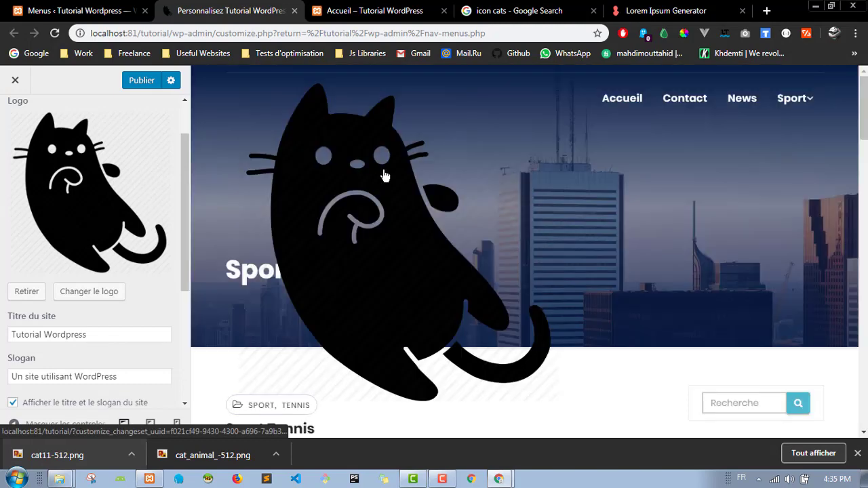
pyautogui.scroll(1, 148, 192)
pyautogui.scroll(1, 148, 192)
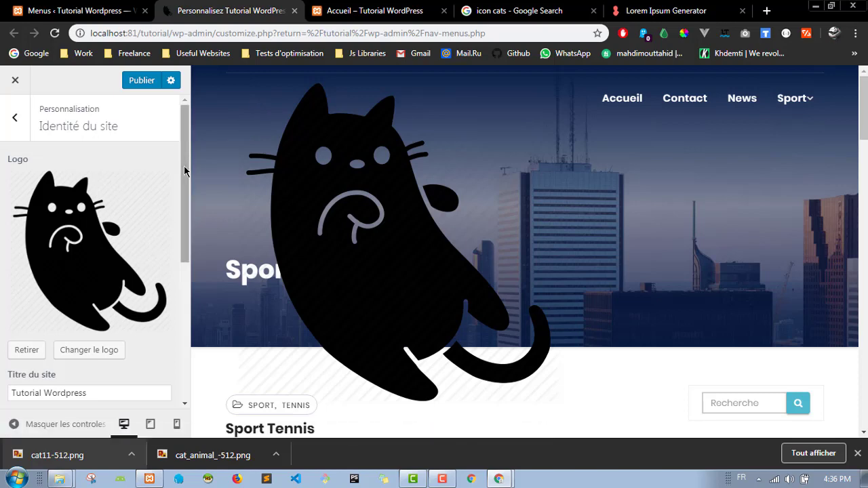
pyautogui.moveTo(183, 166); pyautogui.dragTo(199, 318)
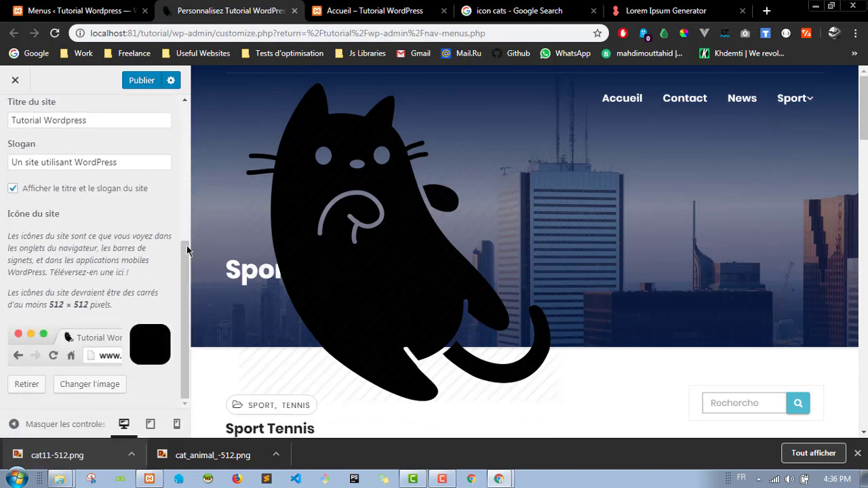
pyautogui.scroll(1, 135, 244)
pyautogui.scroll(3, 136, 239)
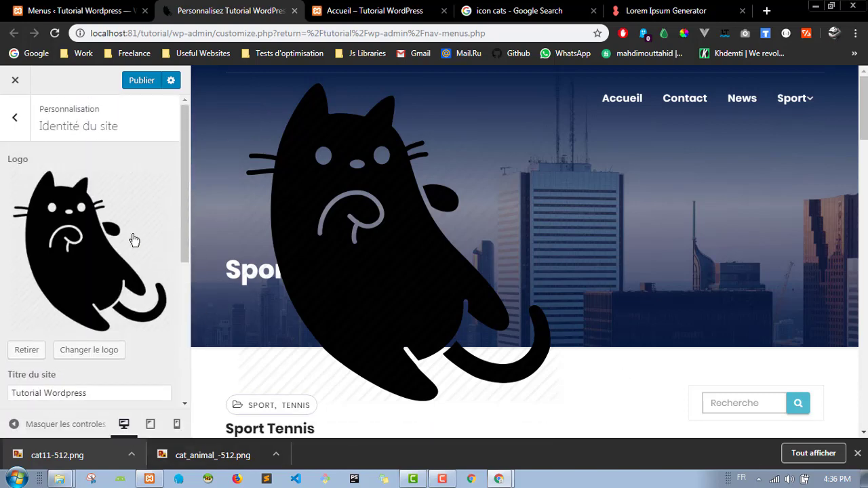
# Step: Remove the cat logo so the header shows the 'Tutorial Wordpress' title and slogan
pyautogui.click(27, 349)
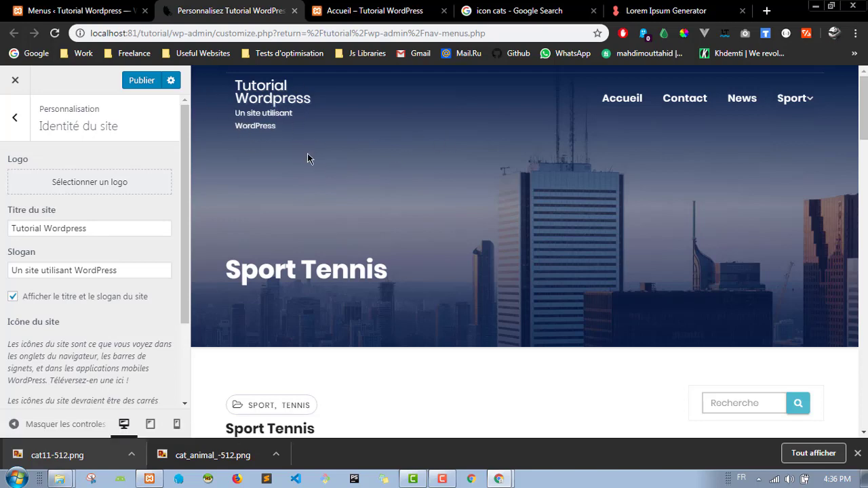
pyautogui.scroll(-3, 175, 203)
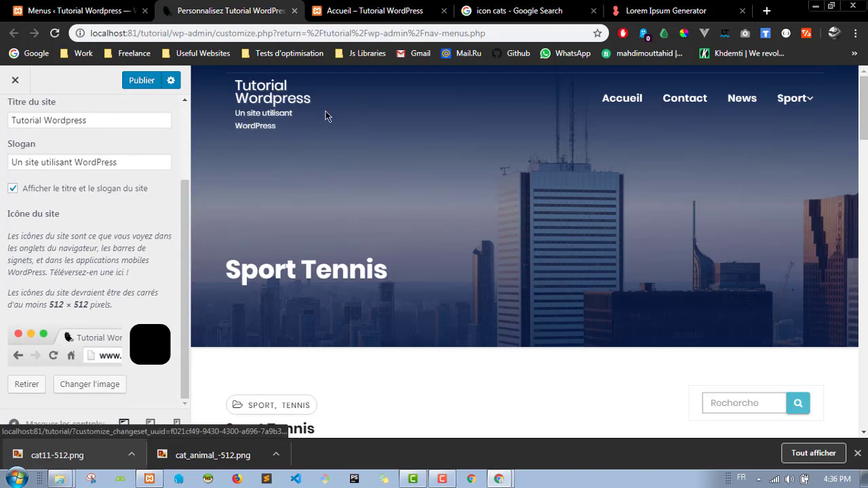
pyautogui.scroll(3, 162, 176)
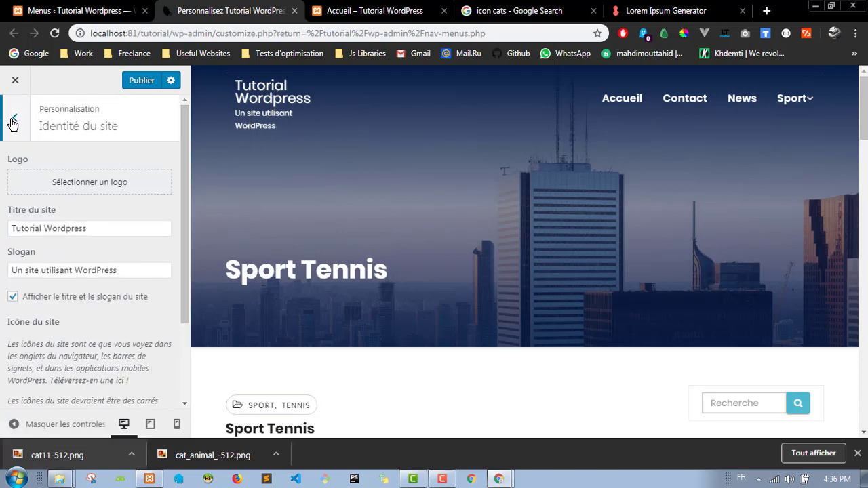
# Step: Change the slogan to 'My New Blog' and the site title to the owner's name plus 'Blog', then publish
pyautogui.moveTo(185, 170); pyautogui.dragTo(181, 251)
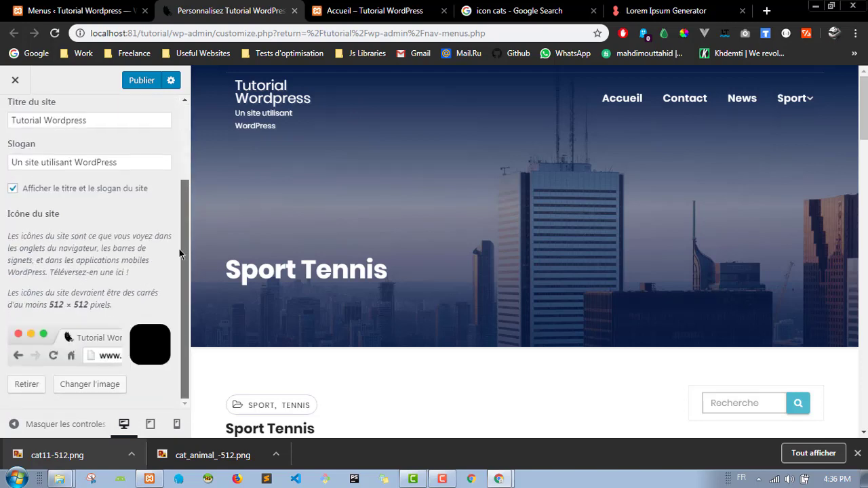
pyautogui.tripleClick(59, 164)
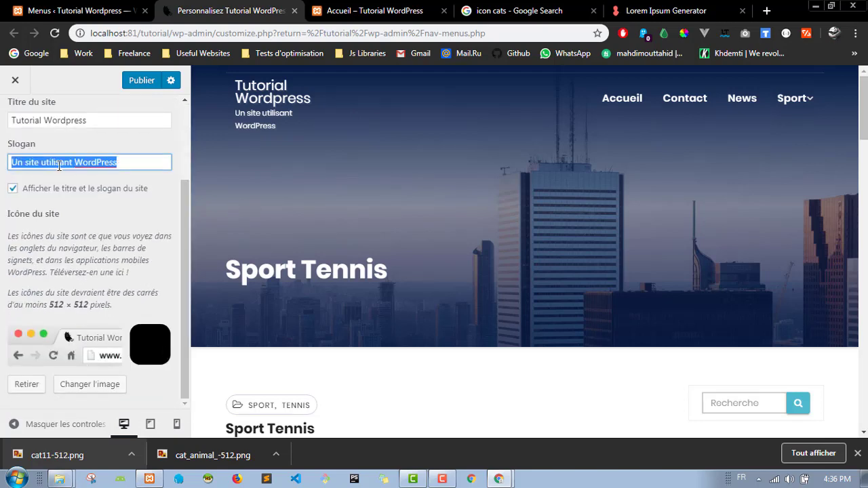
pyautogui.write('My Ne')
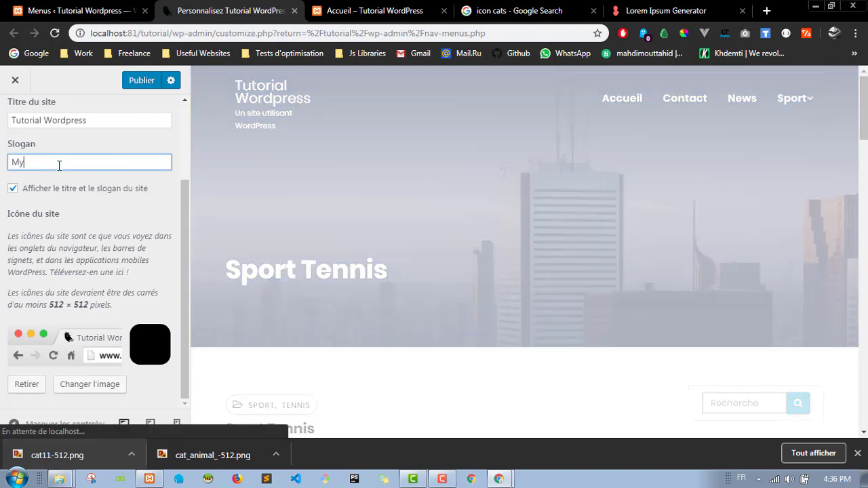
pyautogui.write('w Blog')
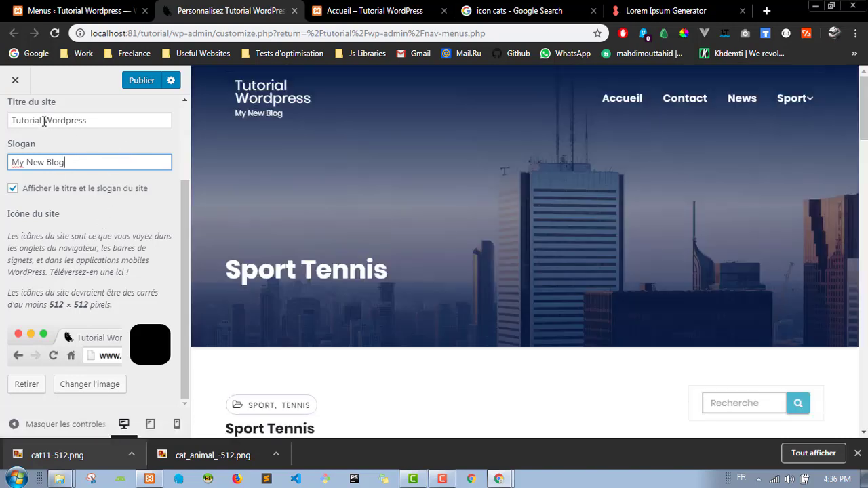
pyautogui.tripleClick(44, 121)
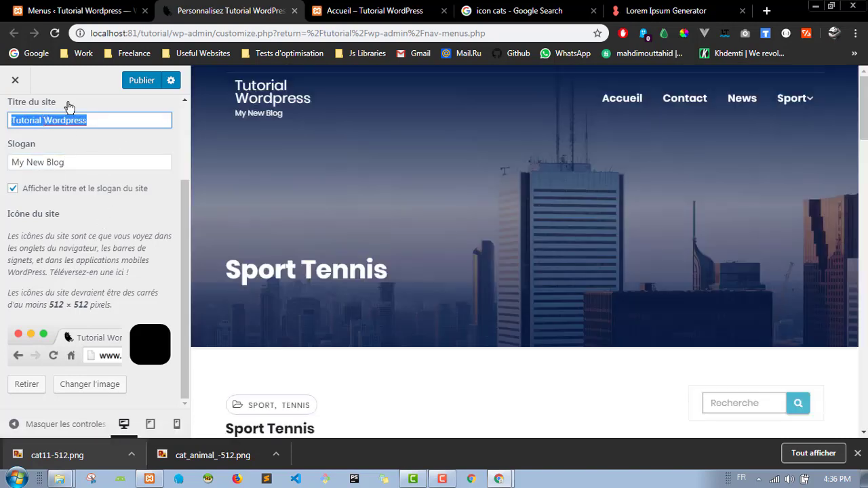
pyautogui.write('Mouttahid')
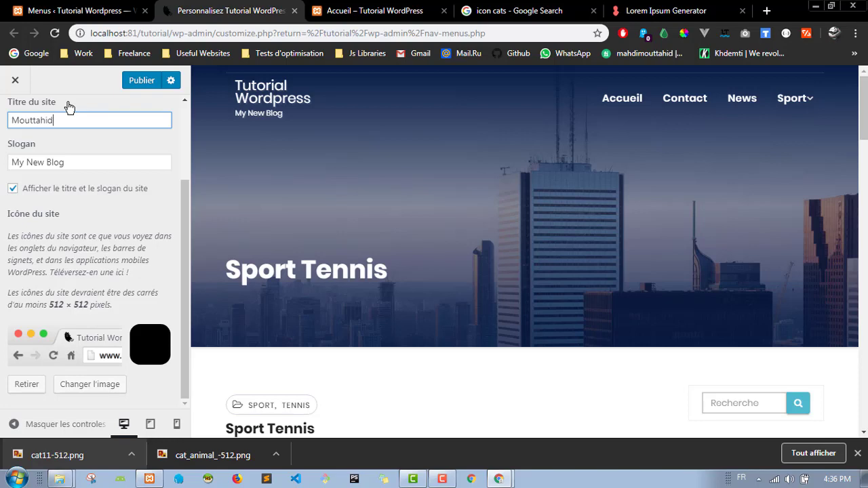
pyautogui.write(' Blog')
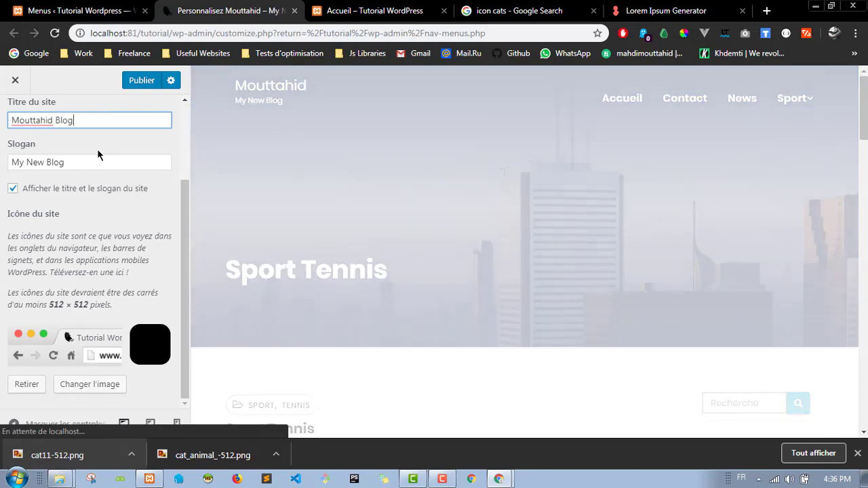
pyautogui.click(97, 152)
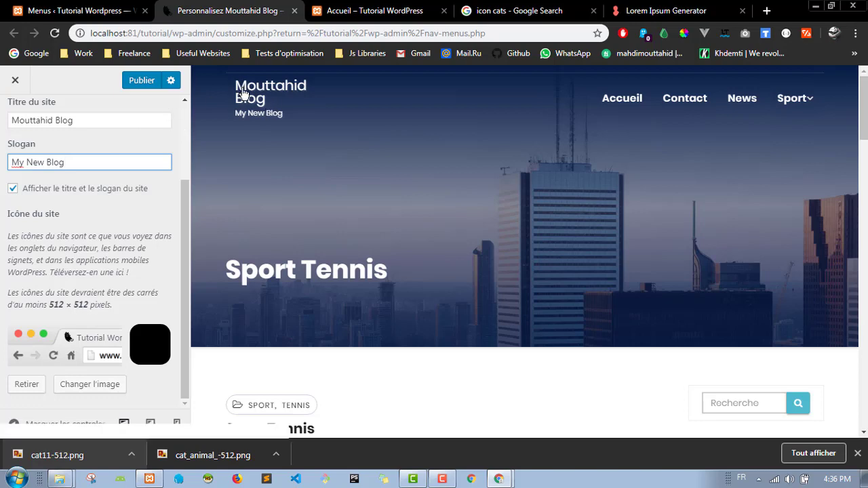
pyautogui.click(137, 82)
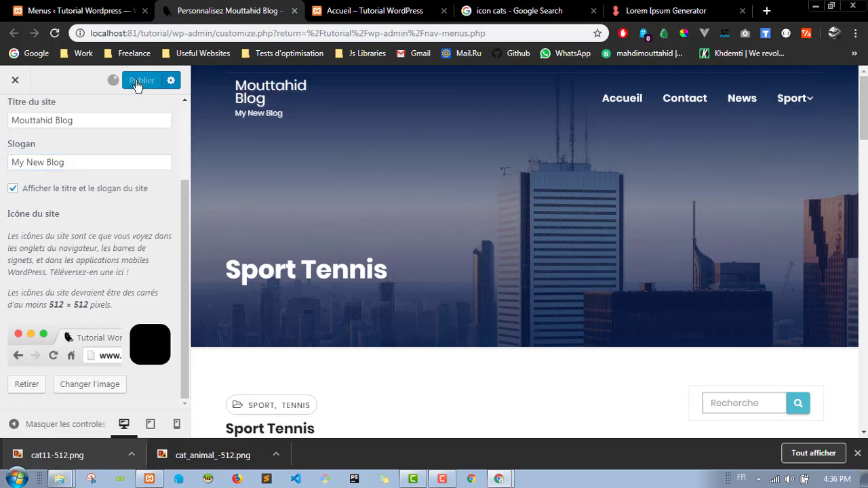
# Step: Reload the live home page to check the new title and slogan, and view the Contact page
pyautogui.click(363, 7)
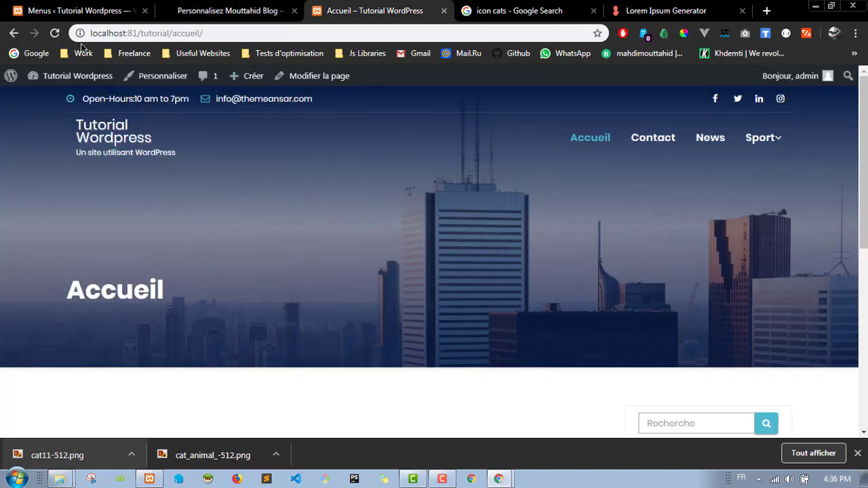
pyautogui.click(56, 34)
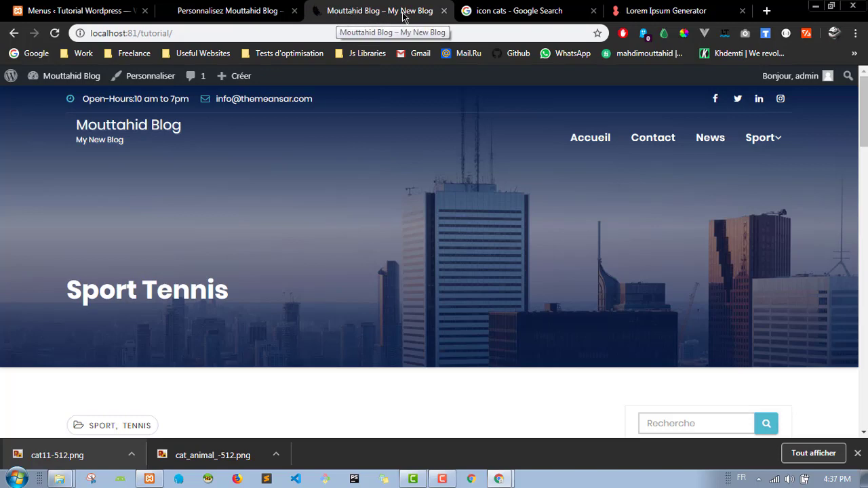
pyautogui.scroll(-1, 300, 196)
pyautogui.scroll(1, 301, 196)
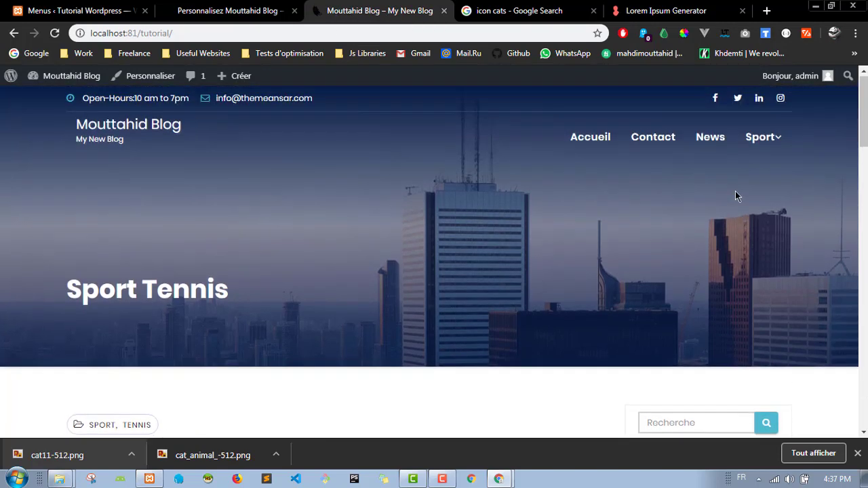
pyautogui.click(663, 139)
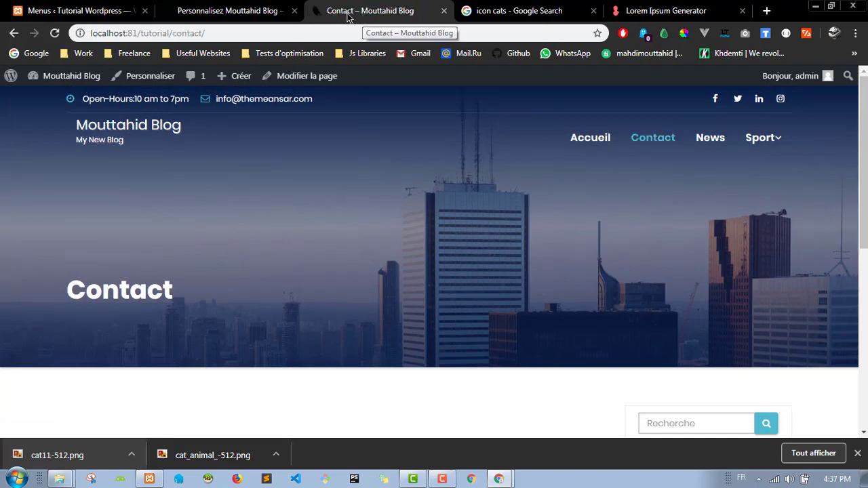
pyautogui.click(227, 10)
pyautogui.scroll(3, 95, 163)
# Step: In Couleurs, pick a grey background colour and publish it
pyautogui.click(17, 119)
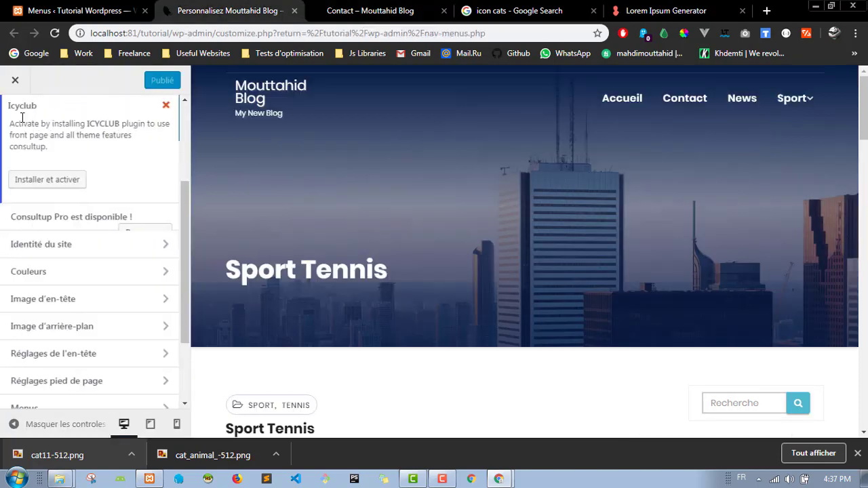
pyautogui.scroll(-1, 107, 249)
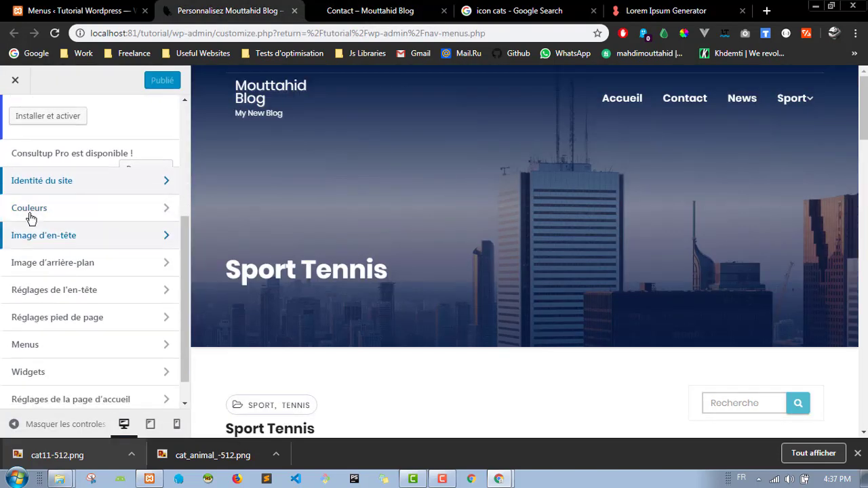
pyautogui.click(116, 211)
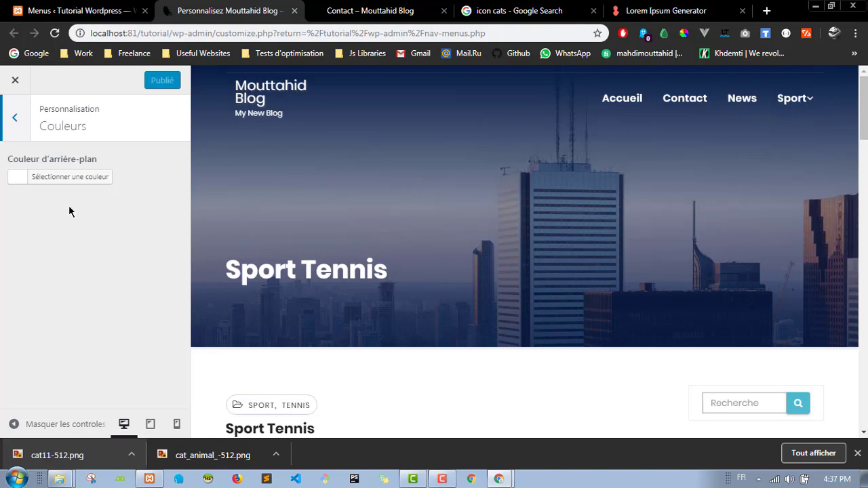
pyautogui.scroll(-5, 333, 224)
pyautogui.scroll(2, 403, 155)
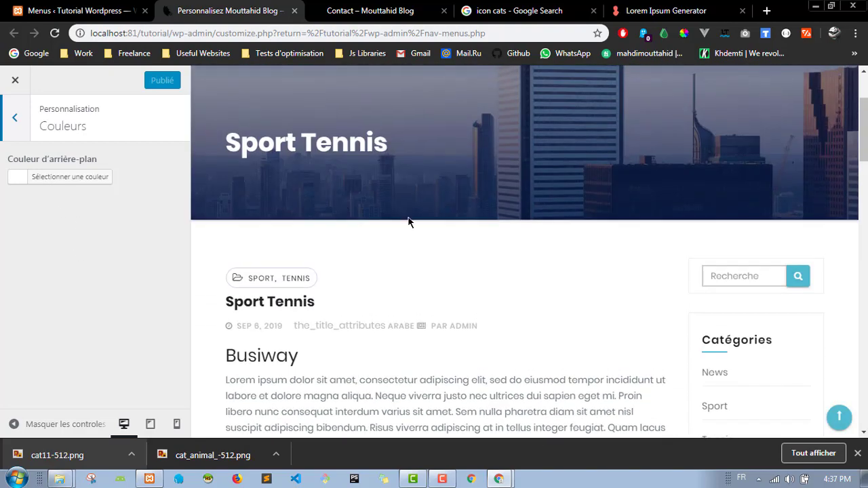
pyautogui.scroll(-3, 409, 219)
pyautogui.scroll(1, 354, 152)
pyautogui.click(61, 177)
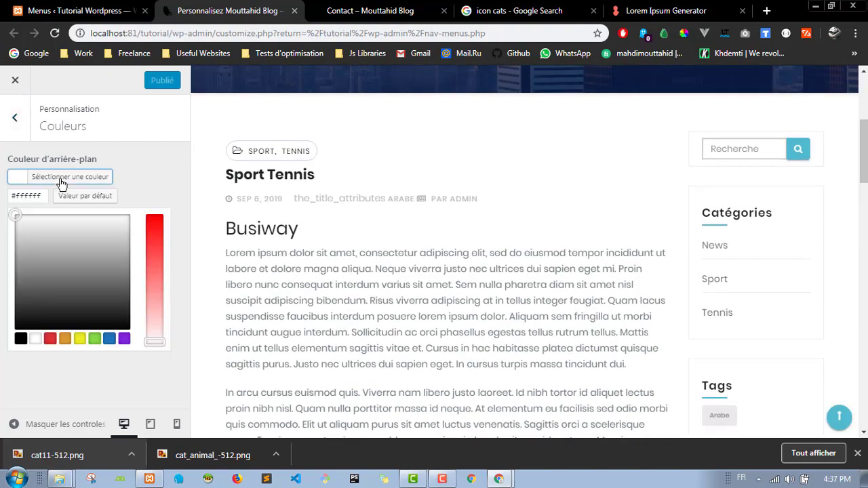
pyautogui.click(60, 252)
pyautogui.click(158, 156)
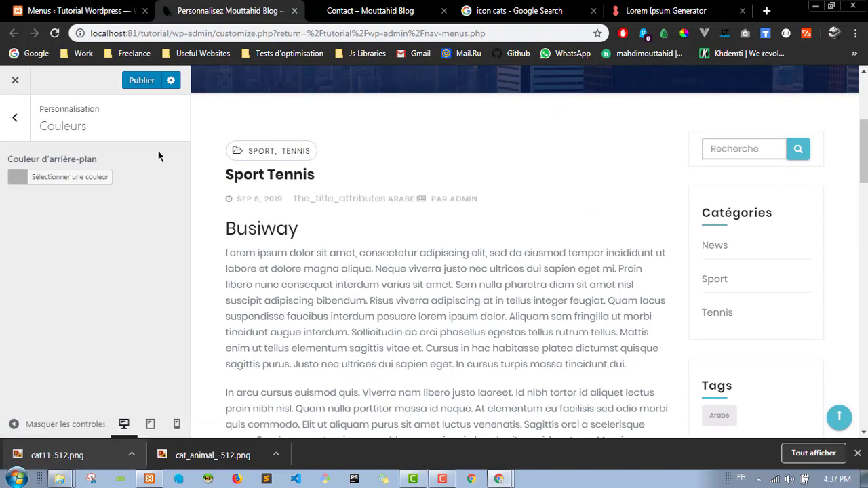
pyautogui.scroll(-8, 510, 157)
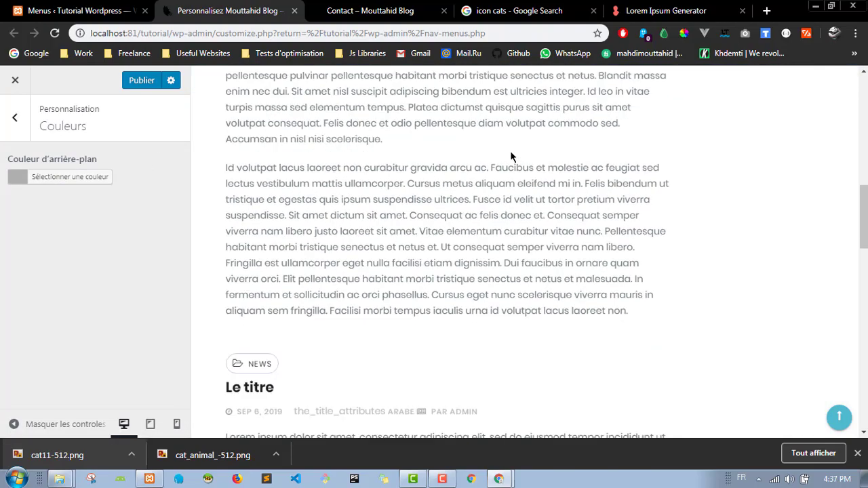
pyautogui.scroll(10, 263, 165)
pyautogui.click(134, 86)
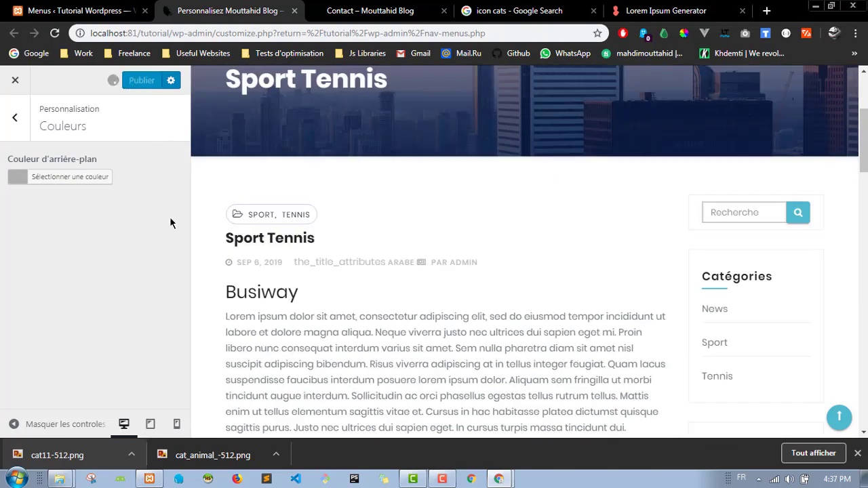
# Step: Check the grey background on the preview and the live home page
pyautogui.scroll(1, 459, 220)
pyautogui.scroll(2, 459, 219)
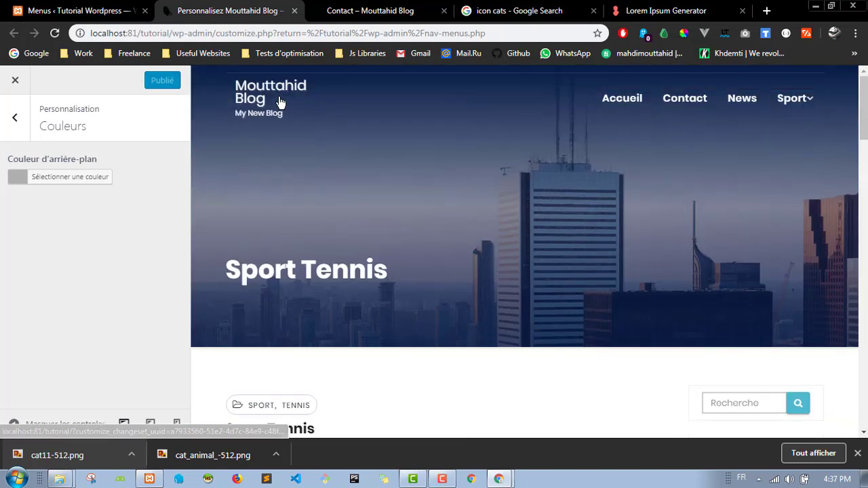
pyautogui.click(278, 101)
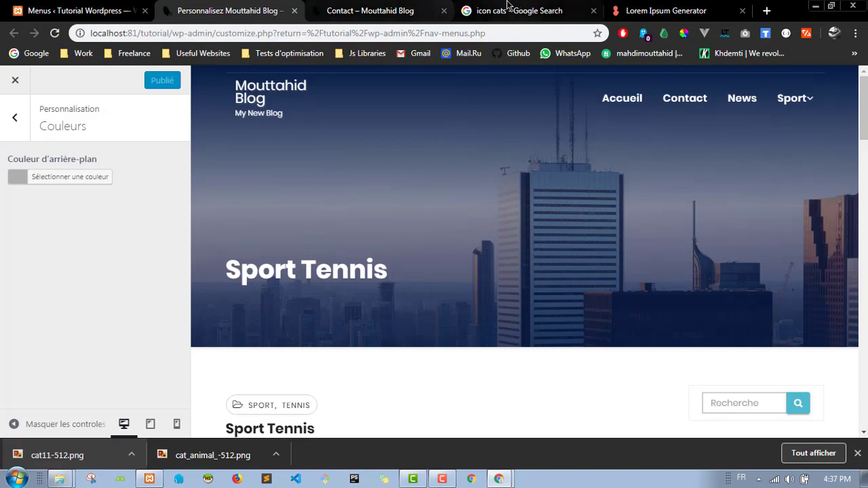
pyautogui.click(369, 11)
pyautogui.click(126, 138)
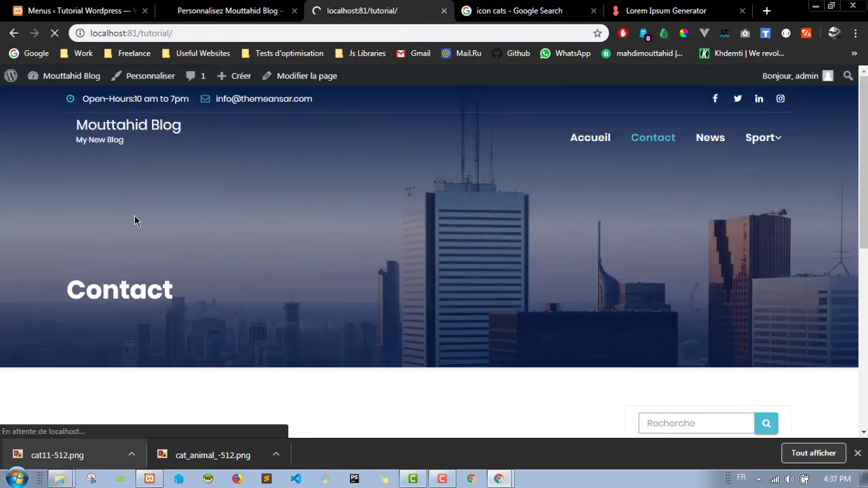
pyautogui.scroll(-12, 74, 250)
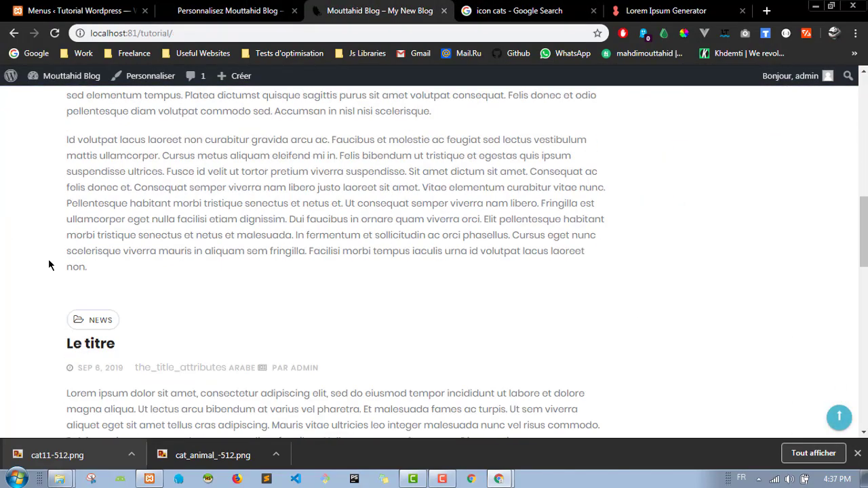
pyautogui.scroll(-3, 48, 258)
pyautogui.scroll(15, 48, 259)
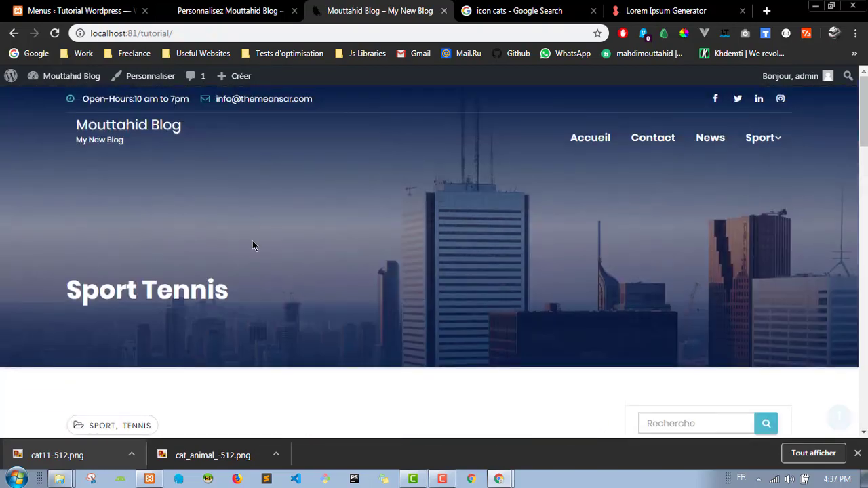
# Step: Reset the background colour to its default white and go back to the section list
pyautogui.click(230, 11)
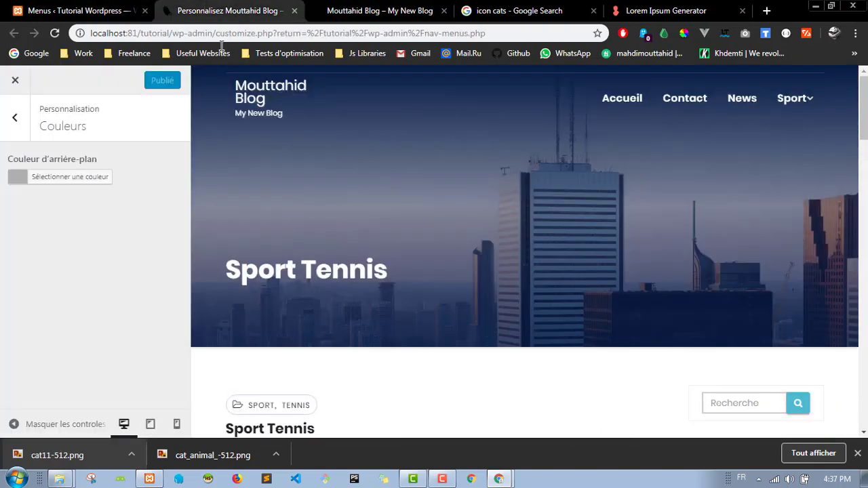
pyautogui.click(81, 179)
pyautogui.click(82, 195)
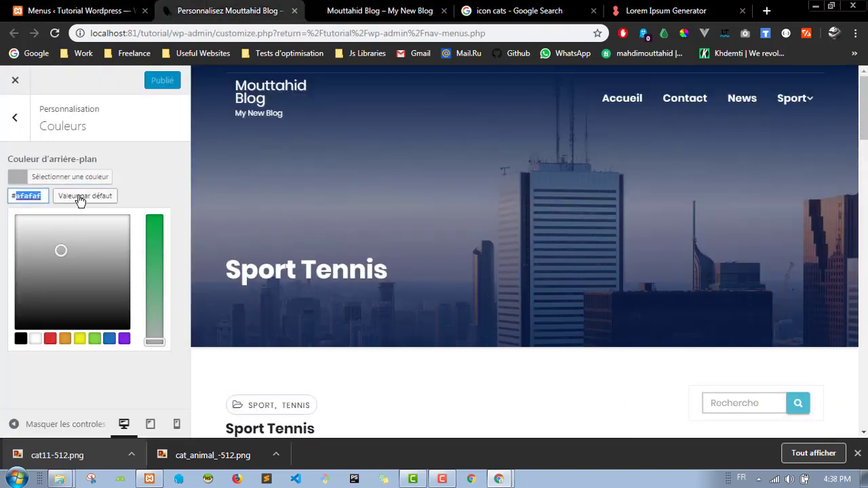
pyautogui.click(170, 167)
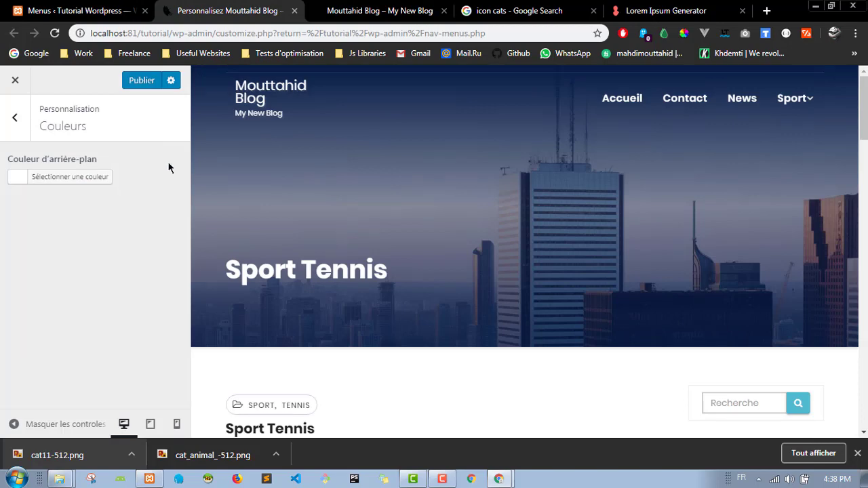
pyautogui.click(15, 118)
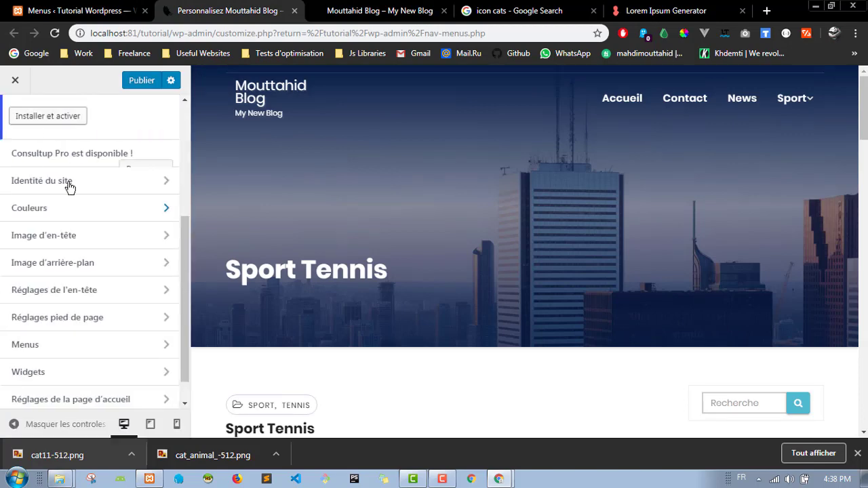
# Step: In Image d'en-tête, hide the current header image and publish the change
pyautogui.click(97, 245)
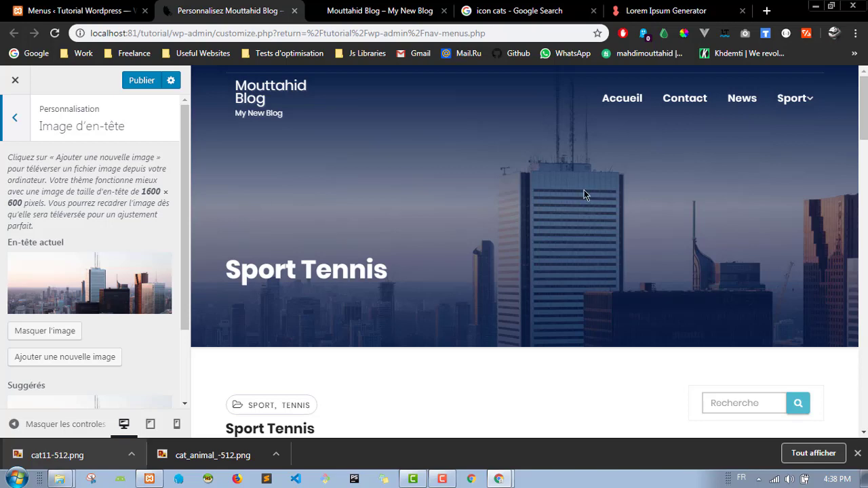
pyautogui.click(366, 10)
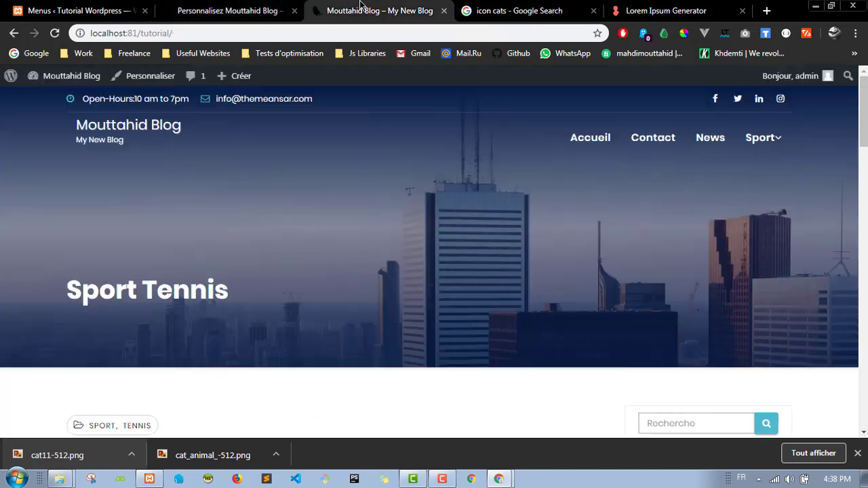
pyautogui.click(648, 139)
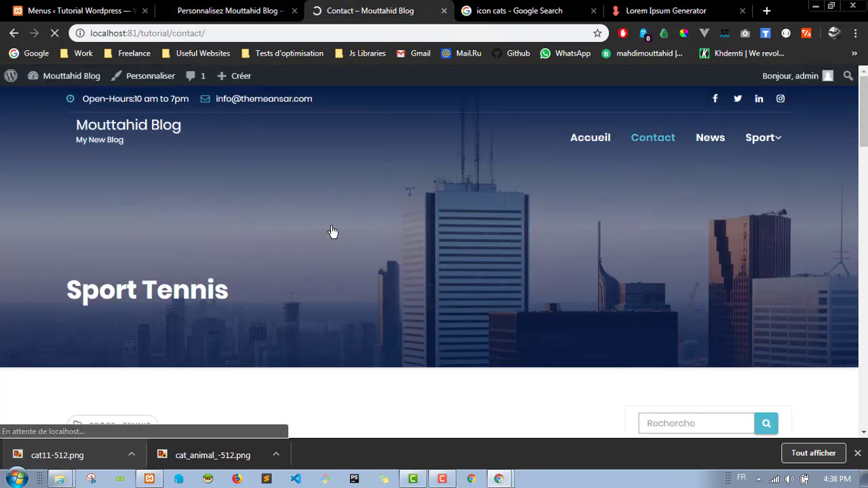
pyautogui.click(228, 8)
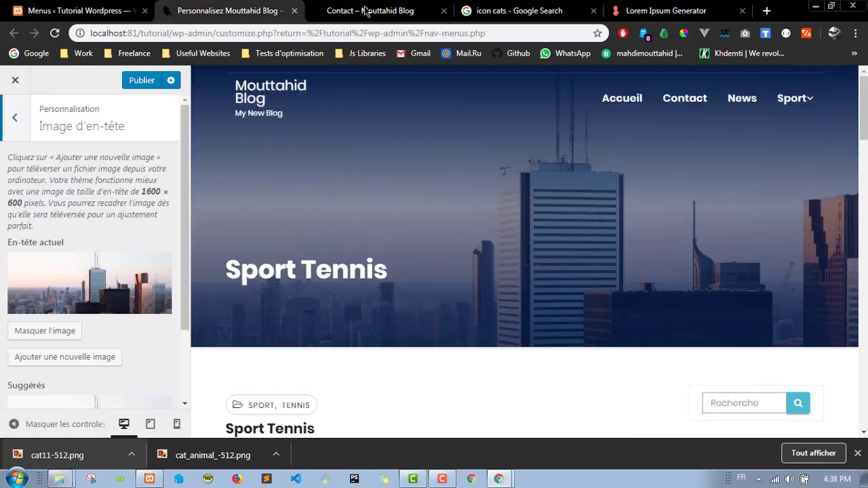
pyautogui.scroll(-2, 168, 240)
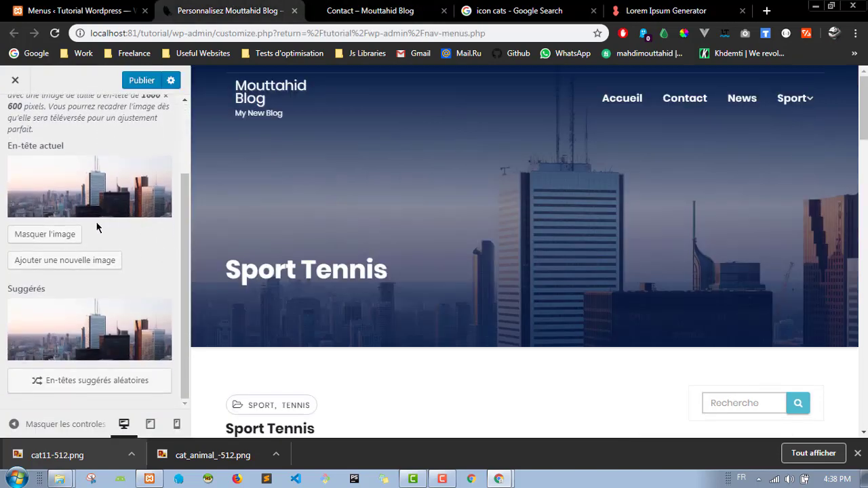
pyautogui.scroll(2, 112, 175)
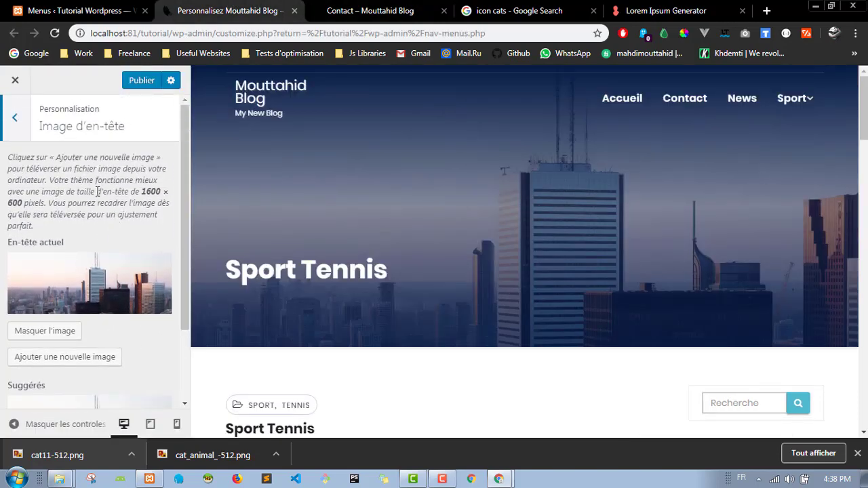
pyautogui.scroll(-1, 97, 192)
pyautogui.click(54, 266)
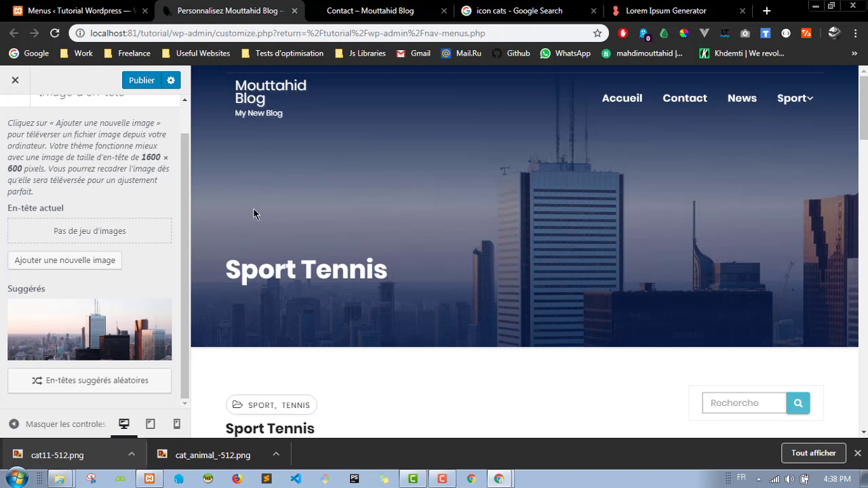
pyautogui.click(139, 87)
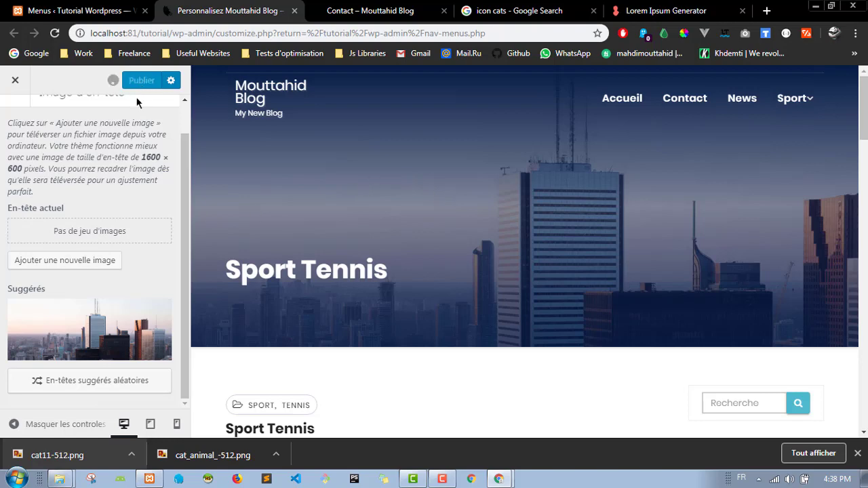
# Step: Reload the live blog, check the Accueil page, and select its address
pyautogui.click(391, 6)
pyautogui.click(57, 33)
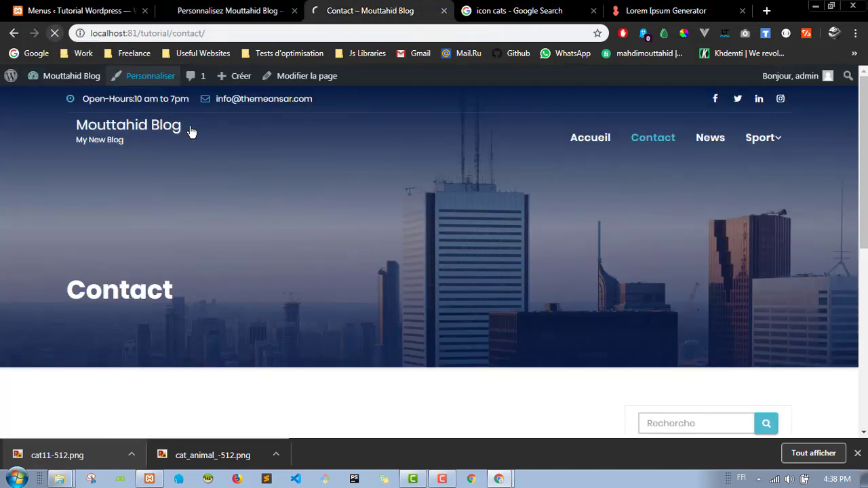
pyautogui.click(597, 139)
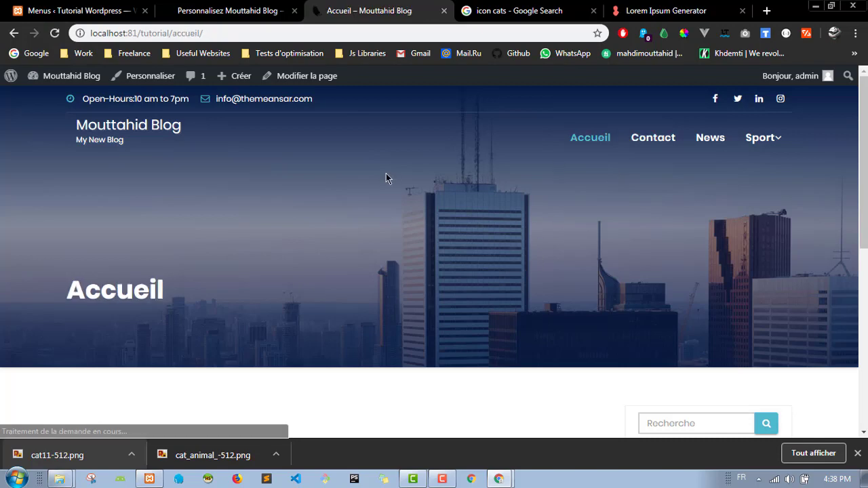
pyautogui.scroll(-1, 386, 174)
pyautogui.scroll(1, 386, 177)
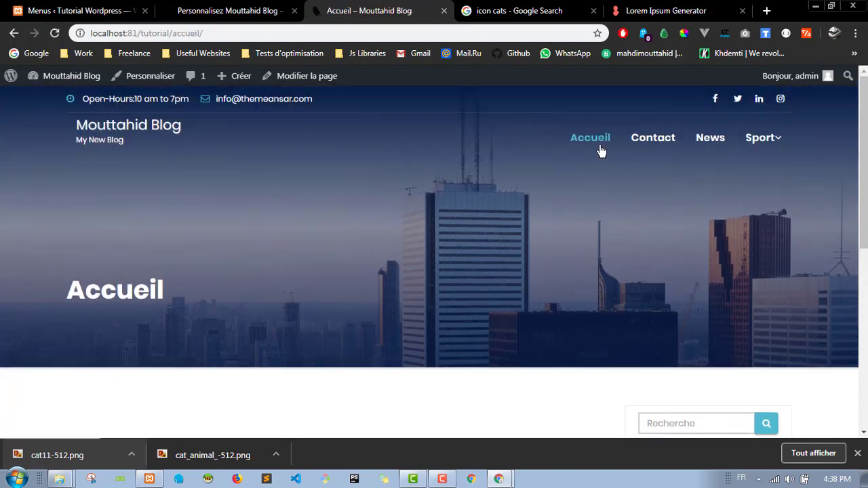
pyautogui.scroll(-3, 374, 223)
pyautogui.scroll(3, 374, 224)
pyautogui.scroll(-6, 378, 213)
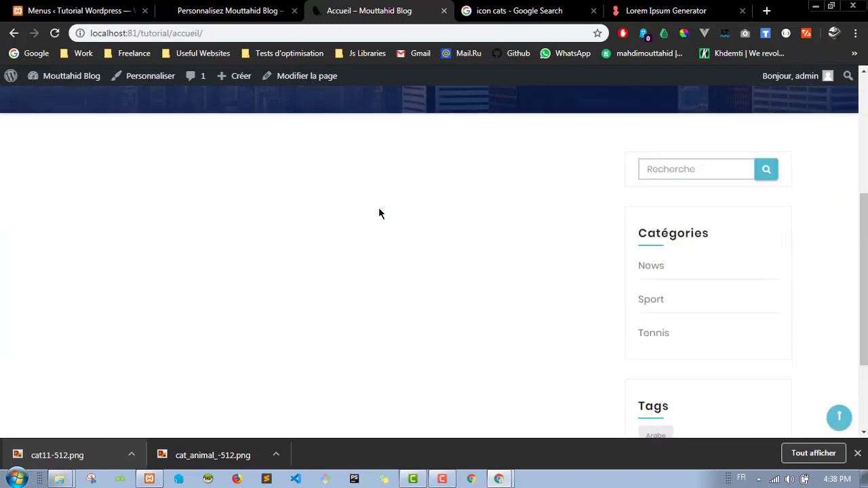
pyautogui.click(857, 453)
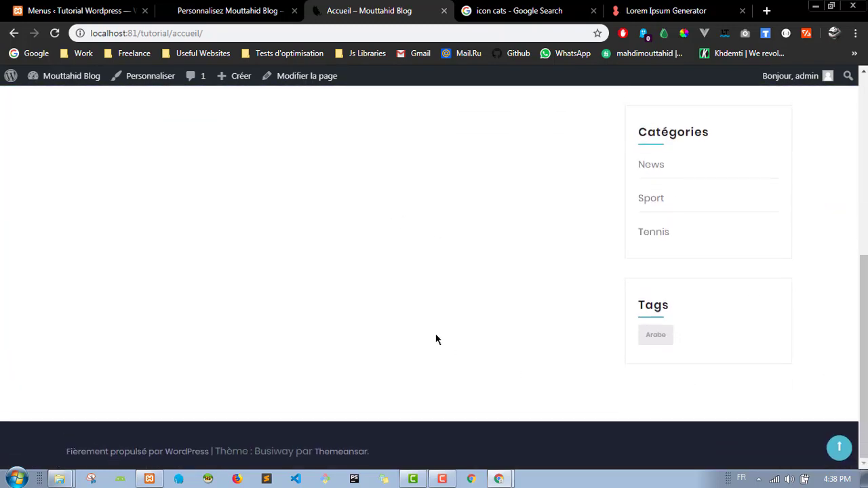
pyautogui.scroll(8, 417, 293)
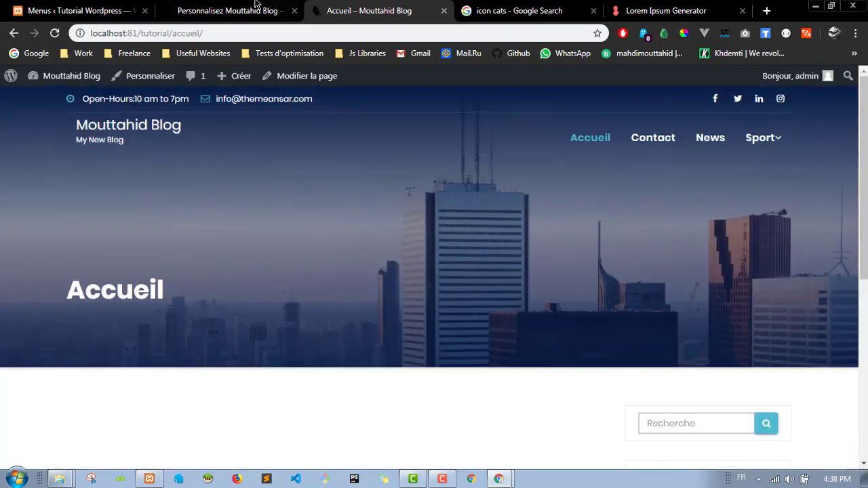
pyautogui.click(227, 10)
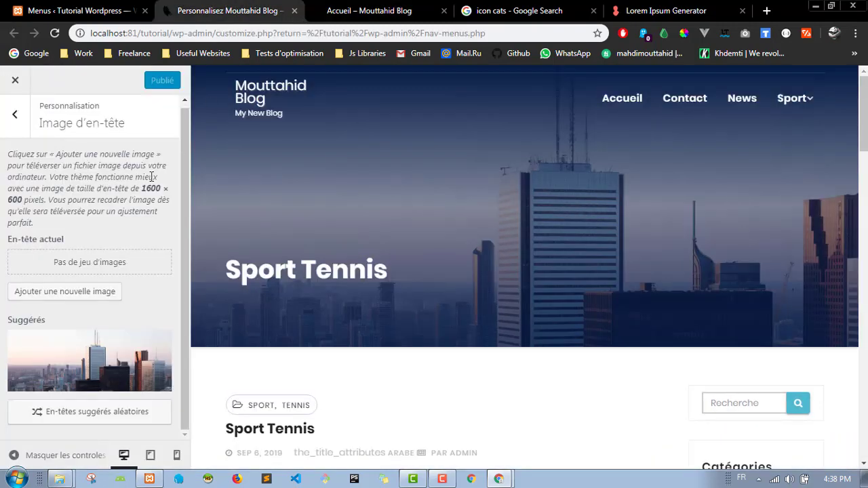
pyautogui.click(400, 8)
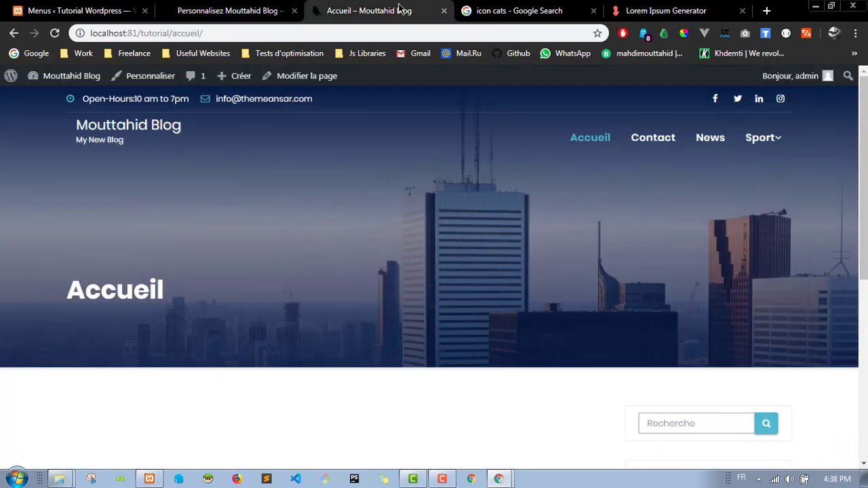
pyautogui.click(89, 35)
pyautogui.hotkey('ctrl', 'c')
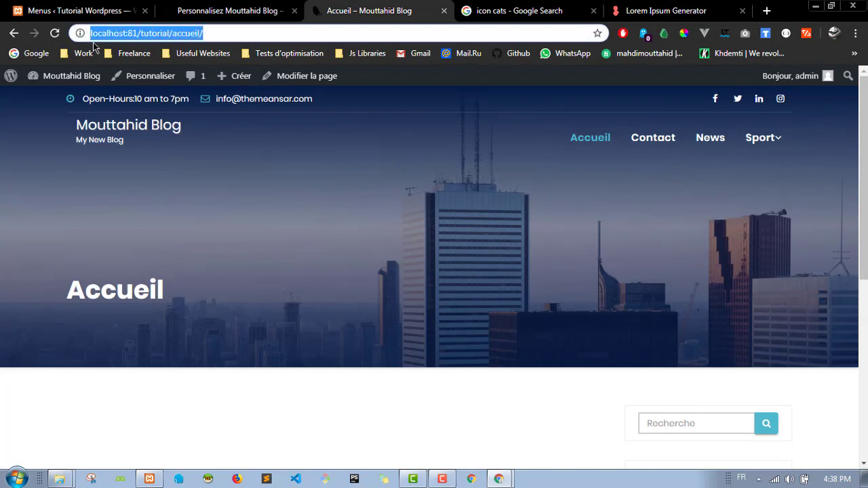
# Step: Load the Accueil page in a private window to check it, then close it
pyautogui.hotkey('ctrl', 'shift', 'n')
pyautogui.hotkey('ctrl', 'v')
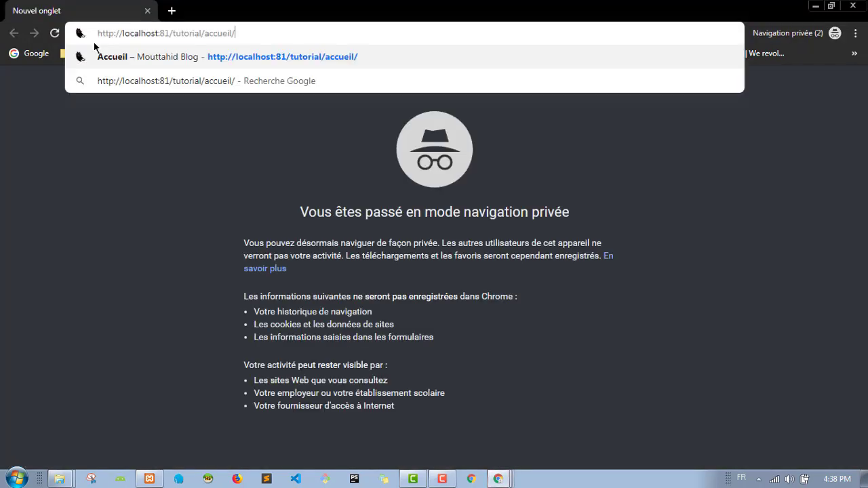
pyautogui.press('Return')
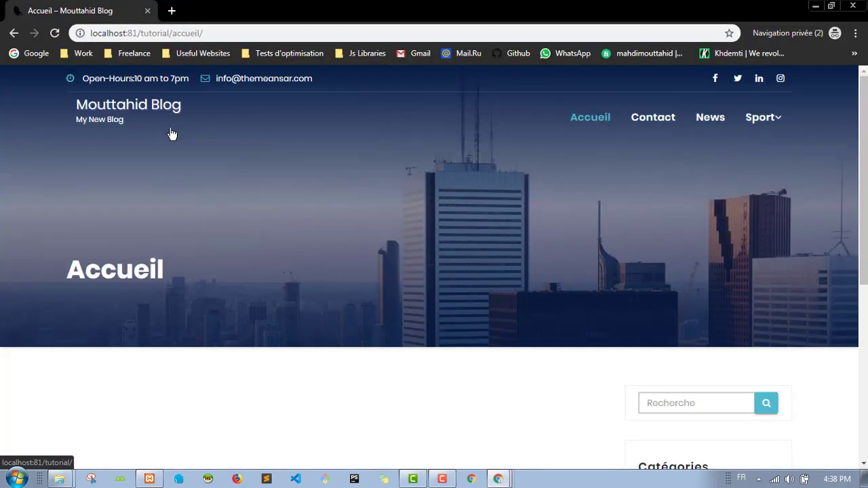
pyautogui.scroll(-1, 482, 236)
pyautogui.scroll(-2, 481, 235)
pyautogui.scroll(3, 444, 234)
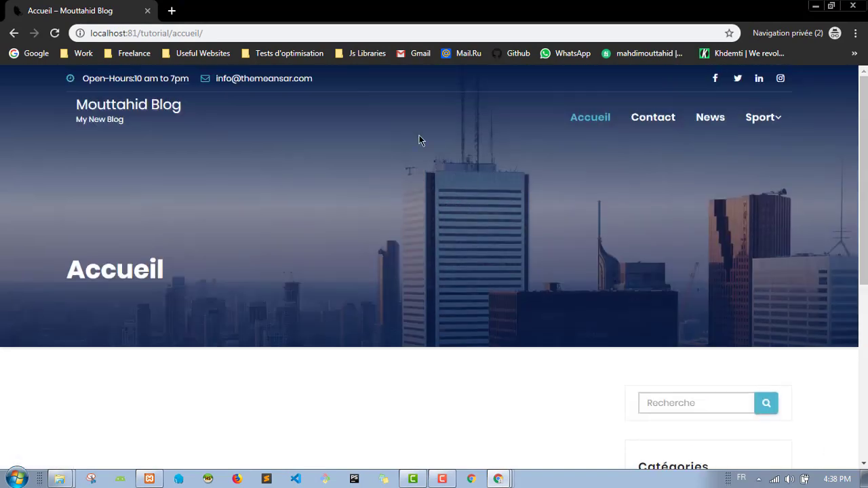
pyautogui.click(852, 5)
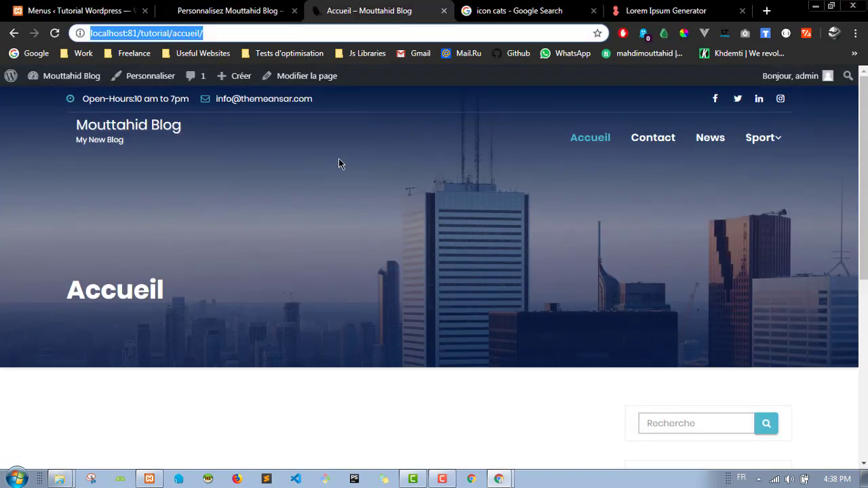
pyautogui.click(296, 210)
pyautogui.hotkey('ctrl', 'pageup')
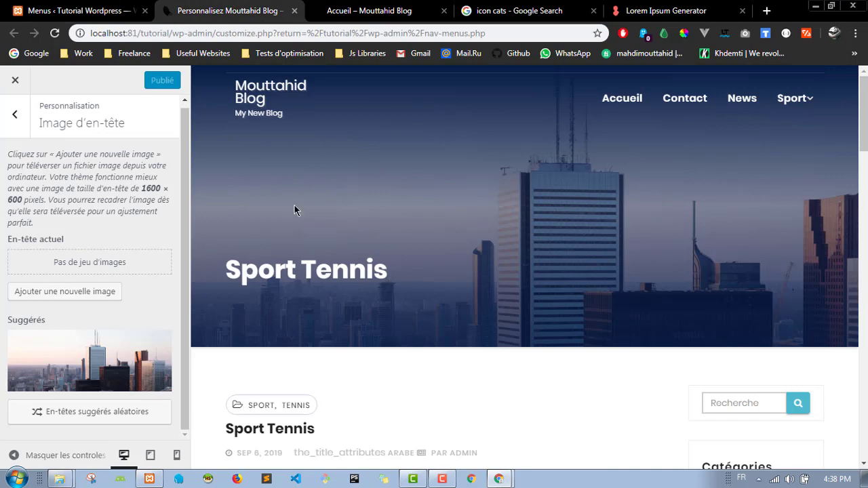
# Step: Go back to the section list and open the Image d'arrière-plan settings
pyautogui.click(15, 114)
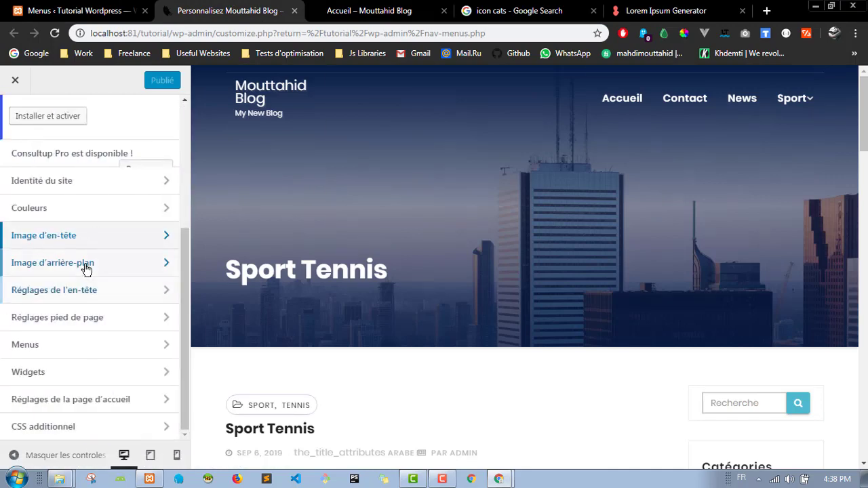
pyautogui.click(98, 266)
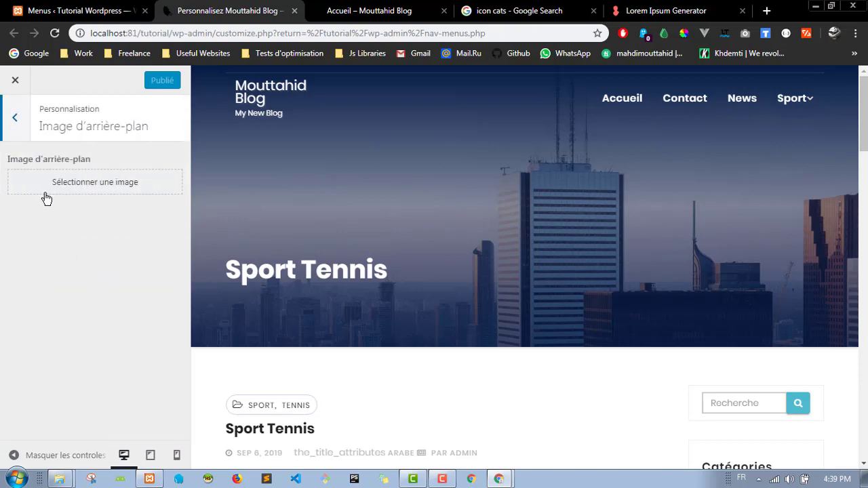
pyautogui.scroll(-3, 401, 231)
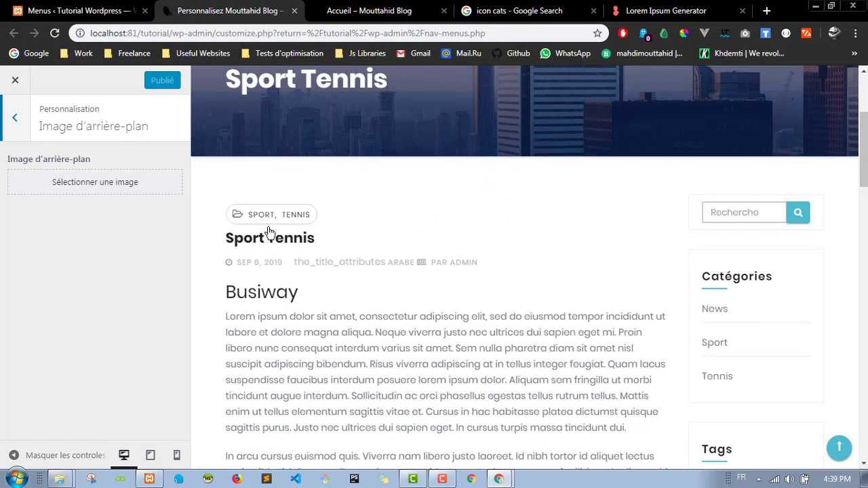
# Step: Review the header top bar and social icon settings under Réglages de l'en-tête, then view the live Accueil page
pyautogui.click(15, 119)
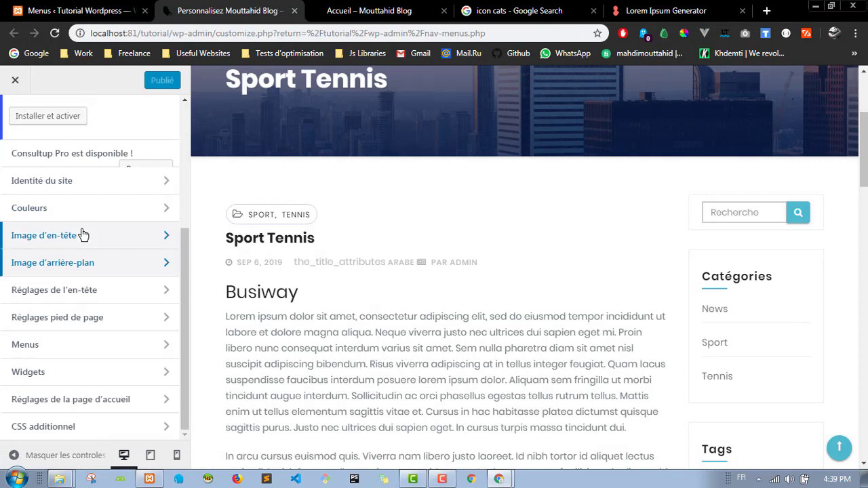
pyautogui.click(116, 292)
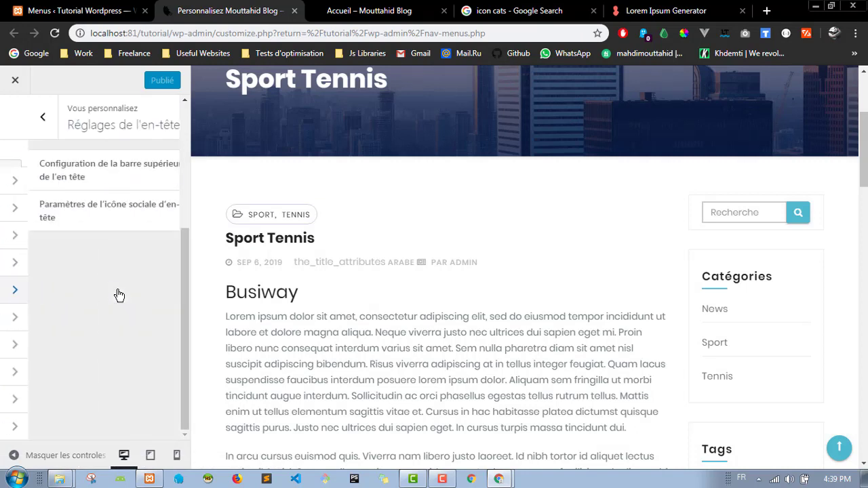
pyautogui.click(115, 185)
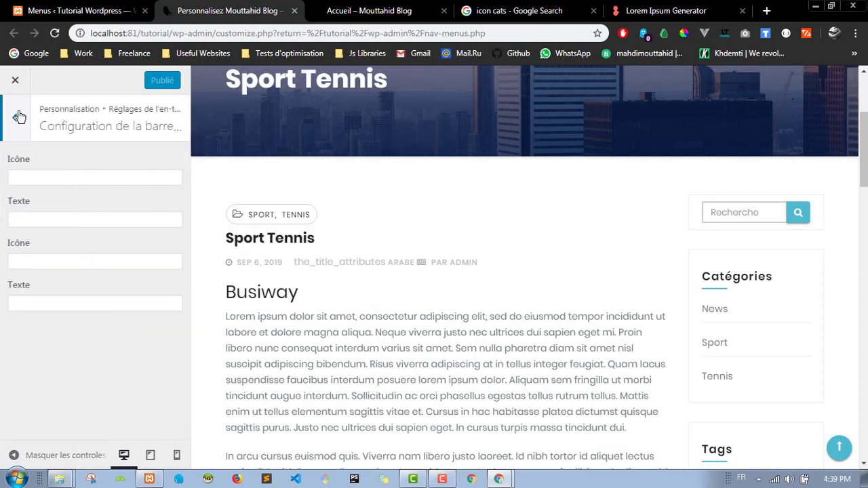
pyautogui.click(19, 117)
pyautogui.click(101, 207)
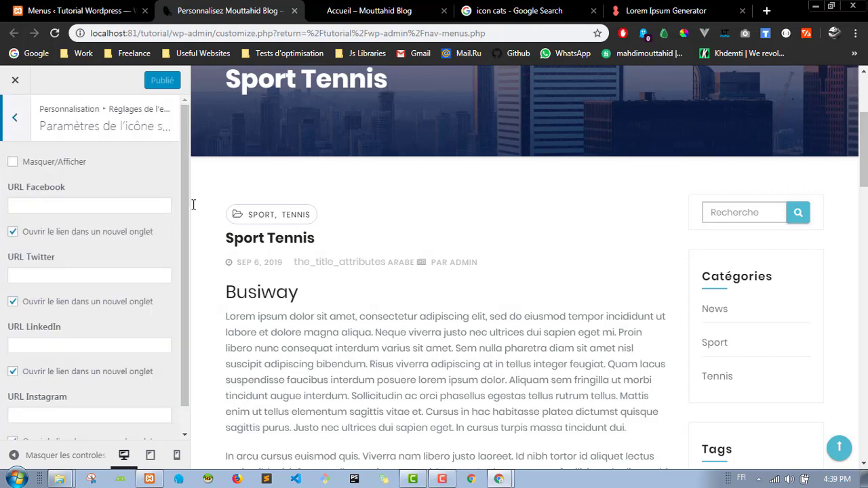
pyautogui.scroll(3, 452, 155)
pyautogui.click(15, 116)
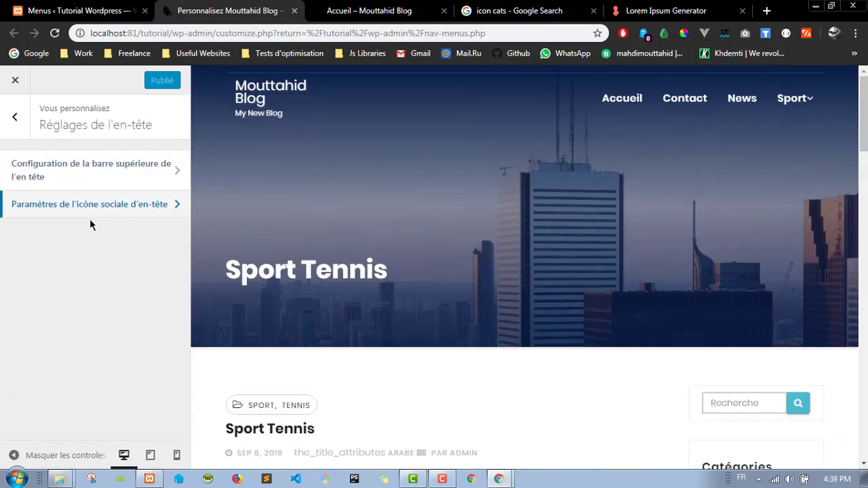
pyautogui.click(106, 184)
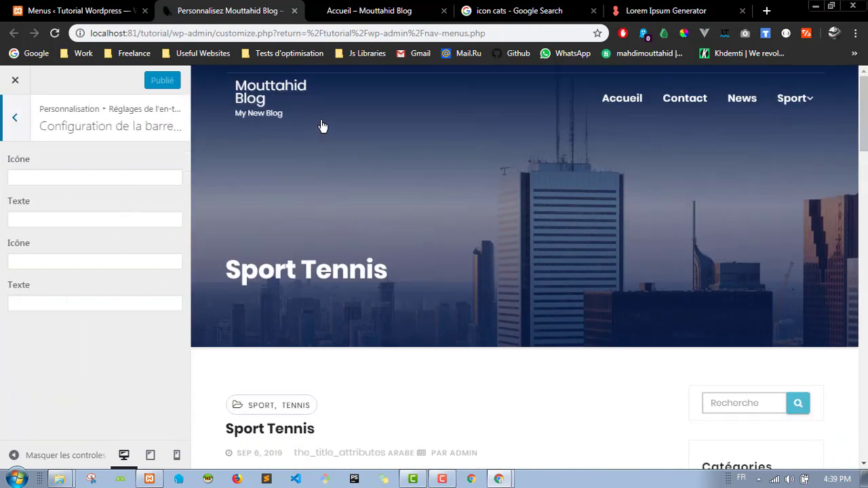
pyautogui.click(390, 9)
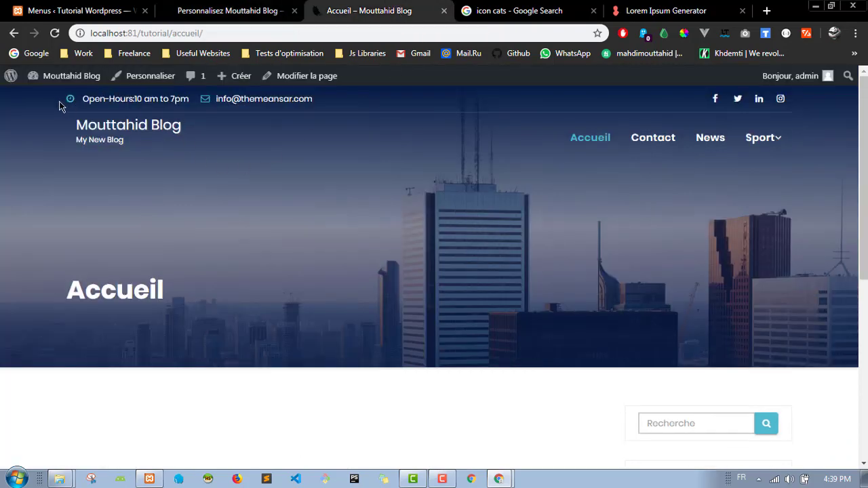
pyautogui.moveTo(59, 105); pyautogui.dragTo(736, 97)
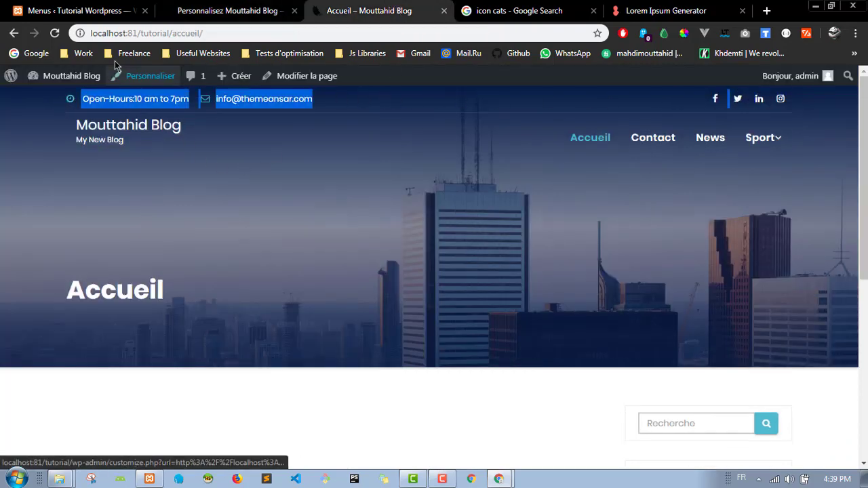
pyautogui.click(235, 8)
pyautogui.click(331, 7)
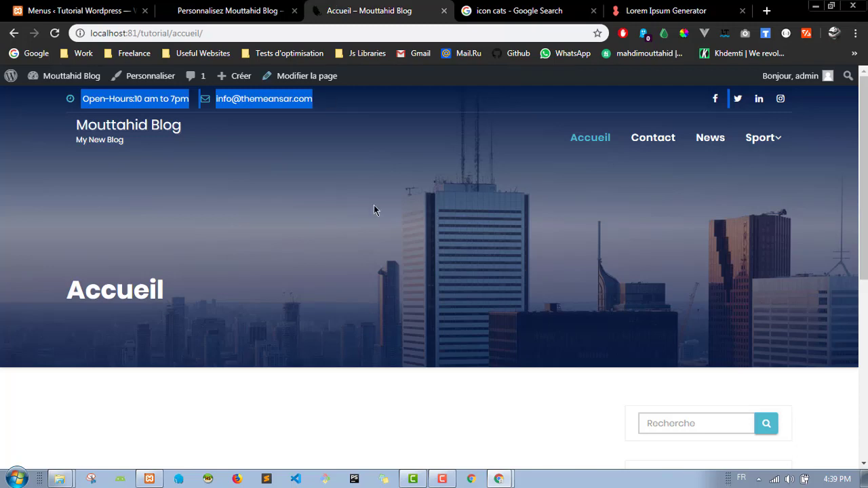
pyautogui.click(250, 174)
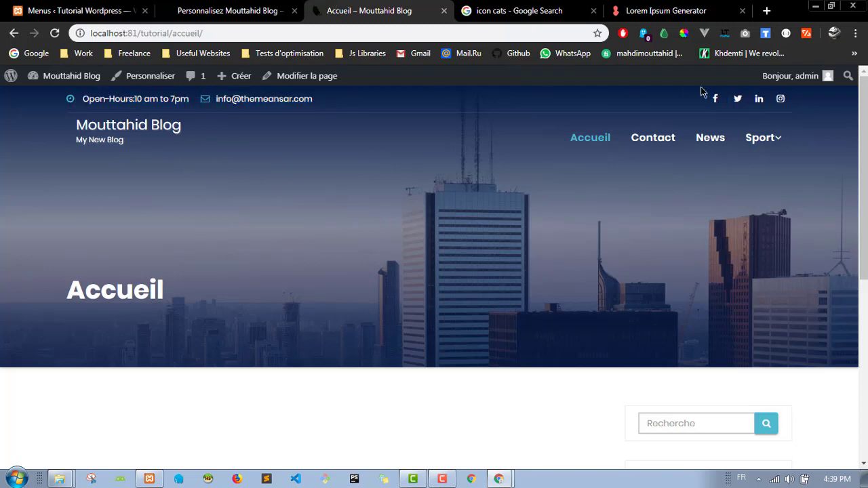
pyautogui.click(257, 7)
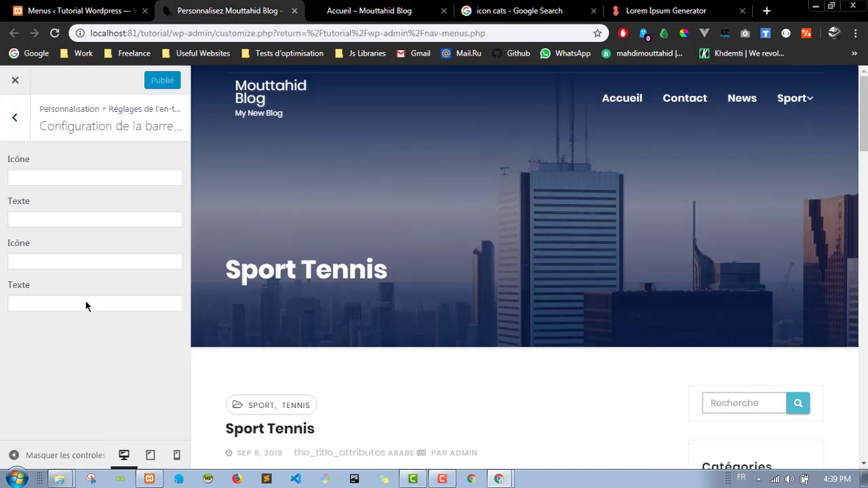
pyautogui.click(396, 8)
pyautogui.click(243, 5)
pyautogui.click(331, 8)
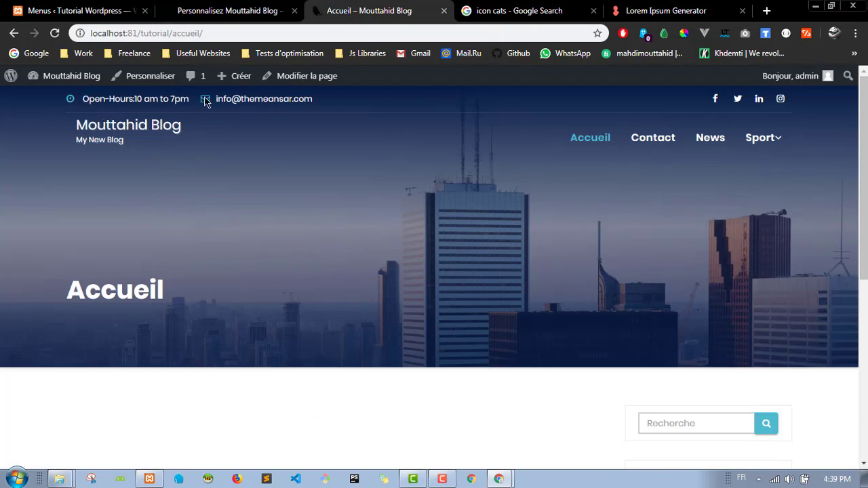
pyautogui.click(238, 7)
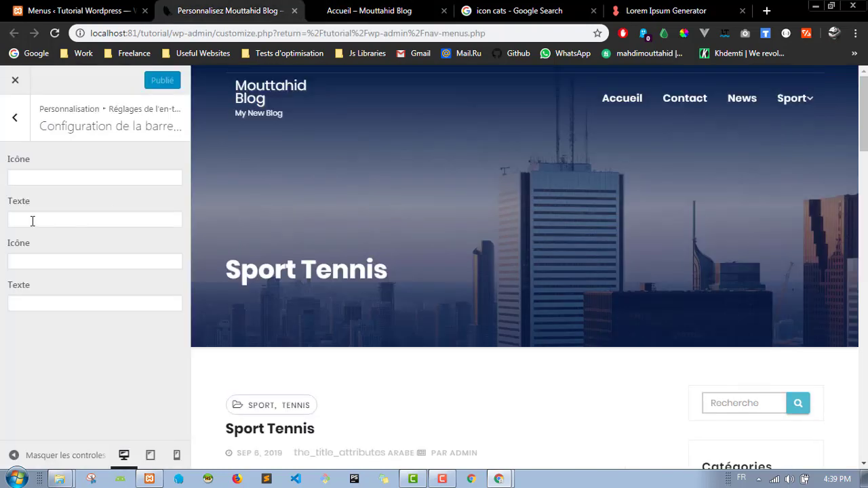
pyautogui.click(37, 175)
pyautogui.click(58, 219)
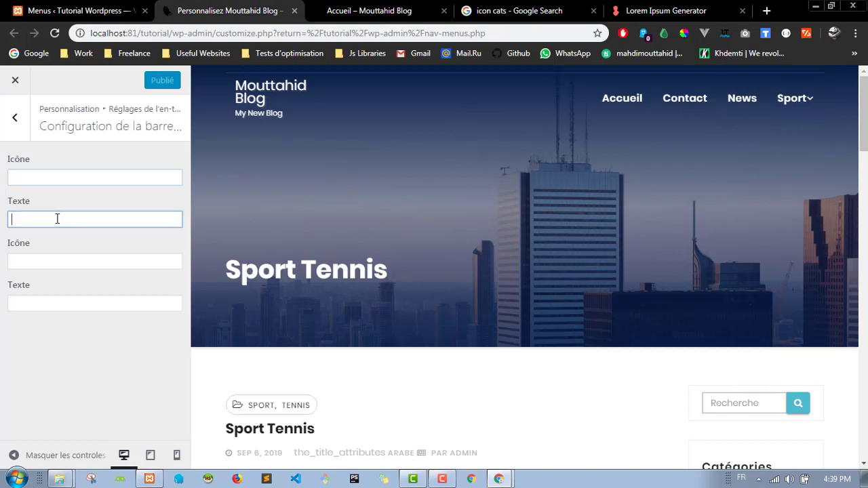
pyautogui.click(66, 172)
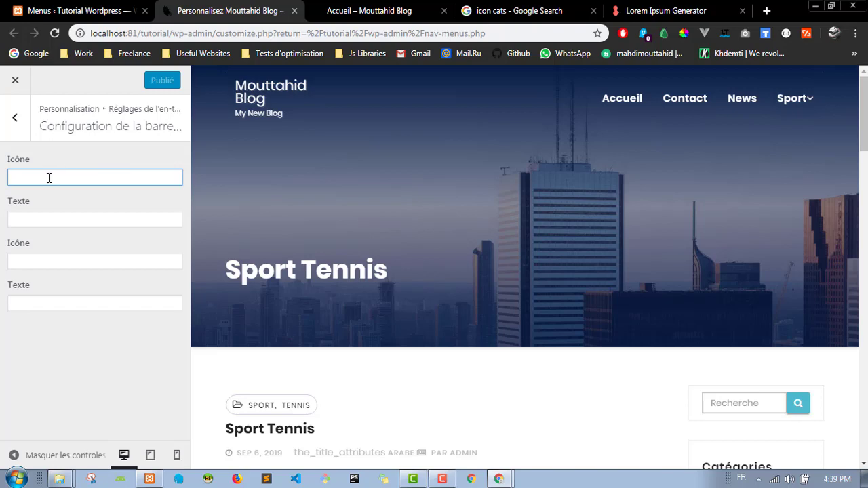
pyautogui.click(362, 15)
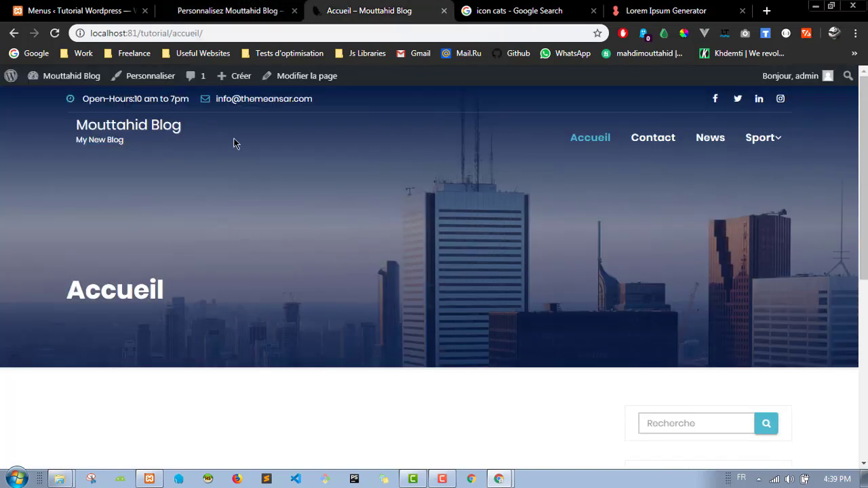
# Step: Copy the envelope icon's class 'fa fa-envelope-o' from the e-mail link in Chrome DevTools
pyautogui.rightClick(205, 100)
pyautogui.click(258, 264)
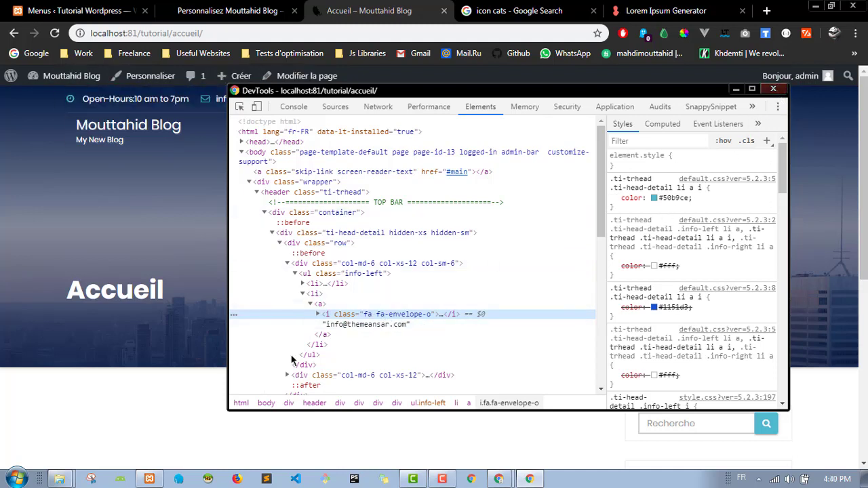
pyautogui.doubleClick(399, 315)
pyautogui.hotkey('ctrl', 'c')
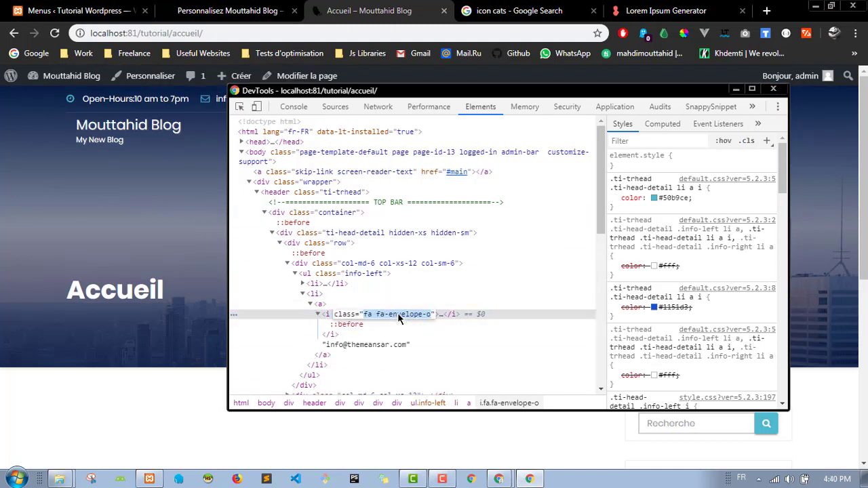
pyautogui.click(260, 229)
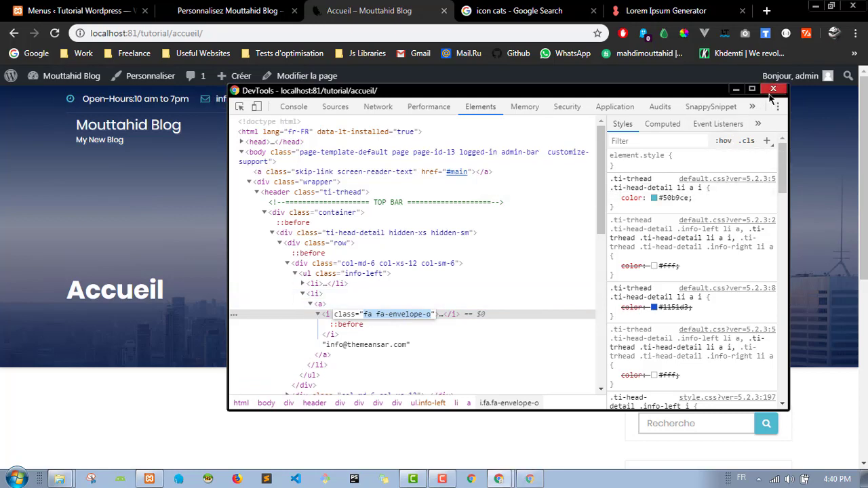
pyautogui.click(215, 9)
# Step: Paste 'fa fa-envelope-o' into the first top-bar Icône field
pyautogui.hotkey('ctrl', 'v')
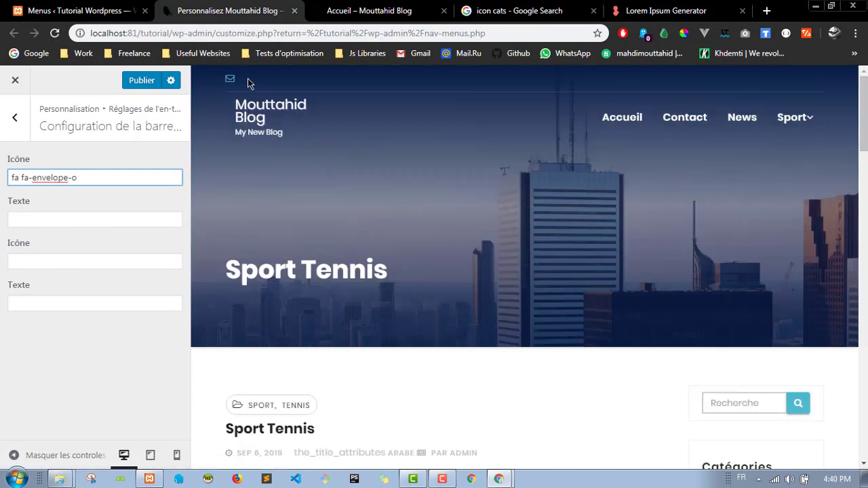
pyautogui.click(347, 6)
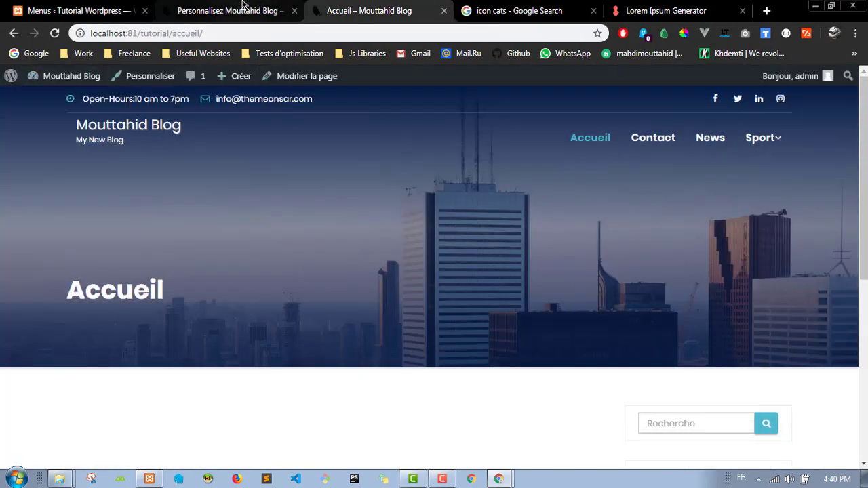
pyautogui.click(224, 10)
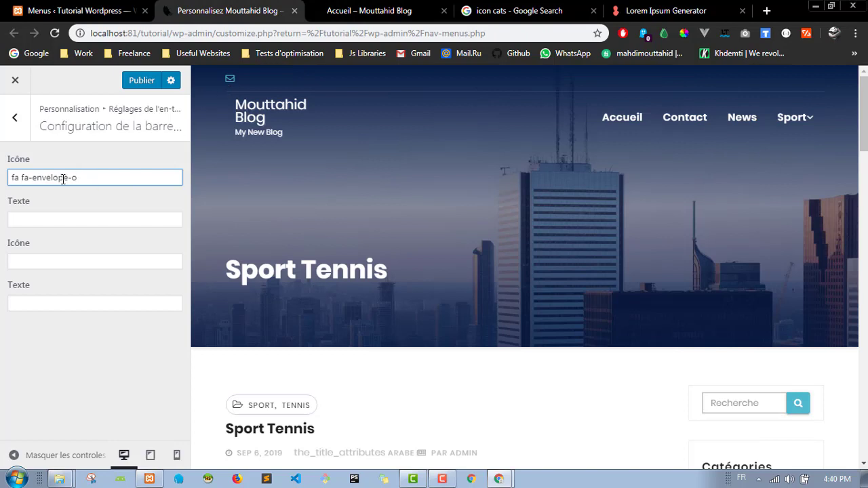
pyautogui.tripleClick(87, 178)
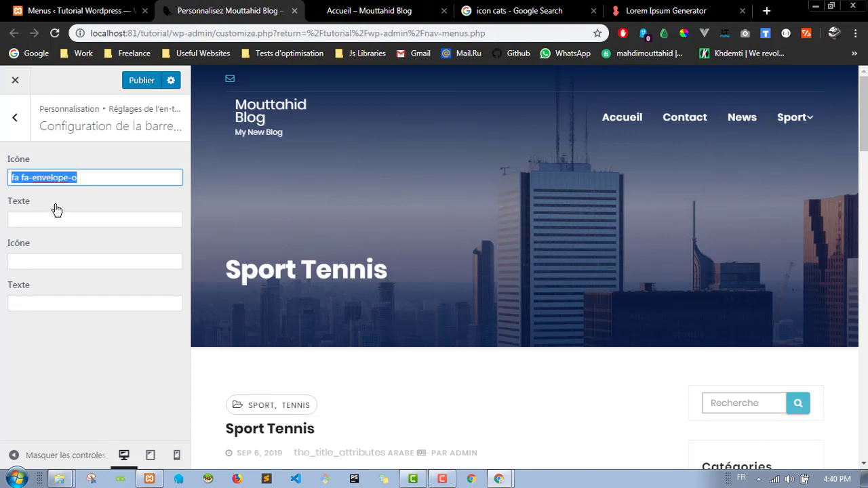
pyautogui.press('Tab')
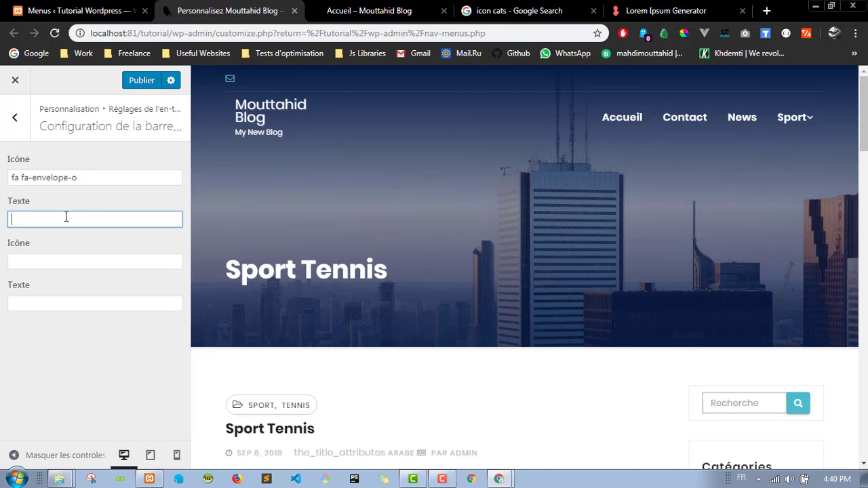
# Step: Enter the owner's e-mail address in the top-bar Texte field and publish
pyautogui.press('BackSpace')
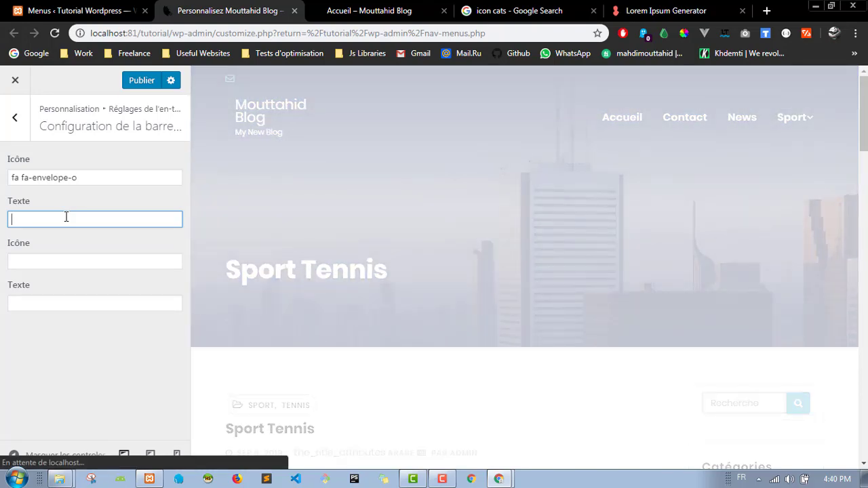
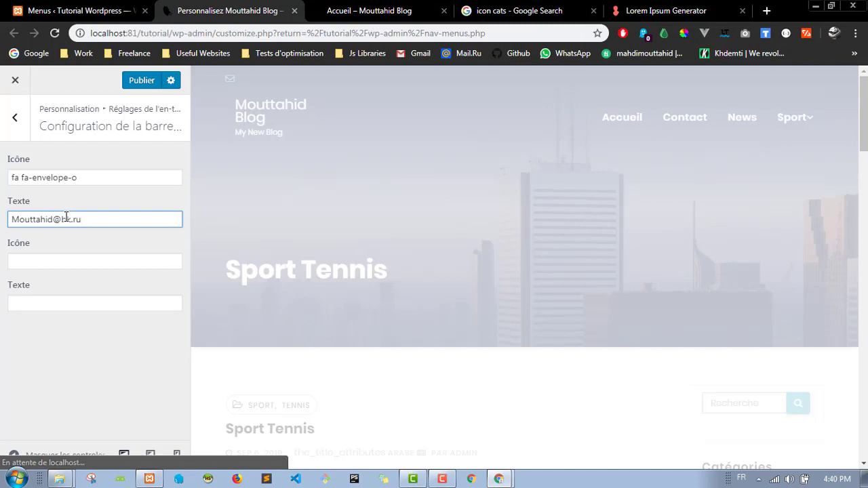
pyautogui.click(109, 246)
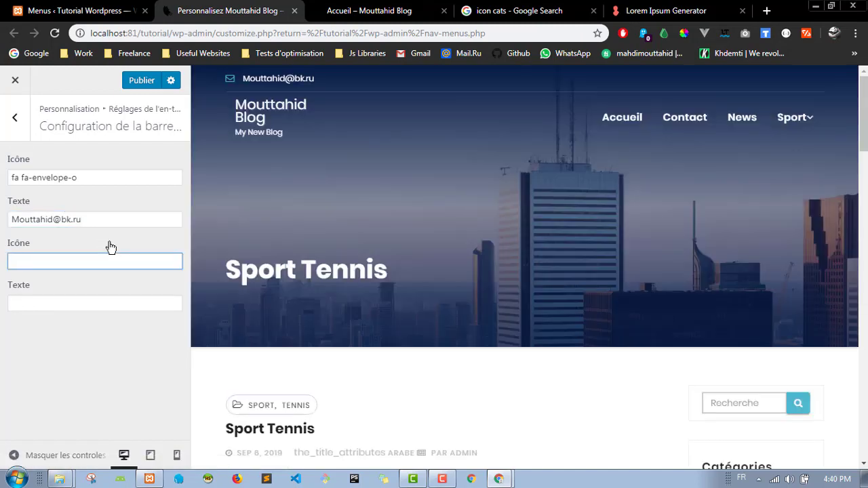
pyautogui.click(142, 80)
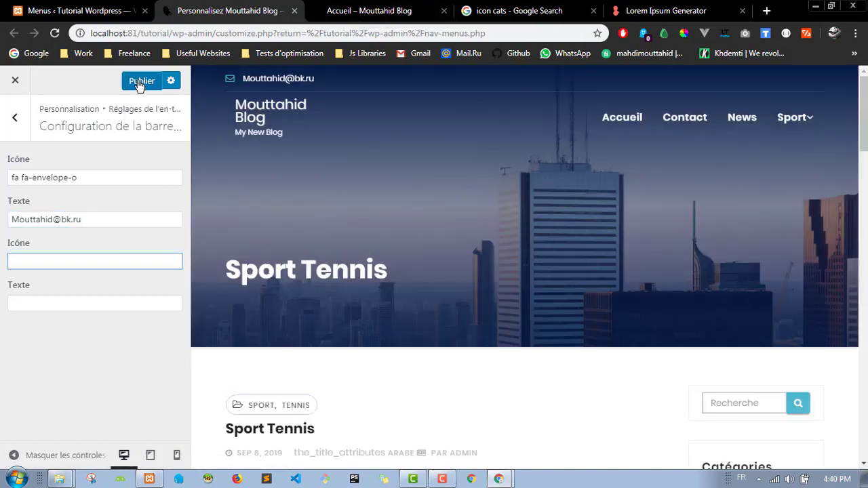
pyautogui.click(366, 11)
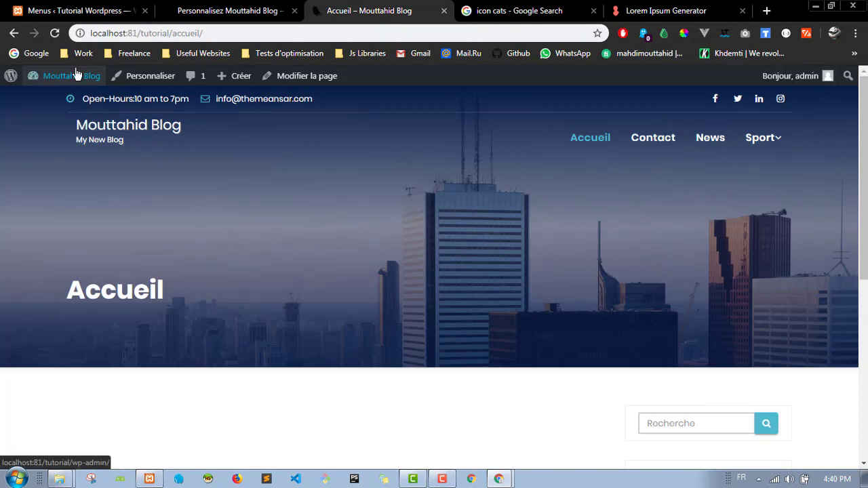
# Step: Reload the live Accueil page and check the new e-mail address beside the envelope icon
pyautogui.click(55, 32)
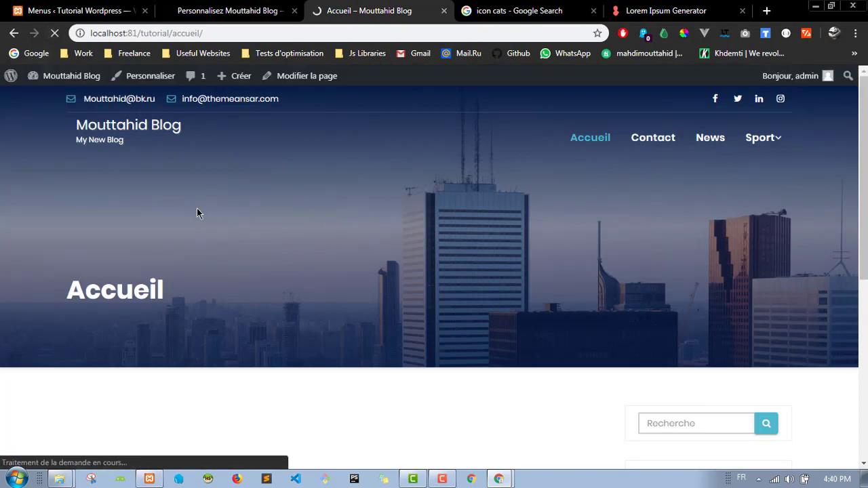
pyautogui.click(241, 7)
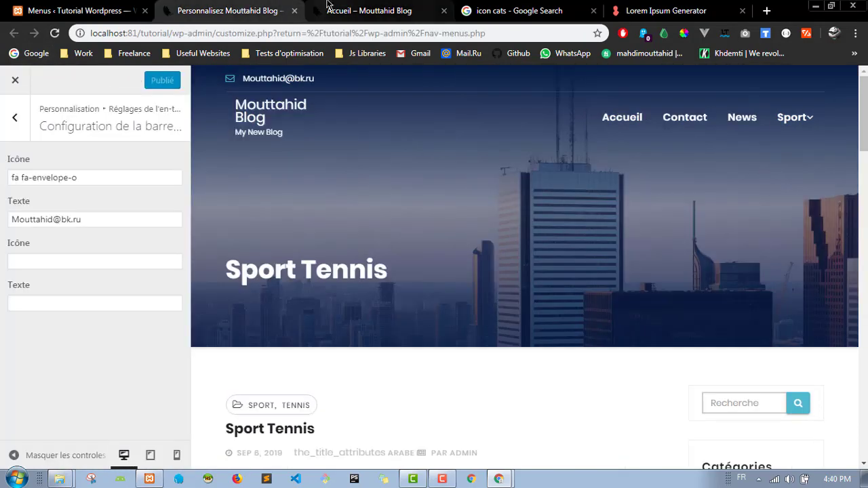
pyautogui.click(367, 10)
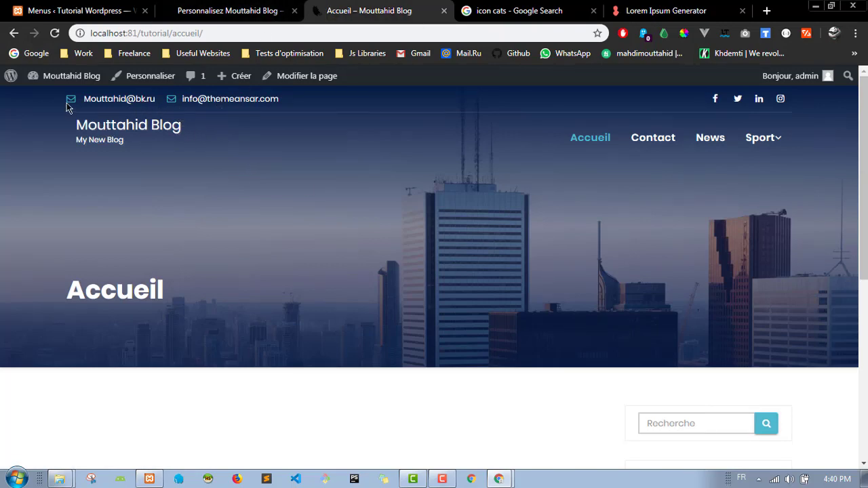
pyautogui.moveTo(70, 103); pyautogui.dragTo(157, 108)
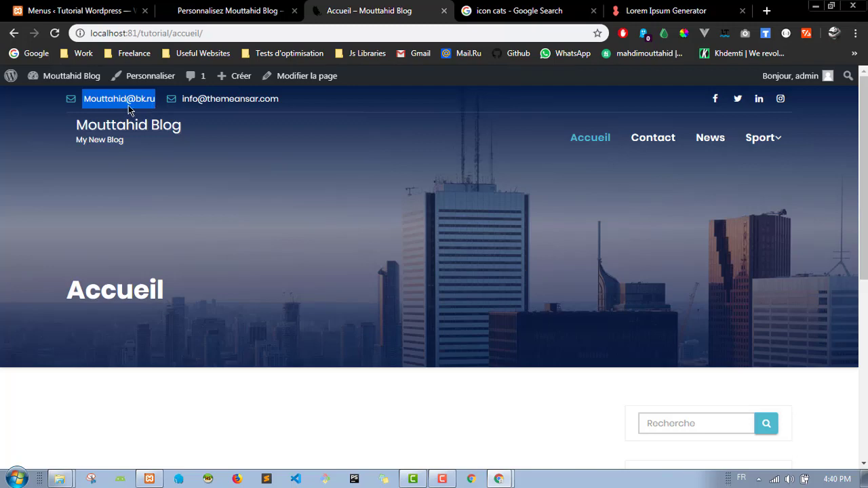
pyautogui.click(256, 7)
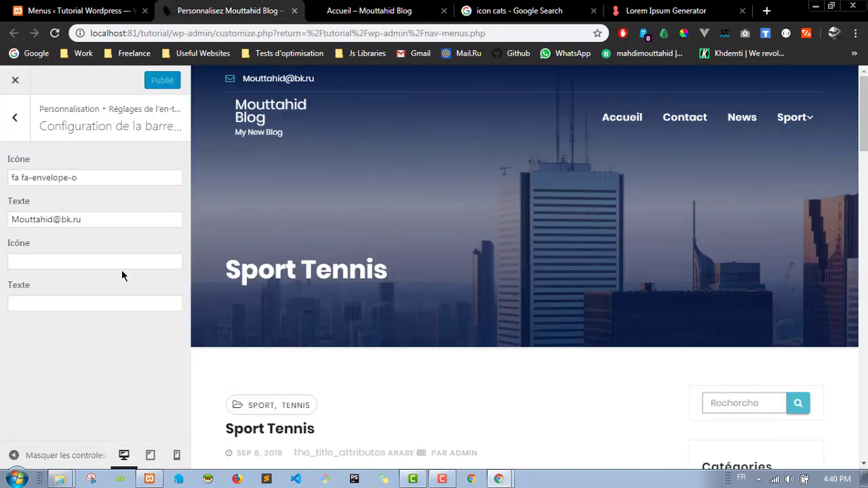
pyautogui.click(370, 10)
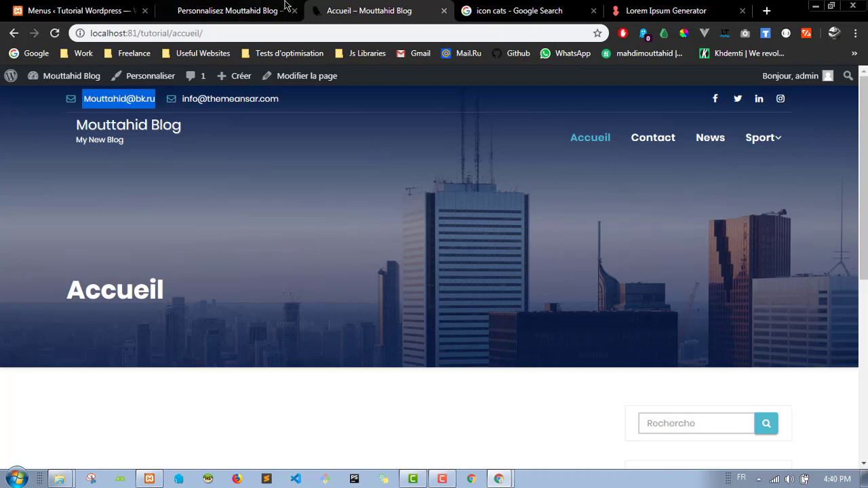
# Step: Search Google for 'font awesome icon' and open the fontawesome.com icons gallery
pyautogui.click(519, 10)
pyautogui.click(499, 30)
pyautogui.write('font awesome')
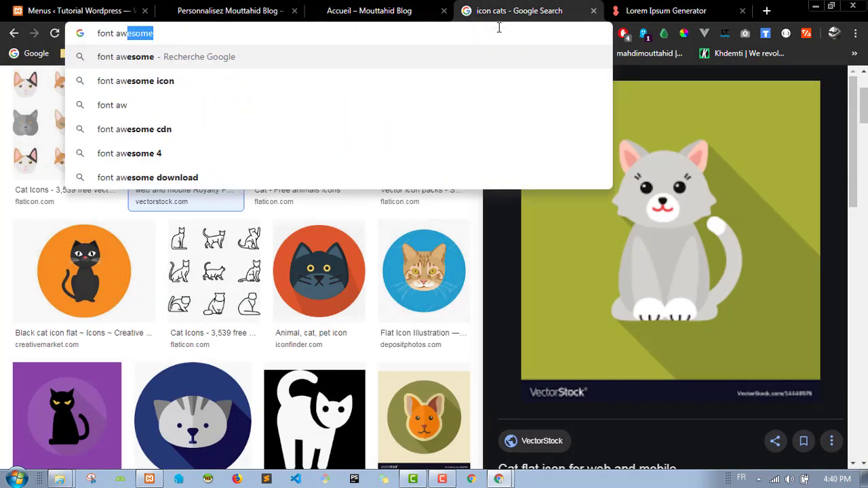
pyautogui.press('Down')
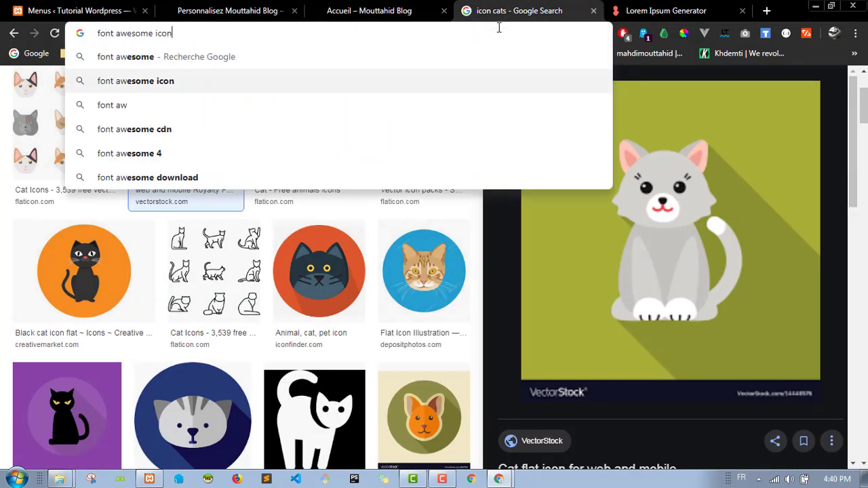
pyautogui.press('Return')
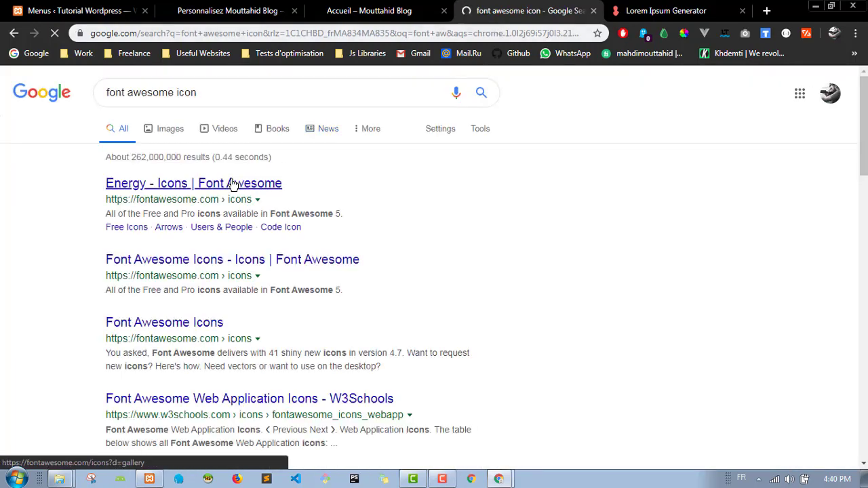
pyautogui.click(231, 184)
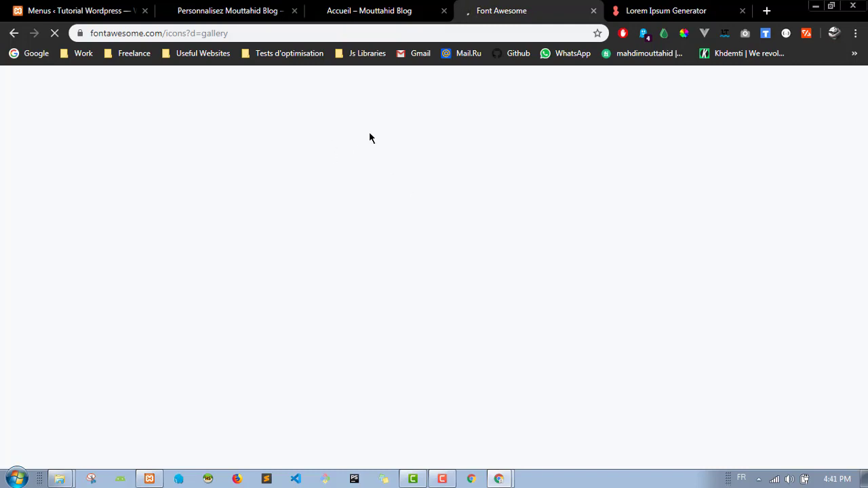
# Step: Find the solid phone icon (fas fa-phone) in Font Awesome and copy its HTML snippet
pyautogui.click(354, 10)
pyautogui.click(374, 177)
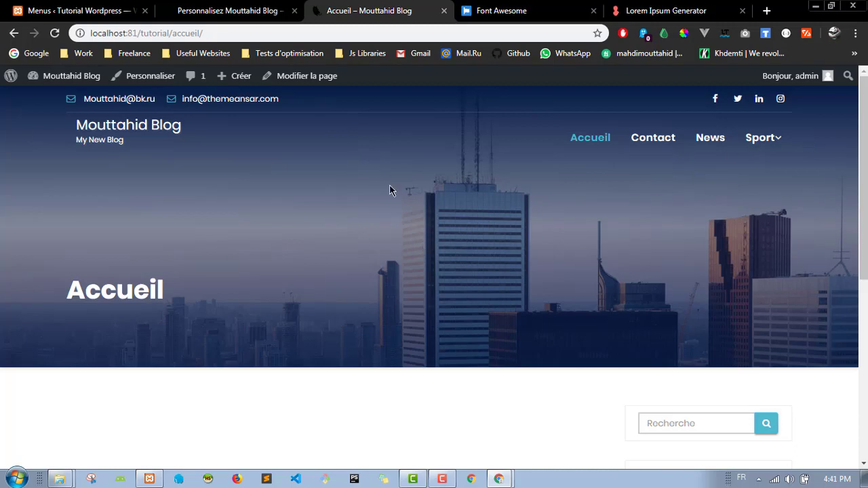
pyautogui.scroll(-5, 390, 190)
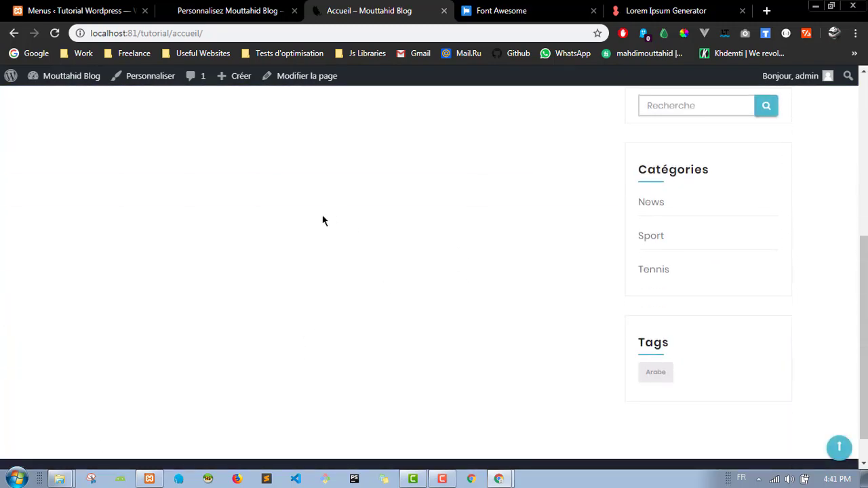
pyautogui.scroll(5, 393, 333)
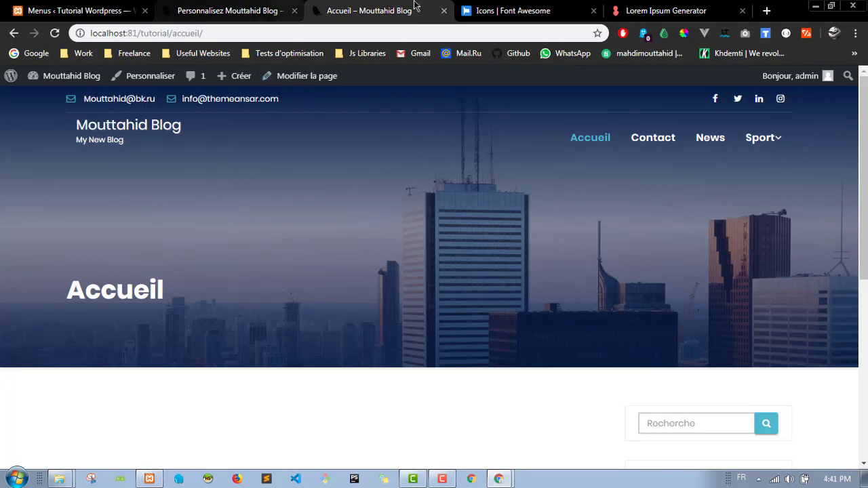
pyautogui.click(523, 10)
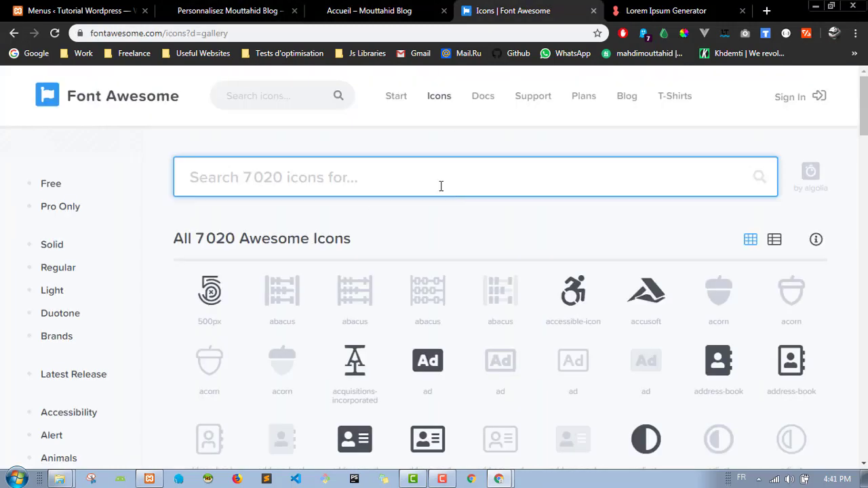
pyautogui.write('phon')
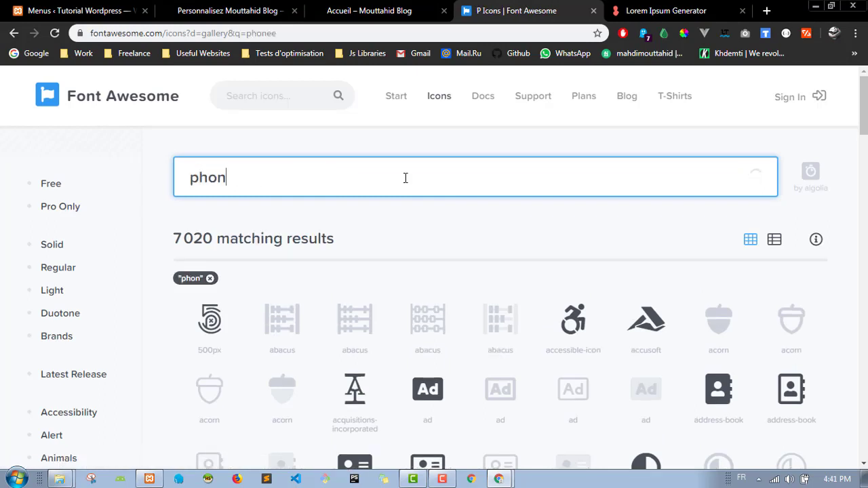
pyautogui.write('e')
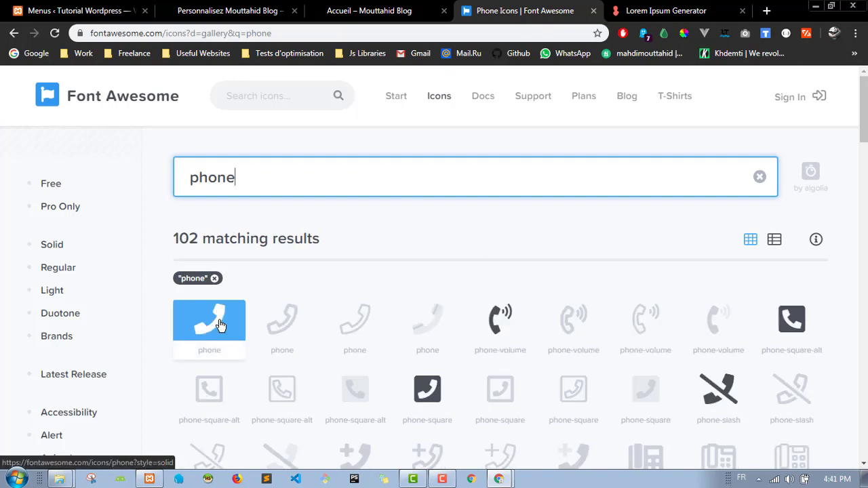
pyautogui.click(212, 343)
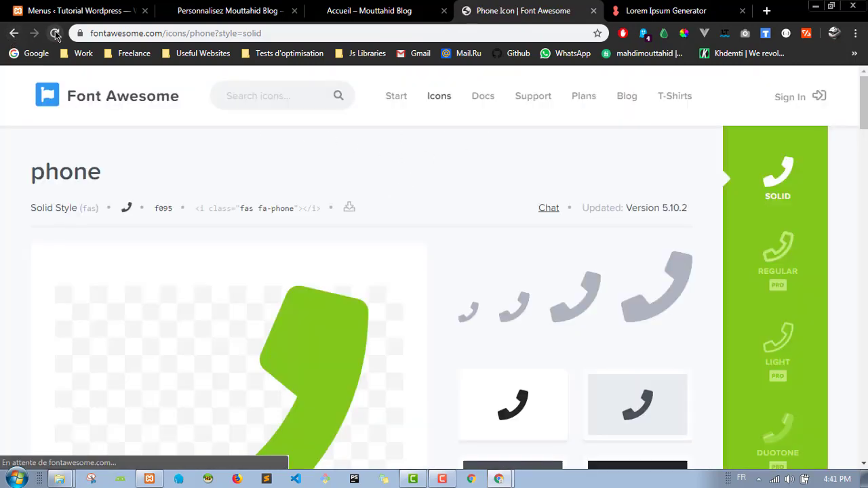
pyautogui.click(277, 211)
pyautogui.click(229, 11)
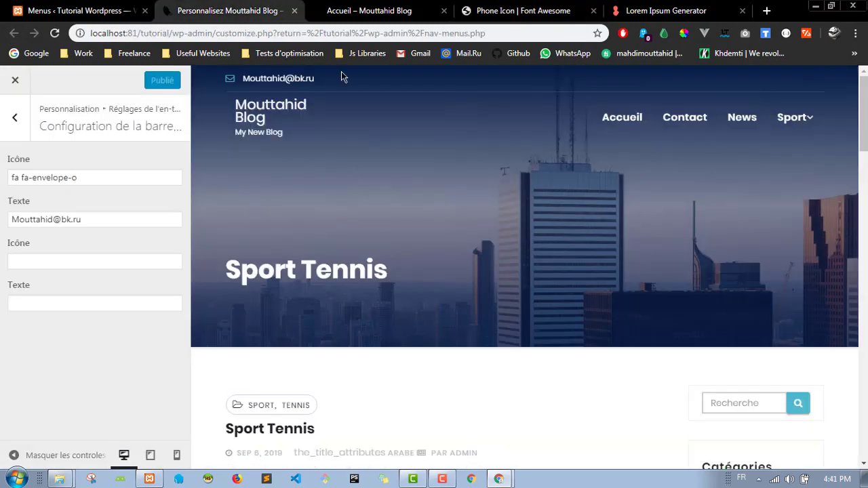
# Step: Paste the phone snippet into the second Icône field, trimmed to 'fas fa-phone'
pyautogui.click(81, 258)
pyautogui.hotkey('ctrl', 'v')
pyautogui.moveTo(50, 261); pyautogui.dragTo(89, 261)
pyautogui.press('BackSpace')
pyautogui.press('BackSpace')
# Step: Enter the phone number in the second Texte field, publish, and verify on the live page
pyautogui.click(99, 303)
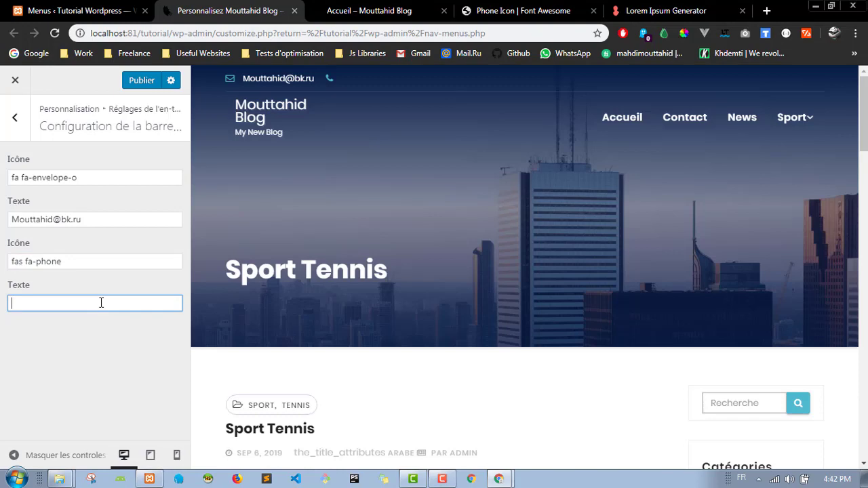
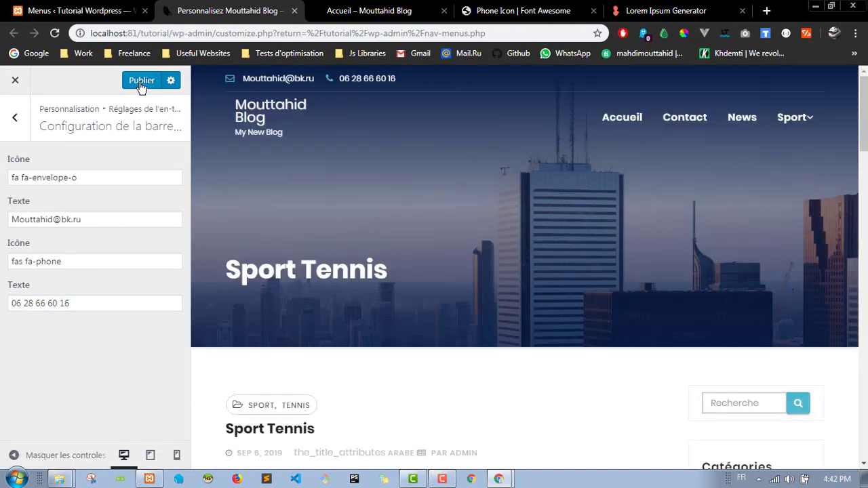
pyautogui.click(141, 83)
pyautogui.click(407, 11)
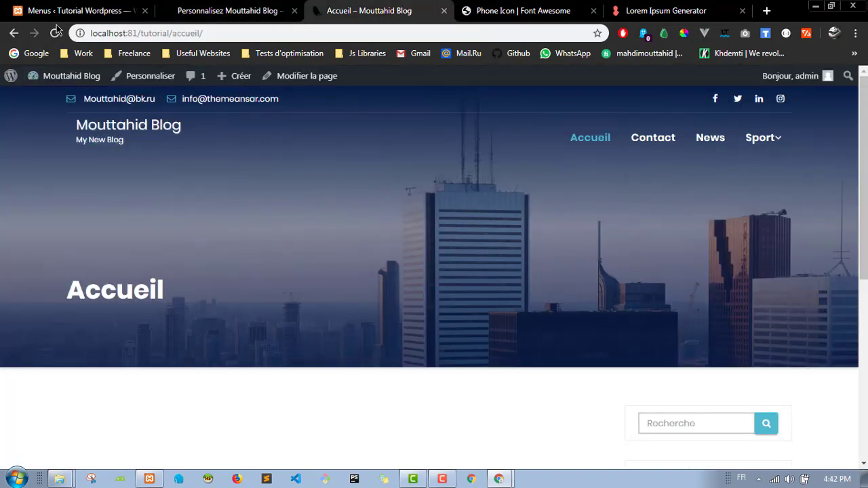
pyautogui.click(56, 33)
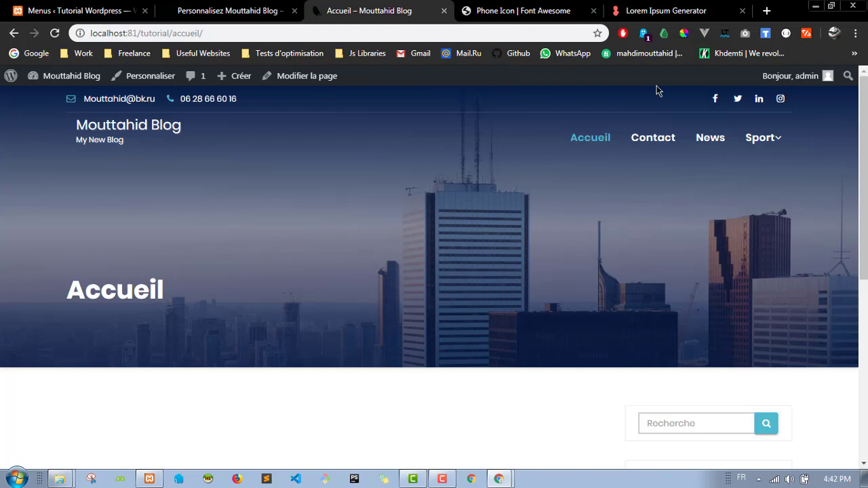
pyautogui.click(230, 11)
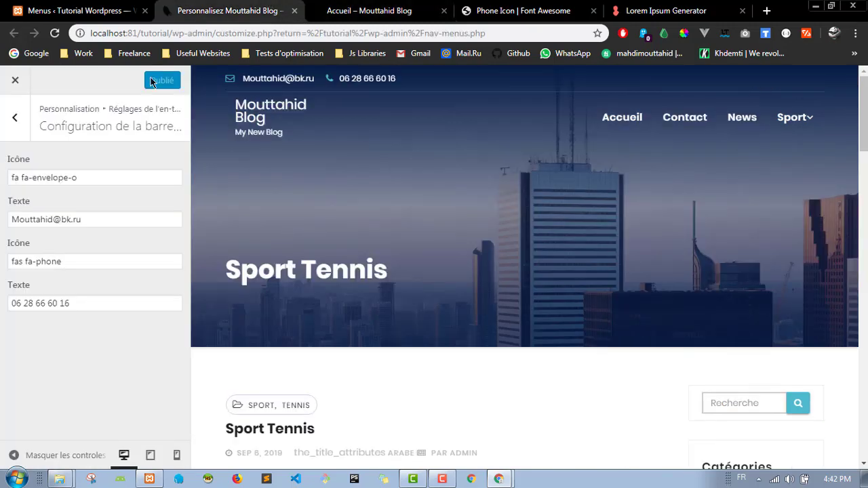
pyautogui.click(17, 117)
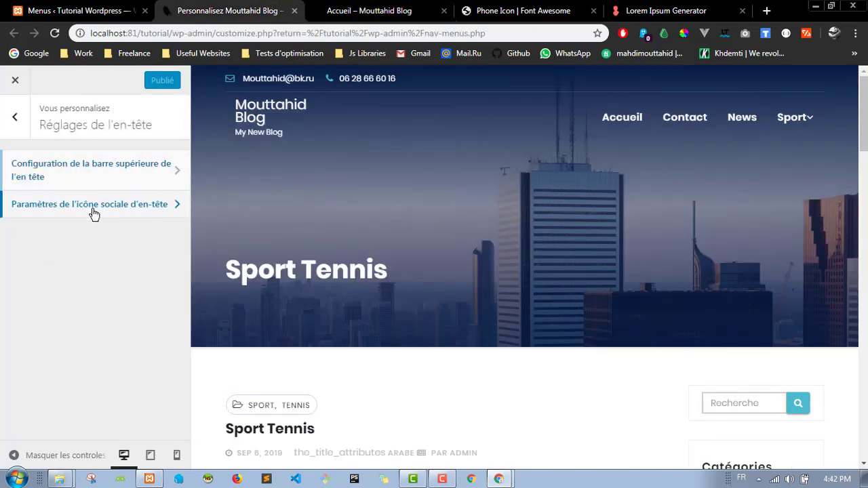
# Step: Set the header Facebook social URL to # and publish the social icon settings
pyautogui.click(95, 213)
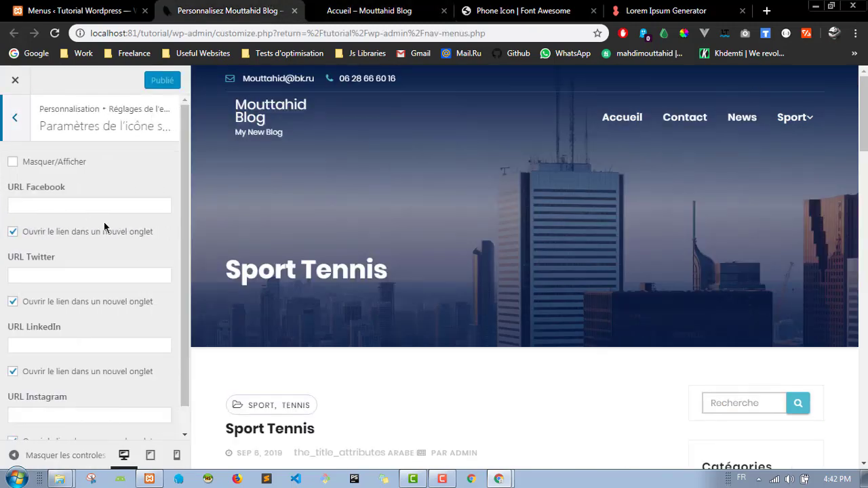
pyautogui.click(29, 205)
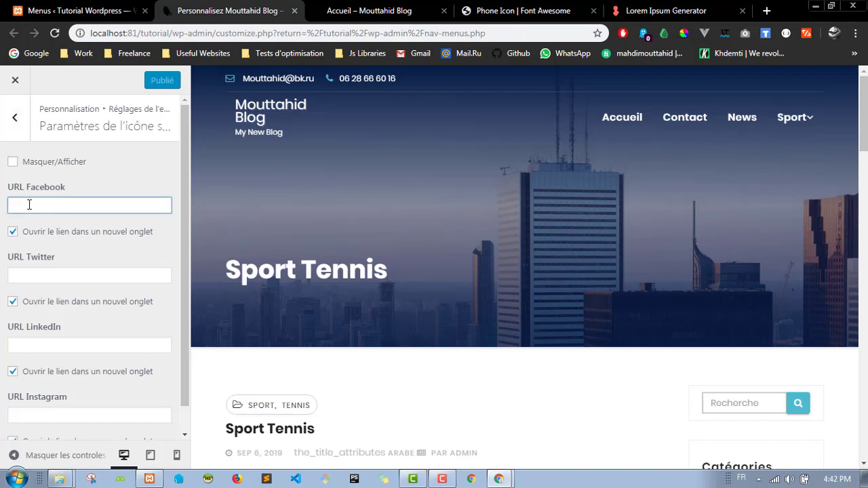
pyautogui.write('#')
pyautogui.click(55, 272)
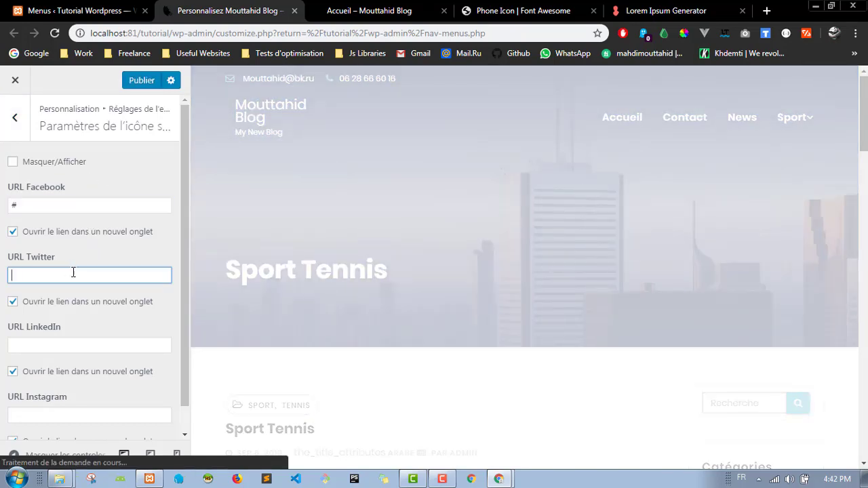
pyautogui.click(84, 345)
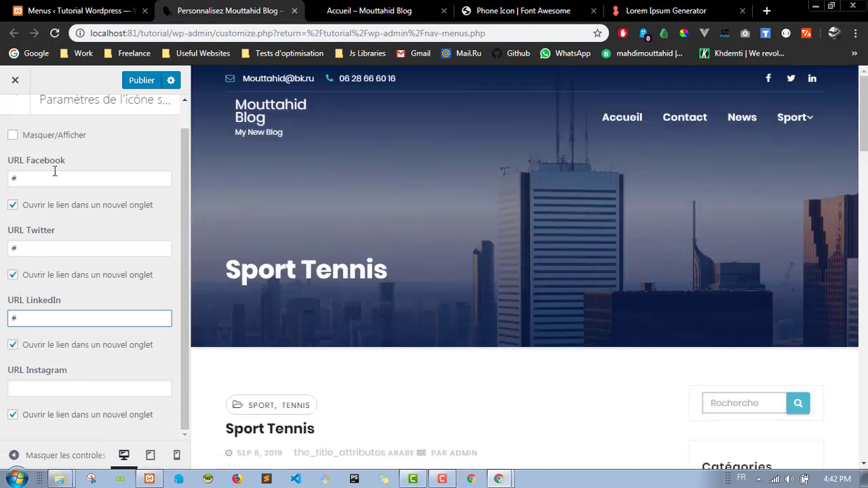
pyautogui.click(141, 80)
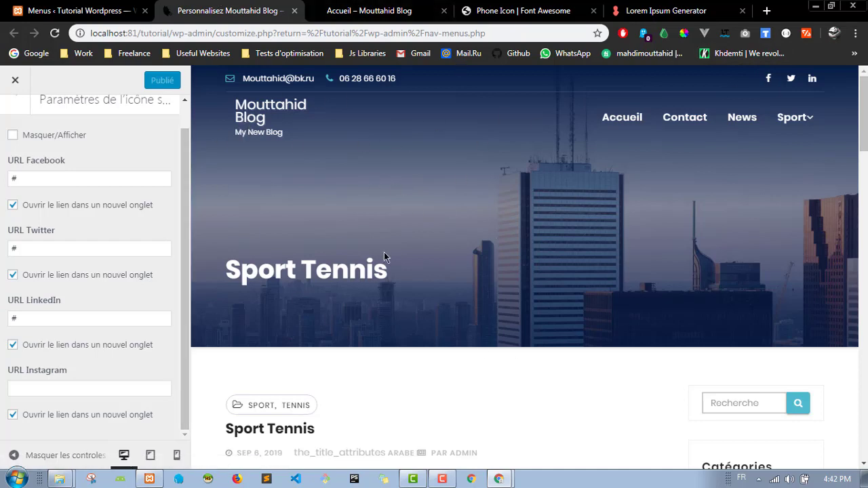
# Step: Test the header Facebook link on the reloaded live page, then return to the Customizer's main sections
pyautogui.hotkey('ctrl', 'Tab')
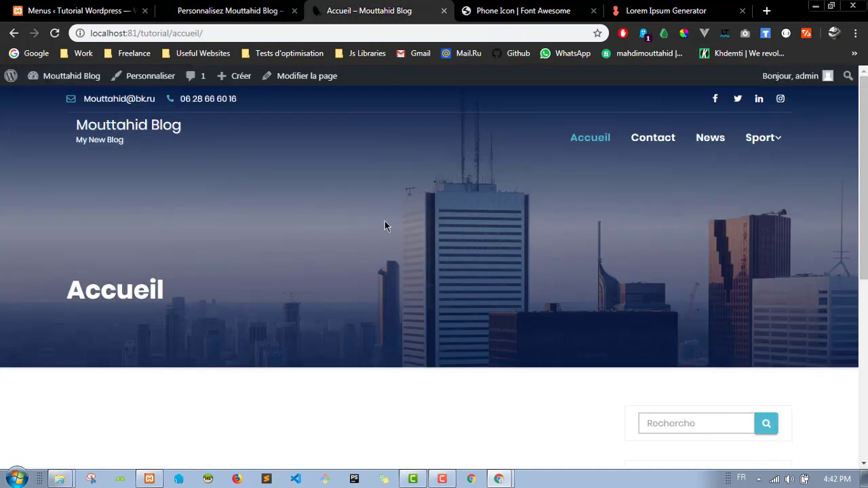
pyautogui.click(54, 32)
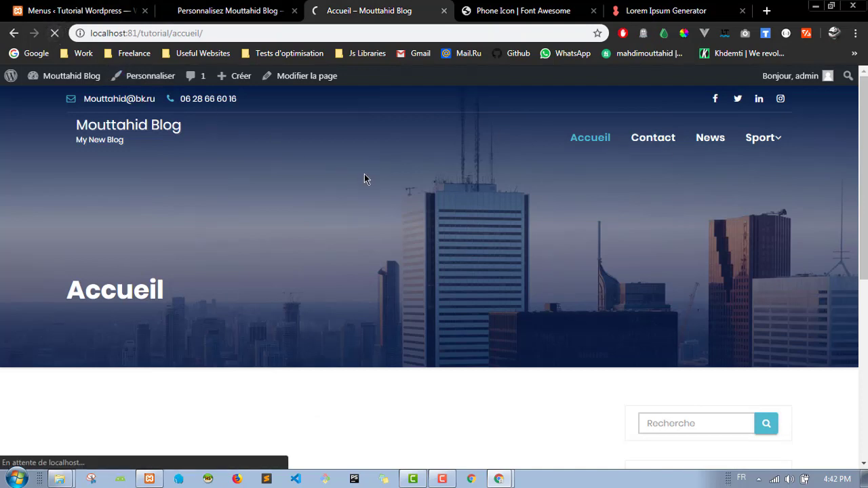
pyautogui.click(718, 100)
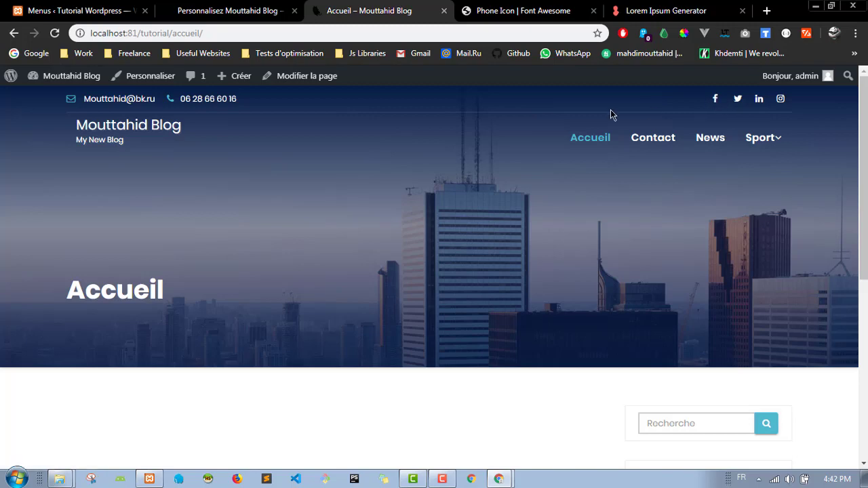
pyautogui.moveTo(201, 34); pyautogui.dragTo(217, 33)
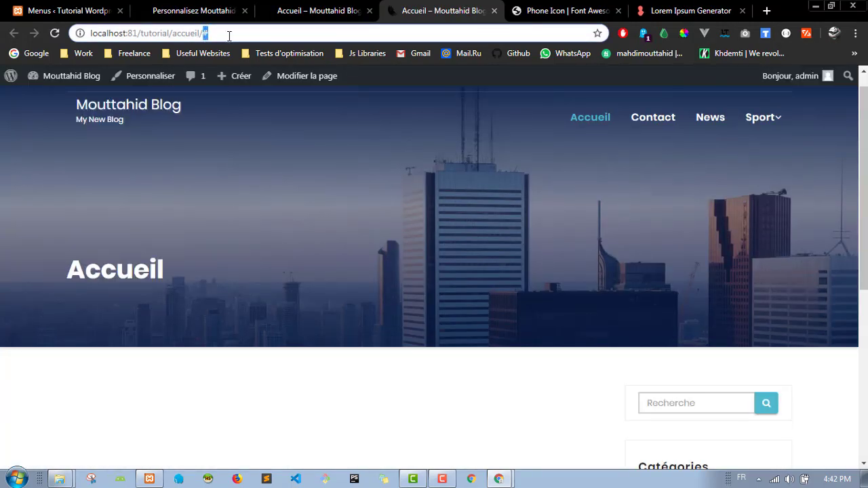
pyautogui.click(494, 12)
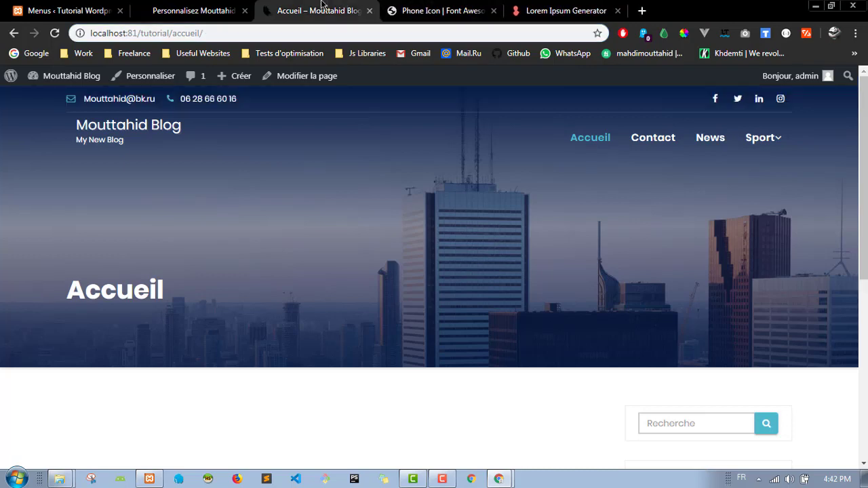
pyautogui.click(193, 10)
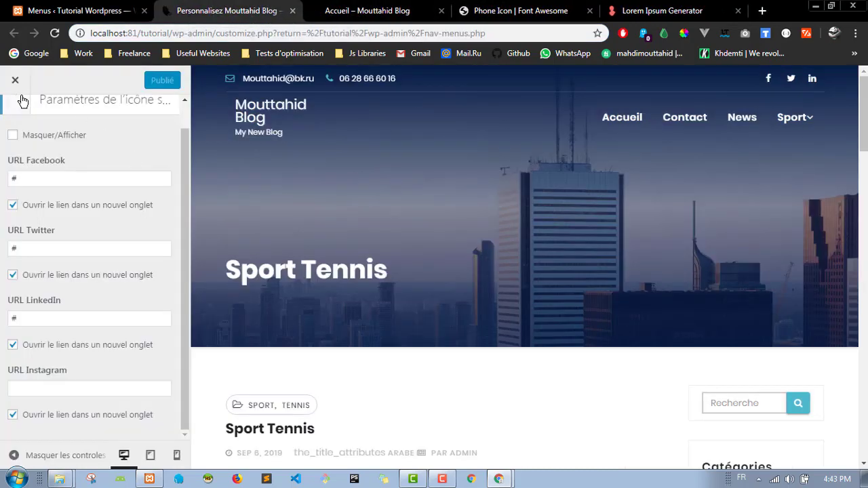
pyautogui.click(15, 118)
pyautogui.click(15, 118)
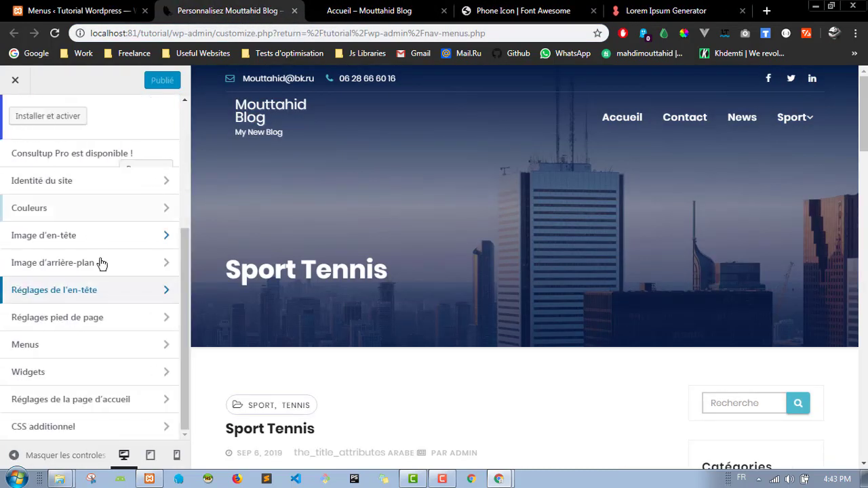
# Step: Set the footer Facebook, Twitter and LinkedIn icon URLs to # under Paramètres de l'icone sociale
pyautogui.click(88, 326)
pyautogui.scroll(-10, 458, 266)
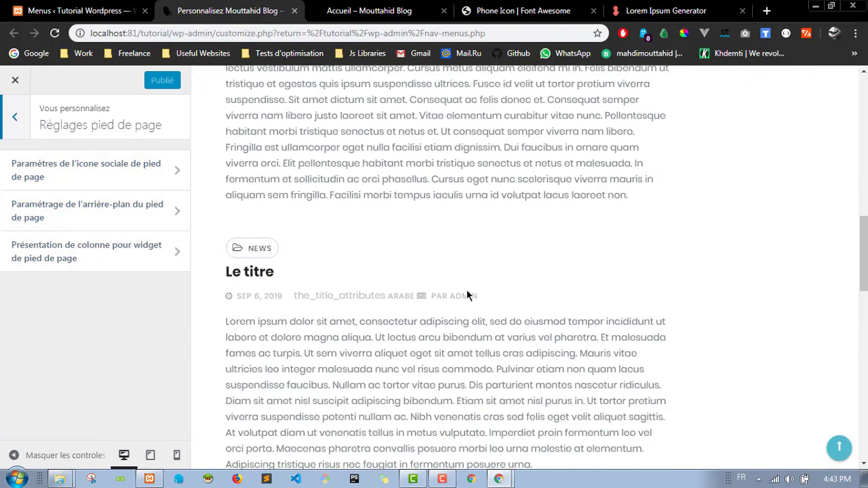
pyautogui.scroll(-10, 467, 295)
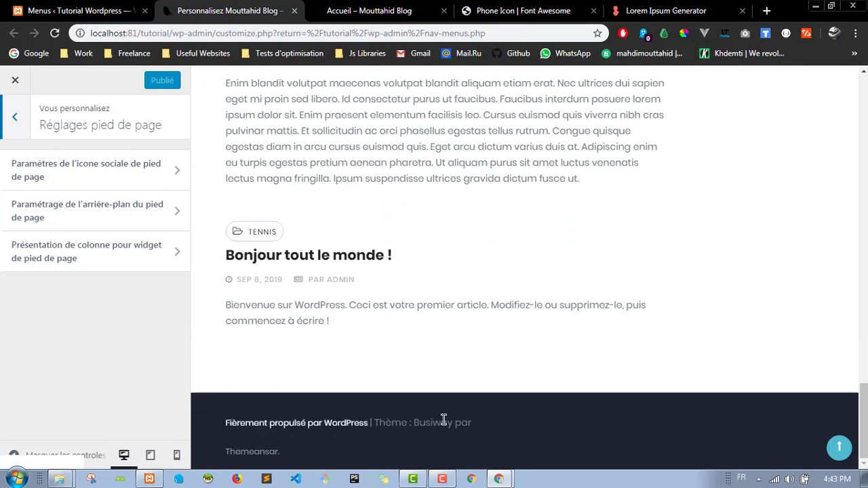
pyautogui.click(98, 170)
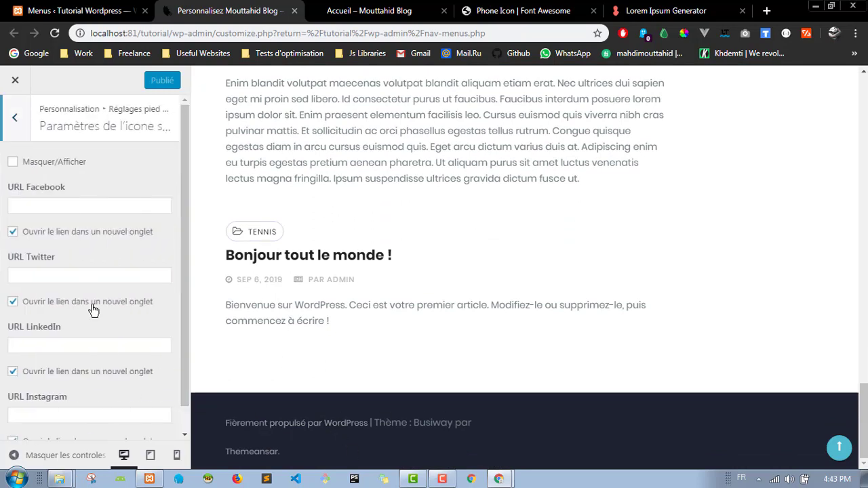
pyautogui.click(73, 206)
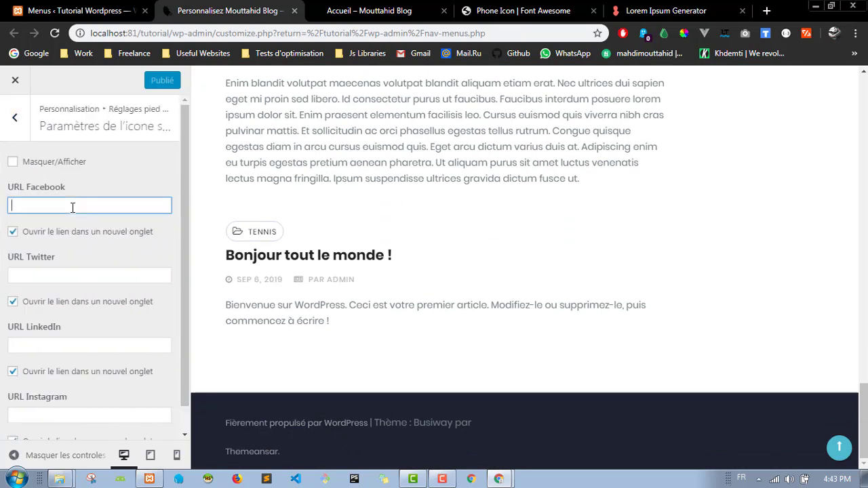
pyautogui.write('#')
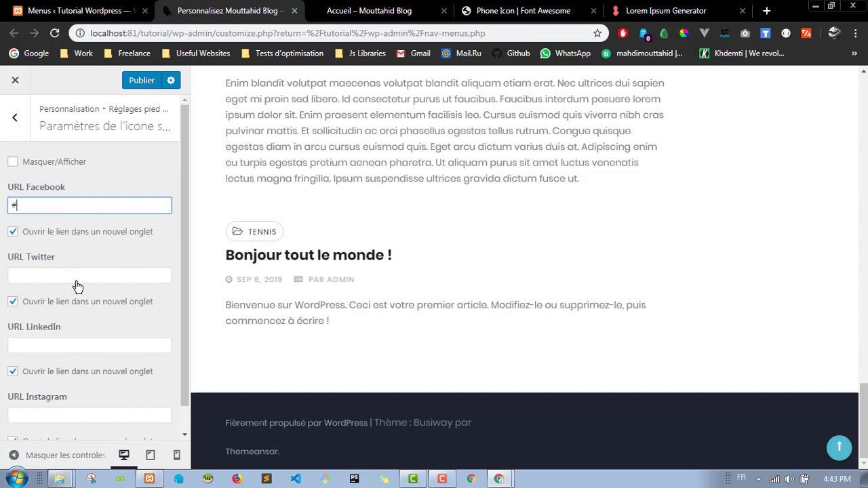
pyautogui.click(76, 278)
pyautogui.write('#')
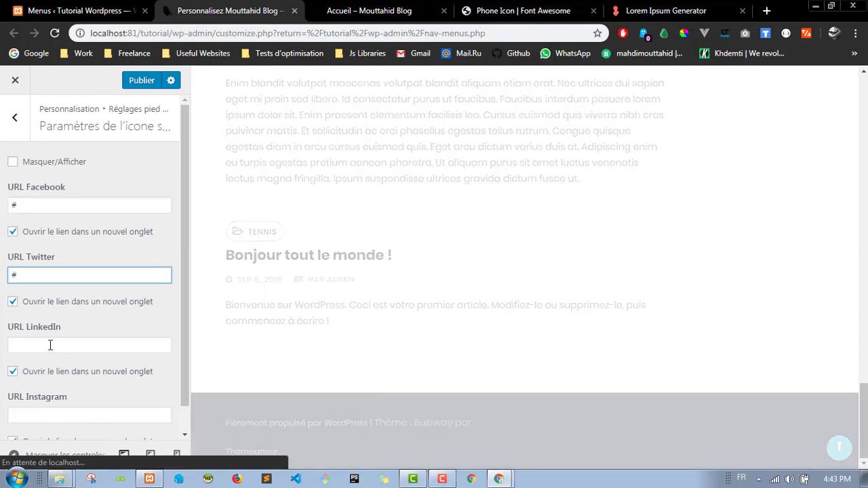
pyautogui.click(51, 345)
pyautogui.write('#')
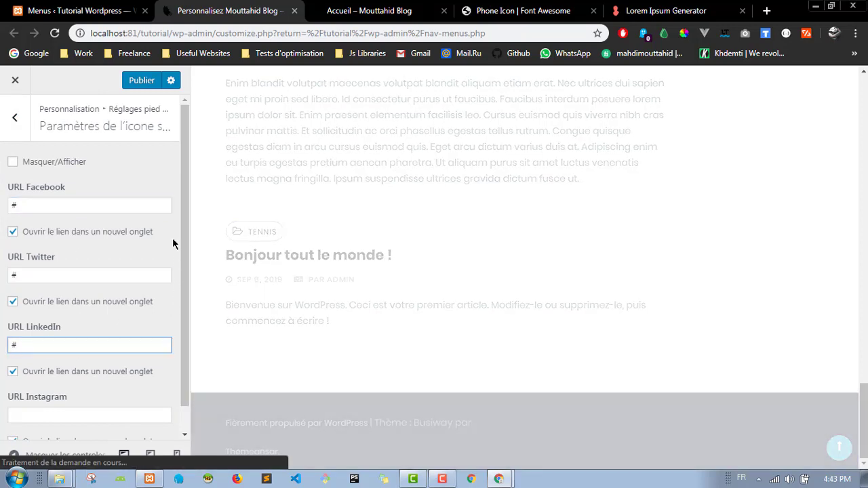
pyautogui.click(173, 239)
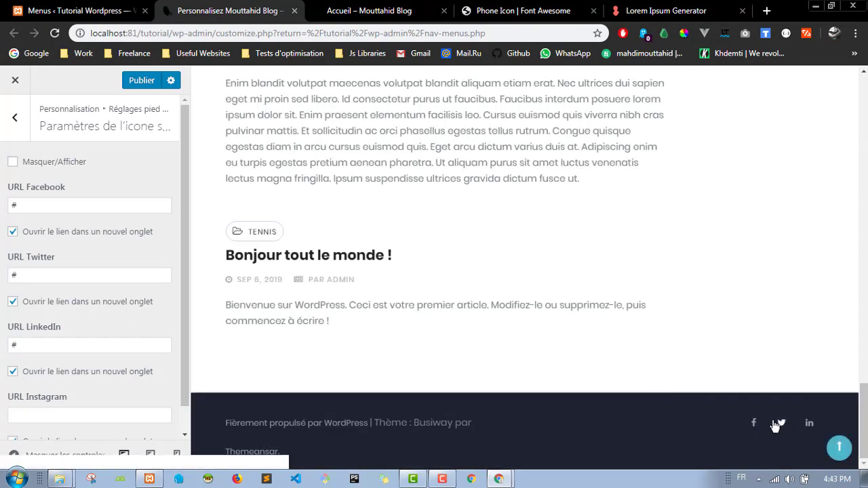
pyautogui.click(15, 118)
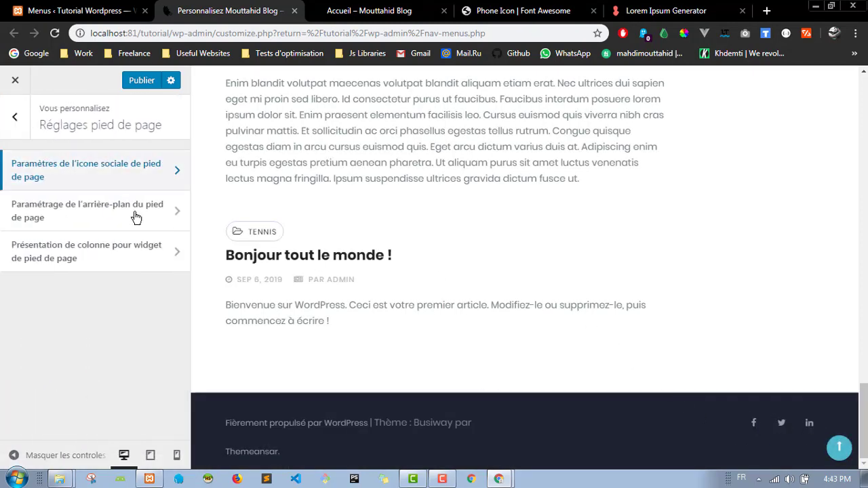
# Step: Apply Capture.jpg as the footer background image, then remove it
pyautogui.click(84, 218)
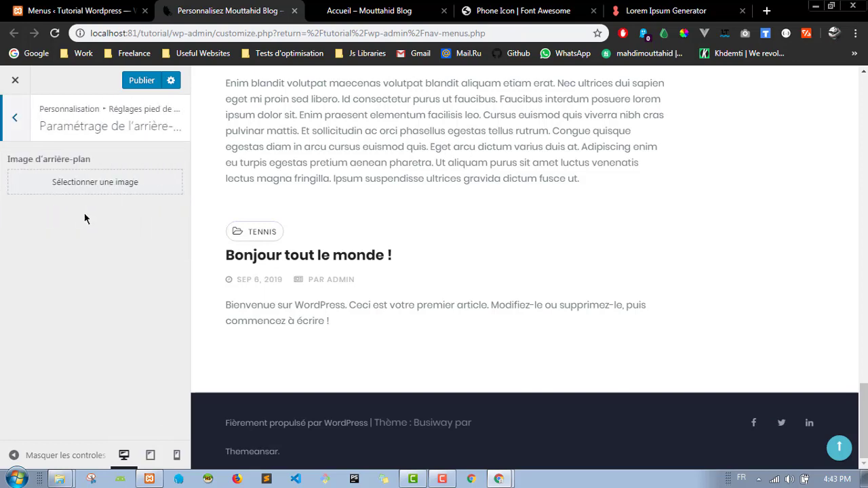
pyautogui.click(41, 187)
pyautogui.click(271, 238)
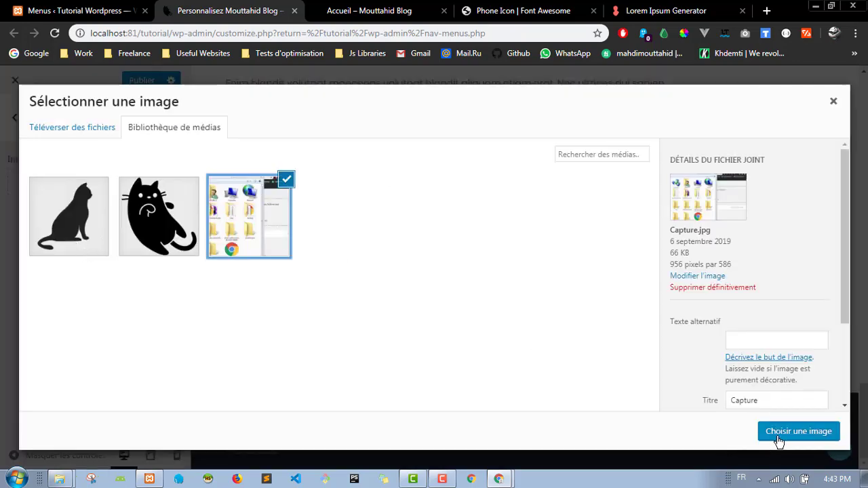
pyautogui.click(799, 432)
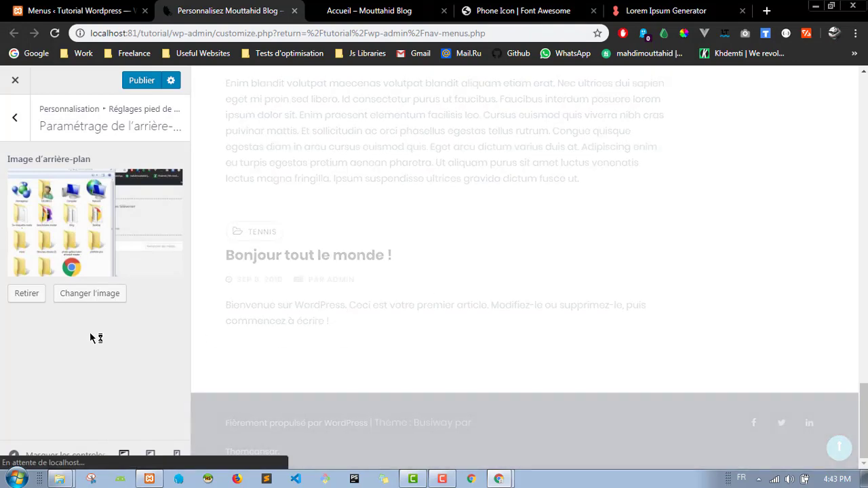
pyautogui.click(25, 296)
pyautogui.click(21, 121)
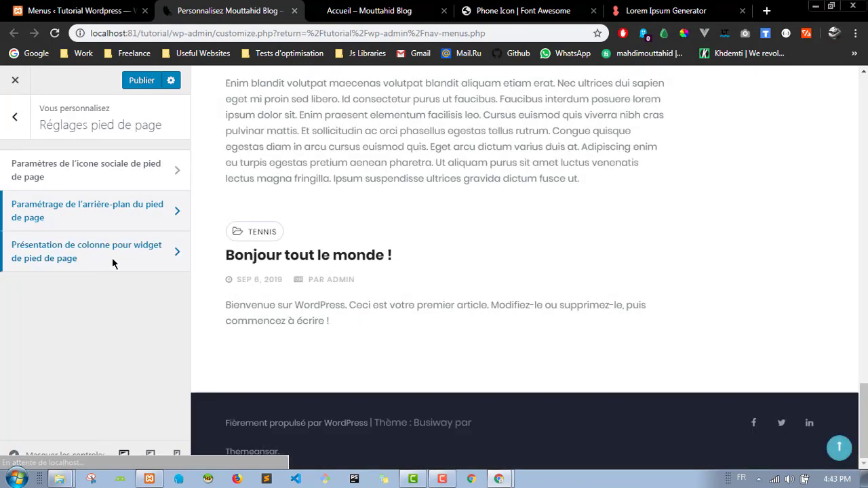
# Step: Keep the footer widget layout at 3 columns and open the Menus section
pyautogui.click(112, 259)
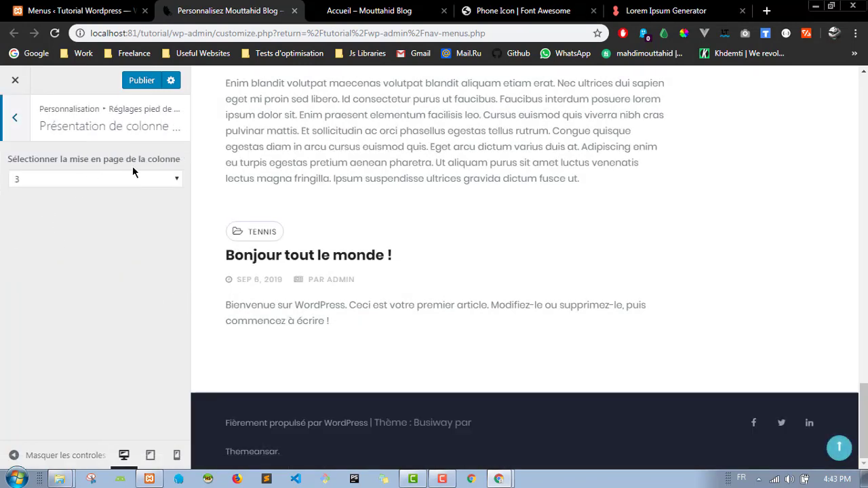
pyautogui.click(106, 180)
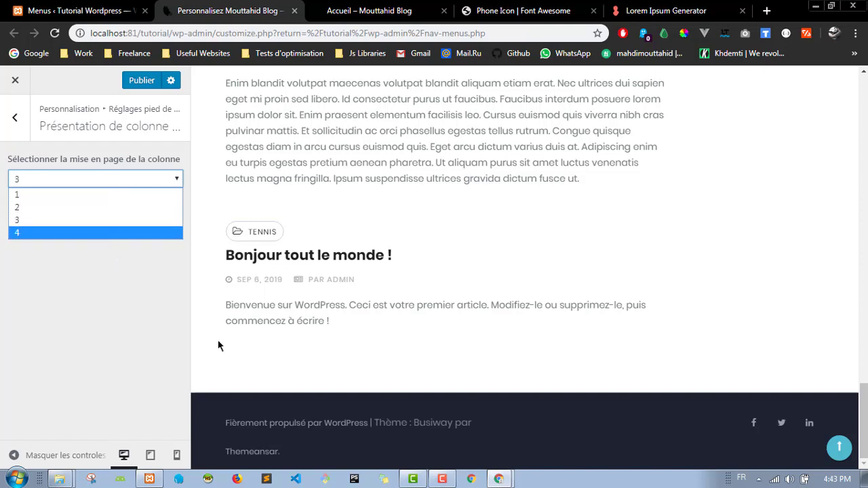
pyautogui.click(69, 328)
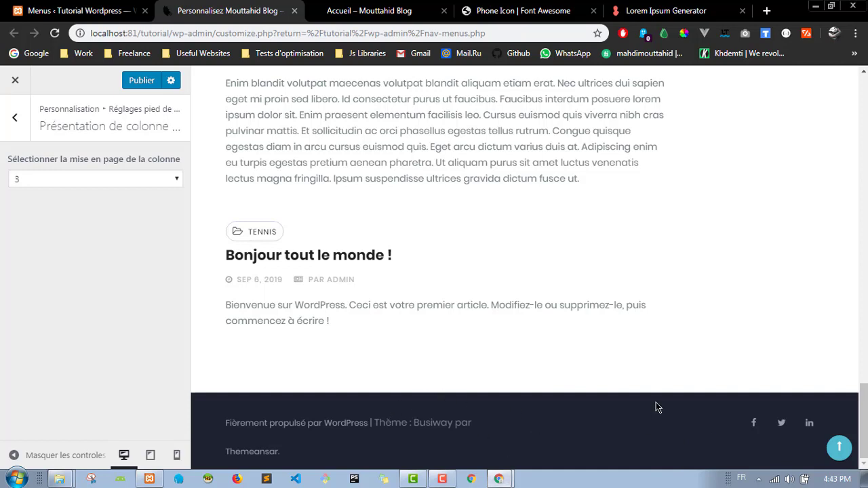
pyautogui.click(15, 118)
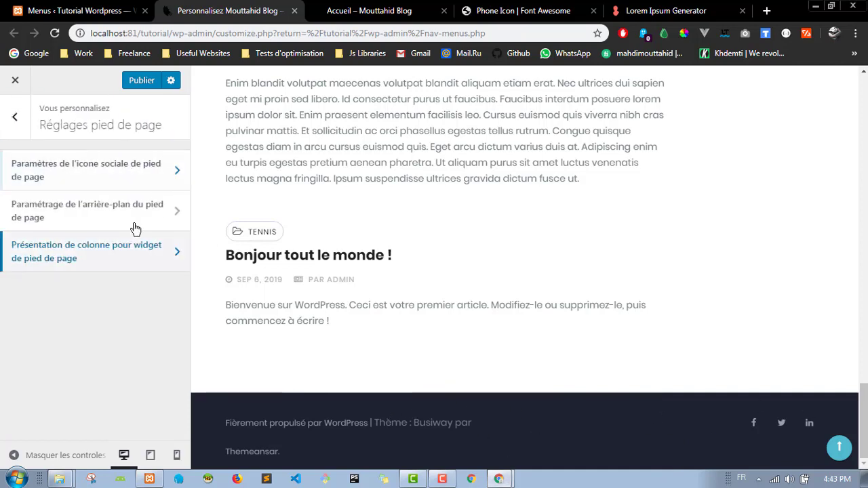
pyautogui.click(19, 119)
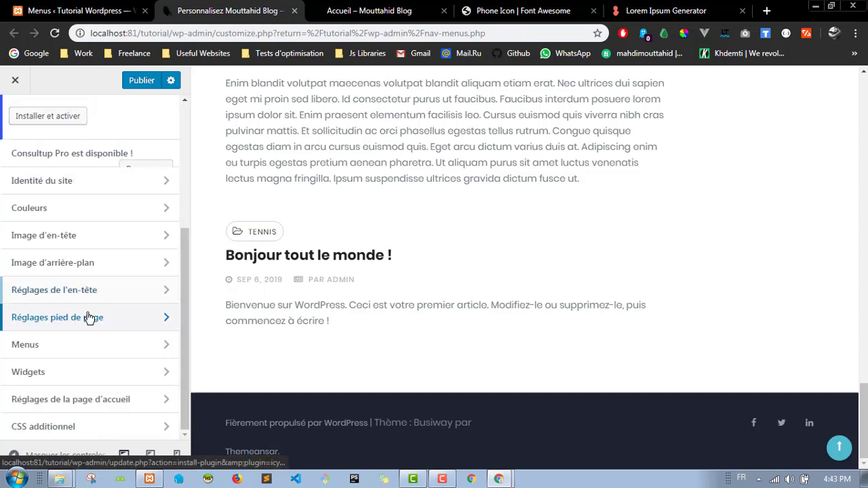
pyautogui.click(87, 358)
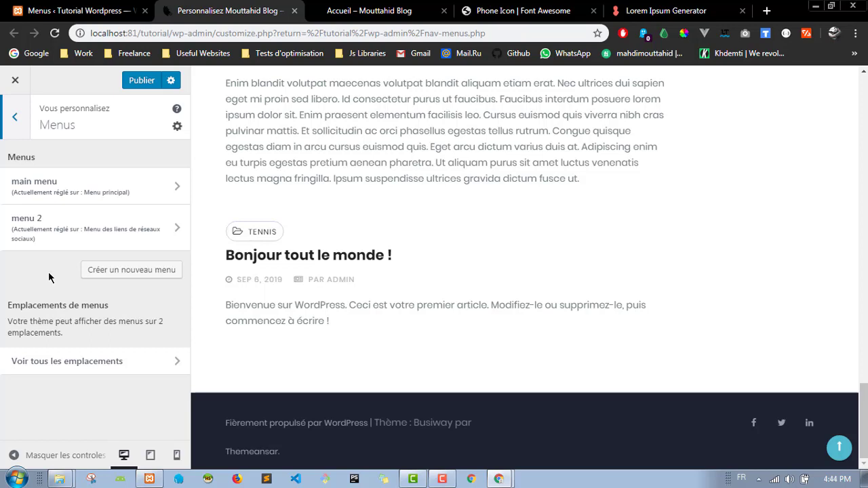
# Step: Add a Catégories widget titled 'Categories' to the Zone de widgets en pied de page
pyautogui.click(20, 133)
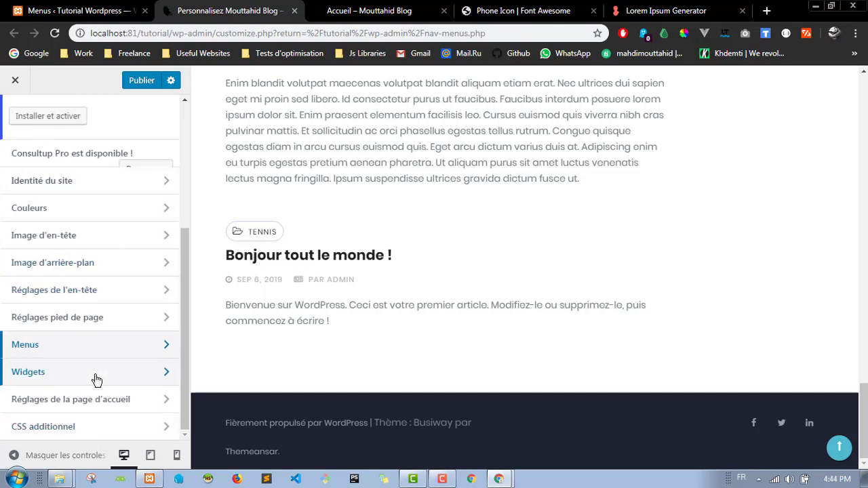
pyautogui.click(91, 353)
pyautogui.click(17, 128)
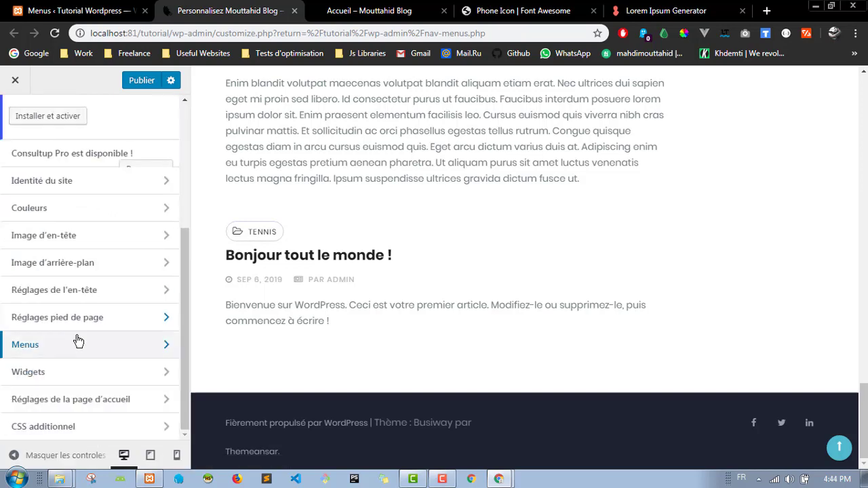
pyautogui.click(82, 374)
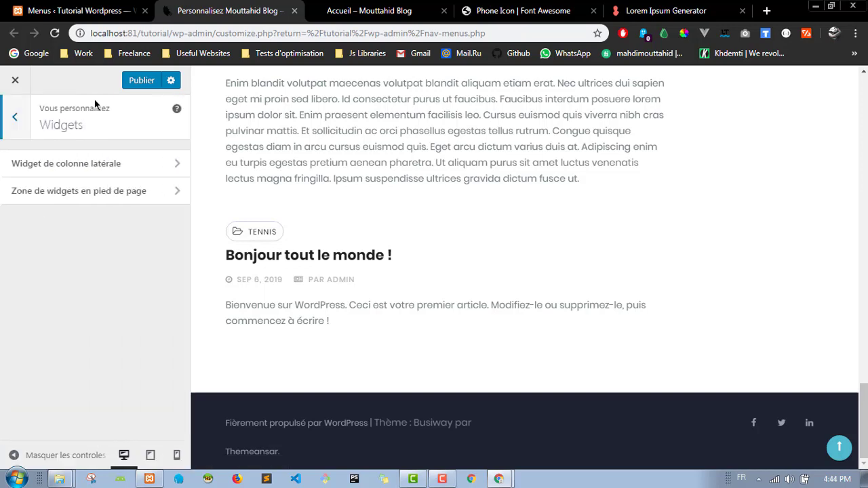
pyautogui.click(123, 200)
pyautogui.click(111, 164)
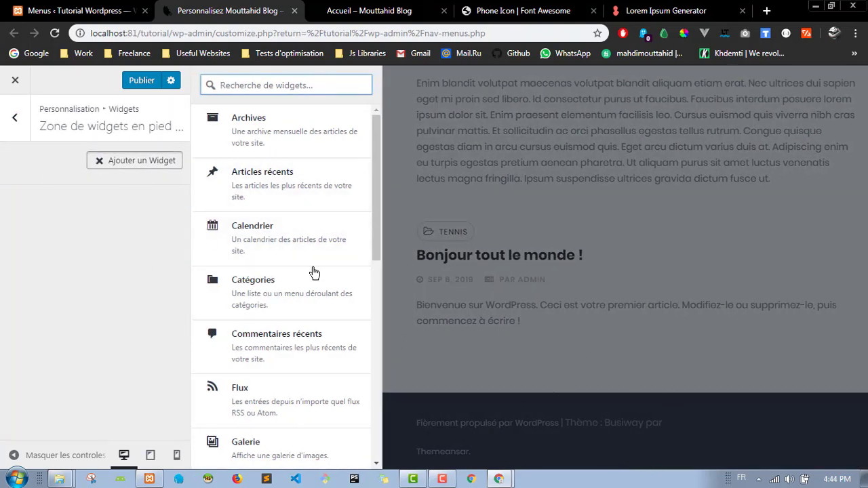
pyautogui.click(287, 300)
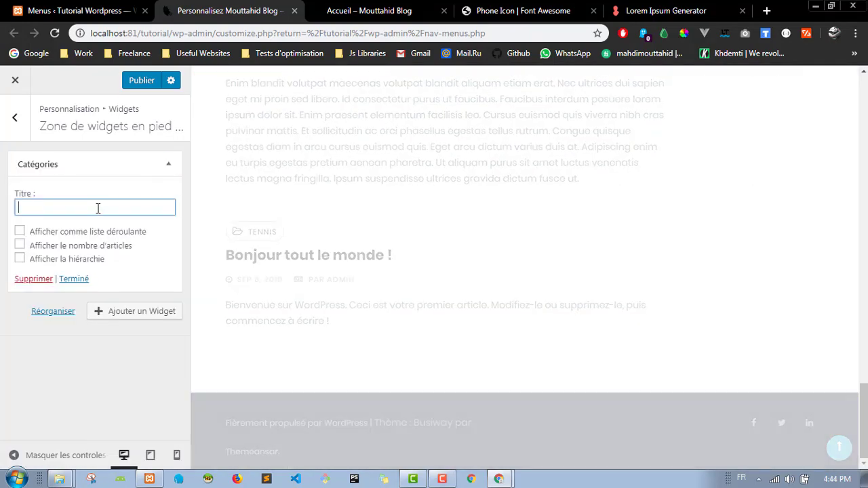
pyautogui.write('ategor')
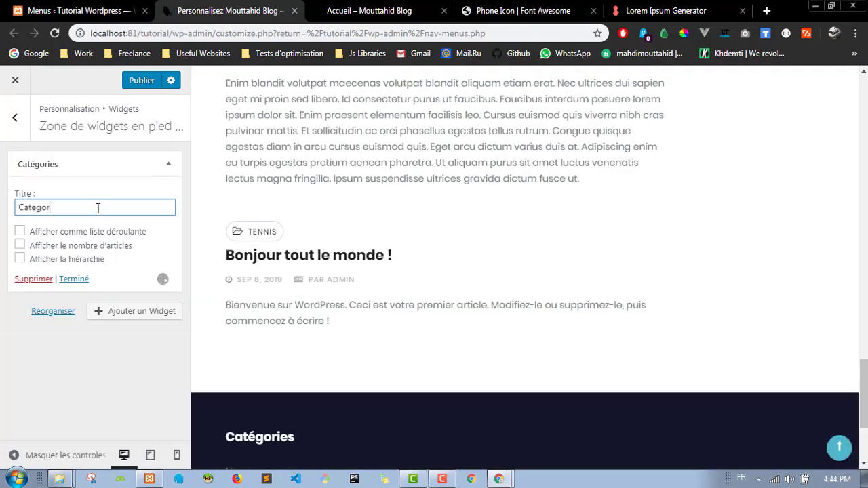
pyautogui.write('ies')
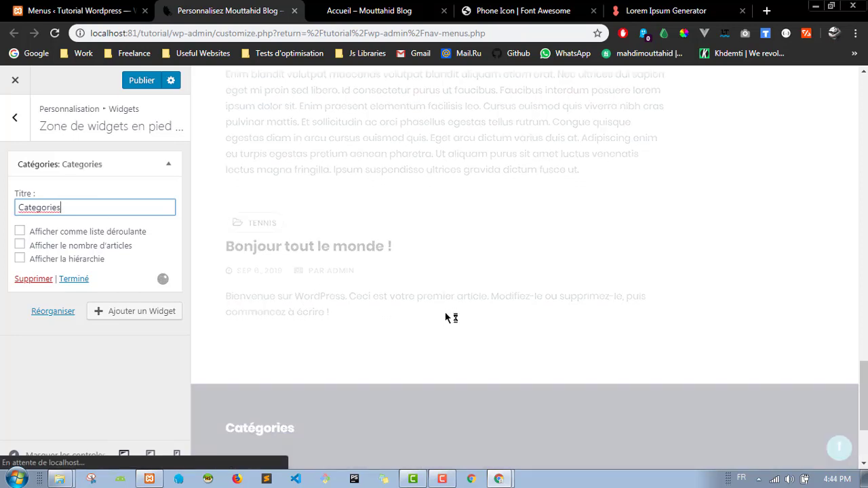
pyautogui.scroll(-2, 514, 304)
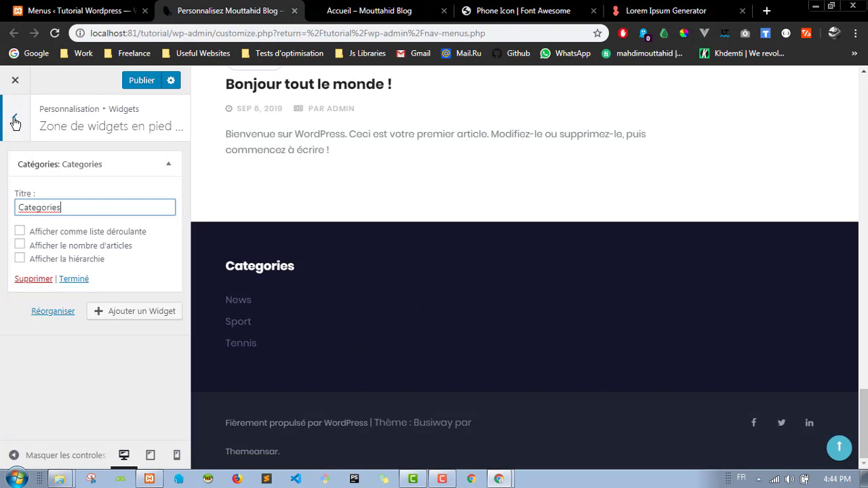
pyautogui.click(168, 164)
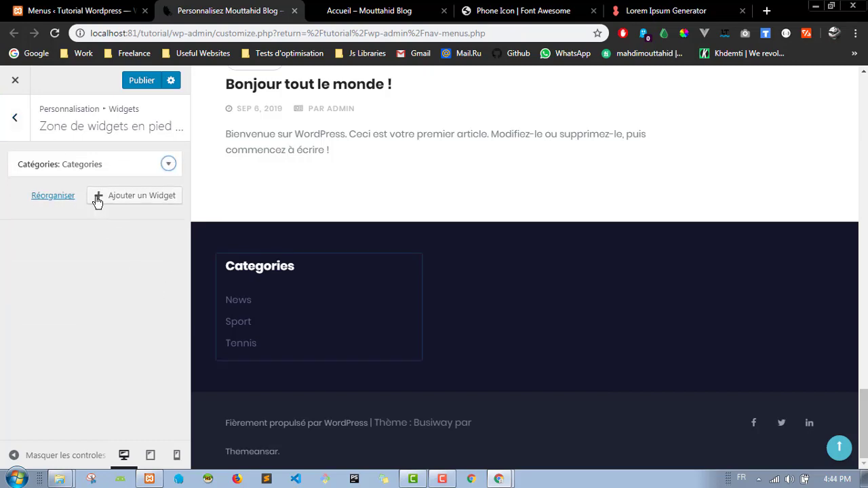
# Step: Add a Menu de navigation widget to the footer showing 'main menu'
pyautogui.click(97, 200)
pyautogui.scroll(-3, 315, 224)
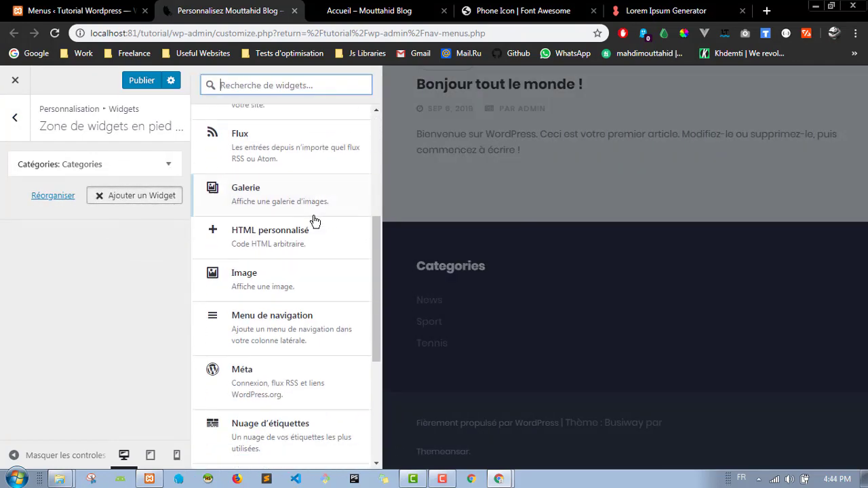
pyautogui.moveTo(317, 331); pyautogui.dragTo(242, 339)
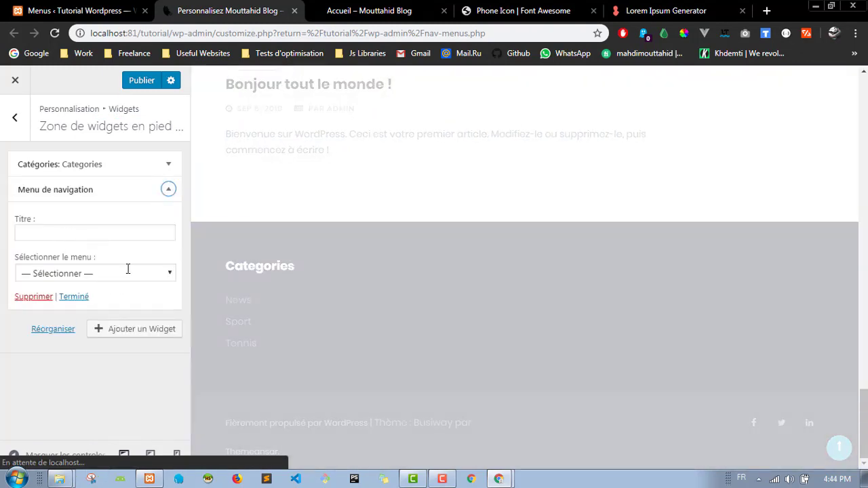
pyautogui.click(165, 275)
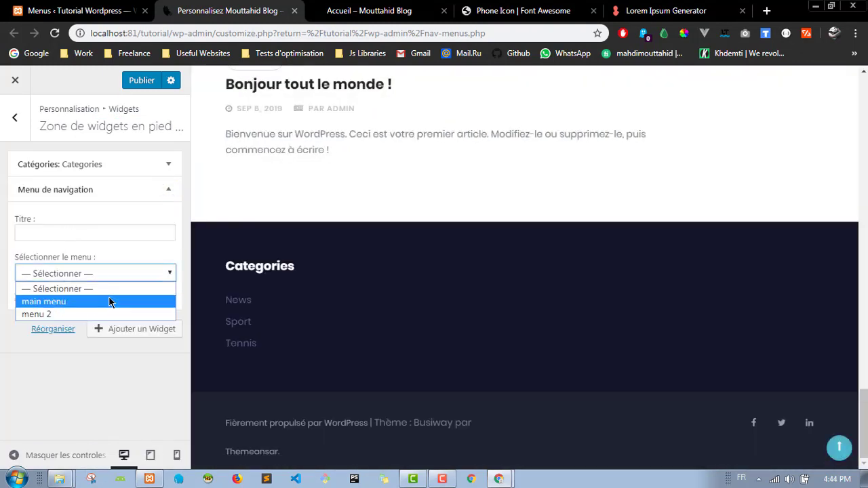
pyautogui.click(111, 302)
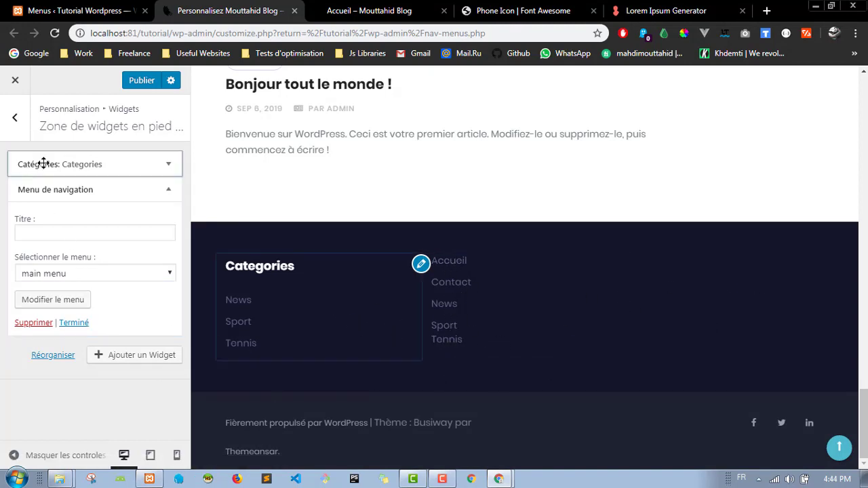
pyautogui.click(167, 191)
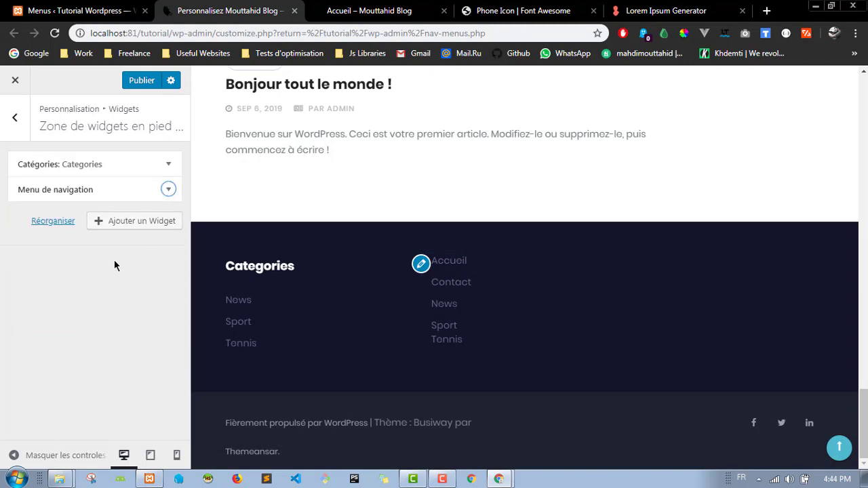
# Step: Add a Pages widget as the third footer column and return to the widget areas list
pyautogui.click(141, 227)
pyautogui.scroll(-1, 325, 319)
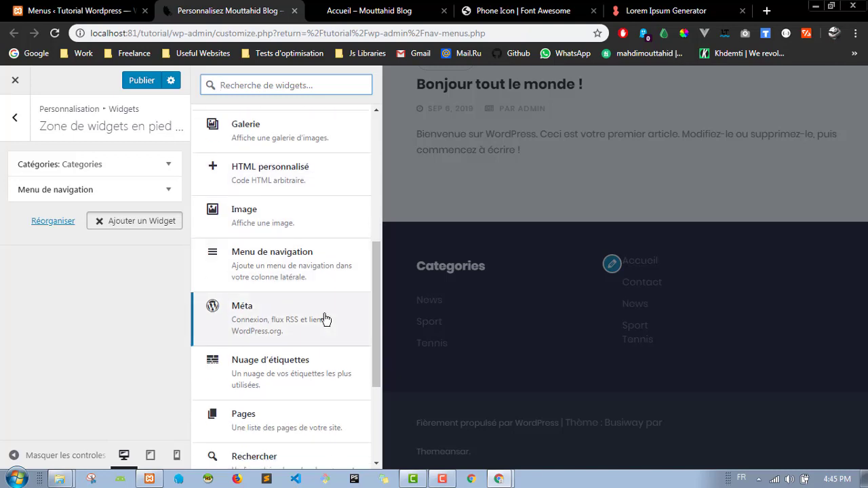
pyautogui.scroll(-3, 312, 299)
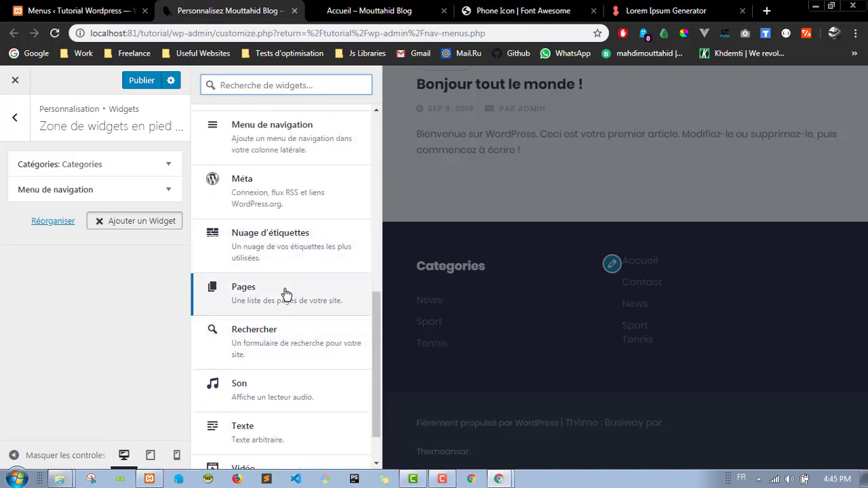
pyautogui.click(294, 297)
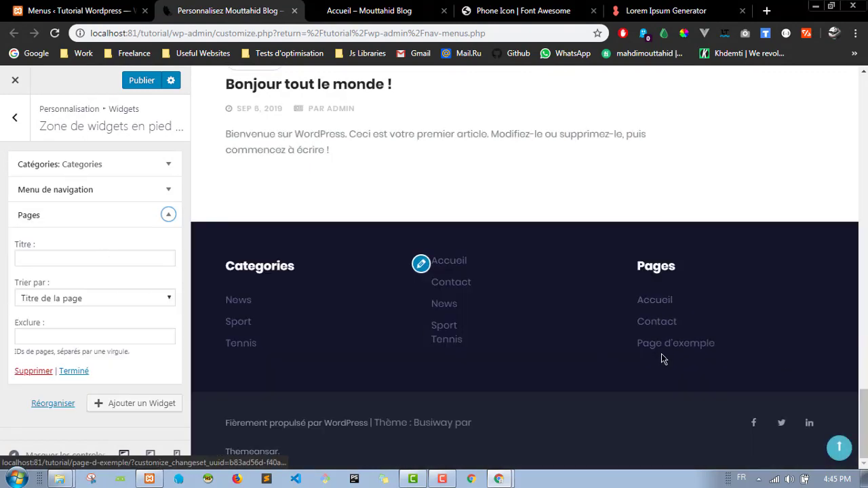
pyautogui.click(168, 191)
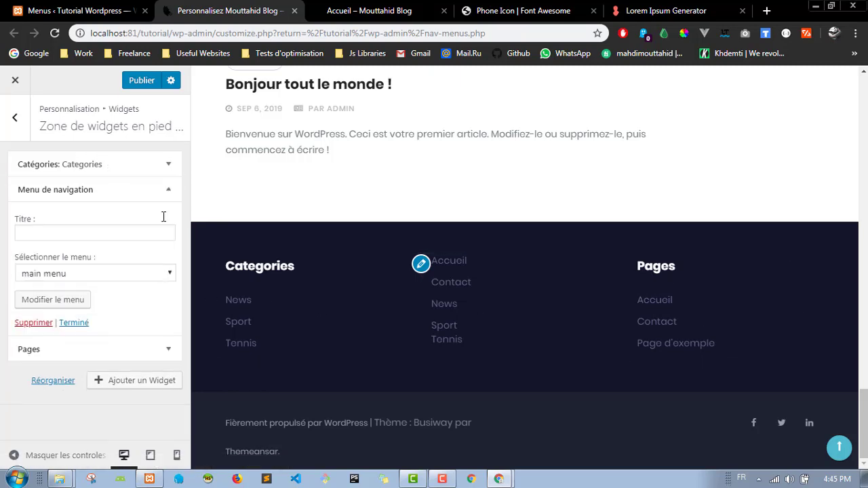
pyautogui.click(116, 174)
pyautogui.click(15, 115)
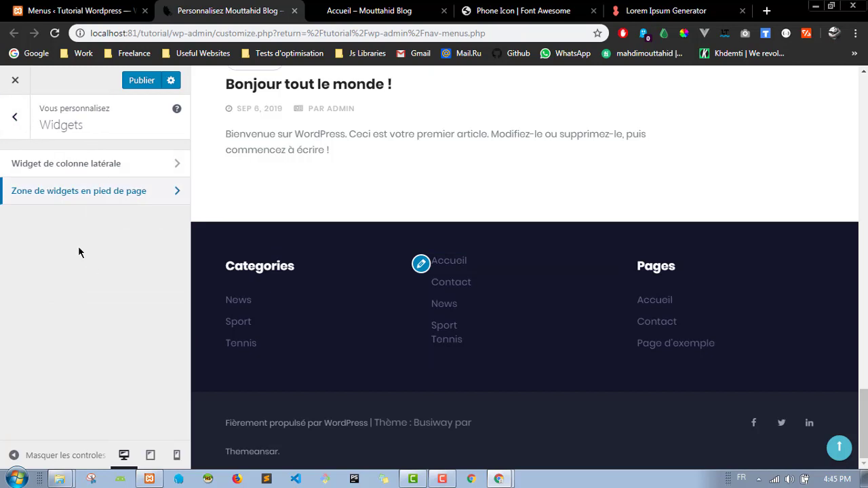
# Step: Publish the footer widget changes from the Réglages de la page d'accueil section
pyautogui.click(16, 126)
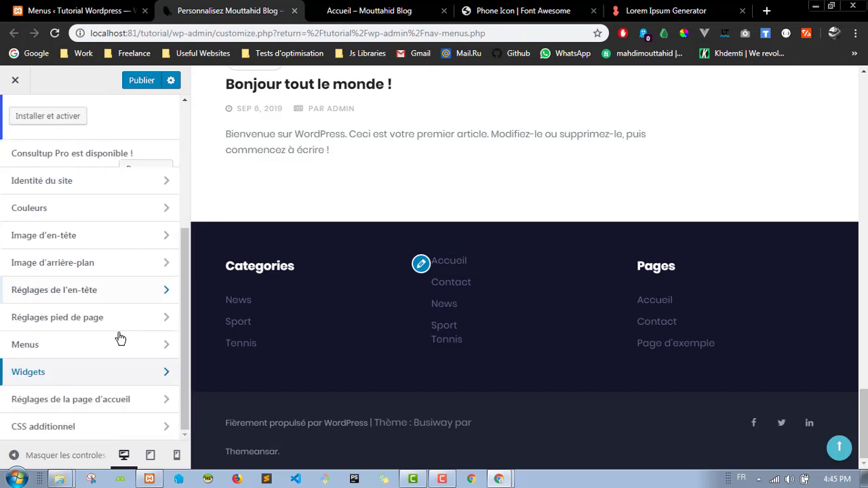
pyautogui.click(110, 404)
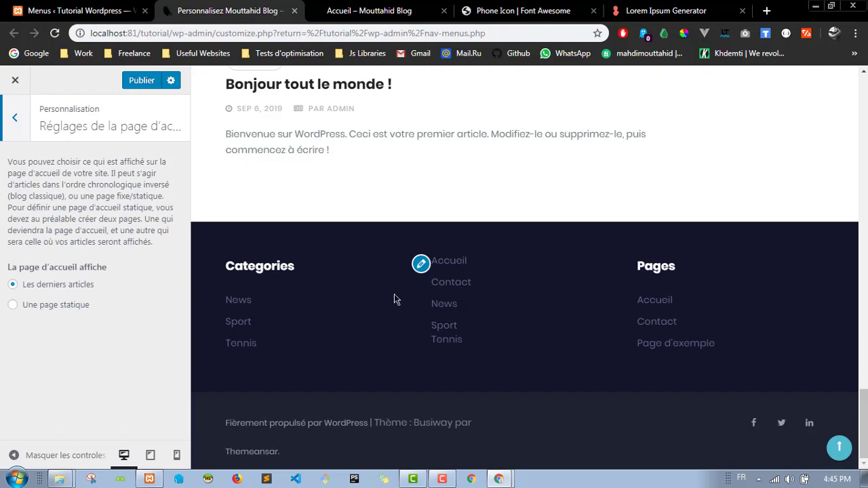
pyautogui.scroll(20, 396, 299)
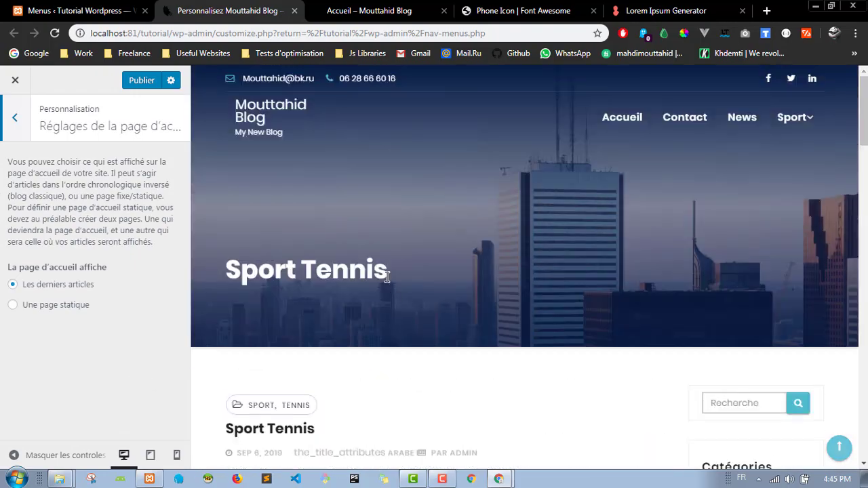
pyautogui.click(142, 81)
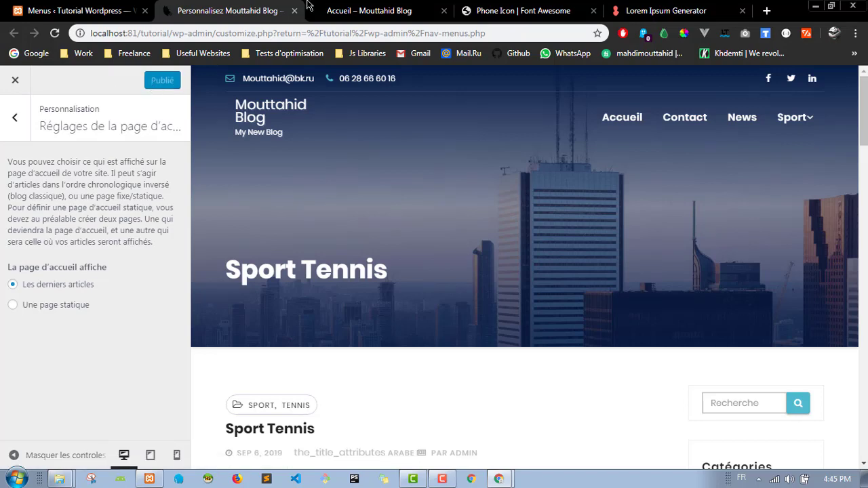
# Step: Switch to the Accueil – Mouttahid Blog tab to view the live page
pyautogui.click(328, 7)
pyautogui.scroll(-5, 557, 177)
pyautogui.scroll(5, 538, 197)
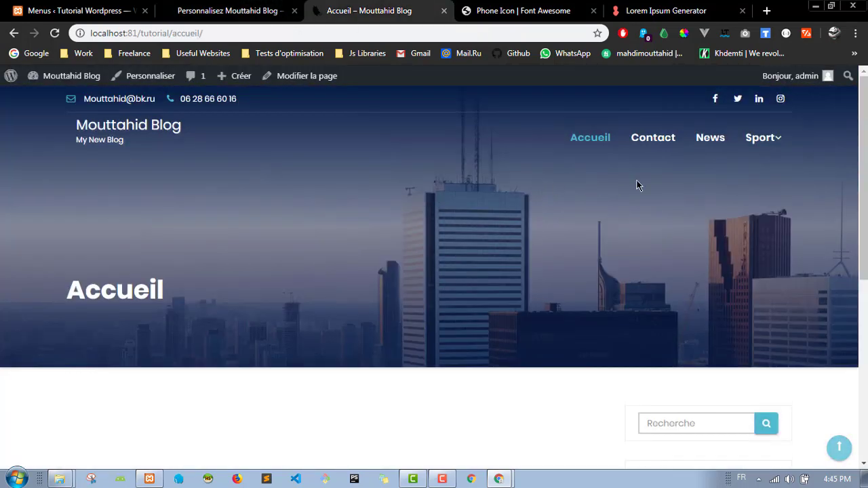
# Step: Open Accueil from the site menu, then load the blog home at localhost:81/tutorial/
pyautogui.click(595, 143)
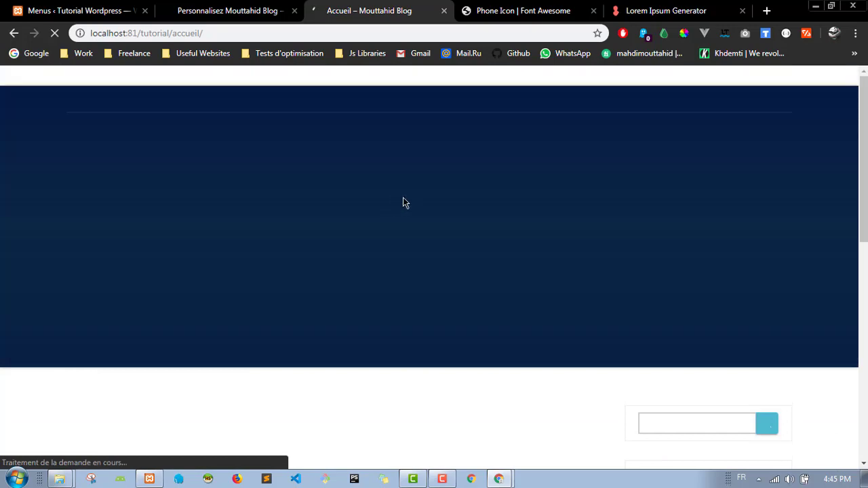
pyautogui.scroll(-5, 382, 287)
pyautogui.scroll(-3, 382, 287)
pyautogui.scroll(8, 296, 213)
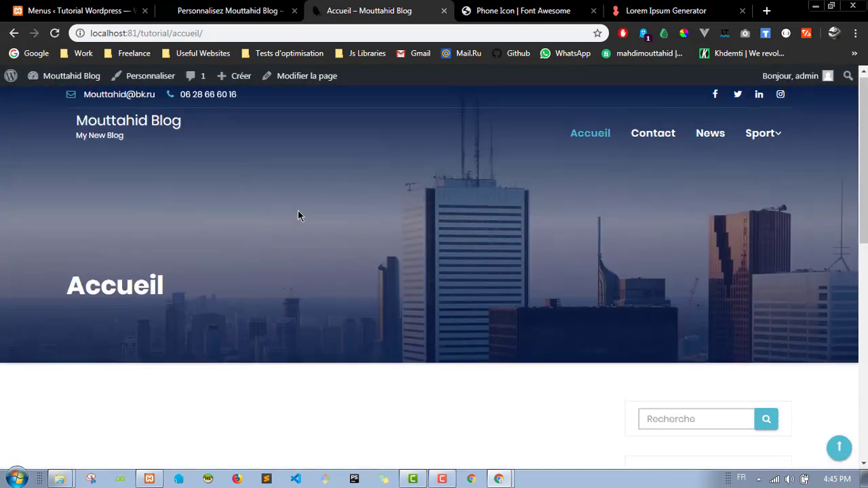
pyautogui.doubleClick(174, 32)
pyautogui.press('BackSpace')
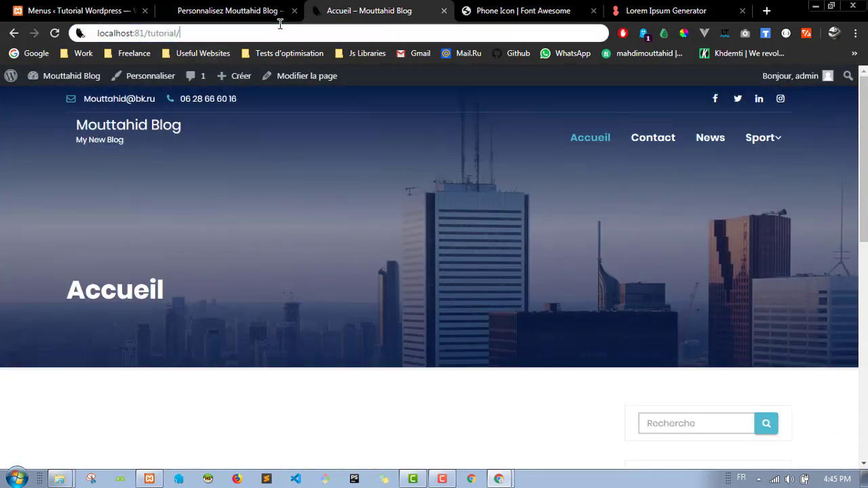
pyautogui.hotkey('ctrl', 'a')
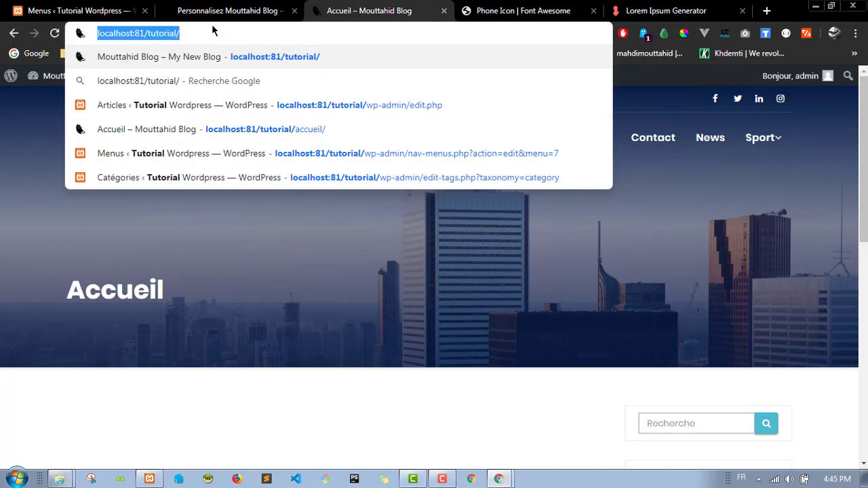
pyautogui.press('Return')
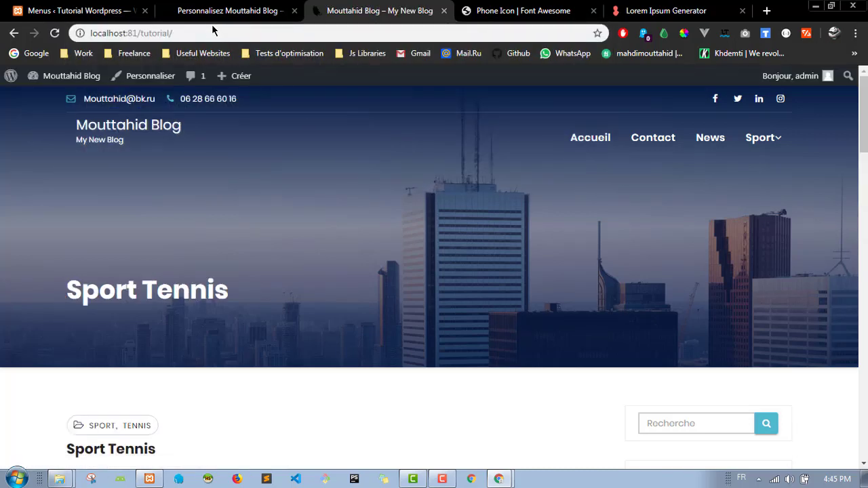
# Step: Scroll the home page listing the latest Sport Tennis post, then reload the site
pyautogui.scroll(-3, 400, 241)
pyautogui.scroll(3, 399, 242)
pyautogui.scroll(-5, 316, 217)
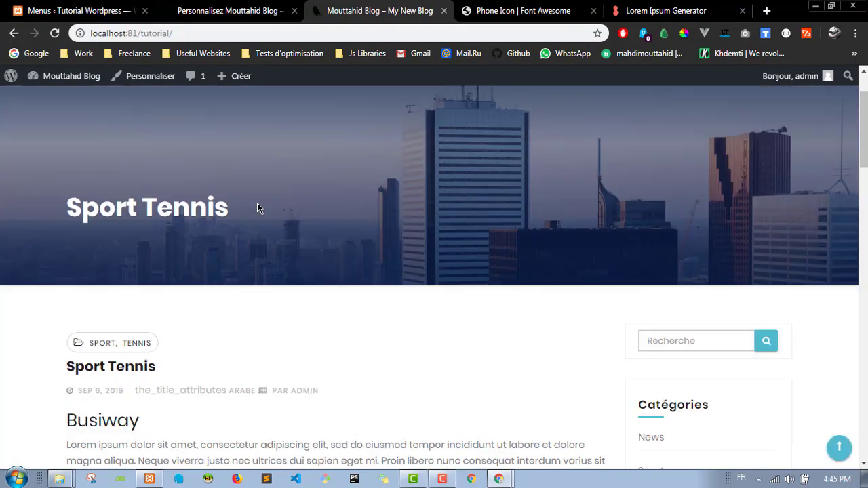
pyautogui.scroll(-15, 105, 230)
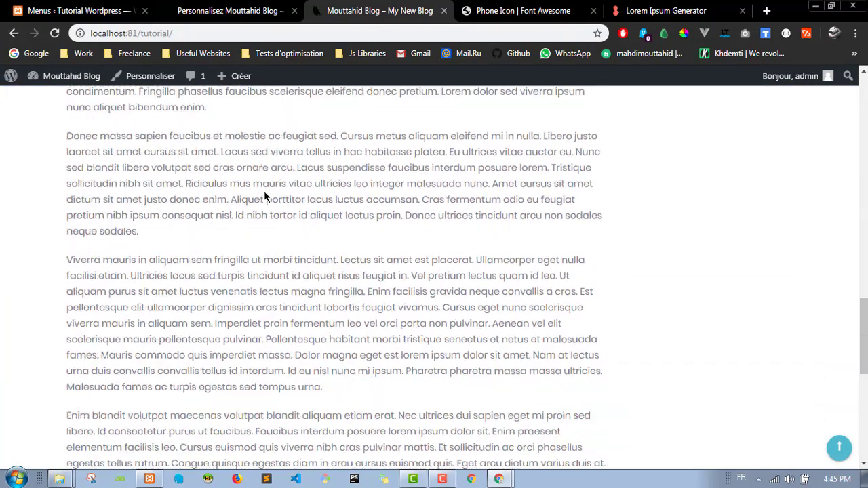
pyautogui.scroll(20, 271, 183)
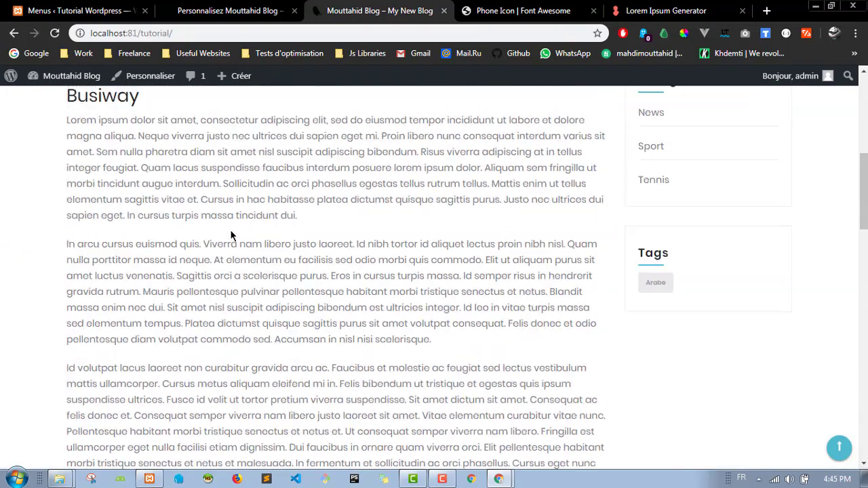
pyautogui.scroll(-1, 392, 261)
pyautogui.scroll(2, 392, 261)
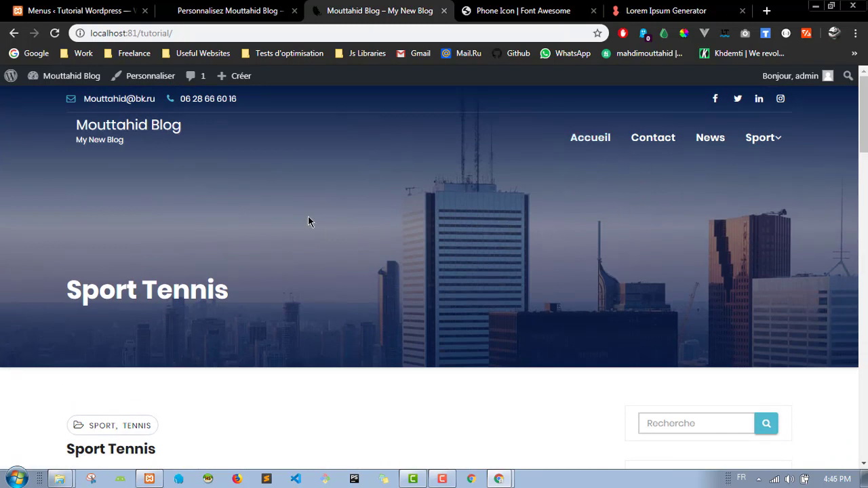
pyautogui.doubleClick(155, 34)
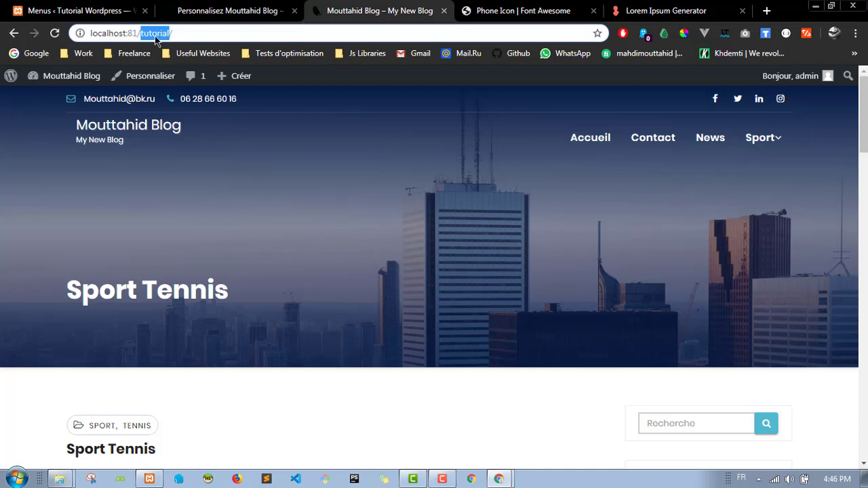
pyautogui.click(274, 33)
pyautogui.press('Return')
# Step: Set the homepage display to Une page statique with Accueil as the front page
pyautogui.click(264, 7)
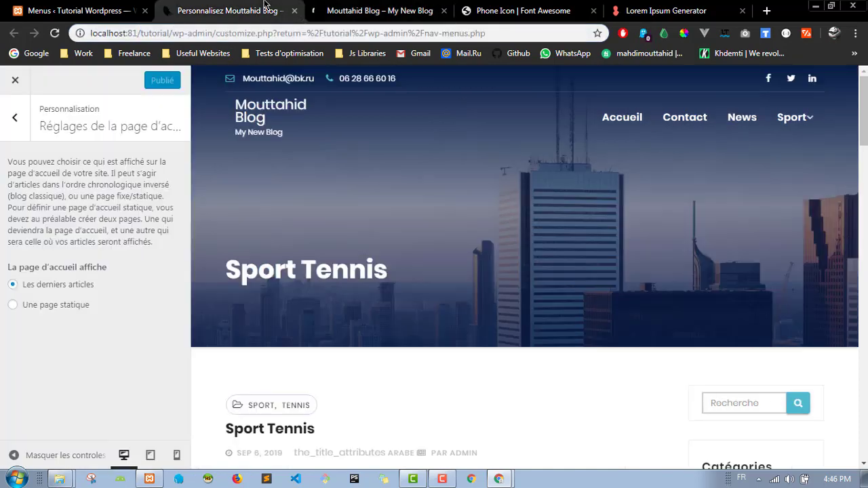
pyautogui.click(14, 119)
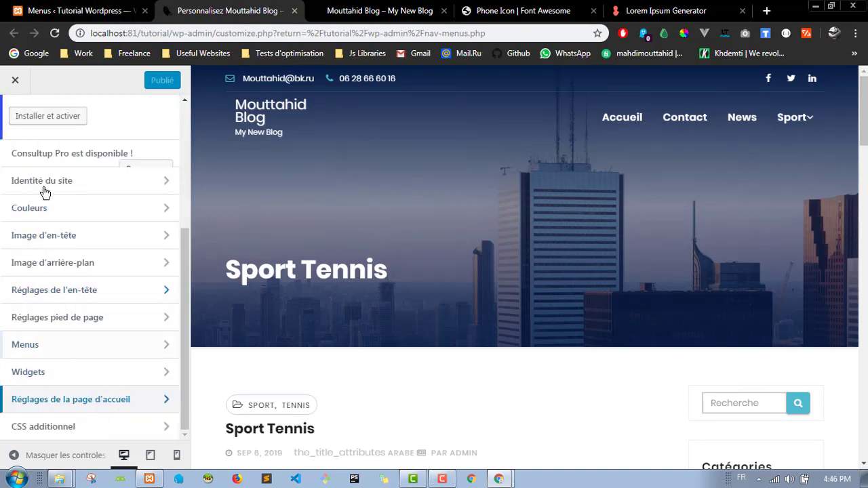
pyautogui.scroll(4, 119, 242)
pyautogui.scroll(-4, 78, 166)
pyautogui.click(133, 406)
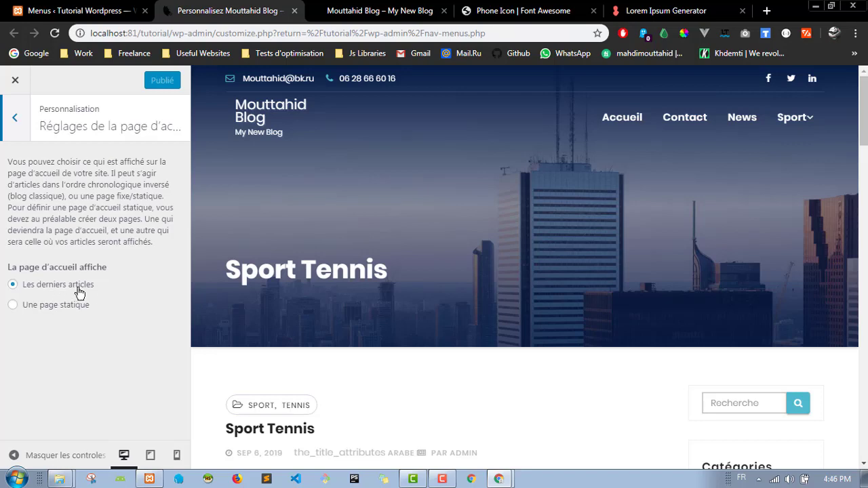
pyautogui.click(15, 308)
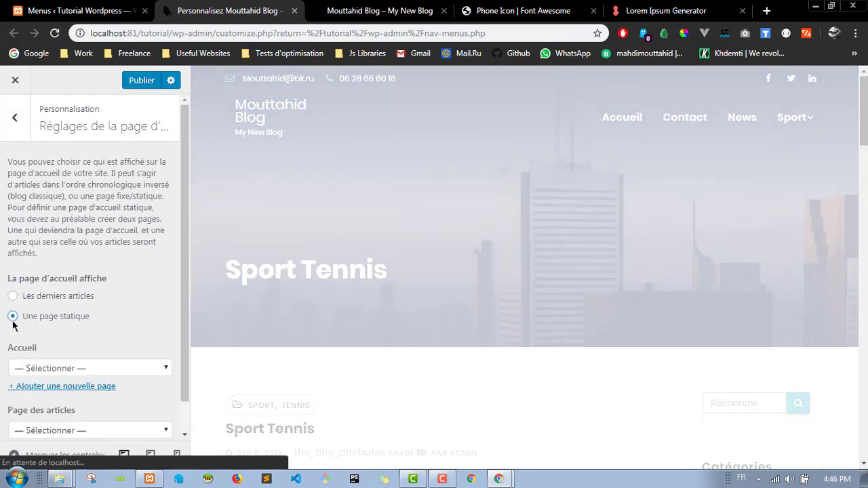
pyautogui.scroll(-1, 122, 280)
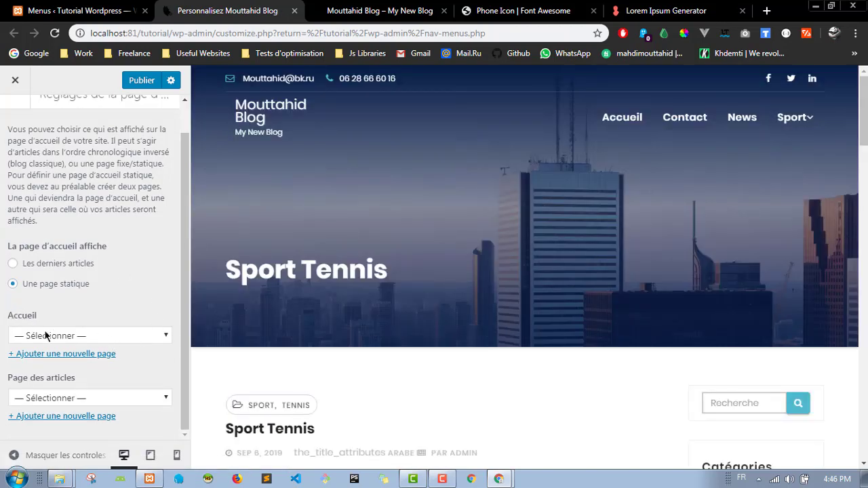
pyautogui.click(67, 339)
pyautogui.click(56, 366)
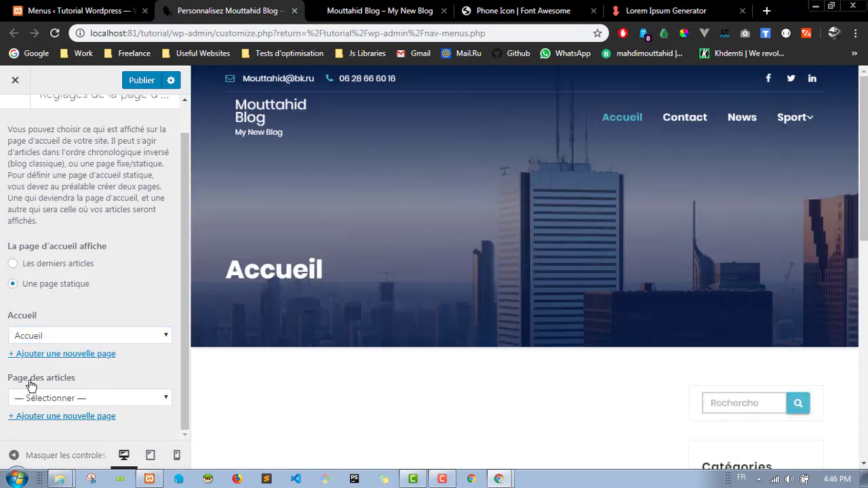
# Step: Create a new 'Blog' page as the Page des articles and publish the homepage settings
pyautogui.click(115, 400)
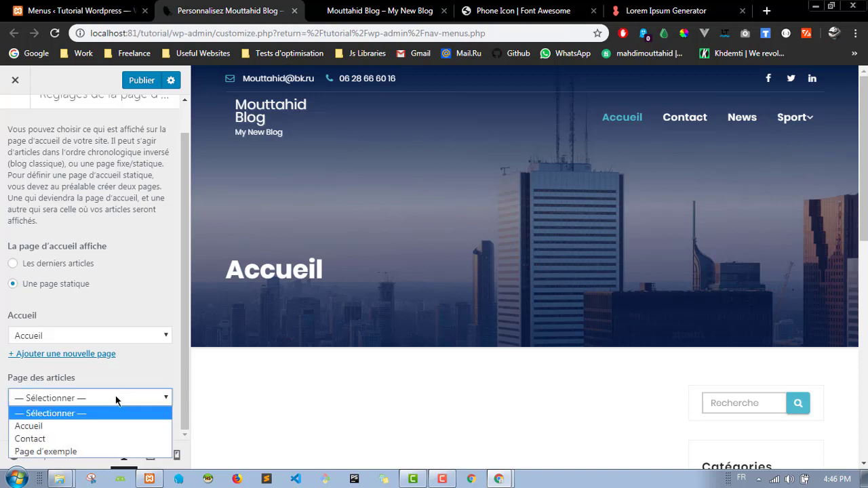
pyautogui.click(145, 251)
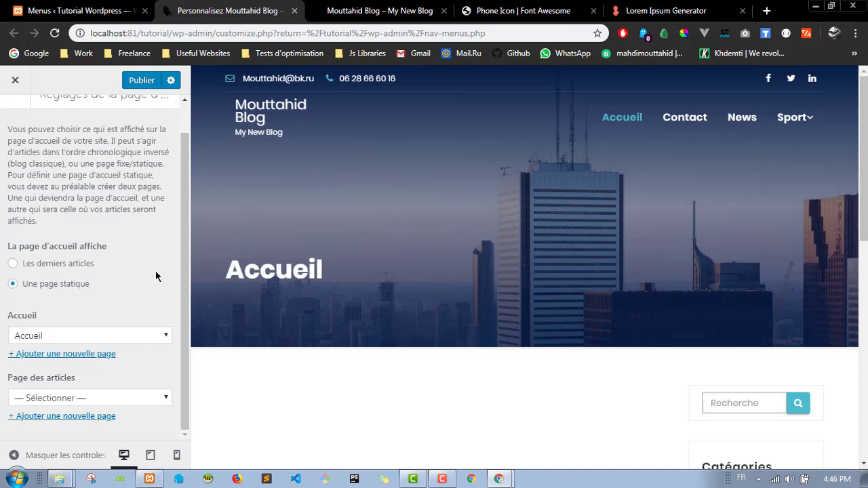
pyautogui.click(133, 403)
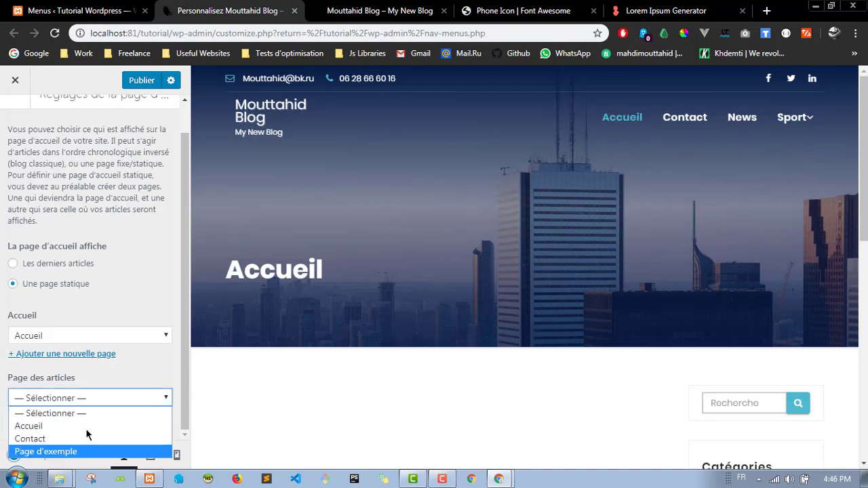
pyautogui.click(131, 400)
pyautogui.scroll(-4, 473, 347)
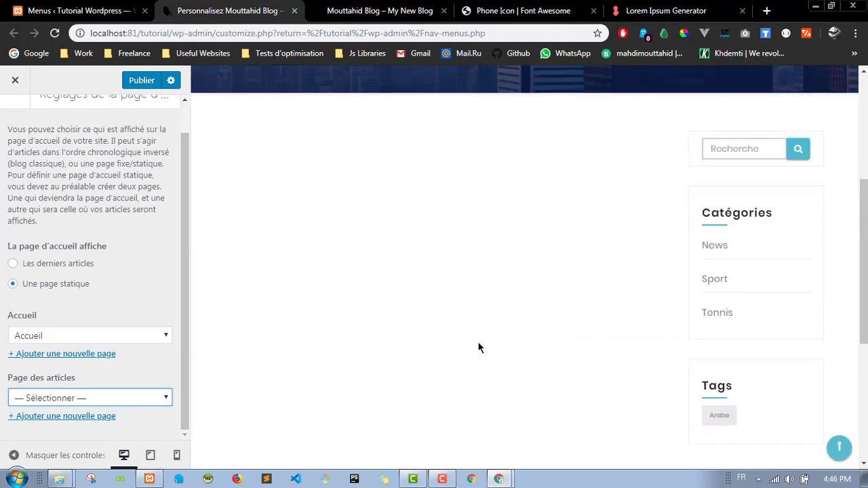
pyautogui.scroll(2, 287, 215)
pyautogui.scroll(2, 546, 209)
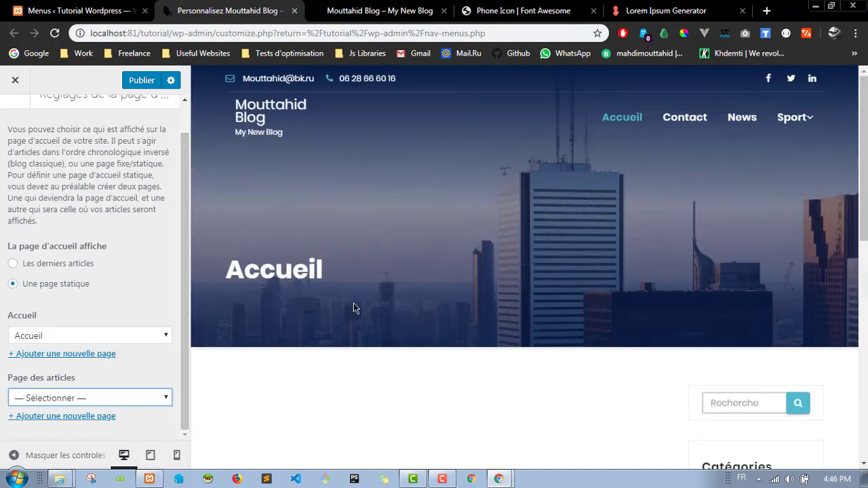
pyautogui.scroll(-3, 355, 305)
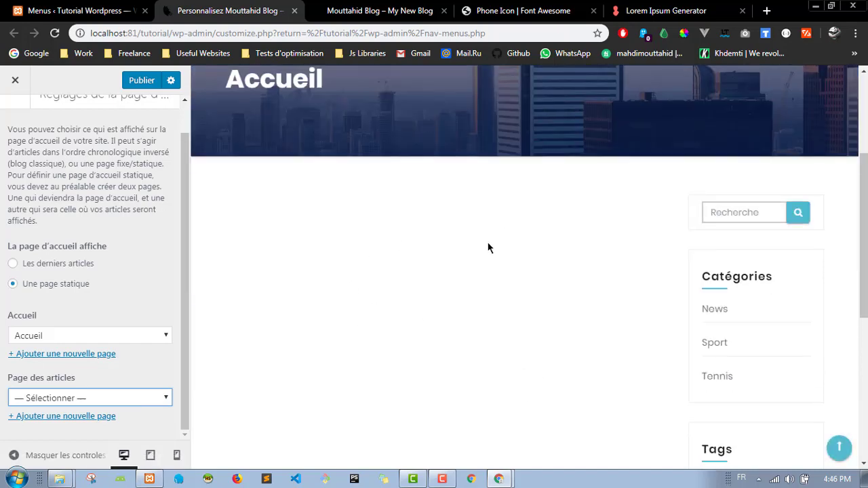
pyautogui.click(102, 400)
pyautogui.click(90, 411)
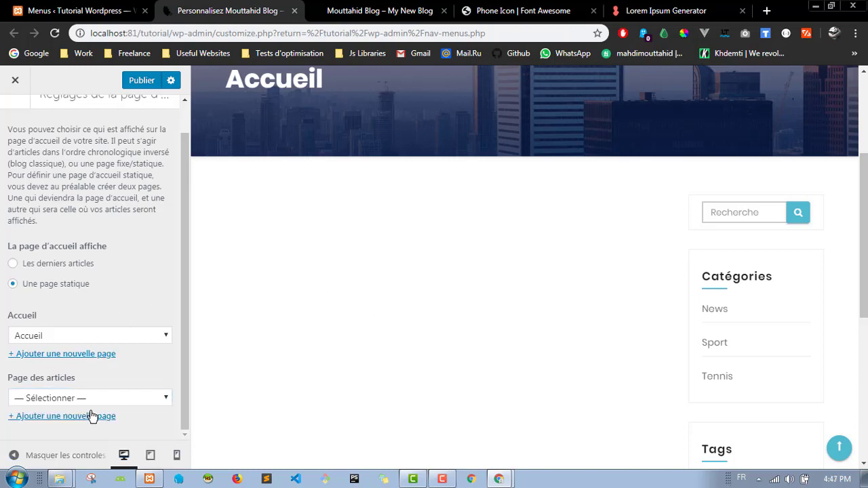
pyautogui.click(80, 417)
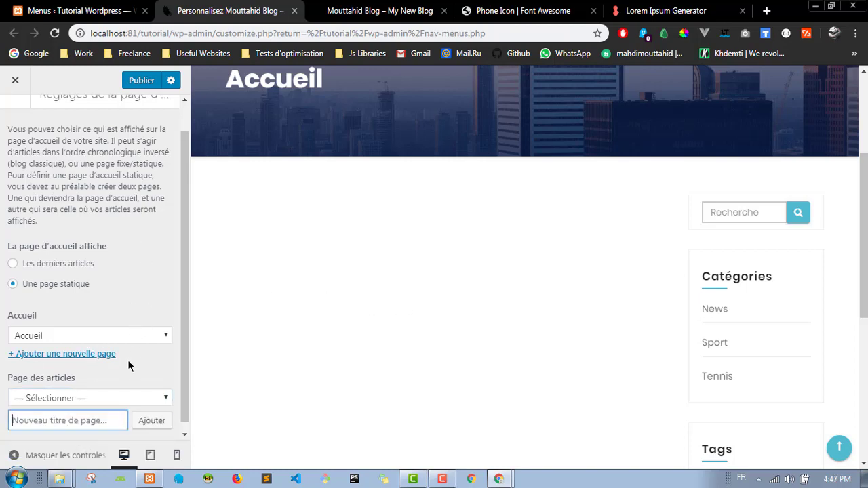
pyautogui.write('Blog')
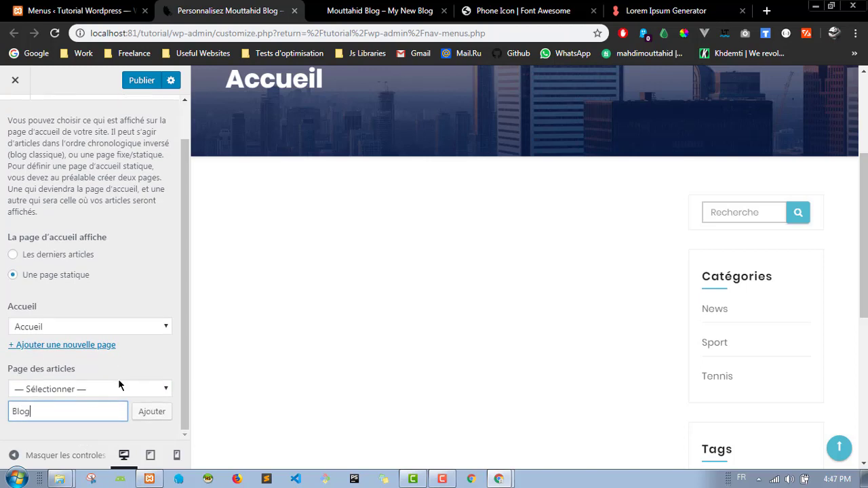
pyautogui.click(161, 413)
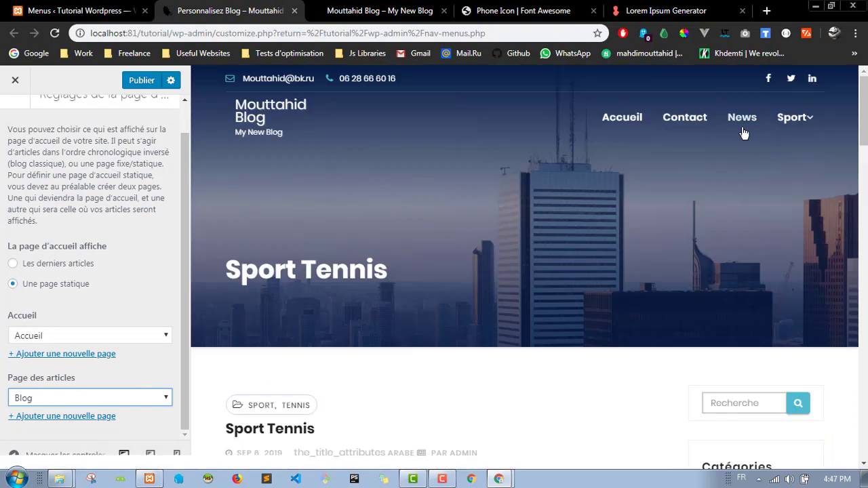
pyautogui.click(153, 84)
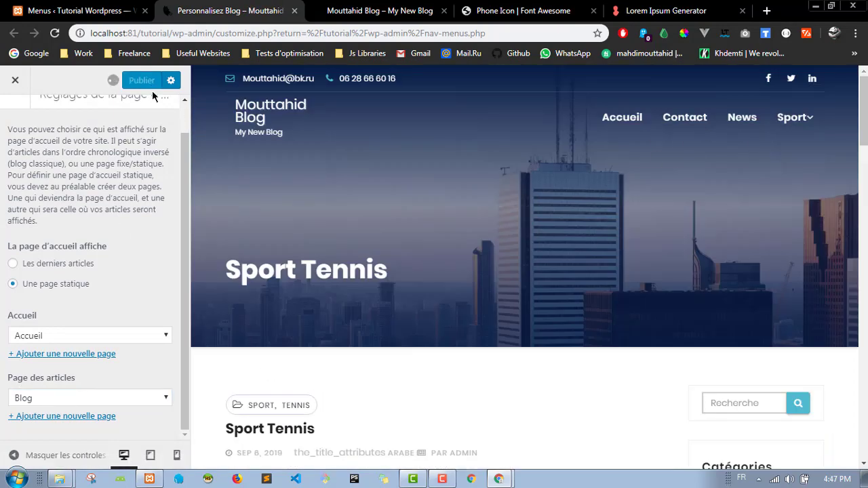
pyautogui.click(99, 5)
# Step: Open the Options de lecture (reading settings) page from the admin dashboard
pyautogui.scroll(1, 58, 142)
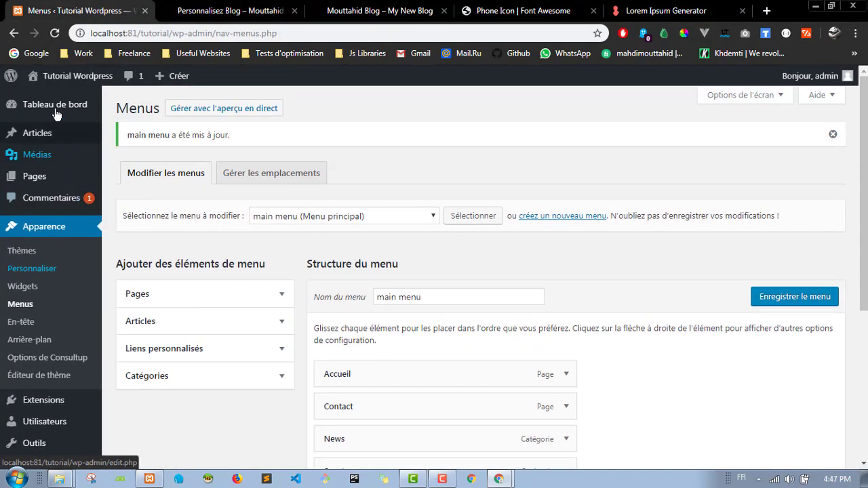
pyautogui.click(64, 107)
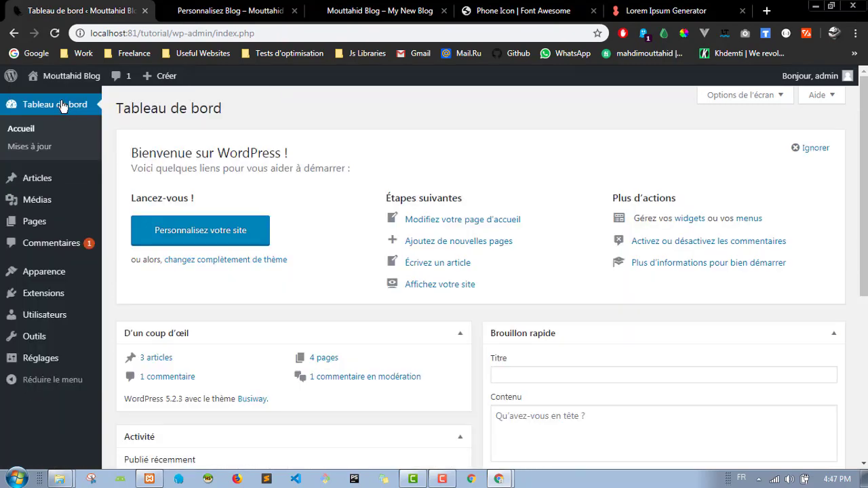
pyautogui.moveTo(61, 354)
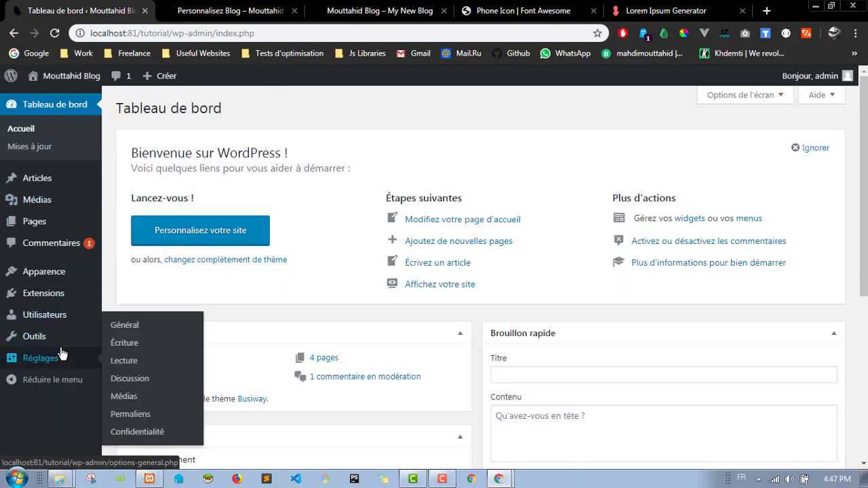
pyautogui.click(129, 362)
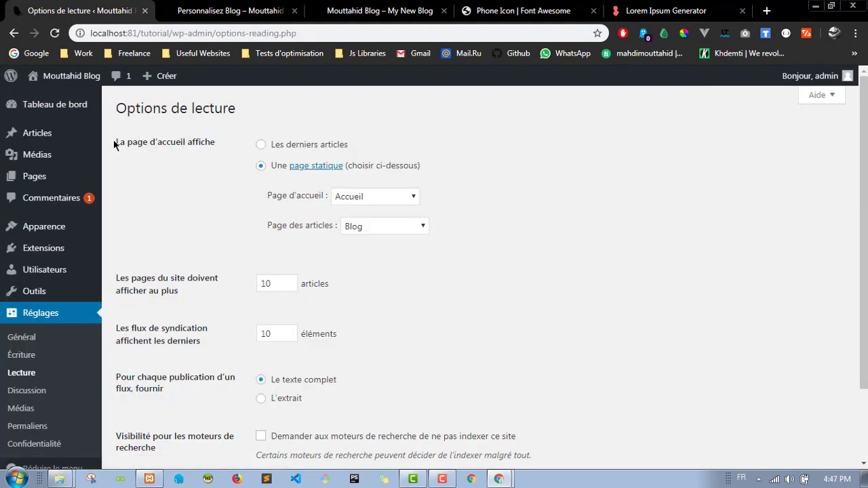
pyautogui.moveTo(116, 145); pyautogui.dragTo(215, 148)
pyautogui.click(267, 150)
# Step: View the blog front end in its own tab
pyautogui.click(236, 7)
pyautogui.click(314, 13)
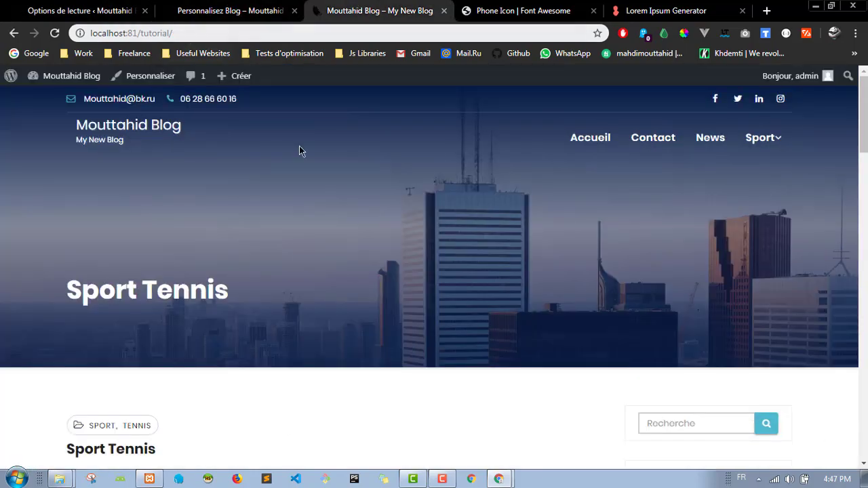
pyautogui.scroll(-5, 298, 257)
pyautogui.scroll(3, 170, 284)
pyautogui.scroll(-9, 145, 278)
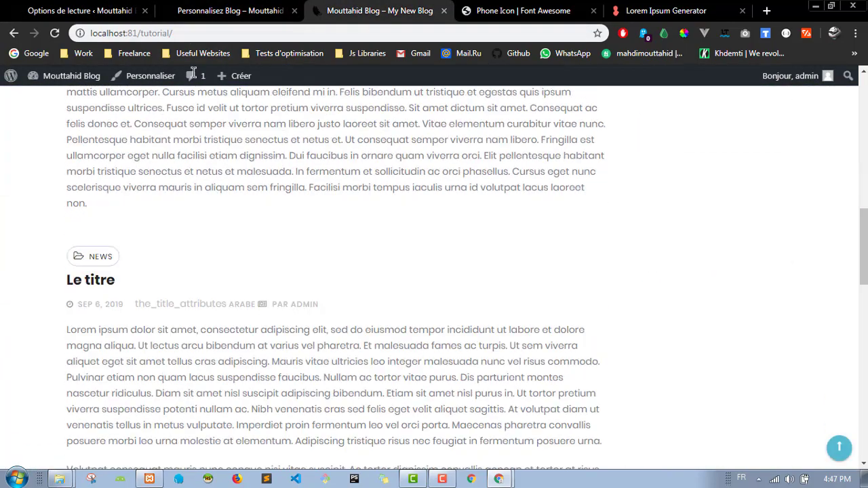
# Step: Confirm Accueil as the static Page d'accueil and Blog as the Page des articles
pyautogui.click(126, 5)
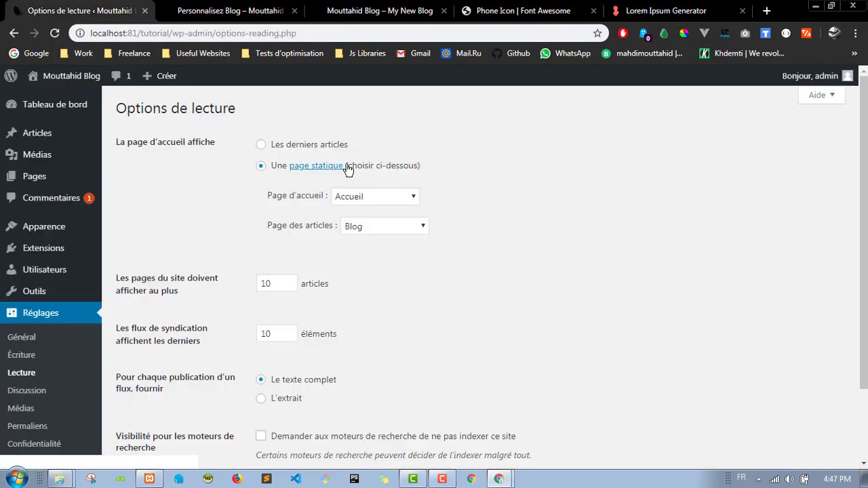
pyautogui.click(375, 196)
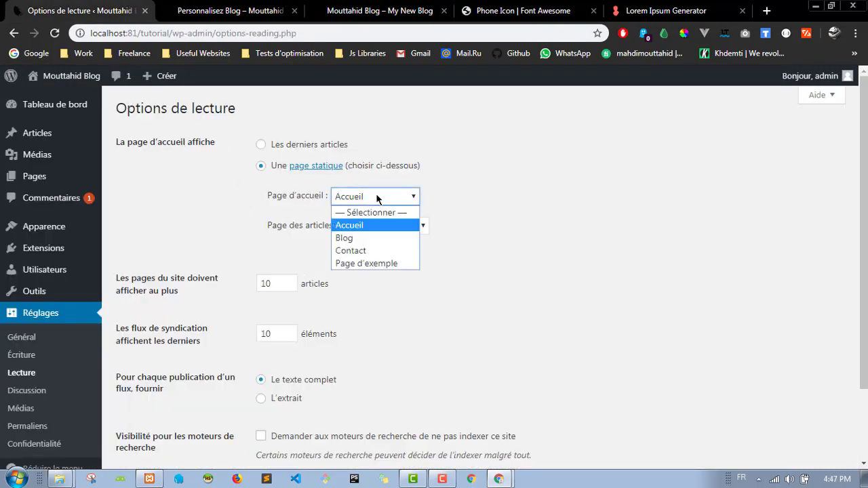
pyautogui.click(376, 195)
pyautogui.click(273, 234)
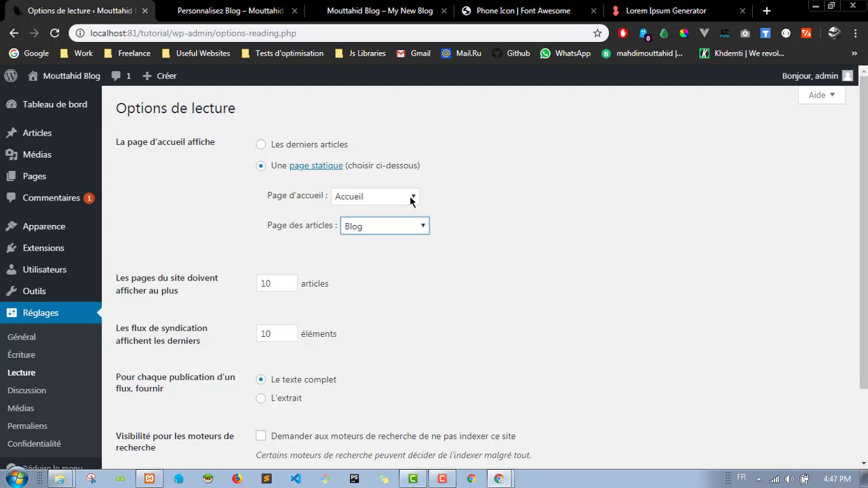
pyautogui.click(332, 262)
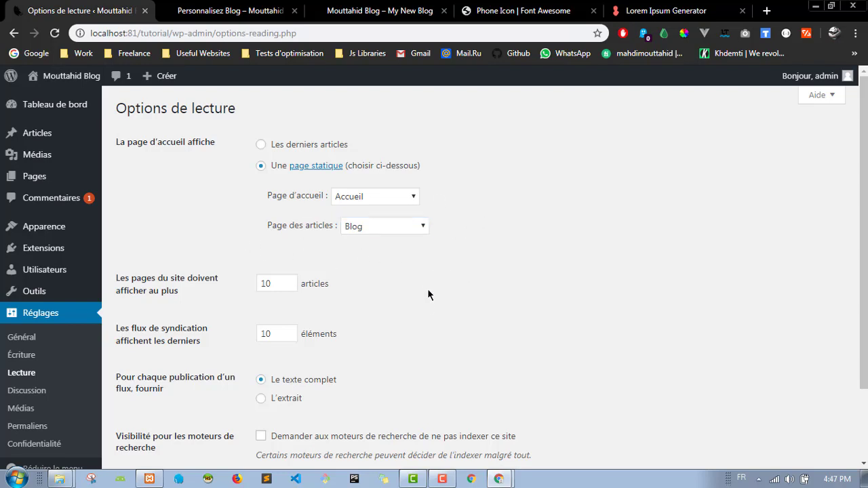
pyautogui.scroll(-3, 428, 304)
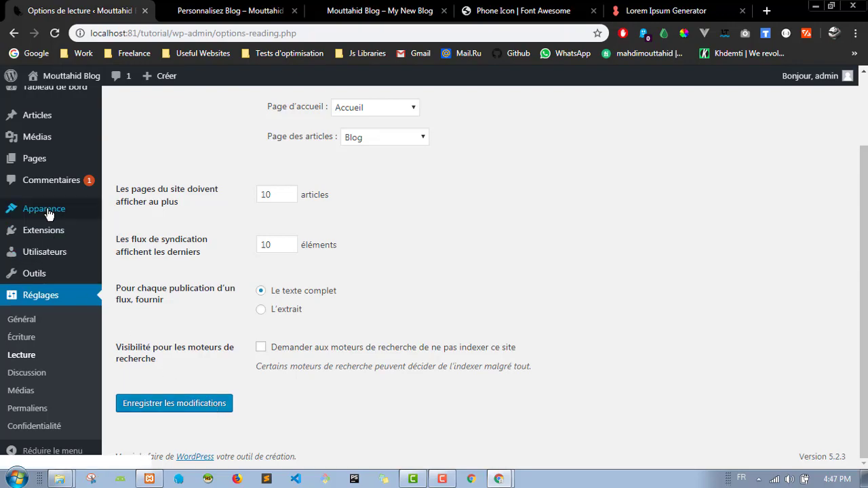
pyautogui.scroll(3, 204, 184)
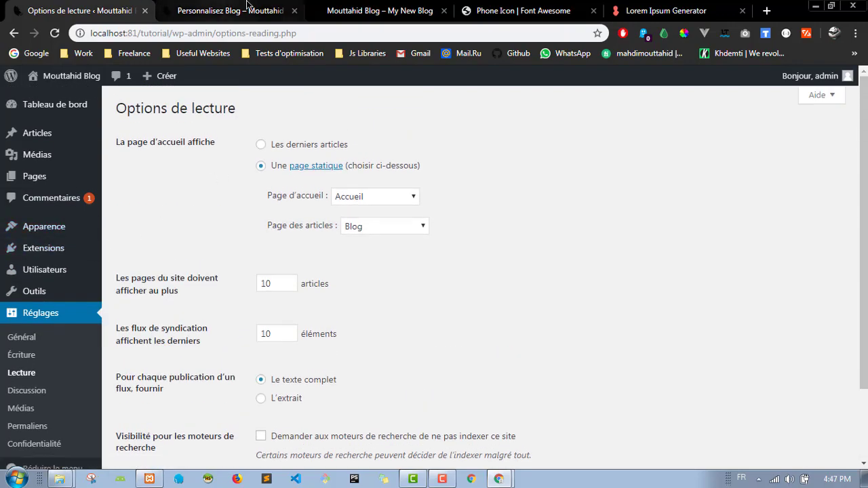
# Step: Return the Customizer to its main panel and come back to the reading settings
pyautogui.click(364, 8)
pyautogui.scroll(10, 523, 272)
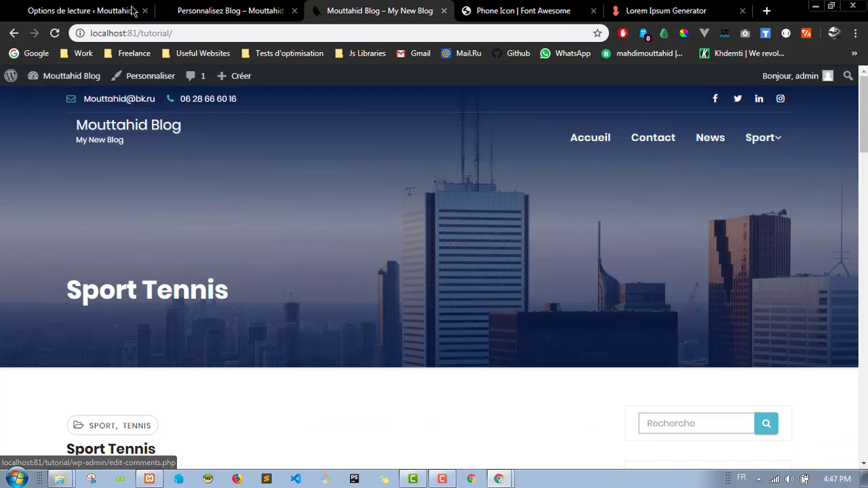
pyautogui.click(224, 8)
pyautogui.scroll(2, 49, 154)
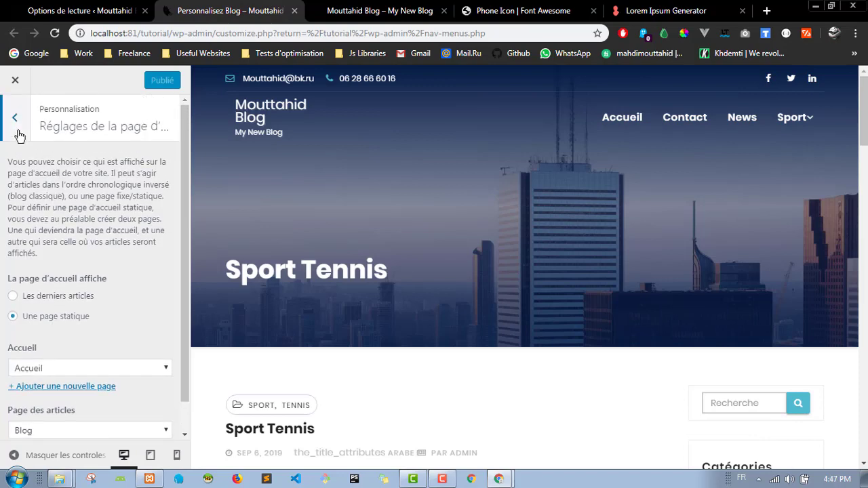
pyautogui.click(16, 129)
pyautogui.click(78, 10)
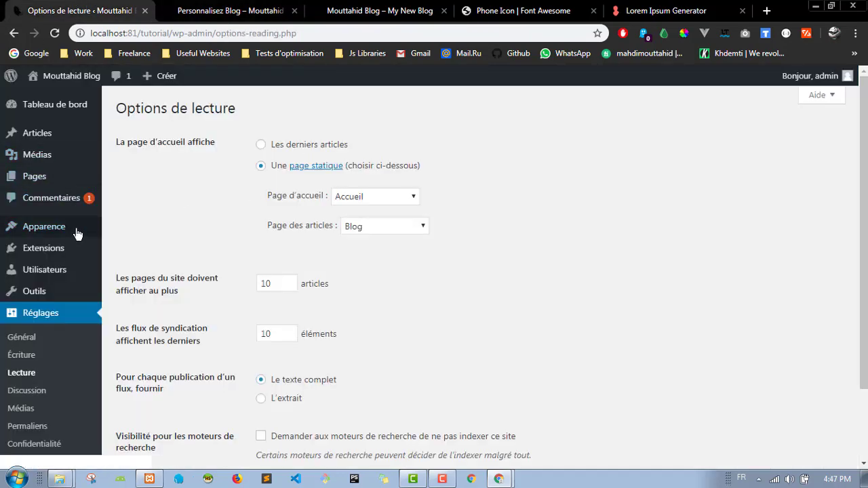
# Step: Open Apparence > Menus with main menu selected for editing
pyautogui.moveTo(43, 228)
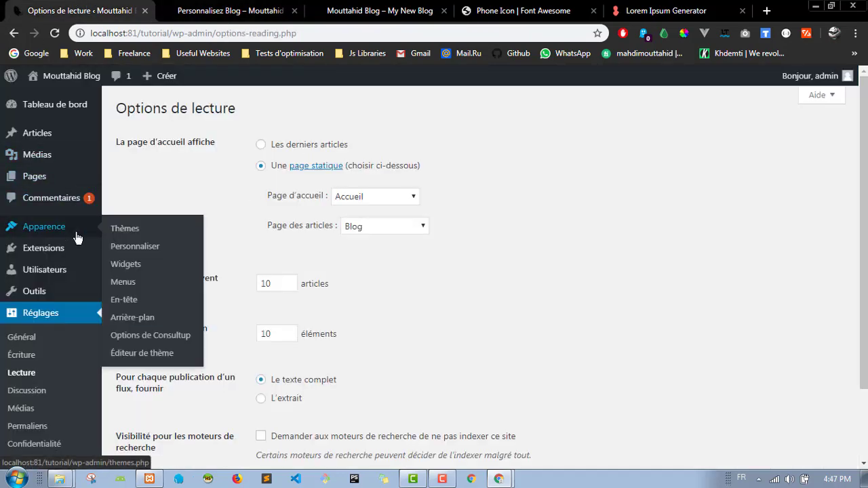
pyautogui.click(161, 281)
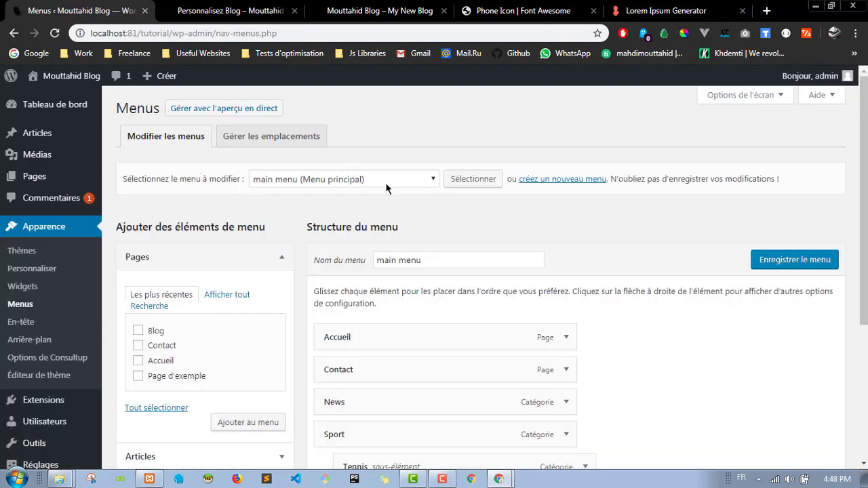
pyautogui.click(388, 183)
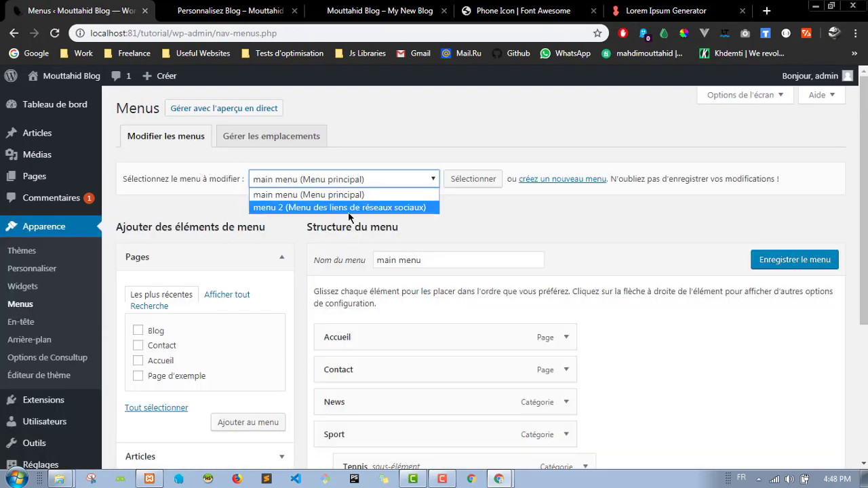
pyautogui.click(542, 231)
pyautogui.scroll(-2, 527, 246)
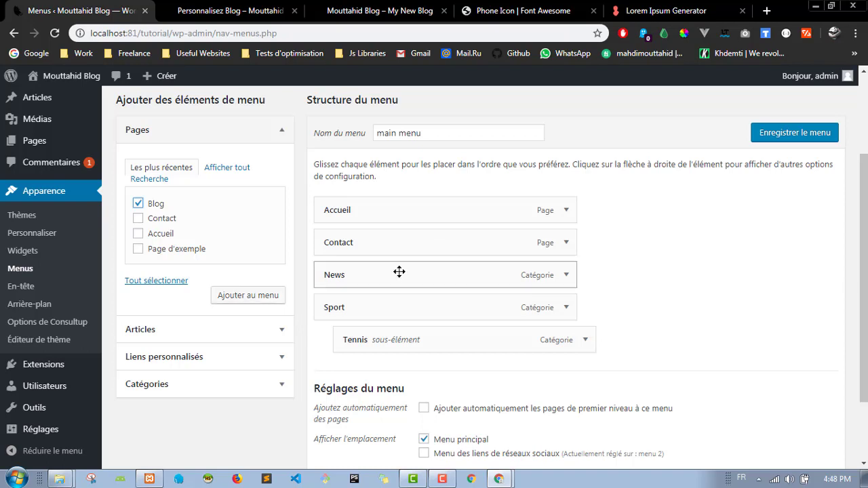
# Step: Add the Blog page under Accueil in main menu, then remove it again
pyautogui.click(257, 302)
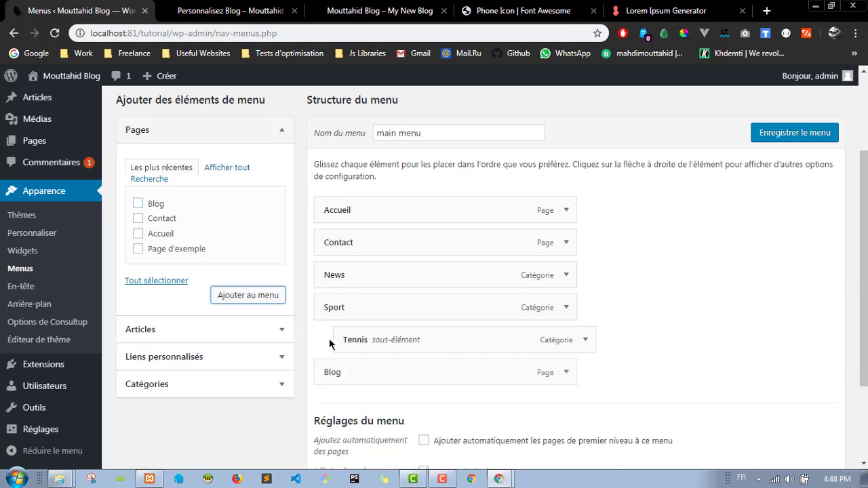
pyautogui.moveTo(389, 381); pyautogui.dragTo(392, 256)
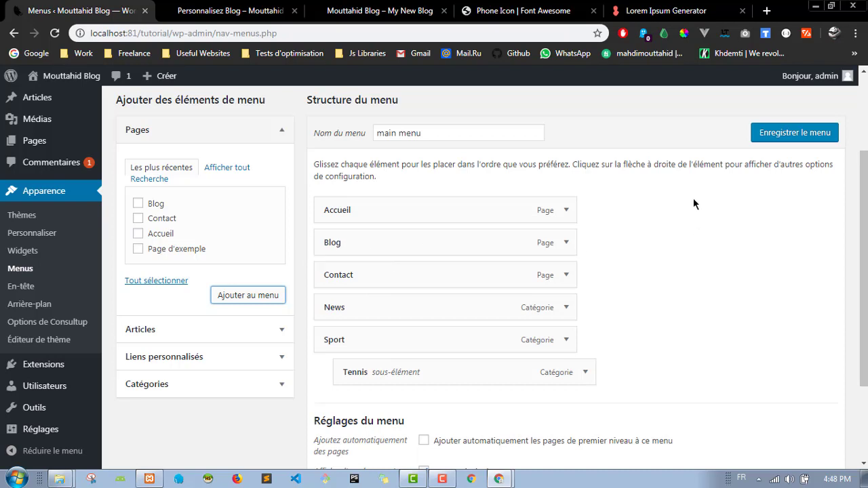
pyautogui.click(570, 246)
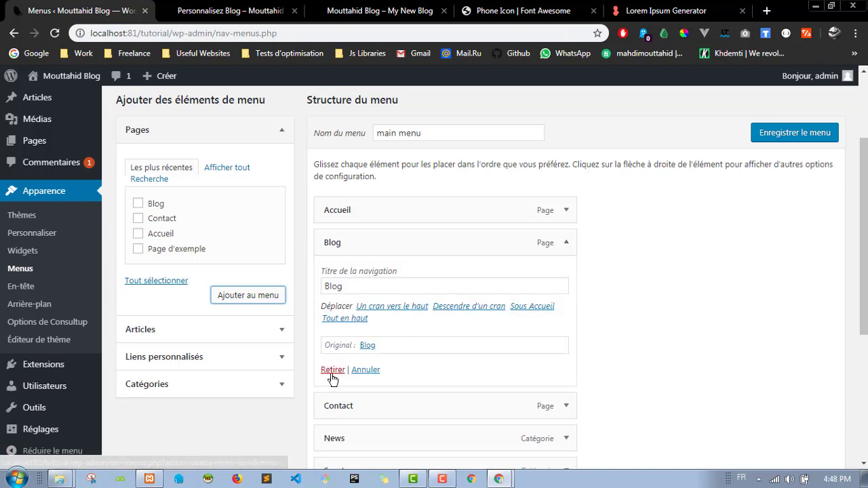
pyautogui.click(333, 371)
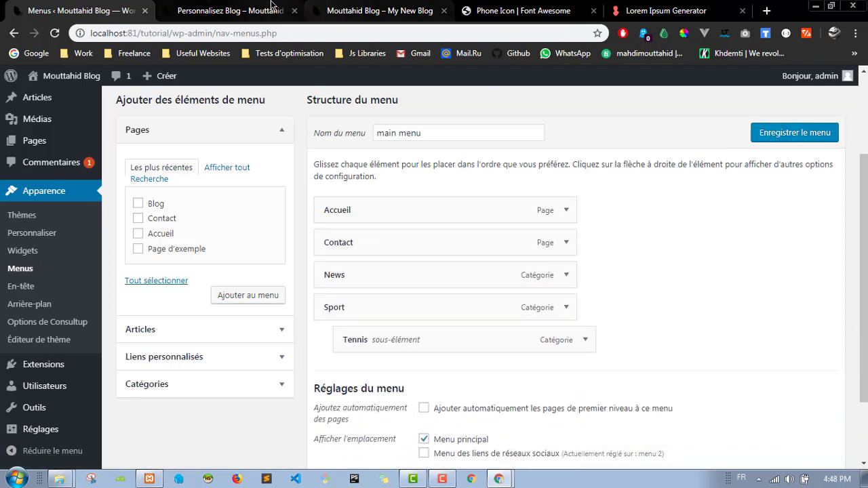
pyautogui.click(230, 11)
# Step: Add the Blog page to the Customizer's main menu, between Accueil and Contact
pyautogui.scroll(3, 160, 203)
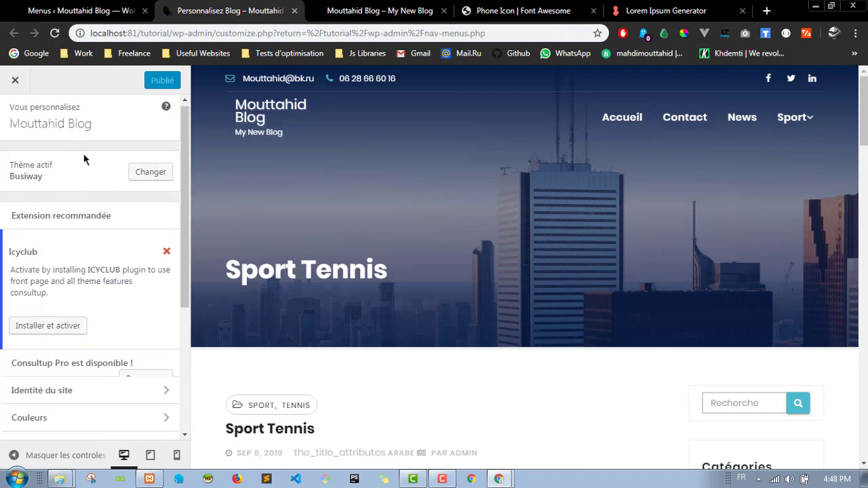
pyautogui.scroll(-3, 86, 143)
pyautogui.scroll(3, 86, 141)
pyautogui.scroll(-3, 85, 144)
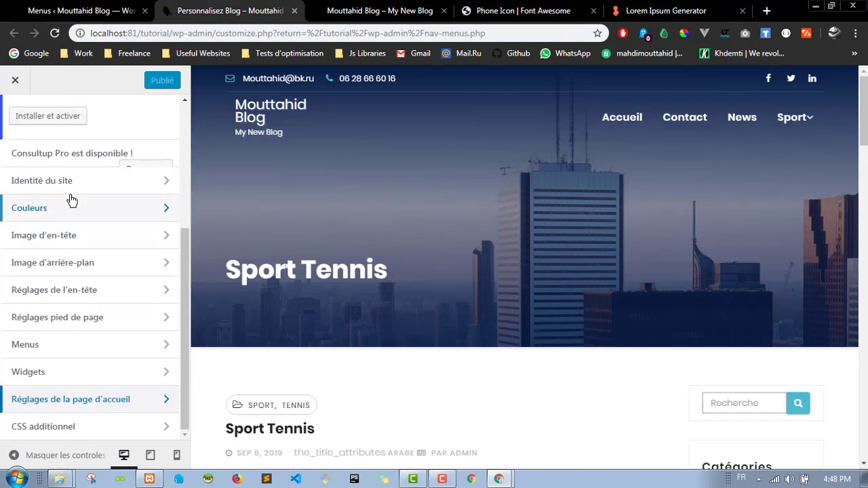
pyautogui.click(33, 352)
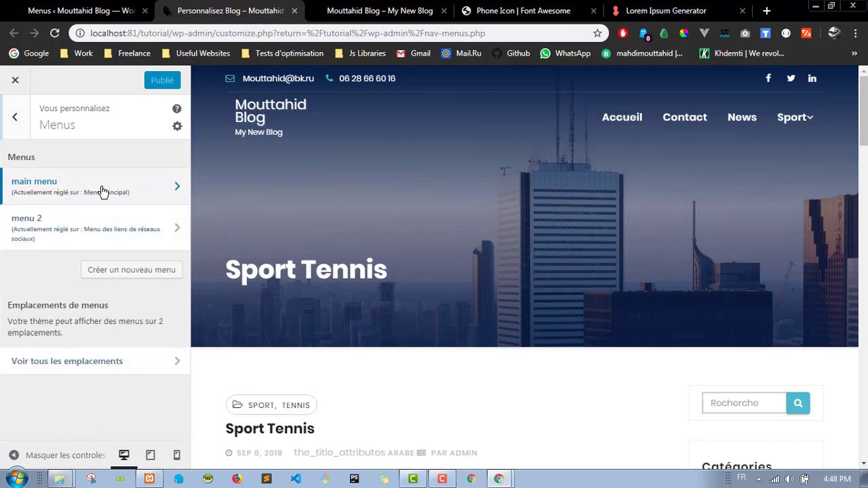
pyautogui.click(102, 190)
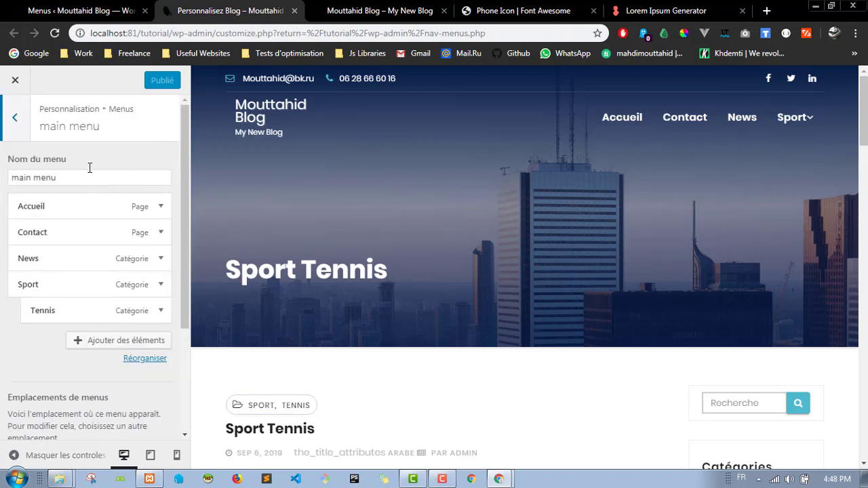
pyautogui.click(138, 346)
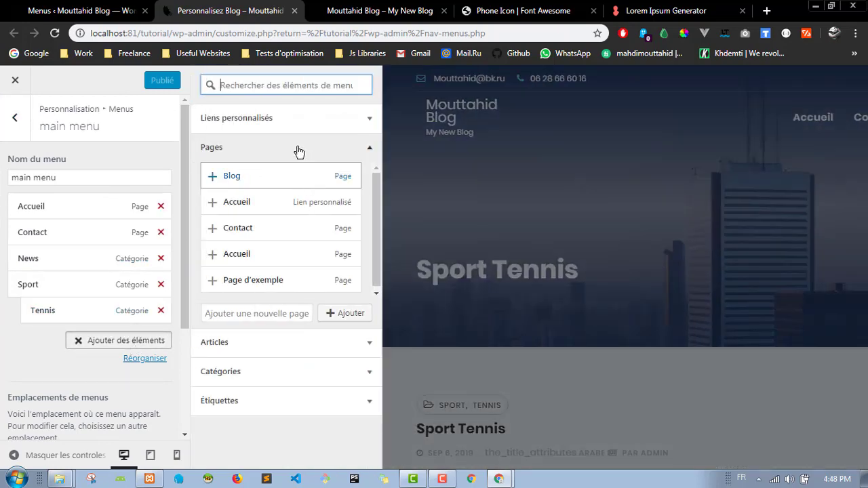
pyautogui.click(366, 147)
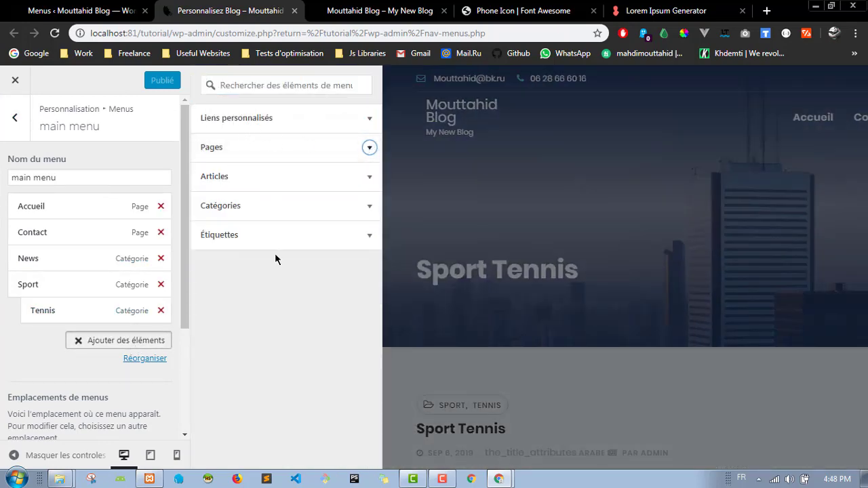
pyautogui.click(360, 148)
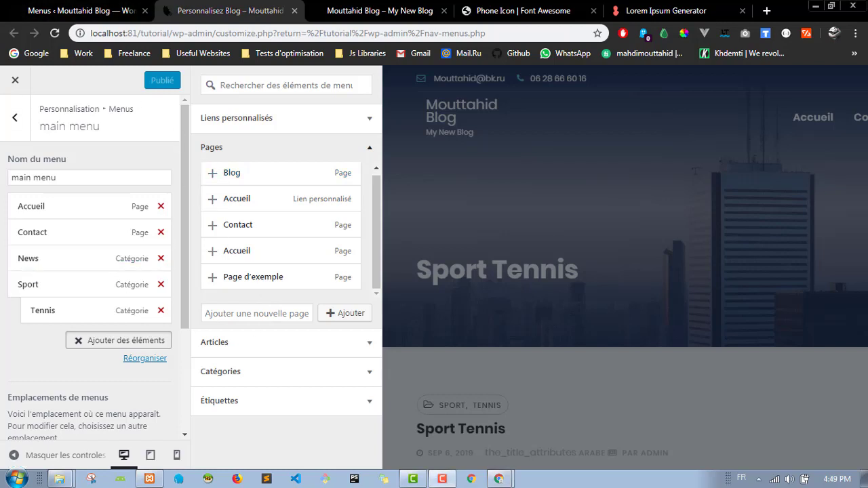
pyautogui.click(274, 176)
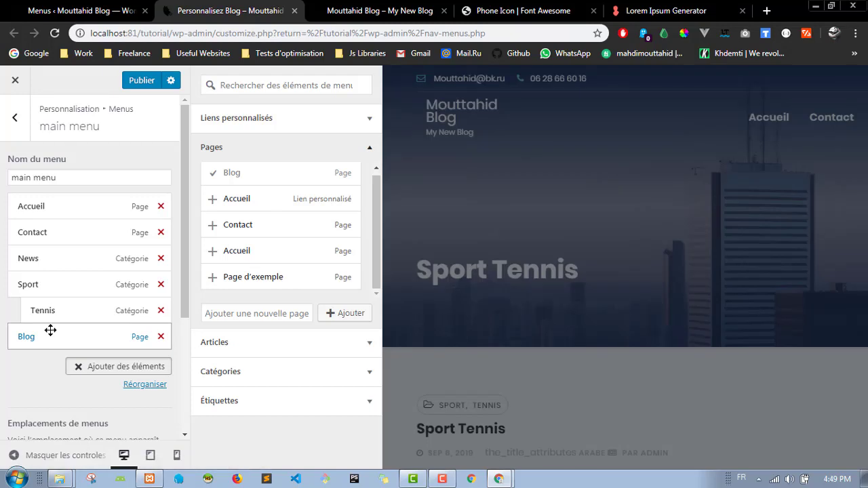
pyautogui.moveTo(51, 335); pyautogui.dragTo(50, 232)
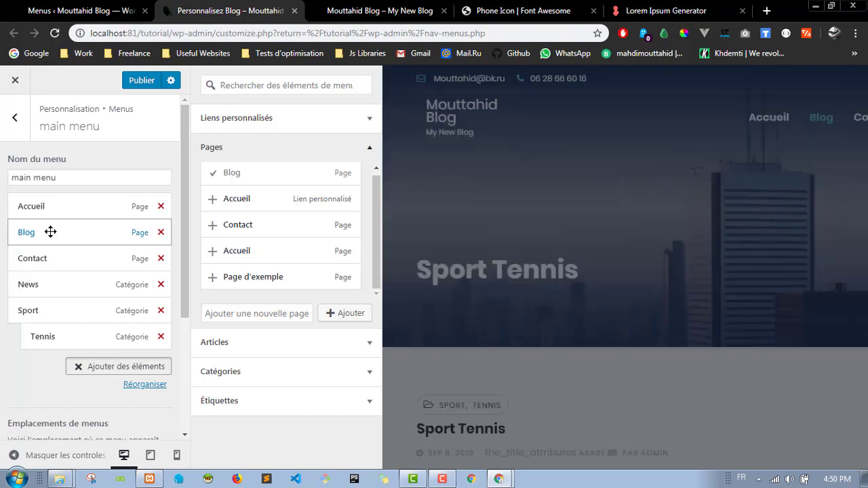
# Step: Publish the main menu changes and reload the live site to see Blog in navigation
pyautogui.click(415, 5)
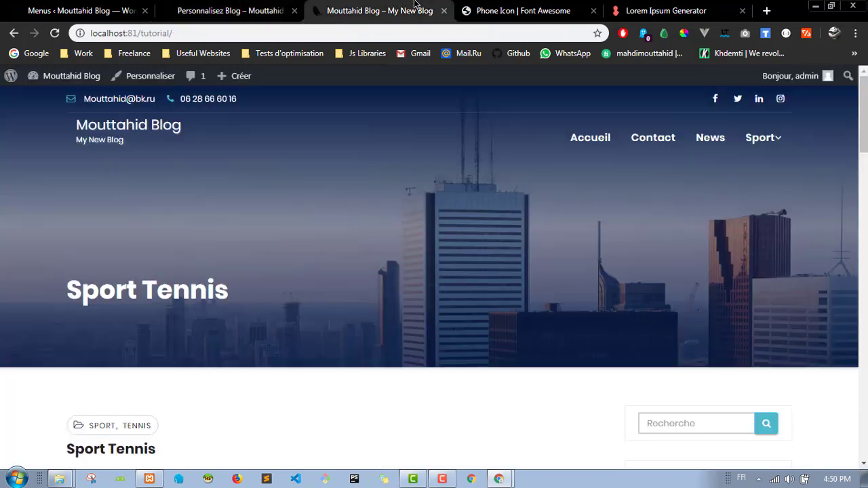
pyautogui.click(236, 11)
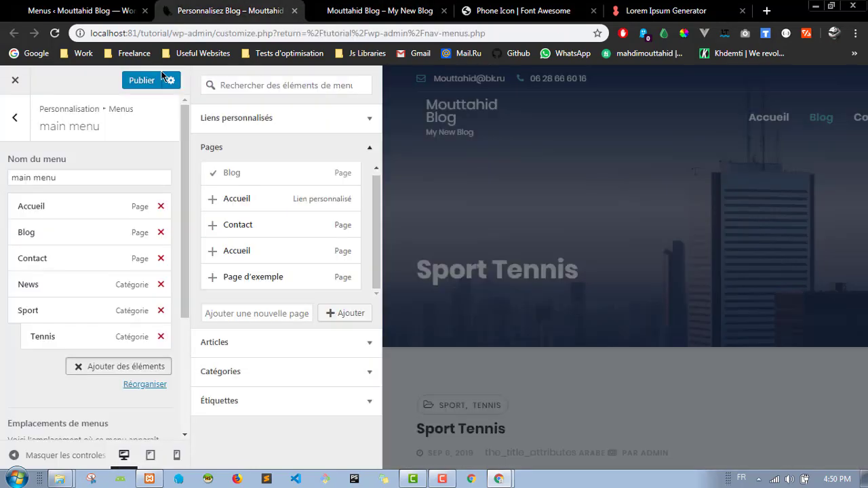
pyautogui.click(146, 81)
pyautogui.click(316, 15)
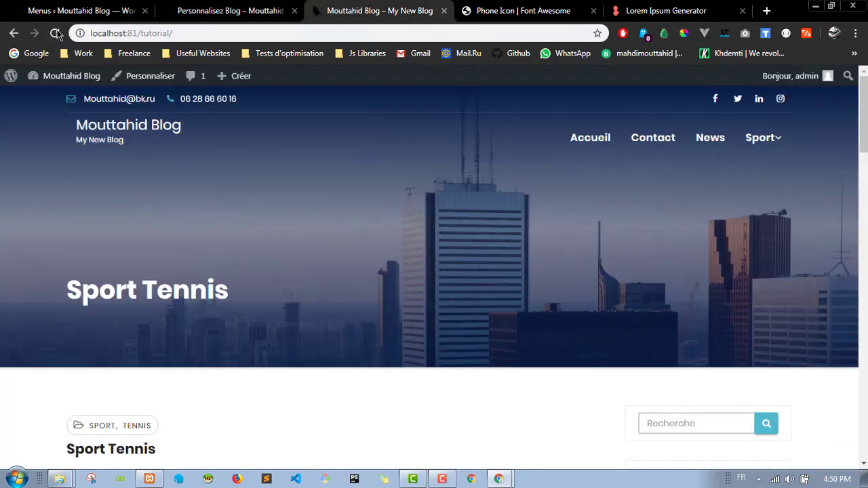
pyautogui.click(57, 33)
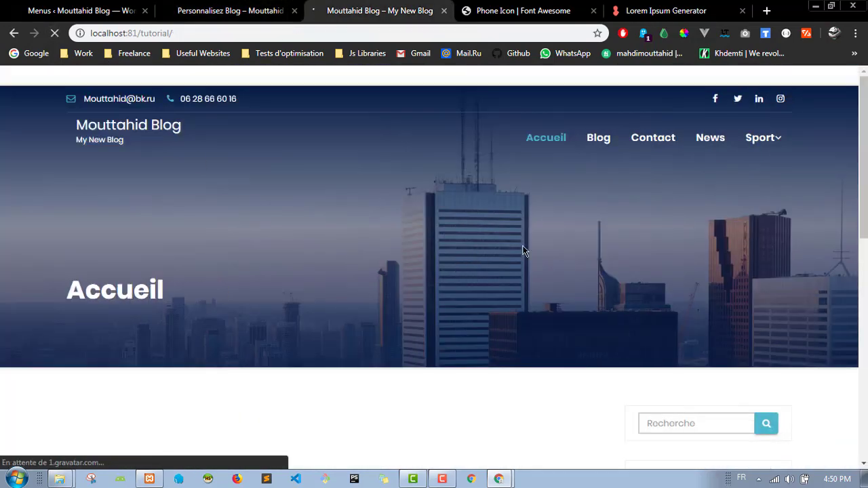
pyautogui.moveTo(779, 140)
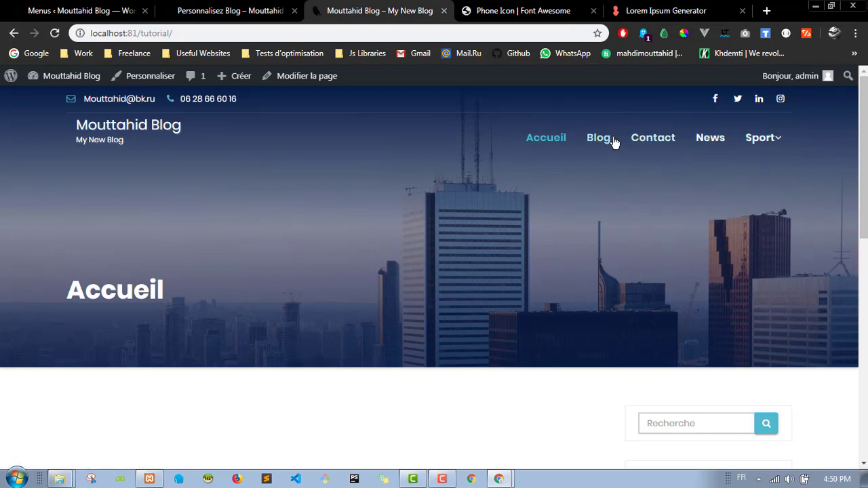
pyautogui.click(241, 7)
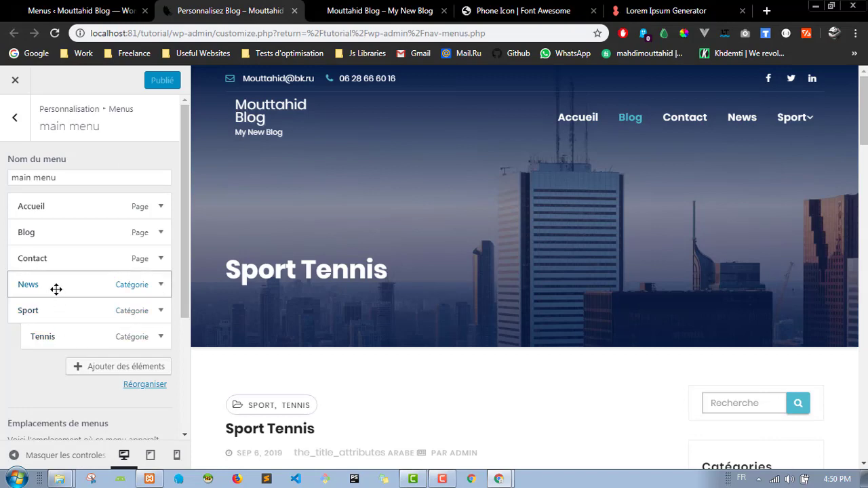
# Step: Nest News, then Sport with Tennis, under Blog in the main menu and publish
pyautogui.moveTo(56, 287); pyautogui.dragTo(38, 256)
pyautogui.moveTo(49, 320); pyautogui.dragTo(60, 293)
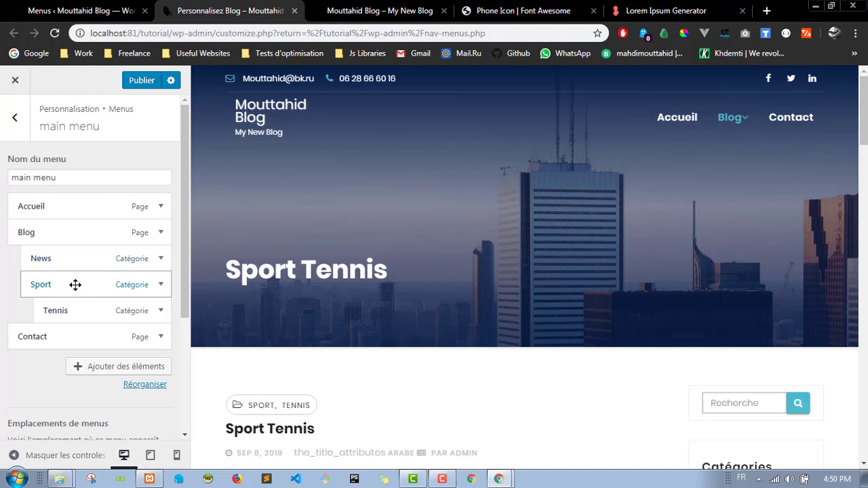
pyautogui.click(142, 80)
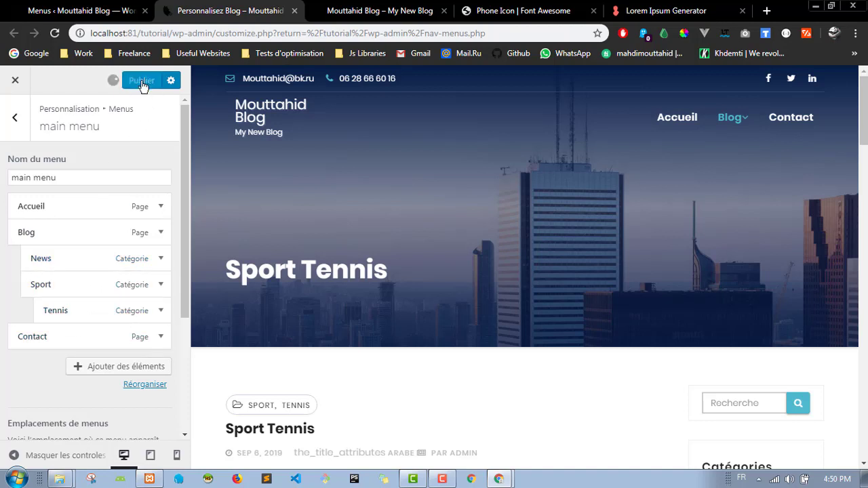
pyautogui.click(366, 8)
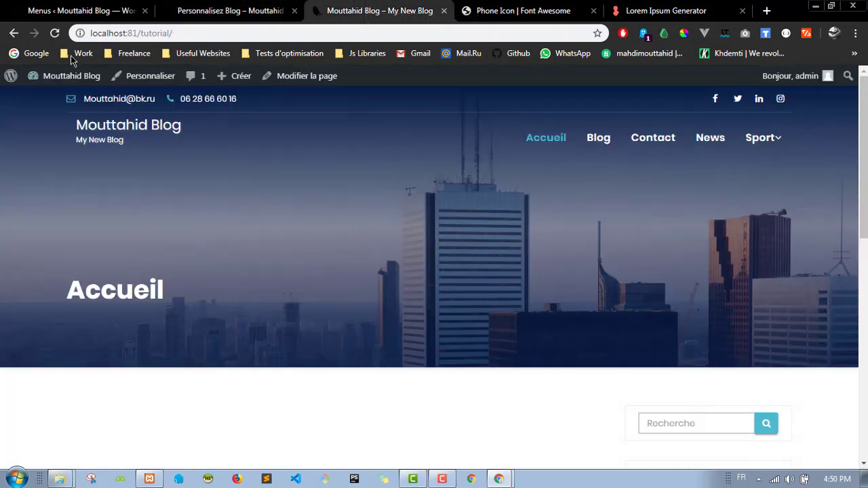
# Step: Reload the site and verify Blog drops down to News and Sport, with Tennis under Sport
pyautogui.click(54, 34)
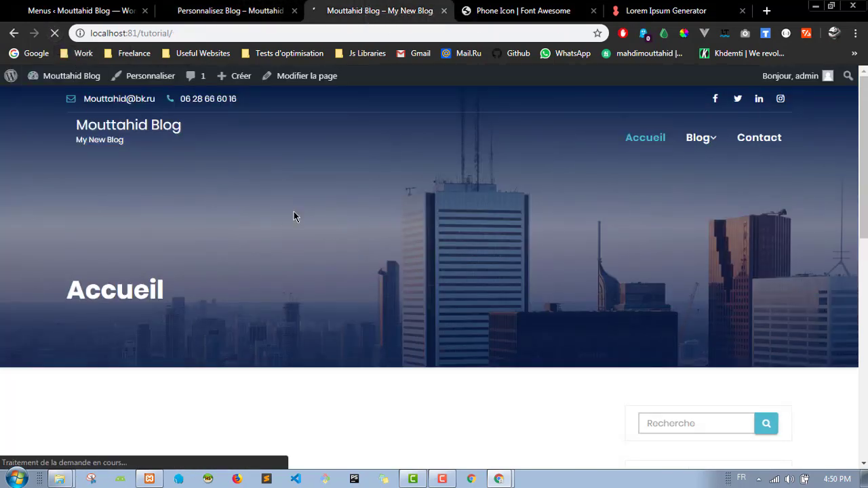
pyautogui.moveTo(702, 137)
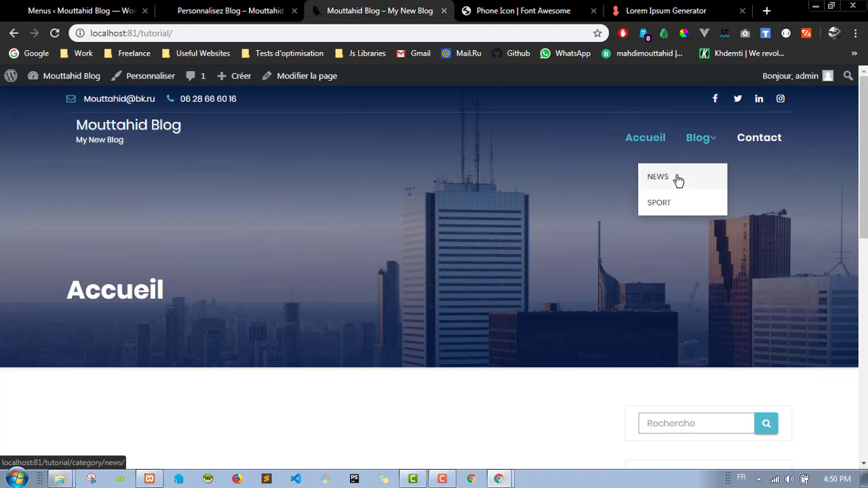
pyautogui.moveTo(708, 209)
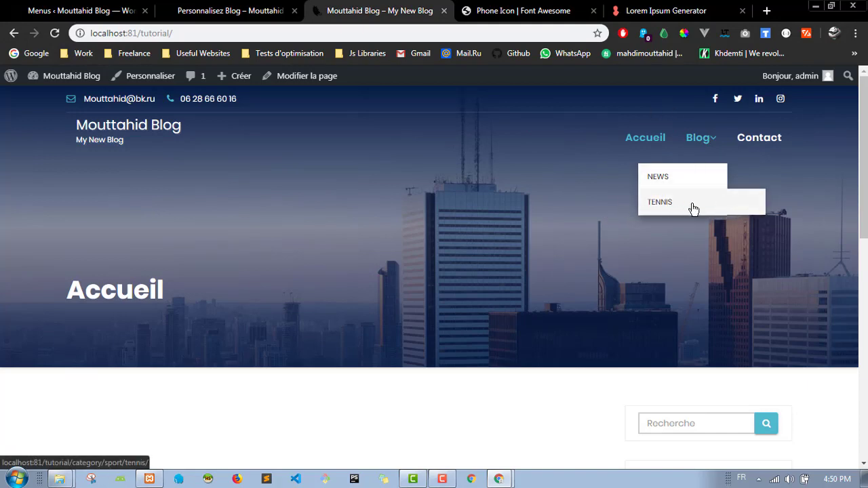
pyautogui.click(231, 11)
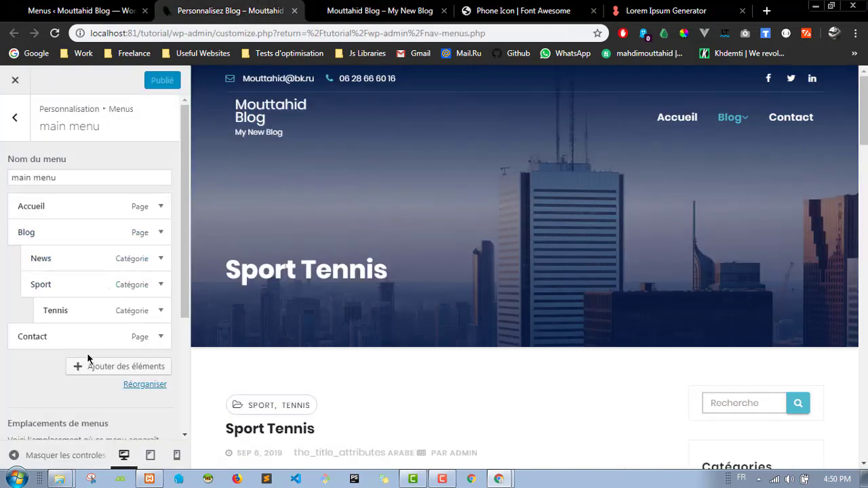
# Step: Add the Nos Articles category to the main menu under Sport, below Tennis, and publish
pyautogui.click(139, 367)
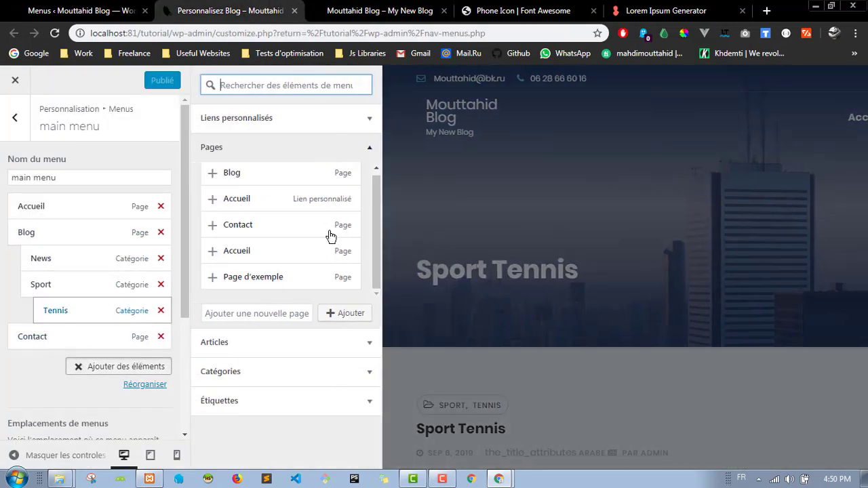
pyautogui.click(267, 377)
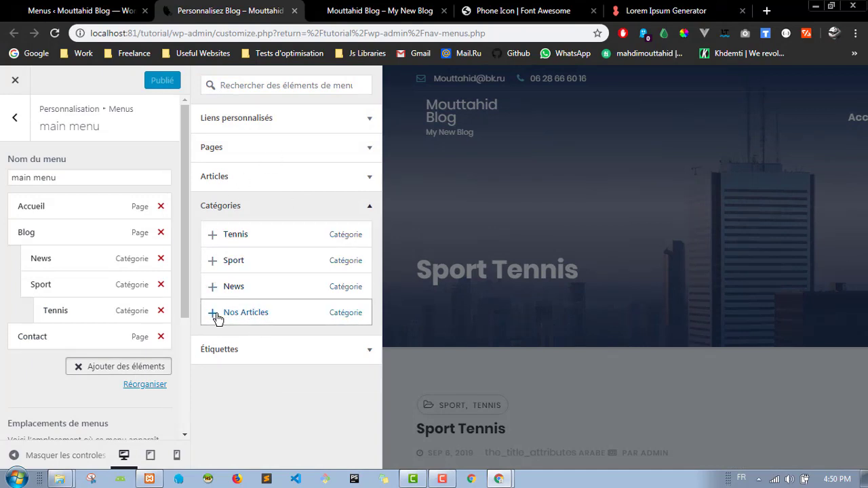
pyautogui.click(213, 314)
pyautogui.moveTo(43, 360); pyautogui.dragTo(74, 328)
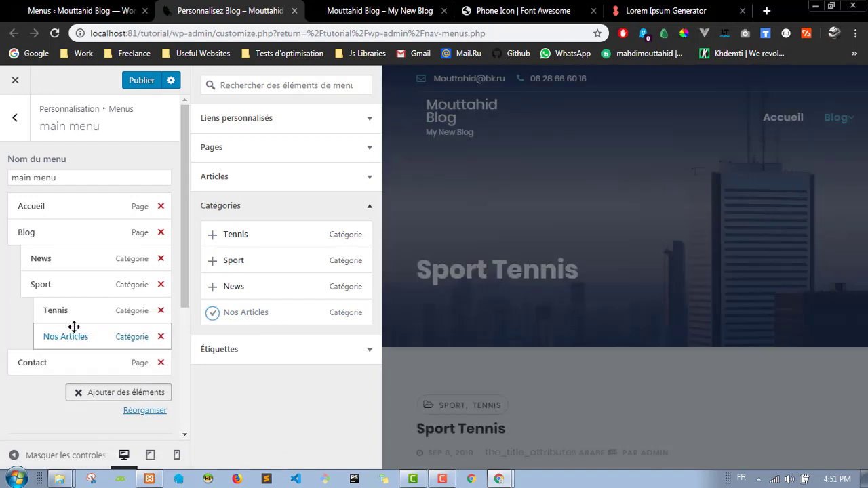
pyautogui.click(145, 80)
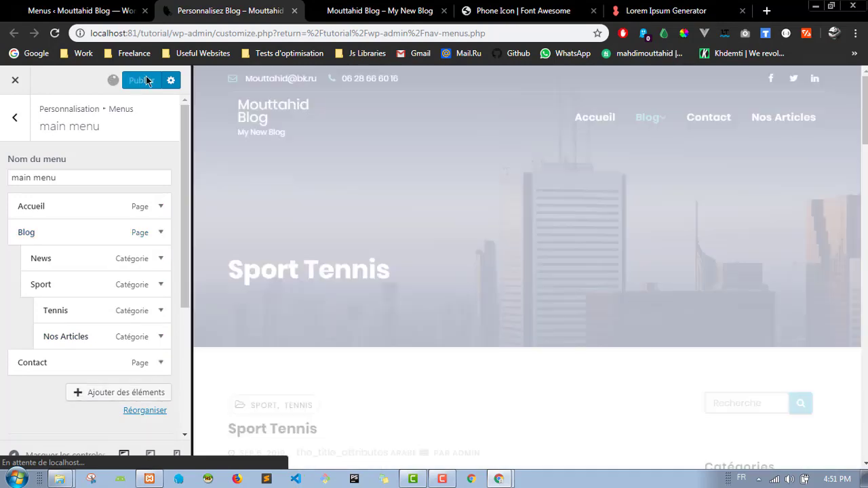
pyautogui.click(360, 7)
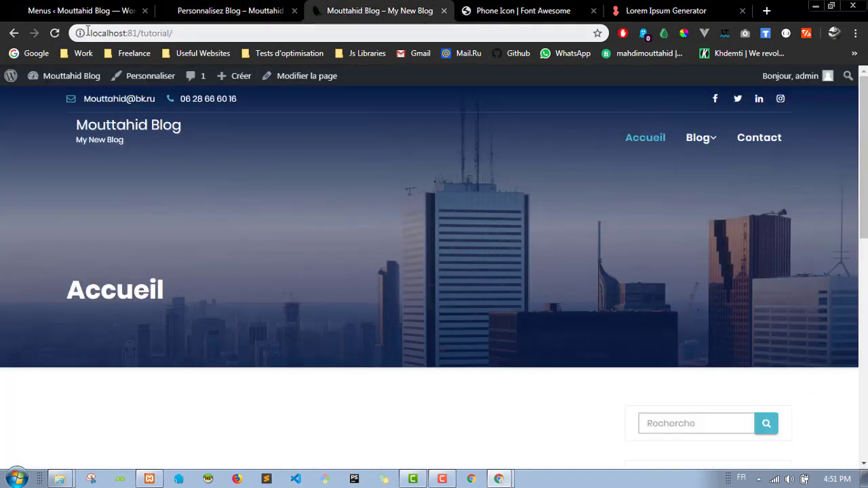
# Step: Reload the site and confirm Tennis and Nos Articles appear under Sport in the Blog dropdown
pyautogui.click(56, 34)
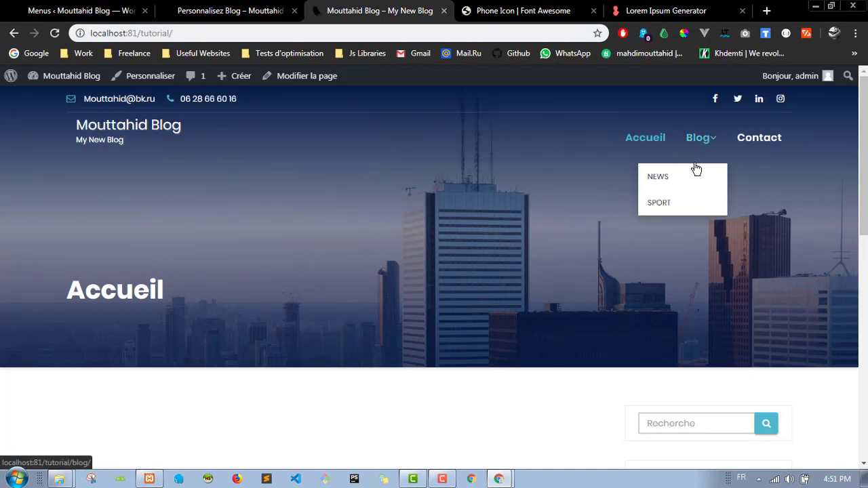
pyautogui.moveTo(669, 212)
pyautogui.moveTo(689, 198)
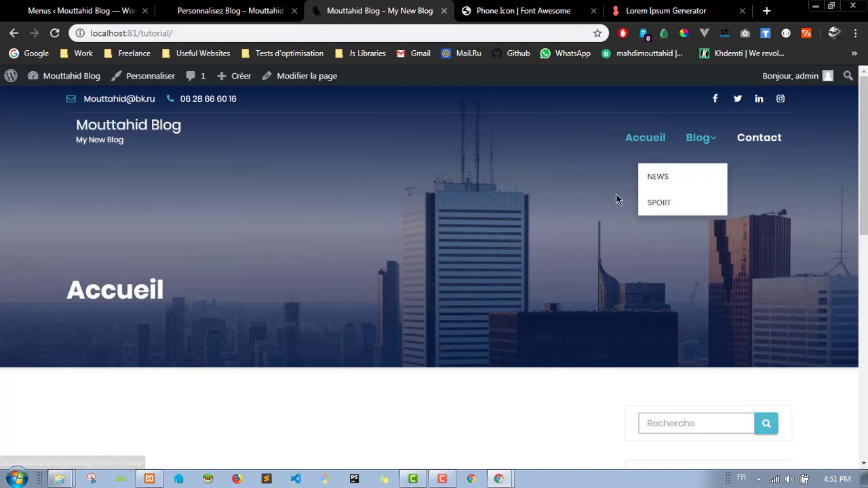
pyautogui.scroll(-6, 422, 187)
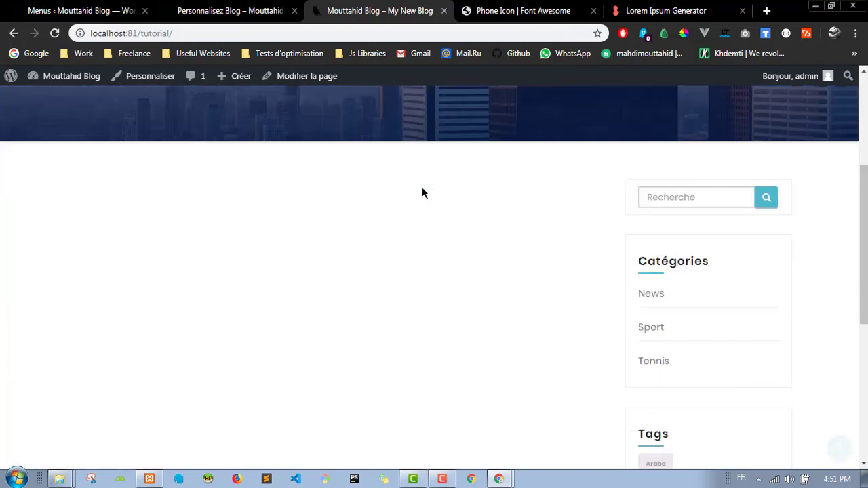
pyautogui.scroll(10, 421, 196)
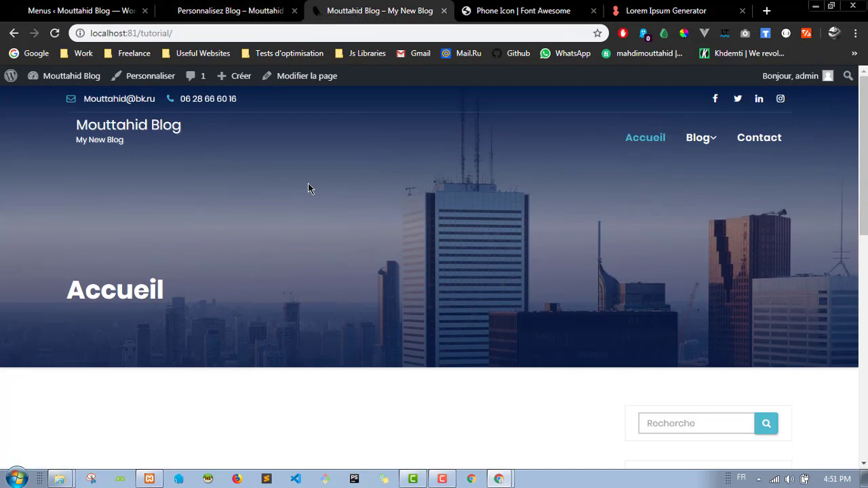
pyautogui.click(229, 10)
pyautogui.click(73, 8)
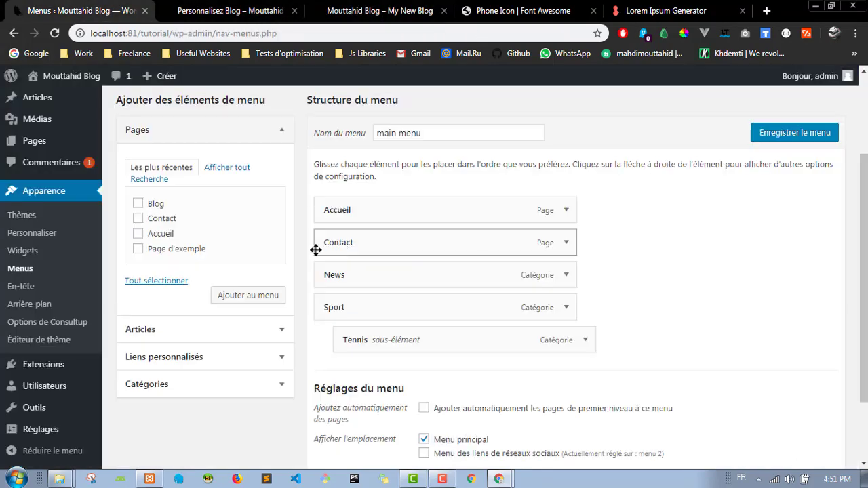
# Step: Review the admin Menus page listing Accueil, Contact, News, and Sport with Tennis nested
pyautogui.scroll(2, 286, 193)
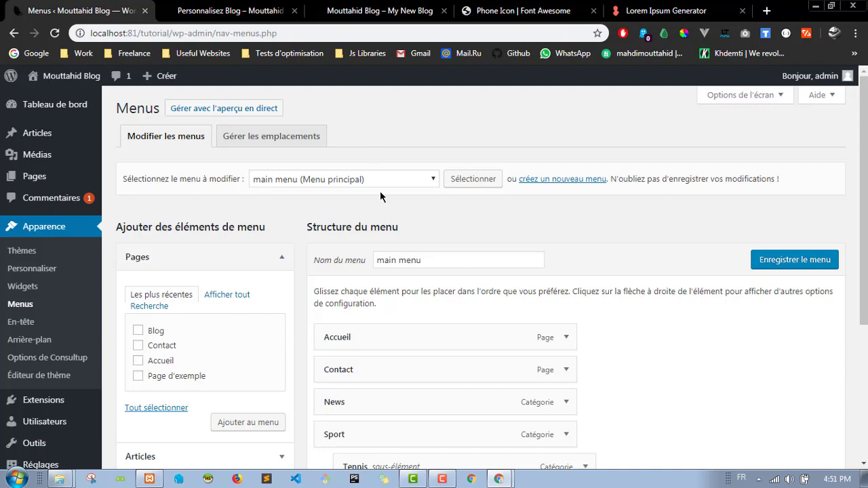
pyautogui.moveTo(57, 138)
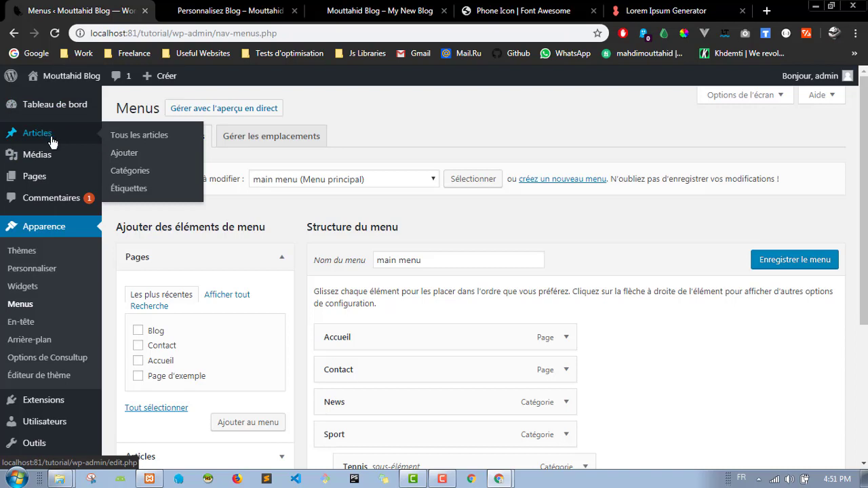
pyautogui.moveTo(68, 162)
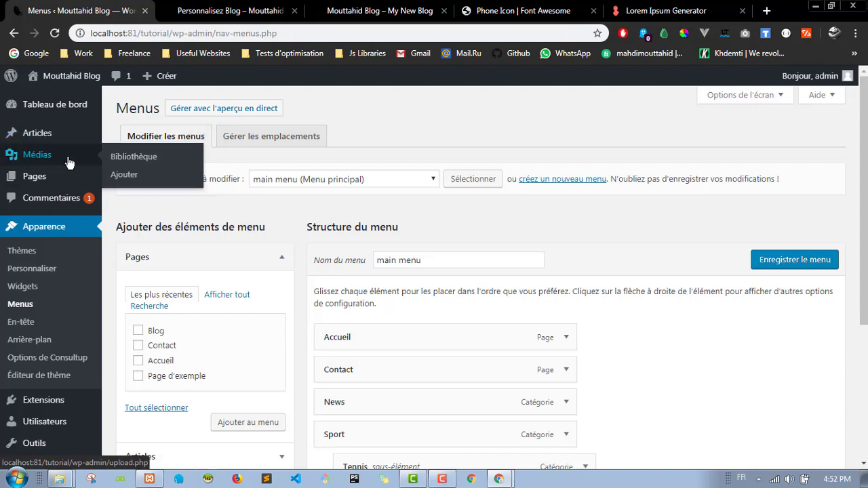
pyautogui.moveTo(76, 179)
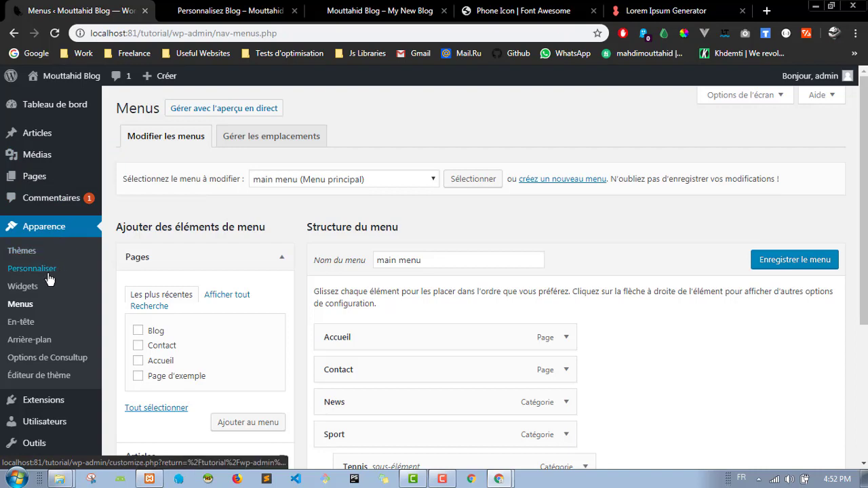
pyautogui.click(217, 6)
pyautogui.hotkey('ctrl', 'shift', 'Tab')
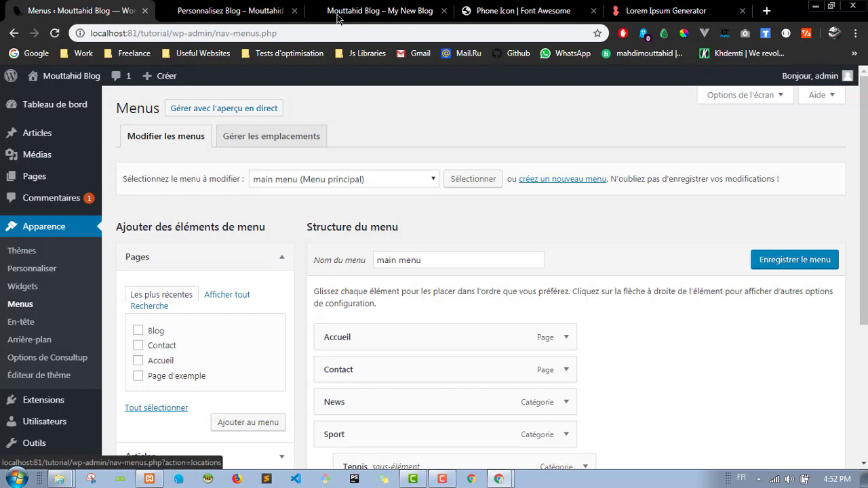
# Step: Glance over the live blog front page, then return to the admin Menus editor
pyautogui.click(276, 8)
pyautogui.click(358, 8)
pyautogui.scroll(-4, 686, 200)
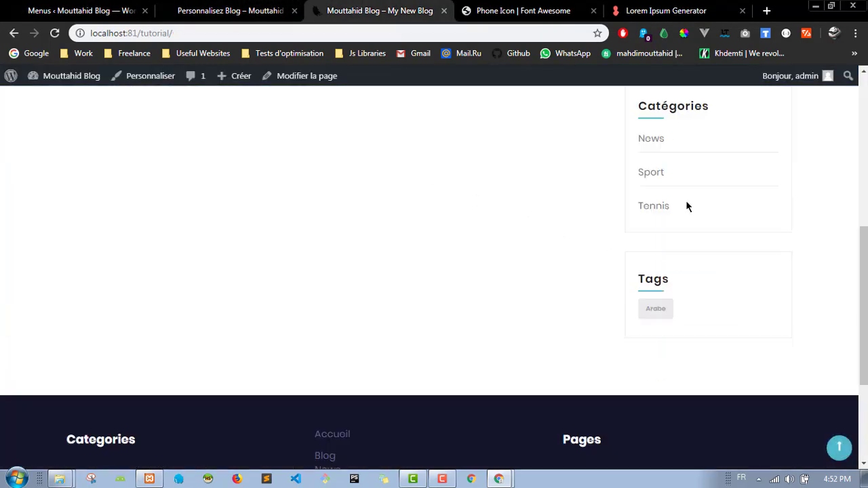
pyautogui.scroll(4, 669, 360)
pyautogui.scroll(-4, 680, 263)
pyautogui.click(101, 10)
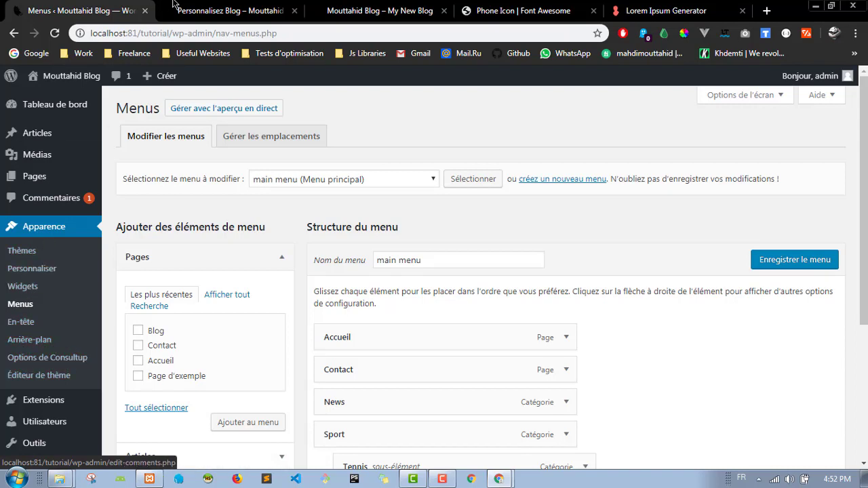
# Step: Back out of main menu and the Menus panel to the Customizer's top-level sections list
pyautogui.click(230, 11)
pyautogui.scroll(-1, 30, 144)
pyautogui.scroll(2, 31, 144)
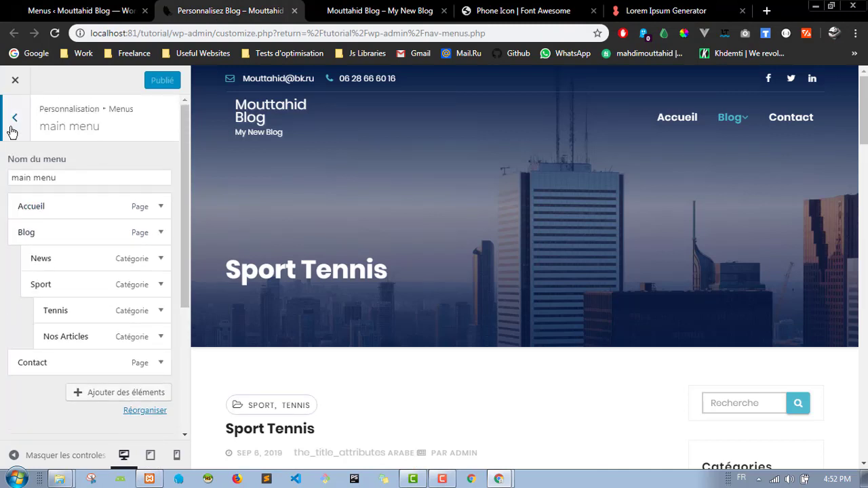
pyautogui.click(13, 122)
pyautogui.click(16, 120)
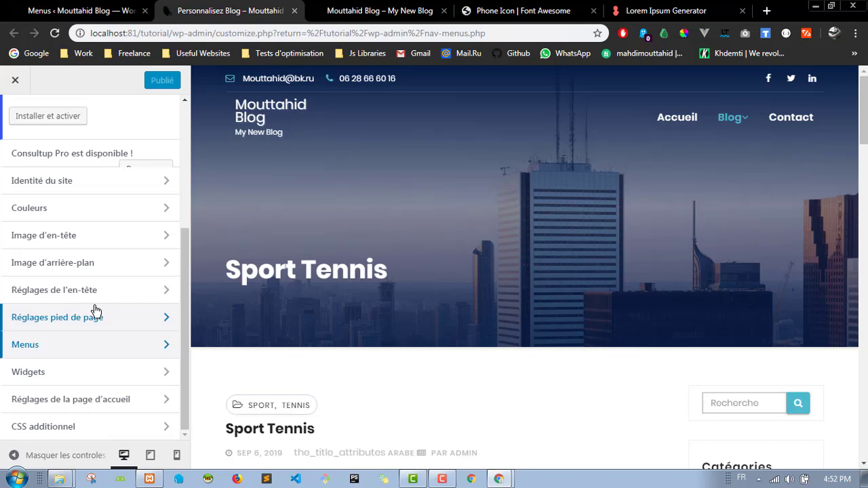
pyautogui.hotkey('ctrl', 'shift', 'Tab')
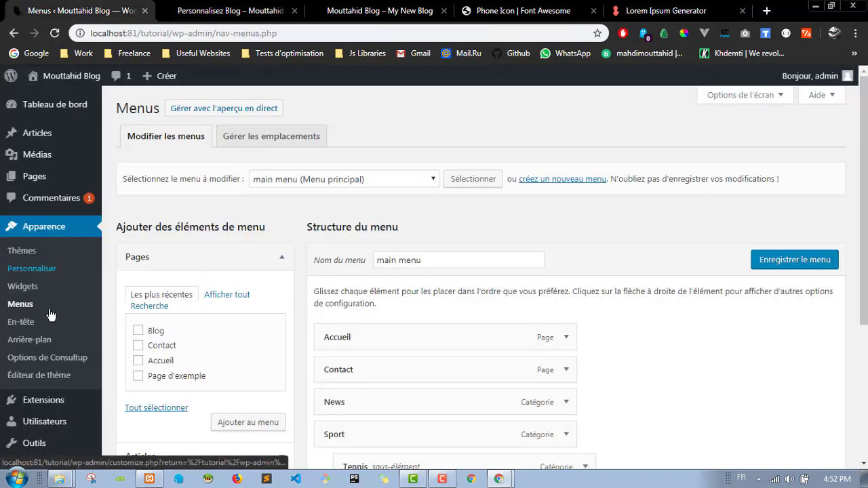
pyautogui.scroll(-2, 58, 194)
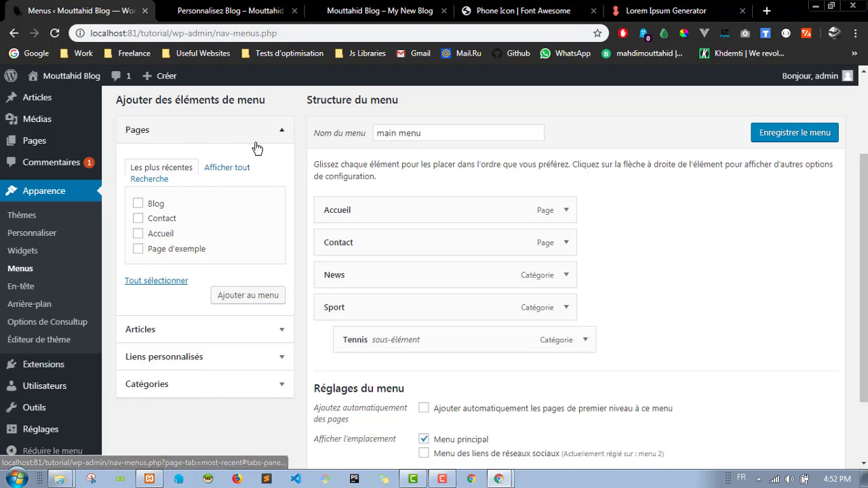
pyautogui.scroll(2, 254, 146)
pyautogui.hotkey('ctrl', 'Tab')
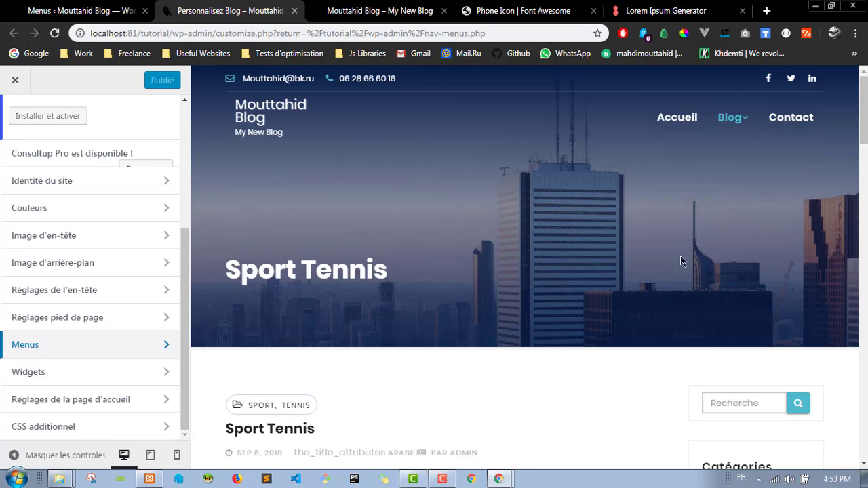
# Step: Refresh the blog, open the Contact page from its navigation bar, and reload it to review
pyautogui.click(459, 6)
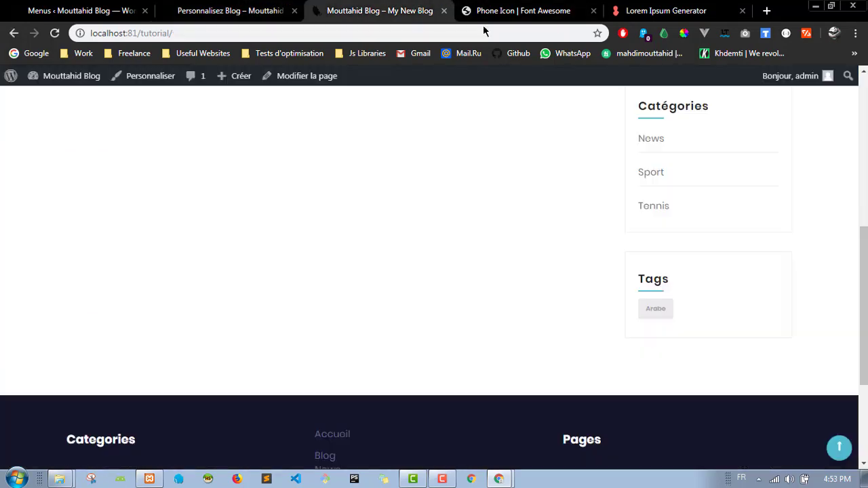
pyautogui.press('F5')
pyautogui.click(761, 154)
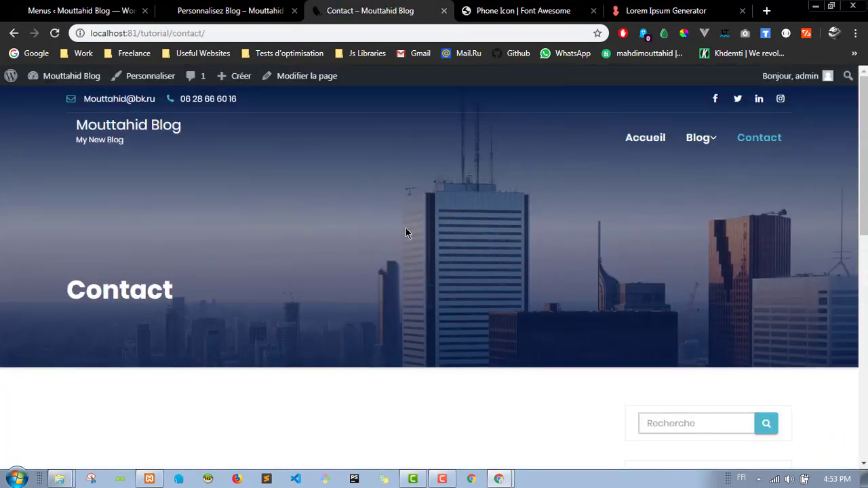
pyautogui.scroll(-5, 434, 221)
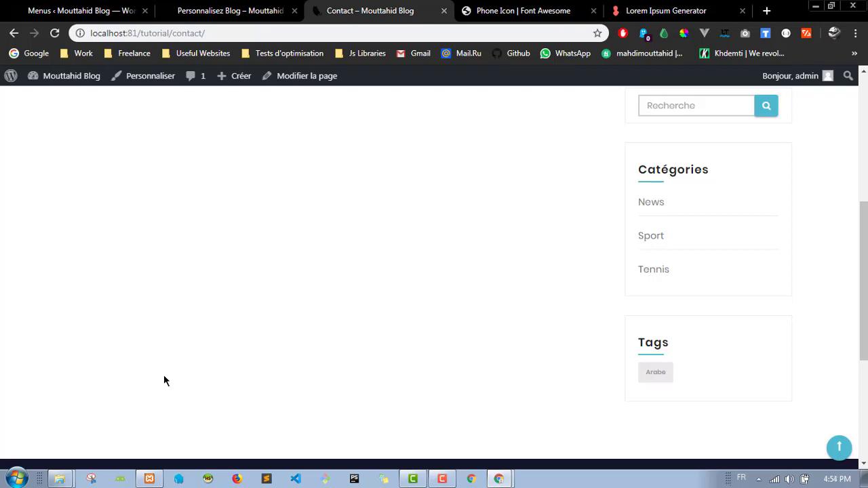
pyautogui.press('F5')
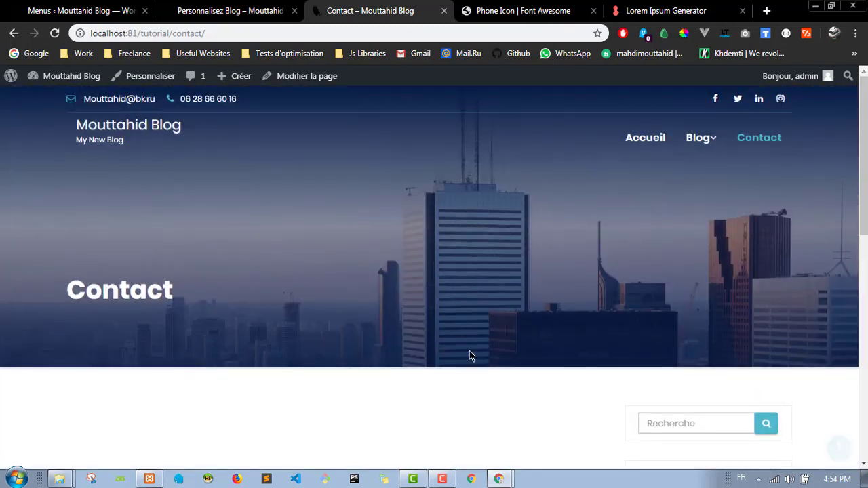
pyautogui.scroll(-2, 434, 210)
pyautogui.scroll(3, 507, 230)
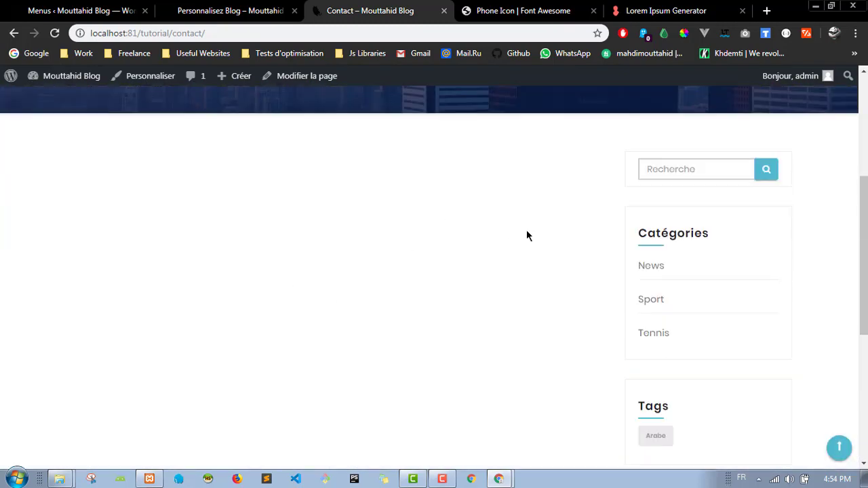
pyautogui.scroll(-1, 526, 229)
pyautogui.scroll(2, 298, 166)
pyautogui.scroll(3, 504, 251)
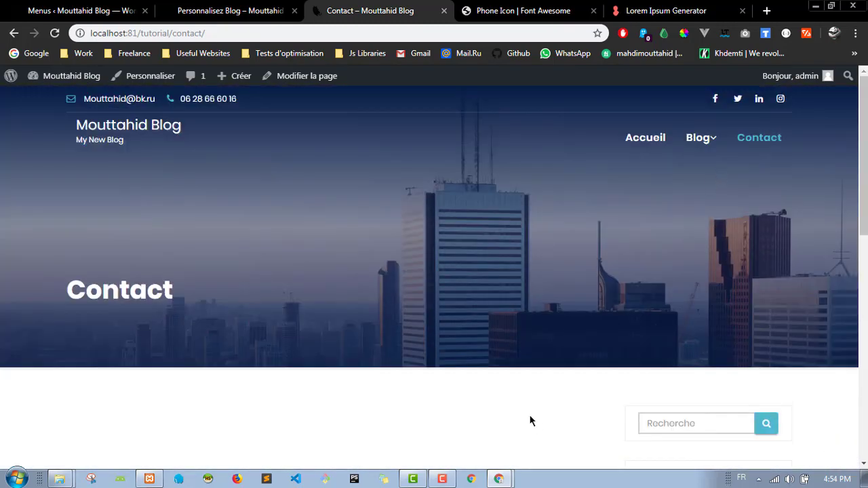
pyautogui.scroll(-2, 531, 418)
pyautogui.scroll(2, 739, 378)
# Step: Return to the Accueil home page and scroll through its content, sidebar and footer
pyautogui.click(645, 138)
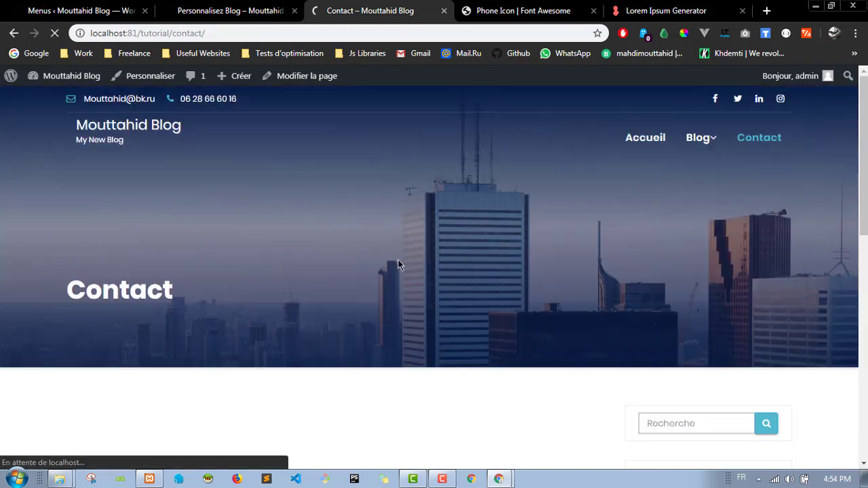
pyautogui.scroll(-2, 464, 300)
pyautogui.scroll(-5, 453, 306)
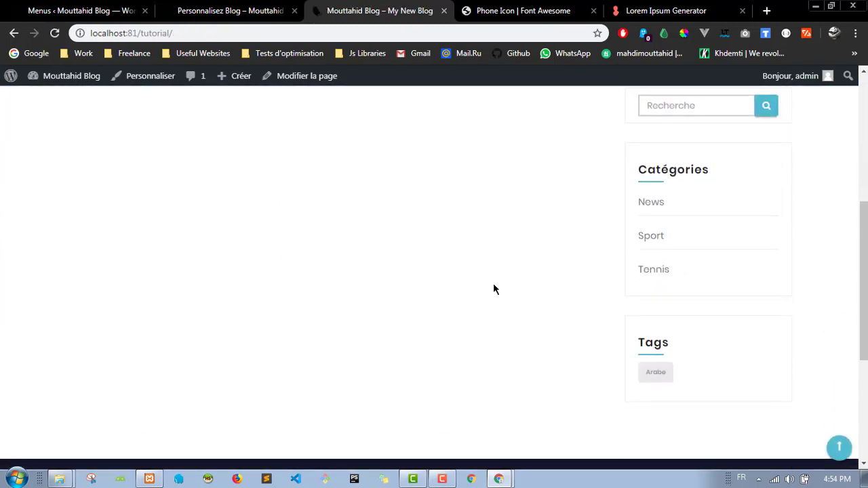
pyautogui.scroll(-2, 425, 257)
pyautogui.scroll(7, 437, 254)
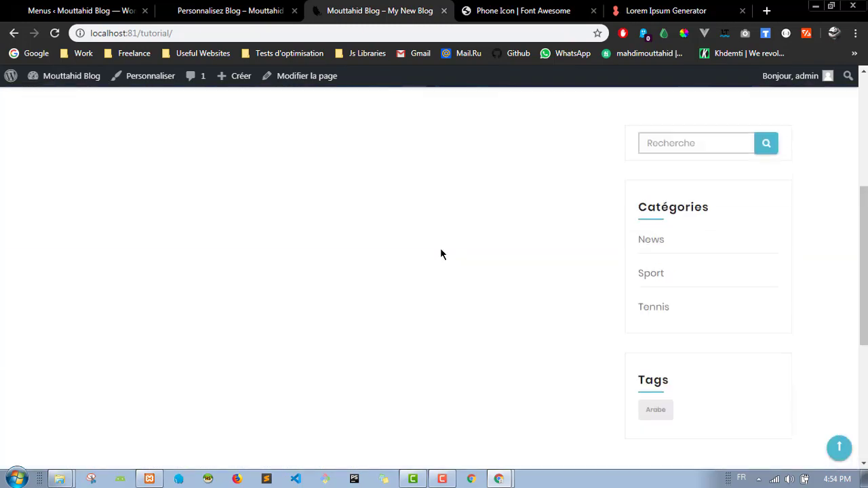
pyautogui.scroll(-2, 454, 270)
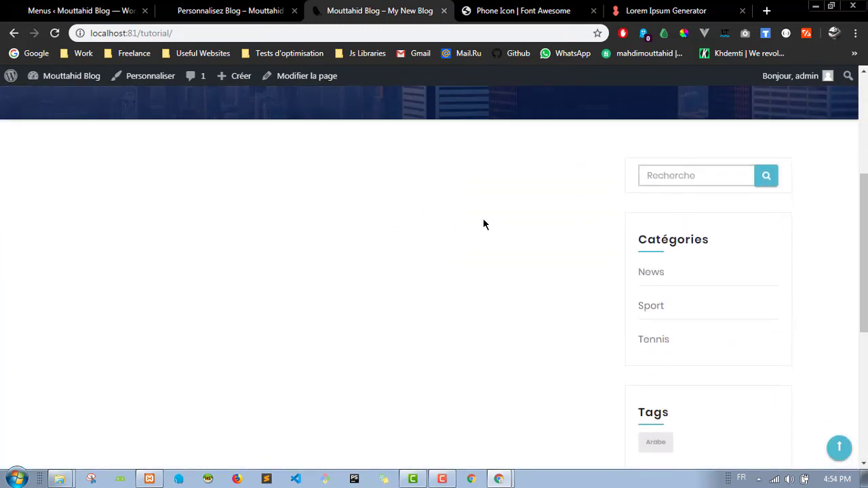
pyautogui.scroll(4, 515, 244)
pyautogui.scroll(-3, 364, 188)
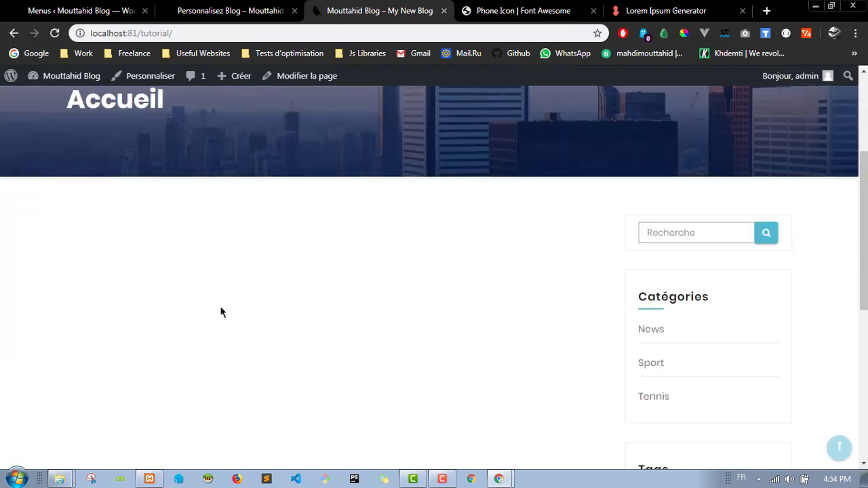
pyautogui.scroll(-3, 531, 291)
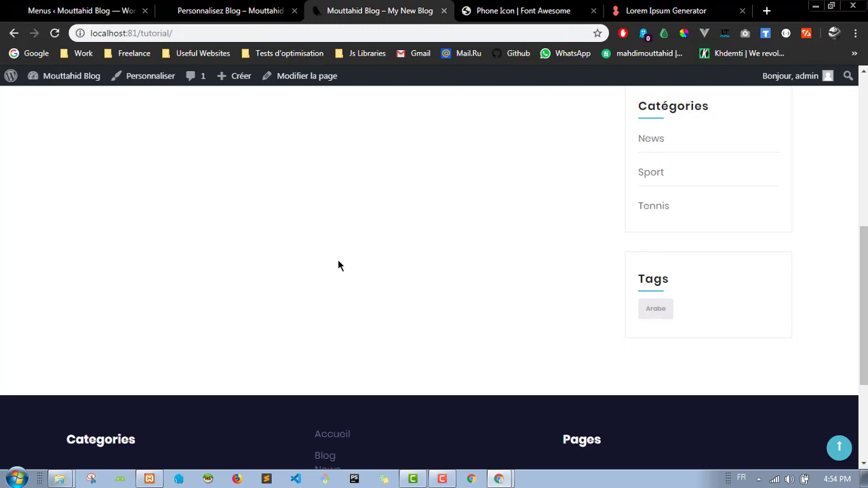
pyautogui.scroll(5, 360, 265)
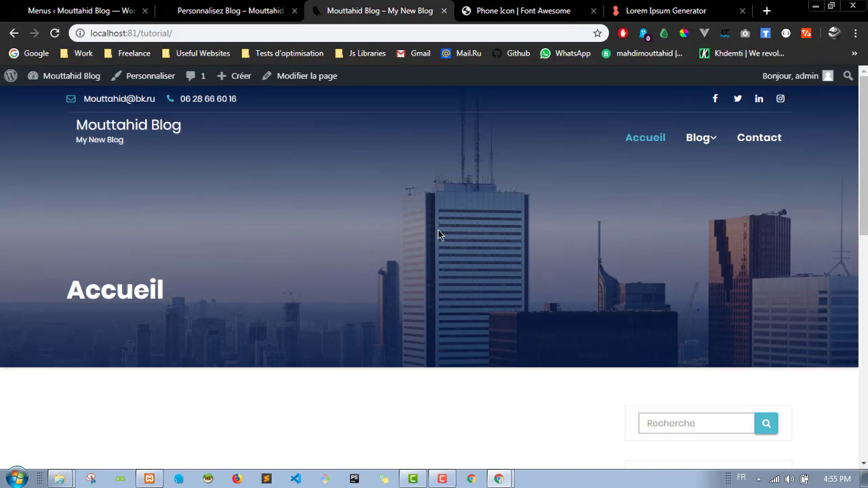
pyautogui.click(60, 479)
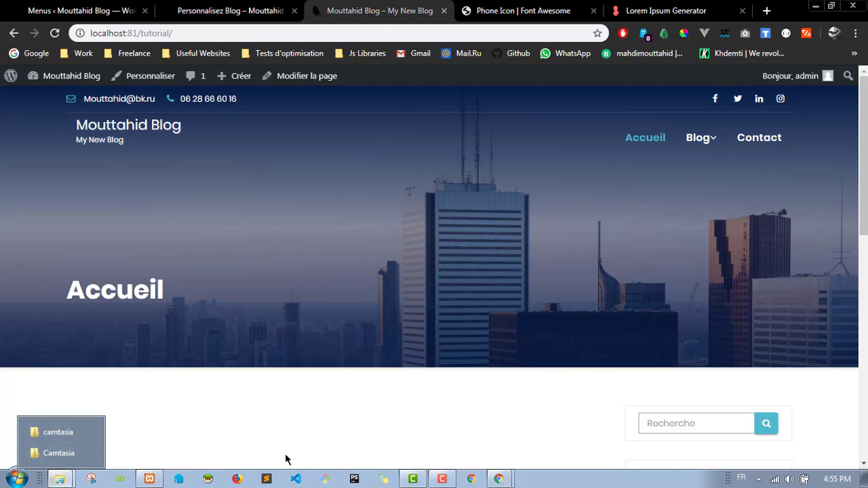
pyautogui.click(149, 479)
pyautogui.click(546, 112)
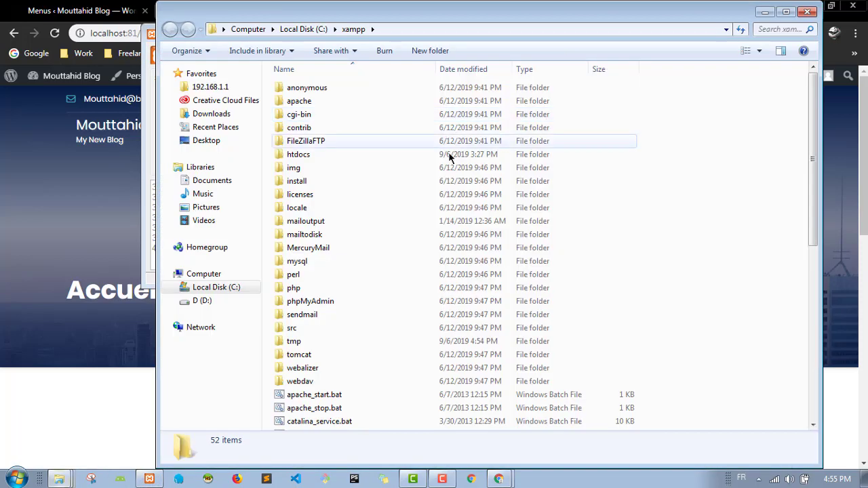
pyautogui.doubleClick(299, 157)
pyautogui.scroll(-3, 354, 349)
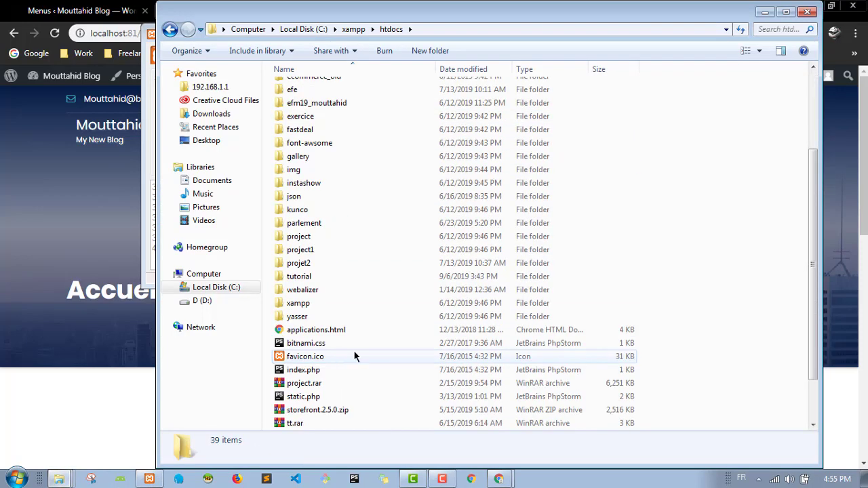
pyautogui.click(310, 276)
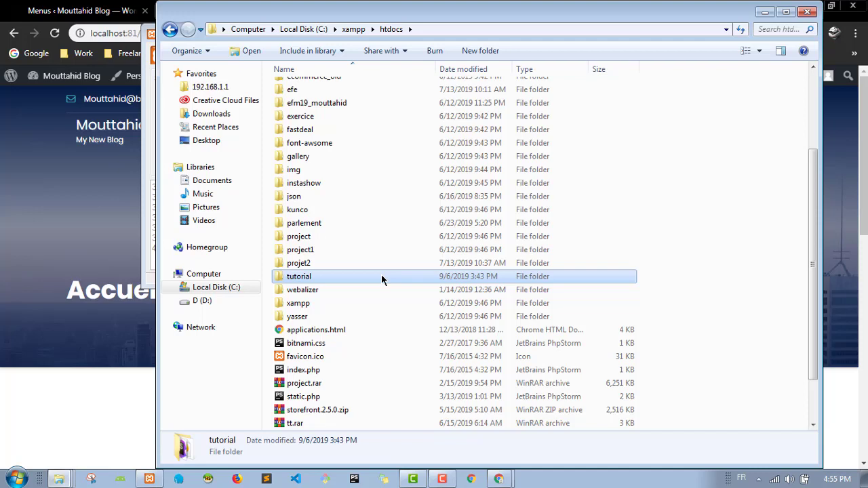
pyautogui.scroll(-2, 381, 280)
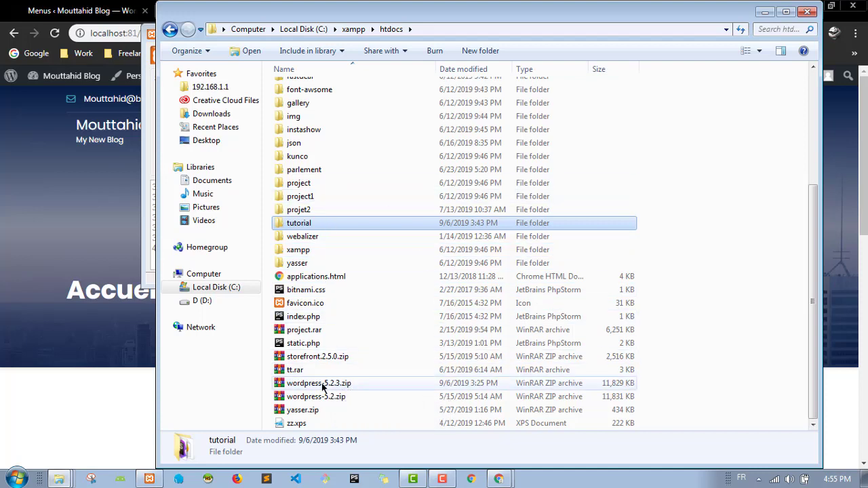
pyautogui.click(73, 159)
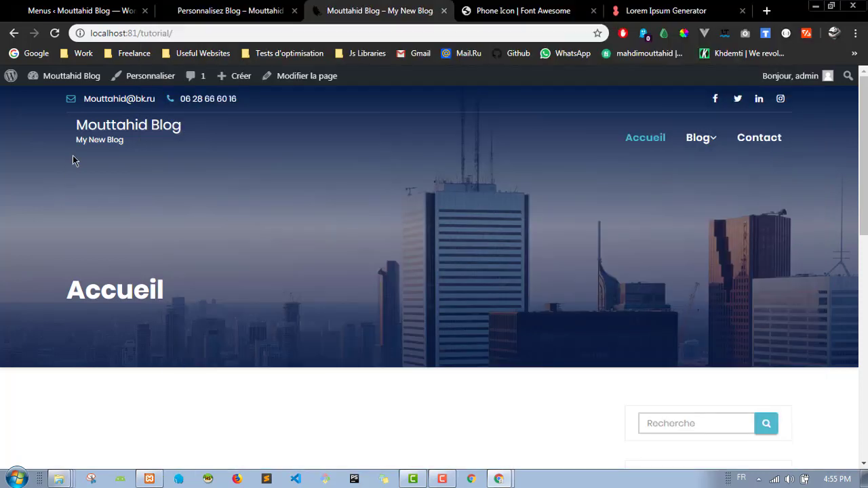